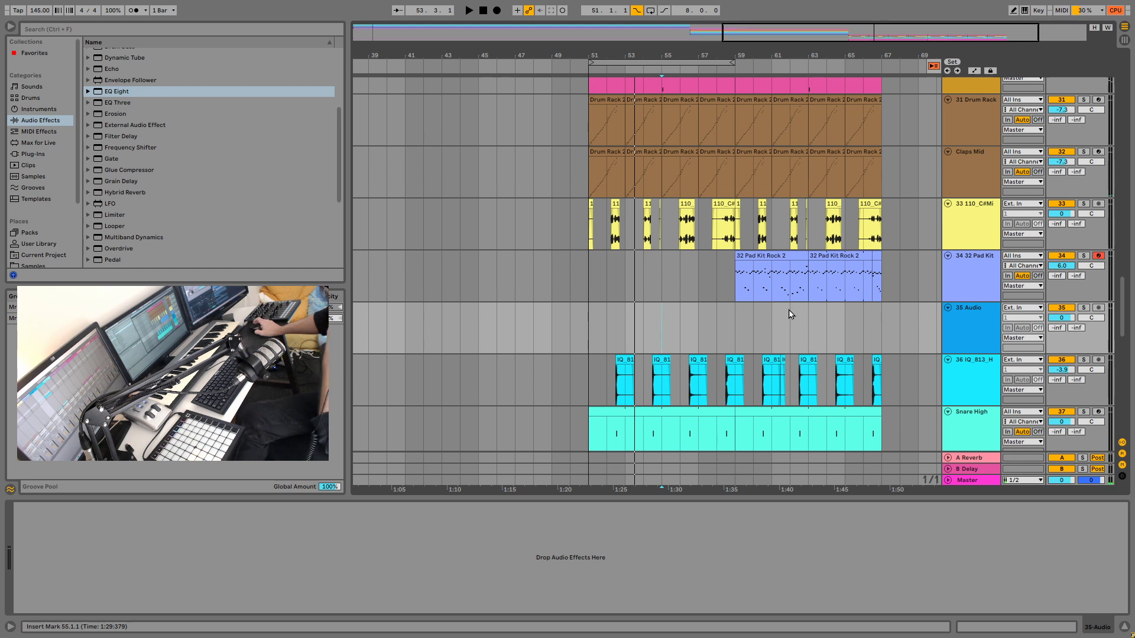
Step: Play the arrangement from bar 51 and examine the drum, clap and sample tracks across bars 51 to 67
{"action": "scroll", "coordinate": [791, 313], "scroll_direction": "up", "scroll_amount": 5}
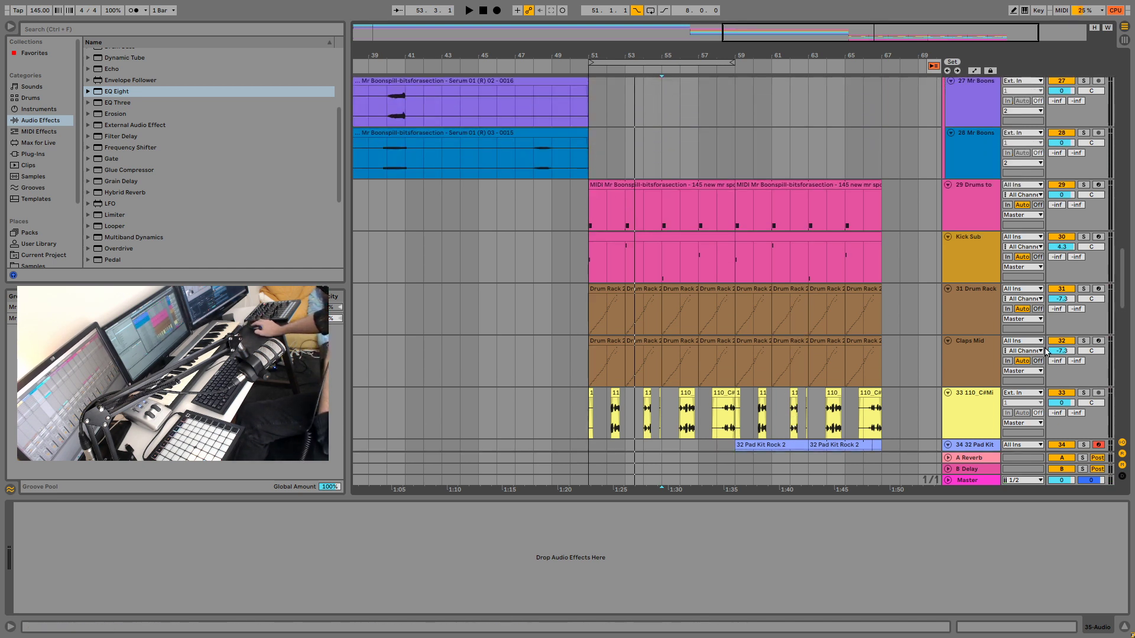
{"action": "scroll", "coordinate": [924, 313], "scroll_direction": "up", "scroll_amount": 2}
{"action": "scroll", "coordinate": [878, 327], "scroll_direction": "down", "scroll_amount": 3}
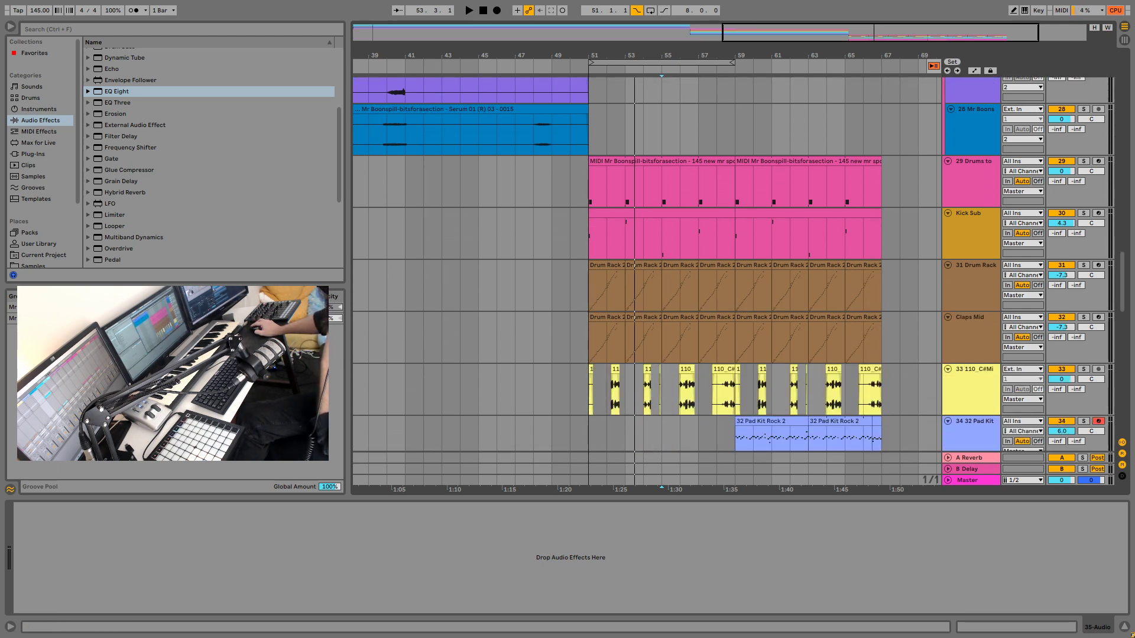
{"action": "left_click", "coordinate": [589, 255]}
{"action": "key", "text": "space"}
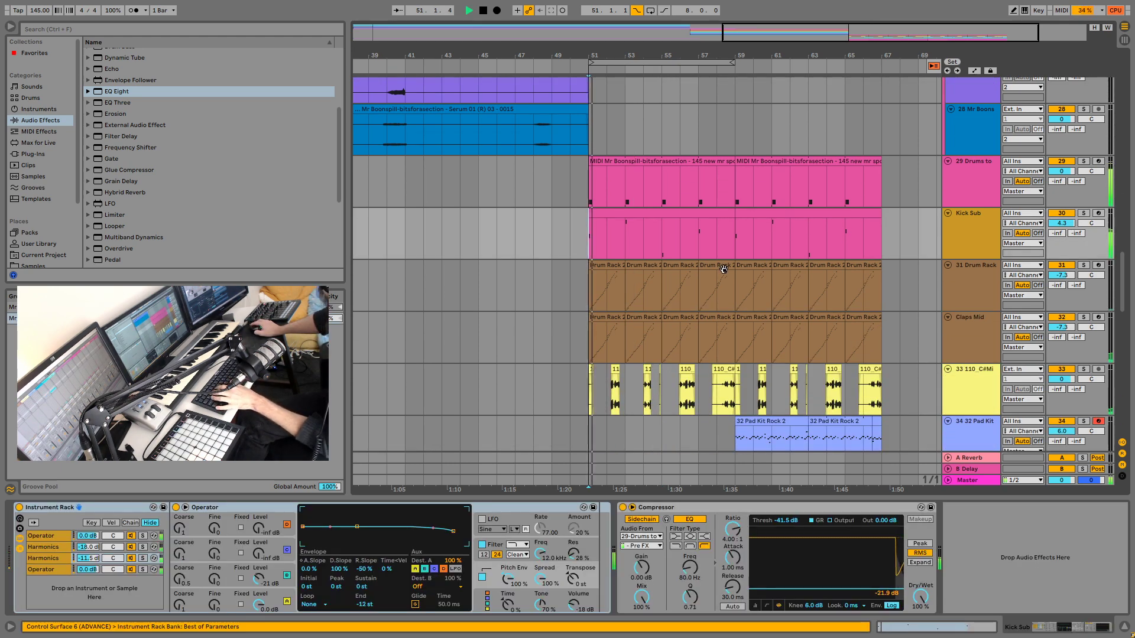
{"action": "scroll", "coordinate": [765, 254], "scroll_direction": "down", "scroll_amount": 5}
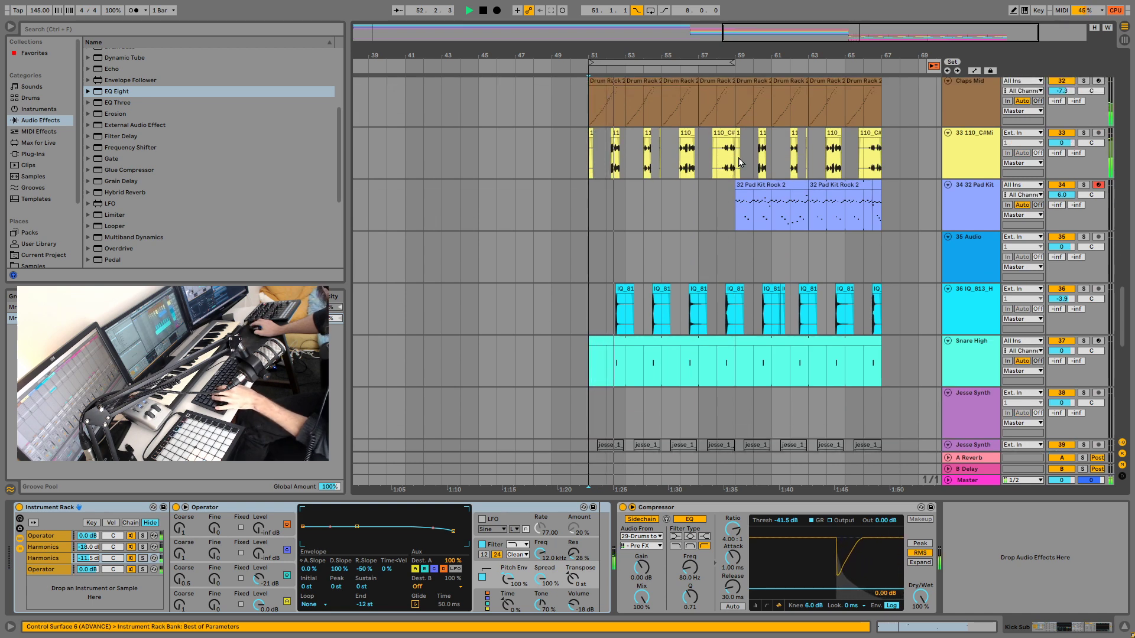
{"action": "left_click_drag", "start_coordinate": [781, 33], "coordinate": [803, 80]}
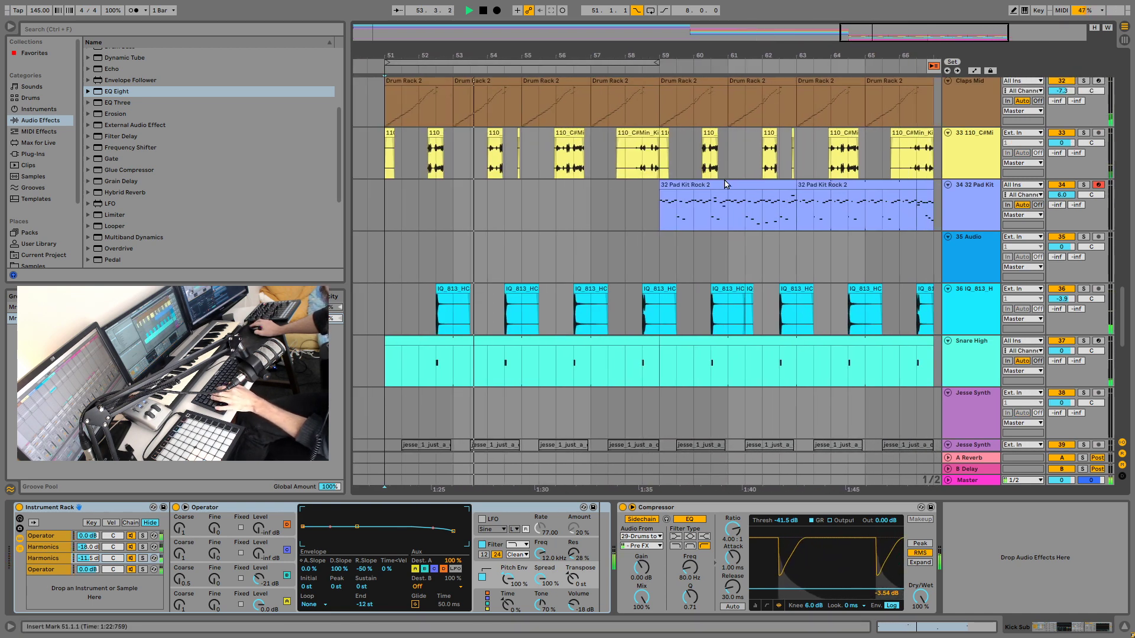
{"action": "scroll", "coordinate": [699, 230], "scroll_direction": "up", "scroll_amount": 5}
{"action": "scroll", "coordinate": [697, 231], "scroll_direction": "up", "scroll_amount": 3}
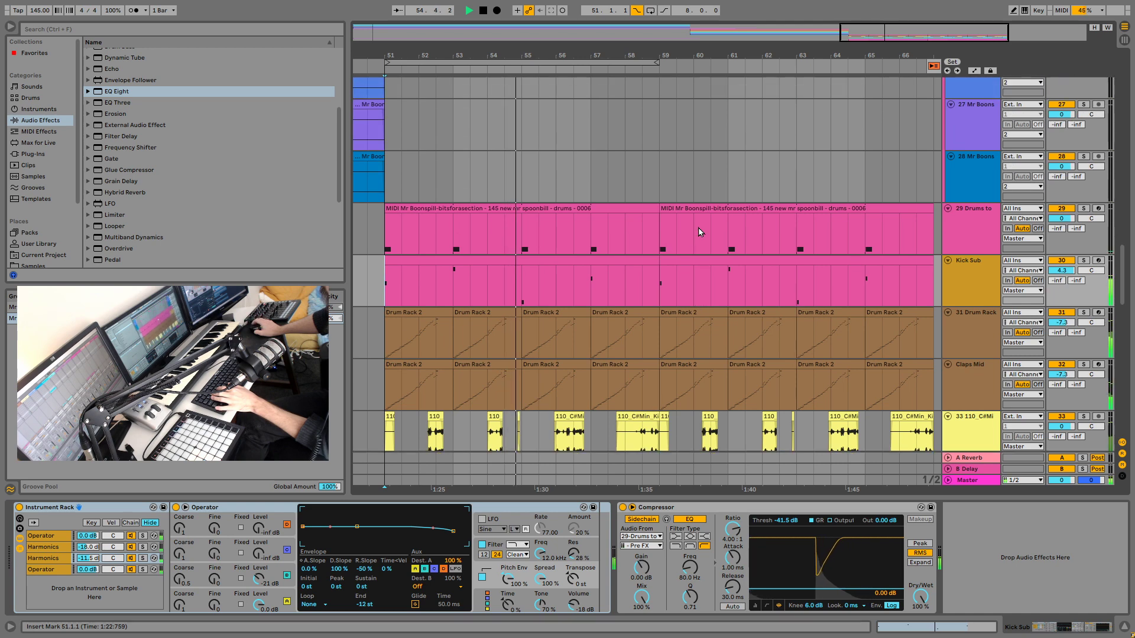
Step: Open the drums clip starting at bar 59 and duplicate its first Kick 808 2 note onto every beat of two bars
{"action": "left_click", "coordinate": [799, 242]}
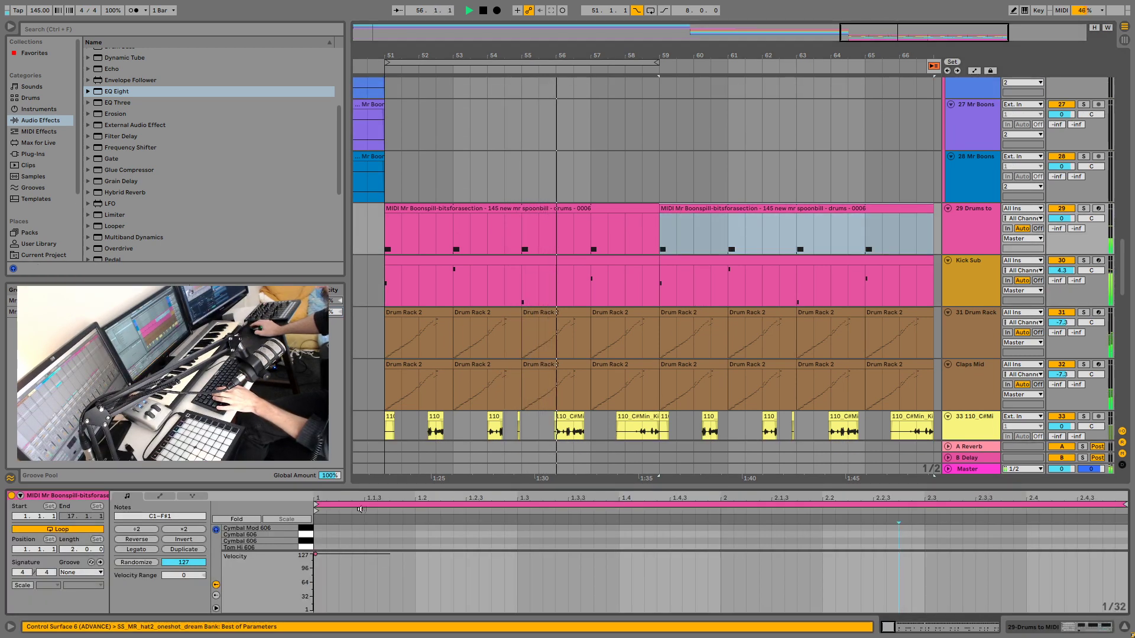
{"action": "left_click_drag", "start_coordinate": [368, 487], "coordinate": [367, 363]}
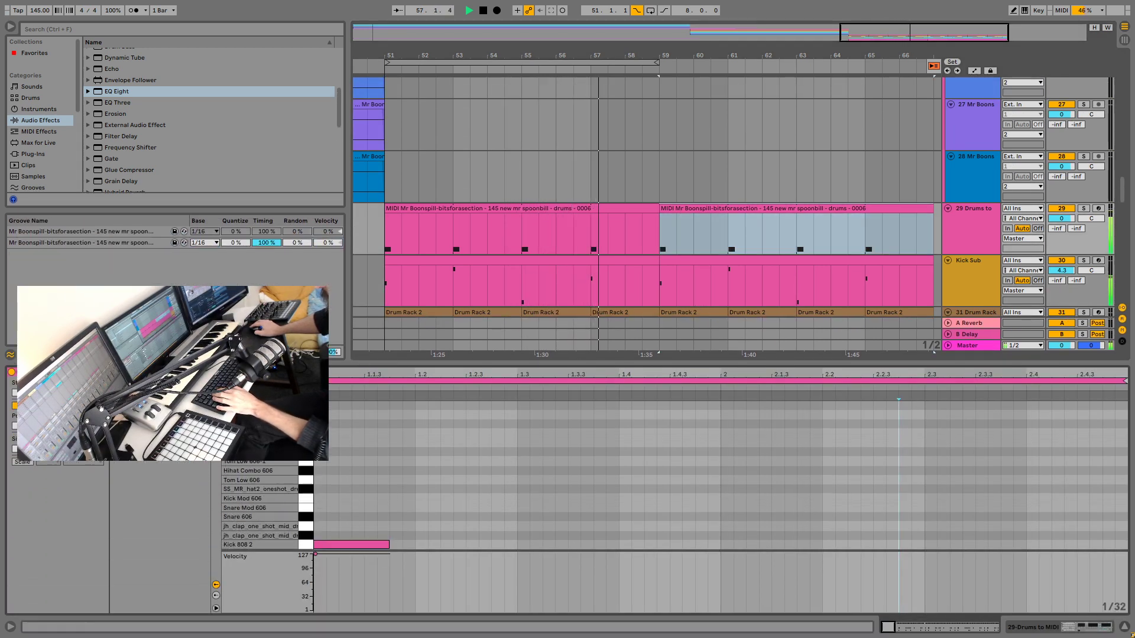
{"action": "left_click_drag", "start_coordinate": [408, 519], "coordinate": [279, 607]}
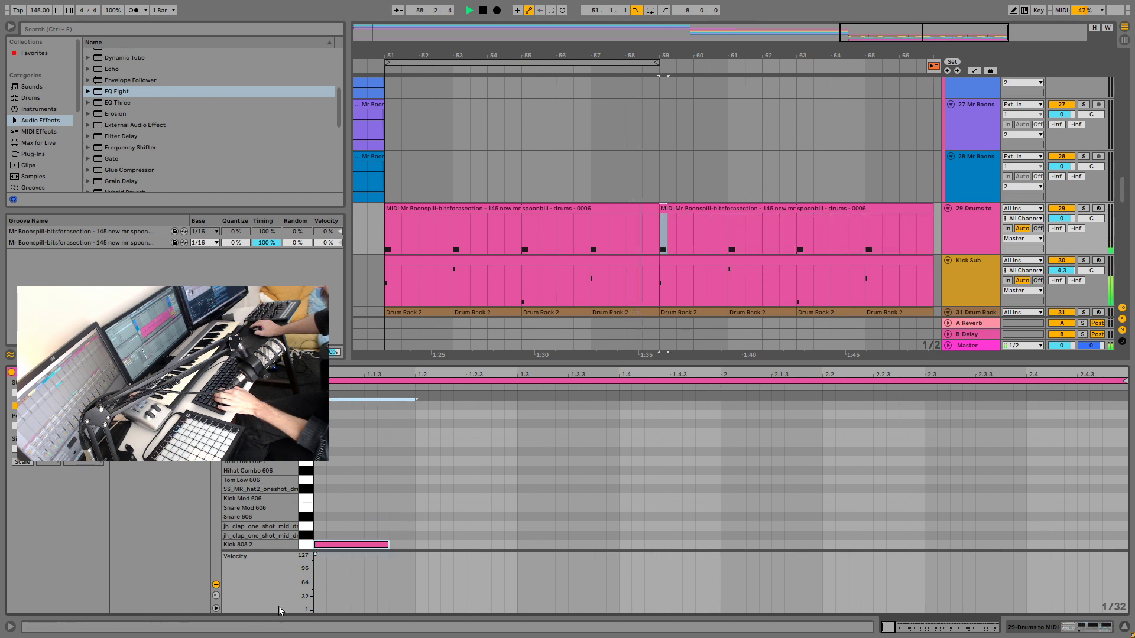
{"action": "key", "text": "ctrl+d"}
{"action": "key", "text": "ctrl+d"}
{"action": "key", "text": "ctrl+d"}
{"action": "key", "text": "ctrl+d"}
{"action": "key", "text": "ctrl+d"}
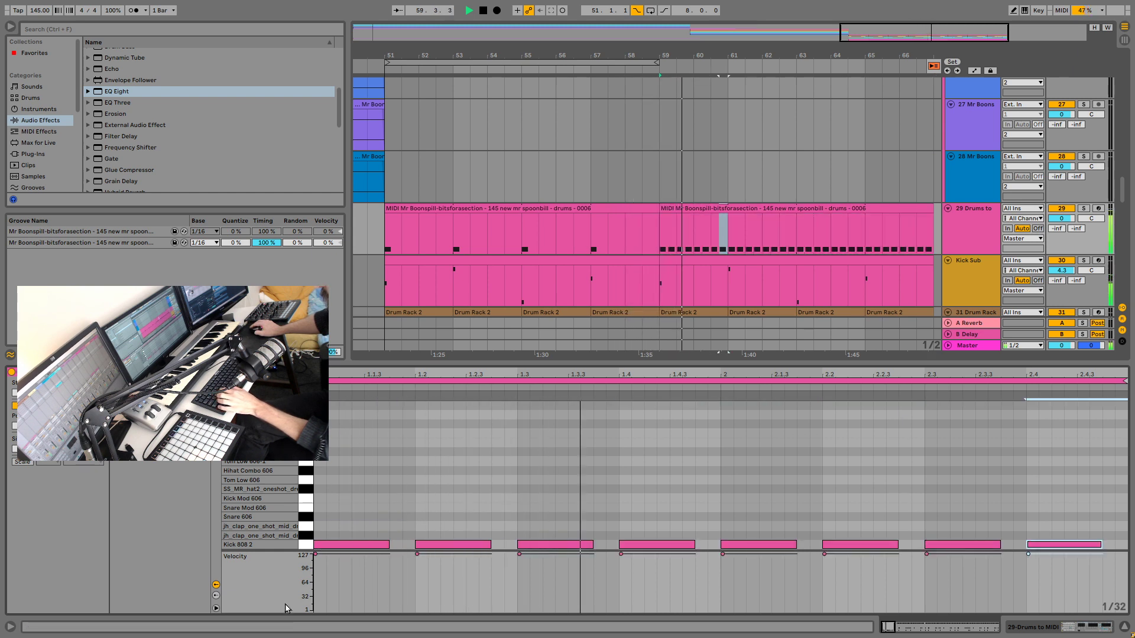
Step: Undo the extra kick duplicates, keeping only the copy on beat 1.2
{"action": "key", "text": "ctrl+z"}
{"action": "key", "text": "ctrl+z"}
{"action": "key", "text": "ctrl+z"}
{"action": "key", "text": "ctrl+z"}
{"action": "key", "text": "ctrl+z"}
{"action": "key", "text": "ctrl+z"}
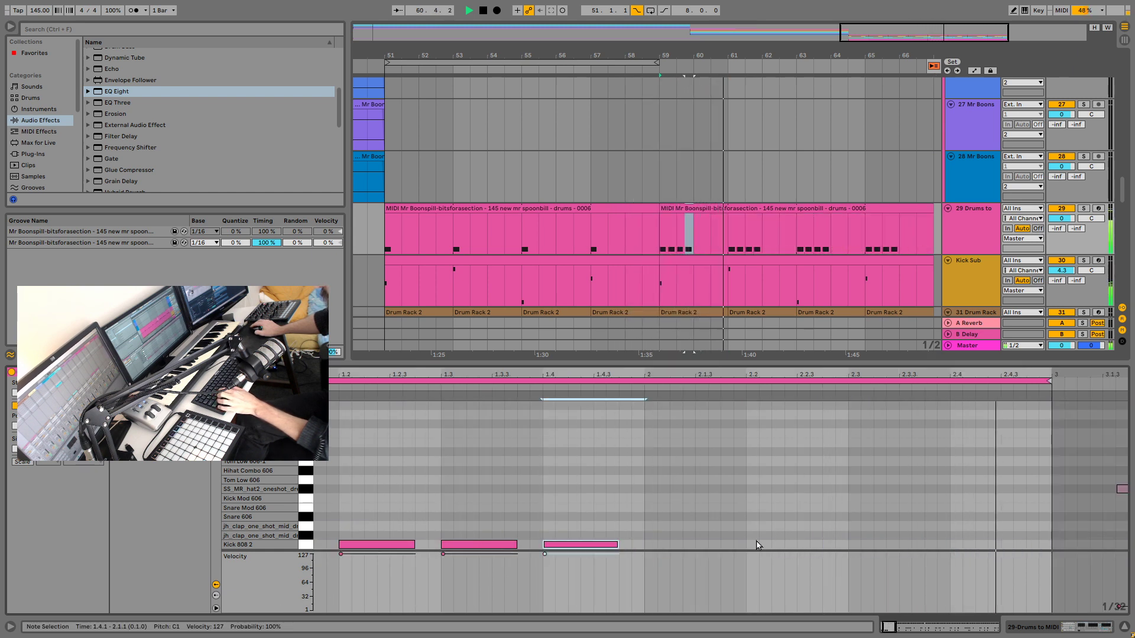
Step: Consolidate the drums clip spanning bars 59 to 67 into a single eight-bar clip
{"action": "scroll", "coordinate": [637, 514], "scroll_direction": "up", "scroll_amount": 10}
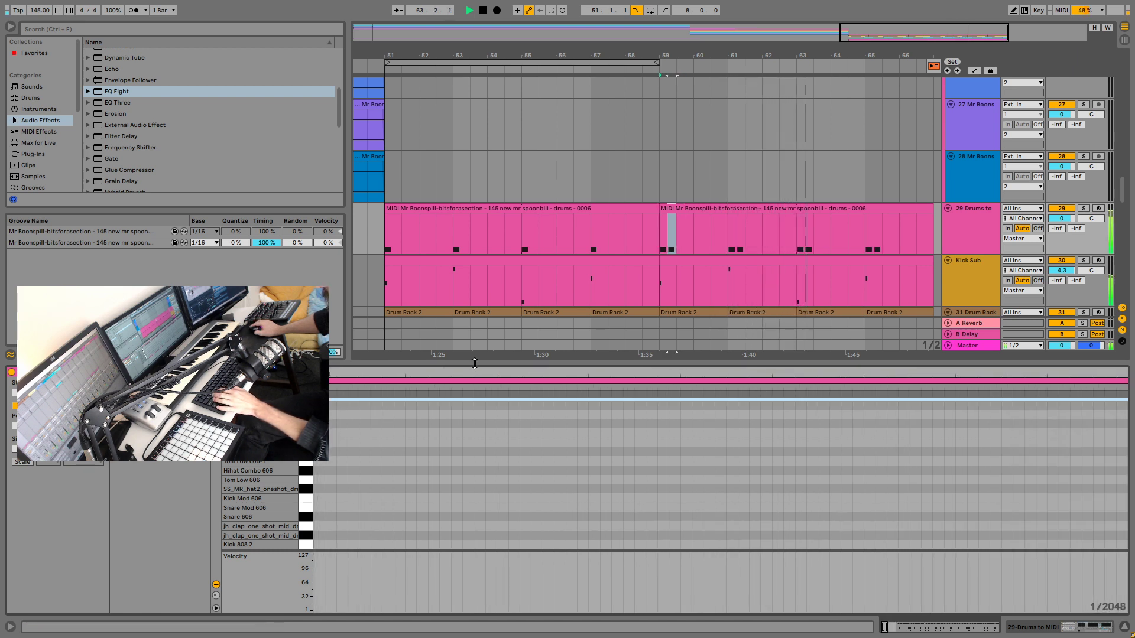
{"action": "left_click_drag", "start_coordinate": [480, 362], "coordinate": [486, 309]}
{"action": "scroll", "coordinate": [495, 472], "scroll_direction": "left", "scroll_amount": 1}
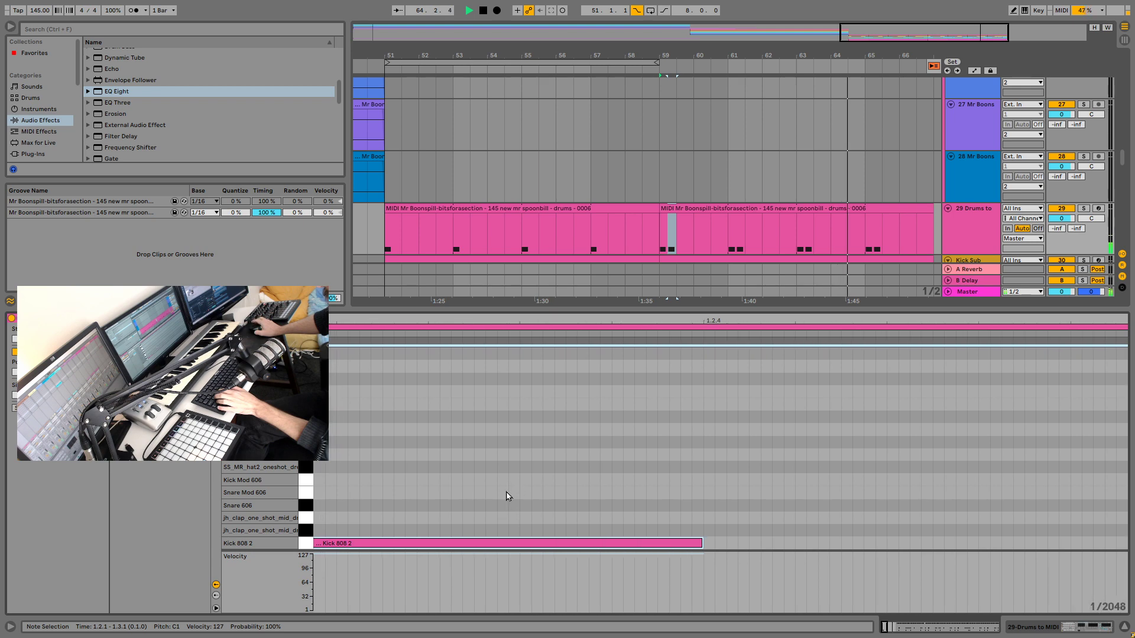
{"action": "key", "text": "shift+Right"}
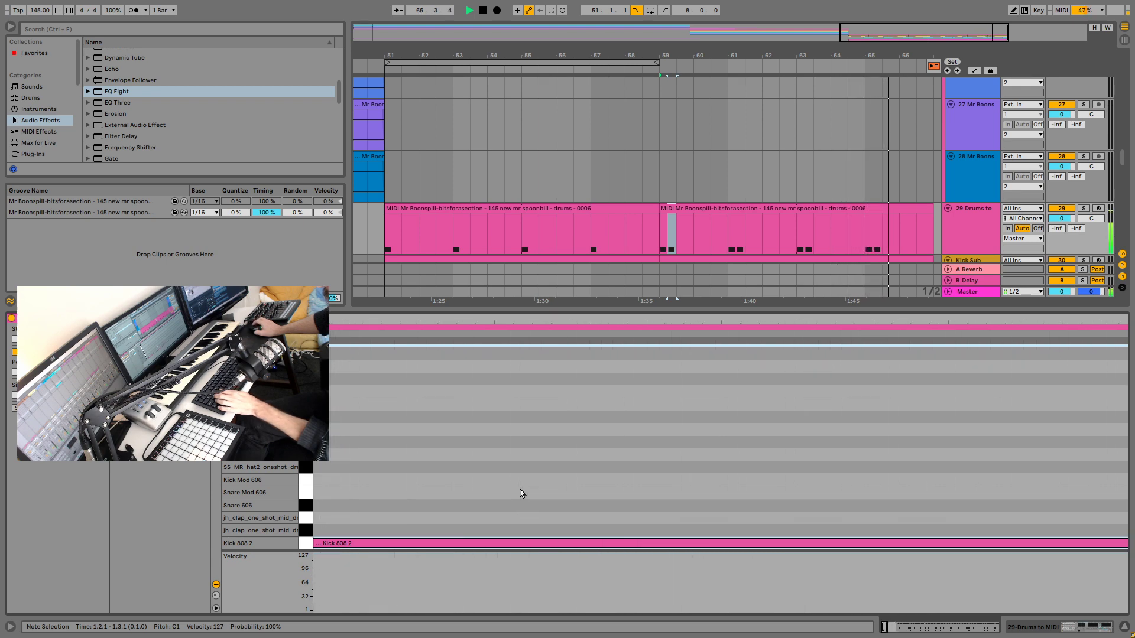
{"action": "left_click_drag", "start_coordinate": [904, 627], "coordinate": [928, 631]}
{"action": "key", "text": "space"}
{"action": "key", "text": "space"}
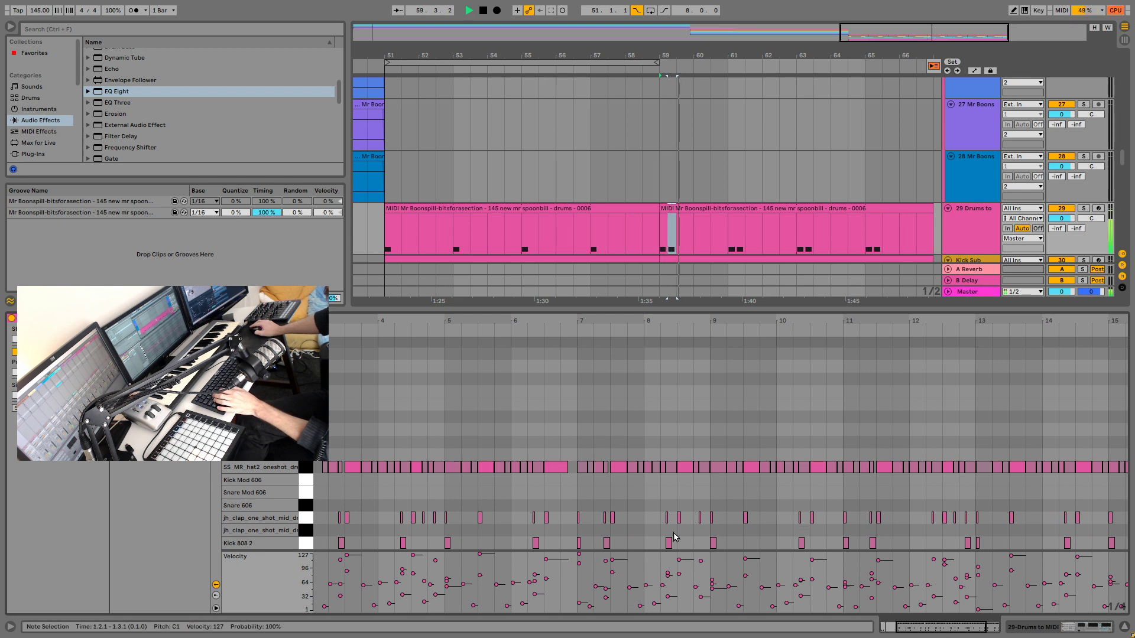
{"action": "left_click", "coordinate": [692, 209]}
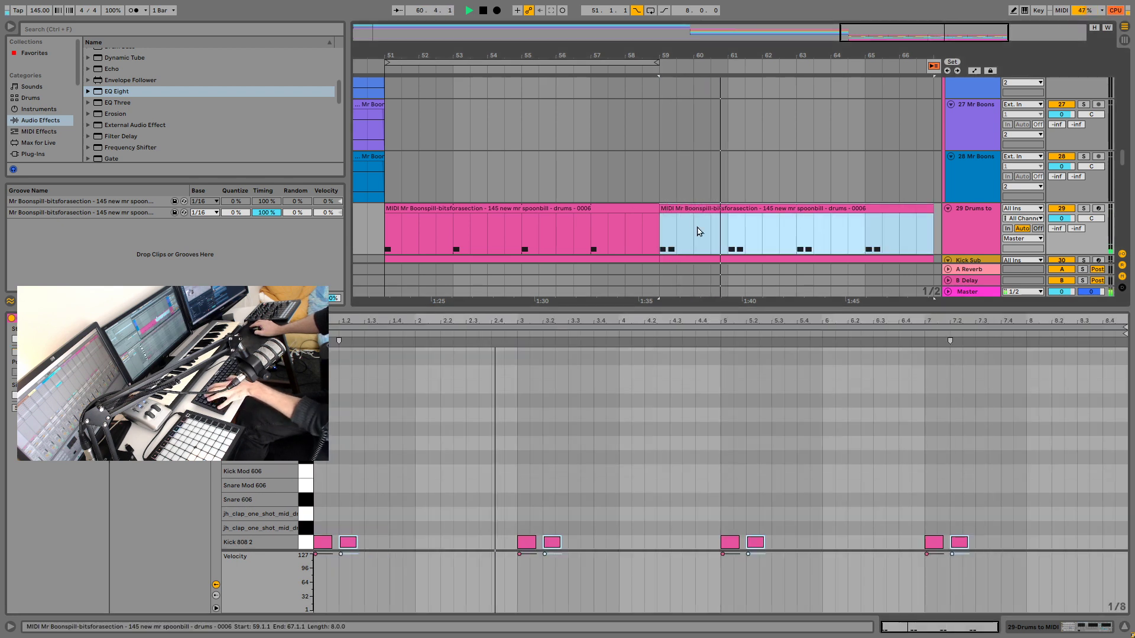
Step: Duplicate the first two Kick 808 2 notes until every beat of the clip's first two bars has a kick
{"action": "left_click_drag", "start_coordinate": [366, 528], "coordinate": [318, 551]}
{"action": "key", "text": "ctrl+d"}
{"action": "key", "text": "ctrl+d"}
{"action": "key", "text": "ctrl+d"}
{"action": "key", "text": "ctrl+d"}
{"action": "key", "text": "ctrl+z"}
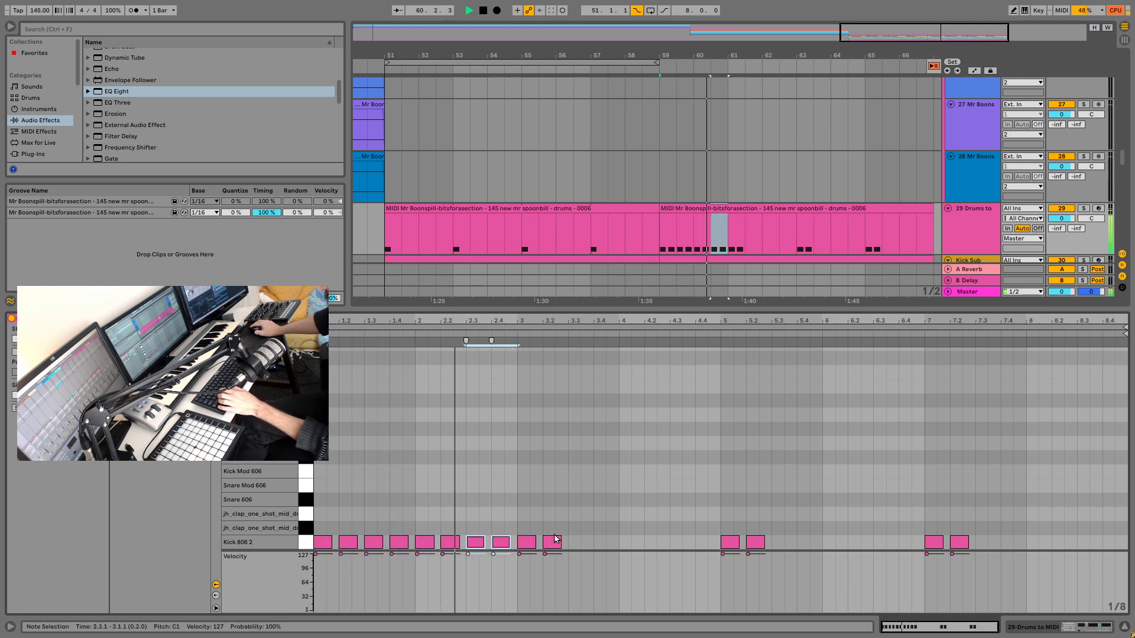
Step: Draw a rising velocity ramp from 14 to 81 across the kicks on beats 1.3 to 2.4 and play it back
{"action": "left_click_drag", "start_coordinate": [505, 529], "coordinate": [334, 547]}
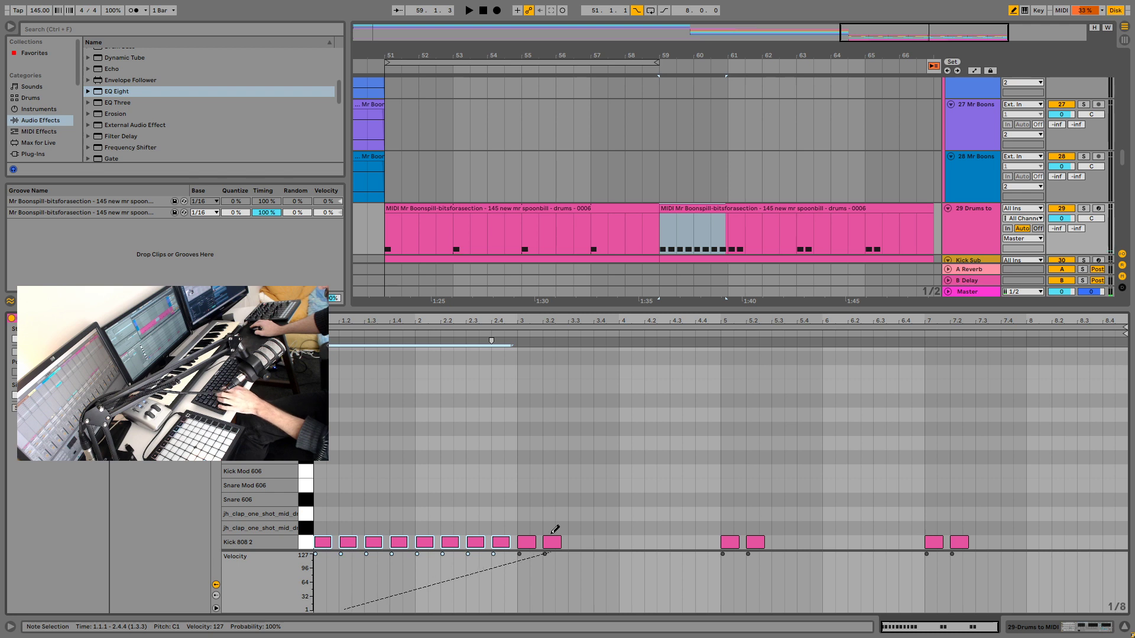
{"action": "left_click_drag", "start_coordinate": [512, 567], "coordinate": [511, 568]}
{"action": "key", "text": "space"}
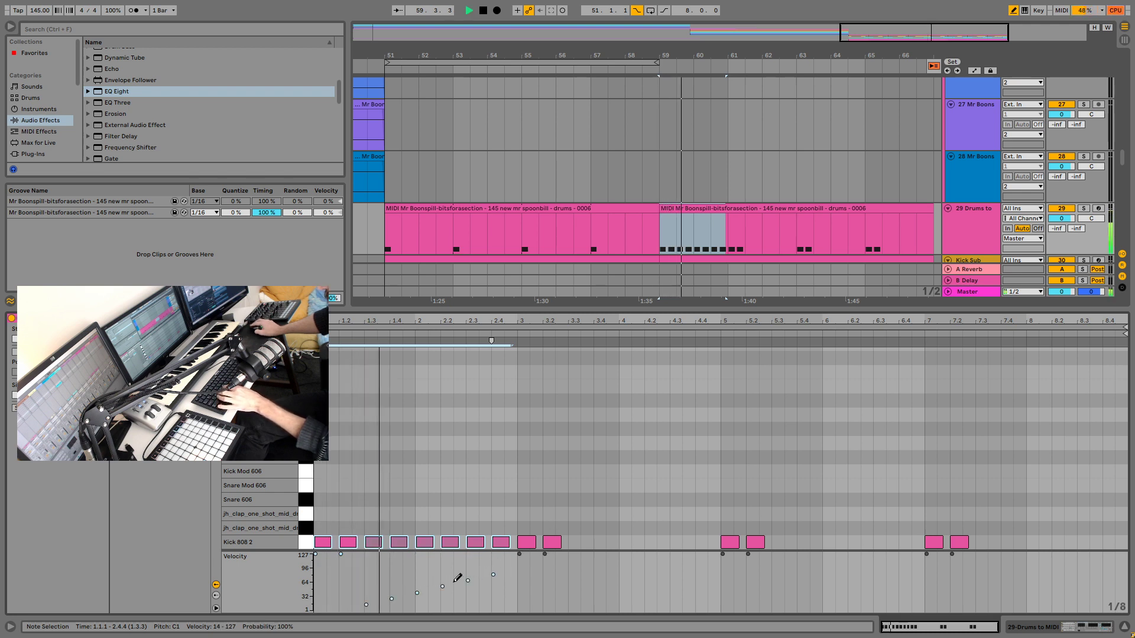
{"action": "left_click", "coordinate": [334, 588]}
{"action": "key", "text": "space"}
{"action": "key", "text": "space"}
Step: Lower the velocity of the kick on beat 1.2 to 84 and play the pattern
{"action": "mouse_move", "coordinate": [341, 555]}
{"action": "left_mouse_down"}
{"action": "mouse_move", "coordinate": [341, 583]}
{"action": "mouse_move", "coordinate": [340, 573]}
{"action": "left_mouse_up"}
{"action": "key", "text": "space"}
{"action": "key", "text": "space"}
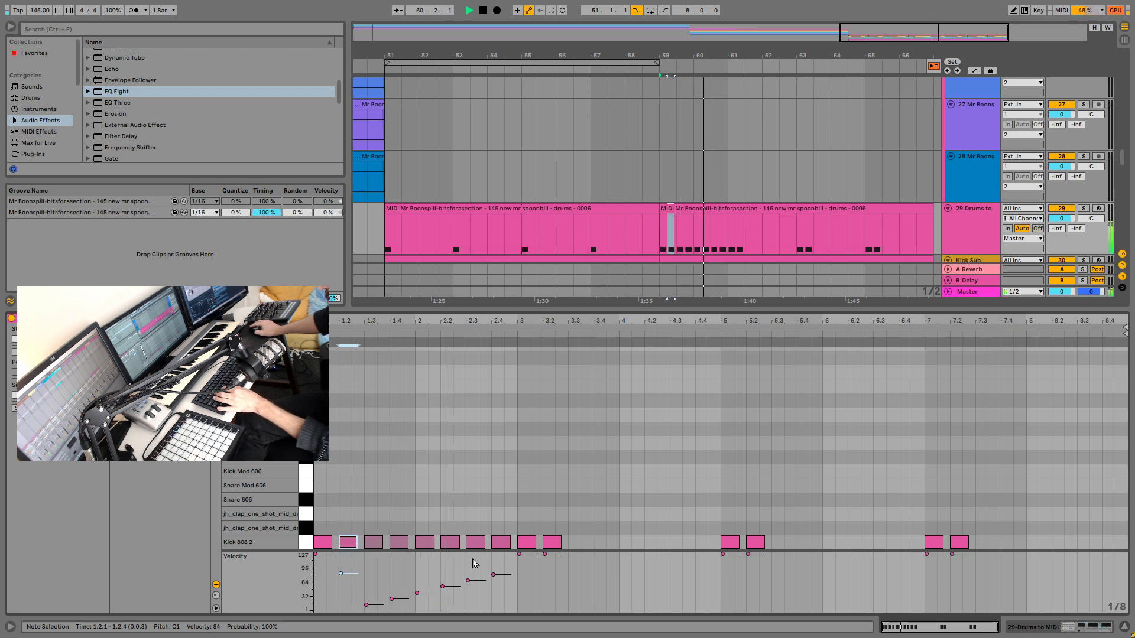
{"action": "key", "text": "space"}
Step: Redraw a steeper velocity ramp from 14 to 114 across the six kicks on beats 1.3 to 2.4
{"action": "left_click_drag", "start_coordinate": [513, 513], "coordinate": [363, 558]}
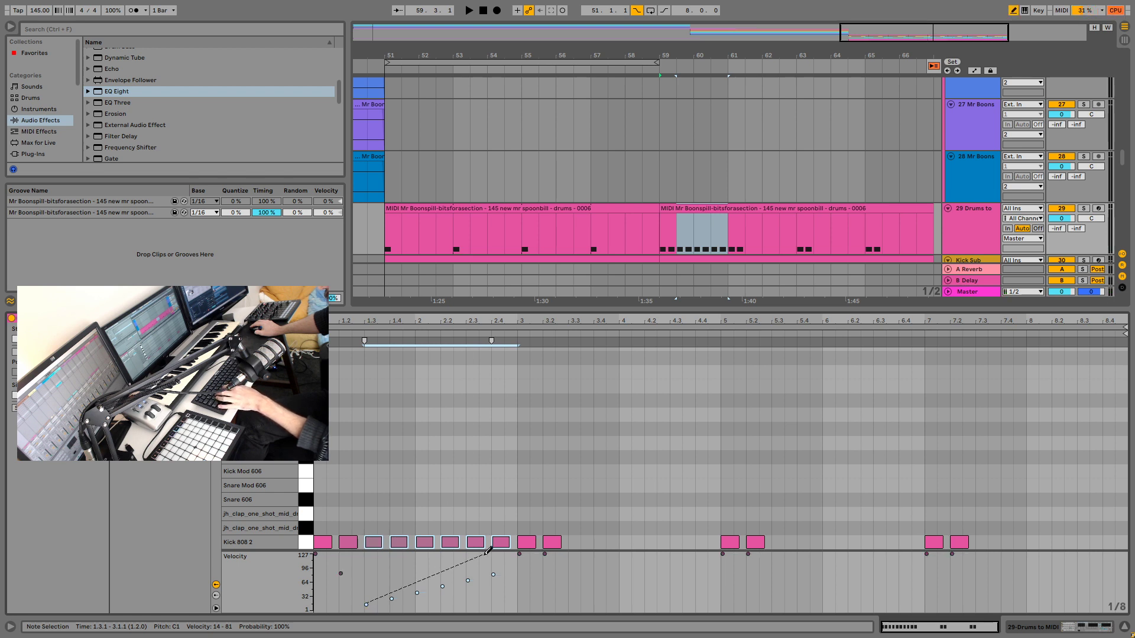
{"action": "left_click_drag", "start_coordinate": [513, 547], "coordinate": [514, 546]}
{"action": "key", "text": "space"}
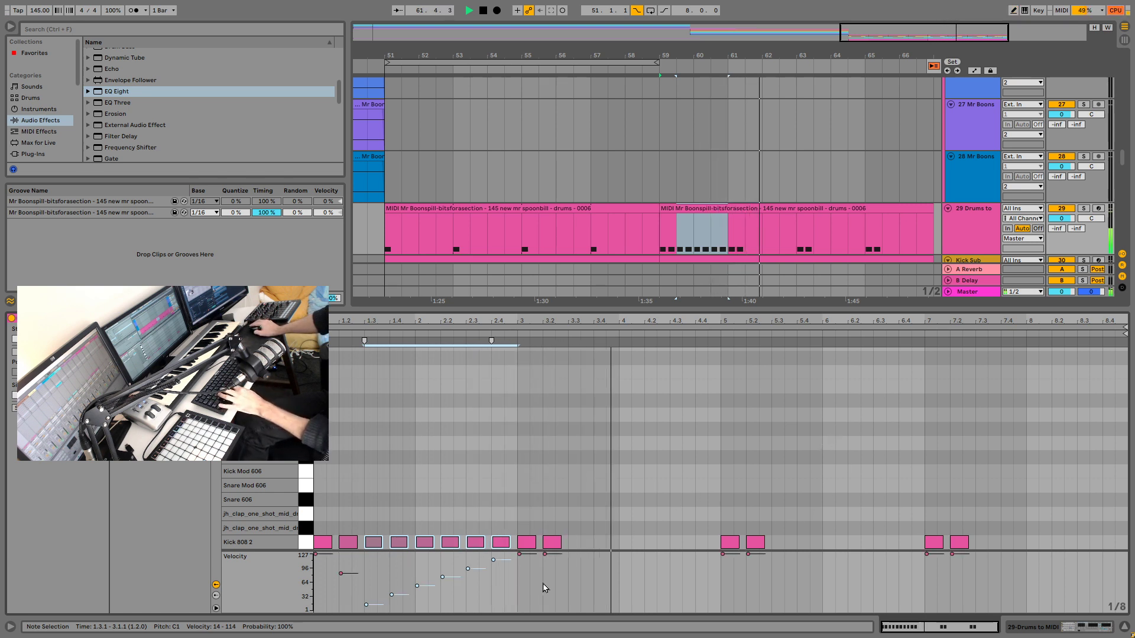
Step: Duplicate the eight kicks of the clip's first two bars into bars 3 and 4
{"action": "key", "text": "space"}
{"action": "key", "text": "space"}
{"action": "left_click_drag", "start_coordinate": [516, 498], "coordinate": [208, 583]}
{"action": "key", "text": "ctrl+d"}
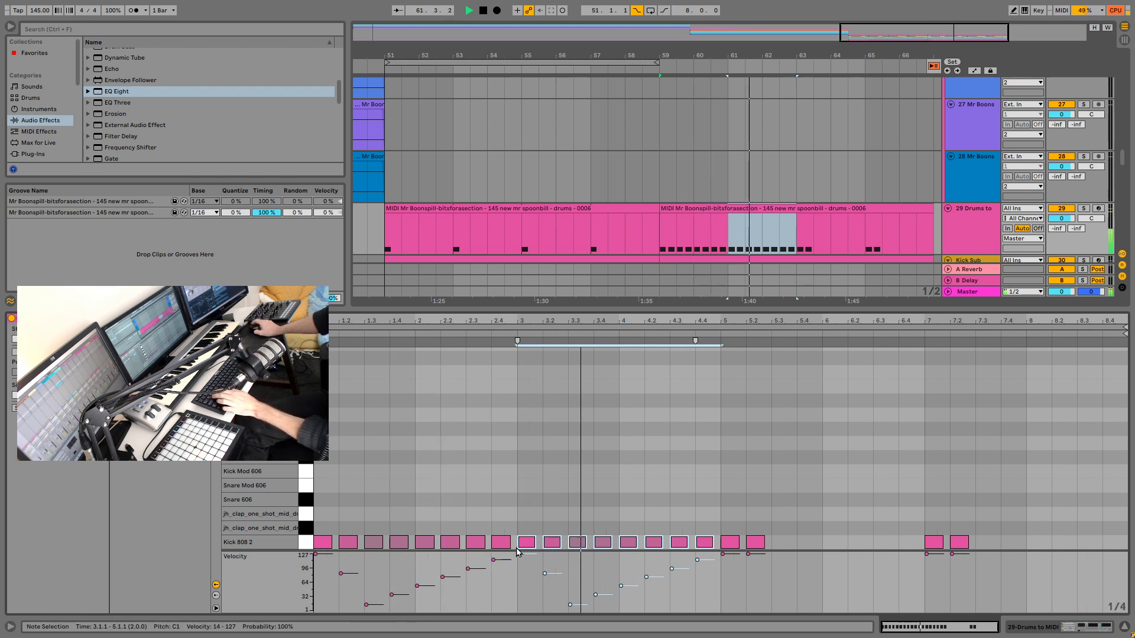
Step: Switch the note grid to 1/8 triplets and shorten the kick on beat 2.4 by one grid step's snap
{"action": "scroll", "coordinate": [512, 548], "scroll_direction": "up", "scroll_amount": 5}
{"action": "scroll", "coordinate": [512, 549], "scroll_direction": "down", "scroll_amount": 2}
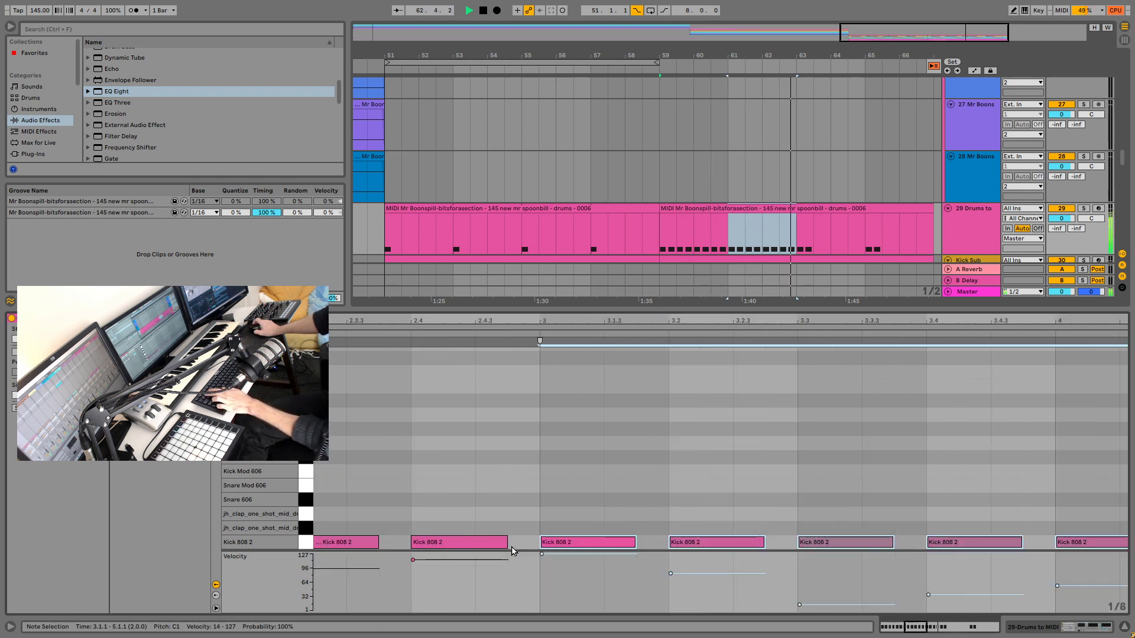
{"action": "key", "text": "ctrl+3"}
{"action": "left_click_drag", "start_coordinate": [507, 542], "coordinate": [497, 542]}
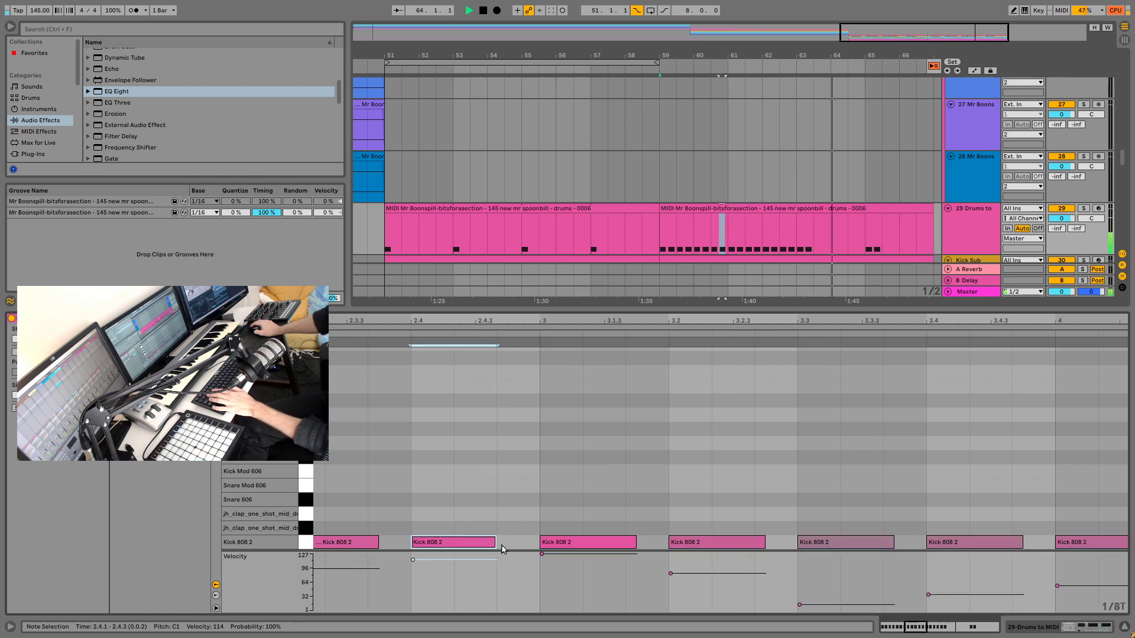
Step: Add a short Kick 808 2 note just before bar 3 and set its velocity to 63
{"action": "double_click", "coordinate": [518, 542]}
{"action": "left_click", "coordinate": [369, 343]}
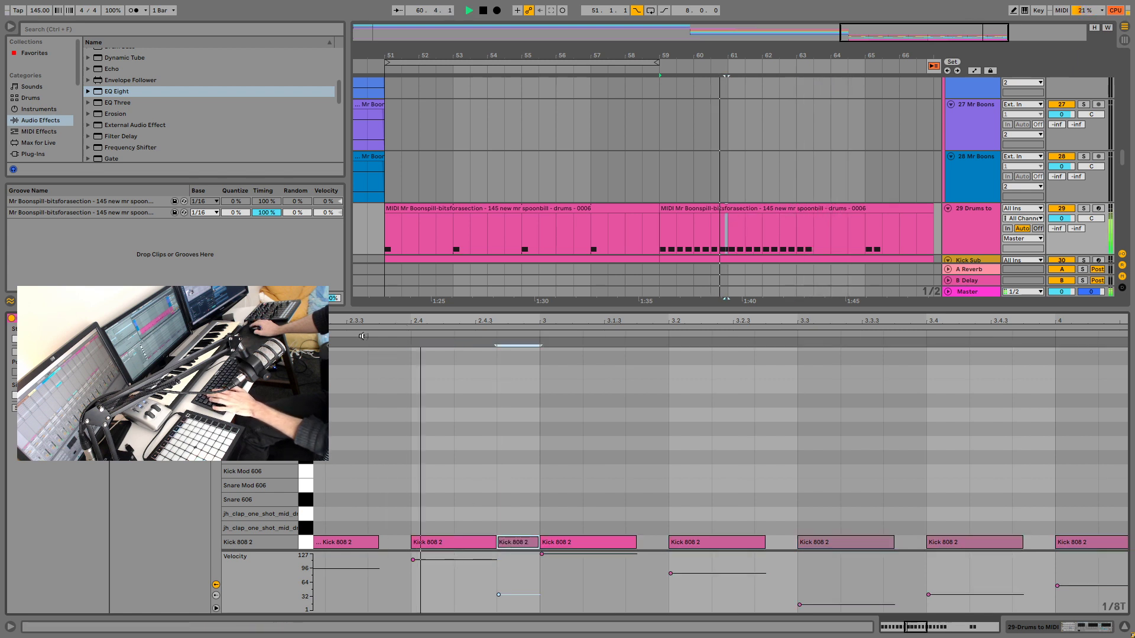
{"action": "key", "text": "space"}
{"action": "key", "text": "space"}
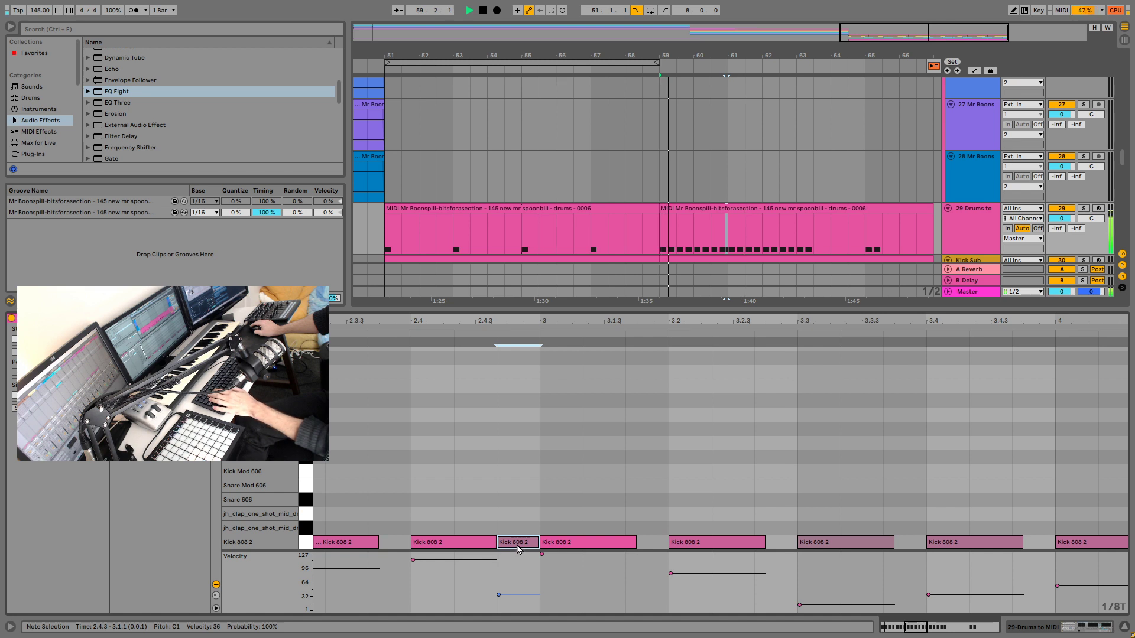
{"action": "left_click_drag", "start_coordinate": [519, 547], "coordinate": [518, 543]}
{"action": "key", "text": "space"}
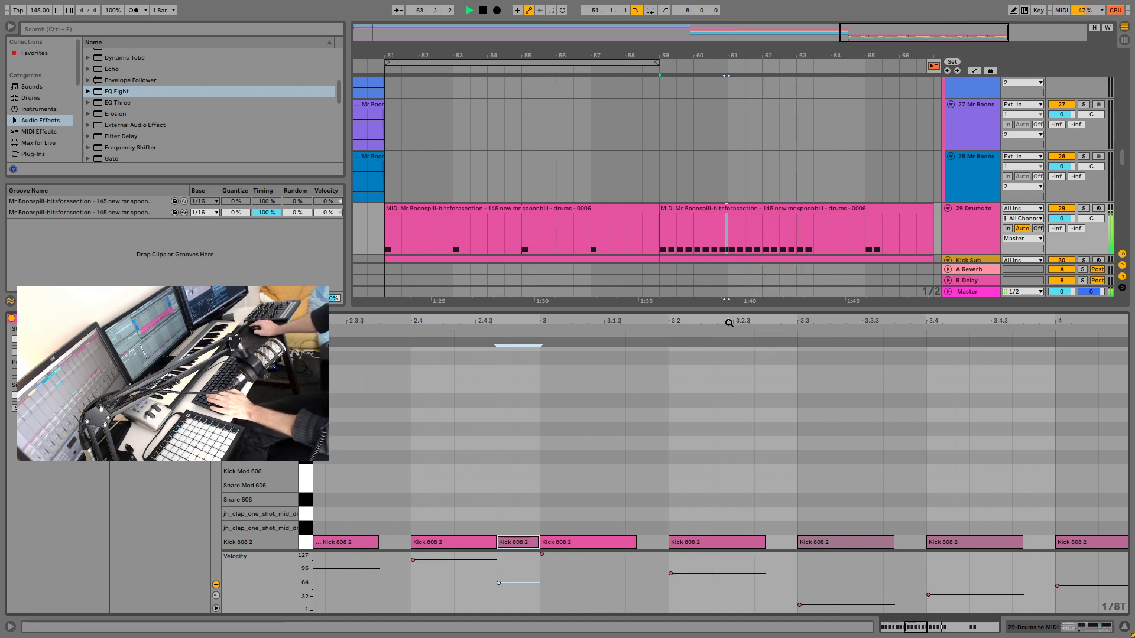
Step: Duplicate the clip's first four bars of kicks into bars 5 to 8
{"action": "left_click_drag", "start_coordinate": [729, 322], "coordinate": [729, 261]}
{"action": "scroll", "coordinate": [736, 497], "scroll_direction": "up", "scroll_amount": 1}
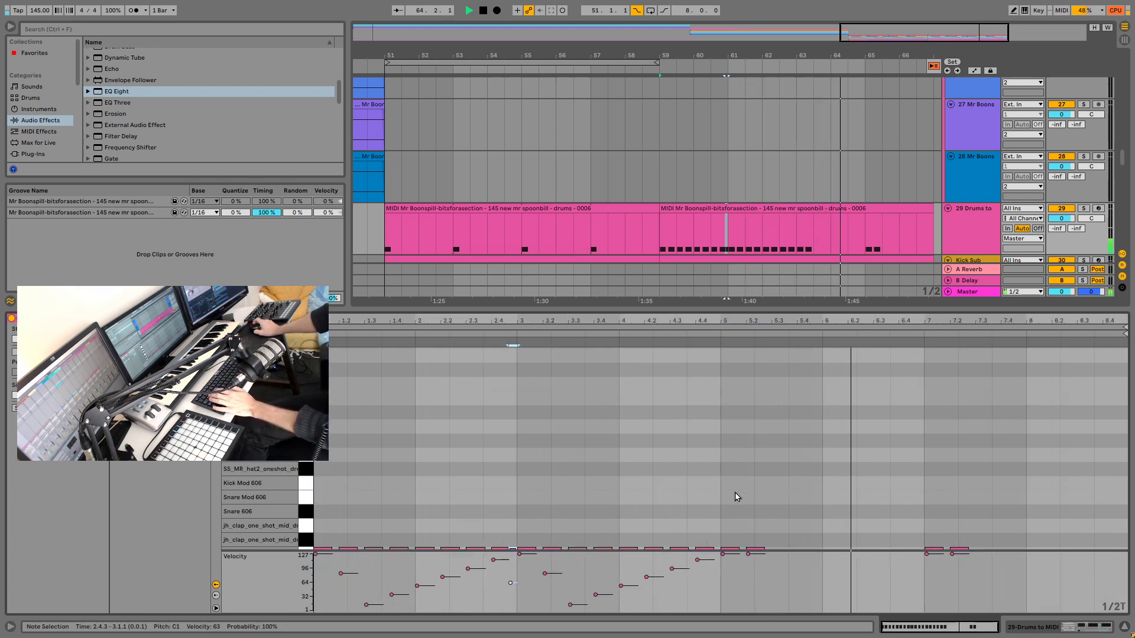
{"action": "scroll", "coordinate": [707, 526], "scroll_direction": "down", "scroll_amount": 1}
{"action": "scroll", "coordinate": [704, 527], "scroll_direction": "up", "scroll_amount": 1}
{"action": "scroll", "coordinate": [693, 526], "scroll_direction": "down", "scroll_amount": 1}
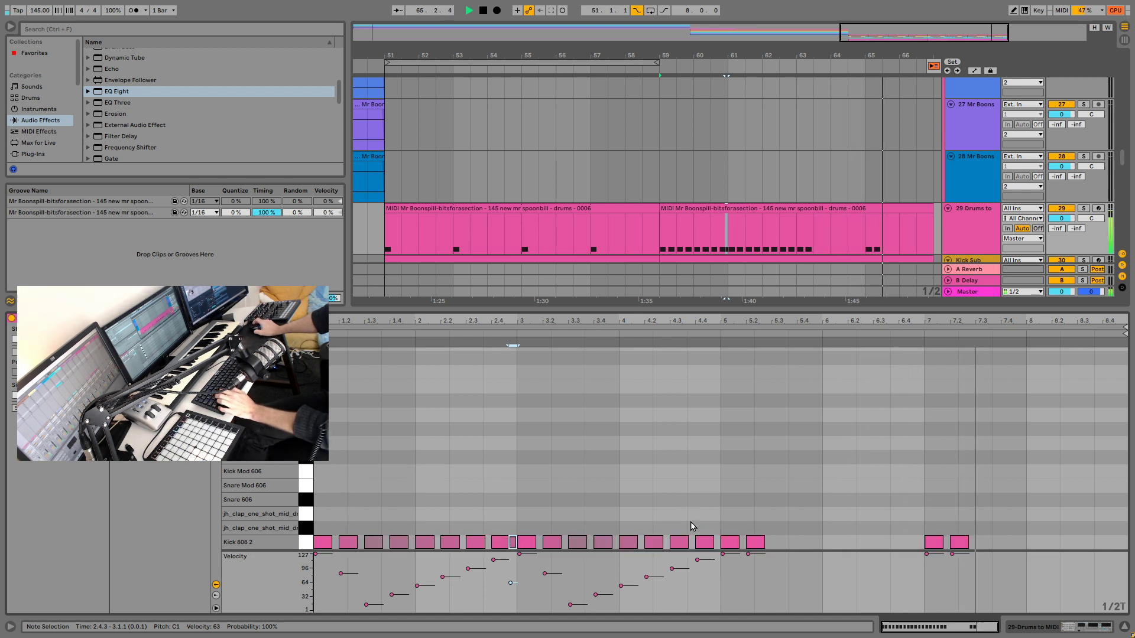
{"action": "key", "text": "ctrl+a"}
{"action": "key", "text": "ctrl+d"}
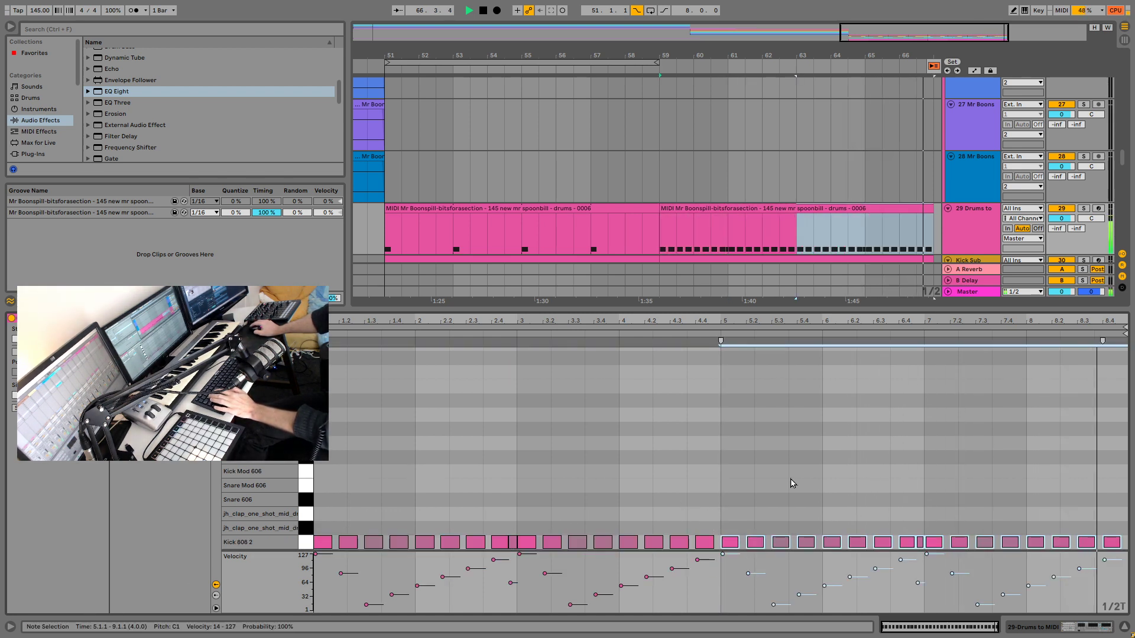
Step: Restart playback and move the arrangement loop to the eight bars from 59 to 67
{"action": "key", "text": "space"}
{"action": "key", "text": "space"}
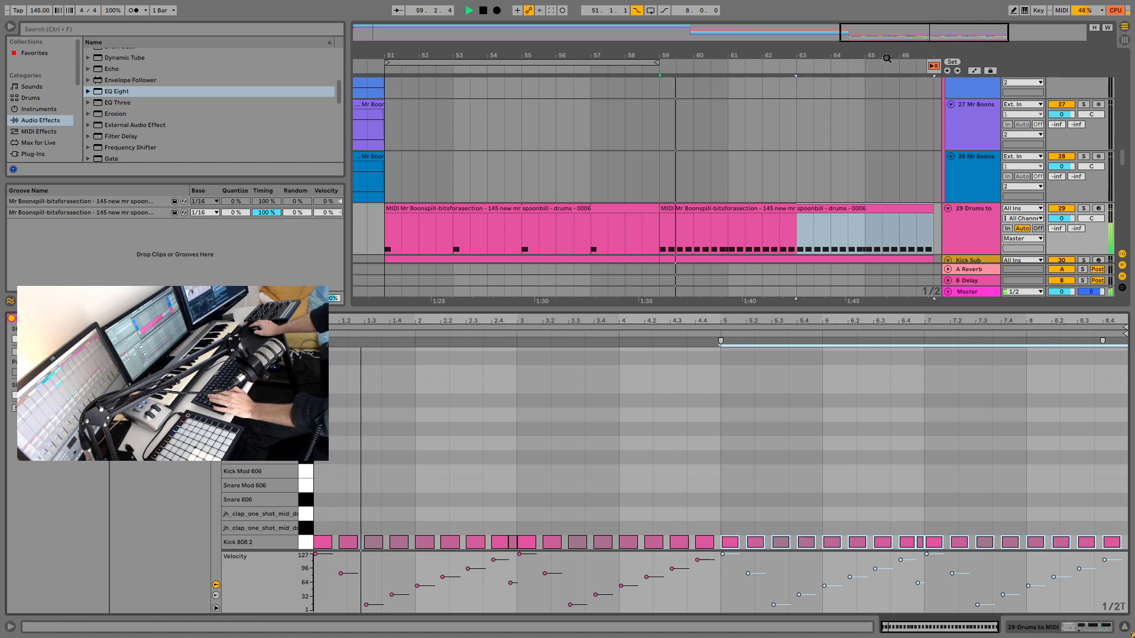
{"action": "left_click_drag", "start_coordinate": [535, 62], "coordinate": [811, 56]}
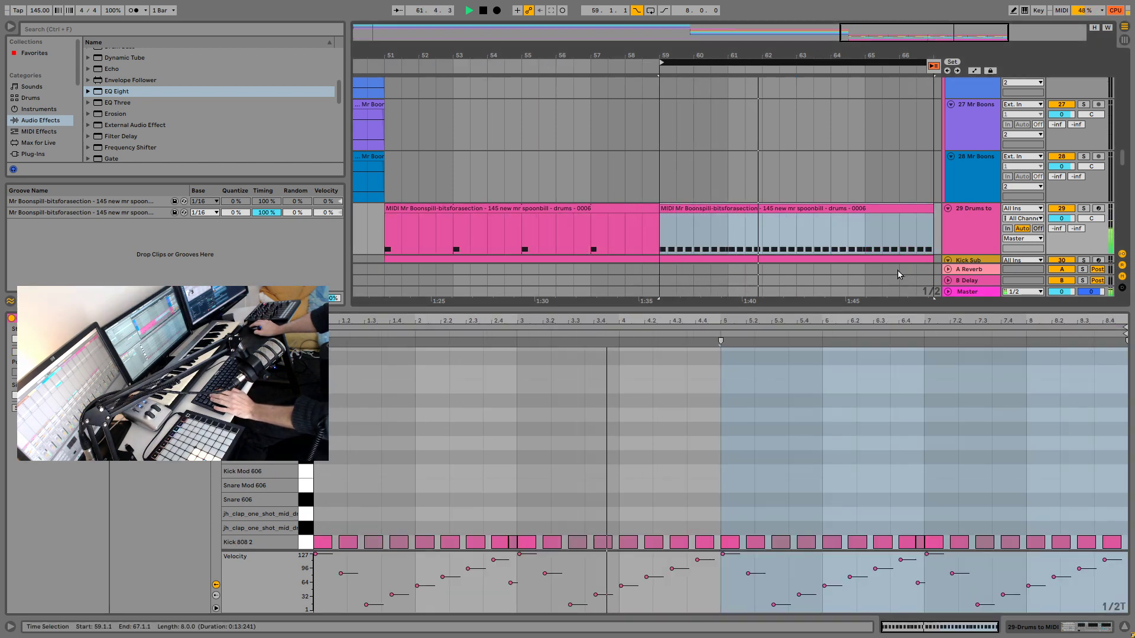
Step: Play the arrangement from bar 51 to hear the first drums clip together with the tracks below it
{"action": "left_click", "coordinate": [750, 466]}
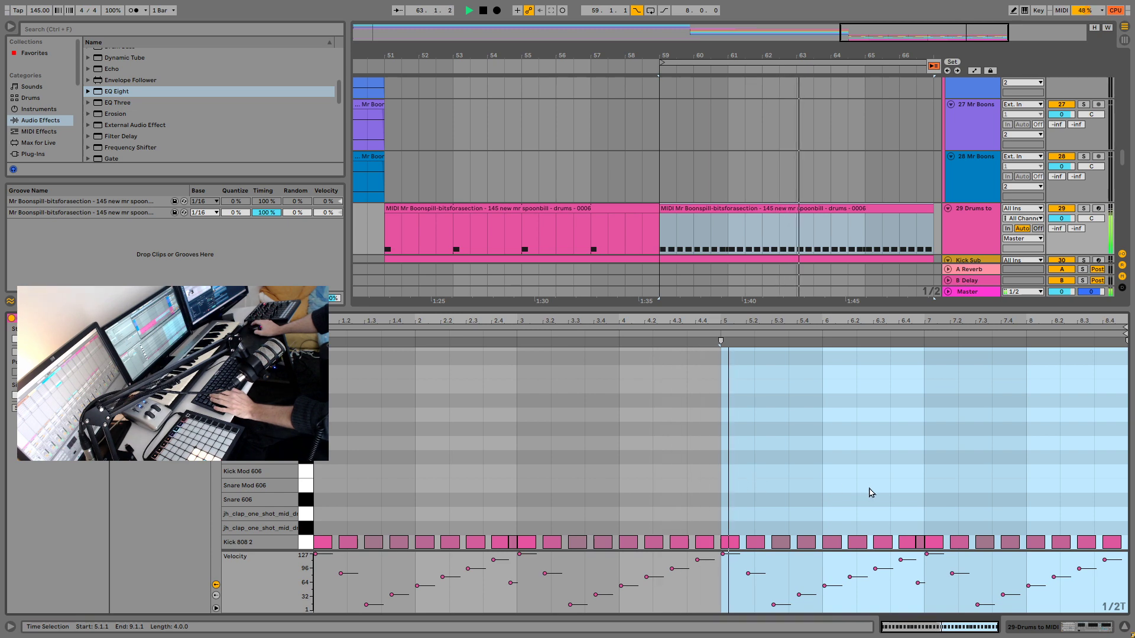
{"action": "left_click", "coordinate": [466, 233]}
{"action": "scroll", "coordinate": [747, 225], "scroll_direction": "down", "scroll_amount": 3}
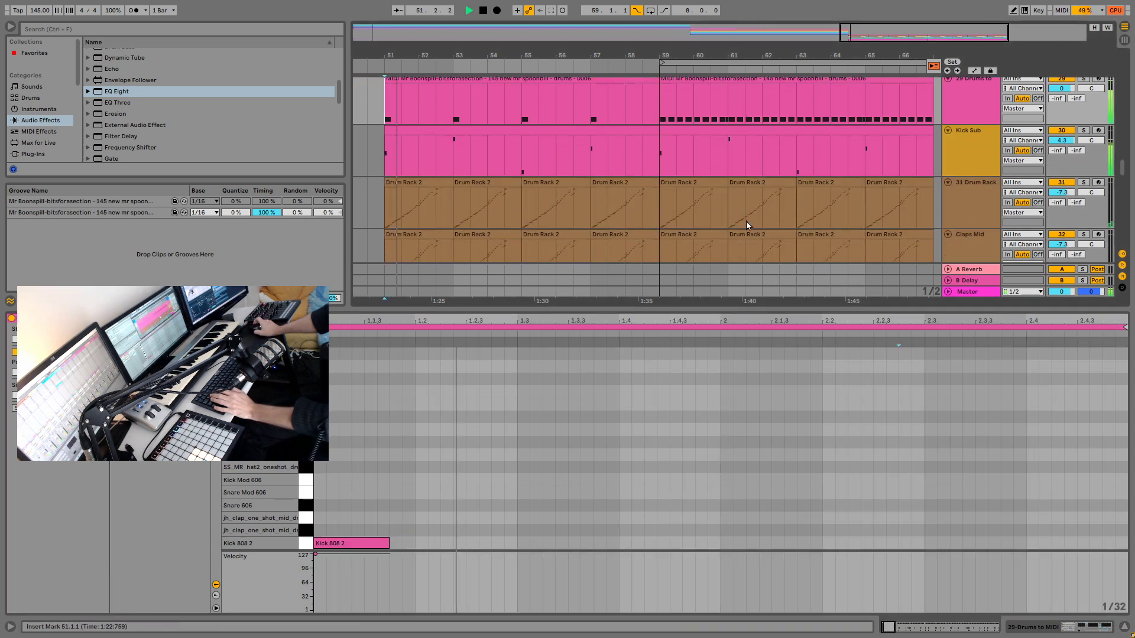
Step: Set the arrangement loop to the eight bars from 51 to 59 around the first drums clip and play it
{"action": "scroll", "coordinate": [748, 225], "scroll_direction": "up", "scroll_amount": 3}
{"action": "left_click", "coordinate": [523, 171]}
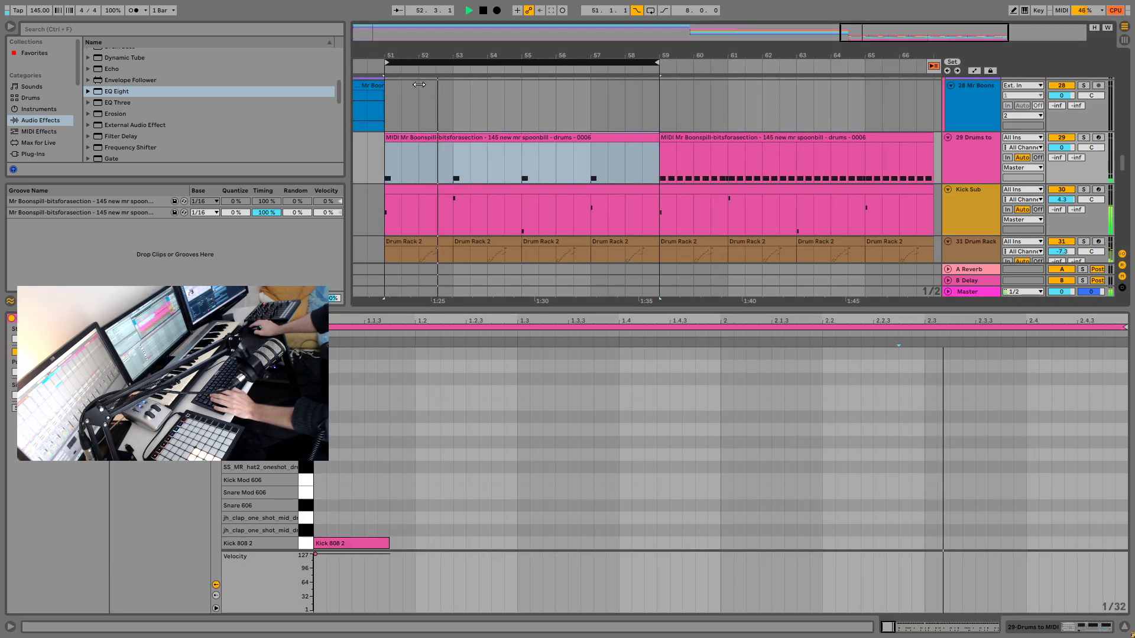
{"action": "scroll", "coordinate": [608, 182], "scroll_direction": "down", "scroll_amount": 4}
{"action": "key", "text": "space"}
{"action": "key", "text": "space"}
Step: Solo the 33 110_C#Mi audio track and play it from bar 51
{"action": "left_click", "coordinate": [1109, 136]}
{"action": "key", "text": "space"}
{"action": "key", "text": "space"}
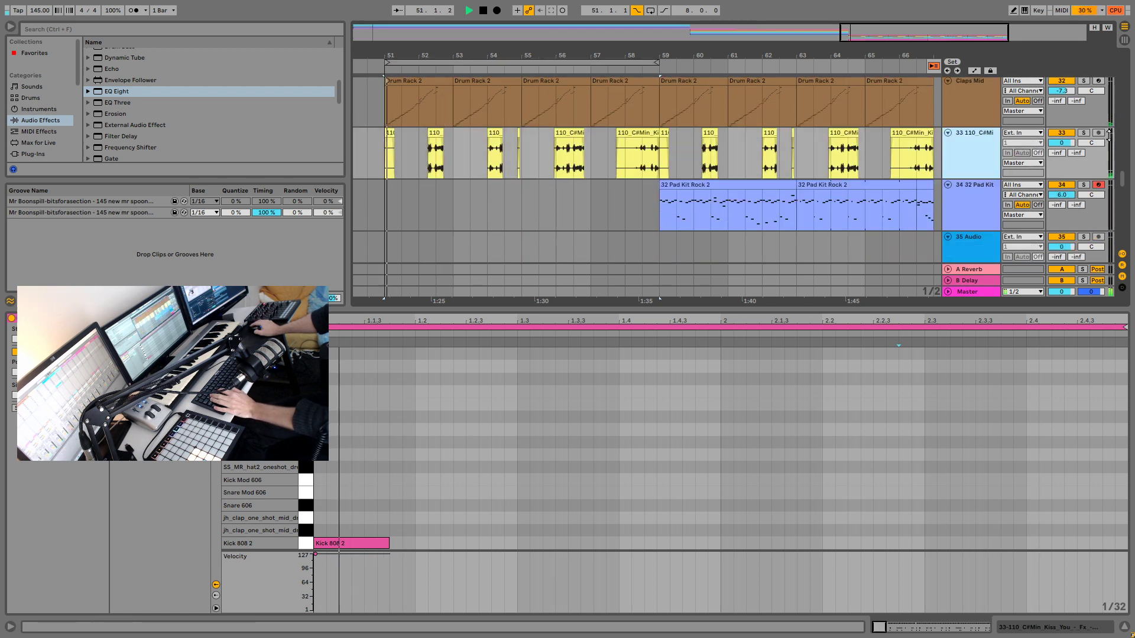
{"action": "key", "text": "space"}
{"action": "left_click", "coordinate": [1074, 134]}
{"action": "key", "text": "space"}
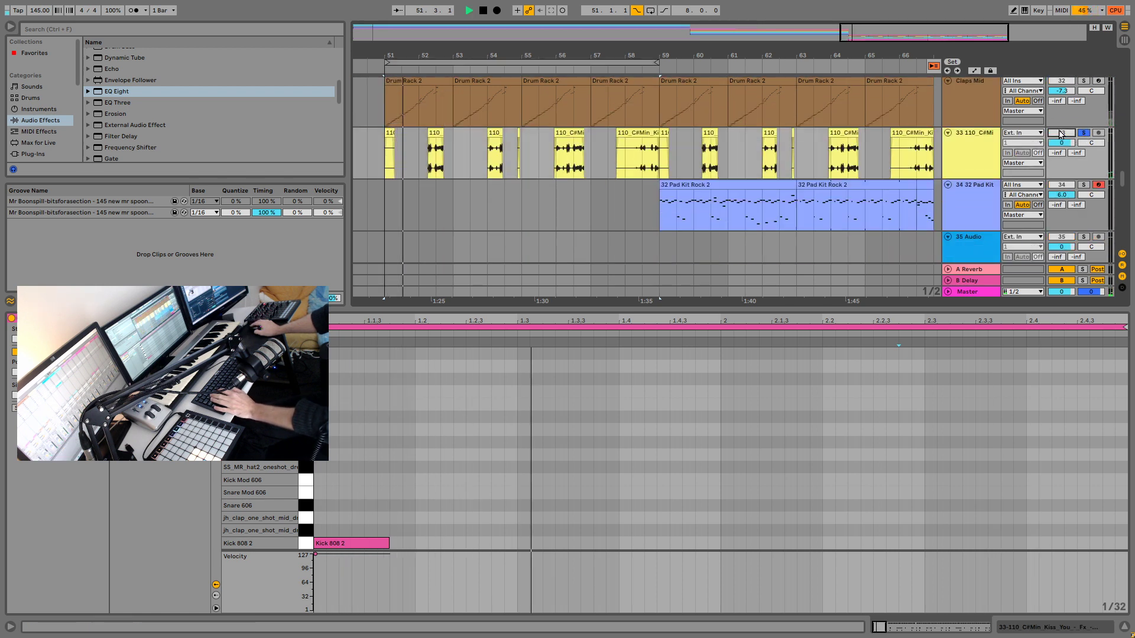
{"action": "key", "text": "space"}
Step: Set the audio input device to Line 1/2 (5- M-Audio M-Track Solo and Duo) DX in the audio preferences
{"action": "left_click", "coordinate": [968, 139]}
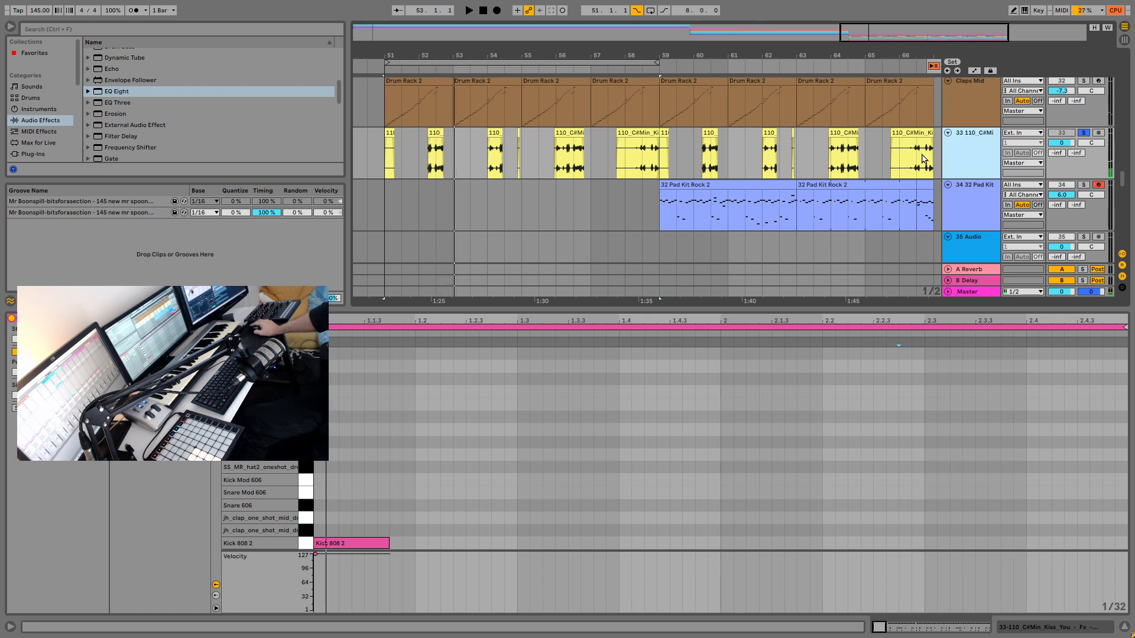
{"action": "key", "text": "ctrl+comma"}
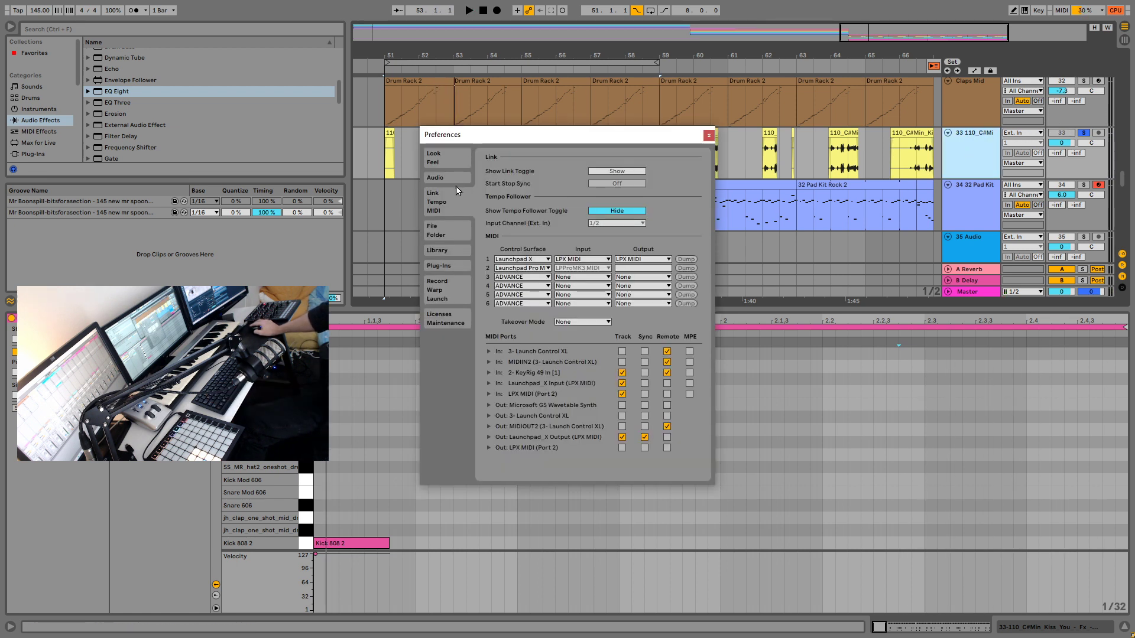
{"action": "left_click", "coordinate": [437, 178]}
{"action": "left_click", "coordinate": [601, 184]}
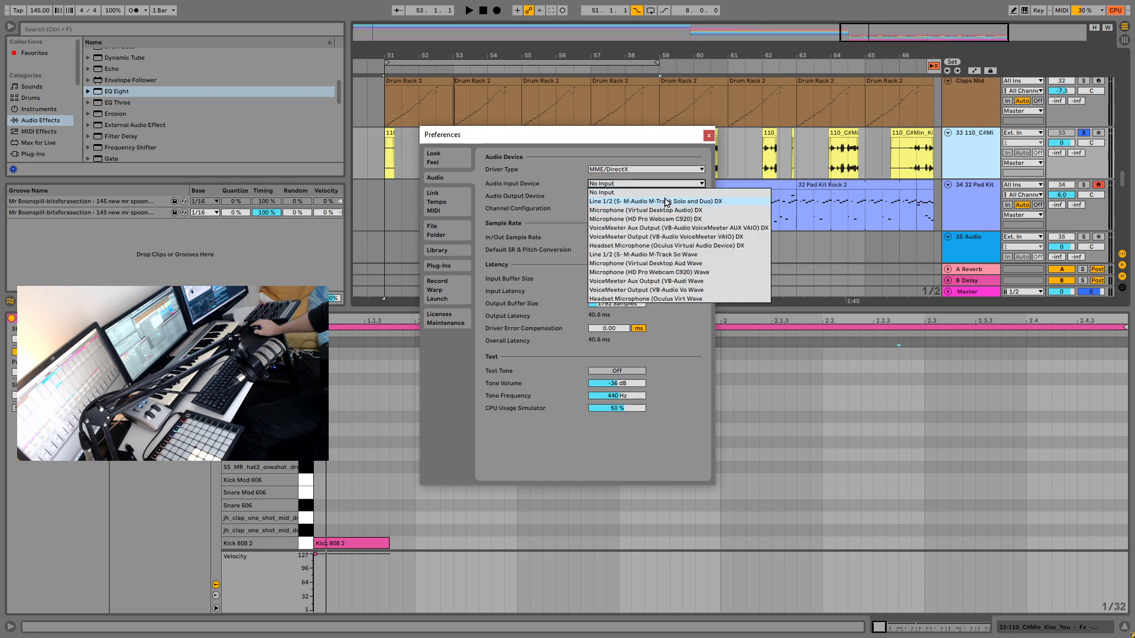
{"action": "left_click", "coordinate": [666, 202]}
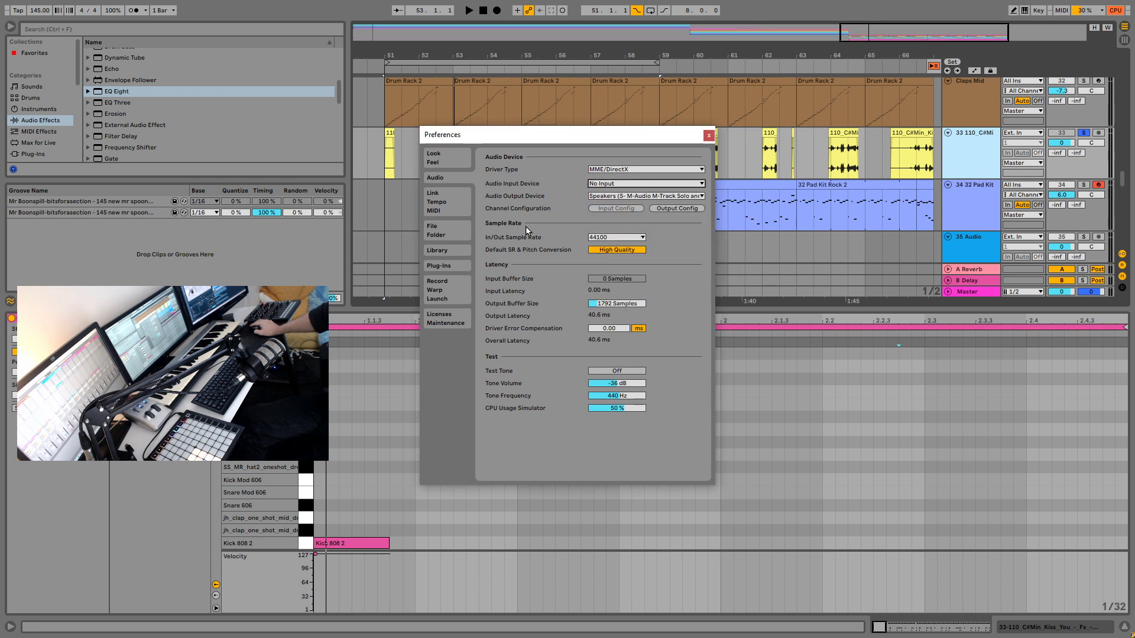
{"action": "left_click", "coordinate": [709, 136]}
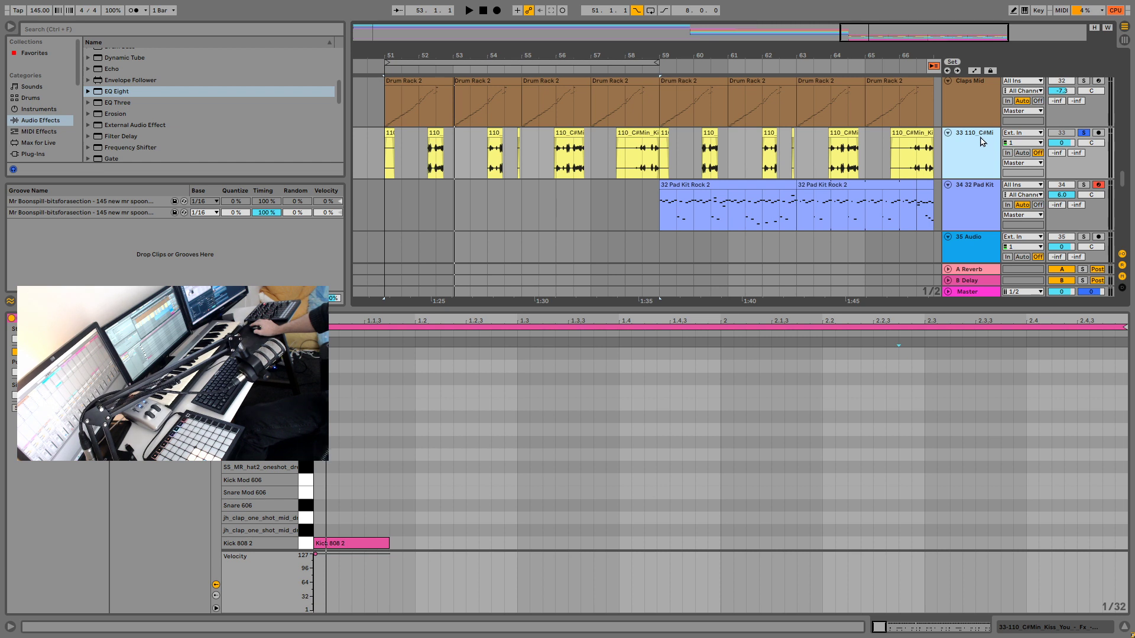
Step: Insert an audio track below the 110_C#Mi track and solo it with input monitoring set to In to test the incoming signal
{"action": "key", "text": "ctrl+t"}
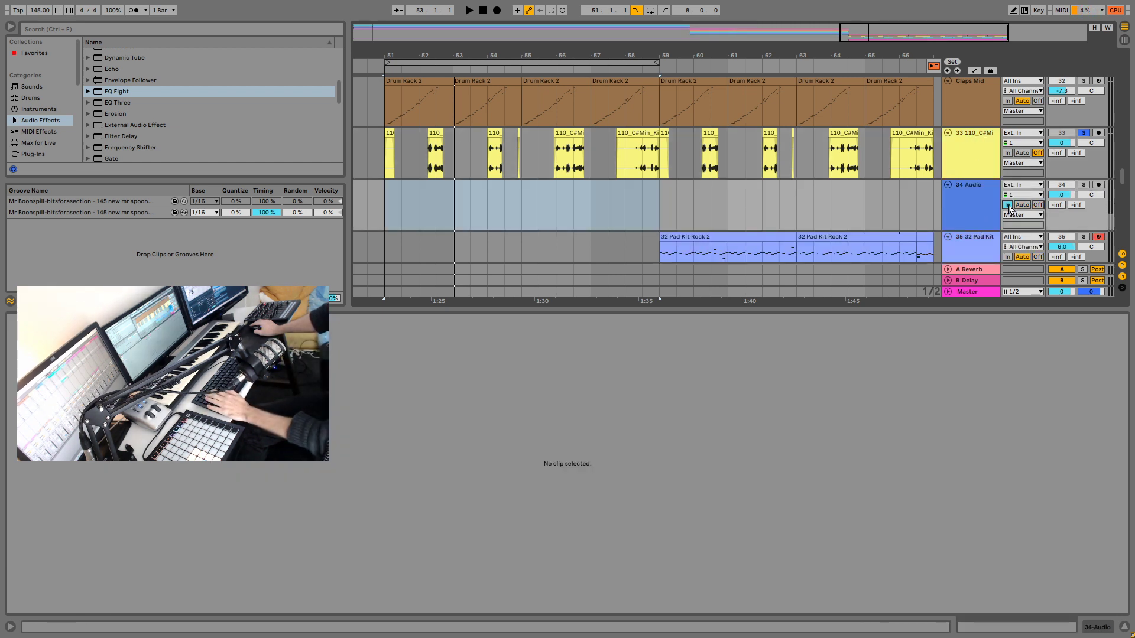
{"action": "key", "text": "space"}
{"action": "left_click", "coordinate": [1083, 185]}
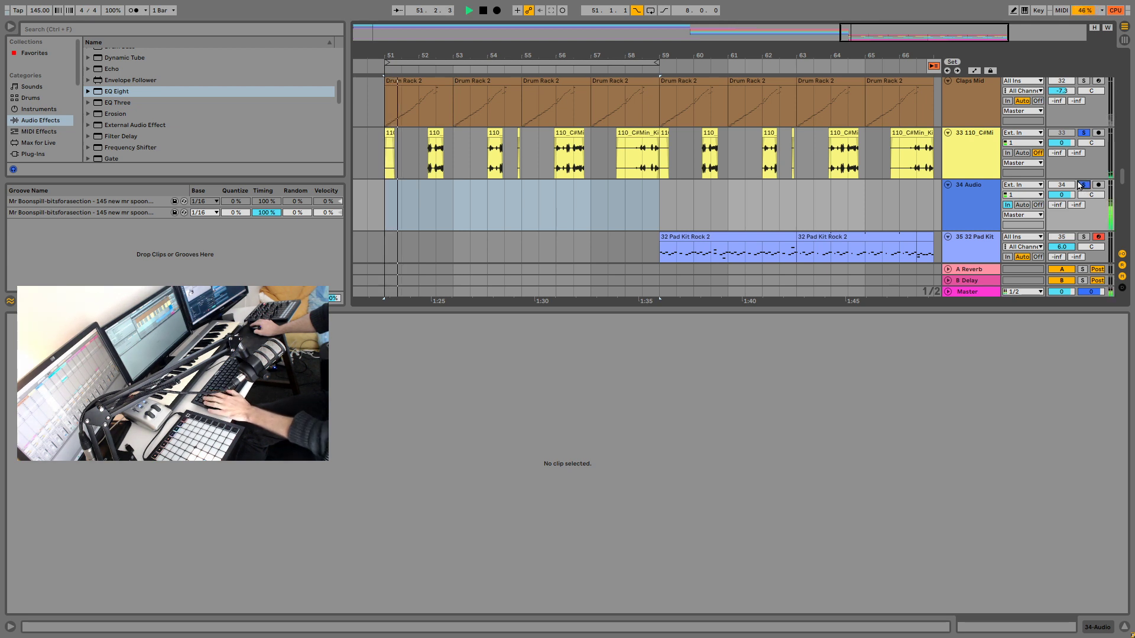
{"action": "key", "text": "space"}
{"action": "left_click", "coordinate": [392, 218]}
{"action": "key", "text": "space"}
{"action": "key", "text": "space"}
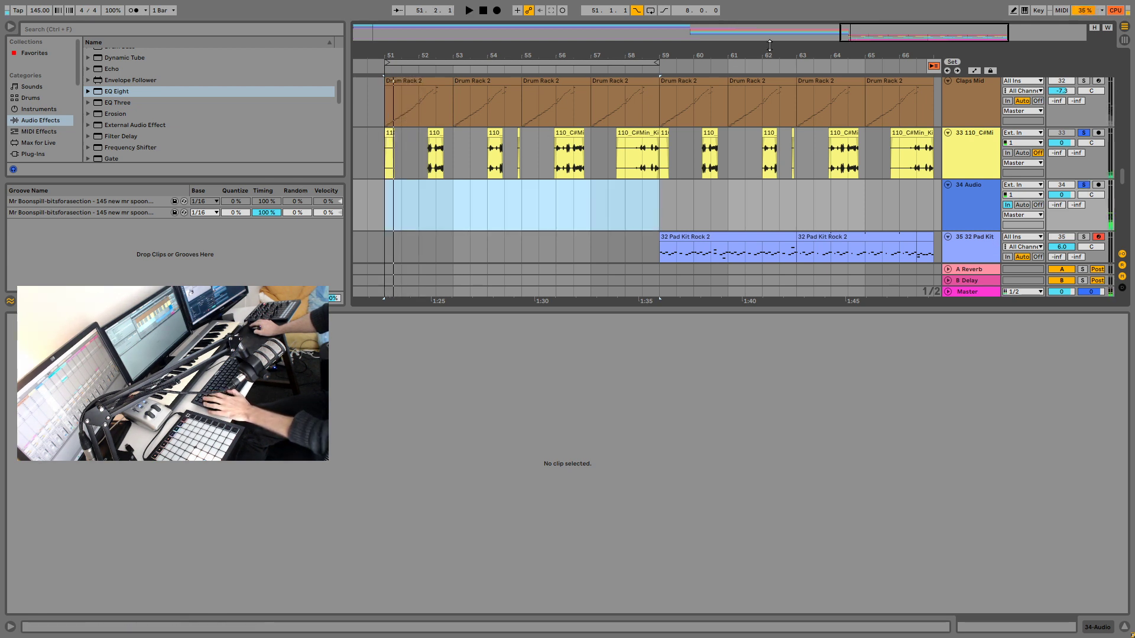
{"action": "left_click_drag", "start_coordinate": [877, 40], "coordinate": [876, 40]}
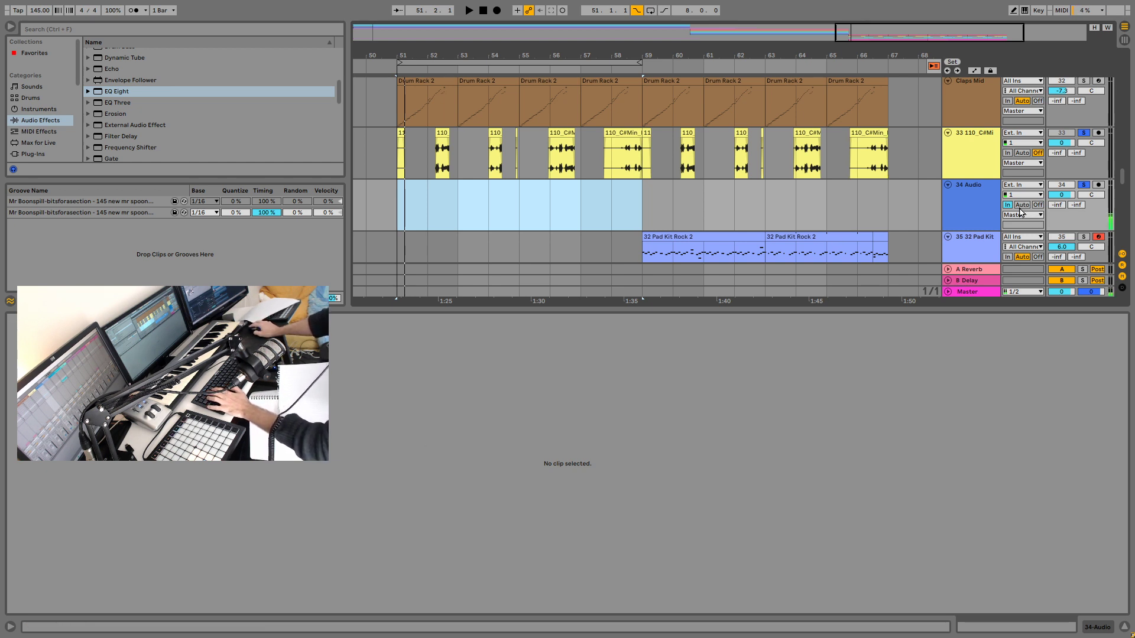
Step: Set the new audio track's monitoring to Off, unsolo both audio tracks and play the full mix from bar 51
{"action": "left_click", "coordinate": [1038, 204]}
{"action": "left_click", "coordinate": [400, 198]}
{"action": "key", "text": "space"}
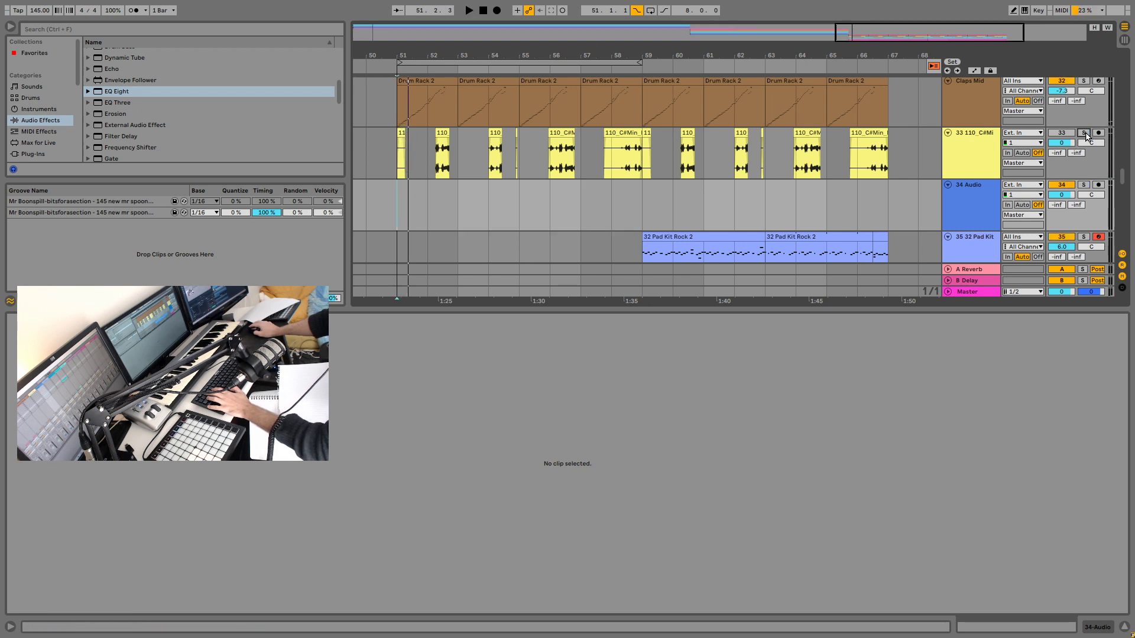
{"action": "key", "text": "space"}
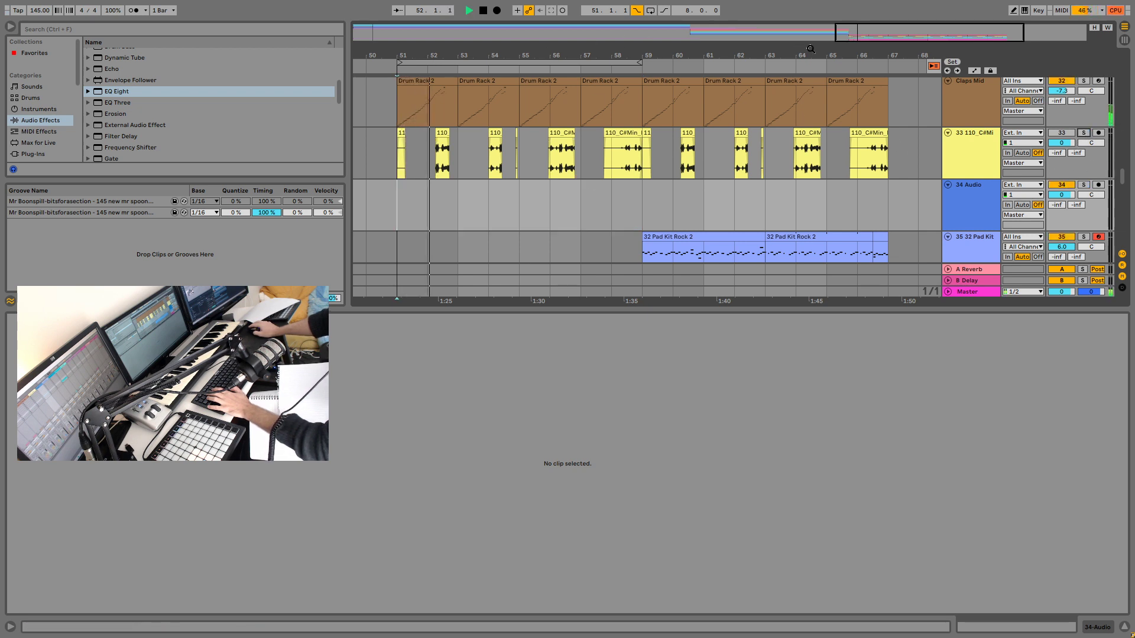
Step: Arm the new audio track for recording and rehearse playback from bar 49
{"action": "left_click_drag", "start_coordinate": [615, 56], "coordinate": [619, 35]}
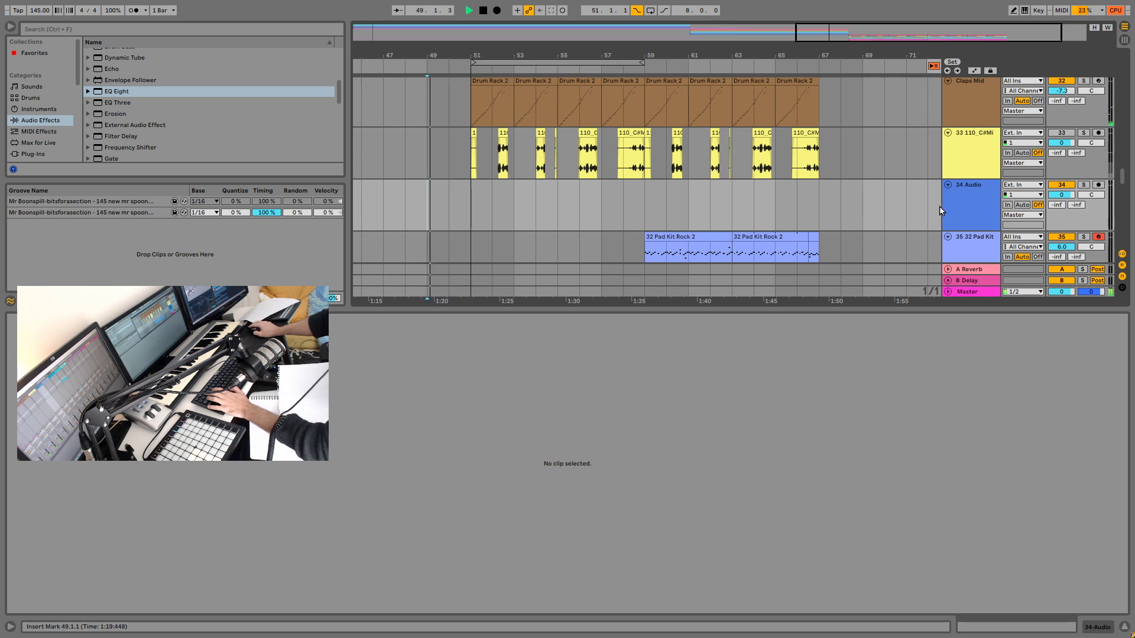
{"action": "left_click", "coordinate": [1097, 186]}
{"action": "key", "text": "space"}
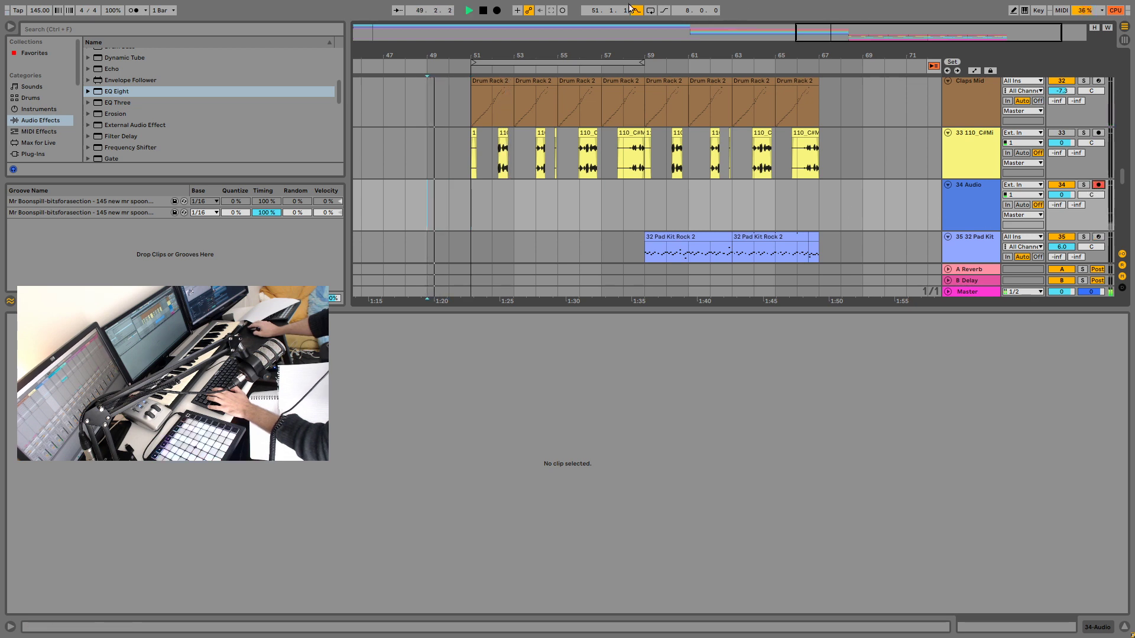
{"action": "left_click", "coordinate": [636, 11]}
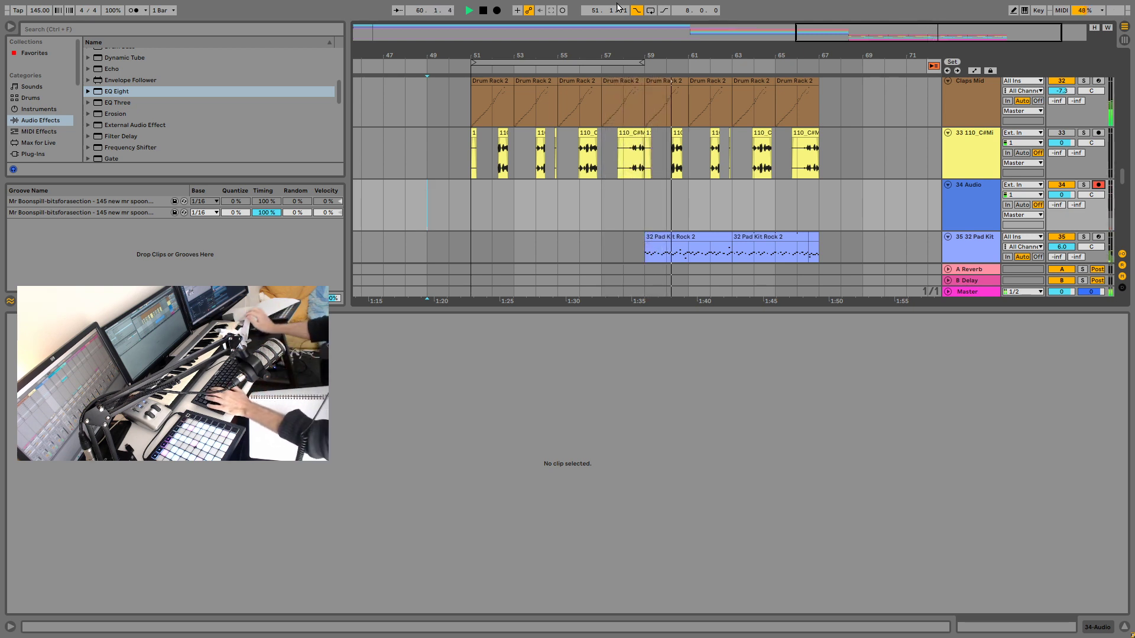
{"action": "key", "text": "space"}
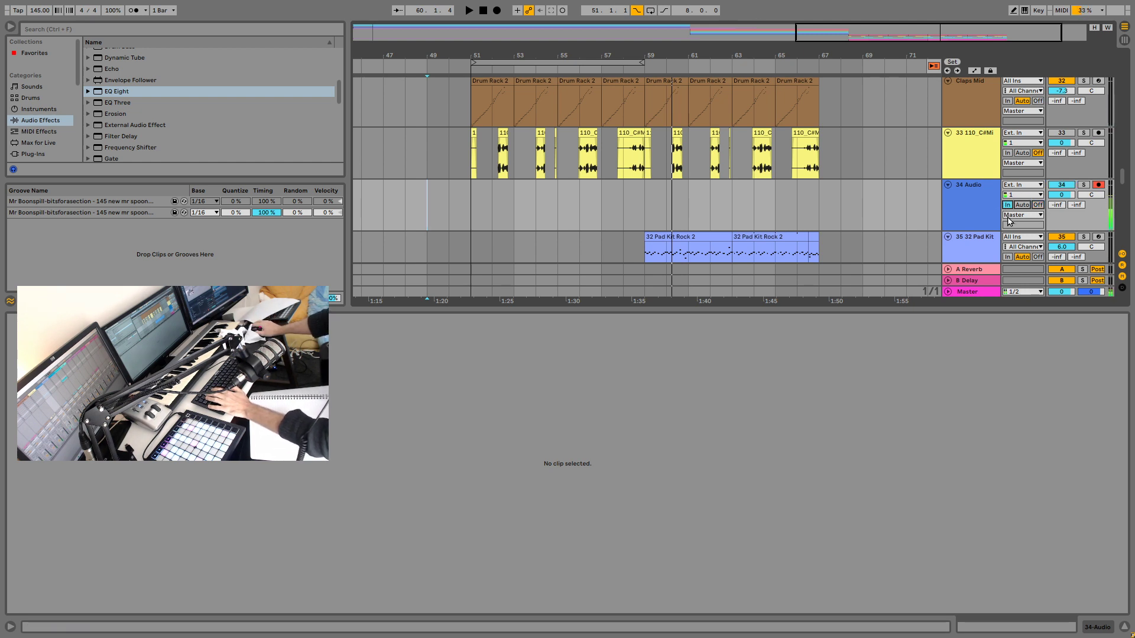
{"action": "key", "text": "space"}
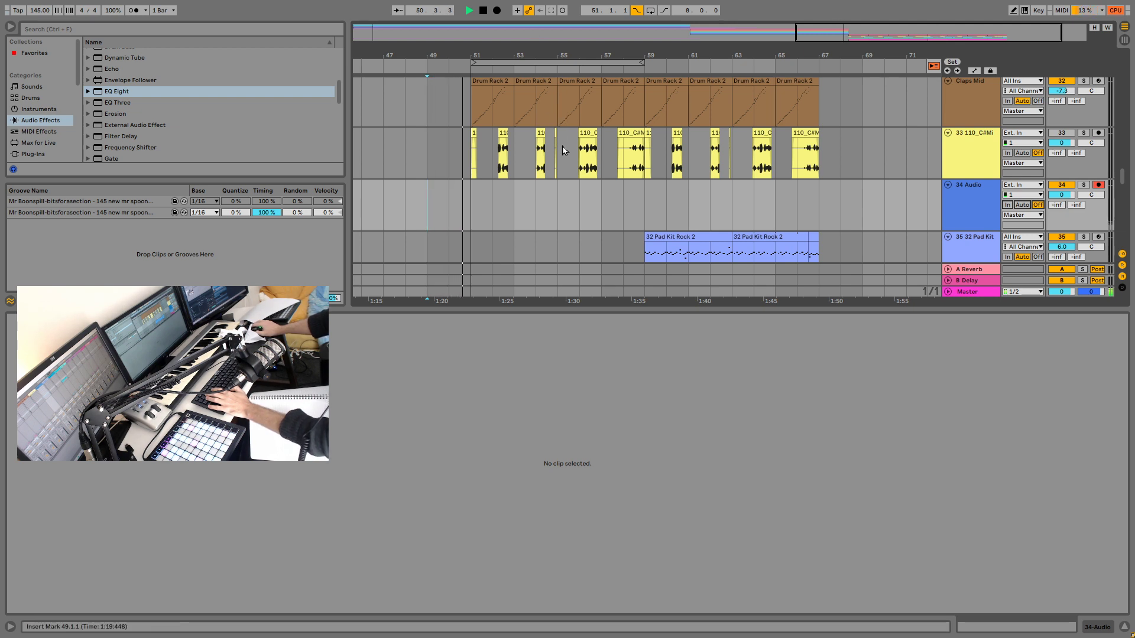
Step: Turn off punch-in and record a take on the armed audio track from bar 49 to past bar 74
{"action": "left_click", "coordinate": [498, 10]}
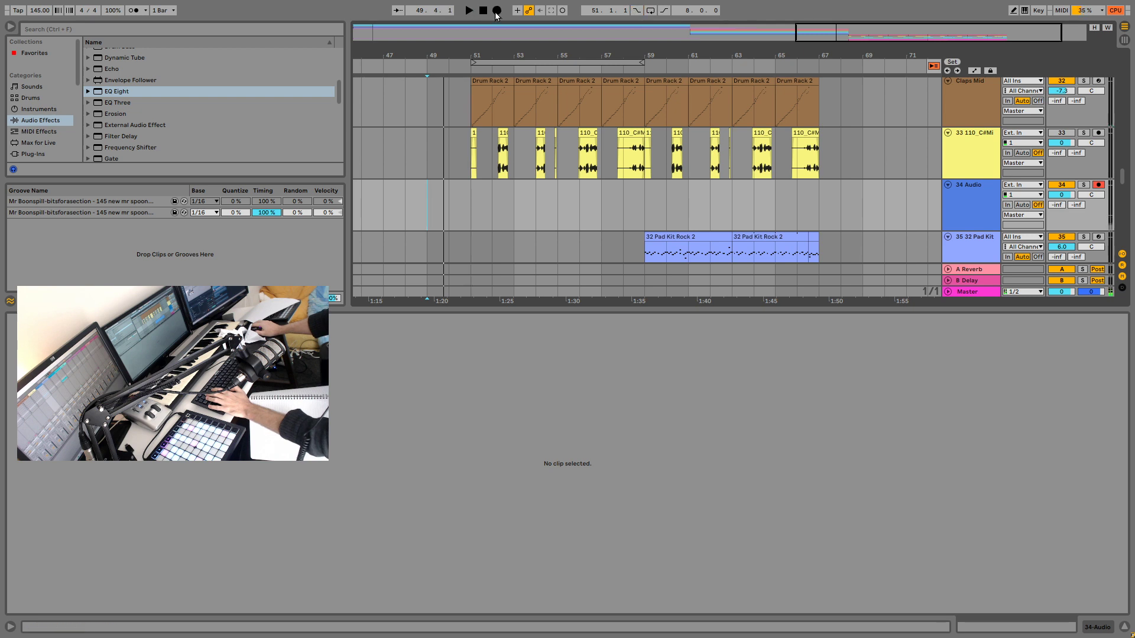
{"action": "left_click", "coordinate": [497, 11]}
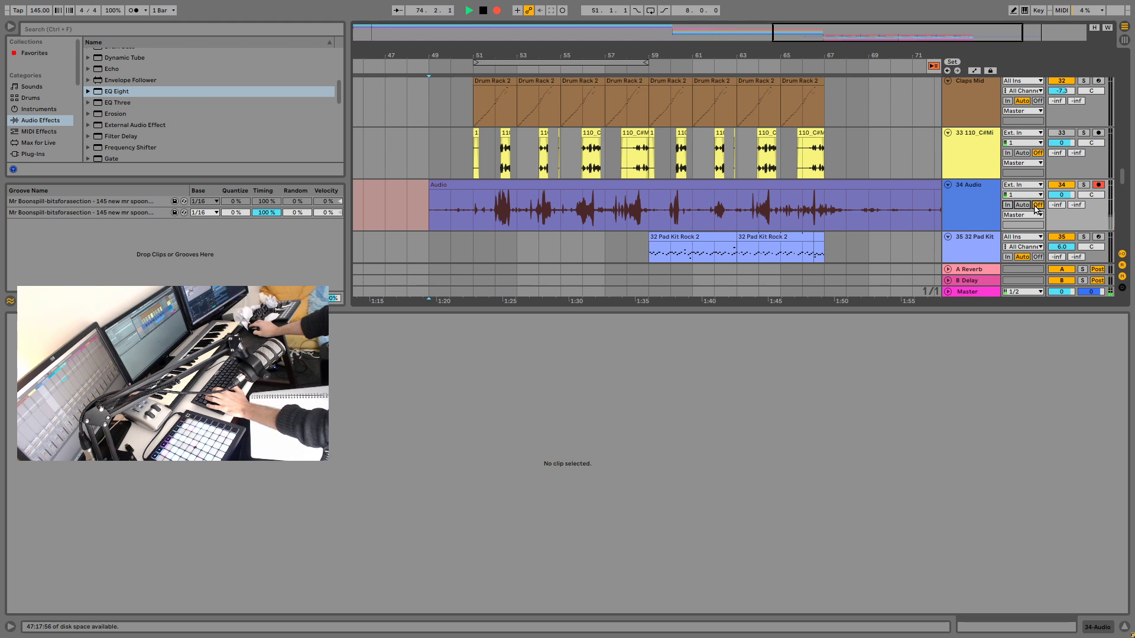
{"action": "key", "text": "space"}
Step: Play the recorded take from bar 51, lower its track volume to -3.7 dB and solo the track
{"action": "left_click", "coordinate": [537, 212]}
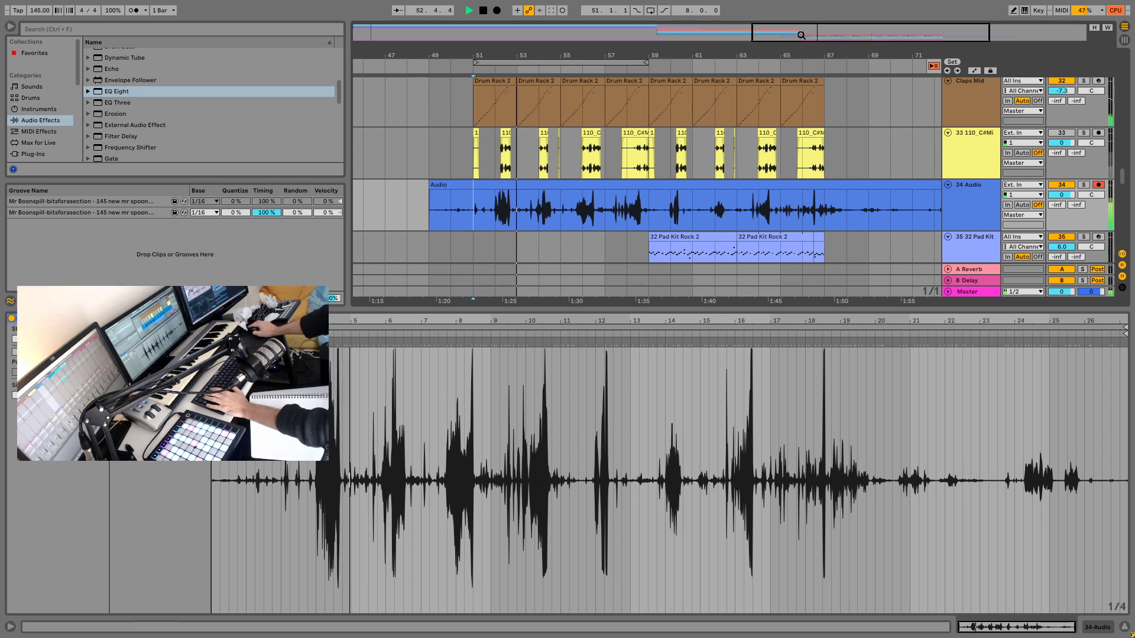
{"action": "left_click_drag", "start_coordinate": [801, 35], "coordinate": [801, 63]}
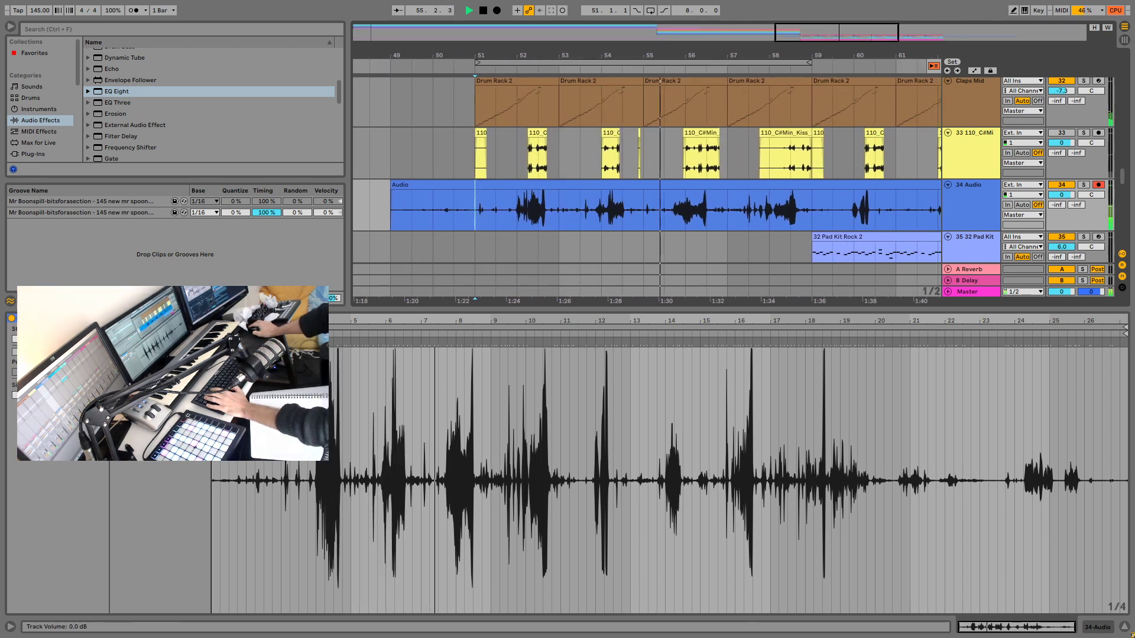
{"action": "left_click_drag", "start_coordinate": [1061, 195], "coordinate": [1061, 202]}
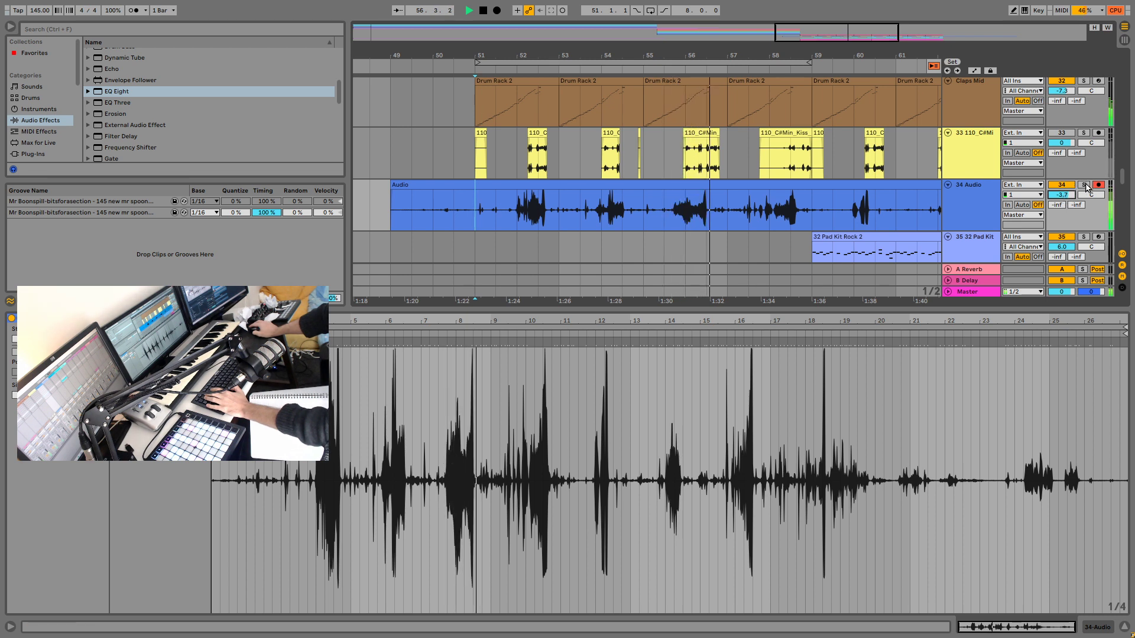
{"action": "left_click", "coordinate": [1084, 185]}
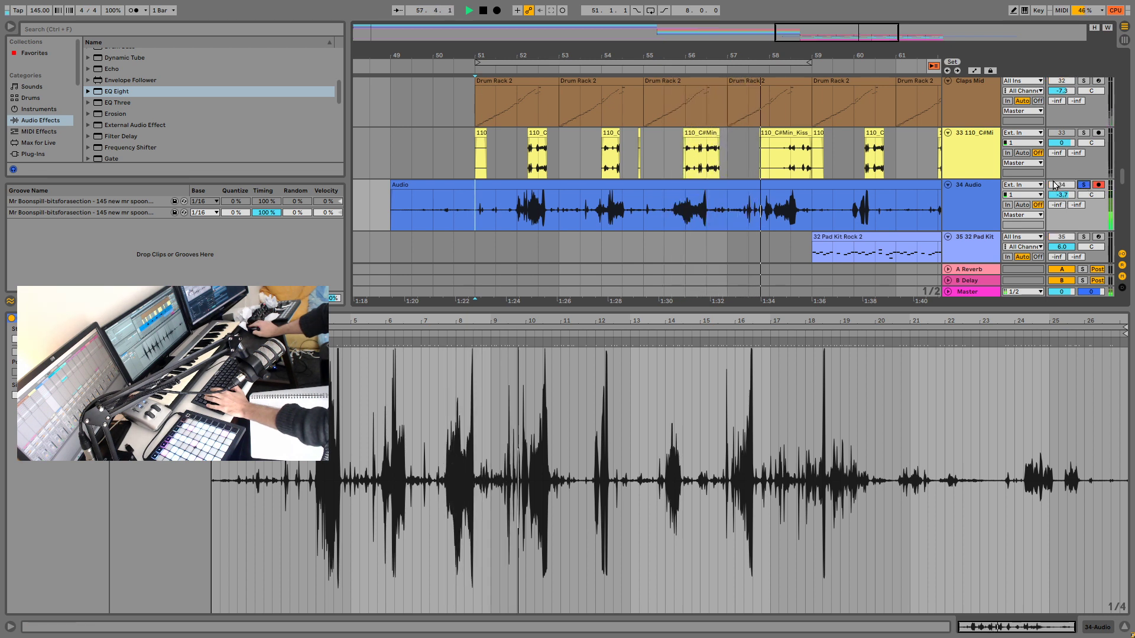
{"action": "key", "text": "space"}
Step: Play the soloed take from bar 52 with the track's device chain shown
{"action": "left_click", "coordinate": [516, 221]}
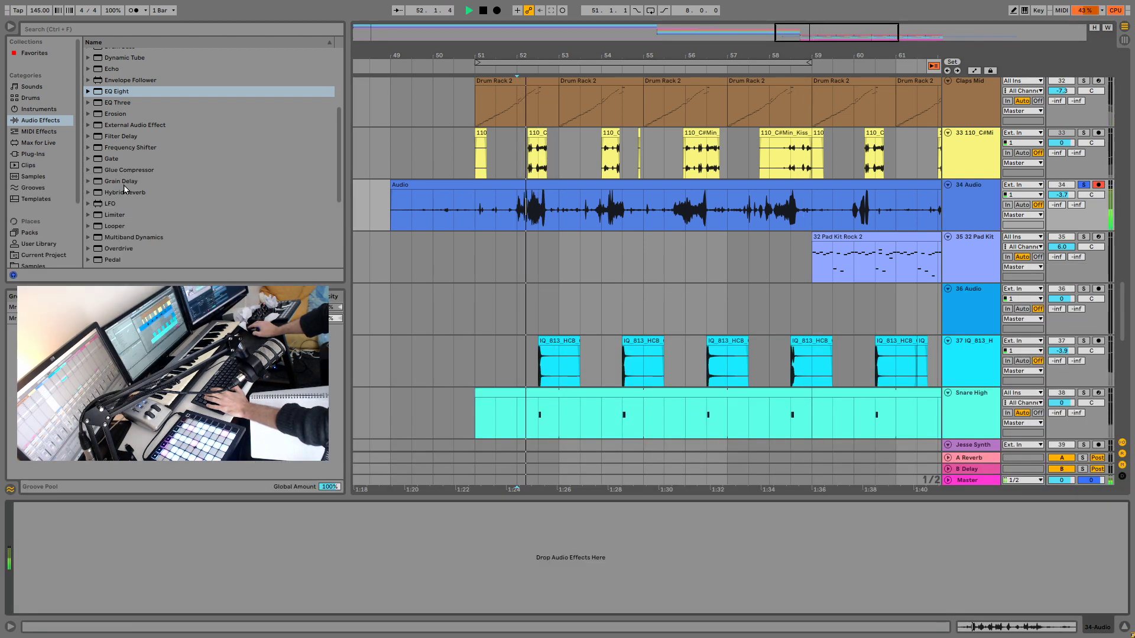
{"action": "key", "text": "space"}
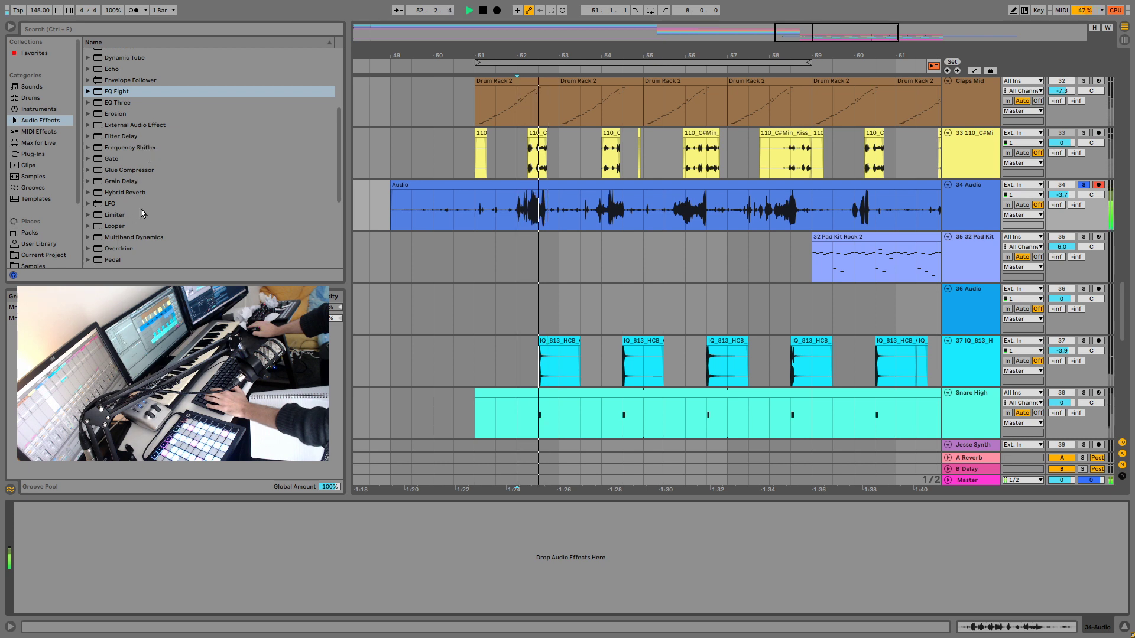
{"action": "key", "text": "space"}
{"action": "key", "text": "space"}
Step: Try an EQ Three on the recorded audio track and remove it
{"action": "left_click", "coordinate": [126, 103]}
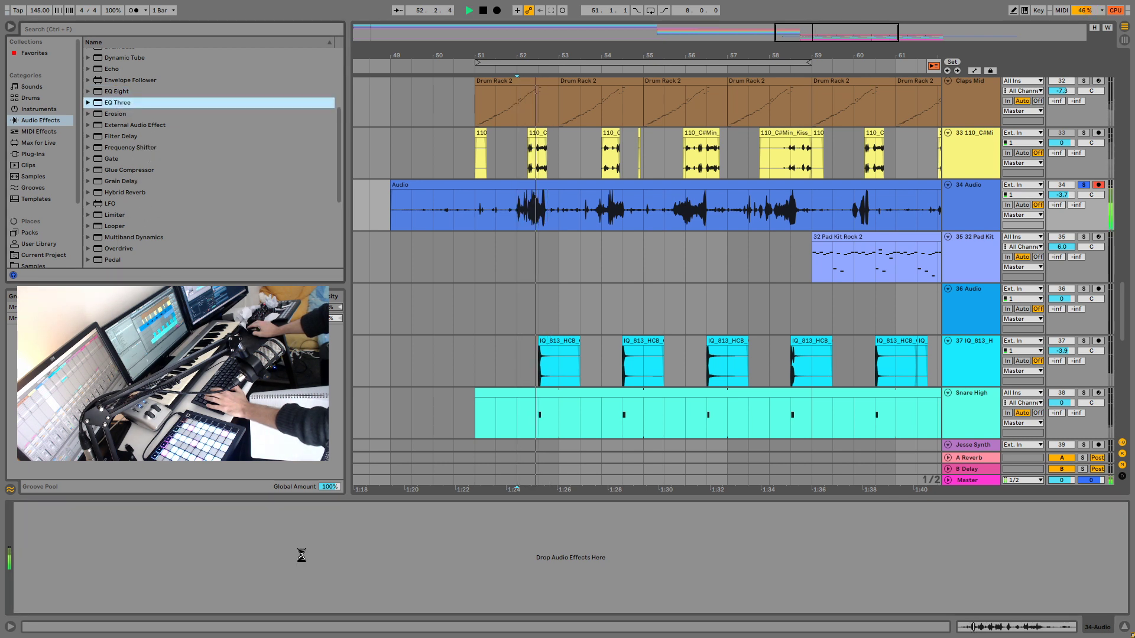
{"action": "key", "text": "space"}
{"action": "key", "text": "space"}
{"action": "key", "text": "space"}
{"action": "key", "text": "space"}
{"action": "key", "text": "space"}
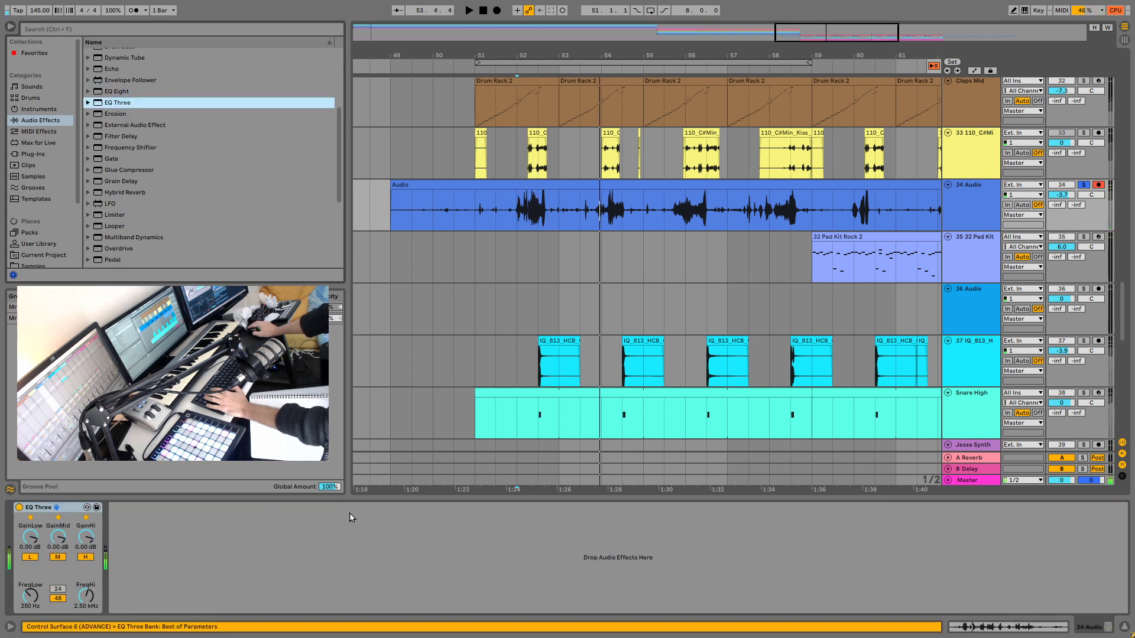
{"action": "left_click", "coordinate": [72, 510]}
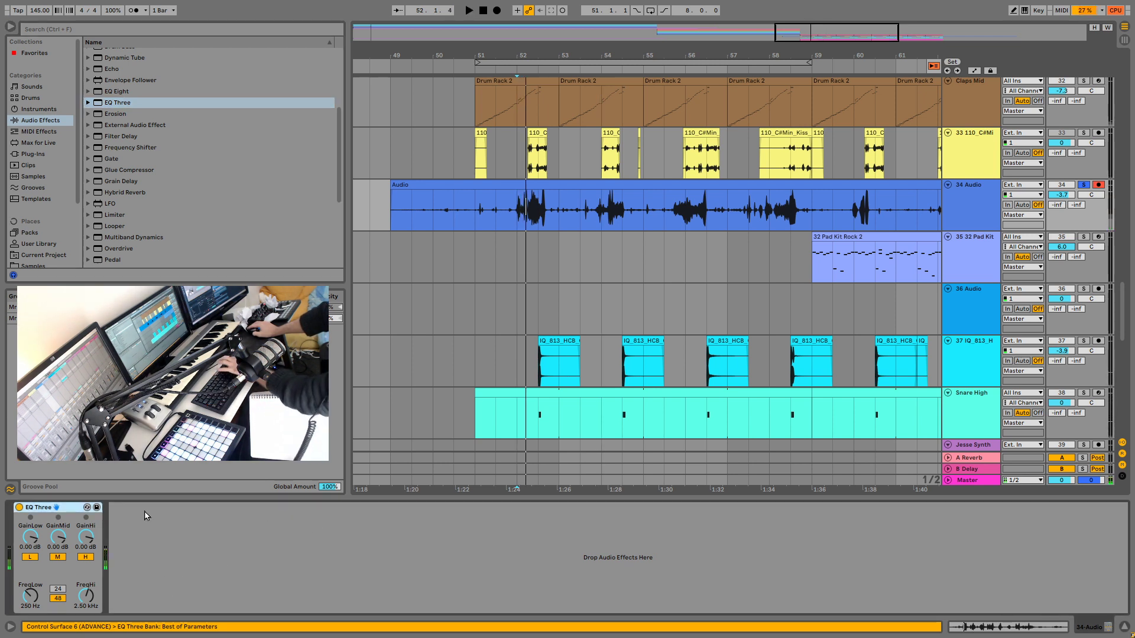
{"action": "key", "text": "Delete"}
Step: Add an EQ Eight to the recorded track, pull the high band down to about 1 kHz and cut band 2 by 5.08 dB at 272 Hz
{"action": "left_click", "coordinate": [124, 92]}
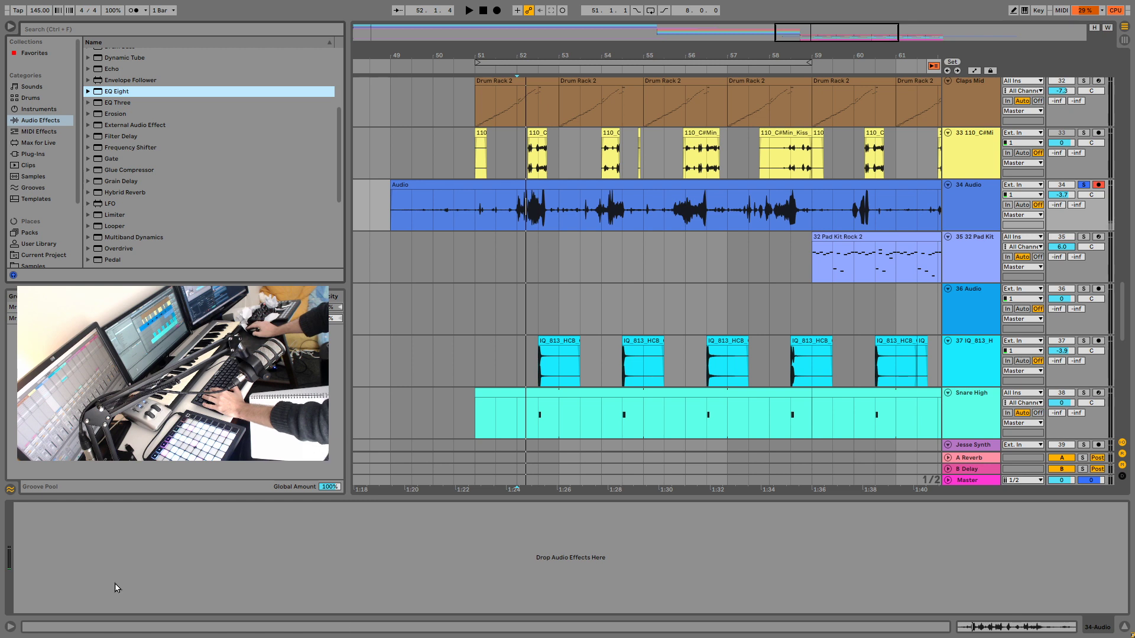
{"action": "key", "text": "Return"}
{"action": "key", "text": "space"}
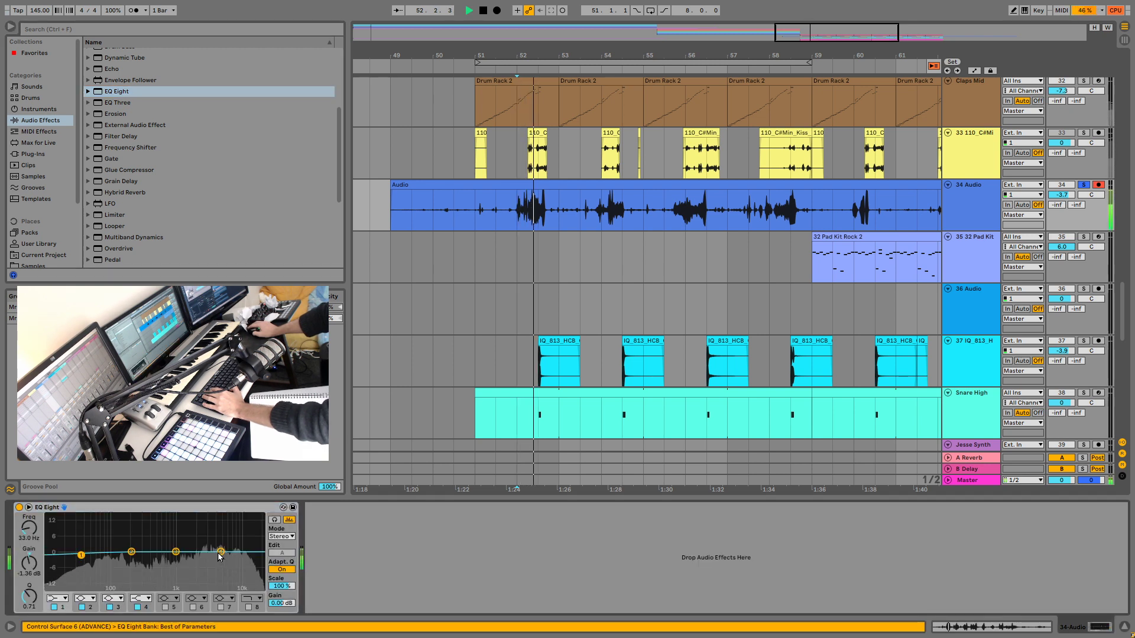
{"action": "left_click_drag", "start_coordinate": [218, 557], "coordinate": [185, 569]}
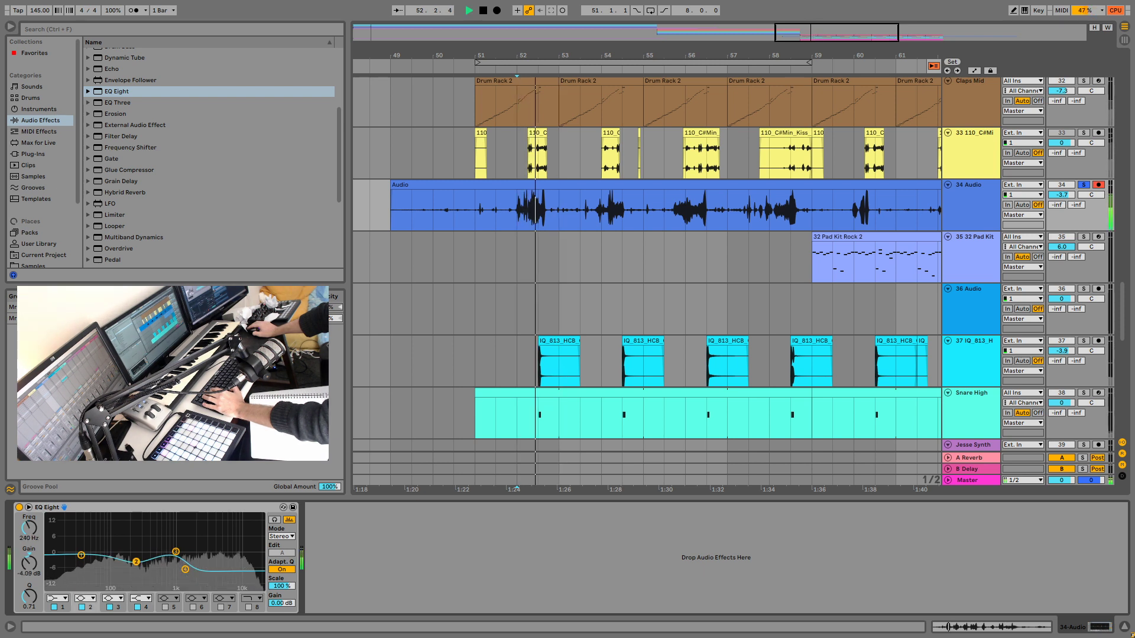
Step: Add a Utility effect after the EQ Eight on the recorded track
{"action": "scroll", "coordinate": [189, 179], "scroll_direction": "down", "scroll_amount": 5}
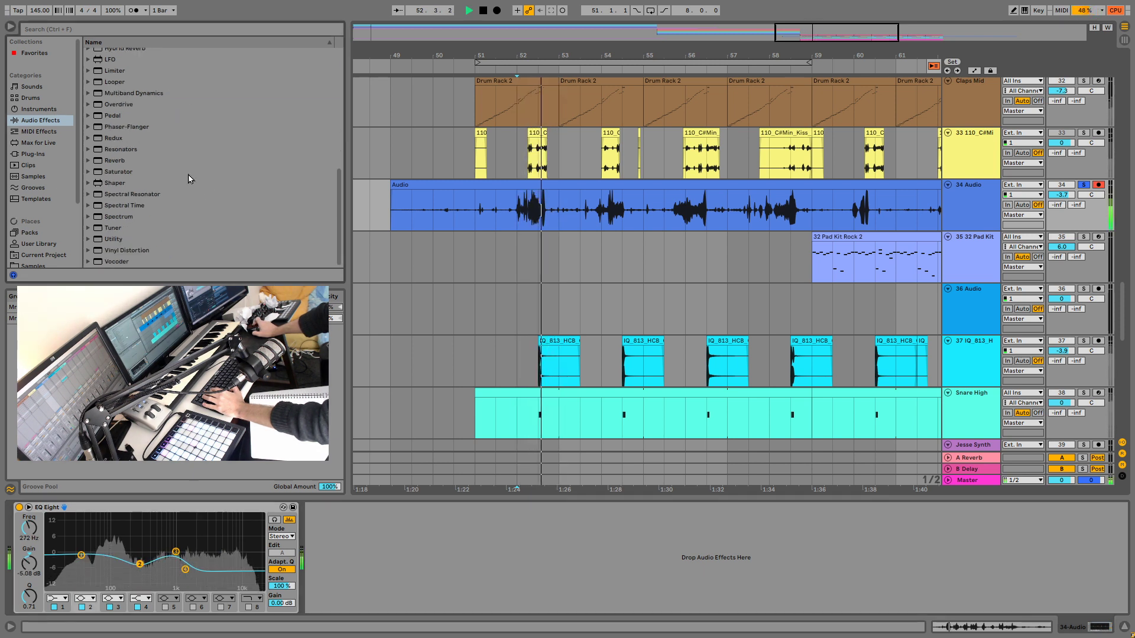
{"action": "left_click", "coordinate": [105, 240]}
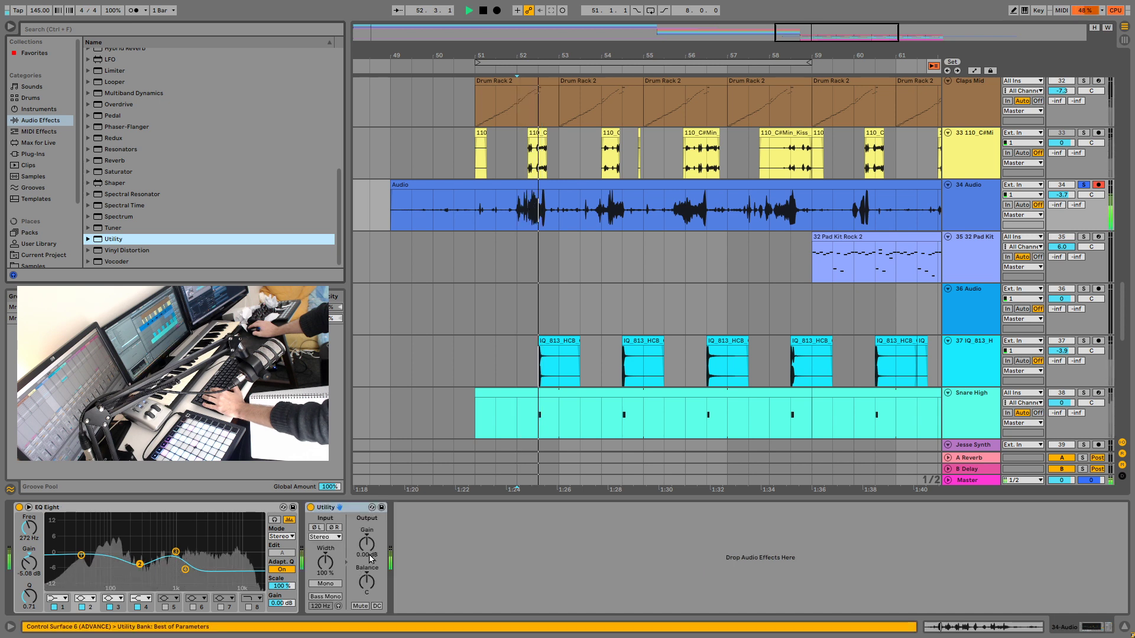
Step: Set the Utility width to 400%, switch EQ Eight to L/R mode and cut the right channel's band 3 by 11.5 dB at 116 Hz
{"action": "key", "text": "space"}
{"action": "left_click_drag", "start_coordinate": [328, 566], "coordinate": [326, 559]}
{"action": "key", "text": "space"}
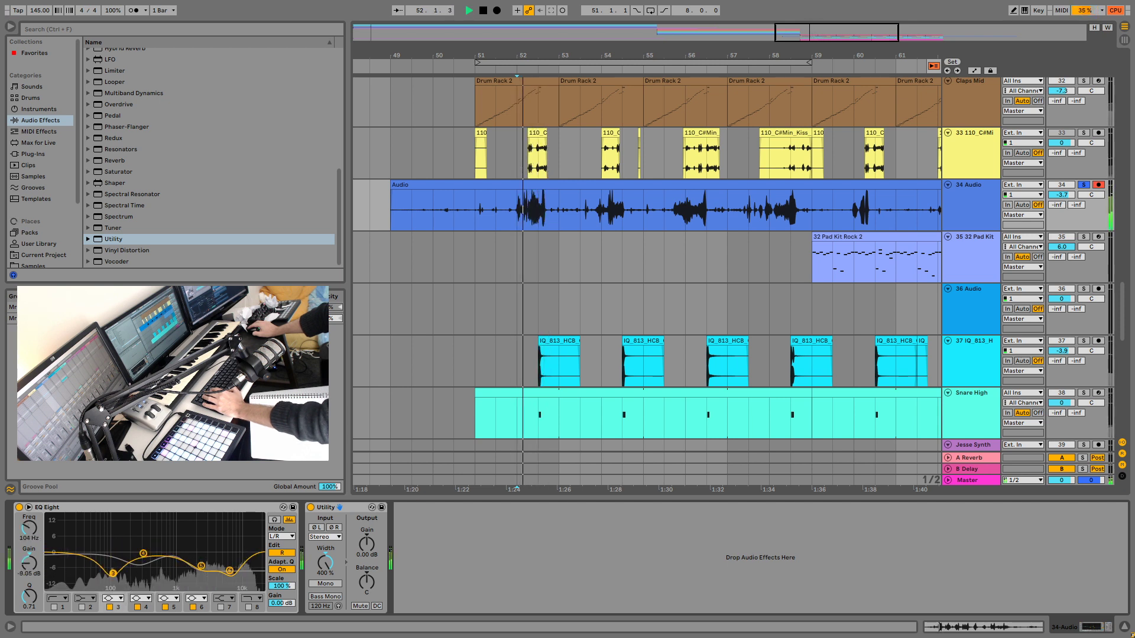
{"action": "key", "text": "space"}
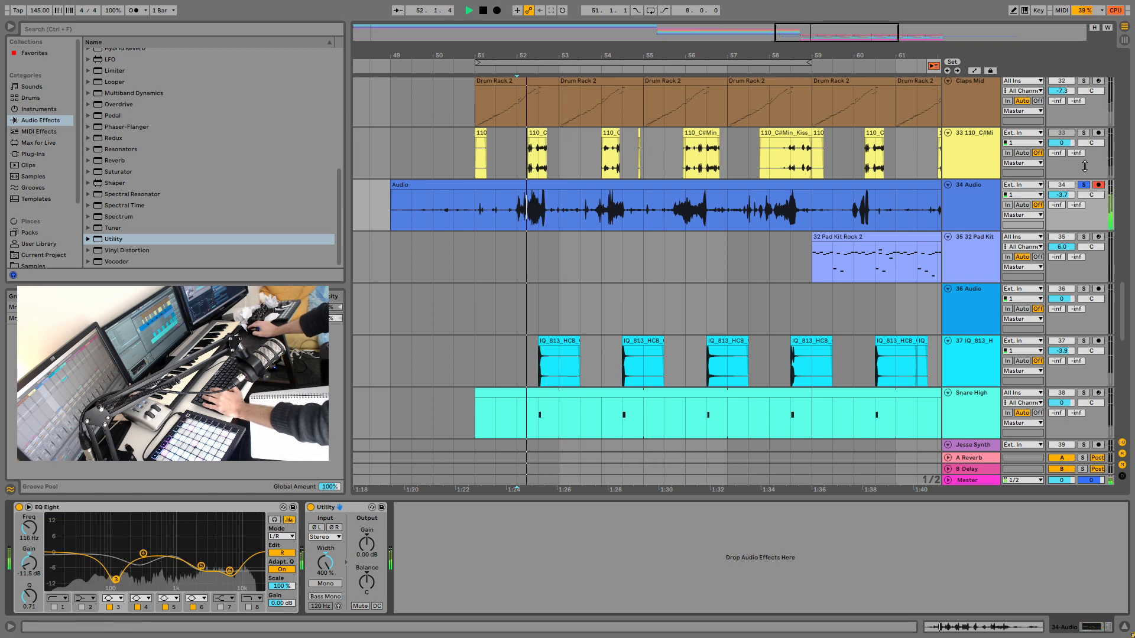
Step: Unsolo the recorded track and move its clip slightly earlier so the first loud peak lands on the clap at 52.3
{"action": "left_click_drag", "start_coordinate": [815, 29], "coordinate": [804, 112]}
{"action": "key", "text": "space"}
{"action": "key", "text": "space"}
{"action": "key", "text": "space"}
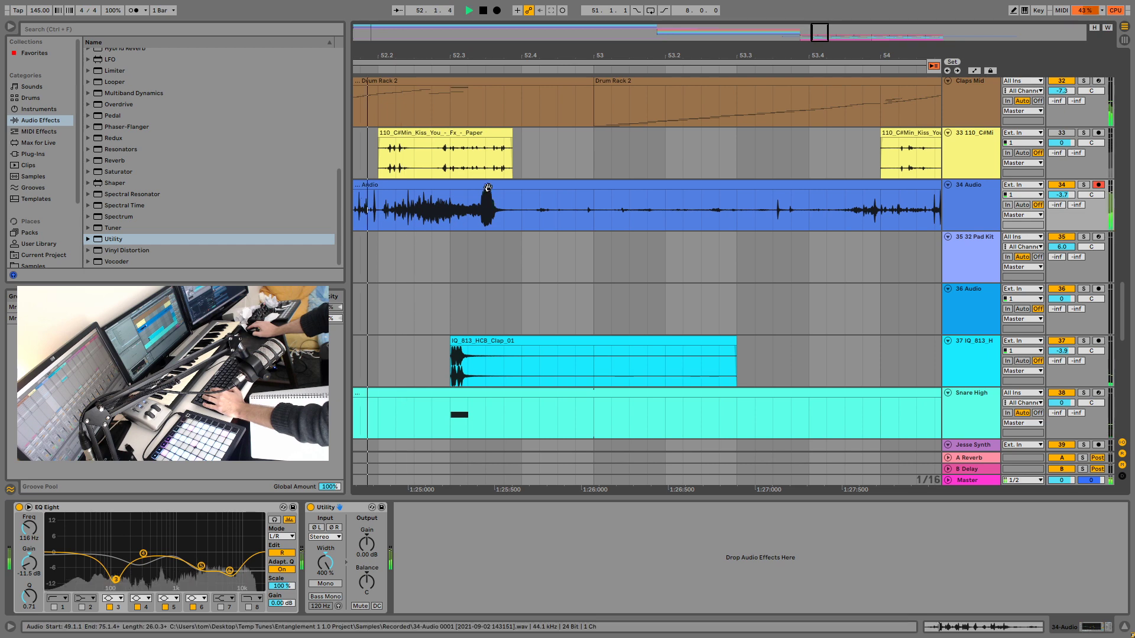
{"action": "left_click_drag", "start_coordinate": [497, 198], "coordinate": [464, 196]}
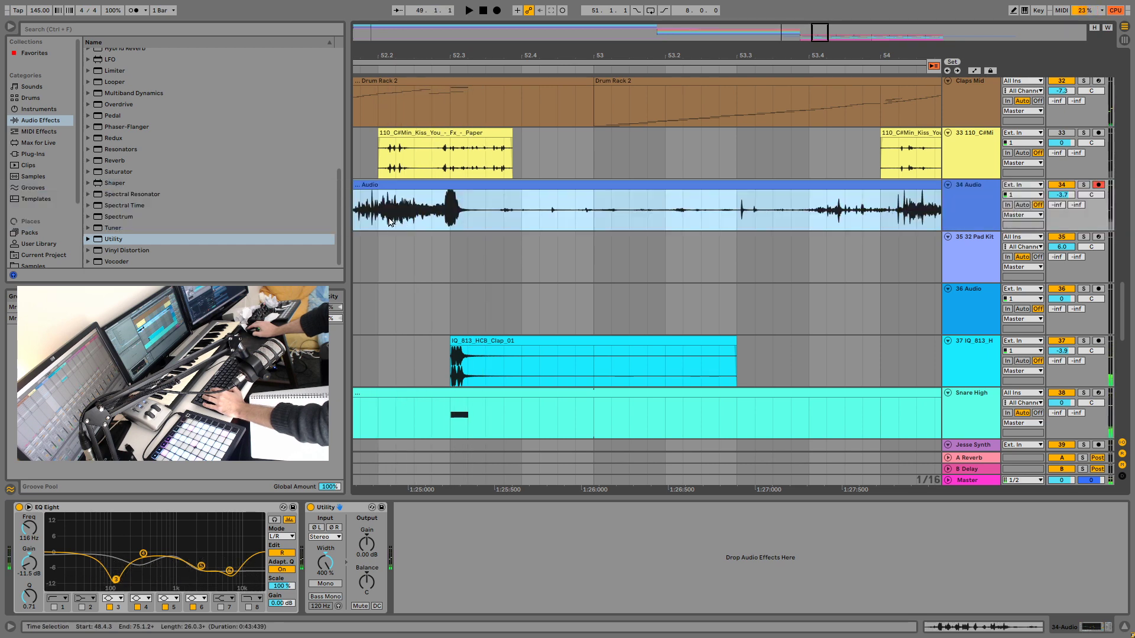
Step: Play the moved take with the drums from about 51.4 and from bar 51
{"action": "key", "text": "space"}
{"action": "left_click_drag", "start_coordinate": [770, 55], "coordinate": [773, 23]}
{"action": "left_click", "coordinate": [599, 214]}
{"action": "key", "text": "space"}
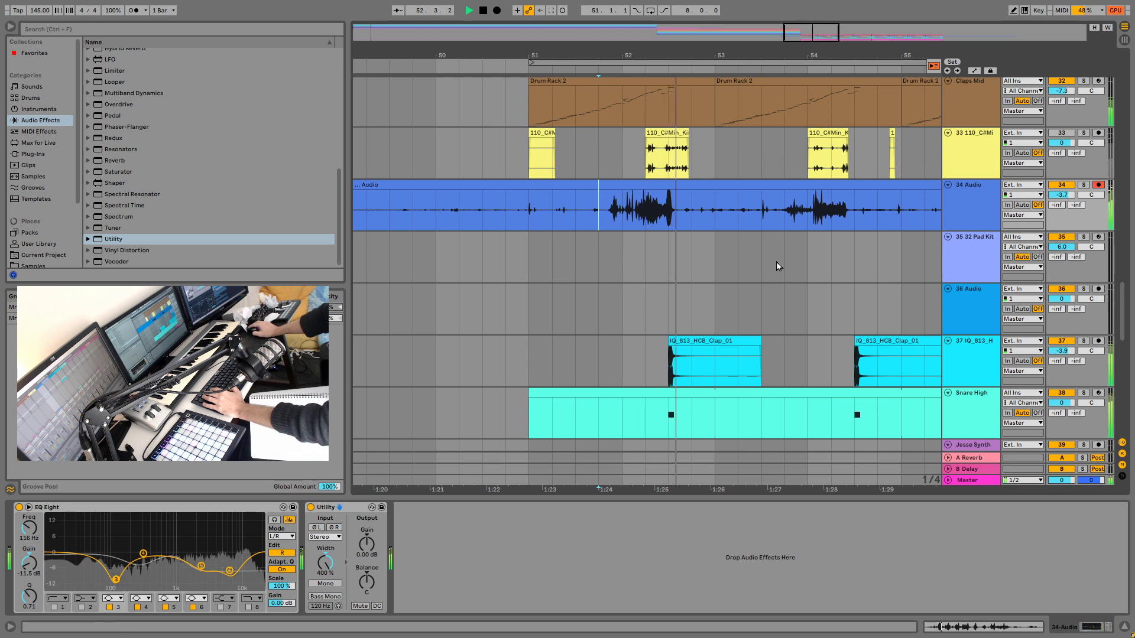
{"action": "left_click", "coordinate": [532, 204]}
{"action": "left_click", "coordinate": [534, 211]}
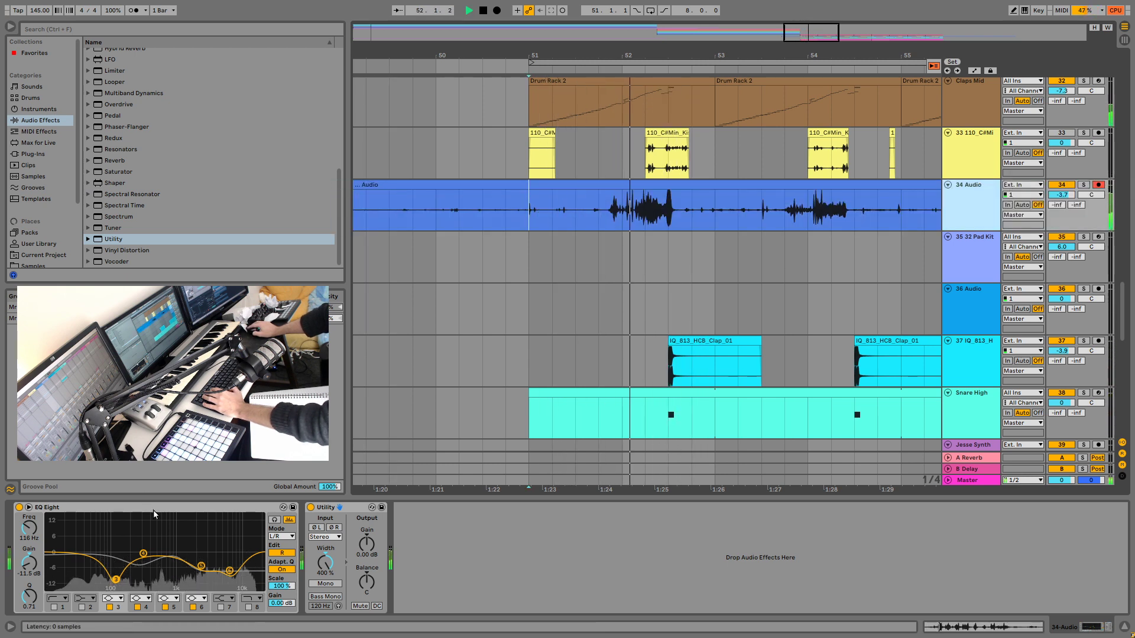
Step: Compare the recorded take with EQ Eight bypassed and enabled during playback from bar 51
{"action": "key", "text": "space"}
{"action": "key", "text": "space"}
{"action": "left_click", "coordinate": [20, 507]}
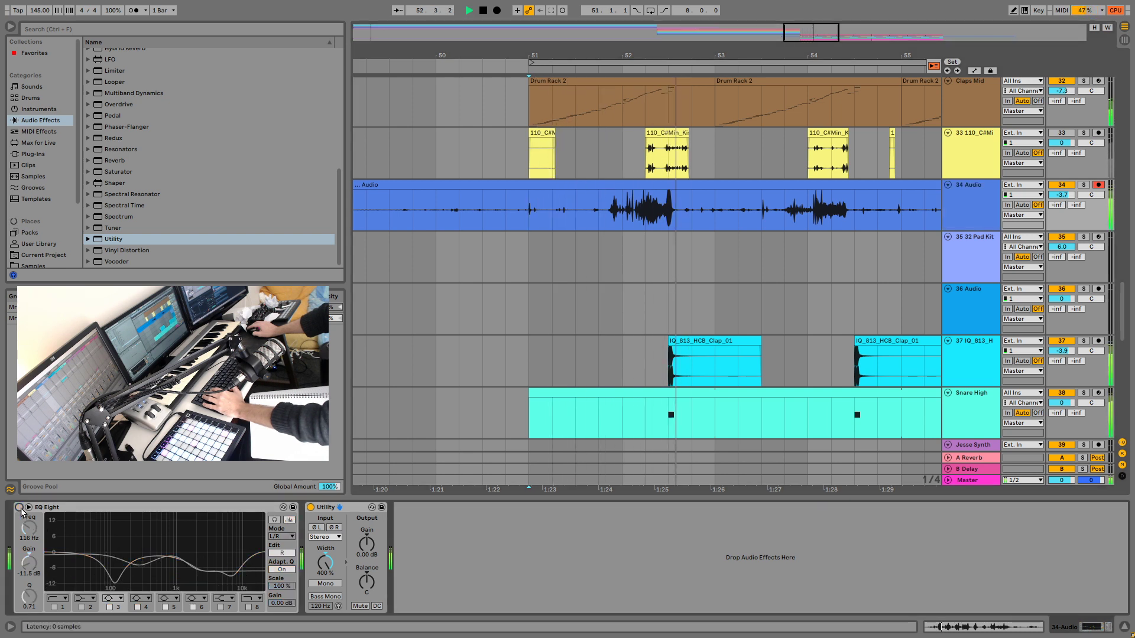
{"action": "left_click", "coordinate": [20, 507]}
Step: Set the right channel's band 5 to -3.84 dB at 2.50 kHz and the left channel's band 4 to -5.58 dB at 1.50 kHz
{"action": "key", "text": "space"}
{"action": "key", "text": "space"}
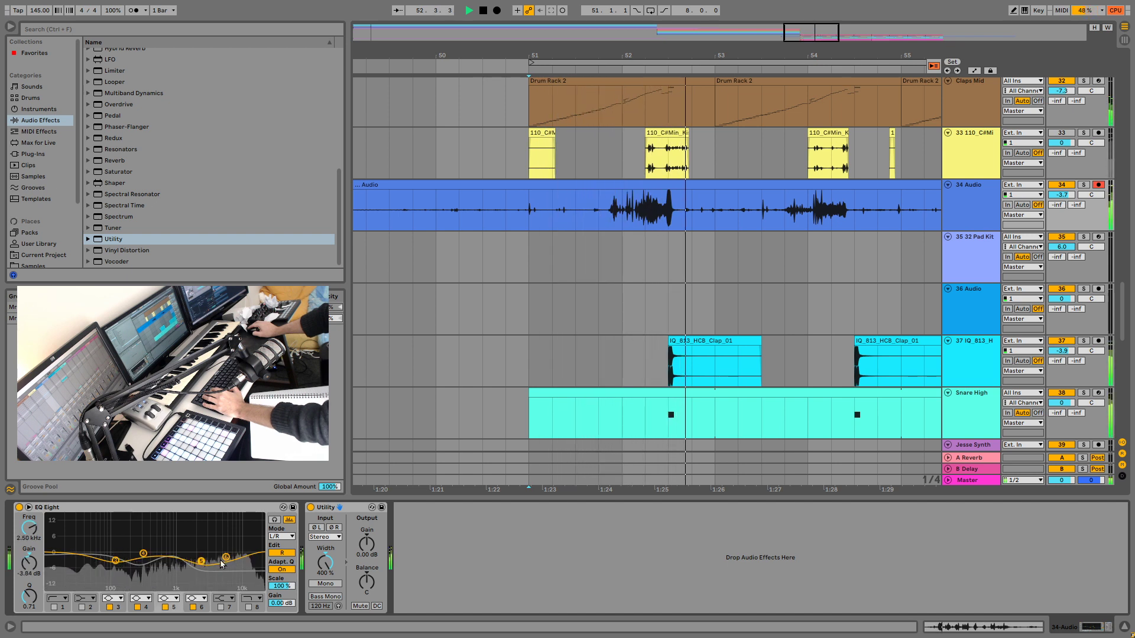
{"action": "left_click", "coordinate": [282, 553]}
{"action": "left_click_drag", "start_coordinate": [185, 569], "coordinate": [187, 565]}
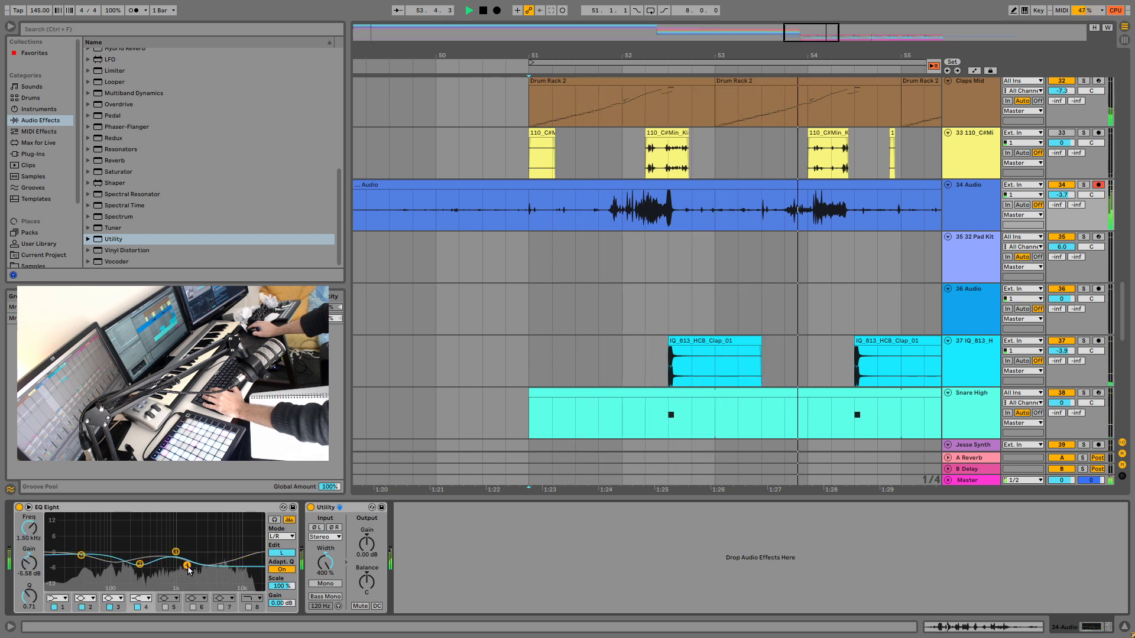
Step: Audition the second loud passage of the take and reverse the audio between 54.1.1 and 54.3.1
{"action": "left_click_drag", "start_coordinate": [778, 230], "coordinate": [731, 233]}
{"action": "left_click", "coordinate": [767, 212]}
{"action": "key", "text": "space"}
{"action": "key", "text": "space"}
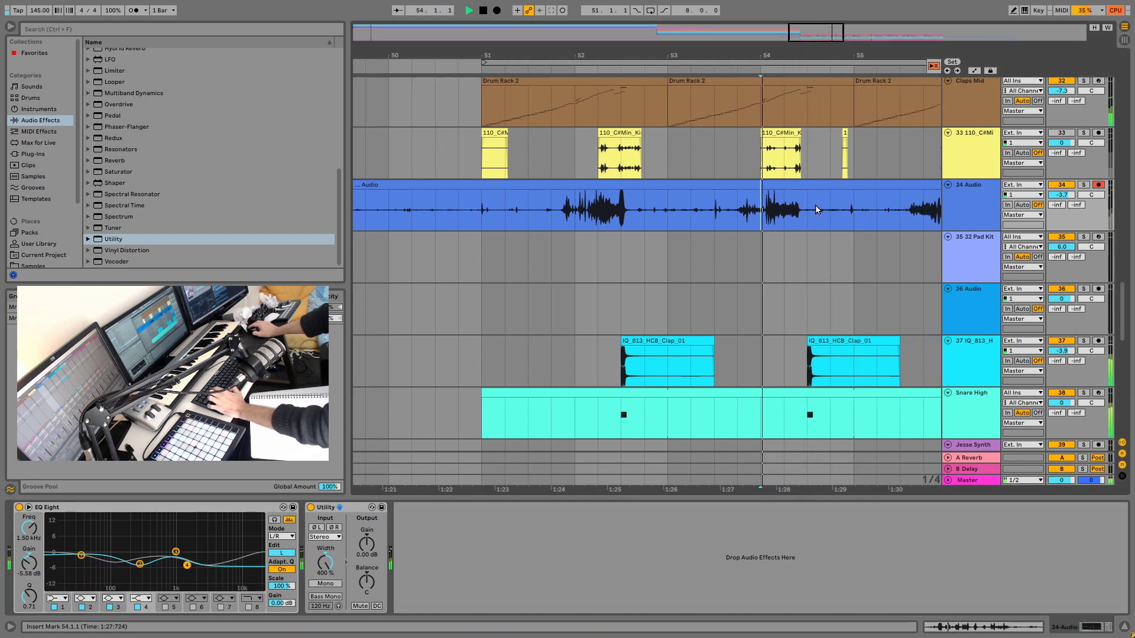
{"action": "left_click", "coordinate": [811, 210]}
{"action": "key", "text": "space"}
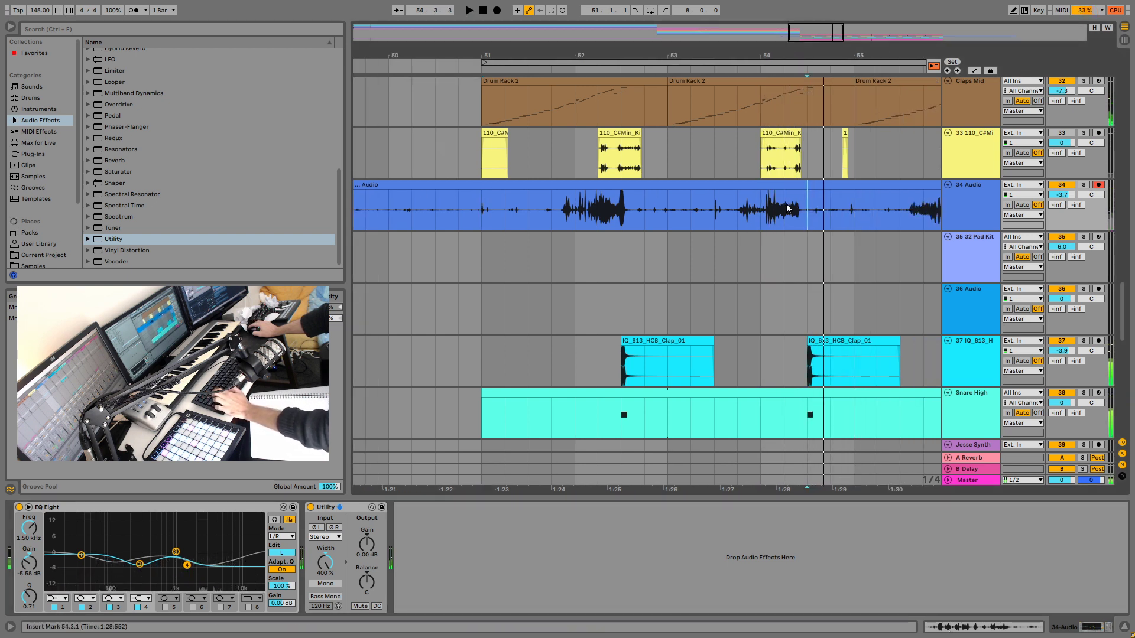
{"action": "left_click", "coordinate": [767, 213], "text": "shift"}
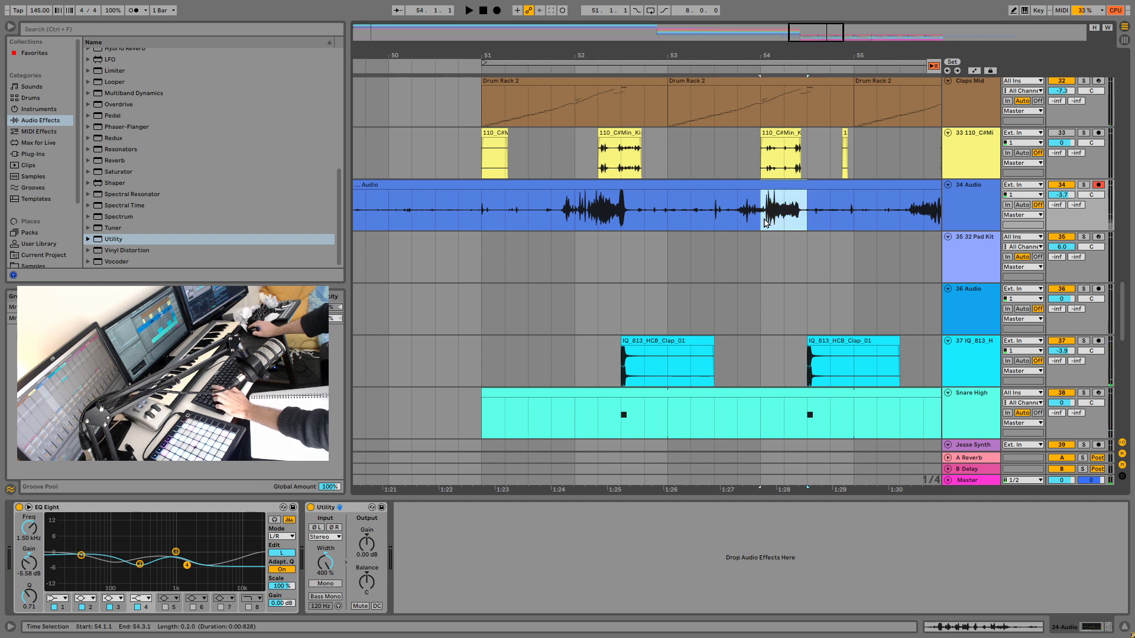
{"action": "key", "text": "r"}
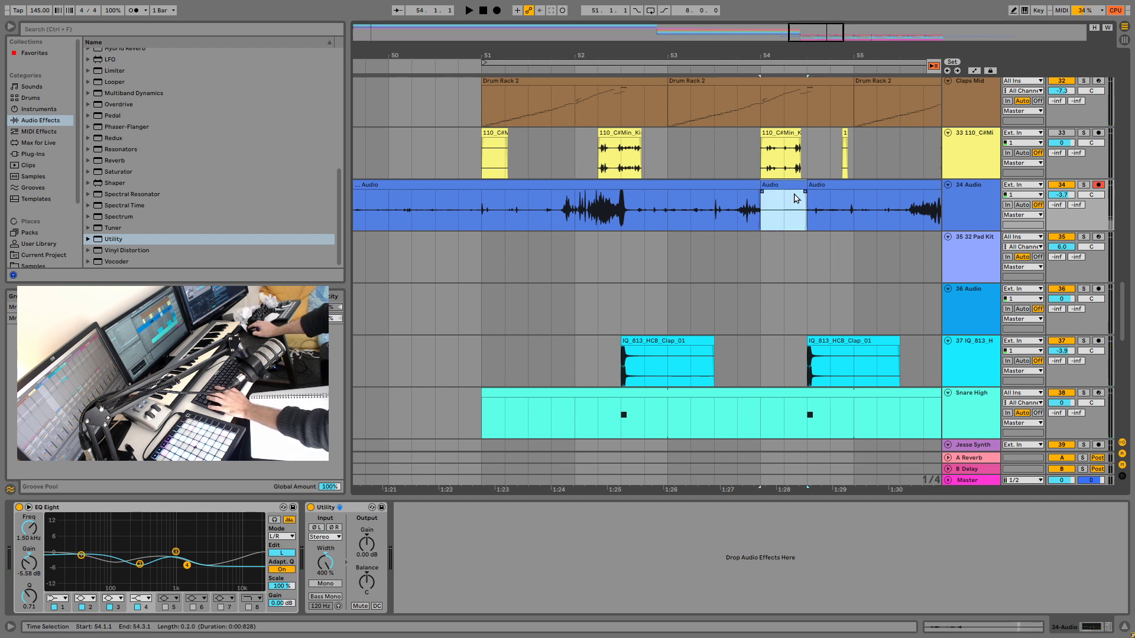
Step: Nudge the reversed segment slightly later, just past 54.1.1, and play it with the drums
{"action": "left_click", "coordinate": [791, 186]}
{"action": "key", "text": "space"}
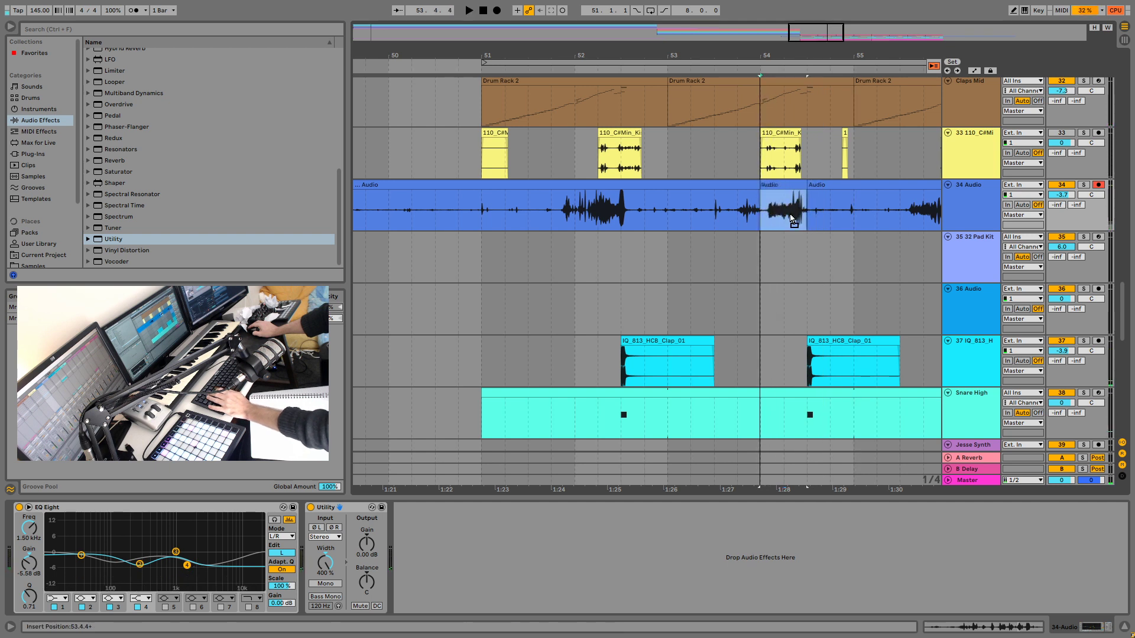
{"action": "left_click", "coordinate": [737, 222]}
{"action": "left_click", "coordinate": [784, 190]}
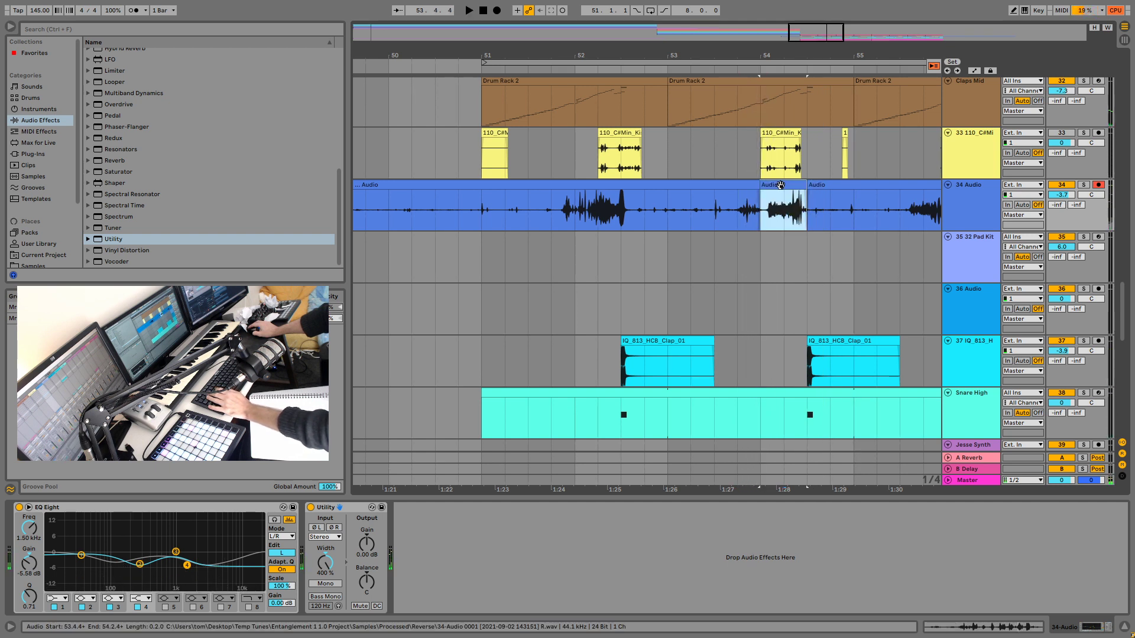
{"action": "key", "text": "space"}
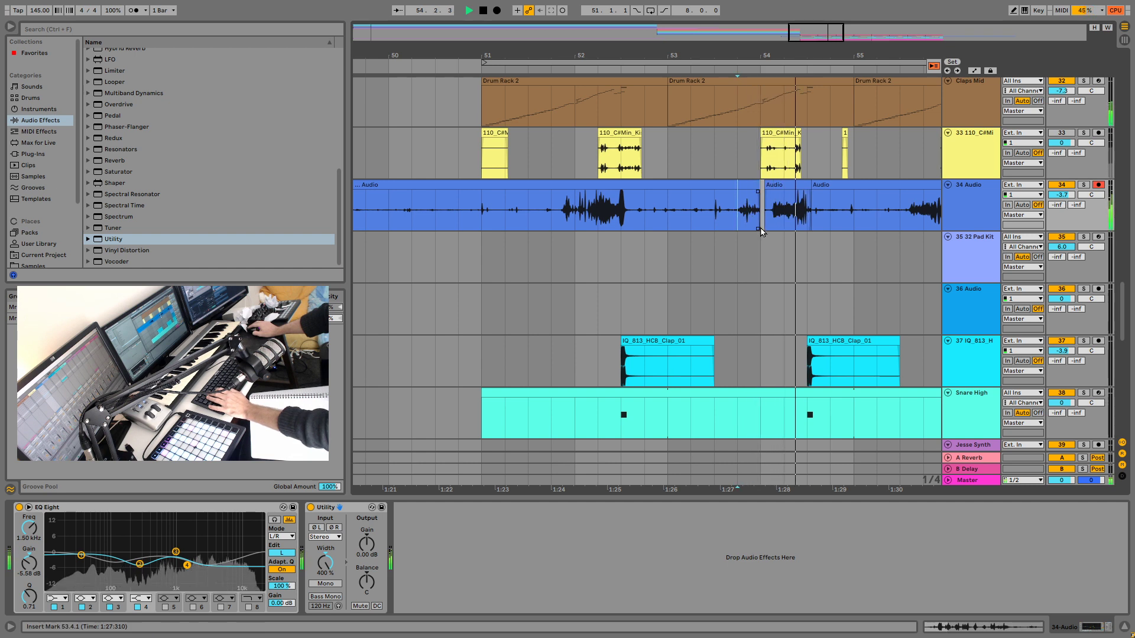
{"action": "left_click", "coordinate": [737, 198]}
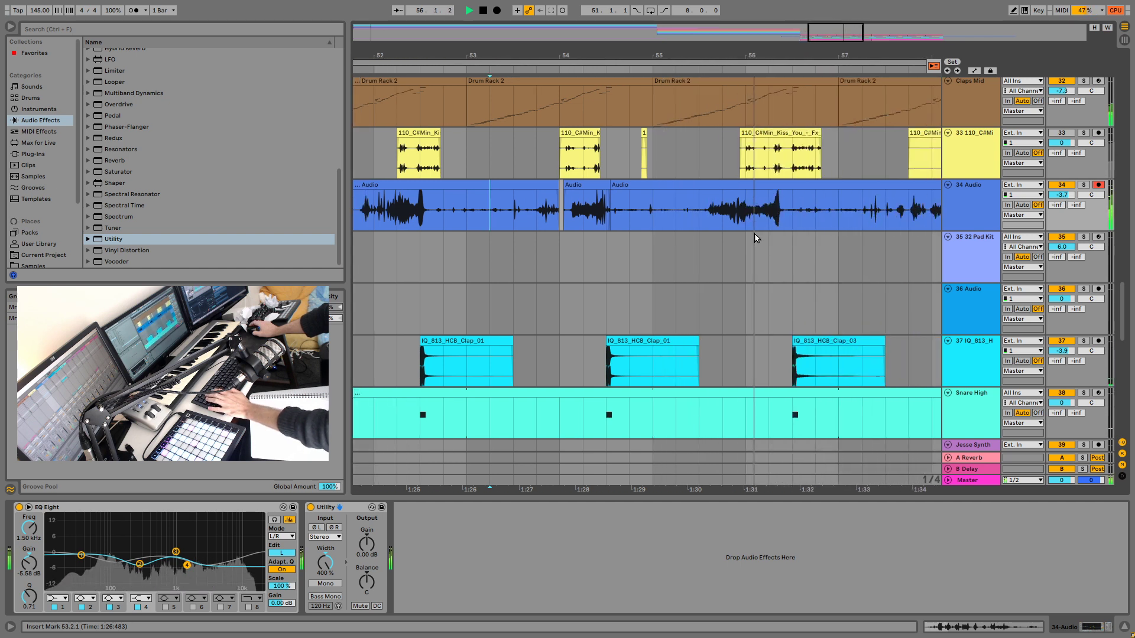
Step: Split the take at 55.3.1 and 57.1.1 and move that segment later so its peak meets the clap at 56.3
{"action": "key", "text": "space"}
{"action": "left_click", "coordinate": [712, 221]}
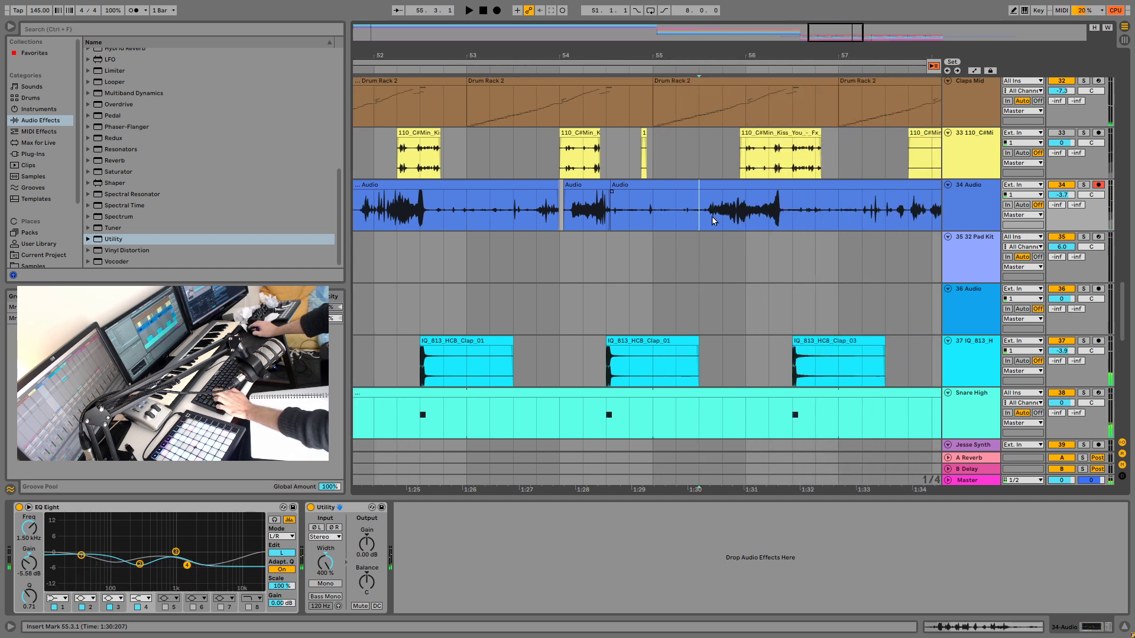
{"action": "key", "text": "ctrl+e"}
{"action": "left_click_drag", "start_coordinate": [802, 186], "coordinate": [818, 192]}
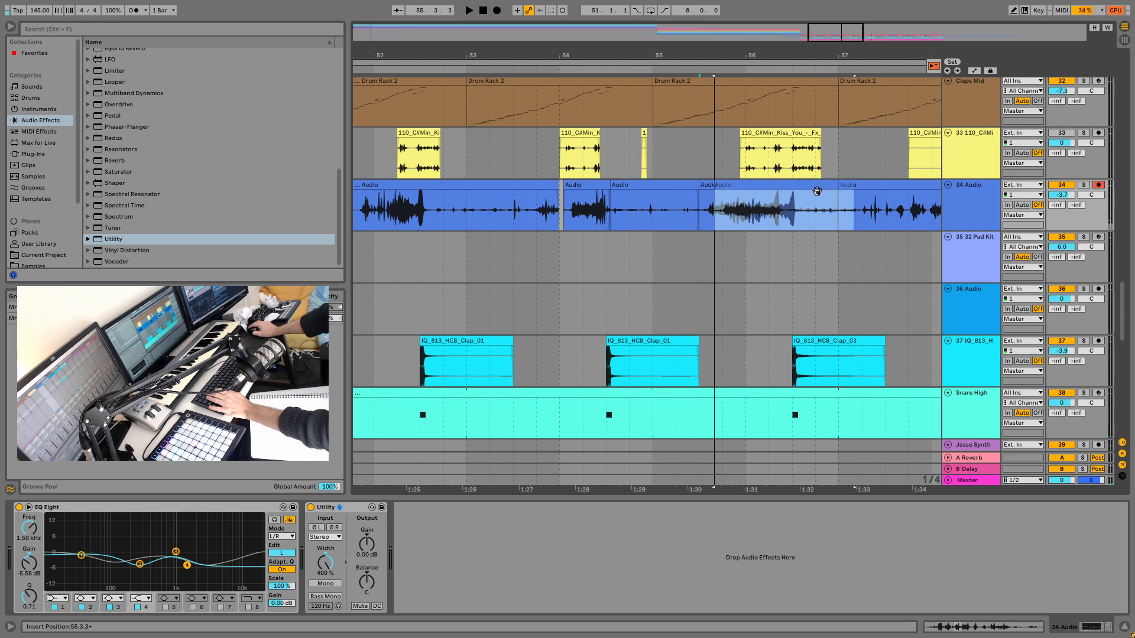
{"action": "left_click", "coordinate": [747, 212]}
{"action": "key", "text": "space"}
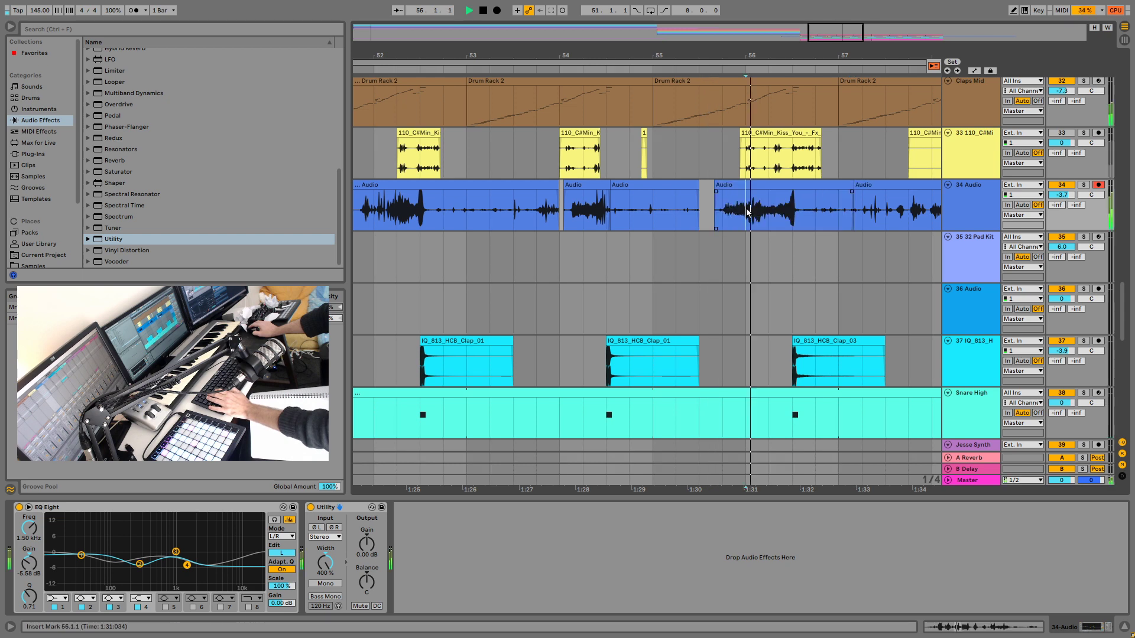
{"action": "left_click", "coordinate": [715, 219]}
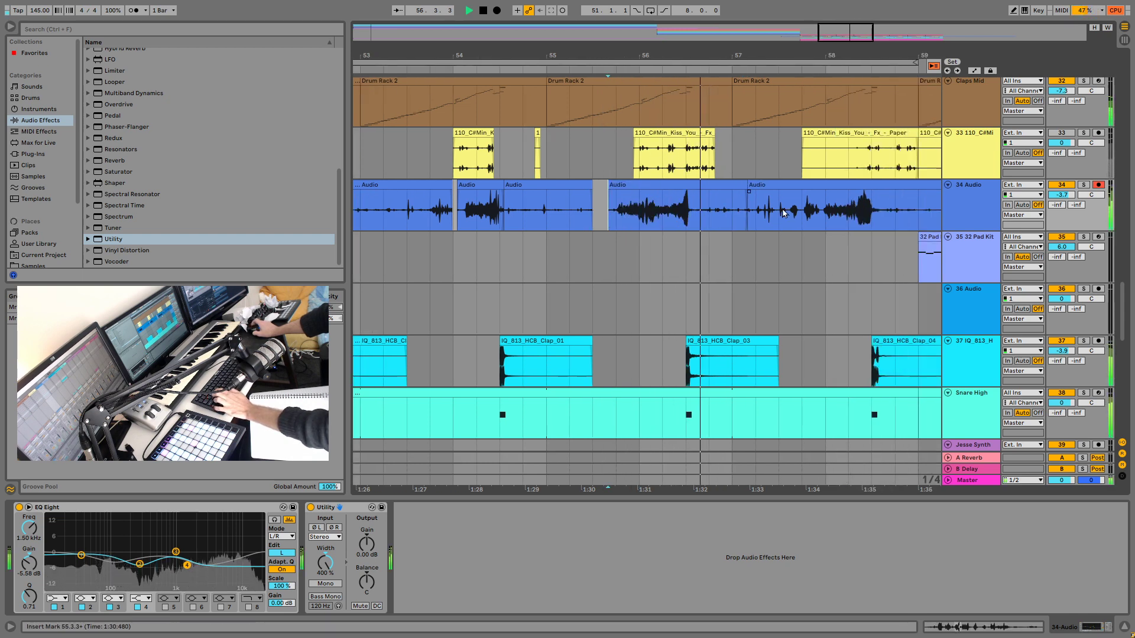
Step: Split the take at 59.1.1, move the segment before it slightly later to about 57.1.4, and play it back
{"action": "scroll", "coordinate": [768, 214], "scroll_direction": "right", "scroll_amount": 3}
{"action": "left_click", "coordinate": [732, 185]}
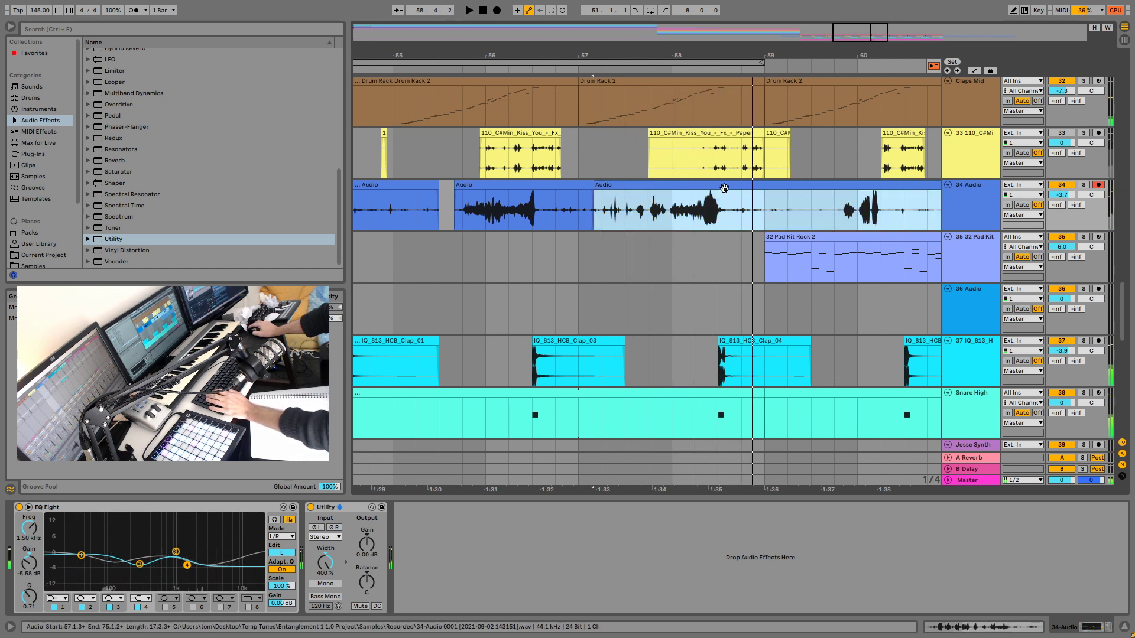
{"action": "left_click", "coordinate": [765, 213]}
{"action": "key", "text": "ctrl+e"}
{"action": "left_click", "coordinate": [704, 186]}
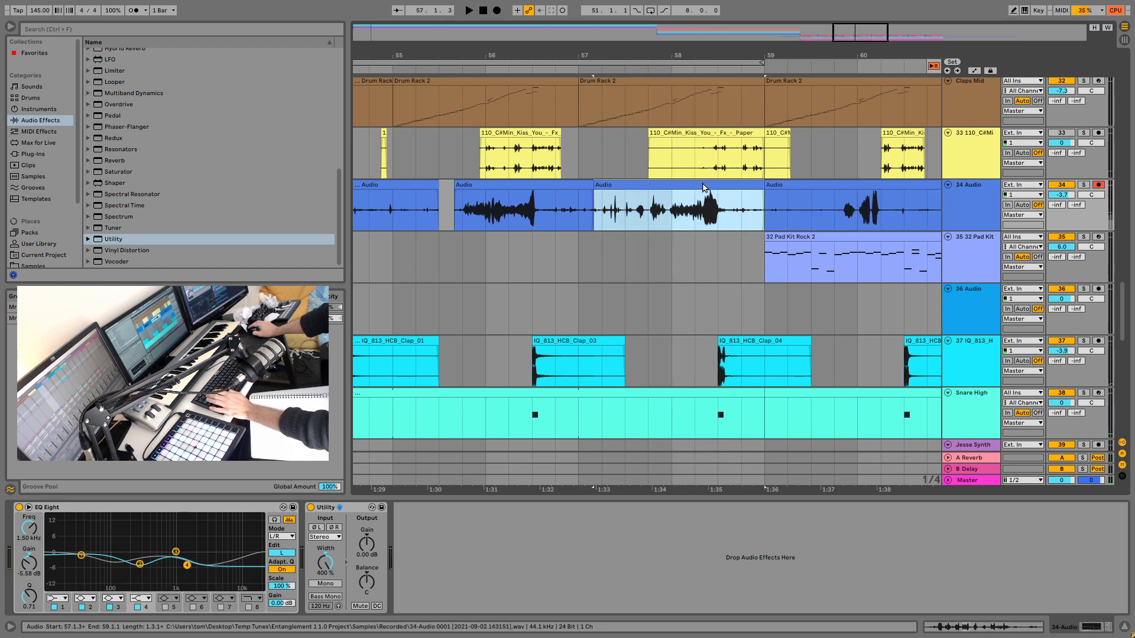
{"action": "left_click_drag", "start_coordinate": [704, 192], "coordinate": [702, 194]}
{"action": "left_click", "coordinate": [701, 185]}
{"action": "left_click", "coordinate": [649, 208]}
{"action": "key", "text": "space"}
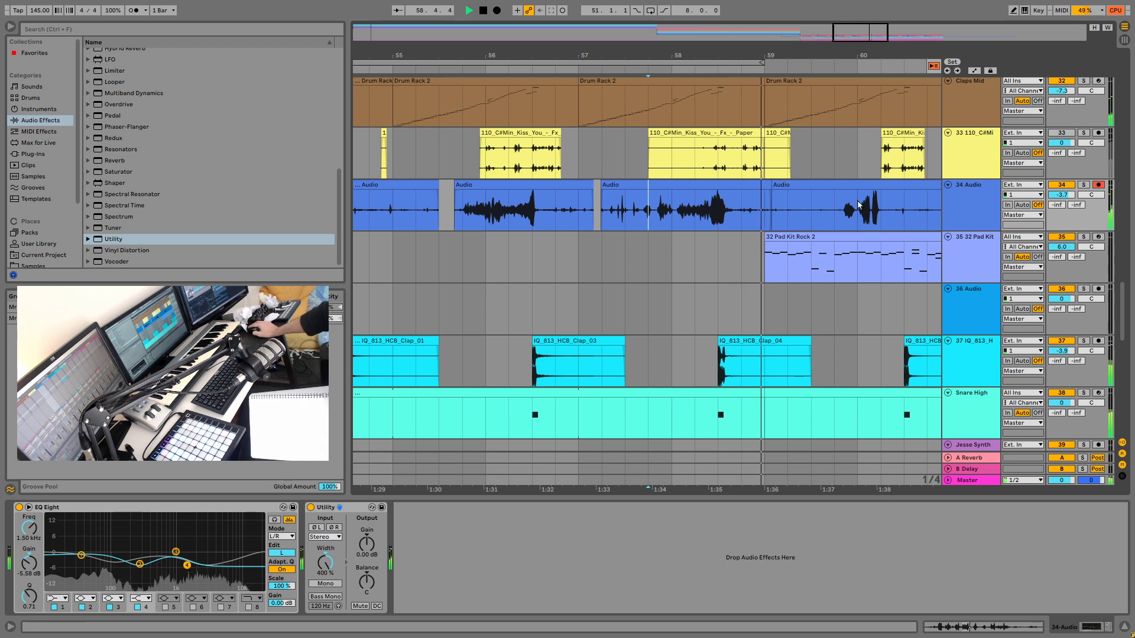
Step: Check the timing of the moved segment's peak against the clap by playing from 58.3.1
{"action": "key", "text": "space"}
{"action": "left_click", "coordinate": [718, 205]}
{"action": "key", "text": "space"}
{"action": "key", "text": "space"}
{"action": "key", "text": "space"}
{"action": "key", "text": "space"}
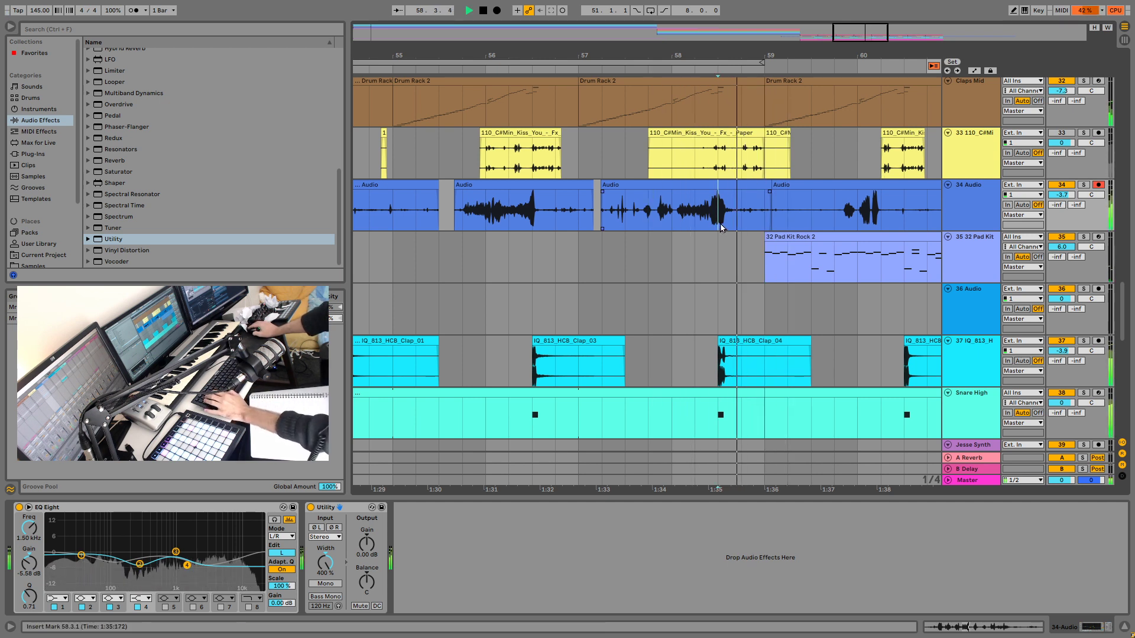
{"action": "key", "text": "space"}
Step: Nudge the segment between bars 57 and 59 slightly earlier so it ends at 59.1.1, and play it back
{"action": "left_click", "coordinate": [727, 185]}
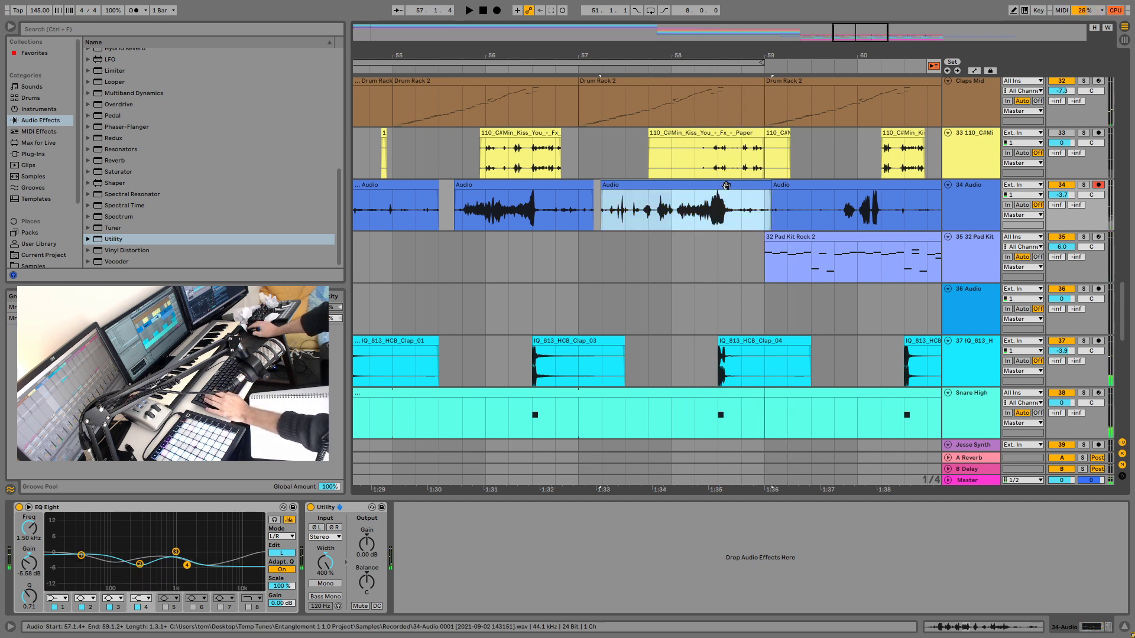
{"action": "key", "text": "super"}
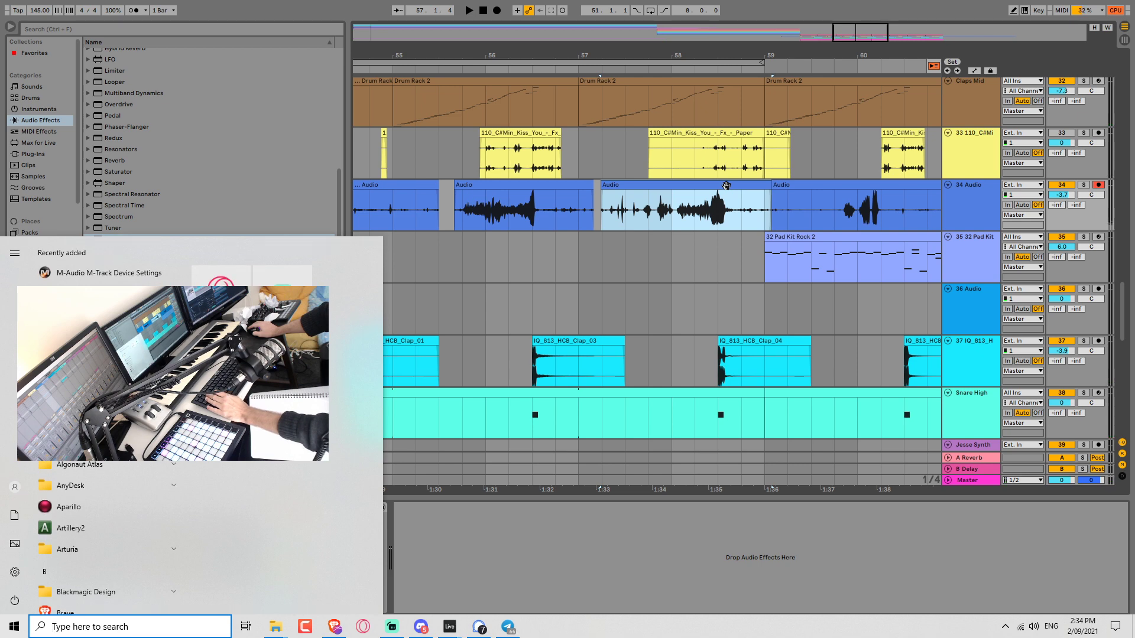
{"action": "key", "text": "Escape"}
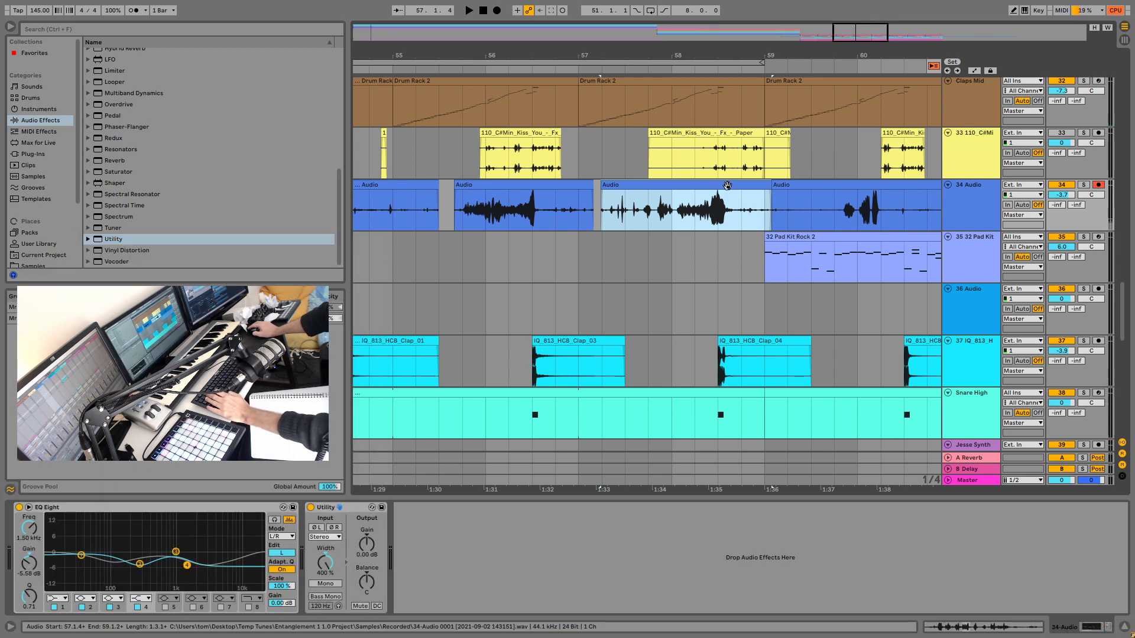
{"action": "left_click_drag", "start_coordinate": [727, 183], "coordinate": [765, 189]}
{"action": "left_click", "coordinate": [693, 221]}
{"action": "key", "text": "space"}
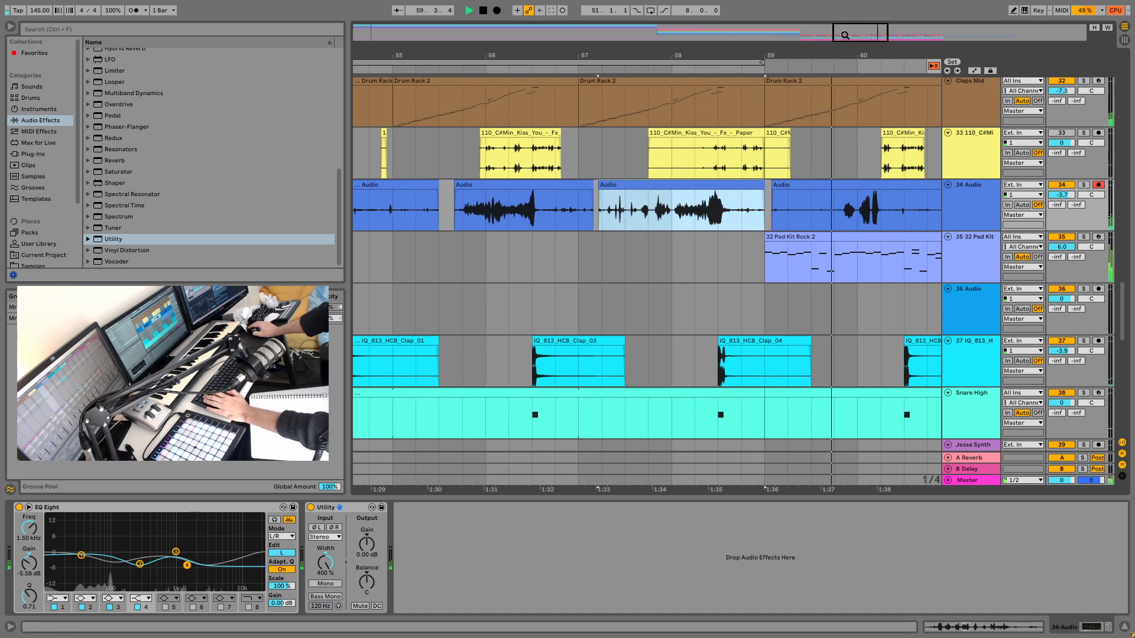
Step: Turn on the arrangement loop and play the eight-bar drum section from 51.1.1
{"action": "key", "text": "minus"}
{"action": "key", "text": "minus"}
{"action": "key", "text": "minus"}
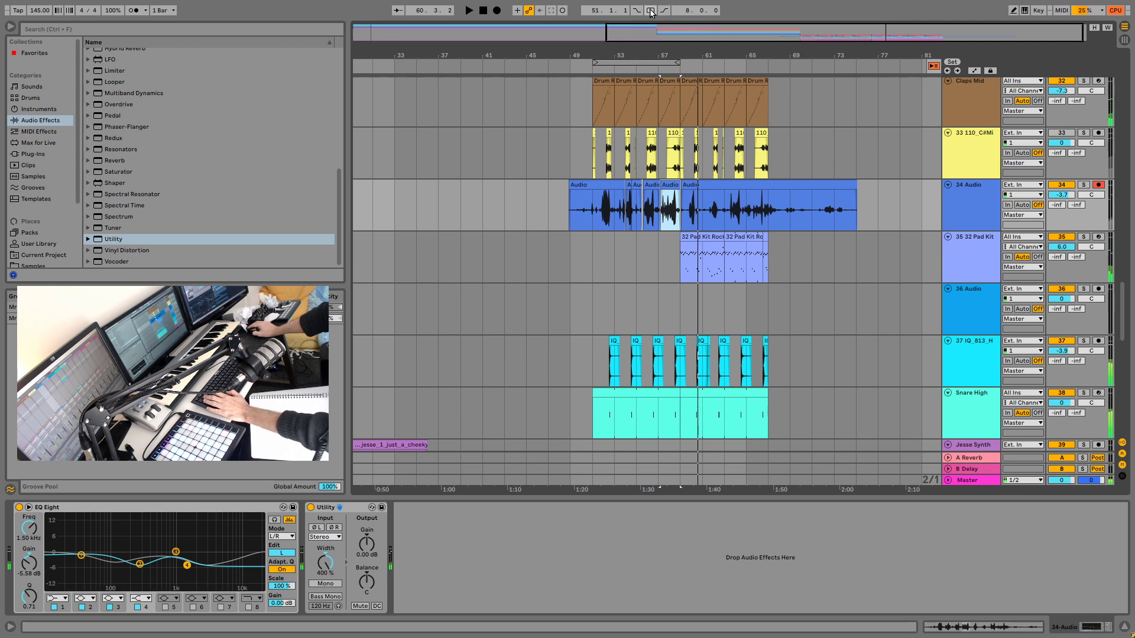
{"action": "left_click", "coordinate": [650, 10]}
{"action": "left_click", "coordinate": [652, 223]}
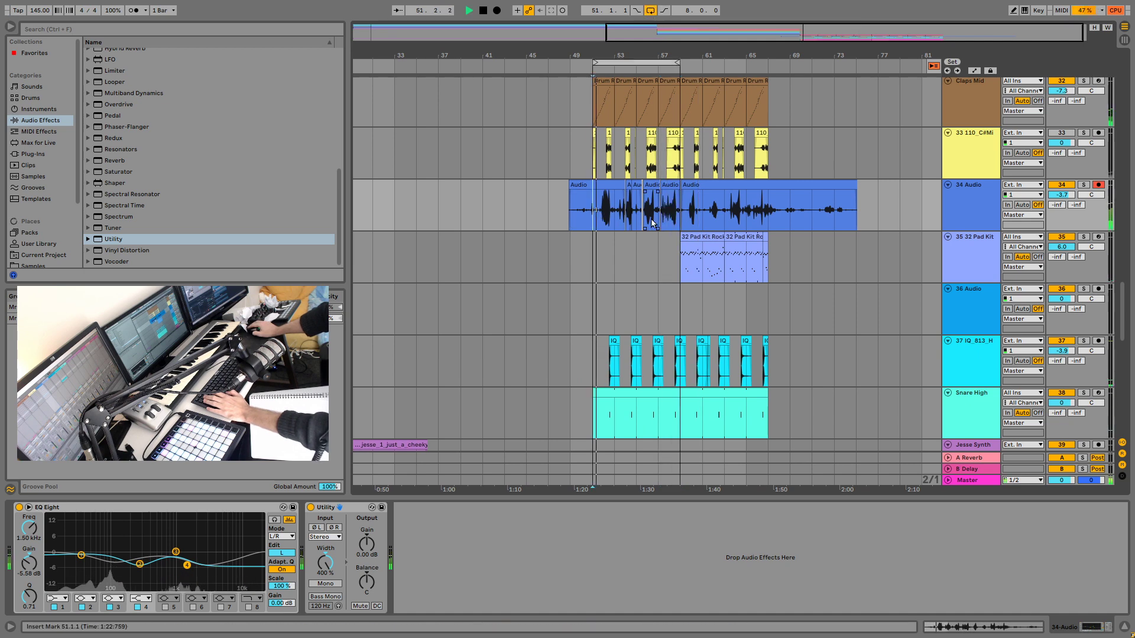
{"action": "left_click_drag", "start_coordinate": [632, 55], "coordinate": [662, 132]}
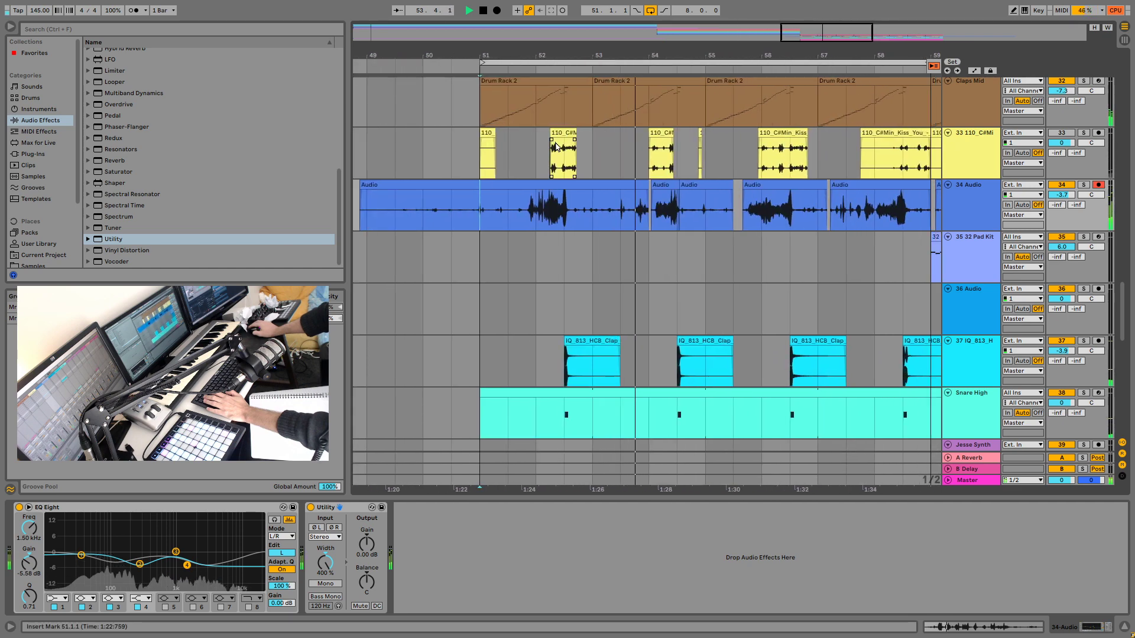
Step: Audition the reversed segment at bar 54 and move it later so its peak lands near the clap at 54.3
{"action": "left_click", "coordinate": [648, 189]}
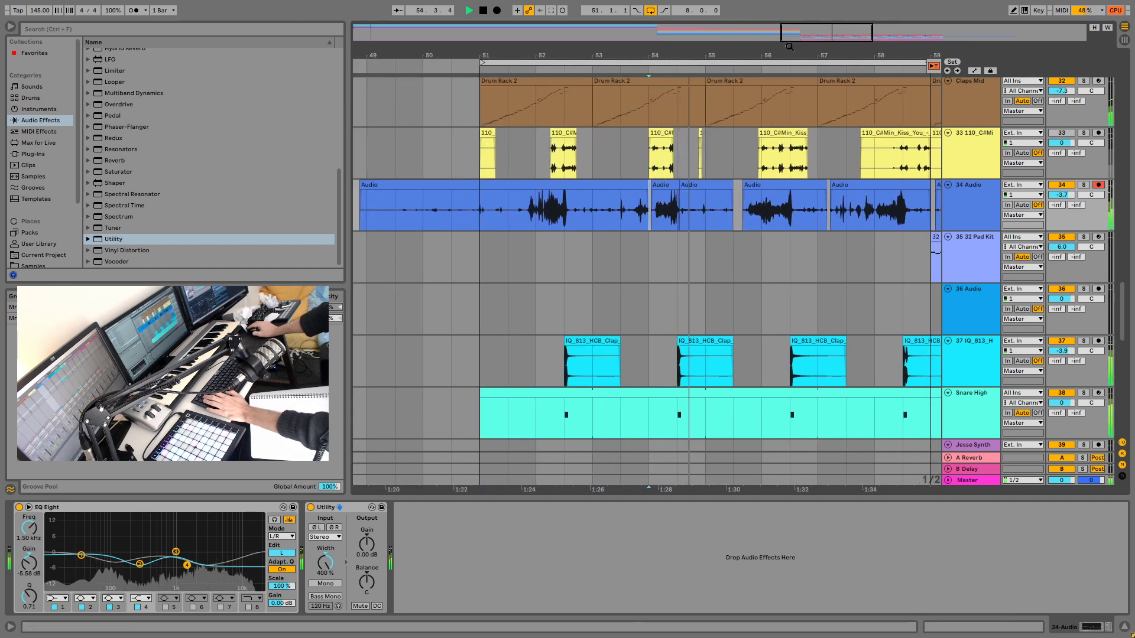
{"action": "left_click_drag", "start_coordinate": [789, 46], "coordinate": [772, 74]}
{"action": "key", "text": "space"}
{"action": "key", "text": "space"}
{"action": "key", "text": "space"}
{"action": "left_click", "coordinate": [700, 185]}
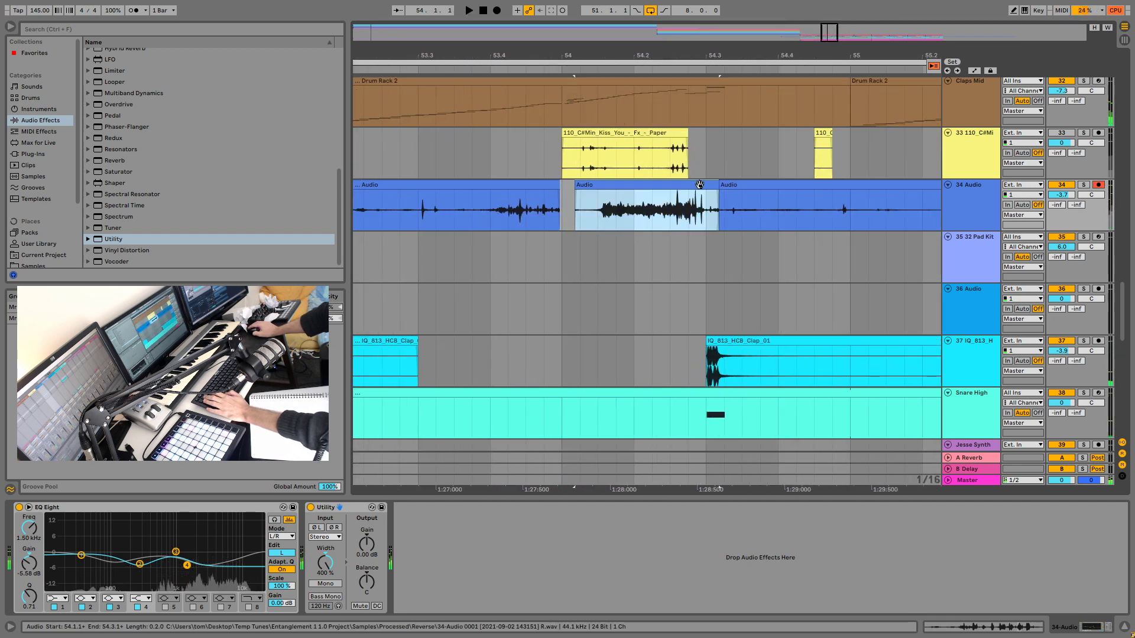
{"action": "left_click_drag", "start_coordinate": [699, 184], "coordinate": [722, 185]}
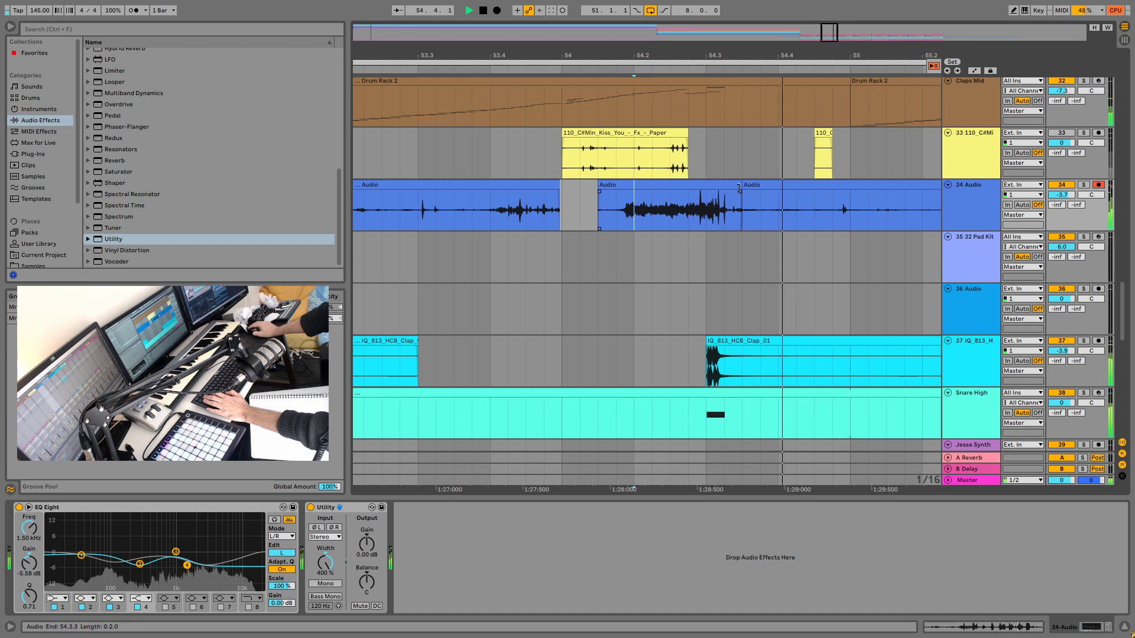
Step: Audition the live take from bar 63 onward with its track soloed, continuing past 67.1.1
{"action": "left_click_drag", "start_coordinate": [826, 29], "coordinate": [828, 30]}
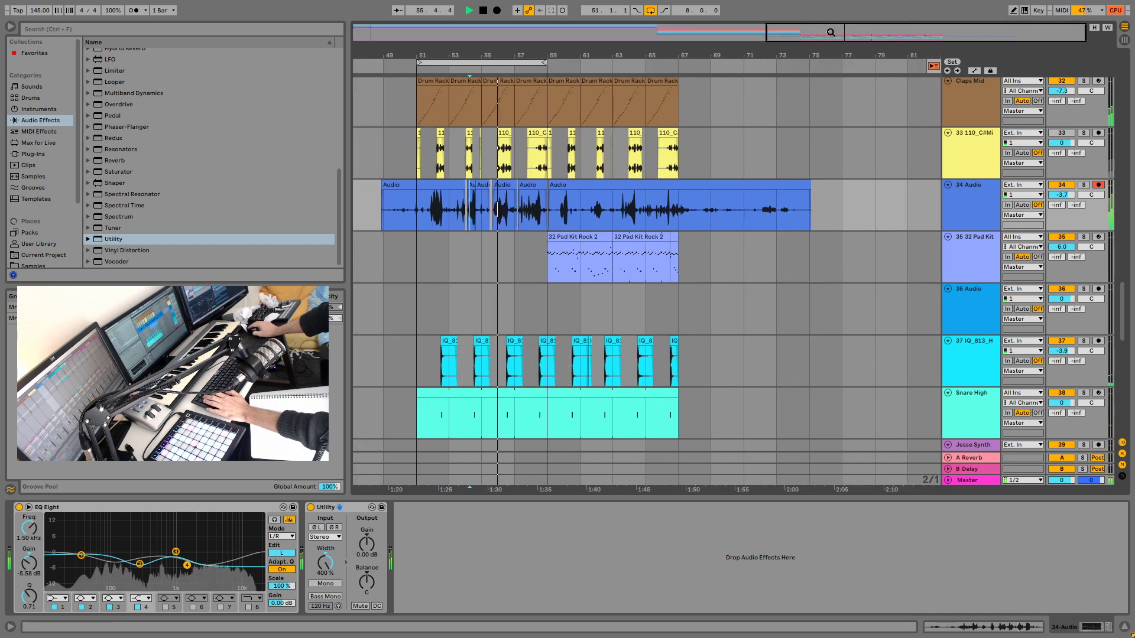
{"action": "key", "text": "space"}
{"action": "left_click", "coordinate": [612, 224]}
{"action": "key", "text": "space"}
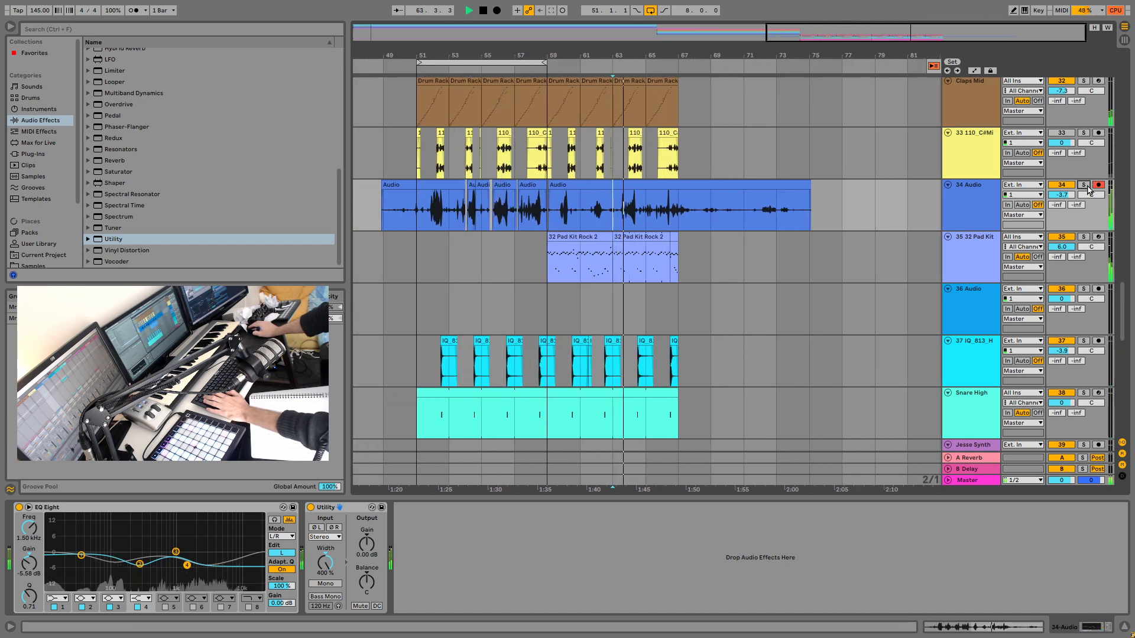
{"action": "left_click", "coordinate": [1085, 185]}
{"action": "left_click", "coordinate": [664, 216]}
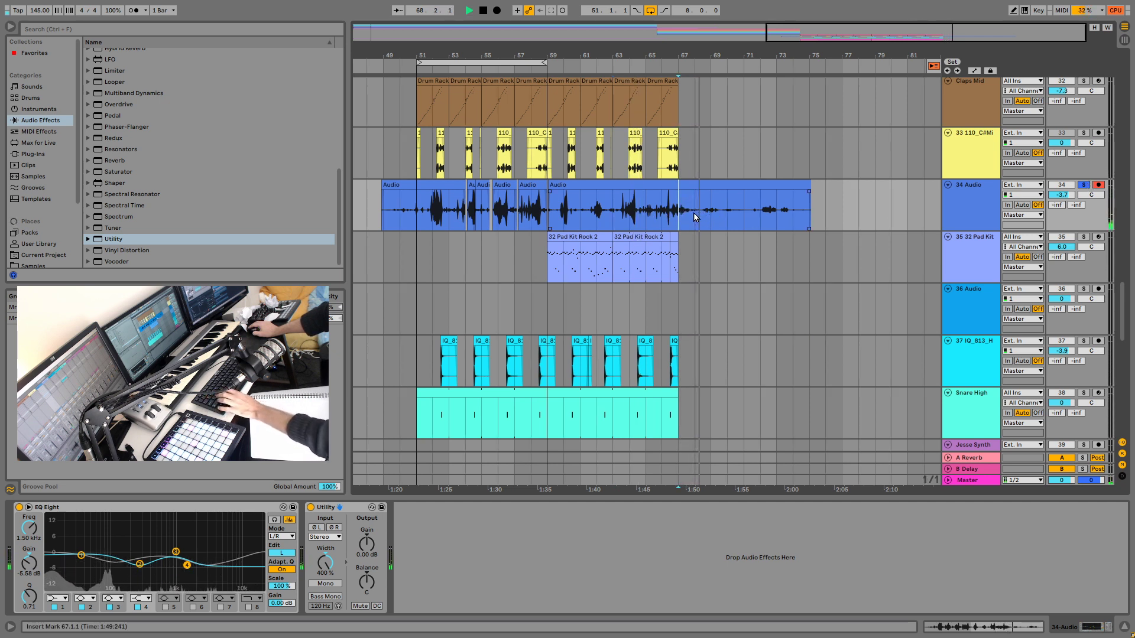
{"action": "left_click_drag", "start_coordinate": [693, 217], "coordinate": [688, 217]}
{"action": "key", "text": "space"}
Step: Unsolo the live take's track and play the segments around bars 54 and 55 against the drums
{"action": "mouse_move", "coordinate": [796, 35]}
{"action": "left_mouse_down"}
{"action": "mouse_move", "coordinate": [801, 59]}
{"action": "mouse_move", "coordinate": [846, 70]}
{"action": "left_mouse_up"}
{"action": "left_click", "coordinate": [598, 219]}
{"action": "key", "text": "space"}
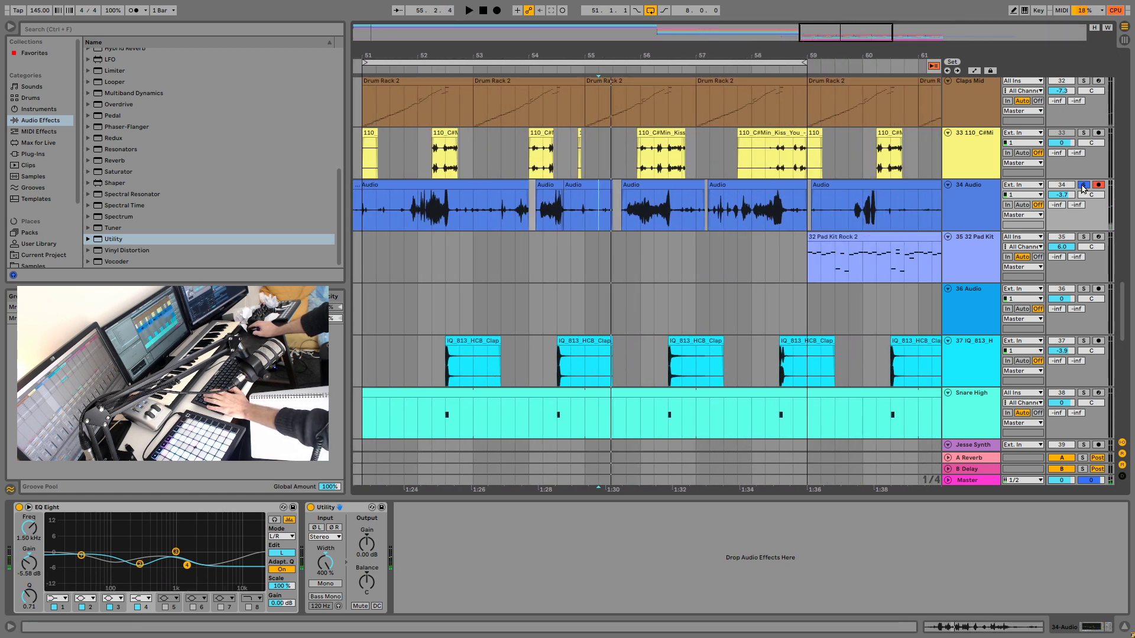
{"action": "left_click", "coordinate": [536, 228]}
{"action": "key", "text": "space"}
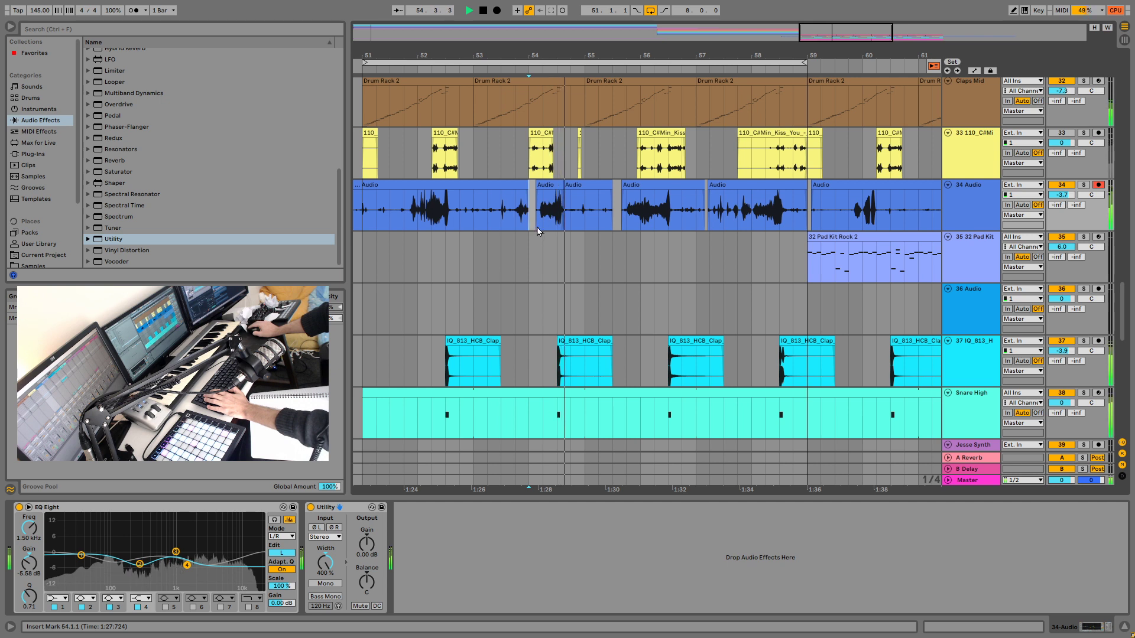
Step: Paste a one-bar piece of the take at 53.3.1 and extend the following segment's start back to 54.2.1
{"action": "left_click", "coordinate": [542, 224]}
{"action": "key", "text": "space"}
{"action": "left_click", "coordinate": [544, 223]}
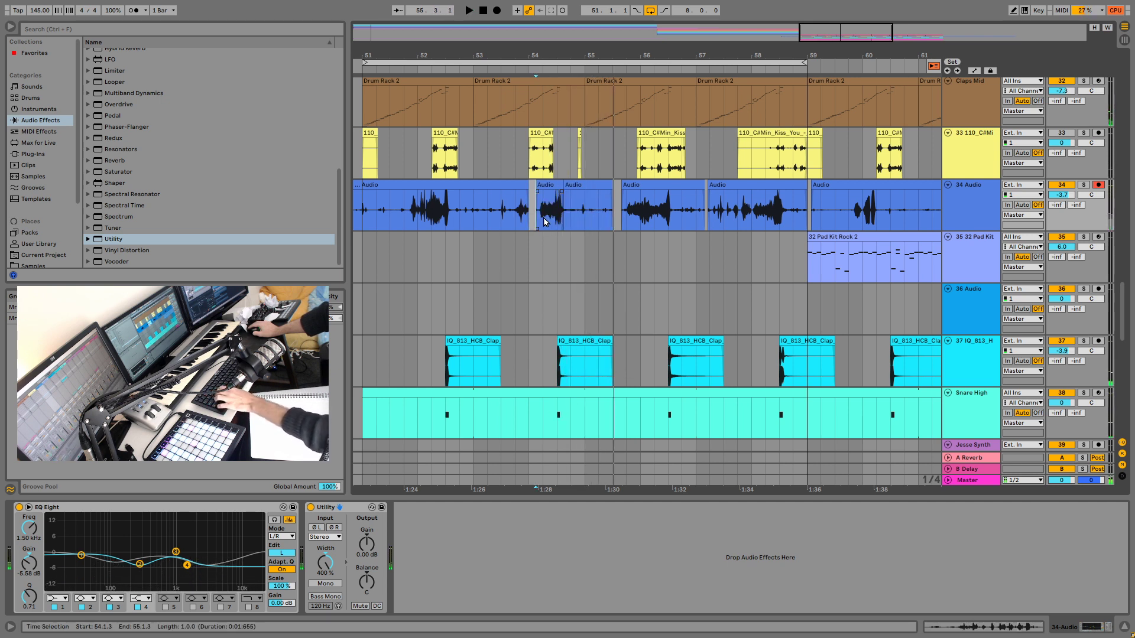
{"action": "left_click", "coordinate": [503, 205]}
{"action": "key", "text": "space"}
{"action": "key", "text": "ctrl+v"}
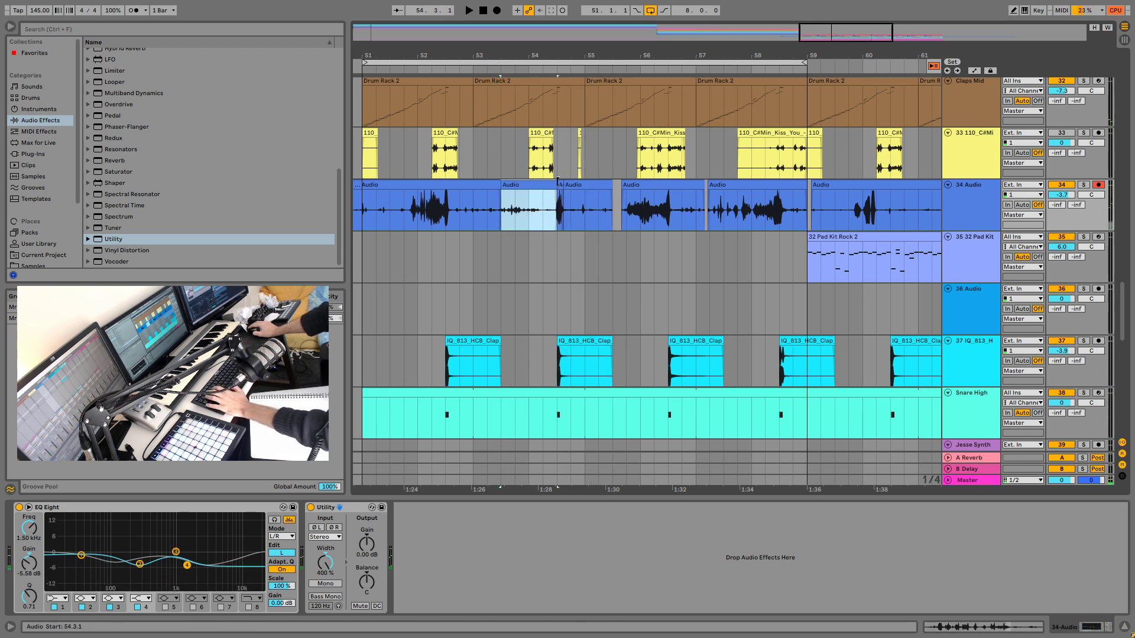
{"action": "mouse_move", "coordinate": [559, 186]}
{"action": "left_mouse_down"}
{"action": "mouse_move", "coordinate": [531, 186]}
{"action": "mouse_move", "coordinate": [542, 186]}
{"action": "left_mouse_up"}
Step: Crossfade the join between the two segments around 54.2 and play the transition back from 54.1.1
{"action": "left_click", "coordinate": [515, 210]}
{"action": "key", "text": "space"}
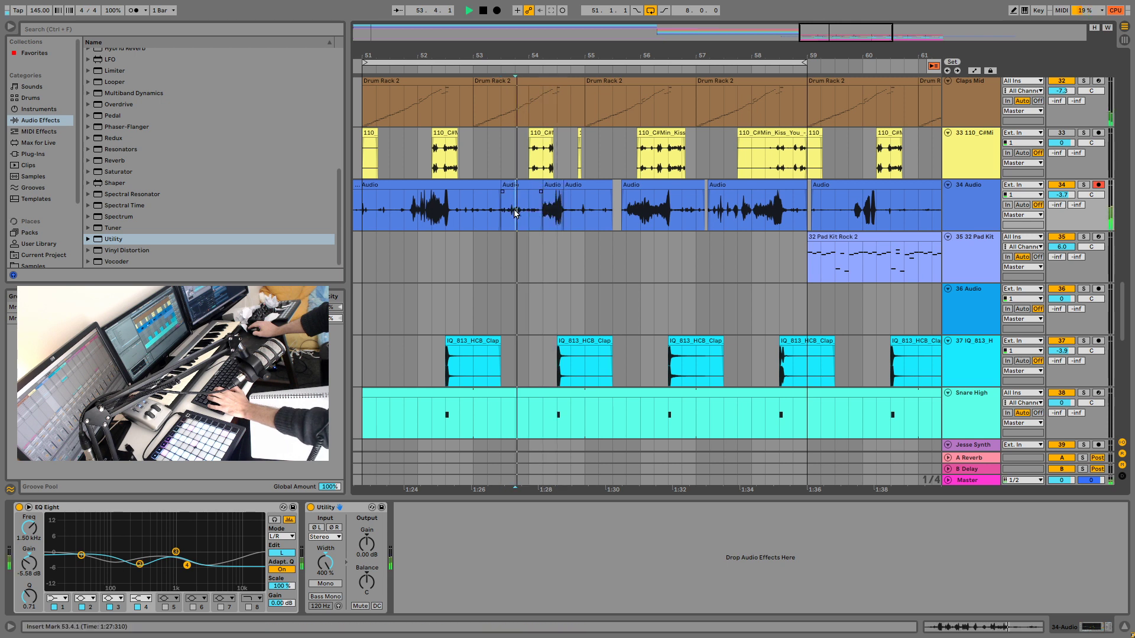
{"action": "left_click", "coordinate": [553, 207]}
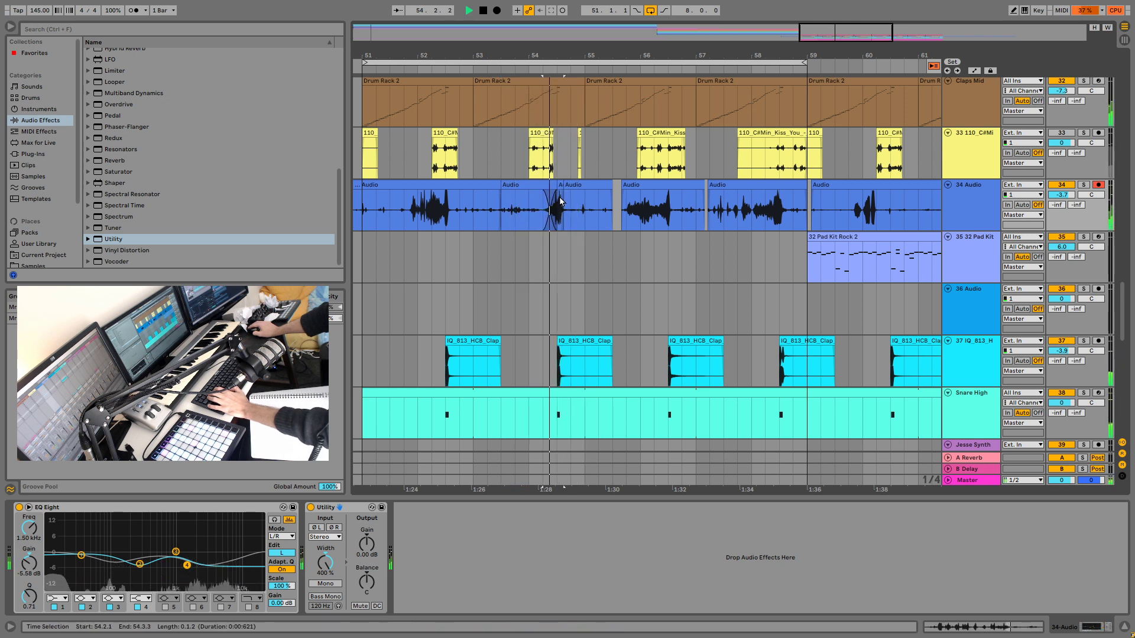
{"action": "left_click", "coordinate": [533, 220]}
{"action": "key", "text": "space"}
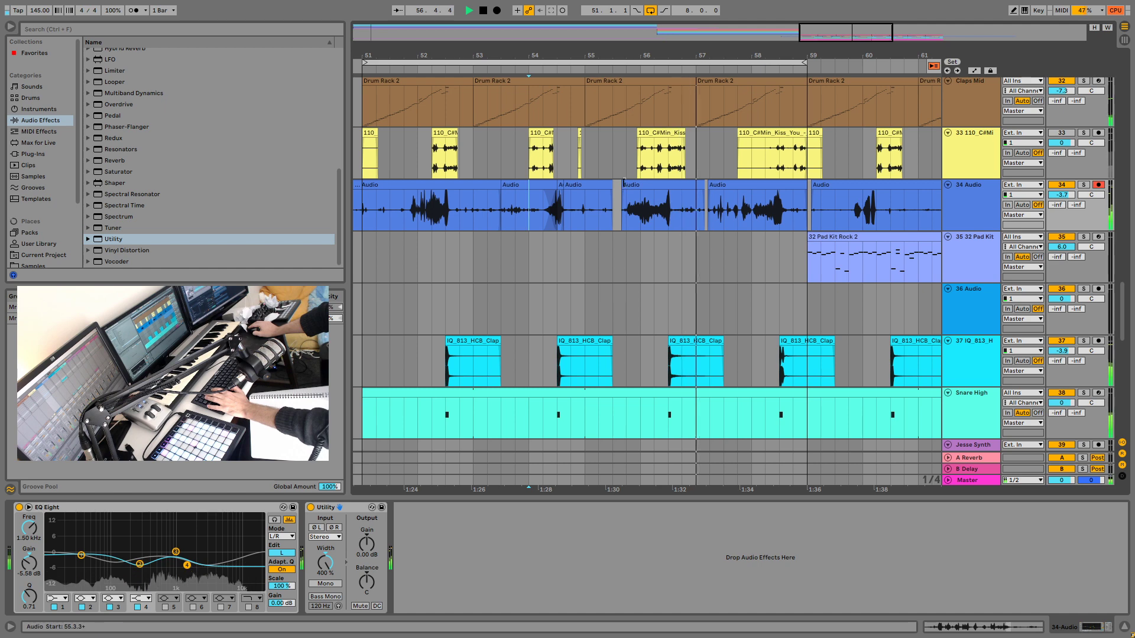
Step: Close the gap at bar 55 by extending the segment's start back to 55.3.1
{"action": "left_click_drag", "start_coordinate": [622, 205], "coordinate": [615, 204]}
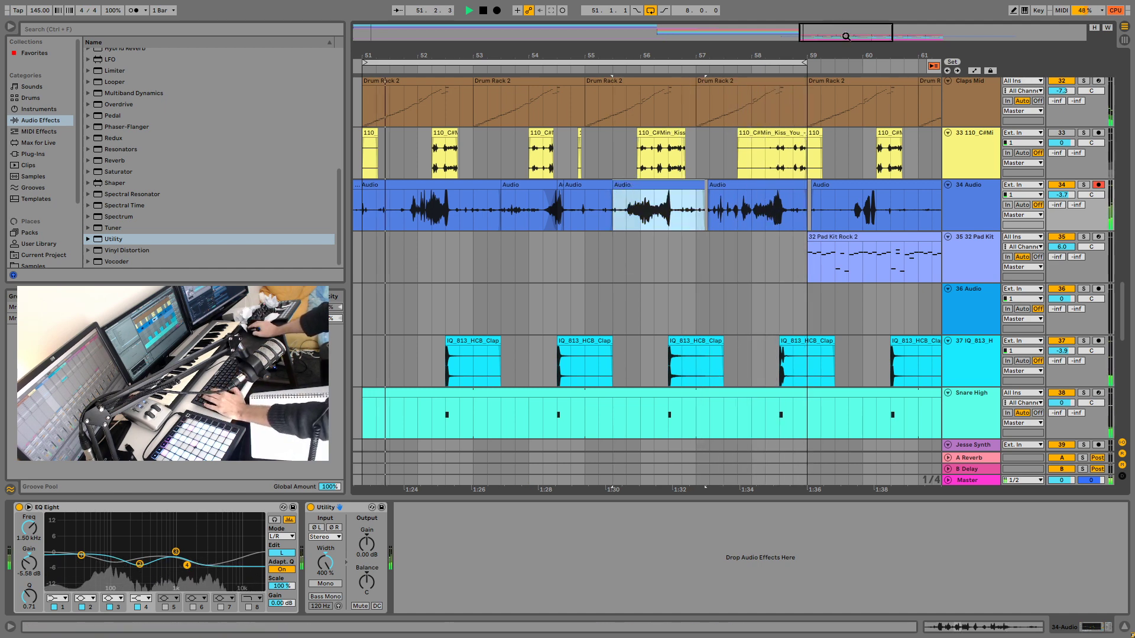
{"action": "left_click_drag", "start_coordinate": [845, 33], "coordinate": [844, 22]}
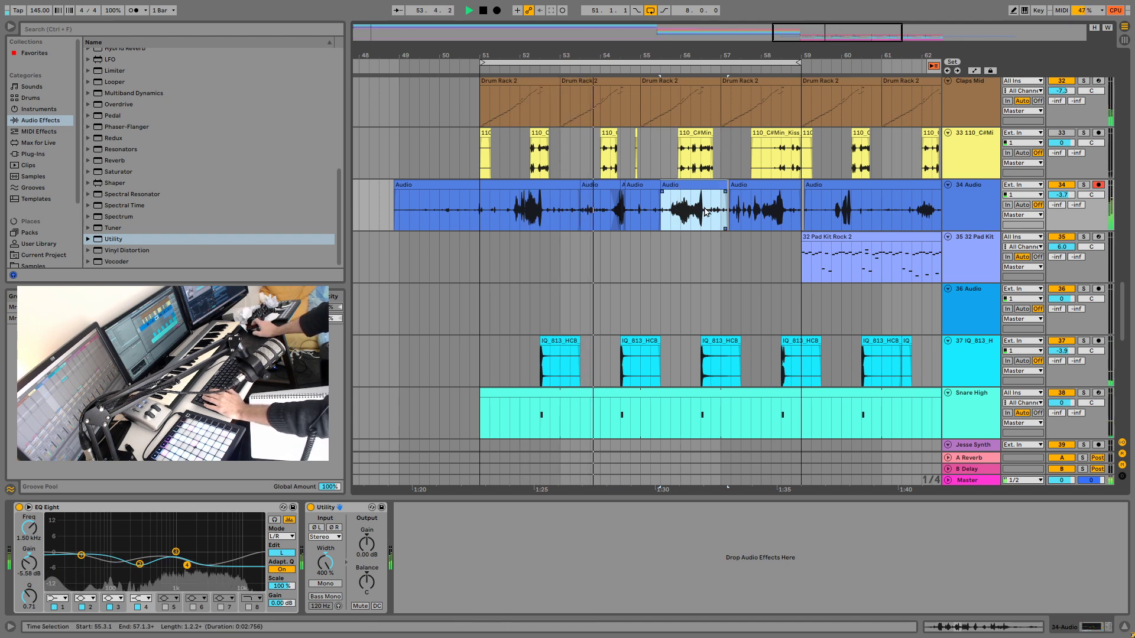
{"action": "scroll", "coordinate": [828, 201], "scroll_direction": "up", "scroll_amount": 5}
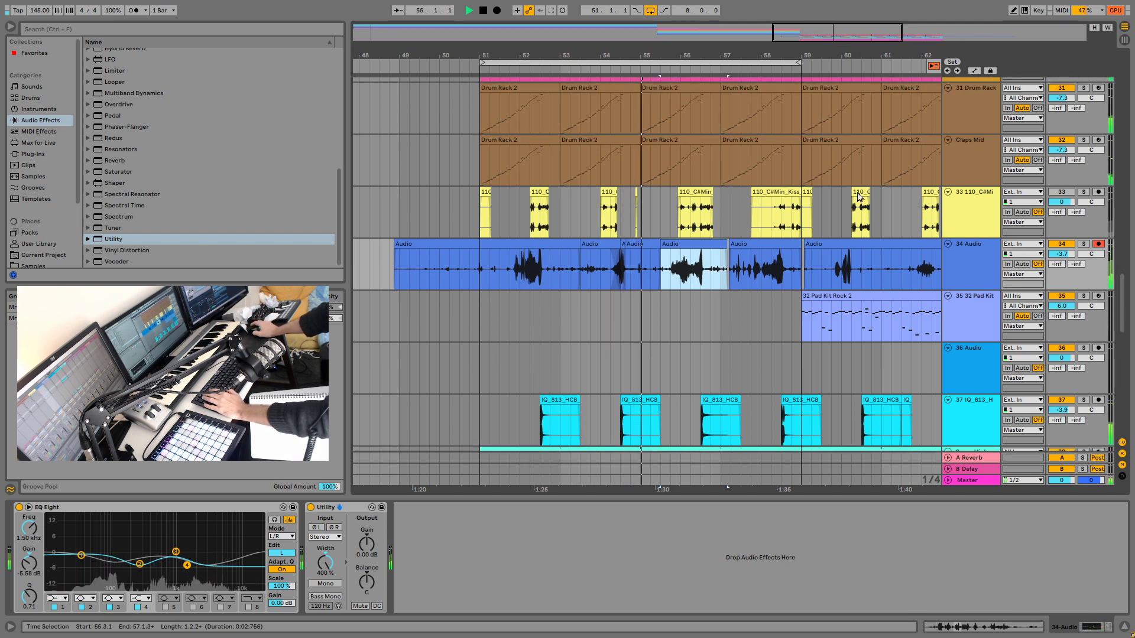
{"action": "scroll", "coordinate": [1068, 294], "scroll_direction": "down", "scroll_amount": 6}
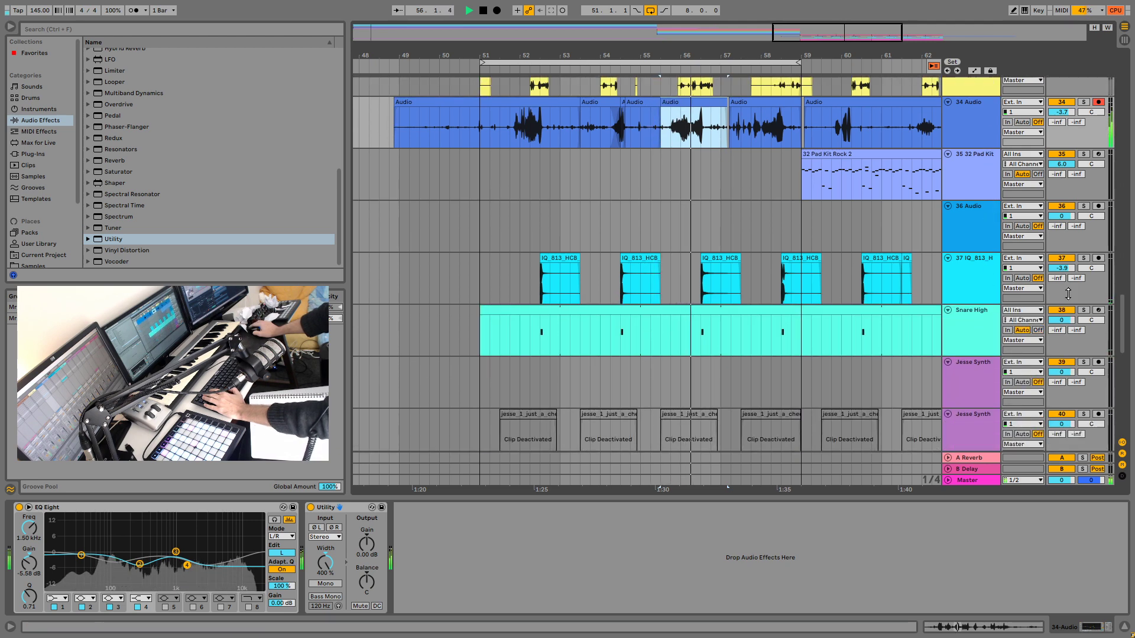
Step: Solo the clap track, bypass its Hybrid Reverb after comparing from 52.3.1, and play the claps back in the full mix
{"action": "left_click", "coordinate": [1083, 259]}
{"action": "key", "text": "space"}
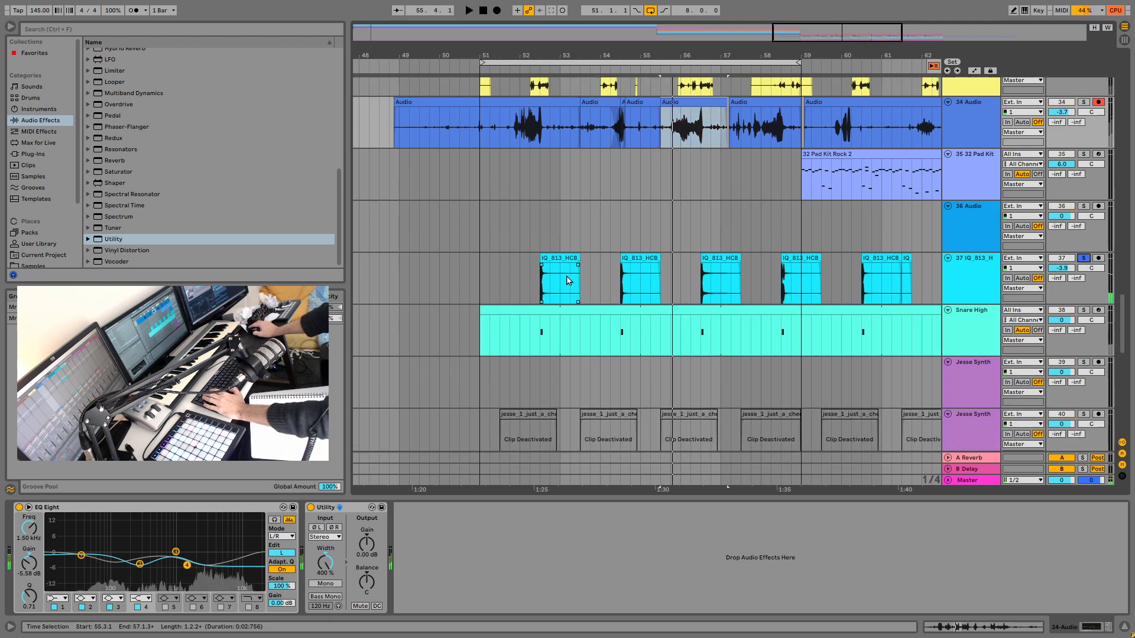
{"action": "left_click", "coordinate": [567, 281]}
{"action": "key", "text": "space"}
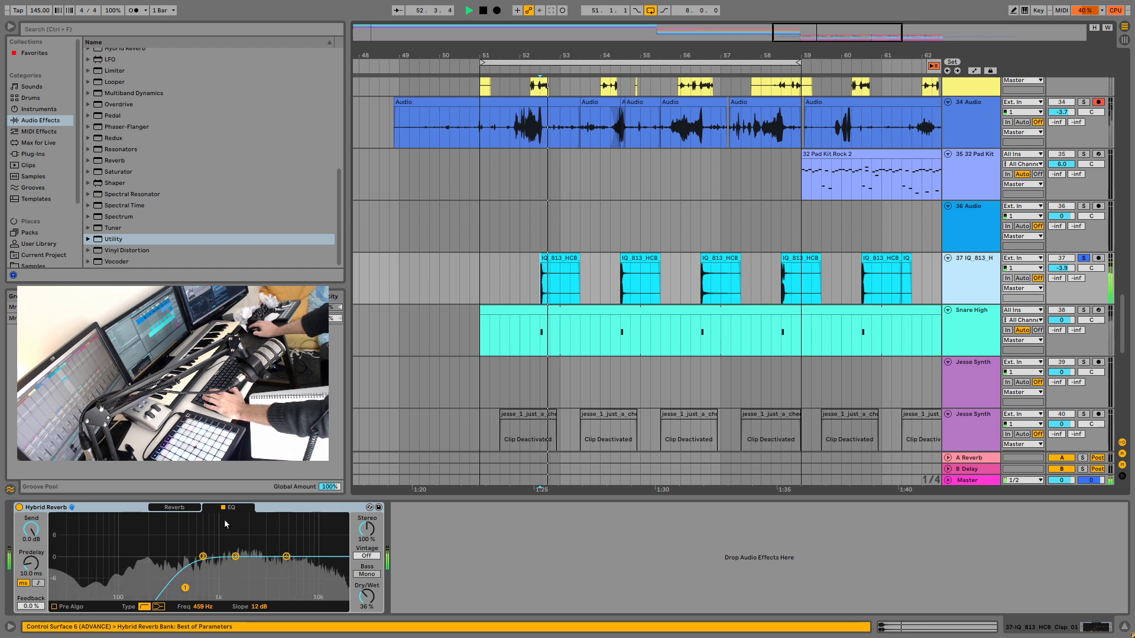
{"action": "key", "text": "space"}
{"action": "left_click", "coordinate": [19, 508]}
{"action": "key", "text": "space"}
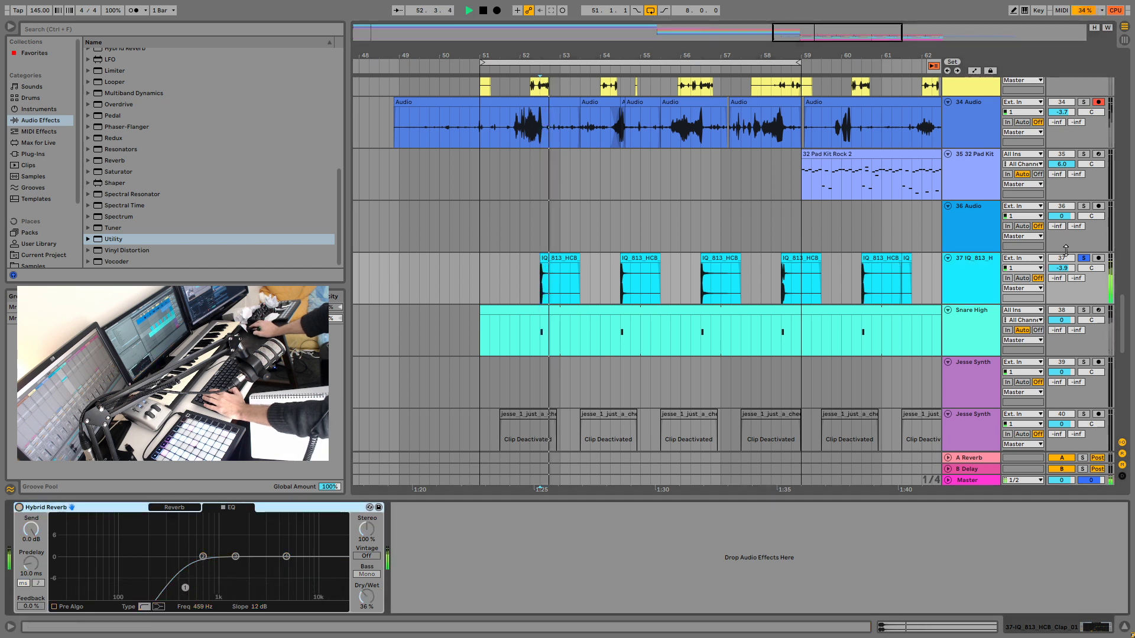
{"action": "left_click", "coordinate": [1084, 259]}
{"action": "key", "text": "space"}
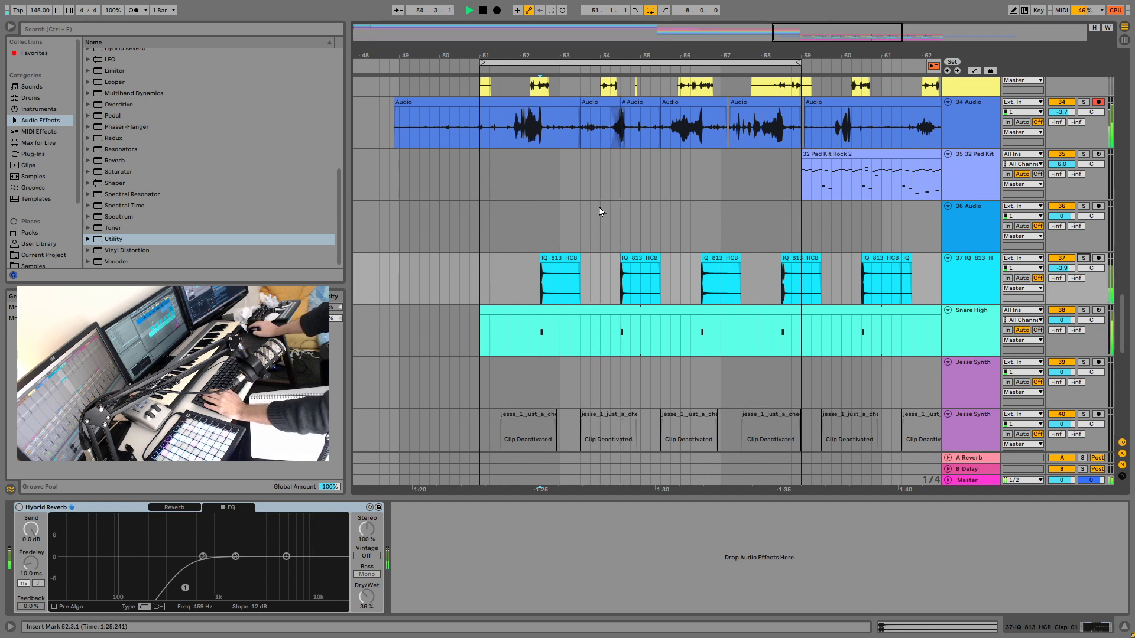
Step: Play the live take against the clap at bar 52 and delete its audio from 52.3.1 to 52.4.1
{"action": "scroll", "coordinate": [568, 119], "scroll_direction": "up", "scroll_amount": 4}
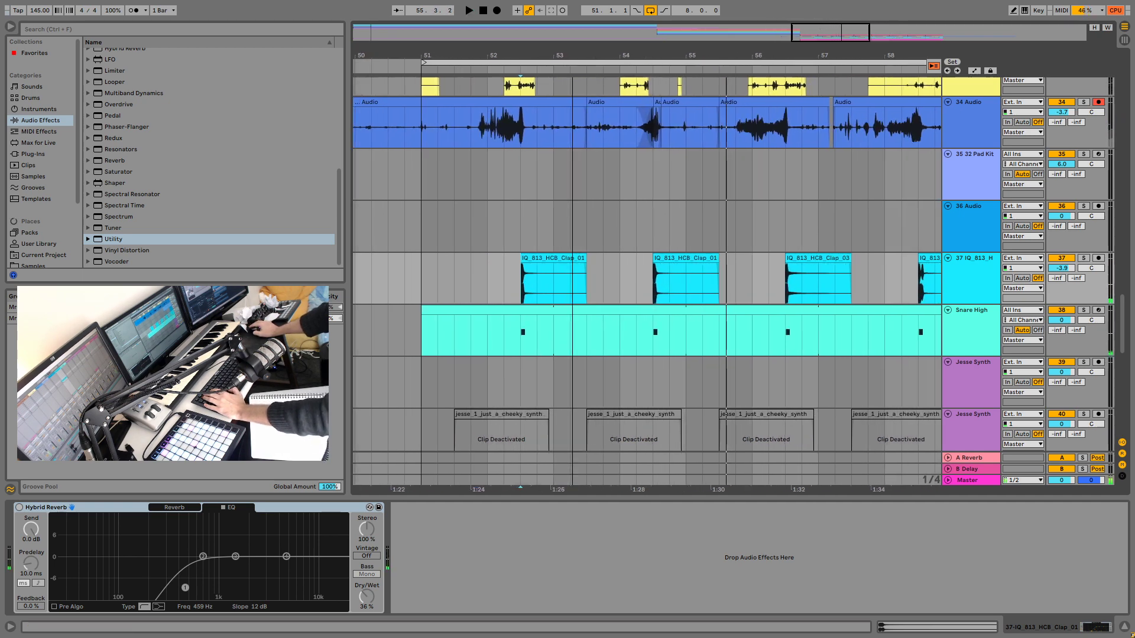
{"action": "key", "text": "space"}
{"action": "key", "text": "space"}
{"action": "key", "text": "space"}
{"action": "left_click", "coordinate": [502, 139]}
{"action": "key", "text": "space"}
{"action": "key", "text": "space"}
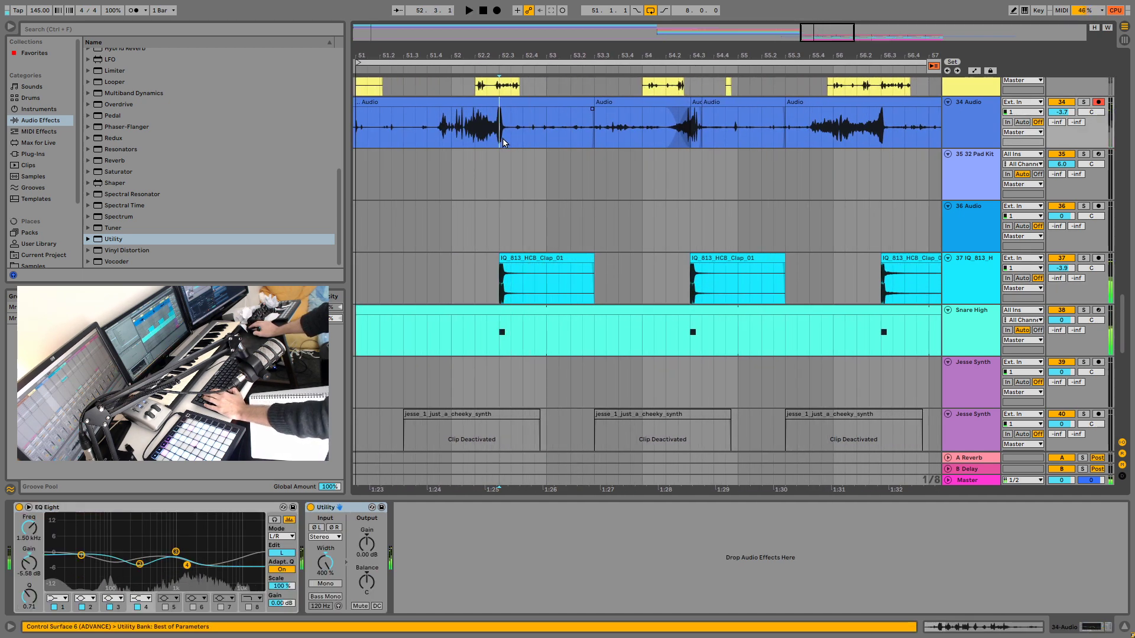
{"action": "left_click_drag", "start_coordinate": [502, 139], "coordinate": [525, 136]}
{"action": "key", "text": "Delete"}
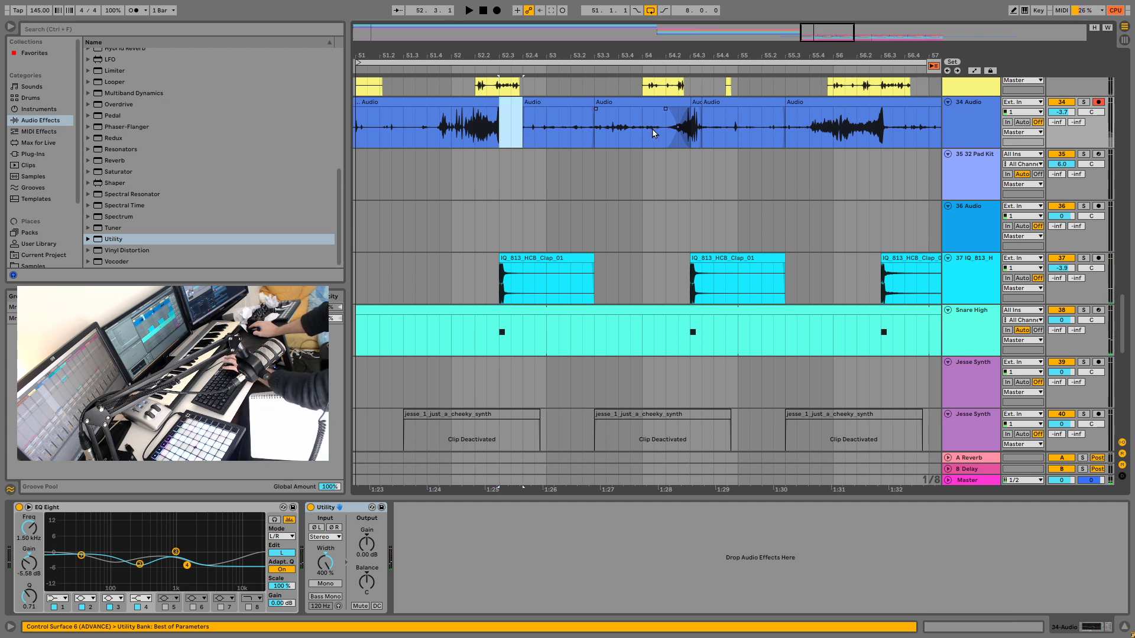
Step: Delete the live take's audio from 54.3.3 to 55.1.1 and play the cut from 54.2.3
{"action": "left_click", "coordinate": [693, 142]}
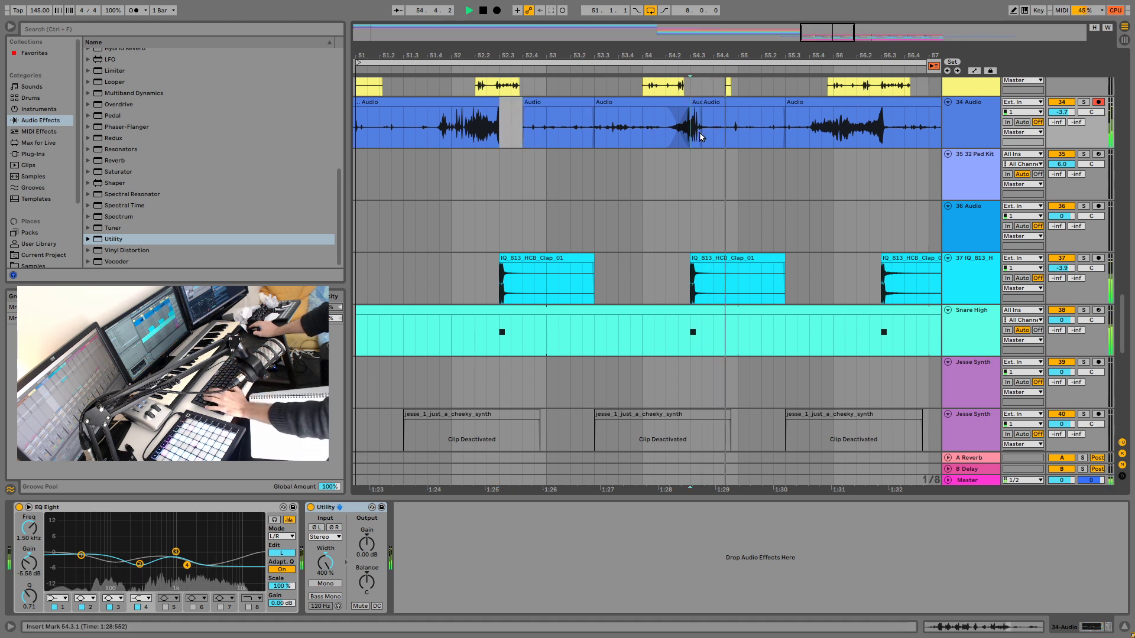
{"action": "key", "text": "space"}
{"action": "left_click_drag", "start_coordinate": [703, 130], "coordinate": [737, 134]}
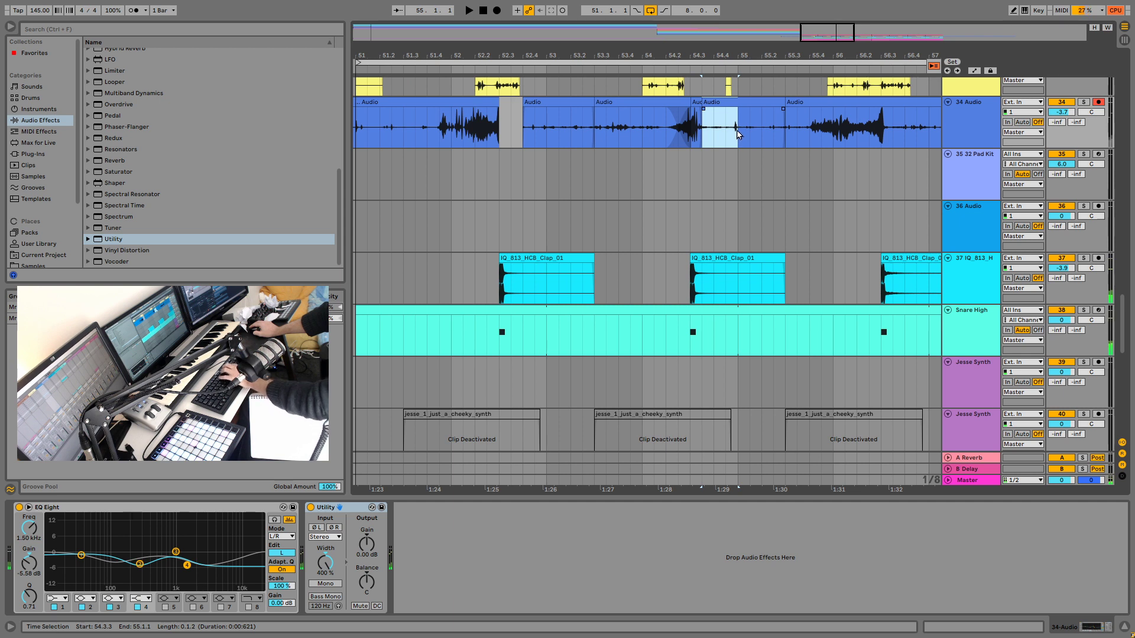
{"action": "left_click", "coordinate": [680, 142]}
{"action": "key", "text": "space"}
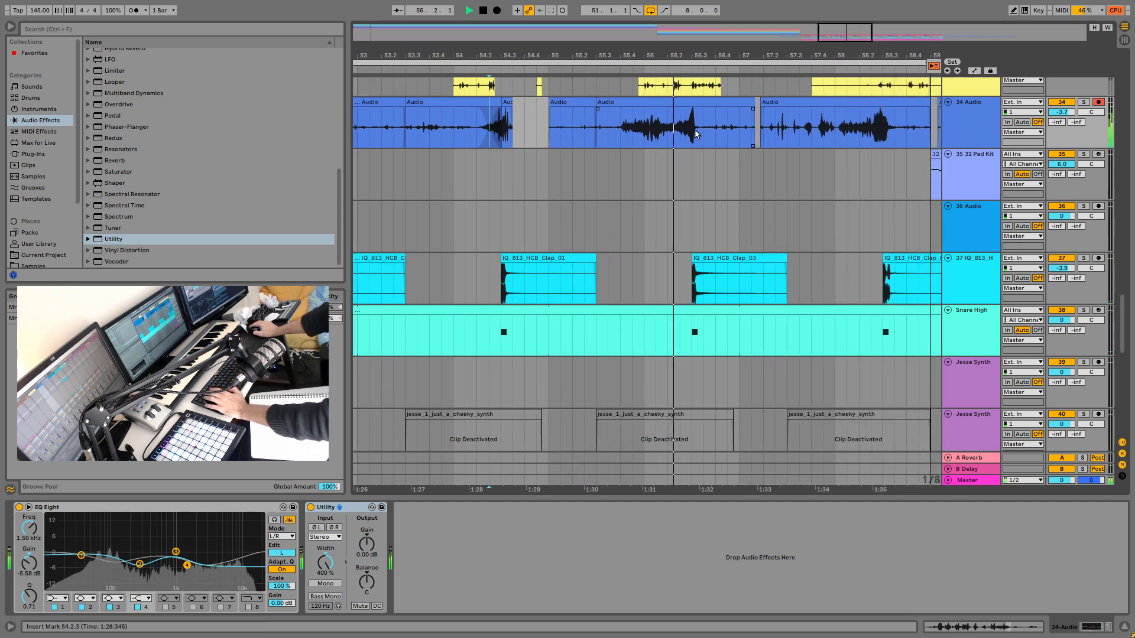
Step: Delete the live take's audio from 56.3.1 to 57.1.1 and from 58.3.1 to 59.1.1, and play the last cut back
{"action": "left_click_drag", "start_coordinate": [697, 130], "coordinate": [710, 130]}
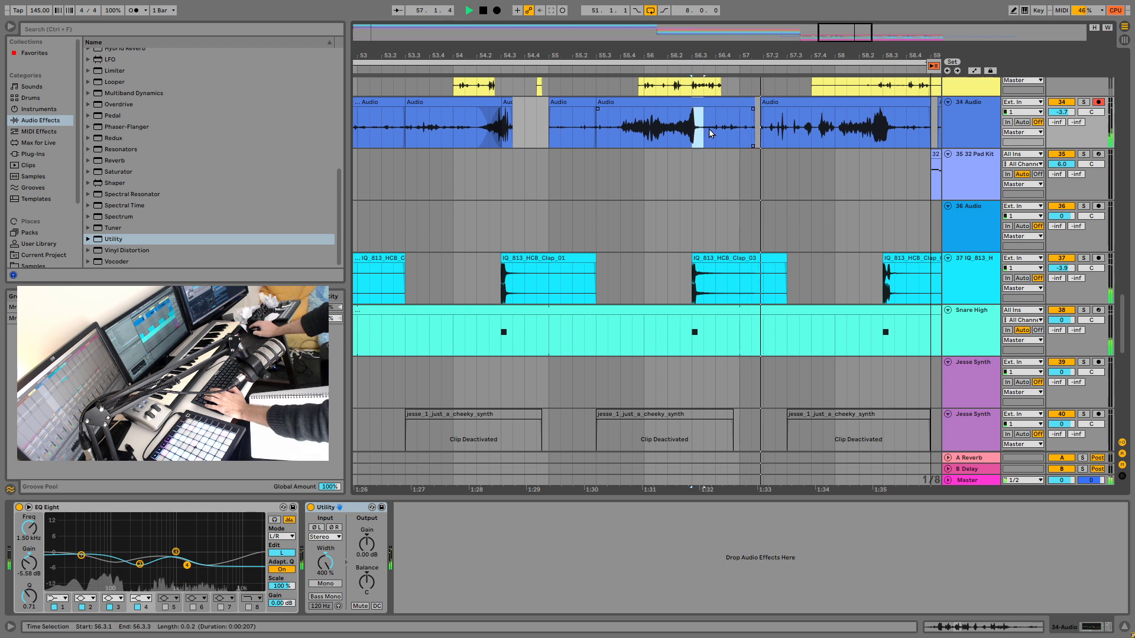
{"action": "left_click", "coordinate": [740, 133], "text": "shift"}
{"action": "left_click", "coordinate": [894, 130]}
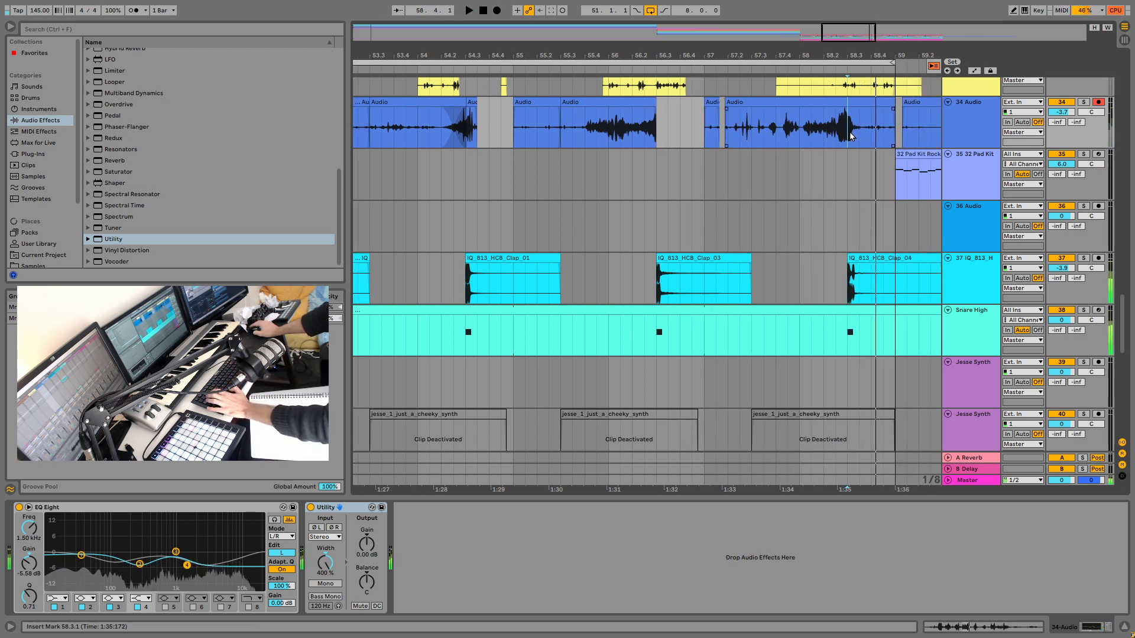
{"action": "key", "text": "space"}
{"action": "left_click_drag", "start_coordinate": [850, 133], "coordinate": [894, 130]}
{"action": "key", "text": "Delete"}
{"action": "left_click", "coordinate": [814, 143]}
{"action": "key", "text": "space"}
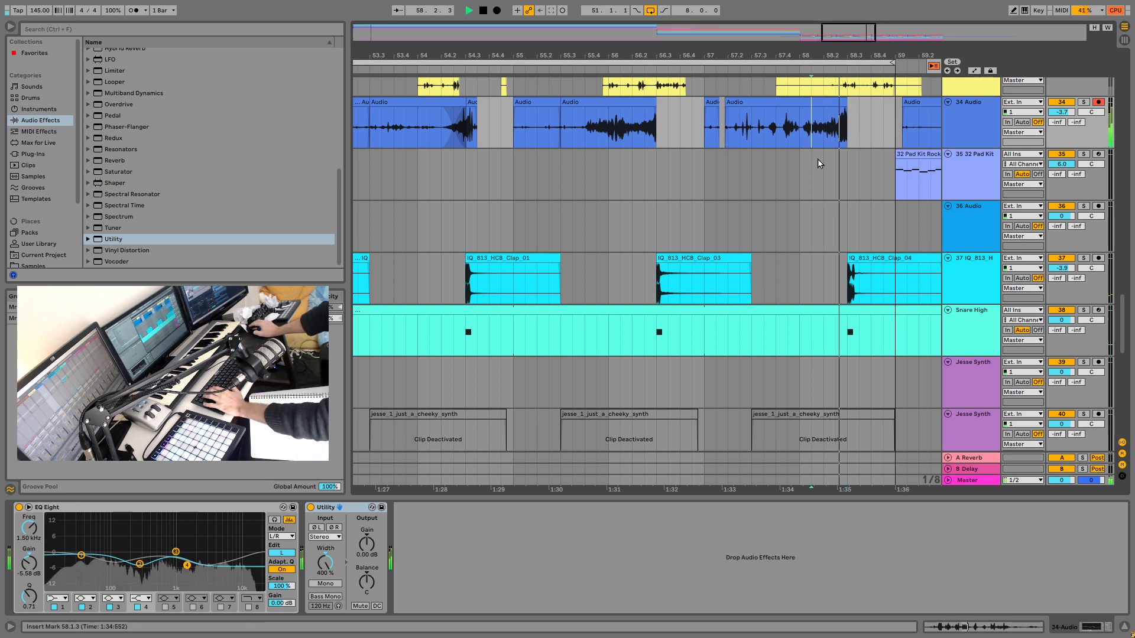
Step: Show the lower Arp track's Auto Filter frequency automation, play from 52.3.1, and re-enable the overridden automation
{"action": "mouse_move", "coordinate": [856, 29]}
{"action": "left_mouse_down"}
{"action": "mouse_move", "coordinate": [856, 3]}
{"action": "mouse_move", "coordinate": [851, 28]}
{"action": "left_mouse_up"}
{"action": "scroll", "coordinate": [541, 229], "scroll_direction": "down", "scroll_amount": 2}
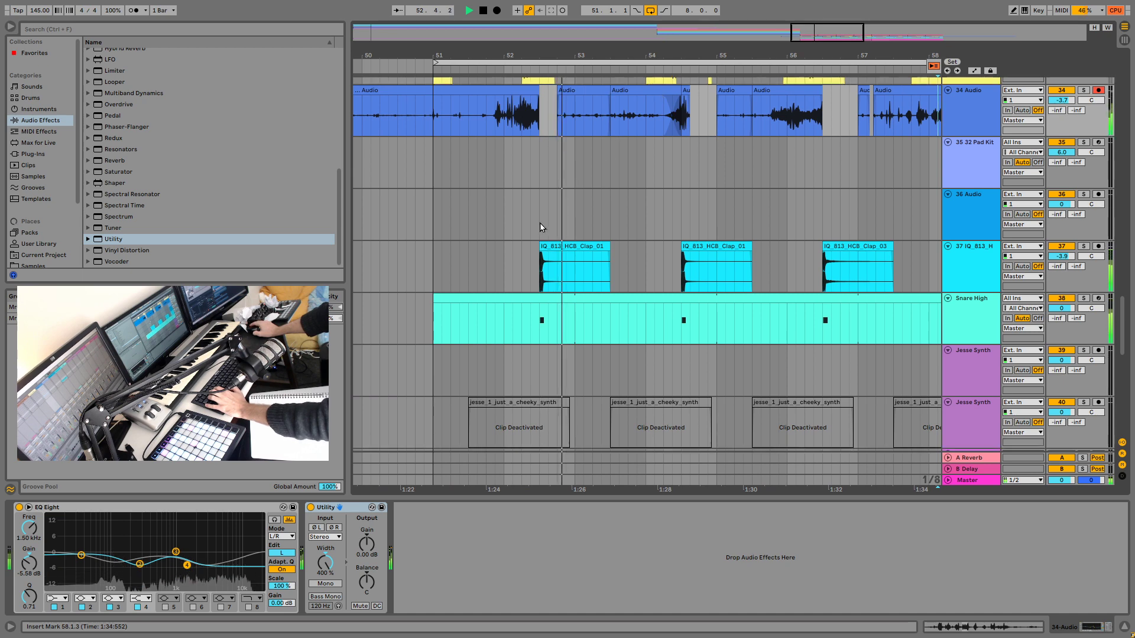
{"action": "left_click", "coordinate": [541, 191]}
{"action": "scroll", "coordinate": [569, 229], "scroll_direction": "down", "scroll_amount": 10}
{"action": "scroll", "coordinate": [569, 229], "scroll_direction": "down", "scroll_amount": 3}
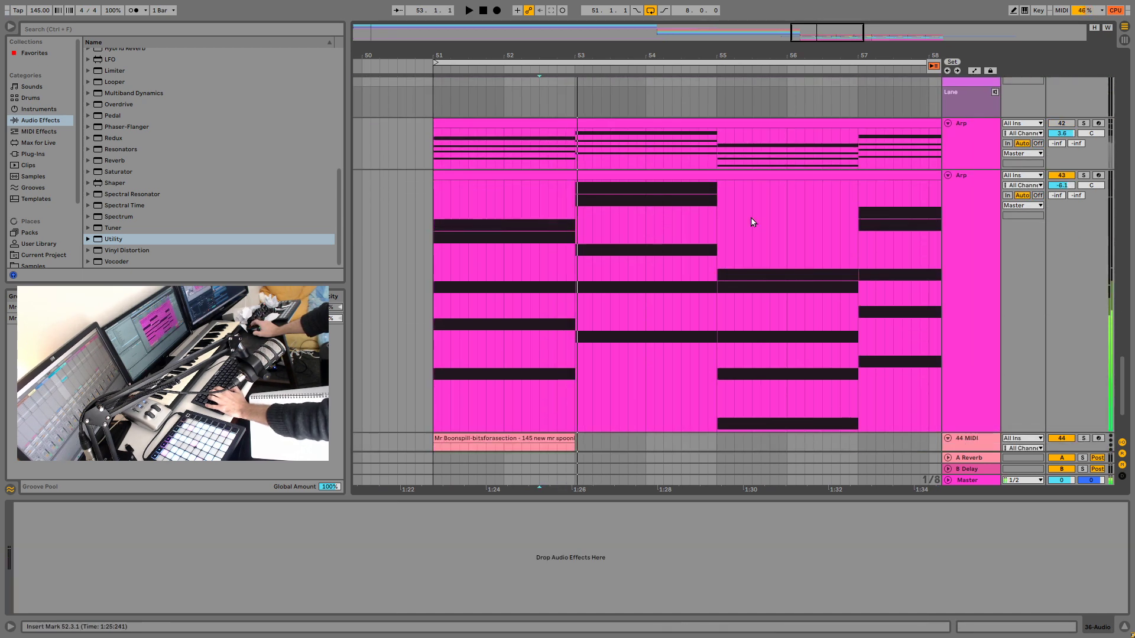
{"action": "left_click", "coordinate": [976, 181]}
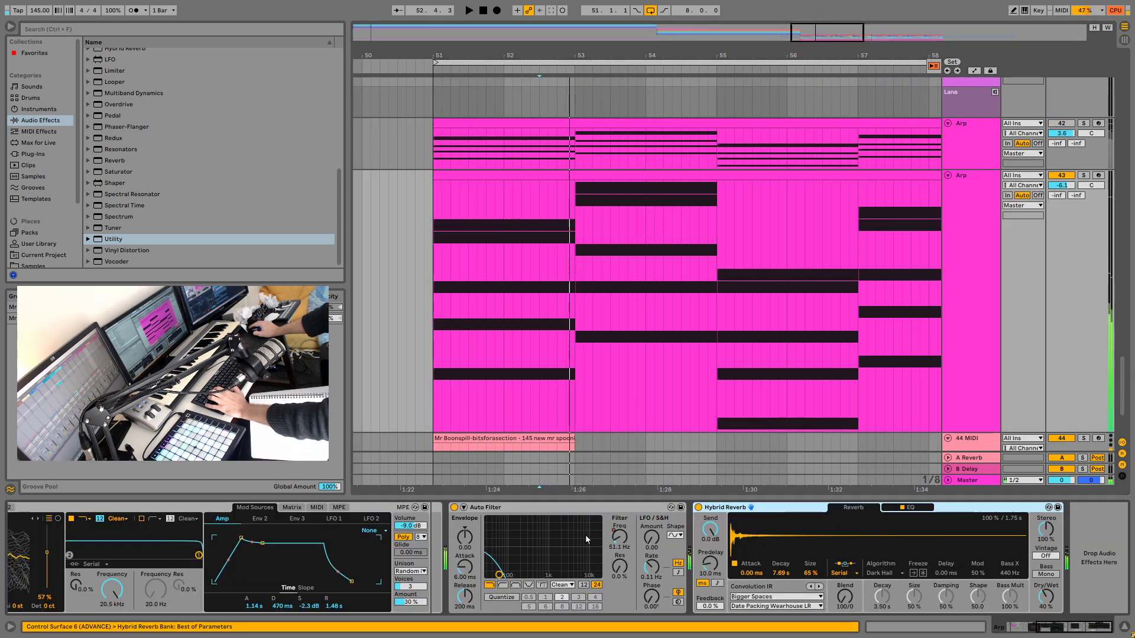
{"action": "key", "text": "a"}
{"action": "key", "text": "space"}
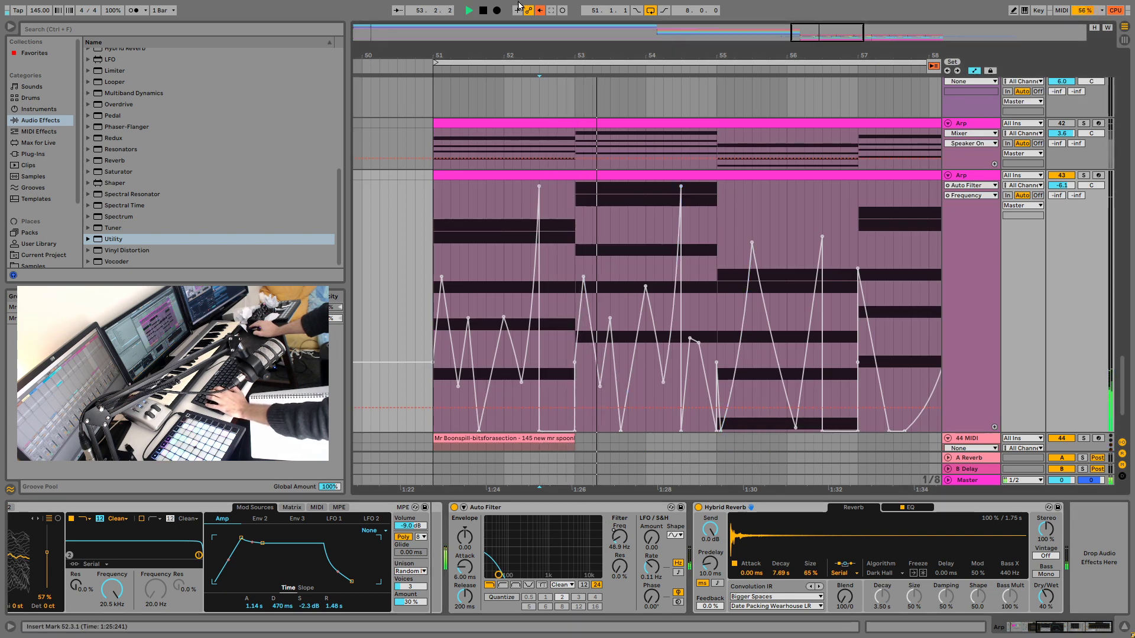
{"action": "left_click", "coordinate": [542, 10]}
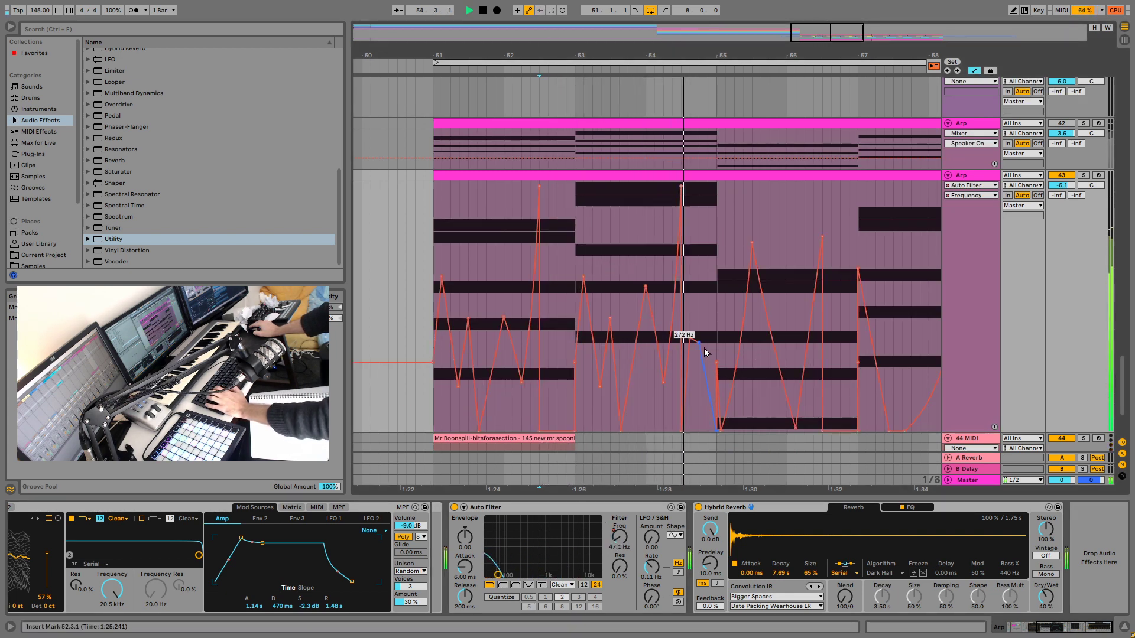
Step: Lower the Arp's filter frequency automation to its minimum between the 54.3 peak and bar 55, and just before bar 59
{"action": "left_click_drag", "start_coordinate": [690, 338], "coordinate": [693, 433]}
{"action": "key", "text": "space"}
{"action": "key", "text": "space"}
{"action": "left_click_drag", "start_coordinate": [699, 344], "coordinate": [700, 434]}
{"action": "left_click_drag", "start_coordinate": [716, 364], "coordinate": [717, 436]}
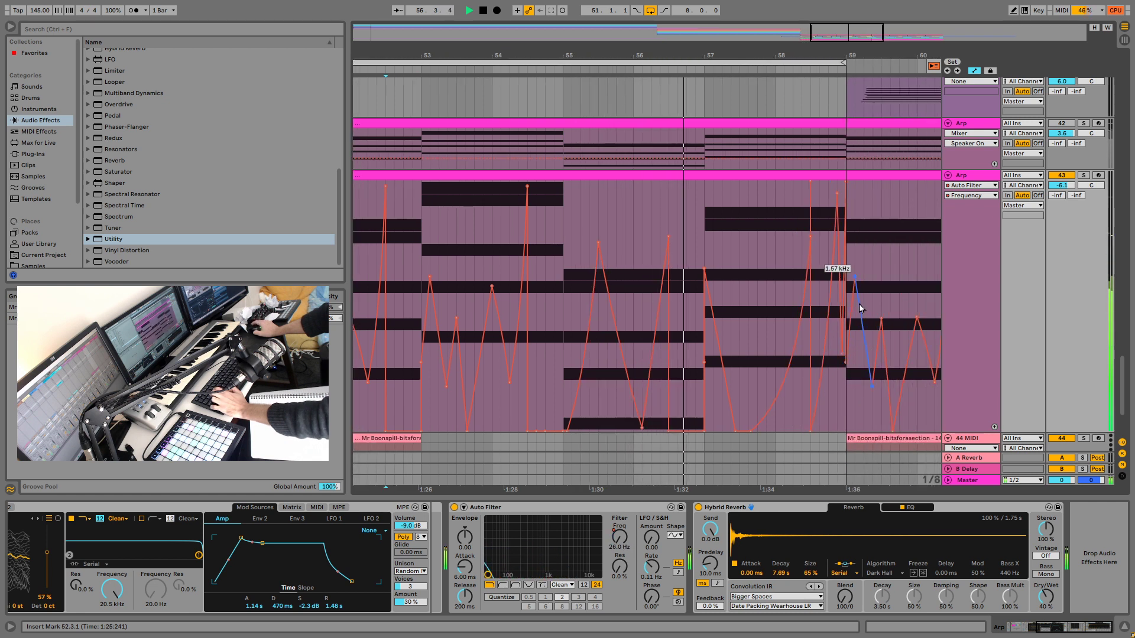
{"action": "left_click_drag", "start_coordinate": [757, 189], "coordinate": [759, 431]}
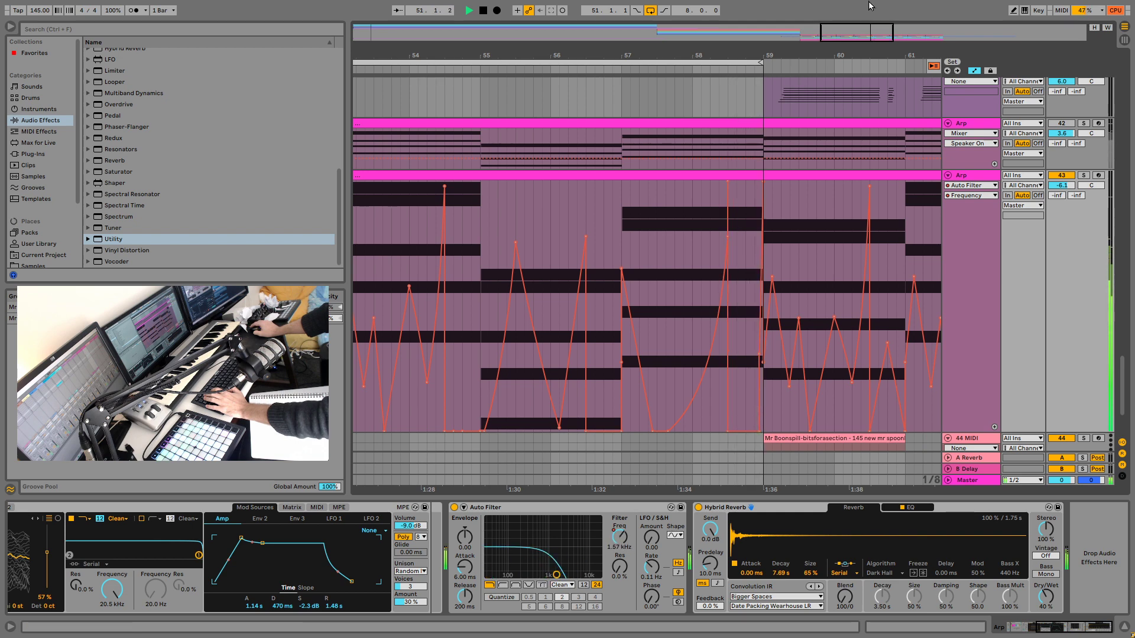
{"action": "mouse_move", "coordinate": [860, 40]}
{"action": "left_mouse_down"}
{"action": "mouse_move", "coordinate": [798, 31]}
{"action": "mouse_move", "coordinate": [849, 27]}
{"action": "left_mouse_up"}
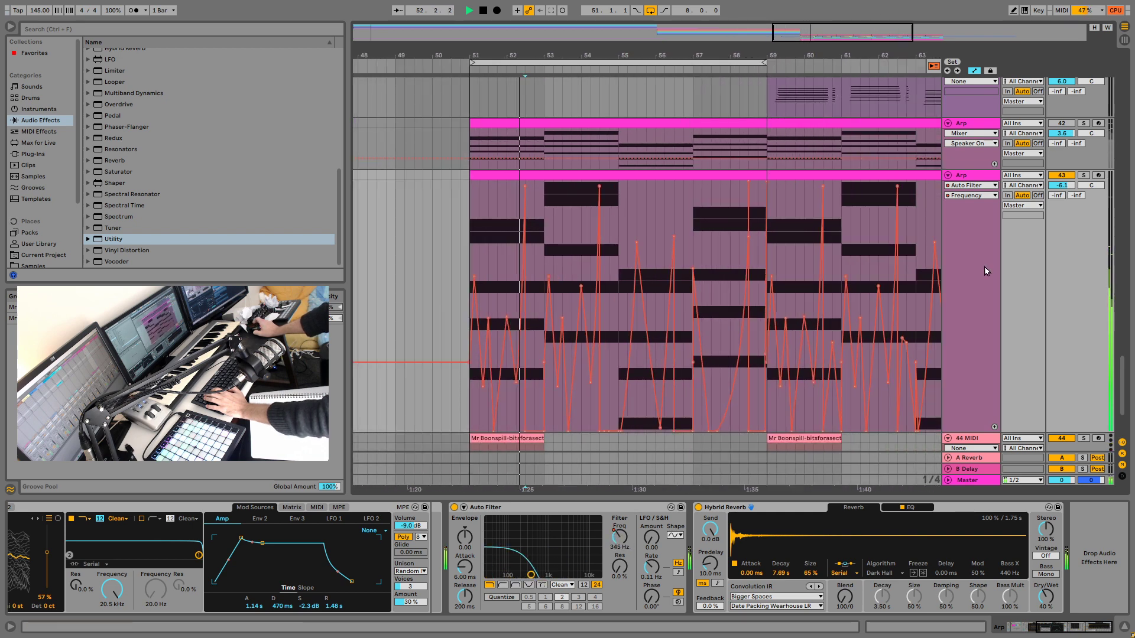
Step: Play the claps from 52.3.1, and solo the Snare High track to hear it alone
{"action": "scroll", "coordinate": [984, 267], "scroll_direction": "up", "scroll_amount": 5}
{"action": "scroll", "coordinate": [965, 239], "scroll_direction": "up", "scroll_amount": 1}
{"action": "left_click", "coordinate": [533, 226]}
{"action": "key", "text": "space"}
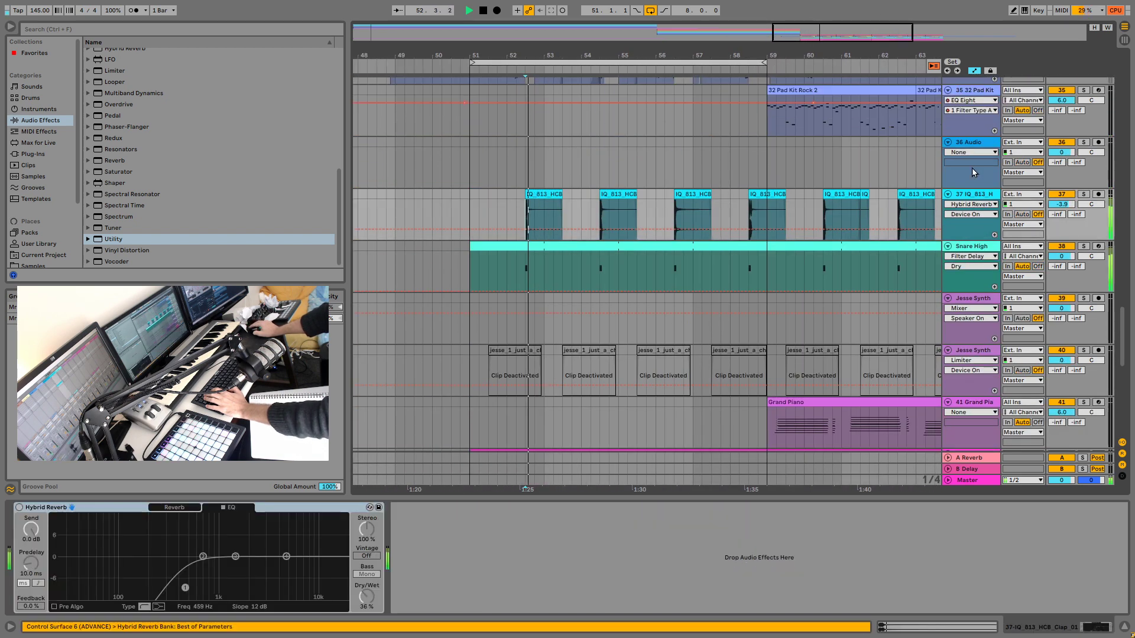
{"action": "left_click", "coordinate": [1087, 194]}
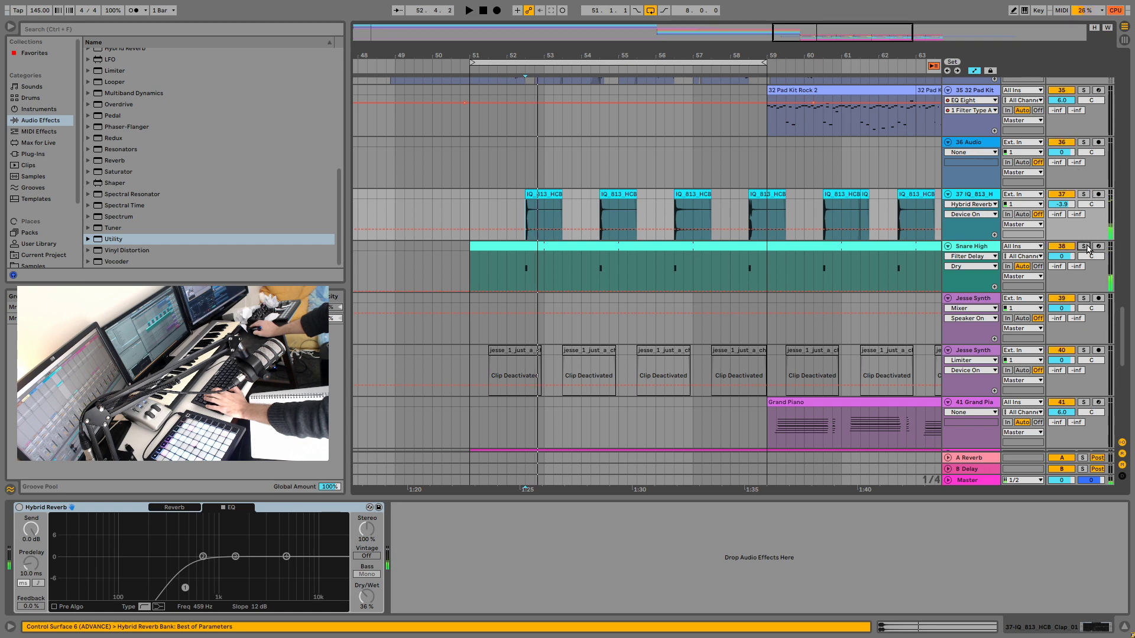
{"action": "key", "text": "space"}
Step: Set the Snare High's Drum Buss Transients to 0.11 and Drive to 46%, unsolo the track and play the result in context
{"action": "left_click", "coordinate": [976, 255]}
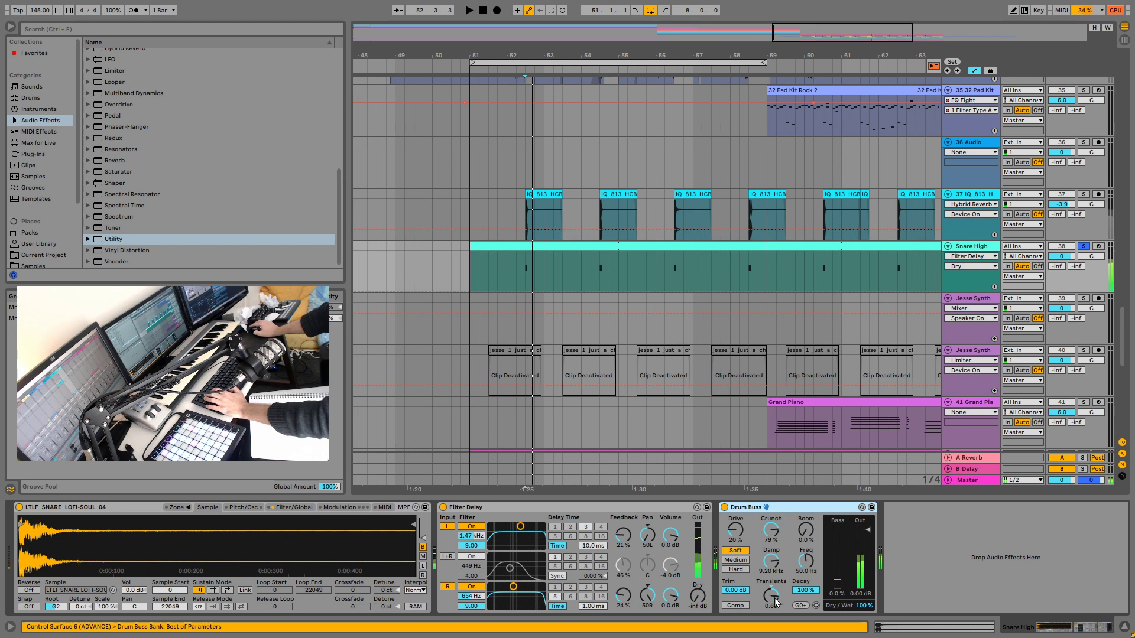
{"action": "left_click_drag", "start_coordinate": [776, 602], "coordinate": [776, 615]}
{"action": "key", "text": "space"}
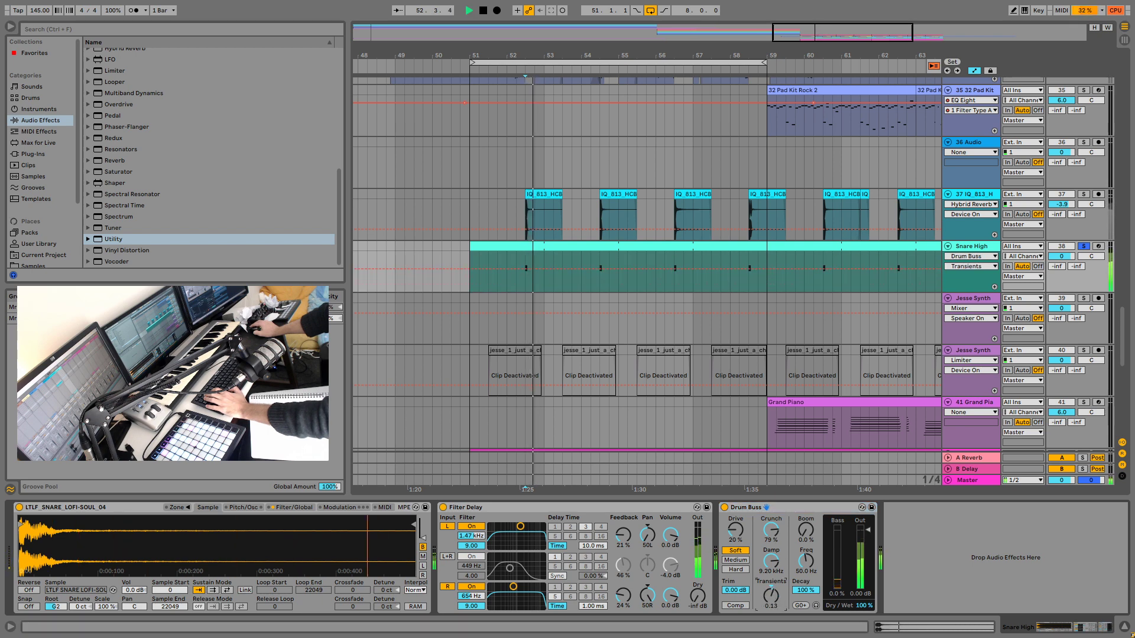
{"action": "key", "text": "space"}
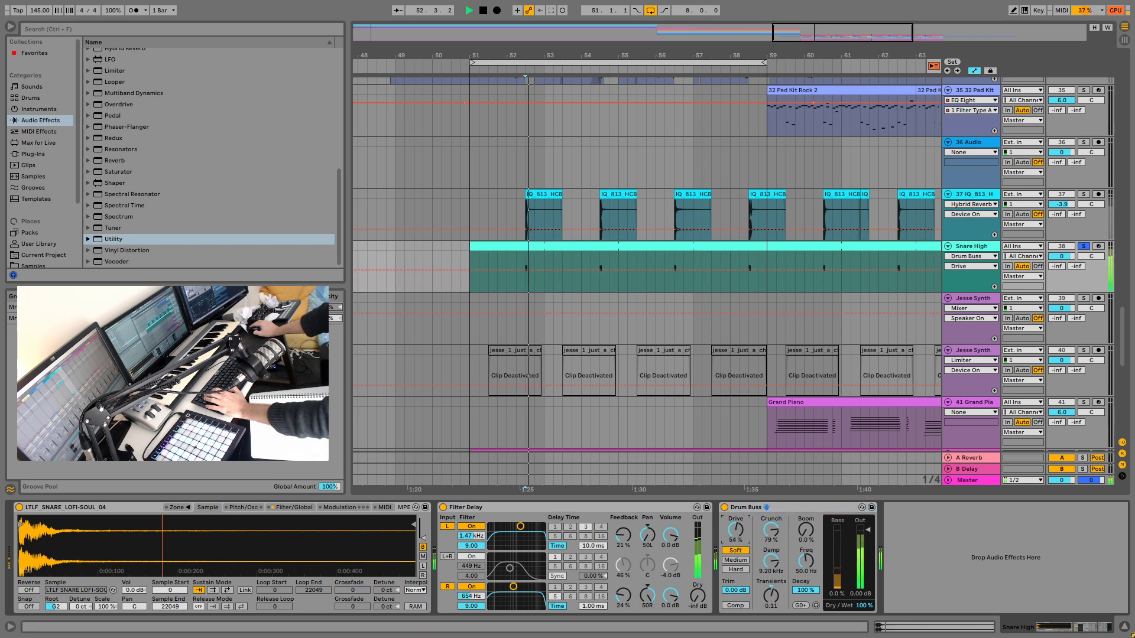
{"action": "key", "text": "space"}
{"action": "left_click", "coordinate": [1084, 246]}
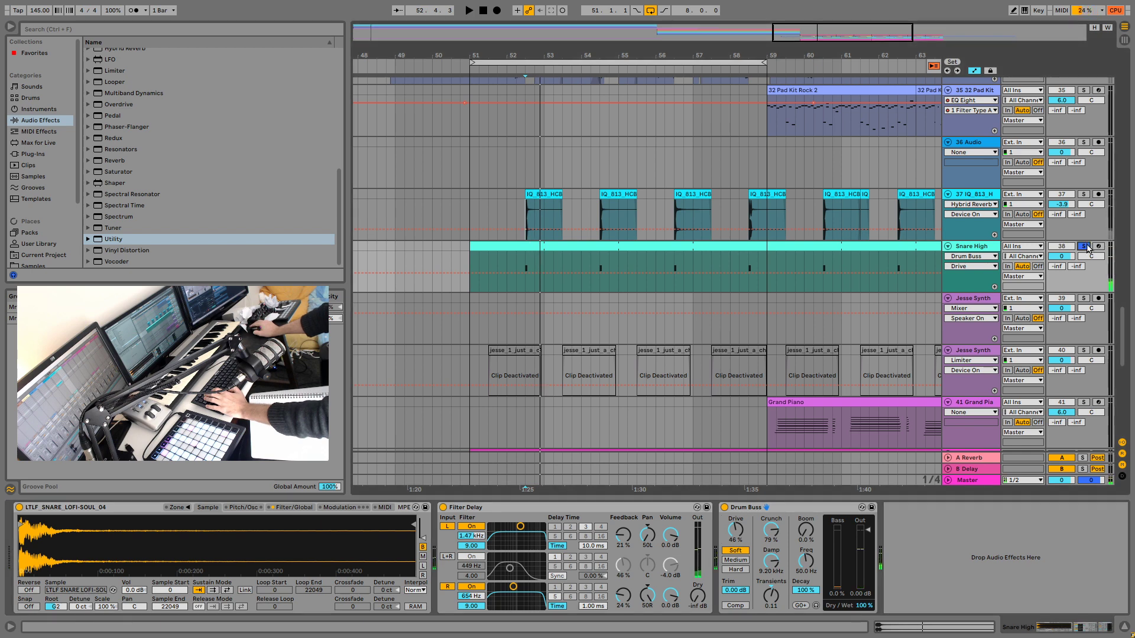
{"action": "key", "text": "space"}
{"action": "key", "text": "space"}
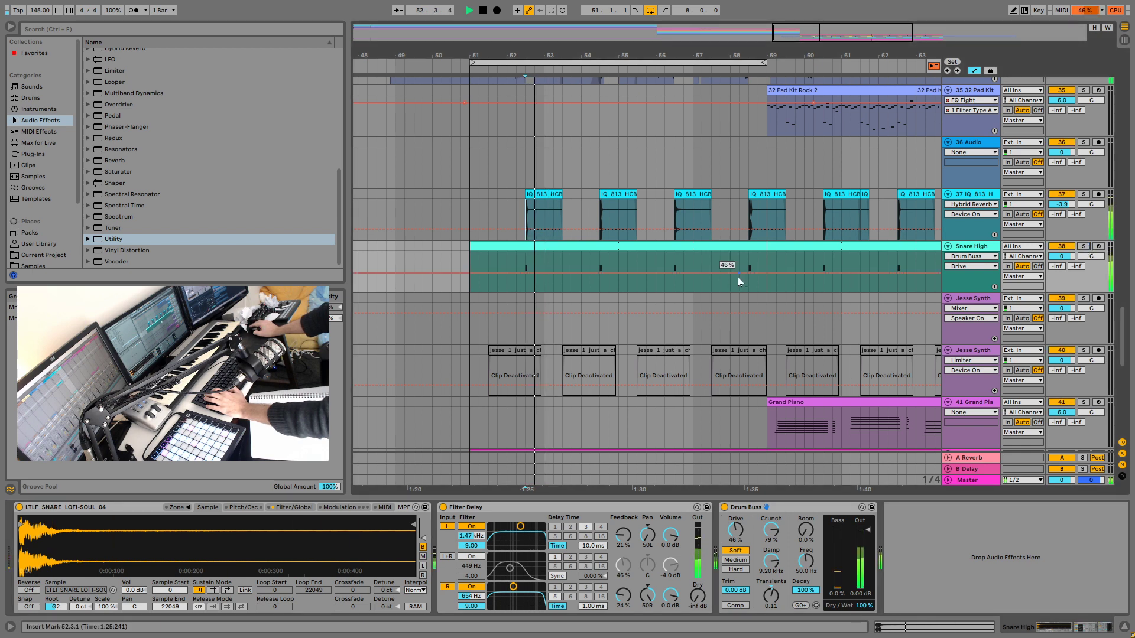
Step: Delete the first clap's tail from 52.4.1, add a fade-out across the whole remaining clip, and play it back
{"action": "left_click", "coordinate": [543, 216]}
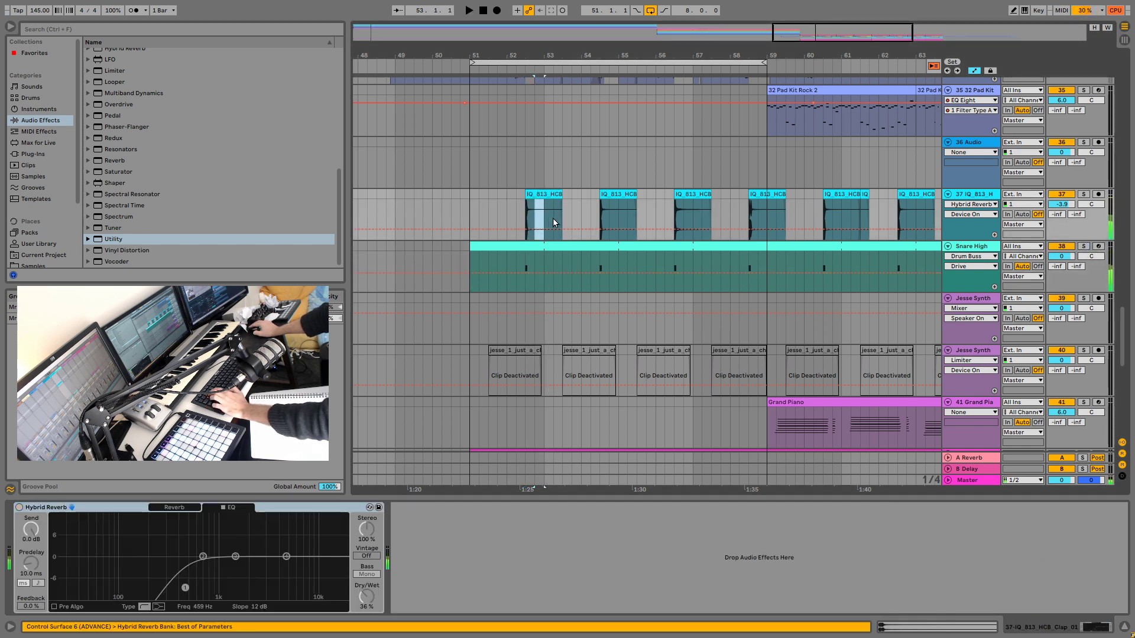
{"action": "left_click_drag", "start_coordinate": [554, 222], "coordinate": [571, 216]}
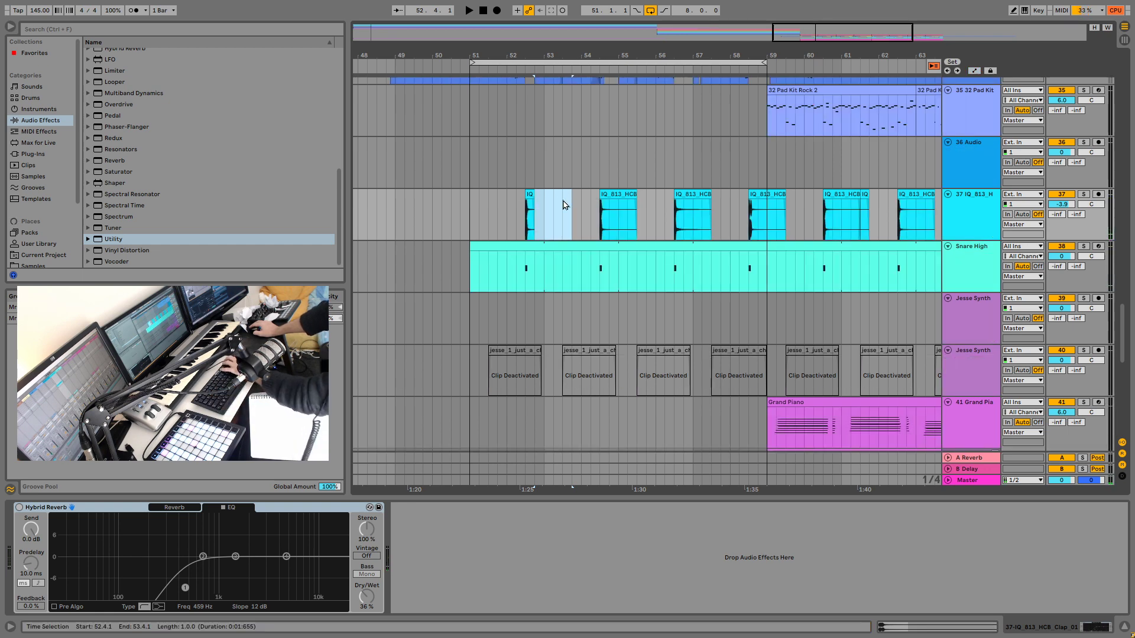
{"action": "left_click", "coordinate": [531, 213]}
{"action": "key", "text": "z"}
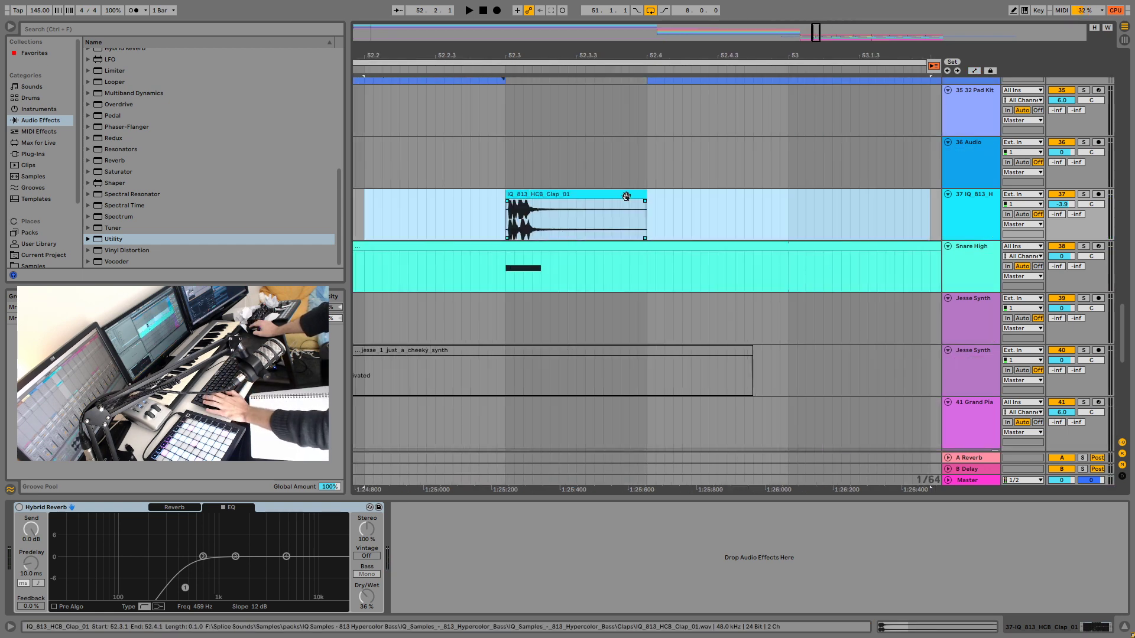
{"action": "left_click_drag", "start_coordinate": [647, 202], "coordinate": [501, 208]}
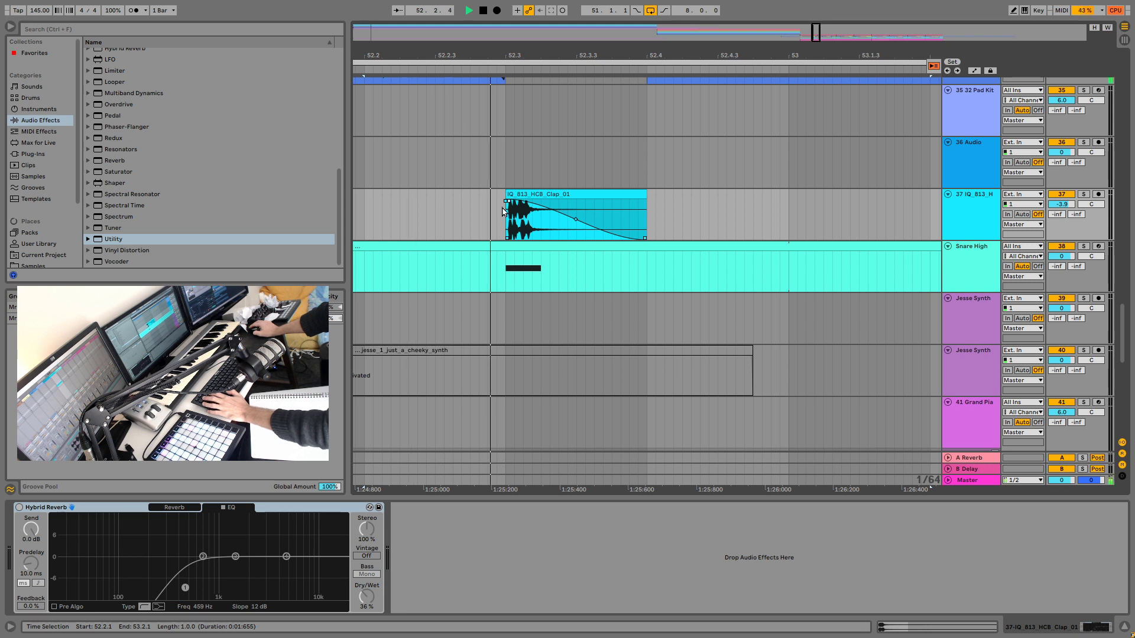
{"action": "key", "text": "space"}
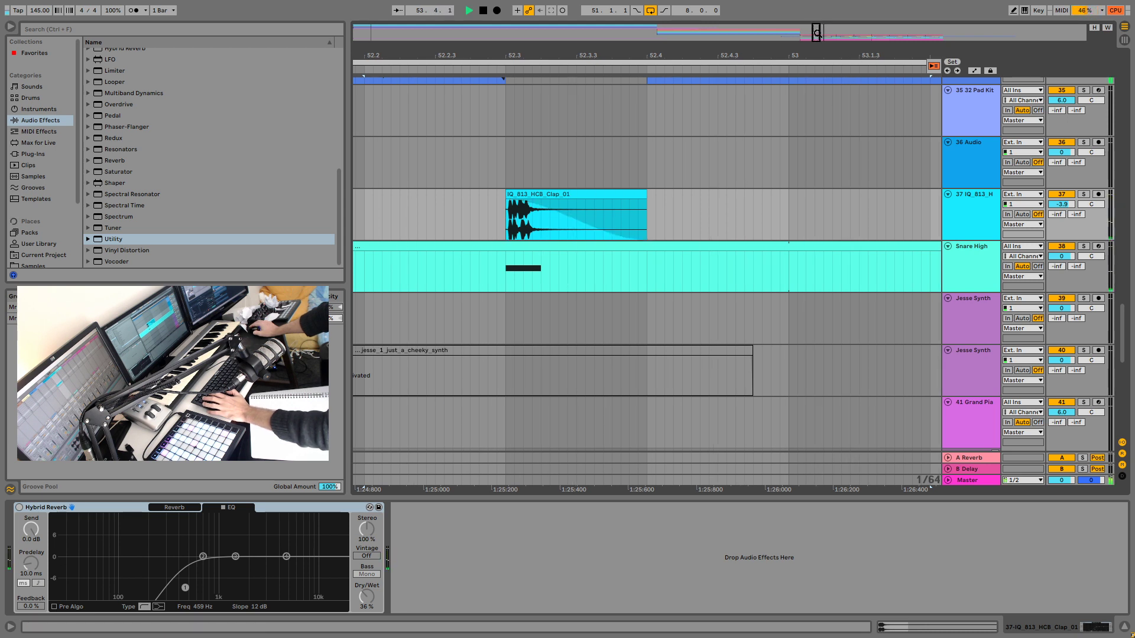
Step: Delete all the other clap clips from 54.3.1 to 67.1.1, keeping only the faded first clap
{"action": "left_click_drag", "start_coordinate": [816, 33], "coordinate": [814, 89]}
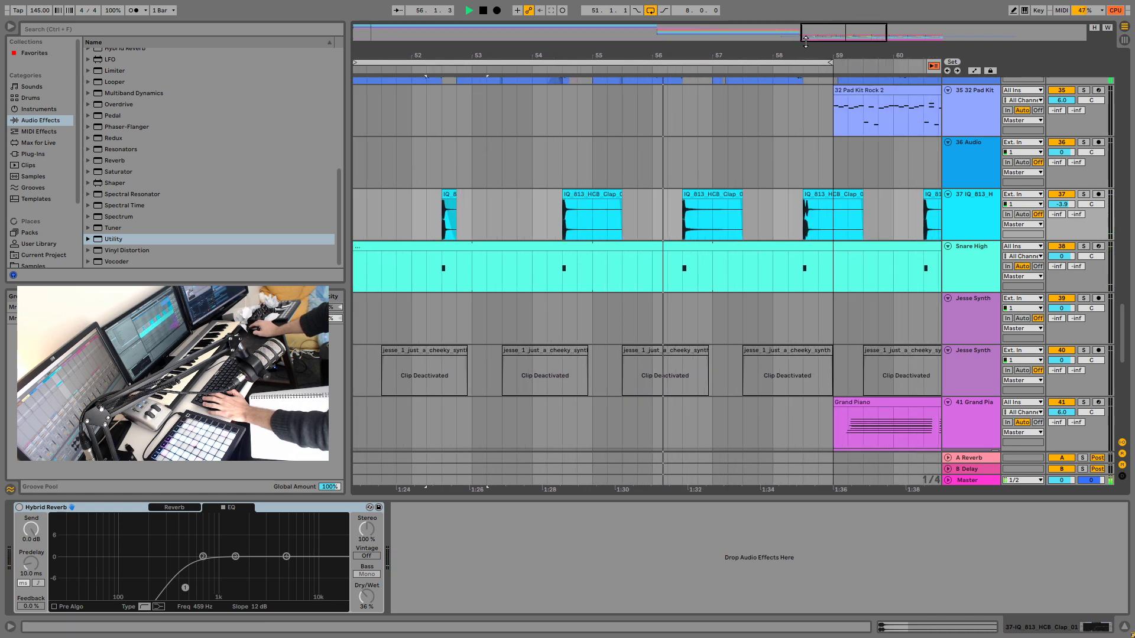
{"action": "left_click_drag", "start_coordinate": [828, 42], "coordinate": [827, 38]}
{"action": "left_click_drag", "start_coordinate": [828, 33], "coordinate": [827, 25]}
{"action": "key", "text": "minus"}
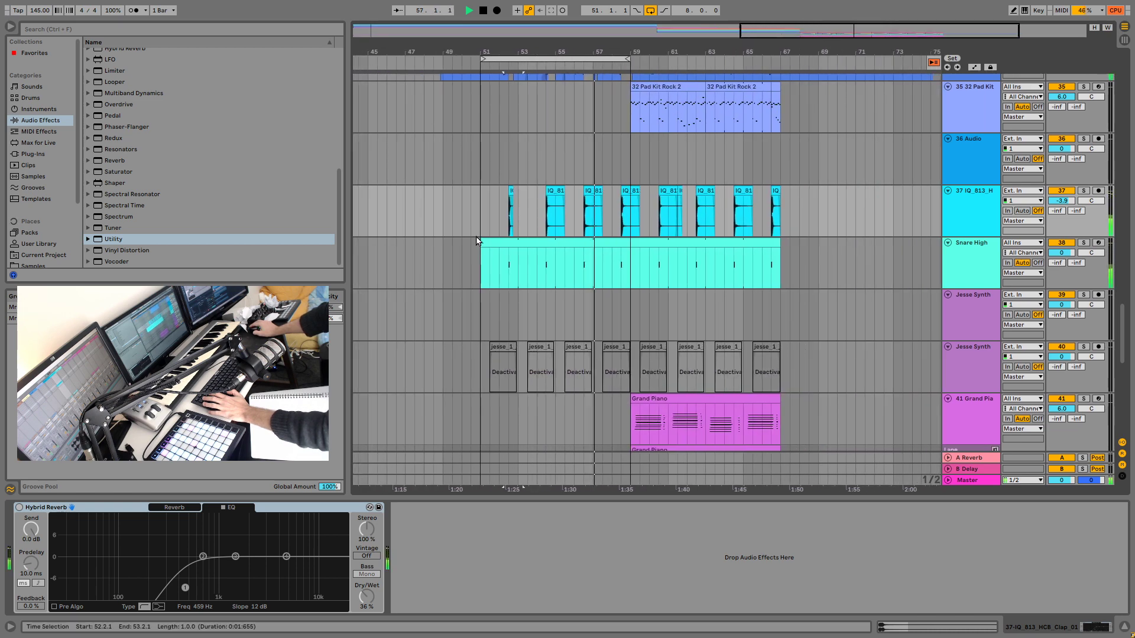
{"action": "left_click", "coordinate": [557, 190]}
{"action": "left_click", "coordinate": [782, 189], "text": "shift"}
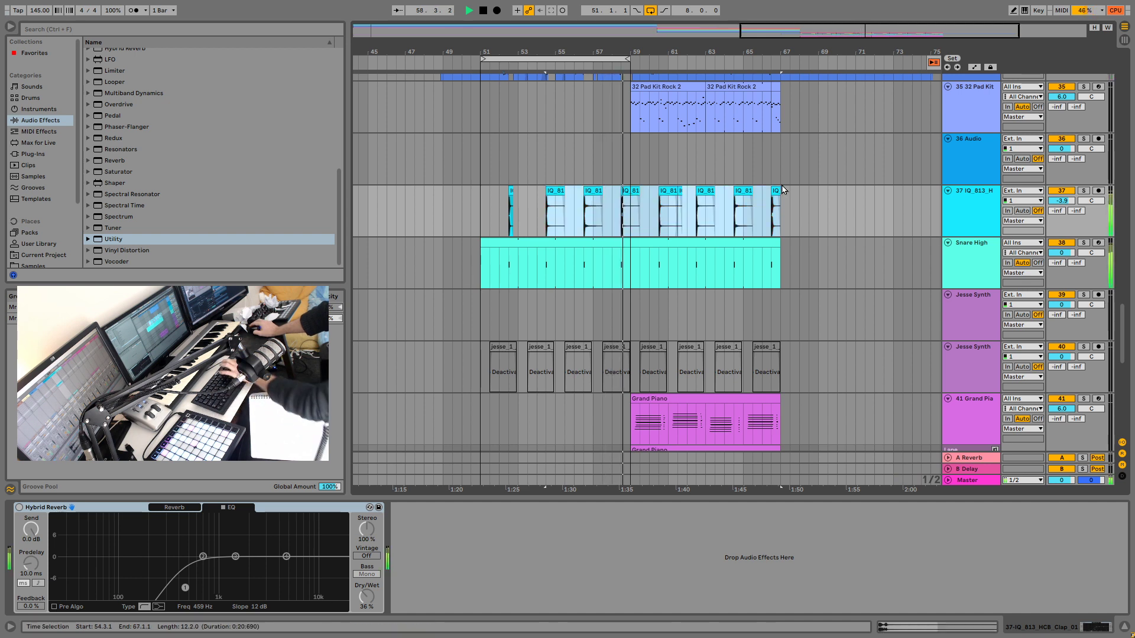
{"action": "key", "text": "Delete"}
Step: Duplicate the two-bar clap section from 51.1.1 to 53.1.1 three times so the claps run to bar 59
{"action": "left_click", "coordinate": [482, 229]}
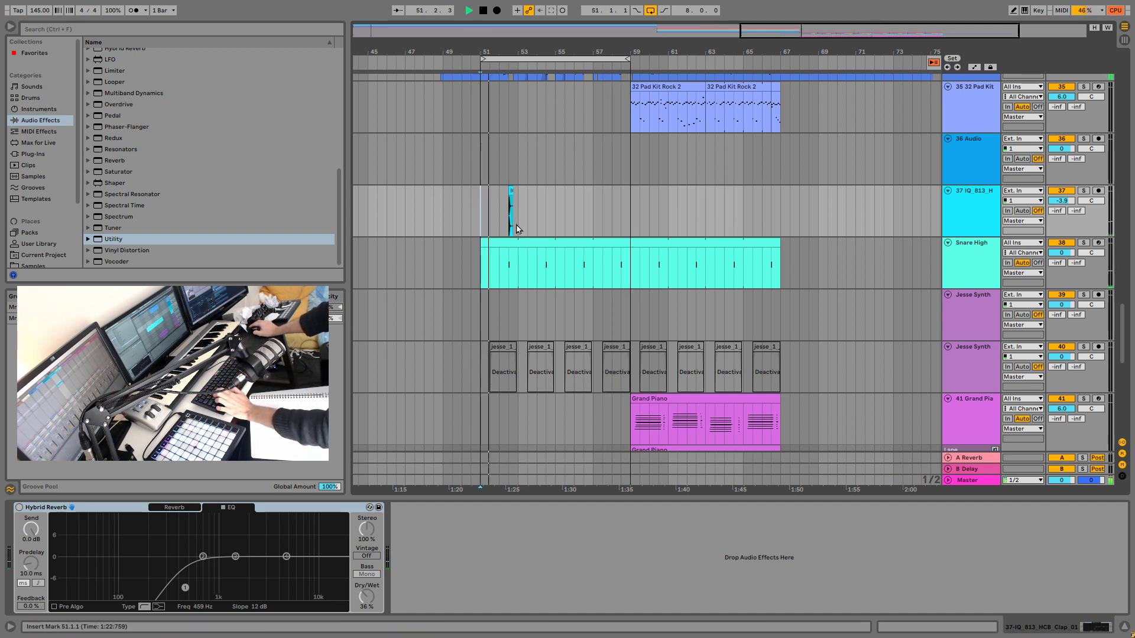
{"action": "left_click", "coordinate": [518, 230], "text": "shift"}
{"action": "key", "text": "ctrl+d"}
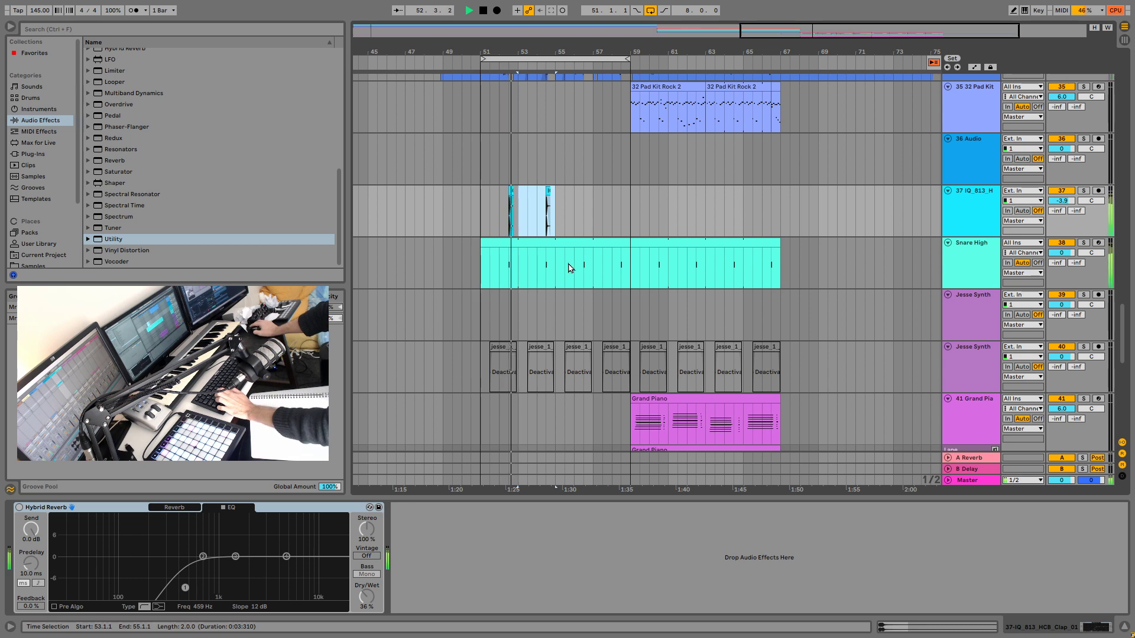
{"action": "key", "text": "ctrl+d"}
{"action": "key", "text": "ctrl+d"}
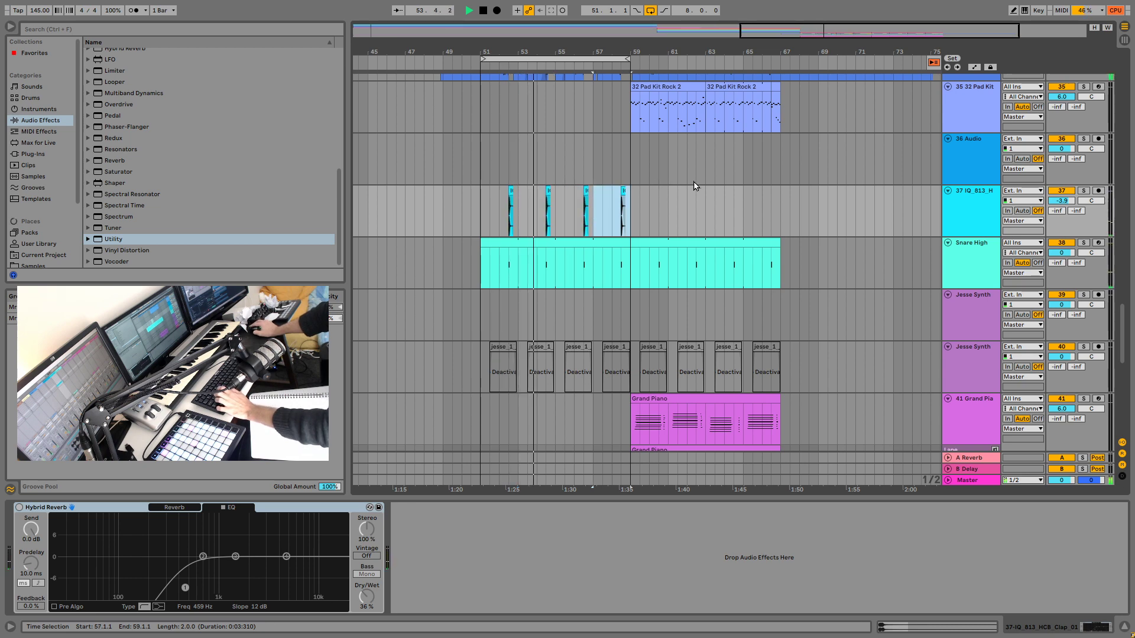
Step: Show the lower Arp's Hybrid Reverb Dry/Wet automation and draw a drop to 0% from 52.3.1 to bar 53
{"action": "scroll", "coordinate": [717, 203], "scroll_direction": "down", "scroll_amount": 10}
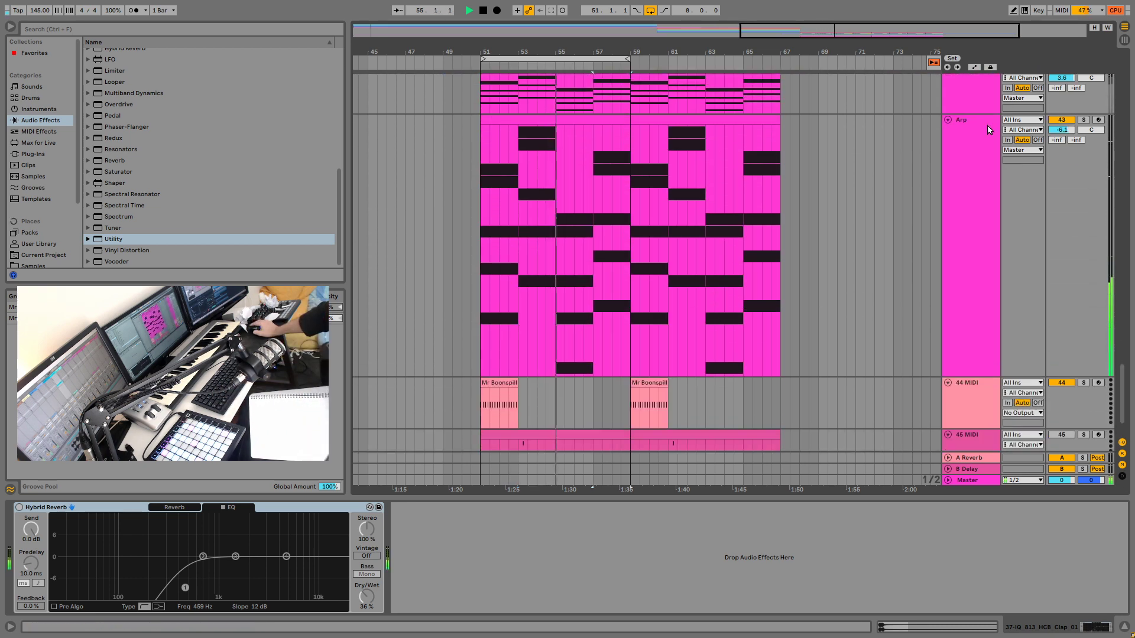
{"action": "left_click", "coordinate": [987, 126]}
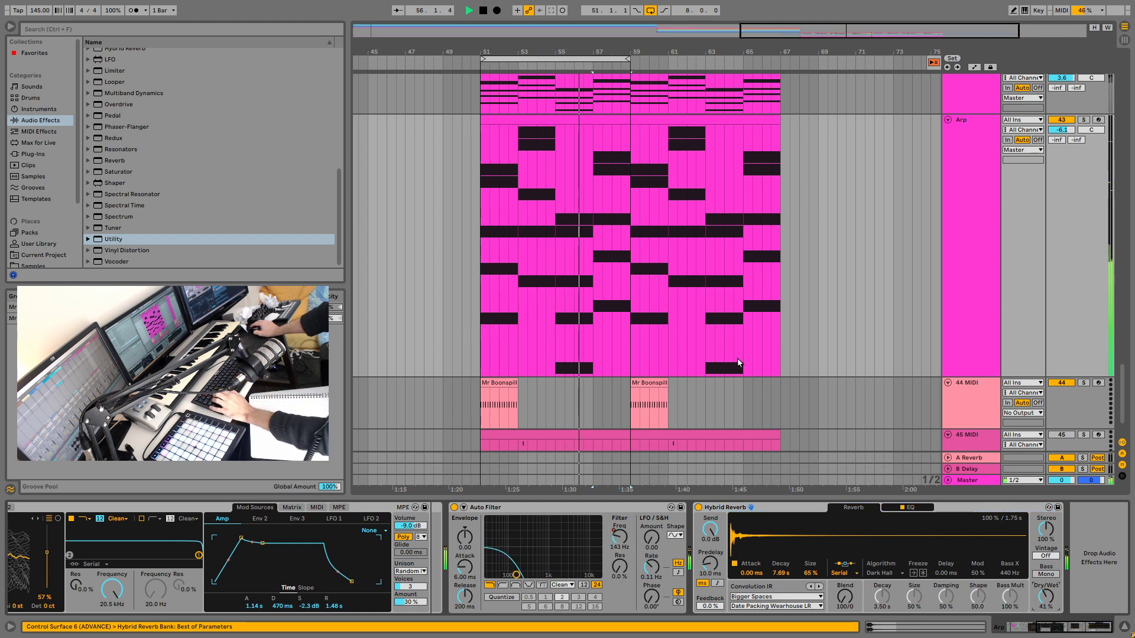
{"action": "key", "text": "a"}
{"action": "left_click", "coordinate": [509, 159]}
{"action": "key", "text": "space"}
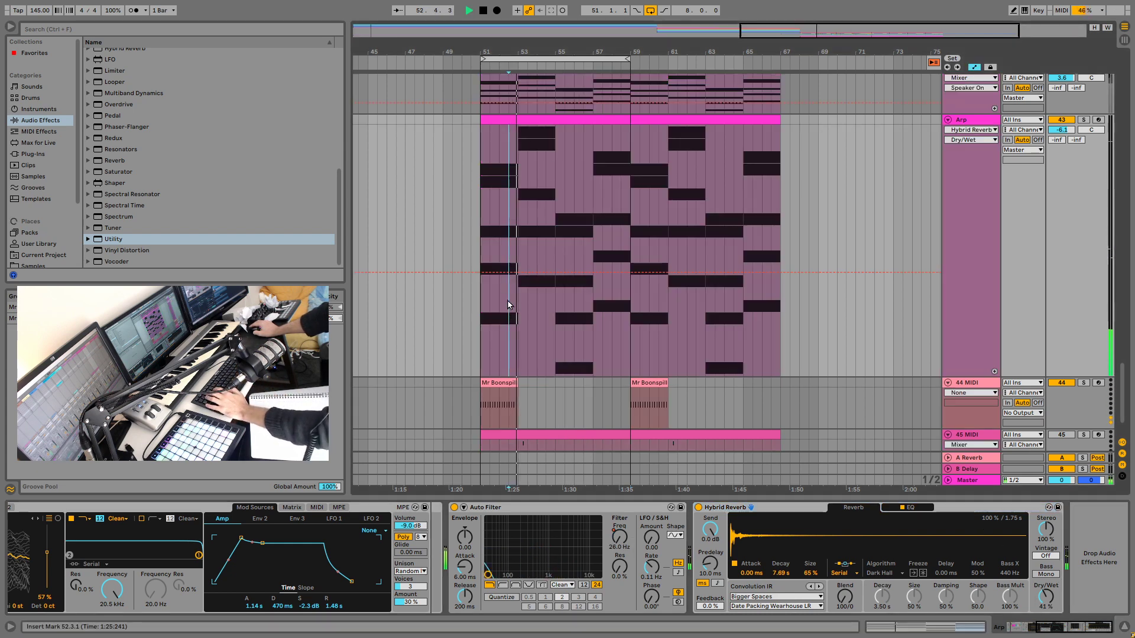
{"action": "key", "text": "space"}
{"action": "key", "text": "b"}
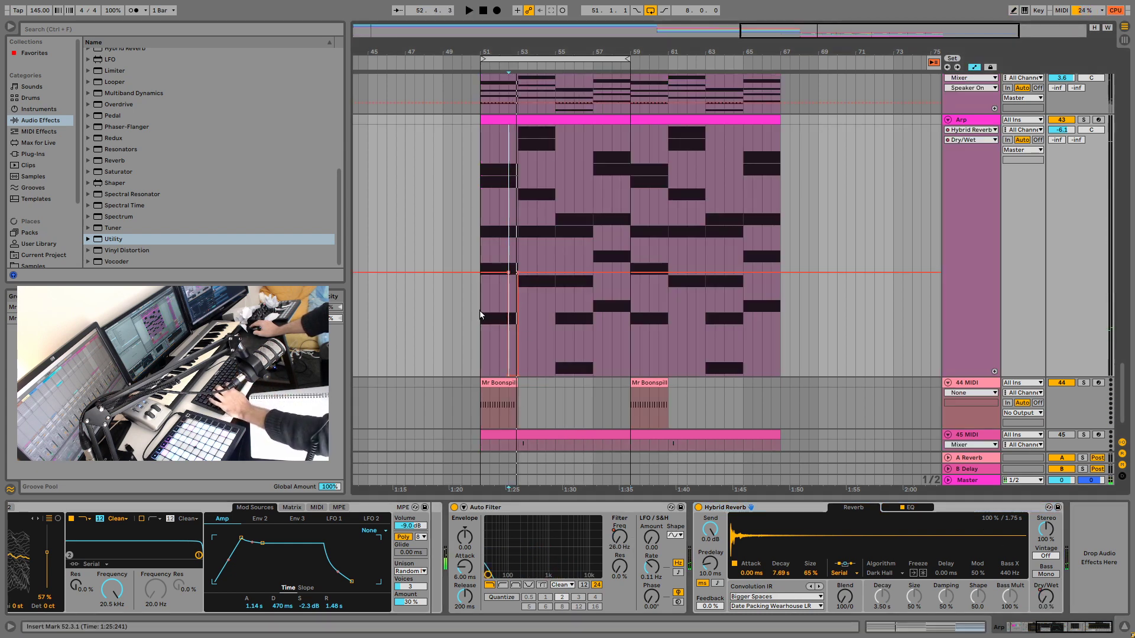
{"action": "key", "text": "space"}
Step: Duplicate the lower Arp's Dry/Wet automation from bars 51 to 53 seven times, filling the section up to bar 67
{"action": "left_click_drag", "start_coordinate": [480, 239], "coordinate": [518, 238]}
{"action": "key", "text": "ctrl+d"}
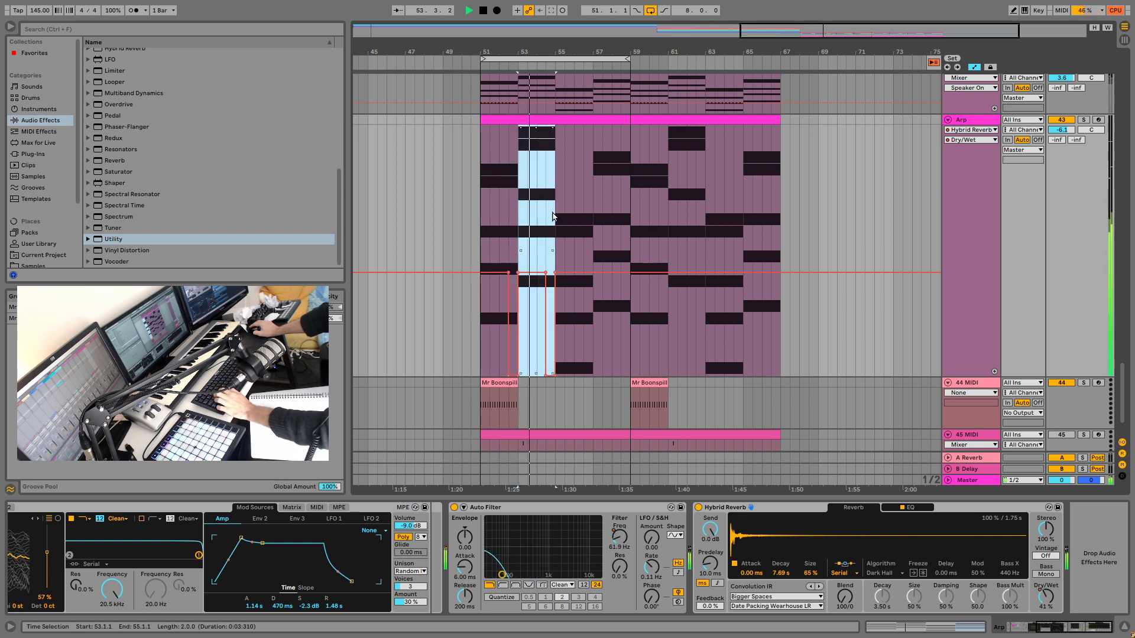
{"action": "key", "text": "ctrl+d"}
{"action": "key", "text": "ctrl+d"}
{"action": "key", "text": "ctrl+d"}
{"action": "key", "text": "ctrl+d"}
{"action": "key", "text": "ctrl+d"}
{"action": "key", "text": "ctrl+d"}
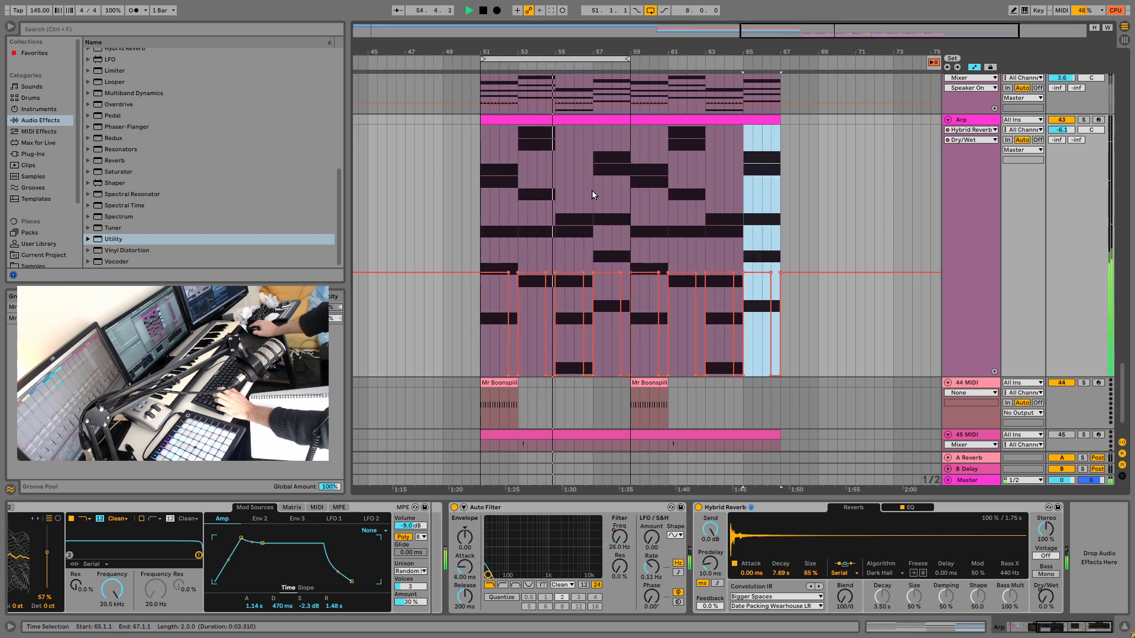
Step: Select the Kick Sub's clip from bar 51 to 59 and show the track's Instrument Rack devices
{"action": "scroll", "coordinate": [747, 301], "scroll_direction": "up", "scroll_amount": 15}
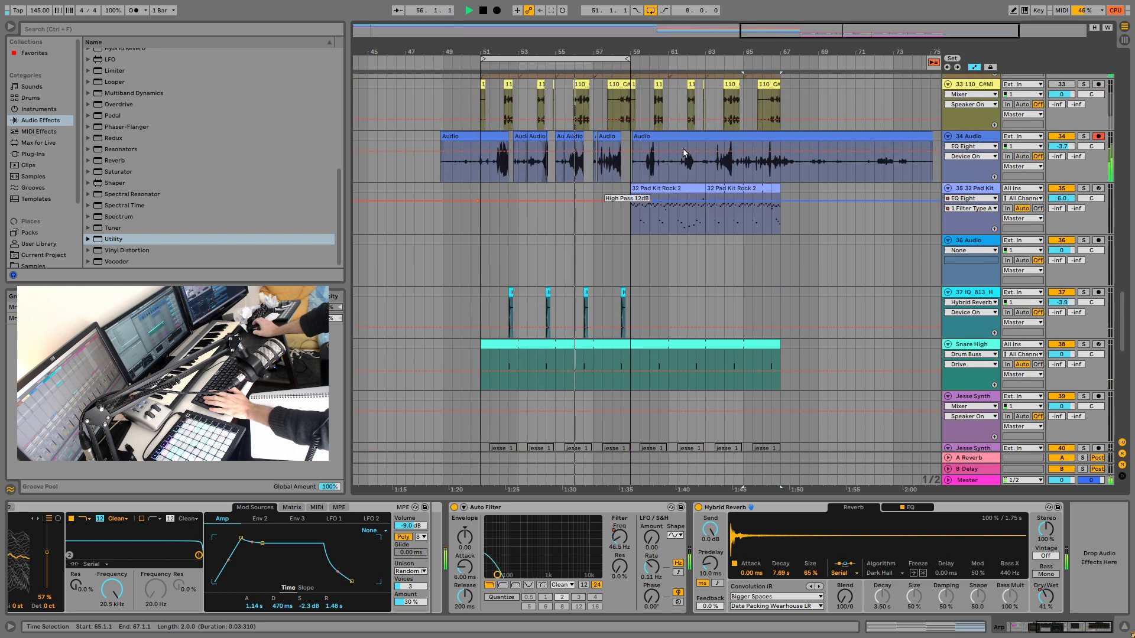
{"action": "scroll", "coordinate": [683, 152], "scroll_direction": "up", "scroll_amount": 3}
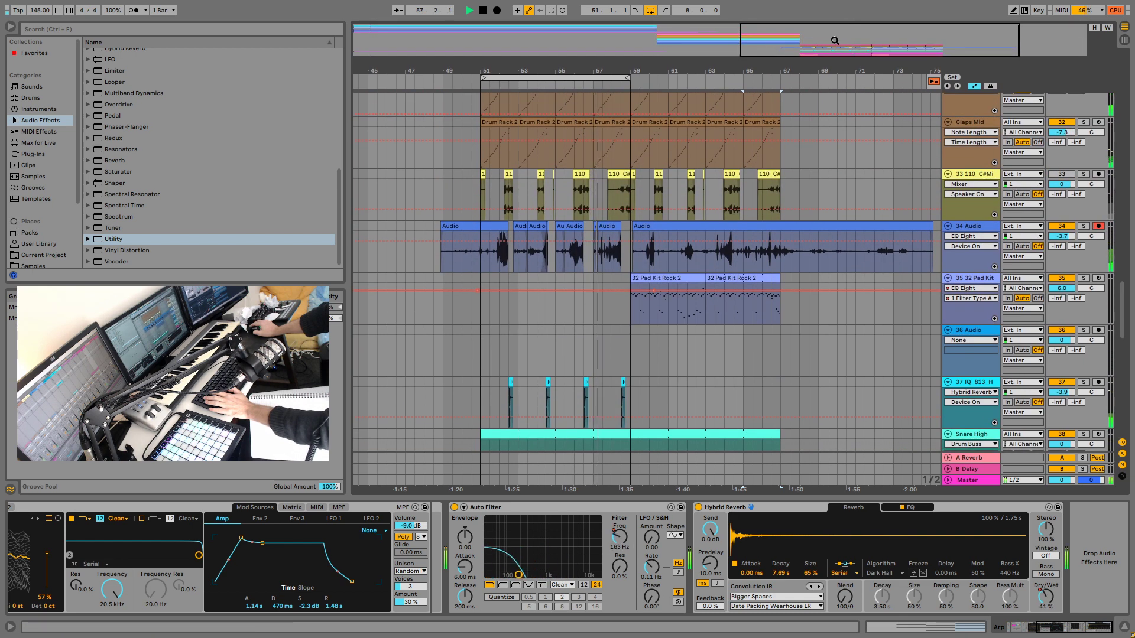
{"action": "left_click_drag", "start_coordinate": [834, 40], "coordinate": [545, 314]}
{"action": "scroll", "coordinate": [545, 315], "scroll_direction": "down", "scroll_amount": 7}
{"action": "scroll", "coordinate": [555, 280], "scroll_direction": "up", "scroll_amount": 2}
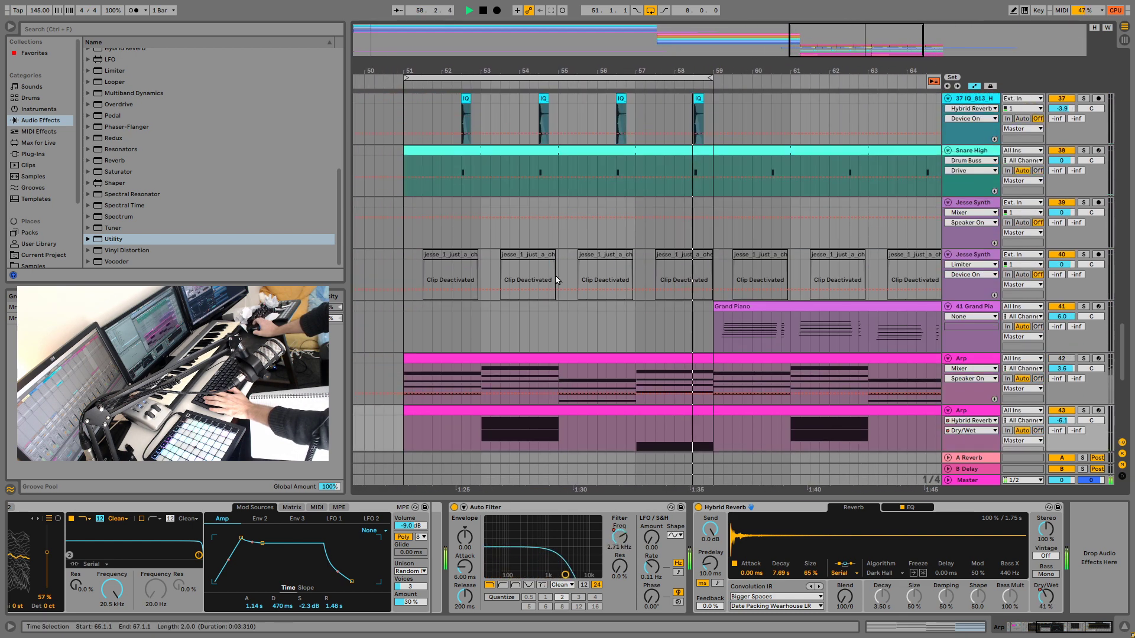
{"action": "scroll", "coordinate": [616, 296], "scroll_direction": "down", "scroll_amount": 5}
{"action": "scroll", "coordinate": [637, 253], "scroll_direction": "up", "scroll_amount": 12}
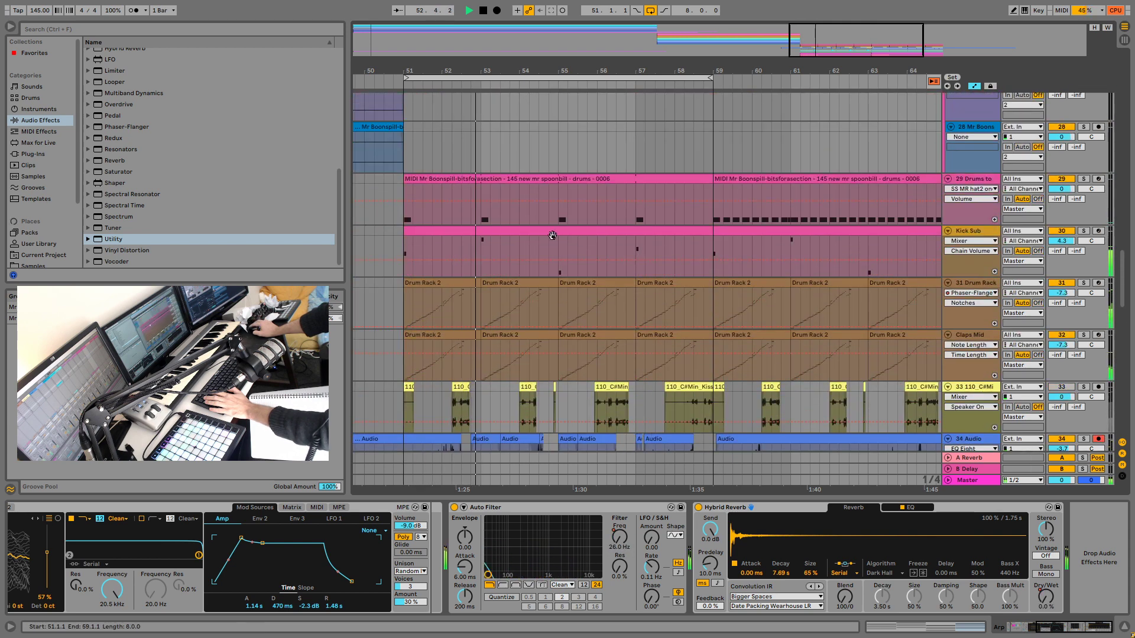
{"action": "double_click", "coordinate": [563, 240]}
{"action": "key", "text": "space"}
{"action": "key", "text": "space"}
{"action": "double_click", "coordinate": [970, 217]}
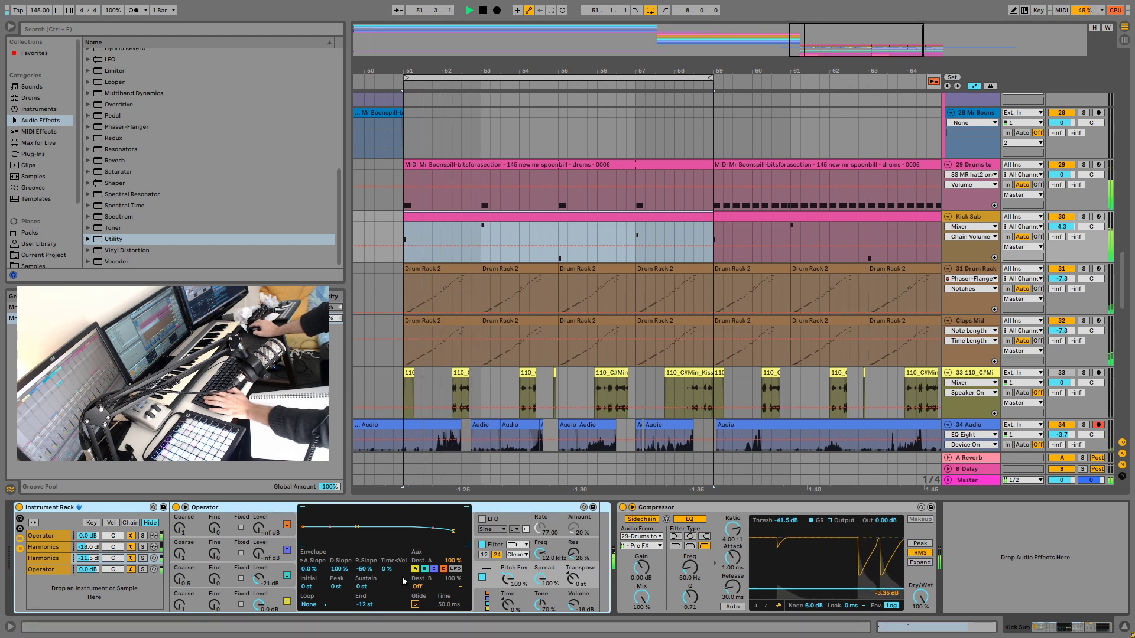
Step: Solo the Kick Sub track, play it on its own, and unsolo it to compare with the full mix
{"action": "left_click", "coordinate": [1082, 217]}
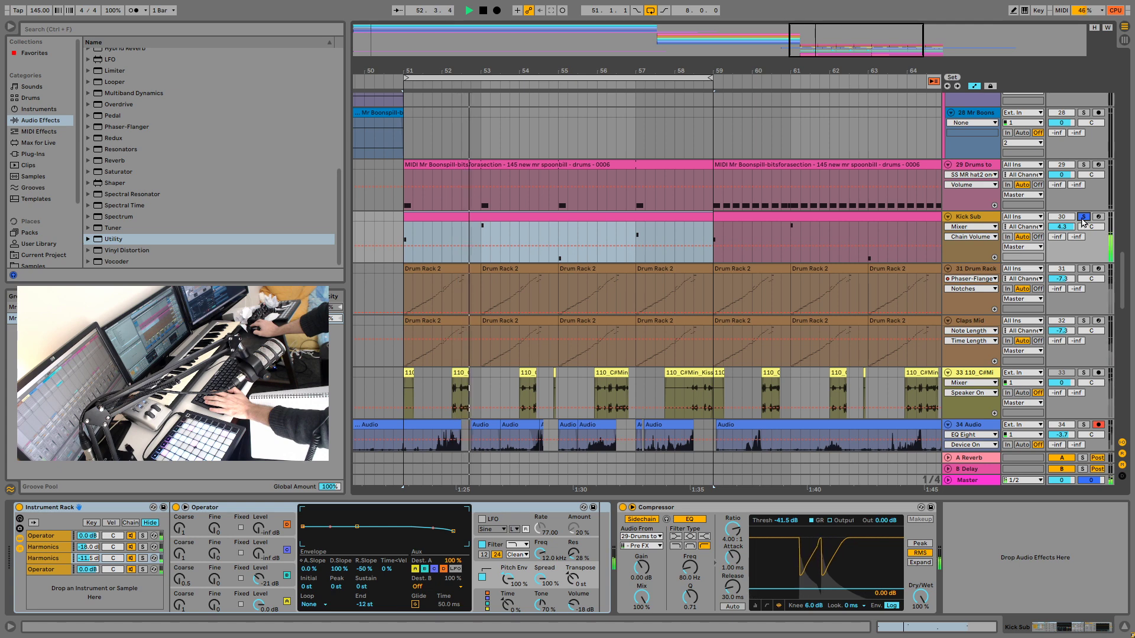
{"action": "key", "text": "space"}
{"action": "key", "text": "space"}
{"action": "left_click", "coordinate": [462, 234]}
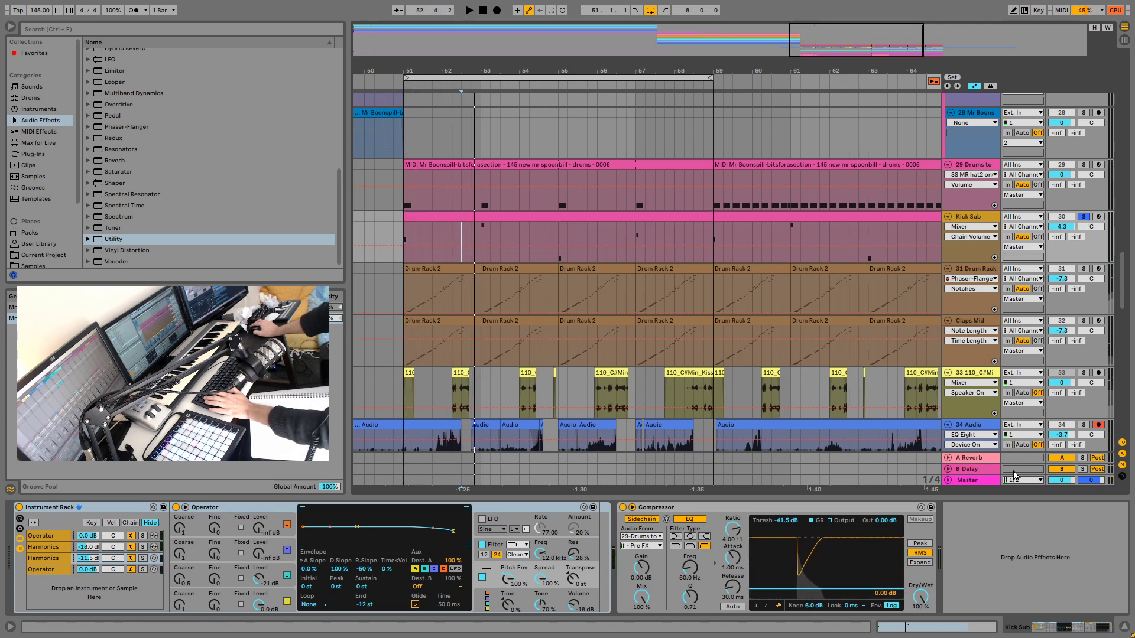
{"action": "left_click", "coordinate": [1083, 217]}
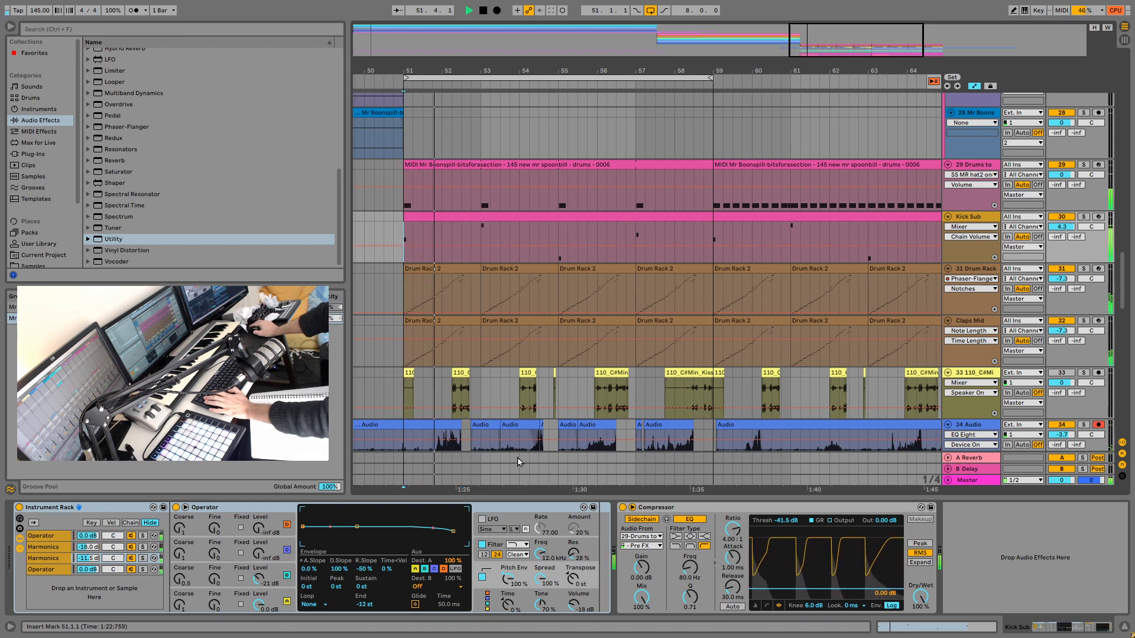
Step: Show the Kick Sub rack's macros, map the Operator's Volume to Macro 1, and copy its value to the sibling chains
{"action": "left_click", "coordinate": [577, 607]}
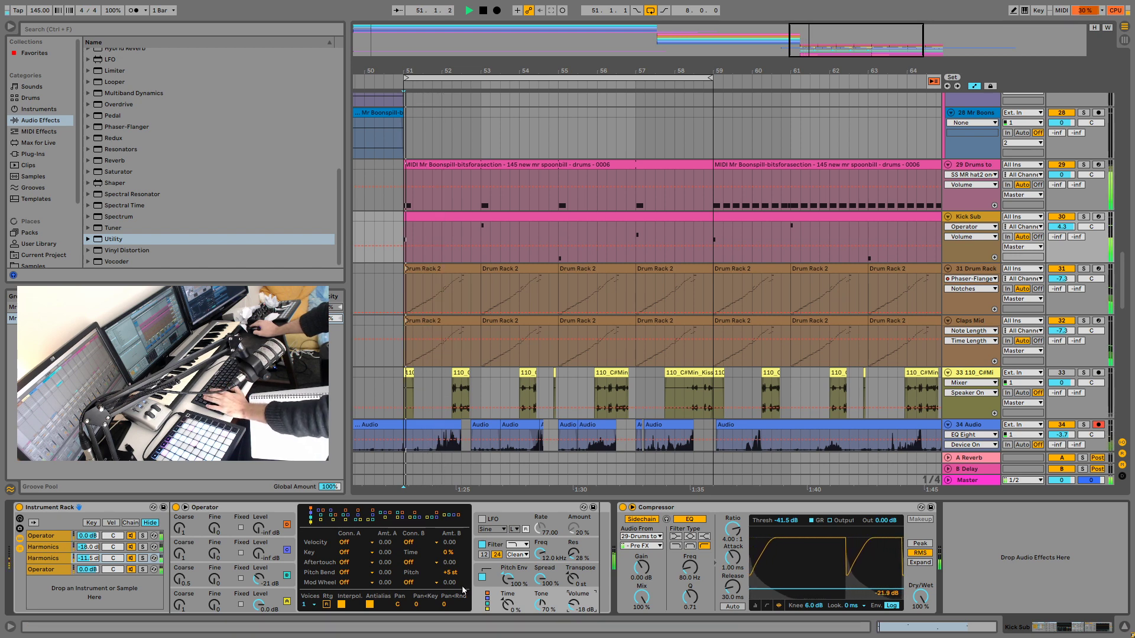
{"action": "left_click", "coordinate": [21, 520]}
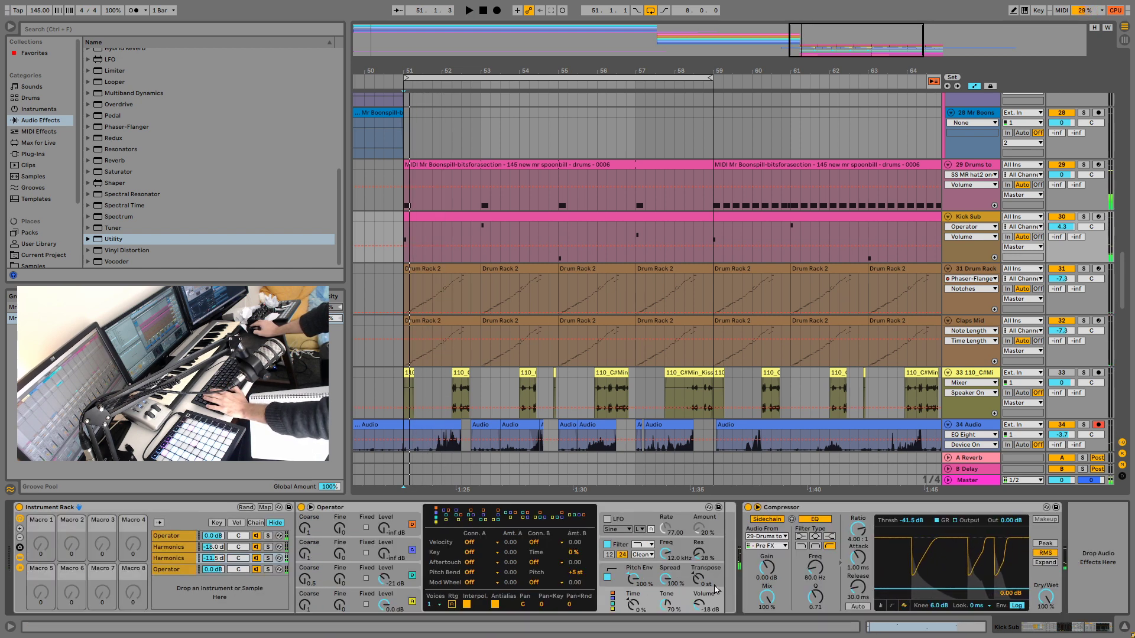
{"action": "right_click", "coordinate": [704, 600]}
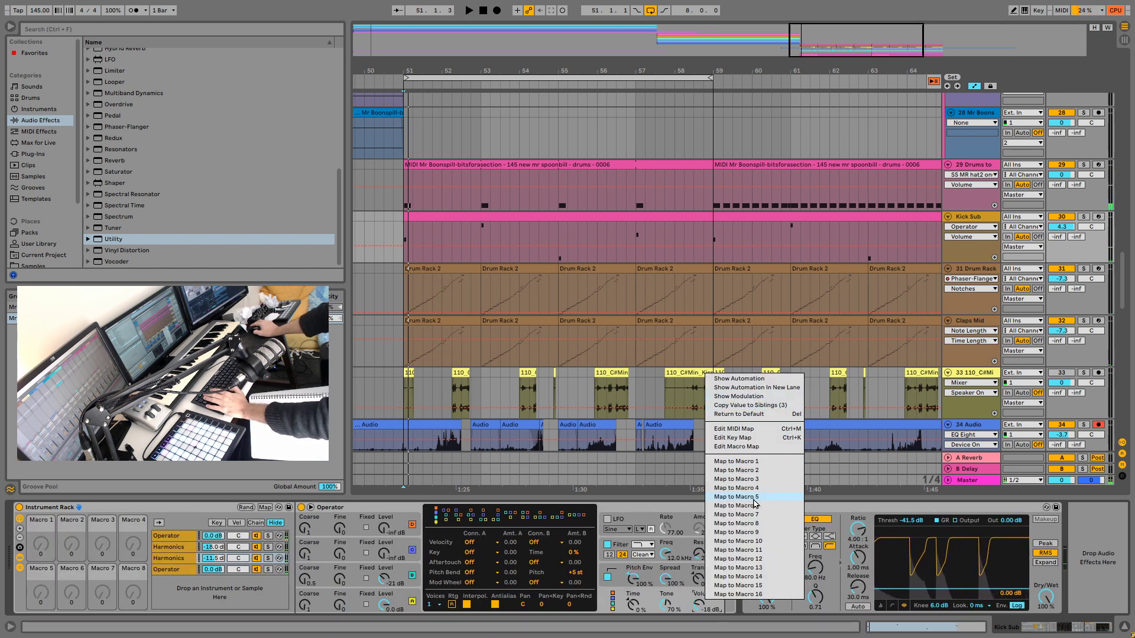
{"action": "left_click", "coordinate": [751, 462]}
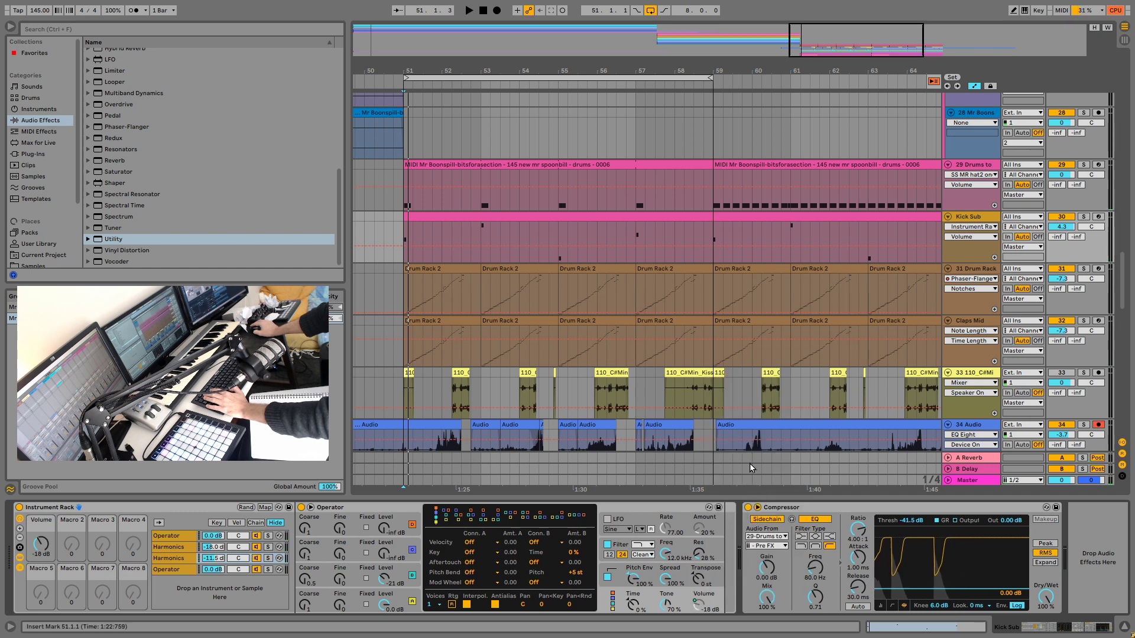
{"action": "right_click", "coordinate": [701, 607]}
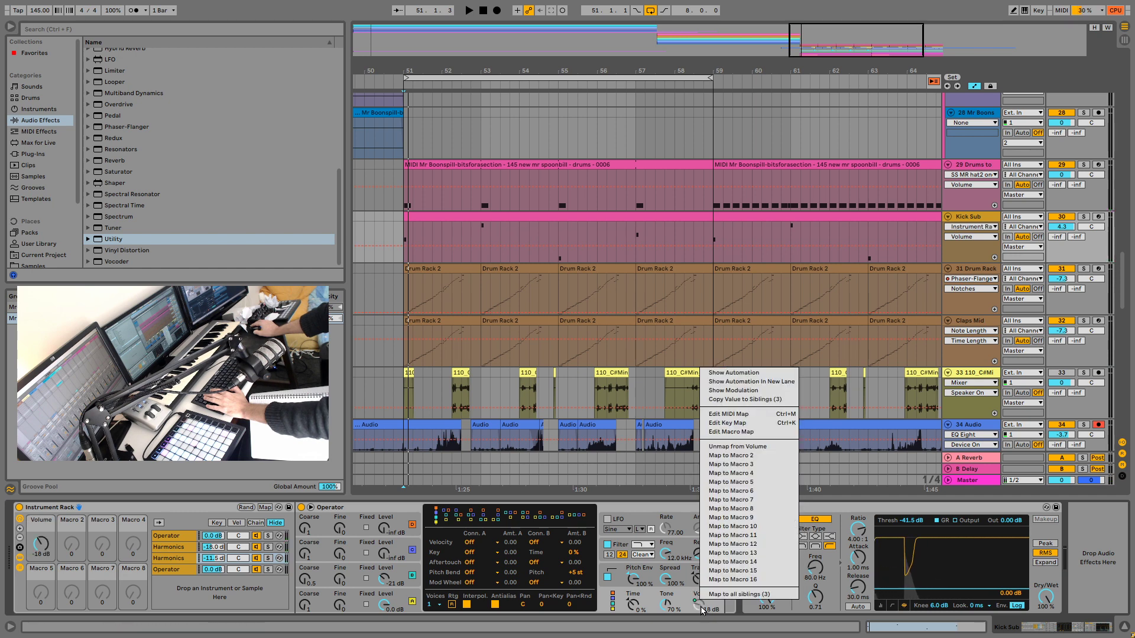
{"action": "left_click", "coordinate": [769, 400]}
Step: Map the Volume of the rack's lower Operator, Harmonics and top Operator chains to the Volume macro
{"action": "left_click", "coordinate": [175, 571]}
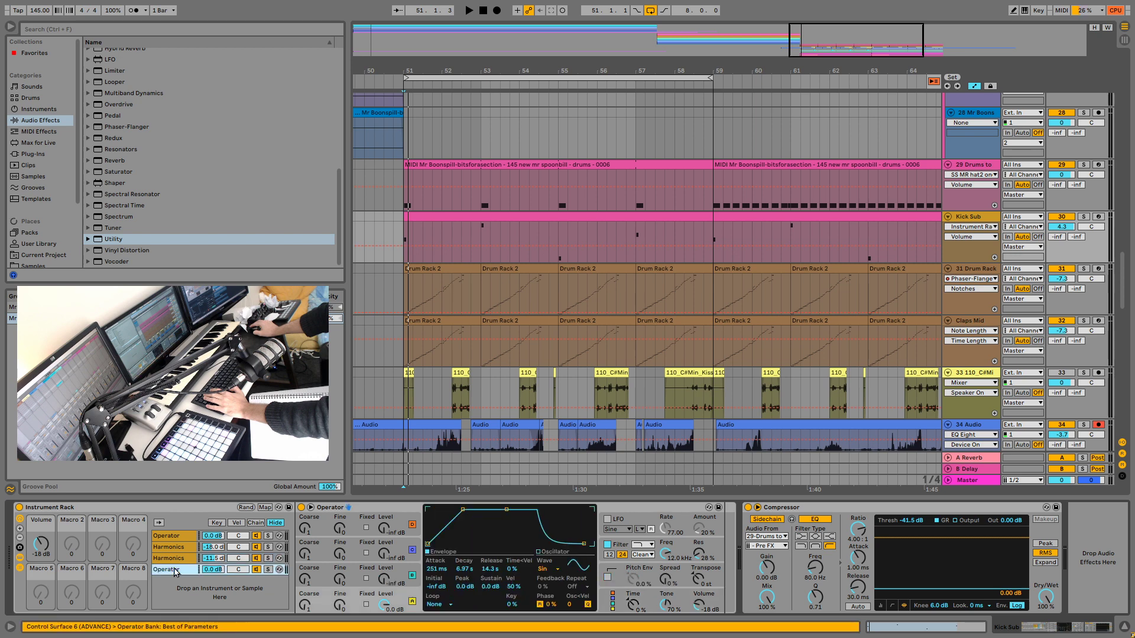
{"action": "right_click", "coordinate": [695, 609]}
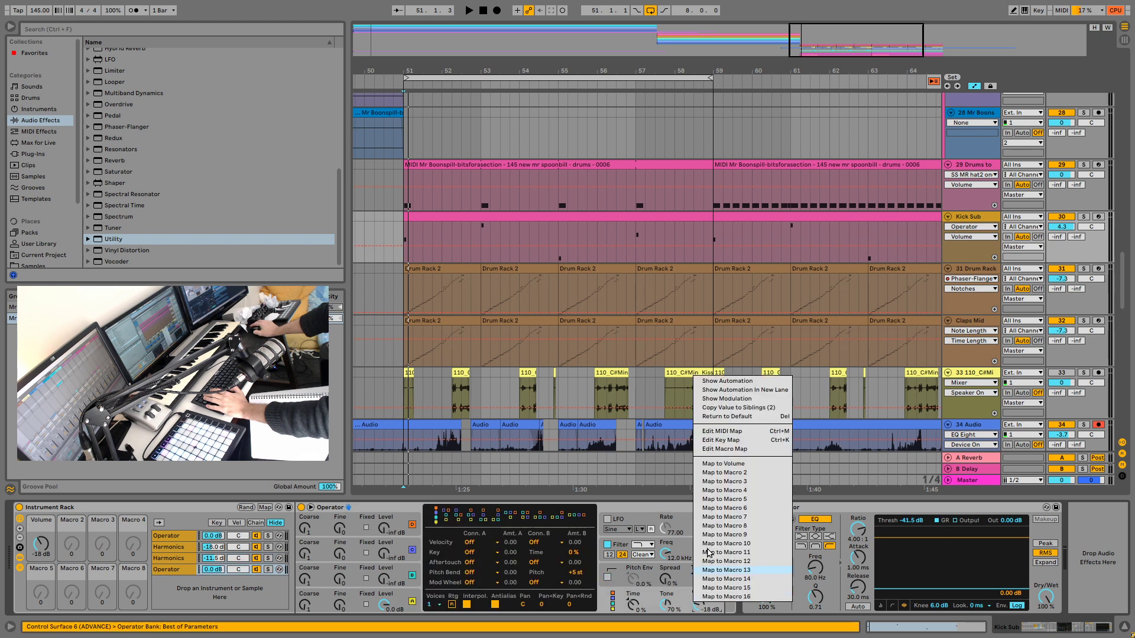
{"action": "left_click", "coordinate": [741, 464]}
{"action": "left_click", "coordinate": [176, 555]}
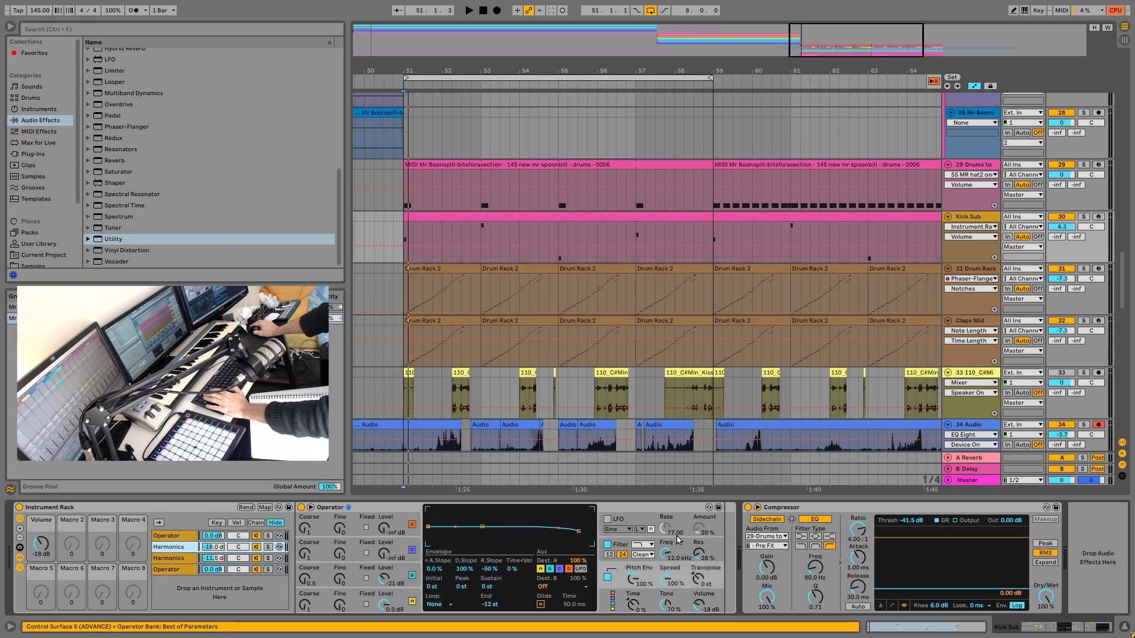
{"action": "right_click", "coordinate": [703, 606]}
{"action": "left_click", "coordinate": [753, 471]}
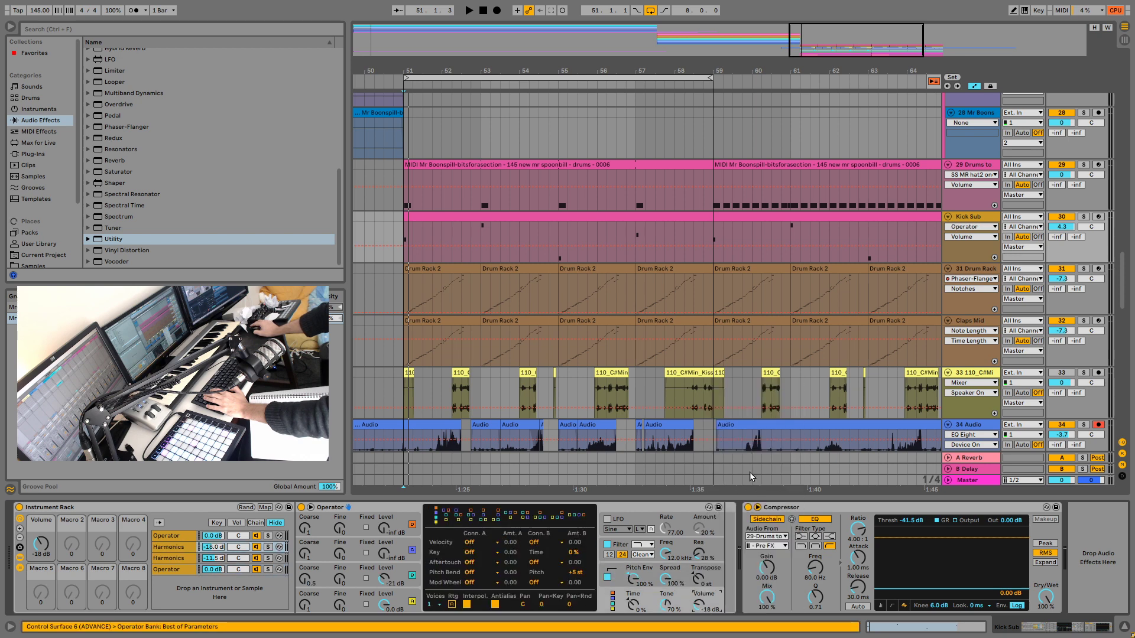
{"action": "left_click", "coordinate": [176, 537]}
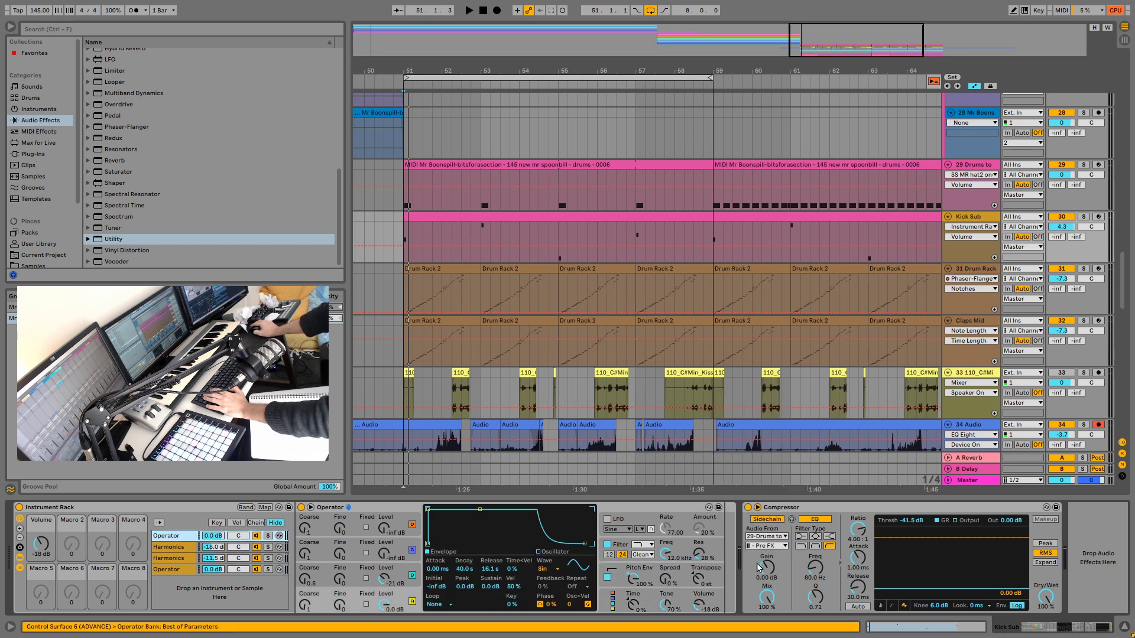
{"action": "right_click", "coordinate": [699, 602]}
{"action": "left_click", "coordinate": [750, 467]}
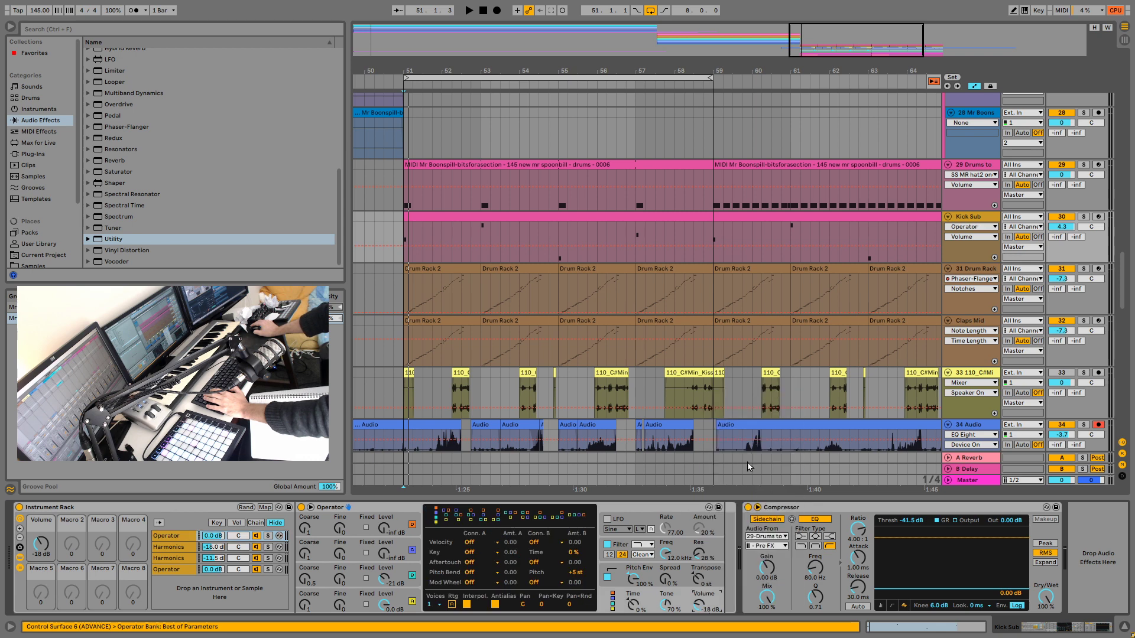
Step: Draw Kick Sub Volume macro automation dropping to -inf dB over the second half of bars 52, 54, 56 and 58
{"action": "key", "text": "space"}
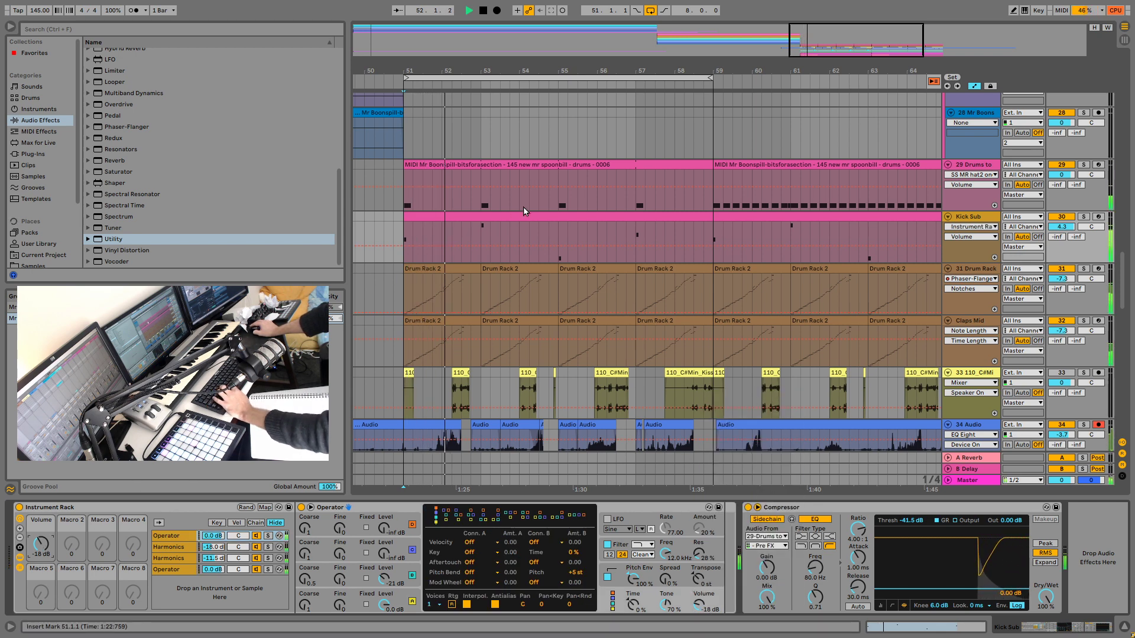
{"action": "key", "text": "b"}
{"action": "left_click_drag", "start_coordinate": [468, 254], "coordinate": [476, 287]}
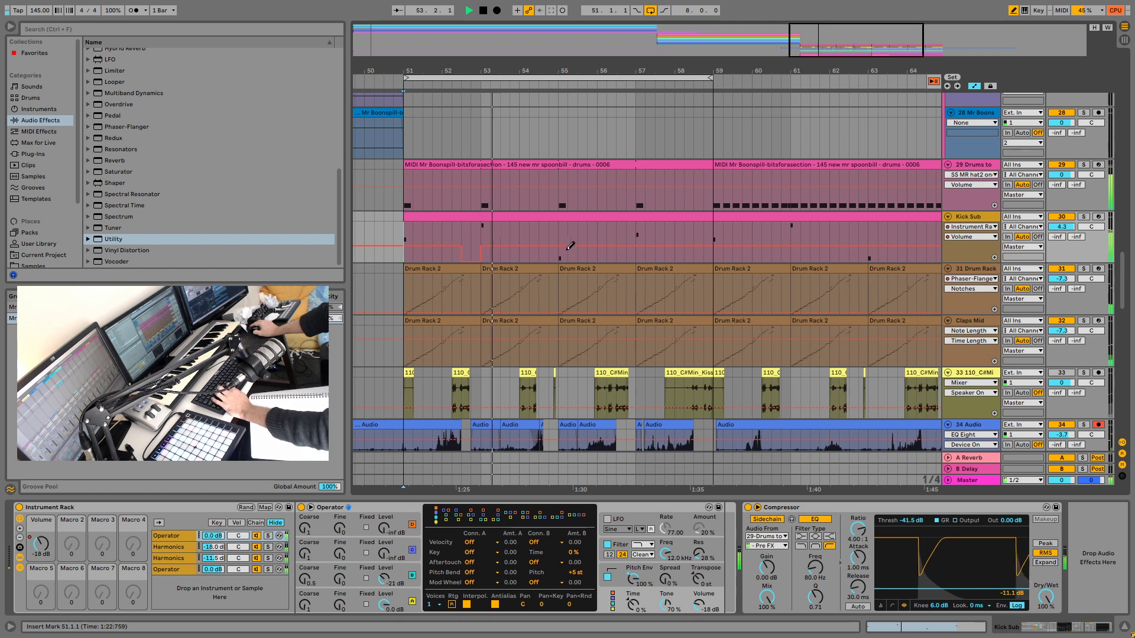
{"action": "left_click_drag", "start_coordinate": [546, 259], "coordinate": [553, 279]}
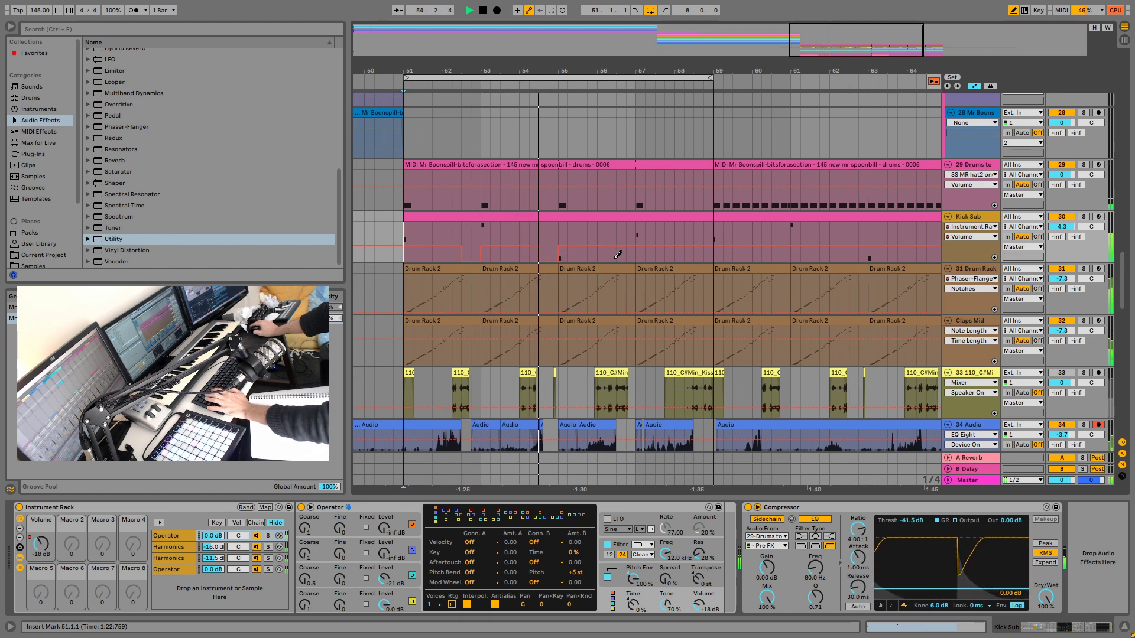
{"action": "mouse_move", "coordinate": [617, 259]}
{"action": "left_mouse_down"}
{"action": "mouse_move", "coordinate": [636, 272]}
{"action": "mouse_move", "coordinate": [713, 259]}
{"action": "left_mouse_up"}
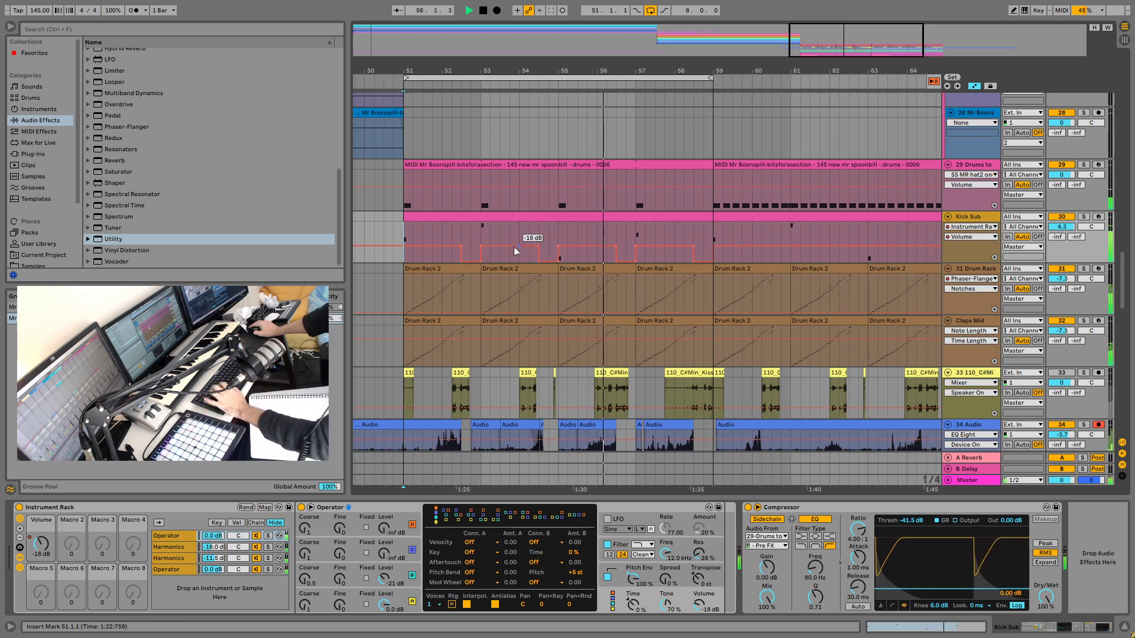
Step: Switch to the Session View, hide the browser, and narrow the track columns until every track fits
{"action": "key", "text": "Tab"}
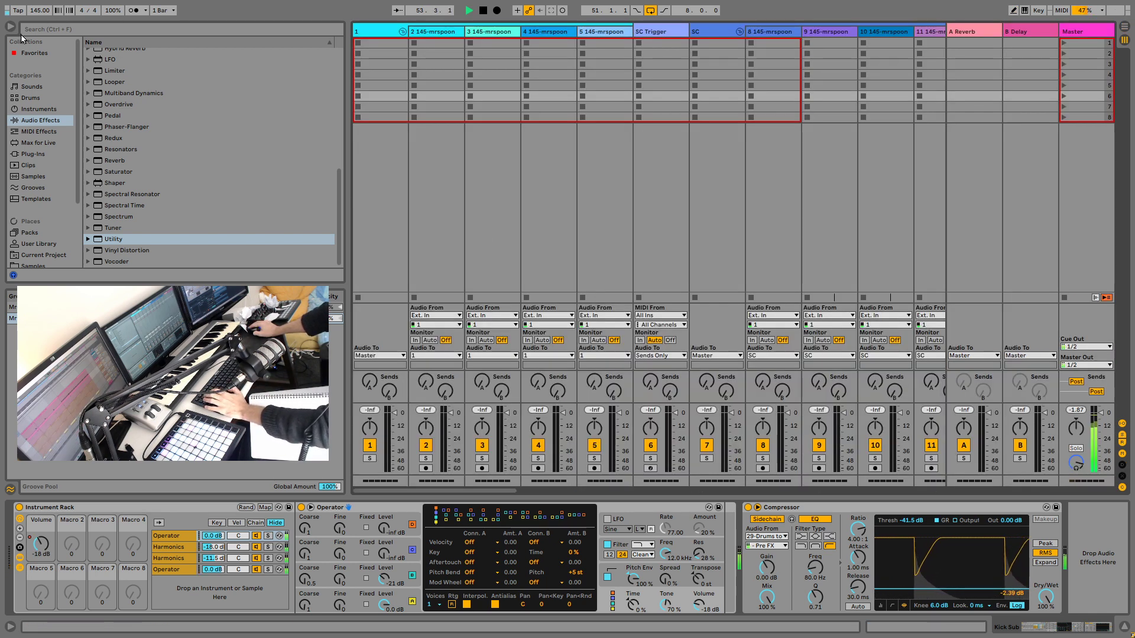
{"action": "key", "text": "ctrl+alt+b"}
{"action": "left_click_drag", "start_coordinate": [523, 31], "coordinate": [435, 32]}
{"action": "left_click_drag", "start_coordinate": [579, 30], "coordinate": [499, 44]}
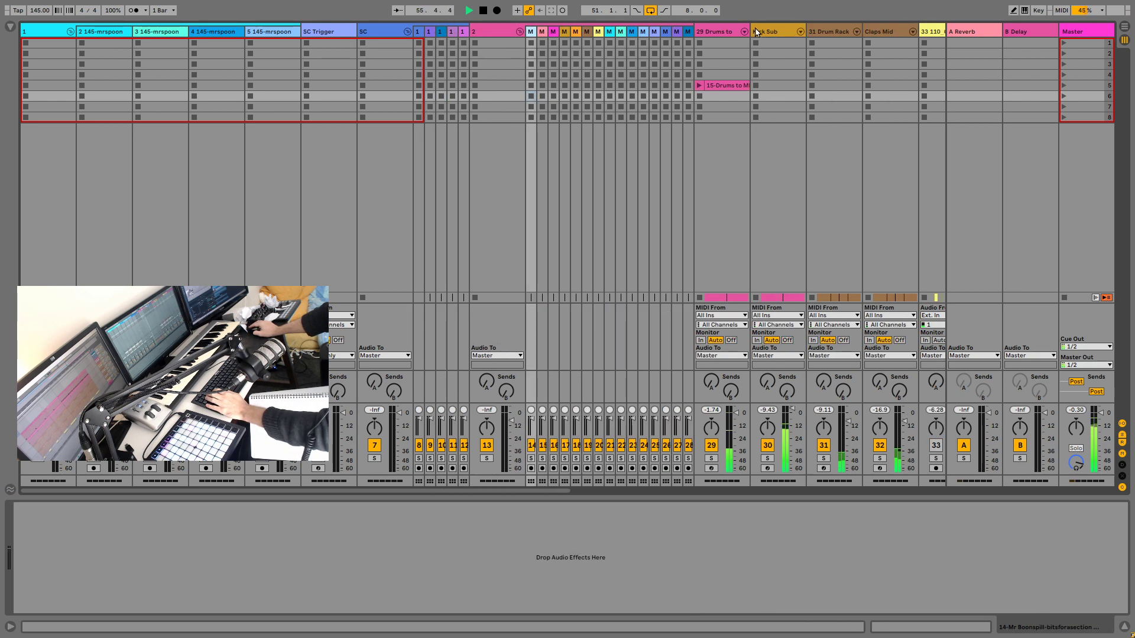
{"action": "left_click_drag", "start_coordinate": [741, 26], "coordinate": [631, 47]}
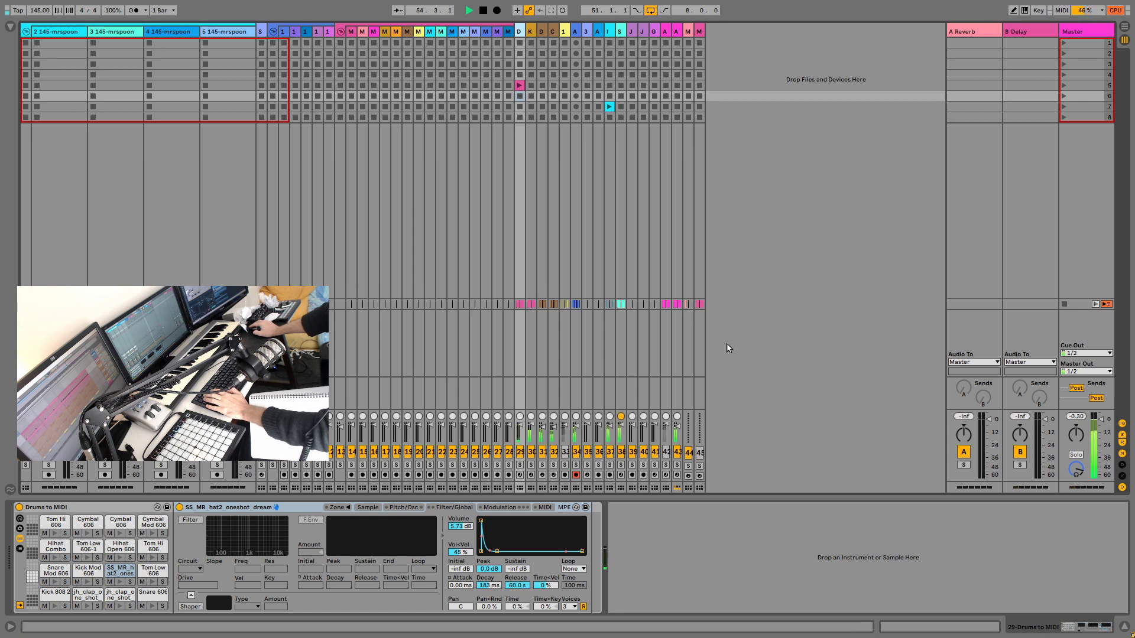
Step: Audition tracks 43 and 38 and the Kick Sub by soloing each in turn during playback
{"action": "left_click", "coordinate": [677, 466]}
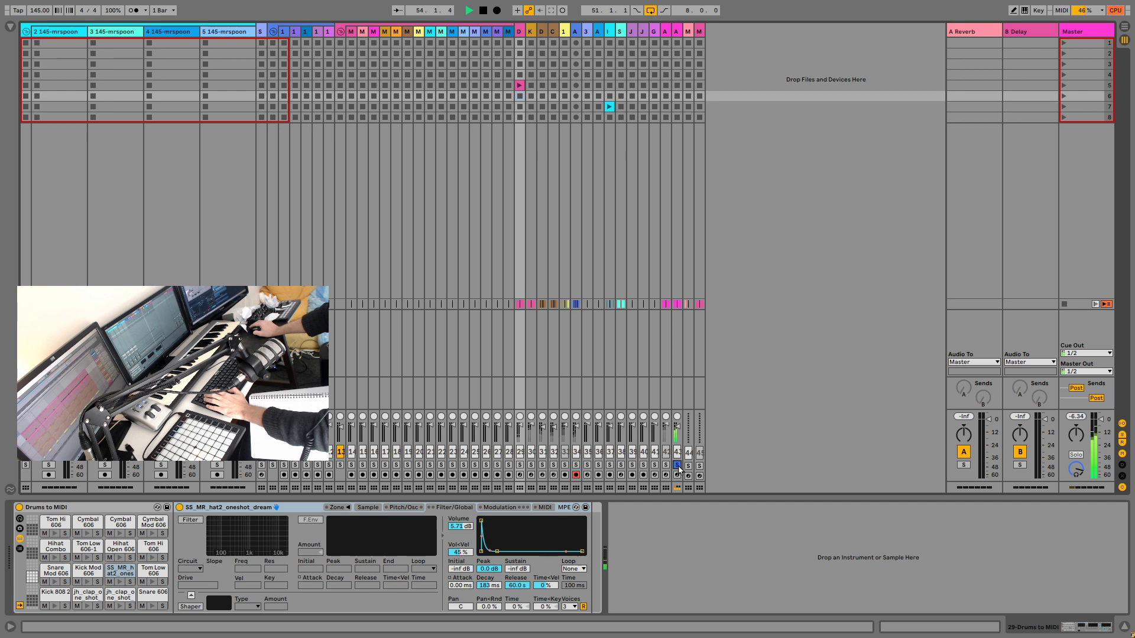
{"action": "left_click", "coordinate": [677, 466]}
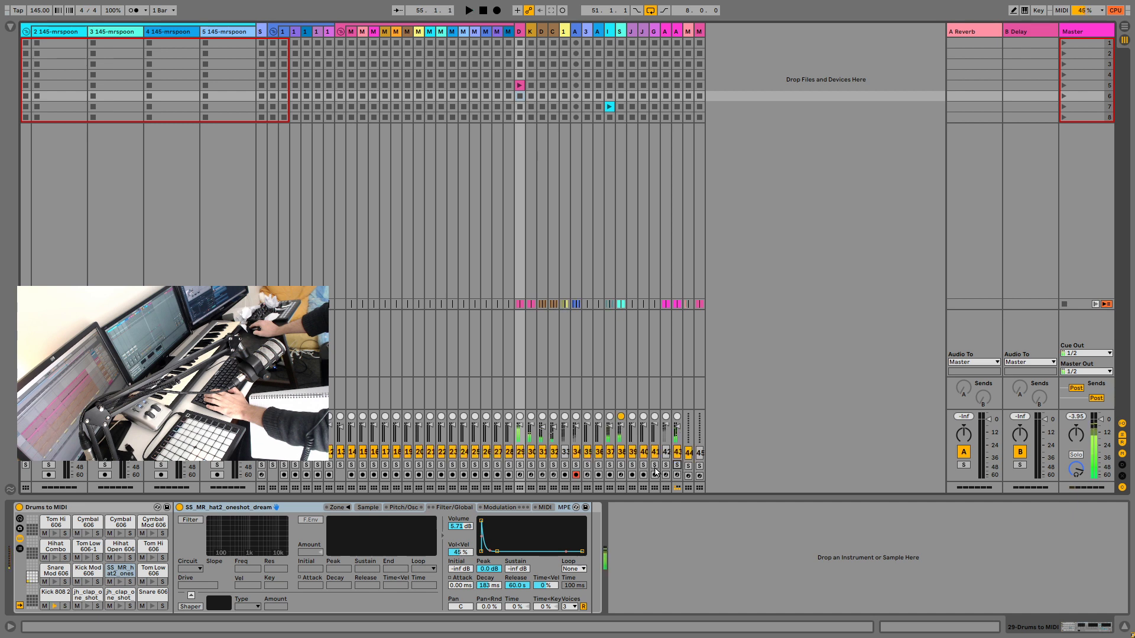
{"action": "left_click", "coordinate": [621, 467]}
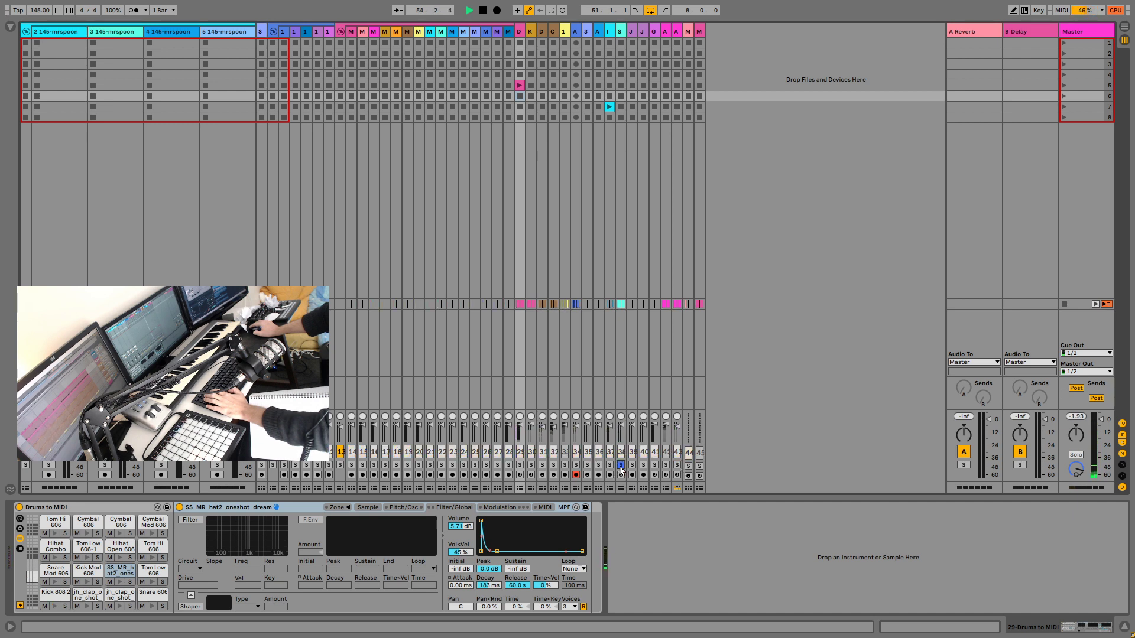
{"action": "left_click", "coordinate": [621, 467]}
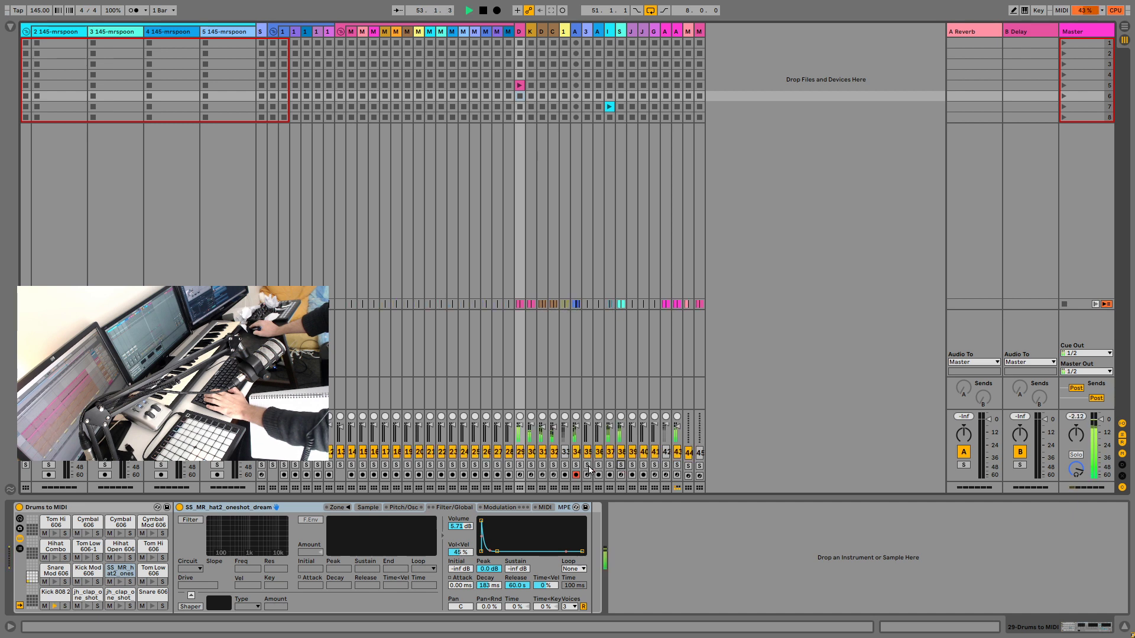
{"action": "left_click", "coordinate": [531, 467]}
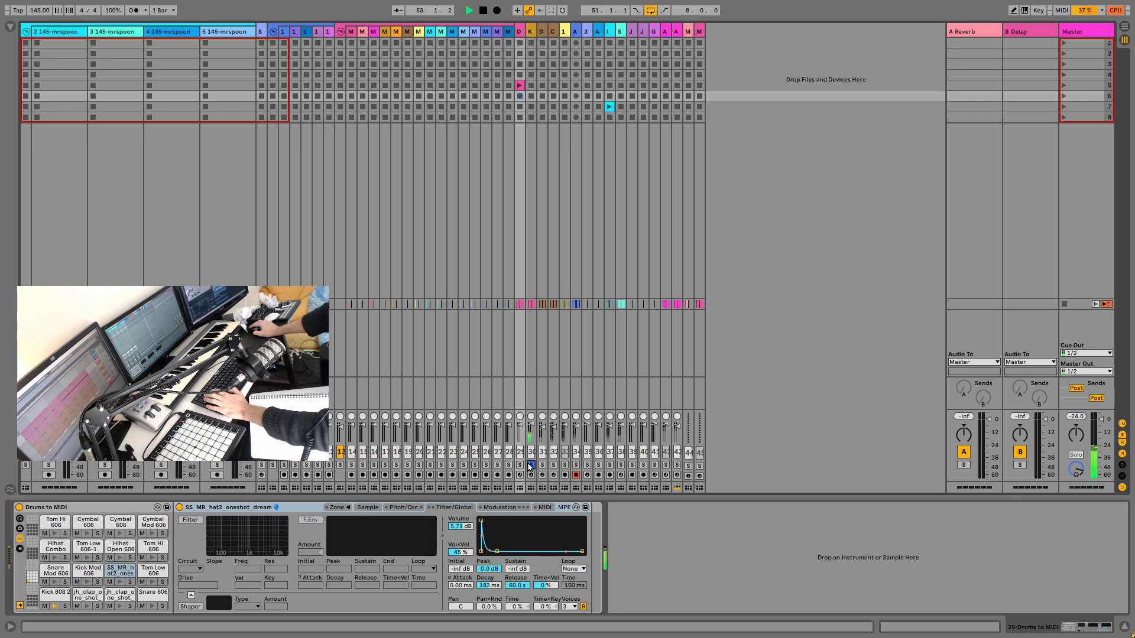
Step: Return to the Arrangement View, map the Kick Sub rack's remaining unmapped Operator Volume to the Volume macro, and unsolo the track
{"action": "key", "text": "Tab"}
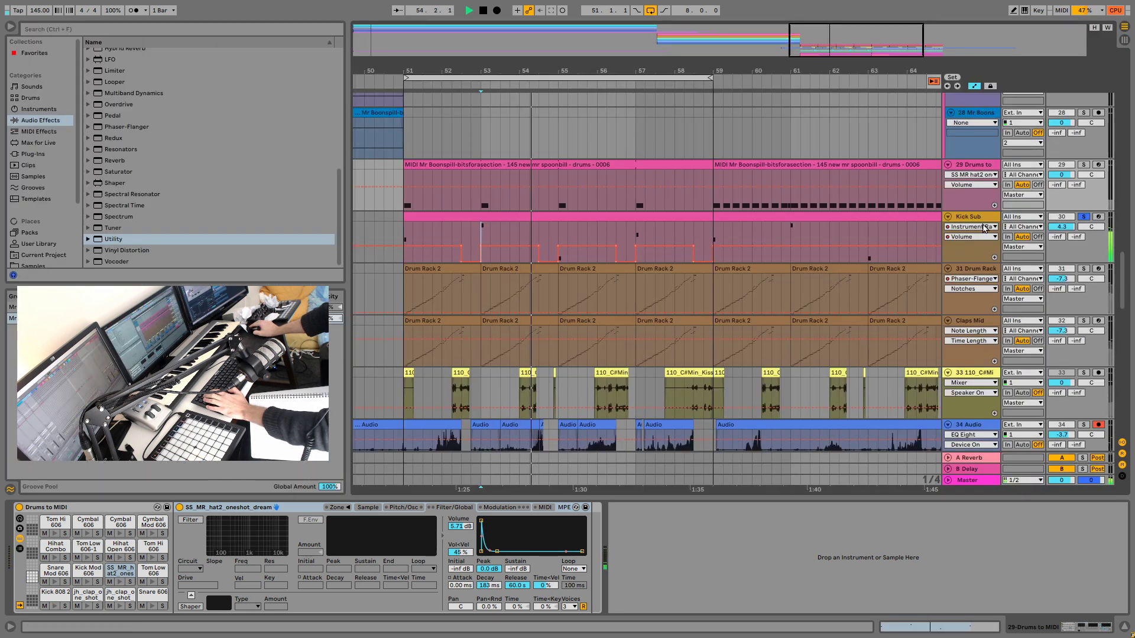
{"action": "scroll", "coordinate": [895, 250], "scroll_direction": "up", "scroll_amount": 2}
{"action": "left_click", "coordinate": [970, 241]}
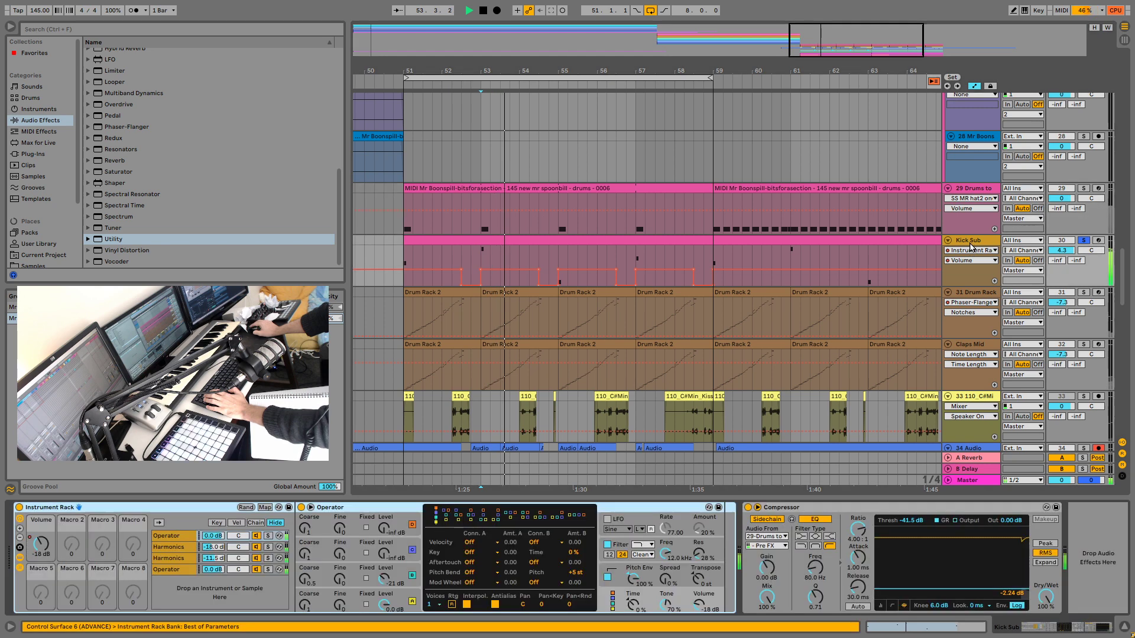
{"action": "key", "text": "space"}
{"action": "left_click", "coordinate": [173, 560]}
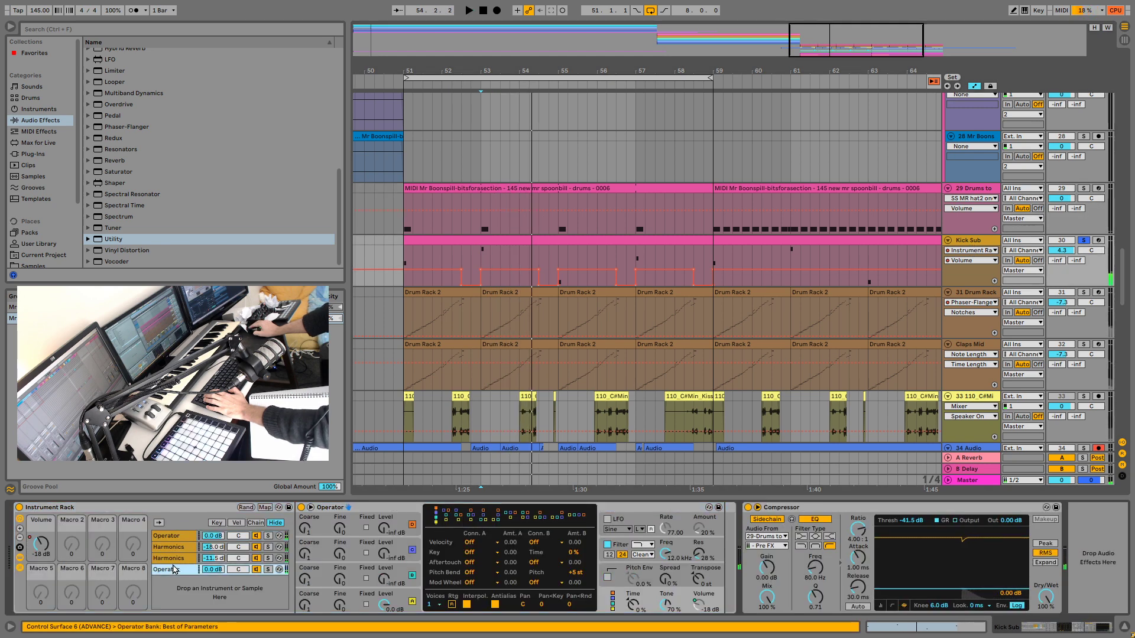
{"action": "left_click", "coordinate": [174, 551]}
{"action": "left_click", "coordinate": [184, 538]}
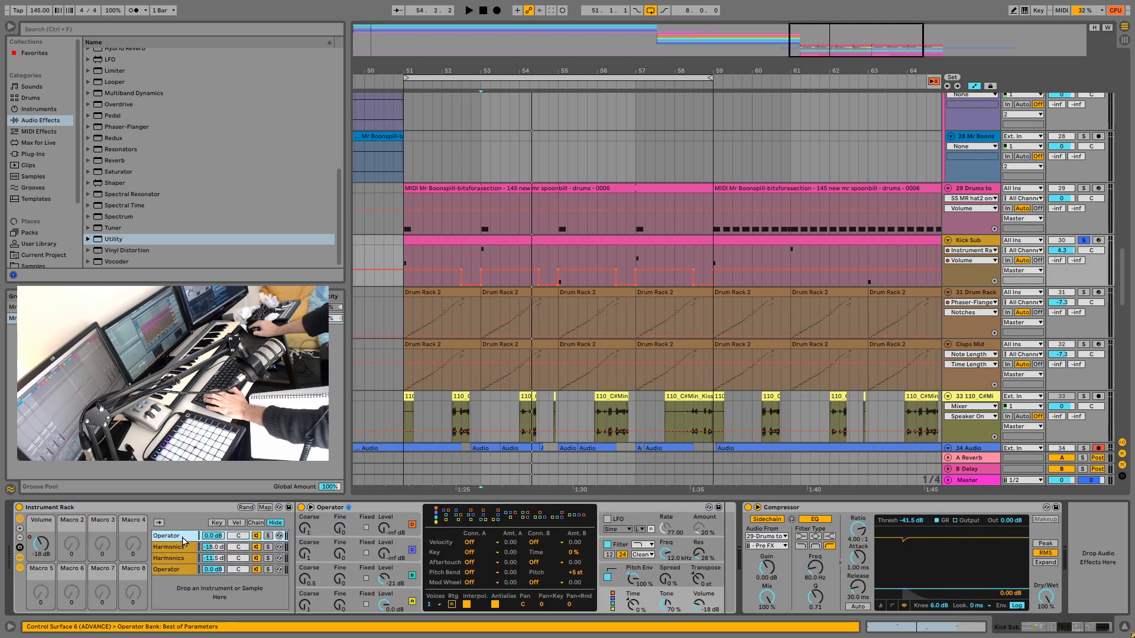
{"action": "right_click", "coordinate": [700, 602]}
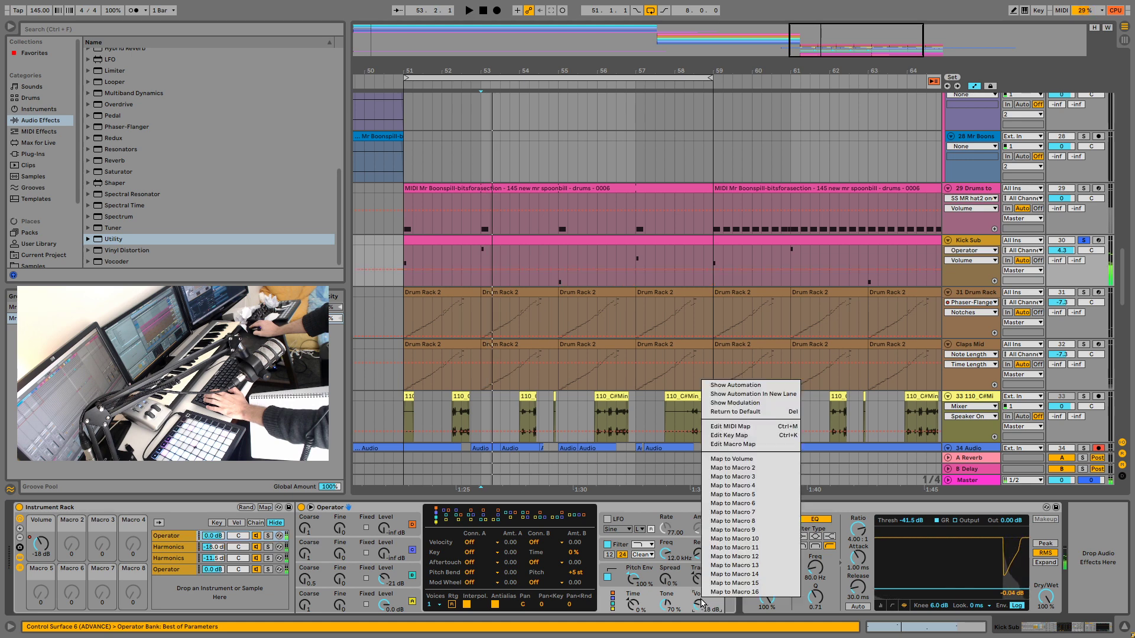
{"action": "left_click", "coordinate": [726, 476]}
{"action": "key", "text": "space"}
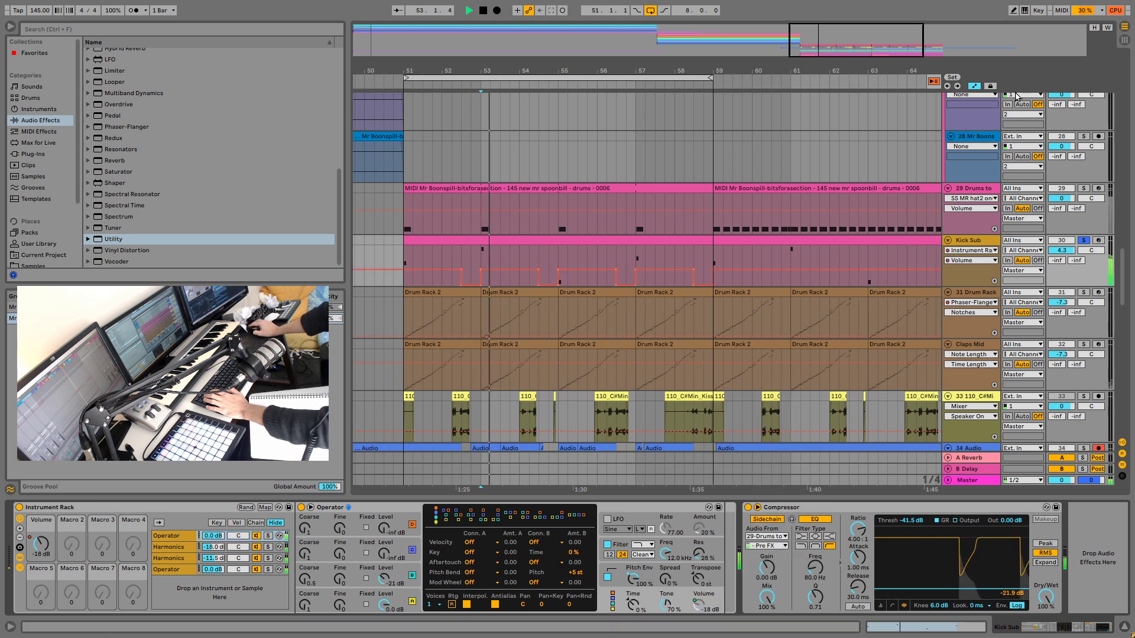
{"action": "left_click", "coordinate": [1086, 241]}
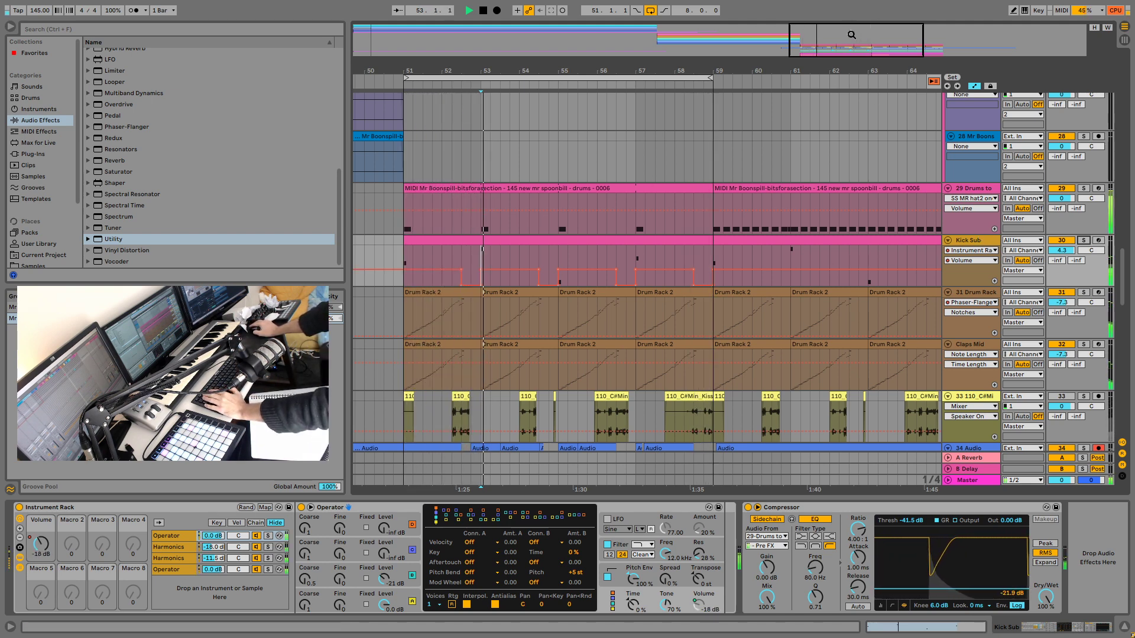
Step: Insert a new audio track below track 45 MIDI and place the insert marker on it at 52.3.1
{"action": "left_click_drag", "start_coordinate": [851, 35], "coordinate": [837, 69]}
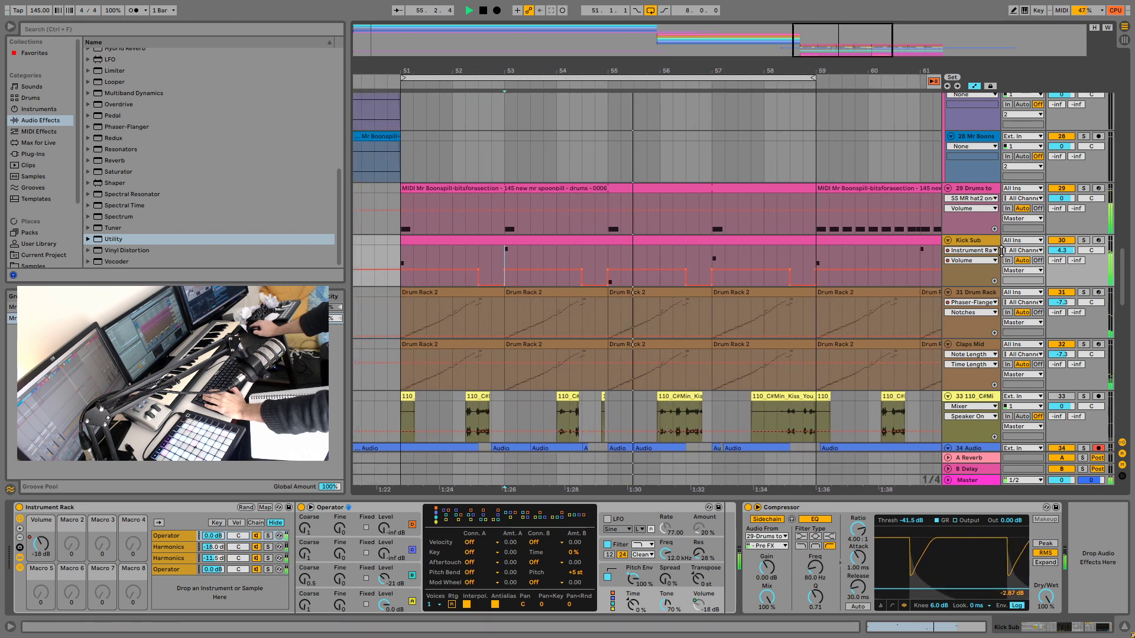
{"action": "scroll", "coordinate": [979, 283], "scroll_direction": "down", "scroll_amount": 12}
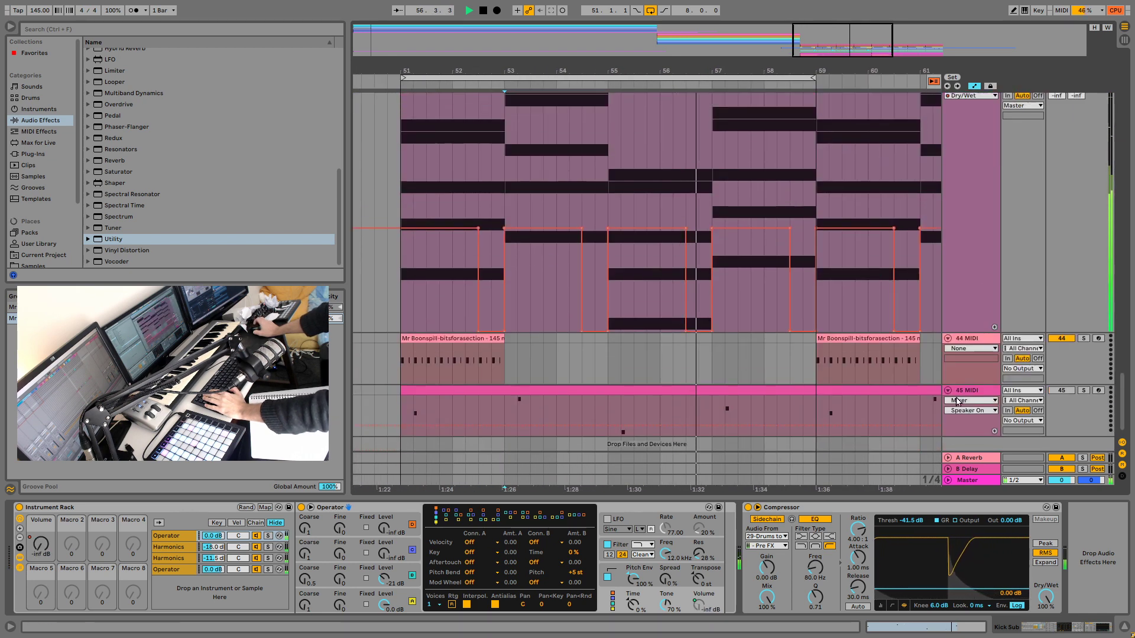
{"action": "left_click", "coordinate": [965, 393]}
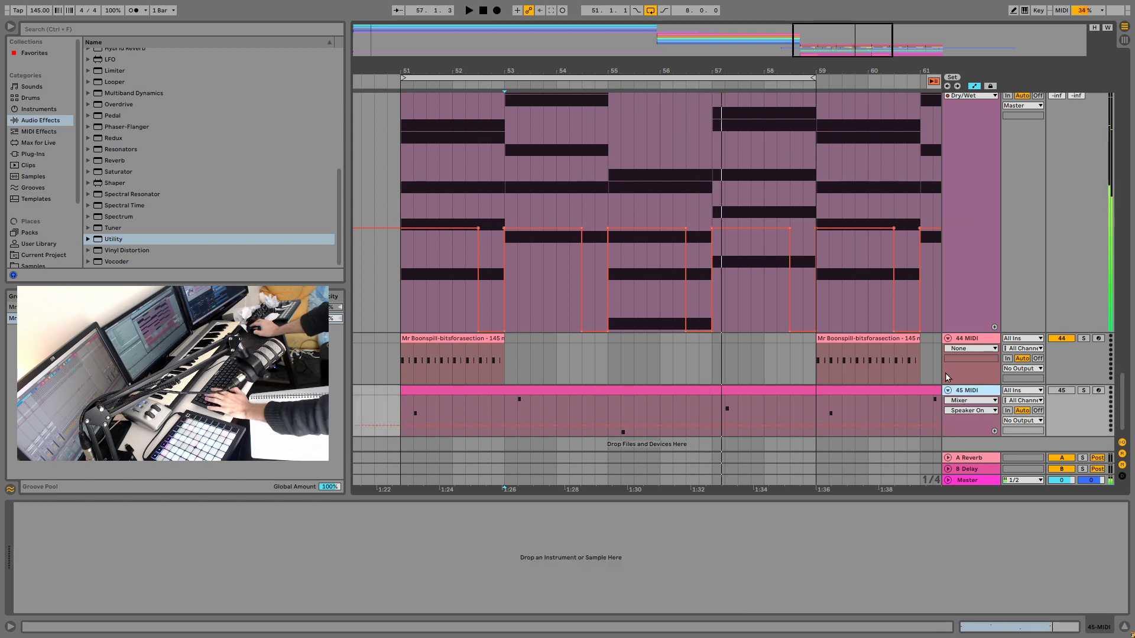
{"action": "key", "text": "ctrl+t"}
{"action": "key", "text": "space"}
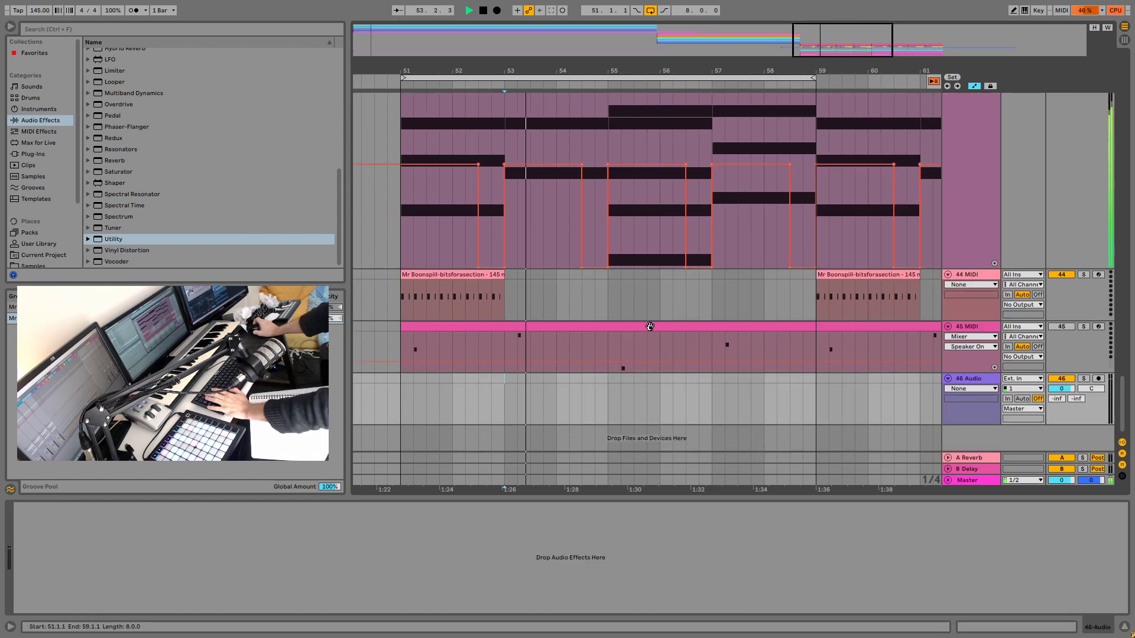
{"action": "left_click", "coordinate": [466, 395]}
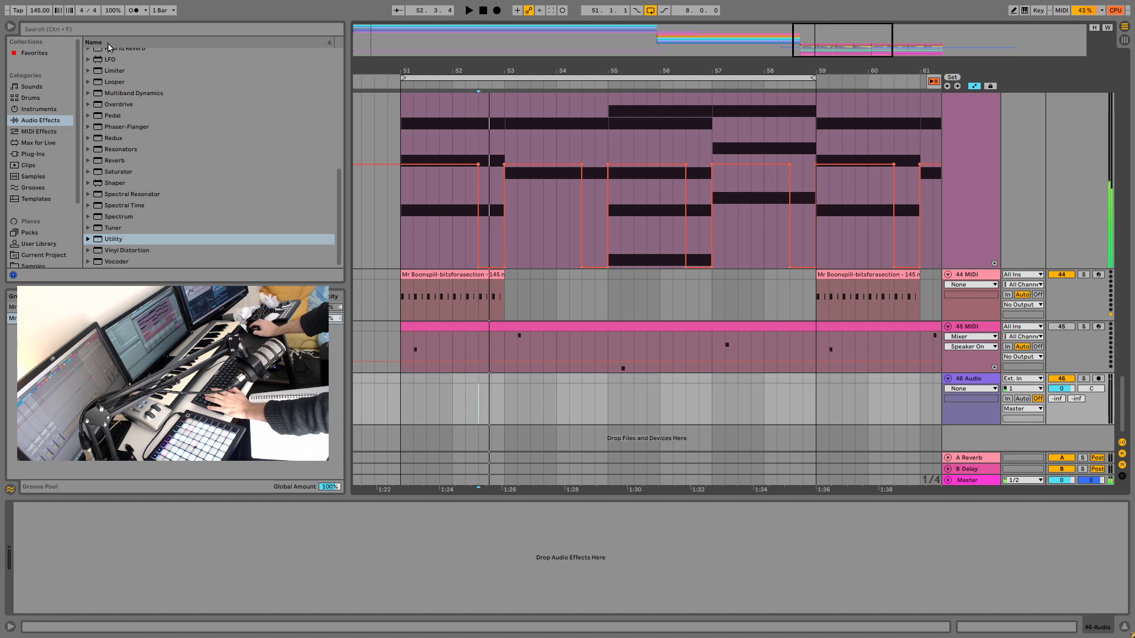
Step: Search all results for "groan" and preview the spectral groan and knight vocal samples
{"action": "key", "text": "space"}
{"action": "left_click", "coordinate": [66, 34]}
{"action": "type", "text": "groan"}
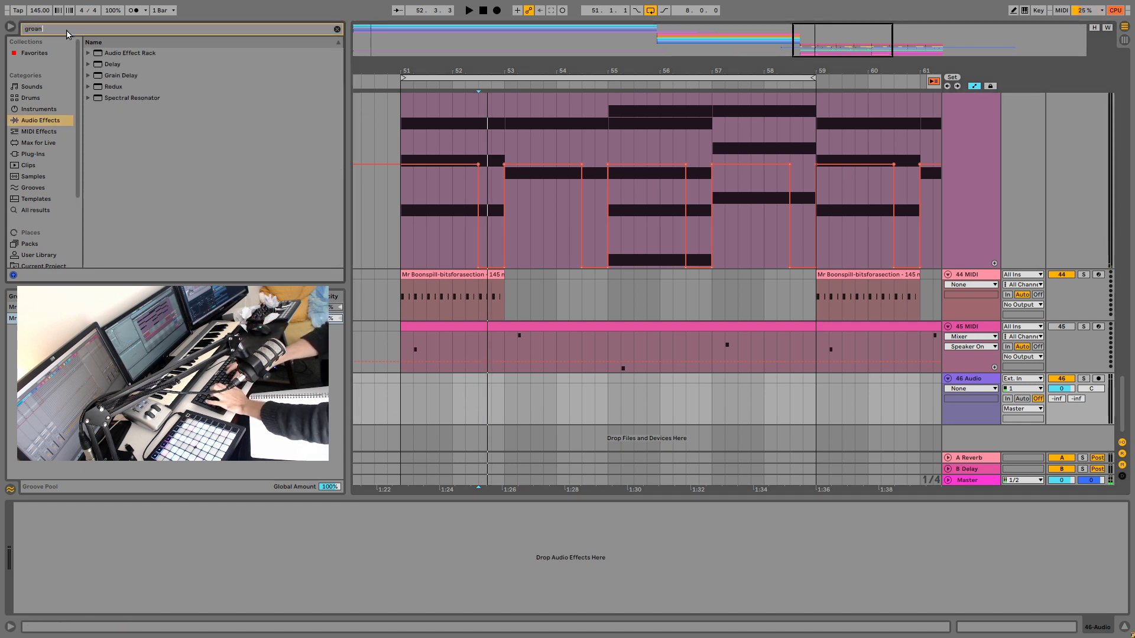
{"action": "left_click", "coordinate": [38, 211]}
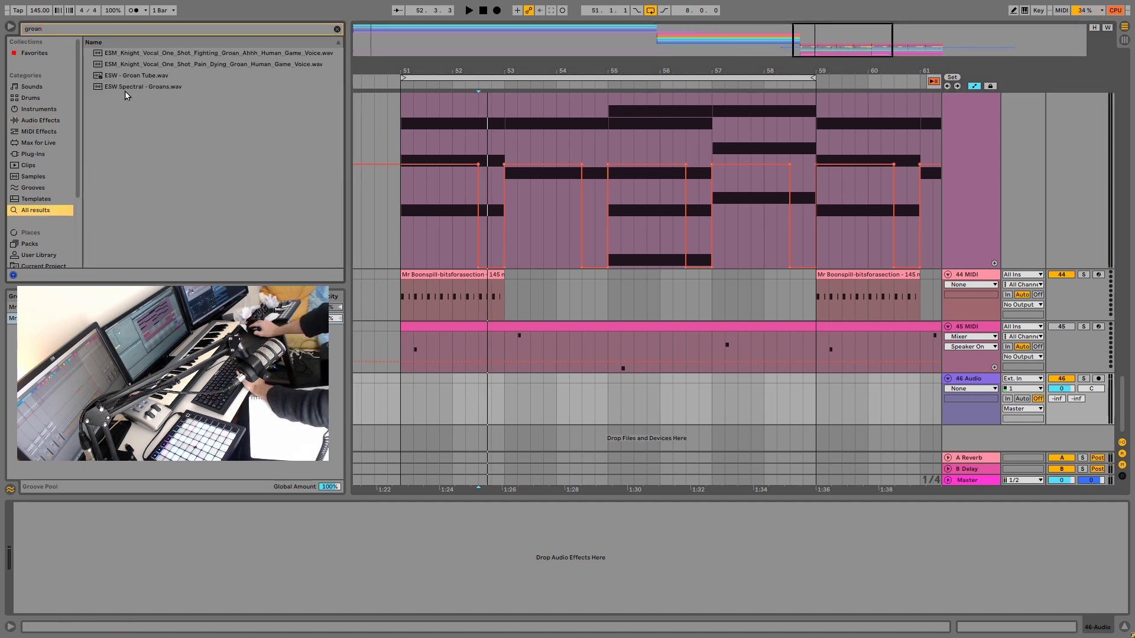
{"action": "left_click", "coordinate": [153, 74]}
{"action": "left_click", "coordinate": [166, 87]}
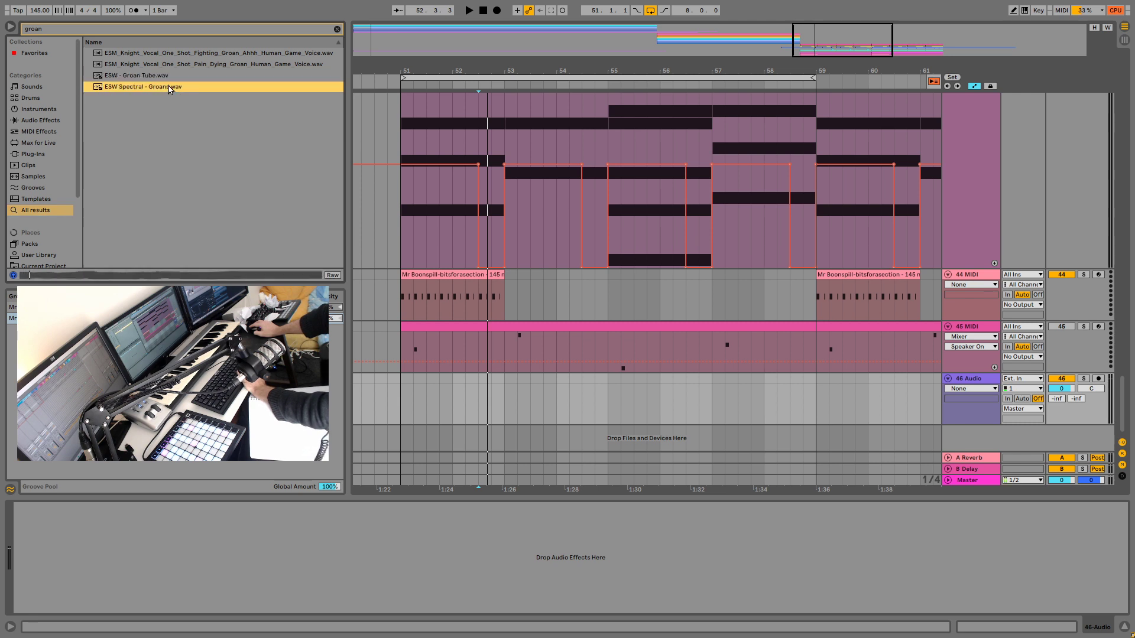
{"action": "left_click", "coordinate": [185, 69]}
{"action": "left_click", "coordinate": [183, 65]}
{"action": "key", "text": "Up"}
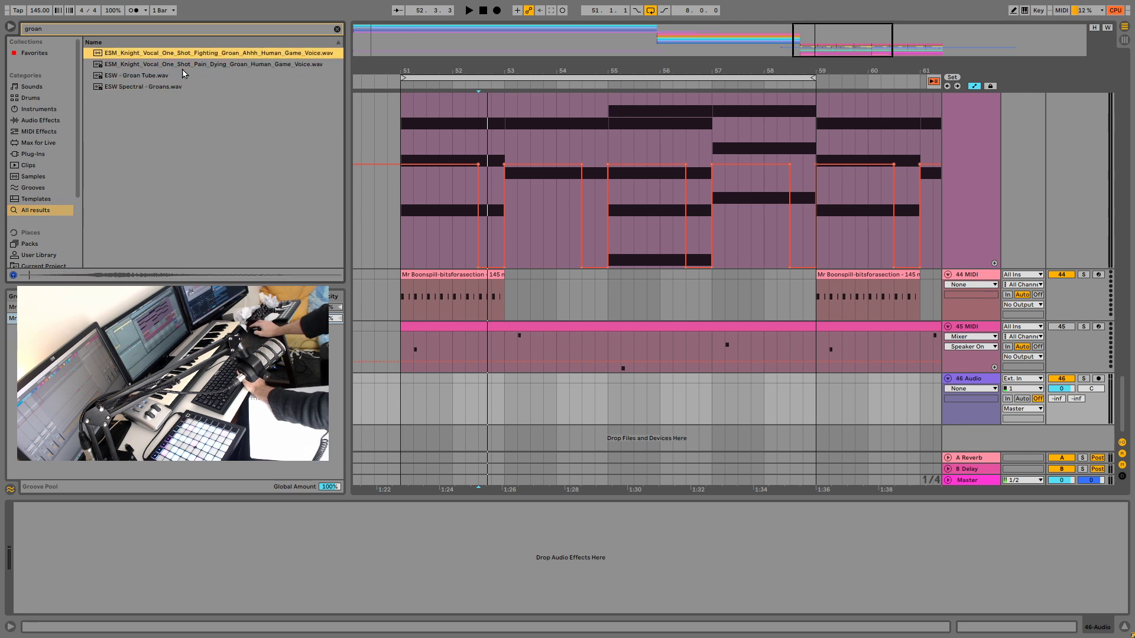
Step: Place ESM_Knight_Vocal_One_Shot_Fighting_Groan_Ahhh on the new audio track at 52.3.1 and start the clip at about 0.3 s into the sample
{"action": "left_click_drag", "start_coordinate": [160, 55], "coordinate": [478, 416]}
{"action": "double_click", "coordinate": [491, 407]}
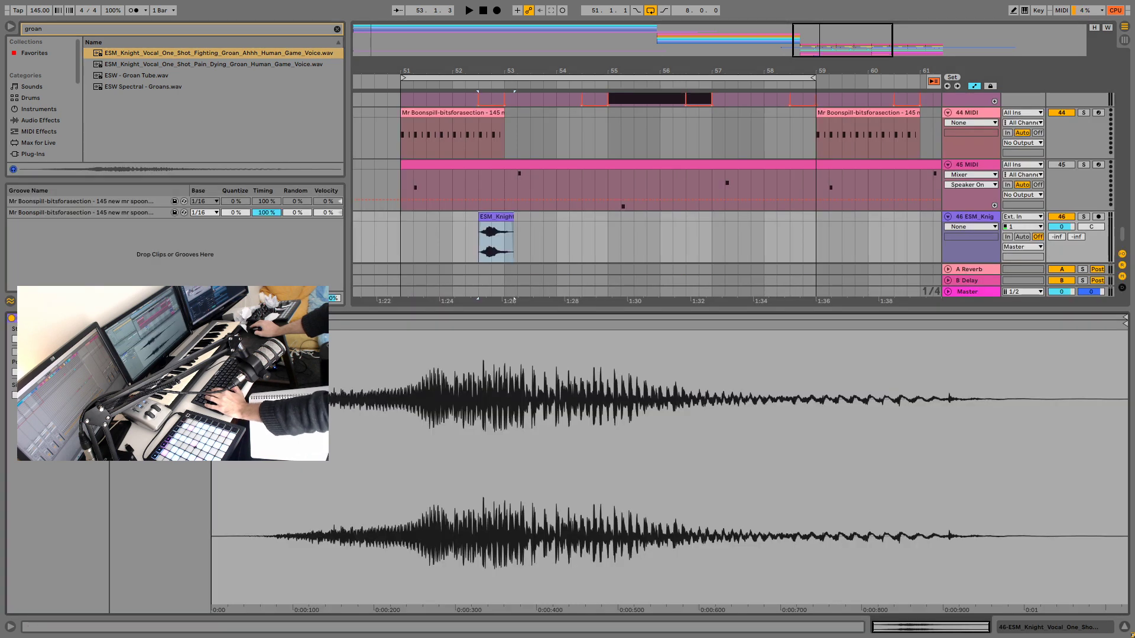
{"action": "mouse_move", "coordinate": [218, 324]}
{"action": "left_mouse_down"}
{"action": "mouse_move", "coordinate": [483, 324]}
{"action": "mouse_move", "coordinate": [453, 324]}
{"action": "left_mouse_up"}
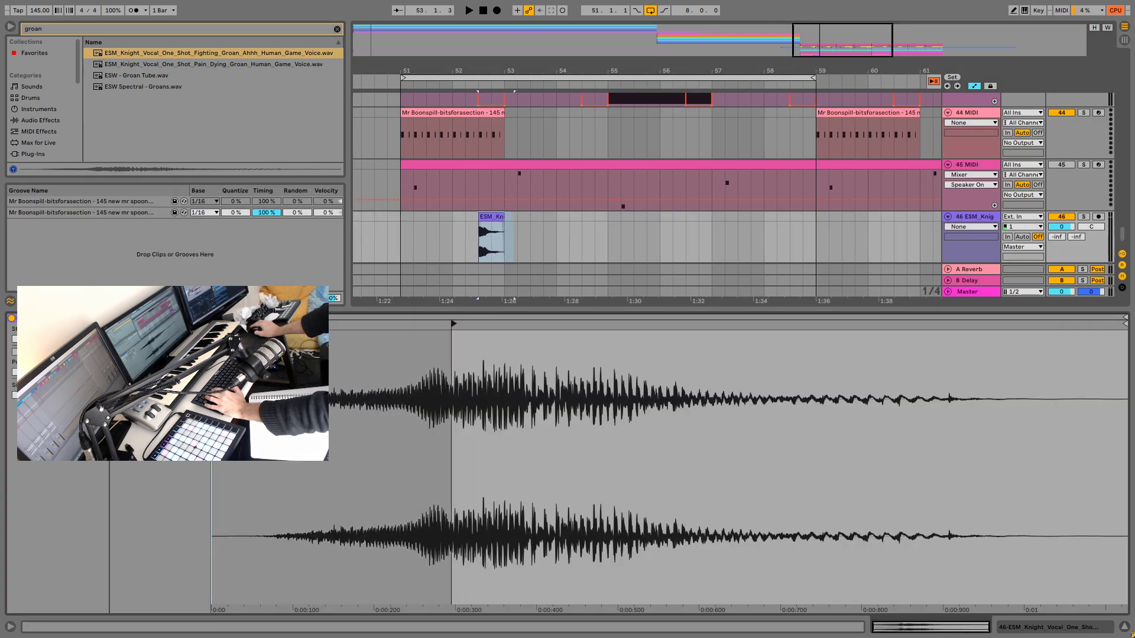
Step: Try different stretched lengths for the groan clip during repeated playback, settling on a length of about 0.3.2
{"action": "key", "text": "space"}
{"action": "key", "text": "space"}
{"action": "key", "text": "space"}
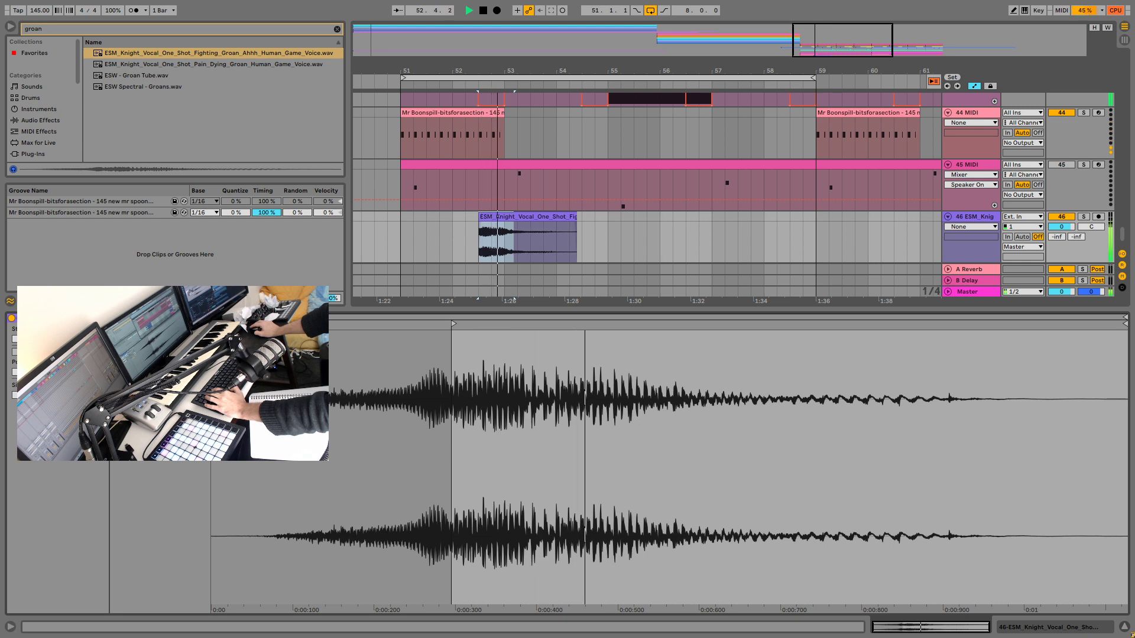
{"action": "key", "text": "space"}
{"action": "key", "text": "space"}
{"action": "key", "text": "space"}
{"action": "key", "text": "space"}
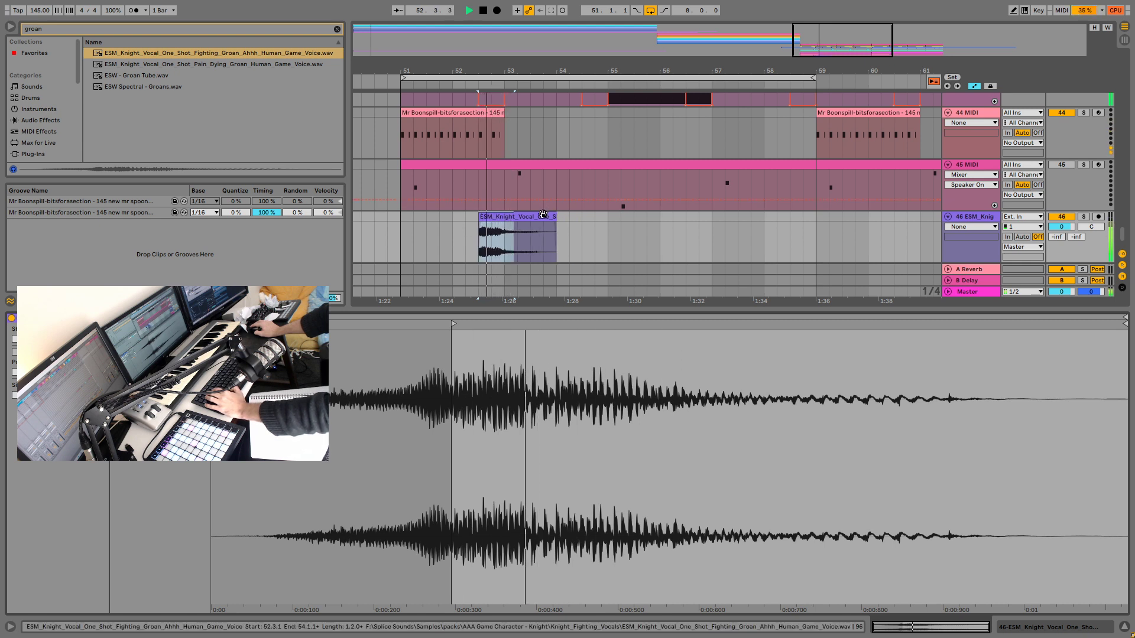
{"action": "key", "text": "space"}
{"action": "key", "text": "ctrl+z"}
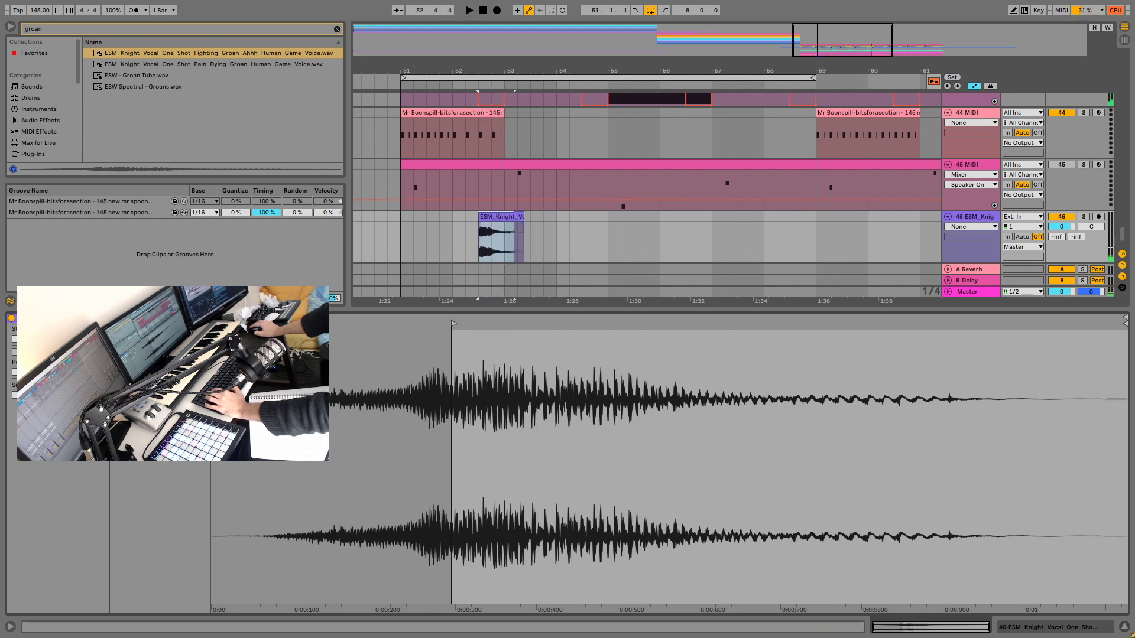
{"action": "key", "text": "space"}
{"action": "key", "text": "space"}
{"action": "key", "text": "space"}
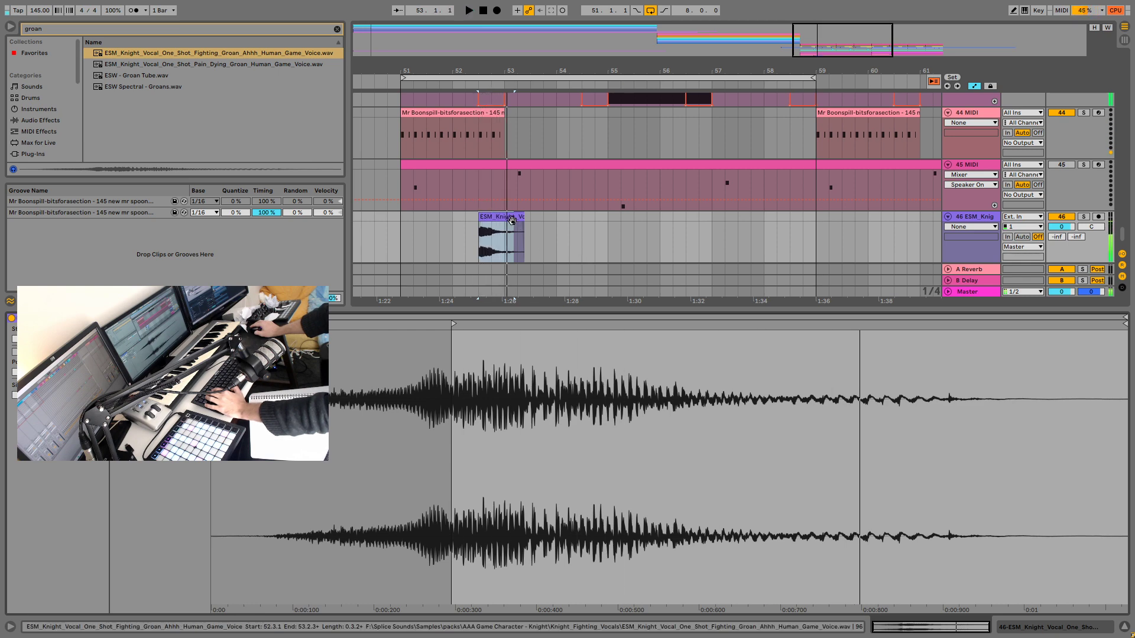
Step: Trim the end of the groan clip to 53.1.1 and audition the passage from 52.2.1
{"action": "left_click_drag", "start_coordinate": [523, 216], "coordinate": [505, 216]}
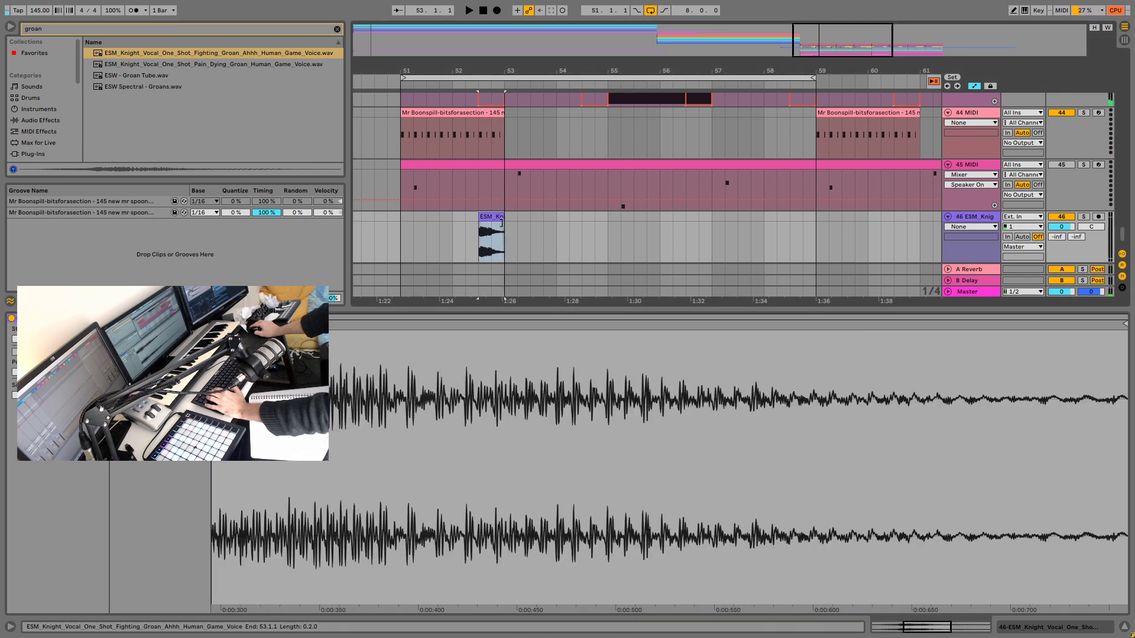
{"action": "key", "text": "space"}
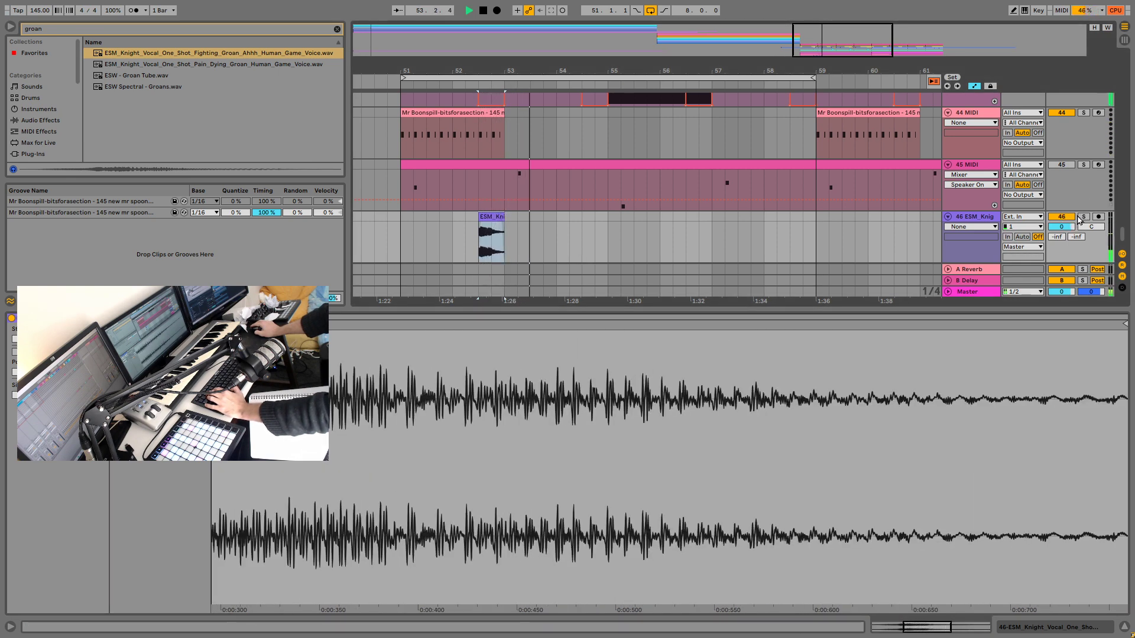
{"action": "scroll", "coordinate": [968, 247], "scroll_direction": "down", "scroll_amount": 1}
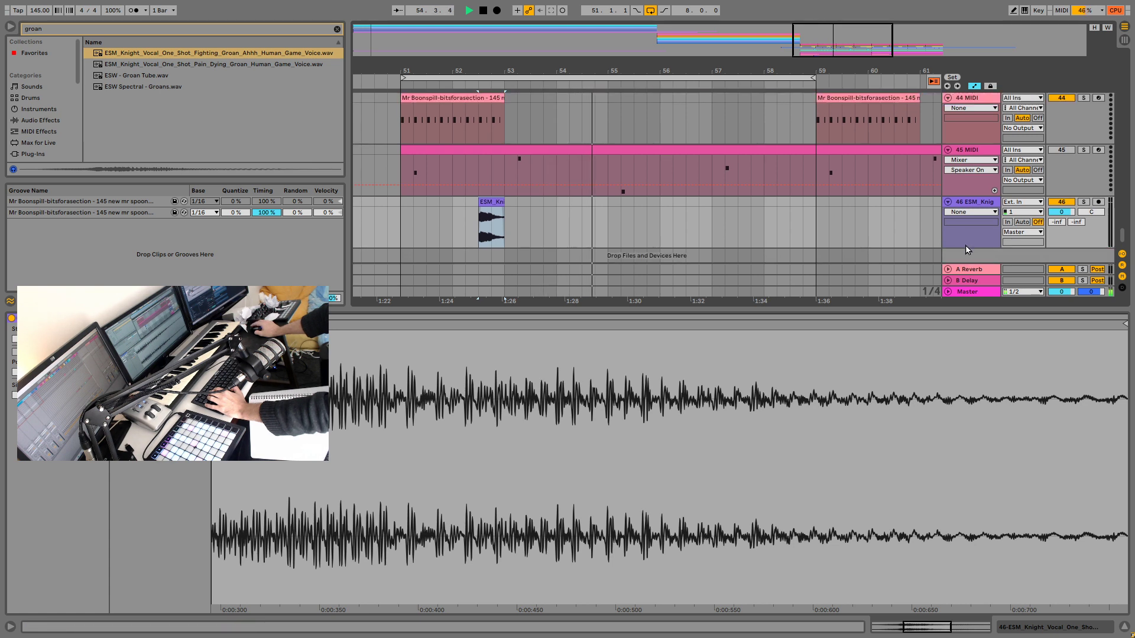
{"action": "key", "text": "space"}
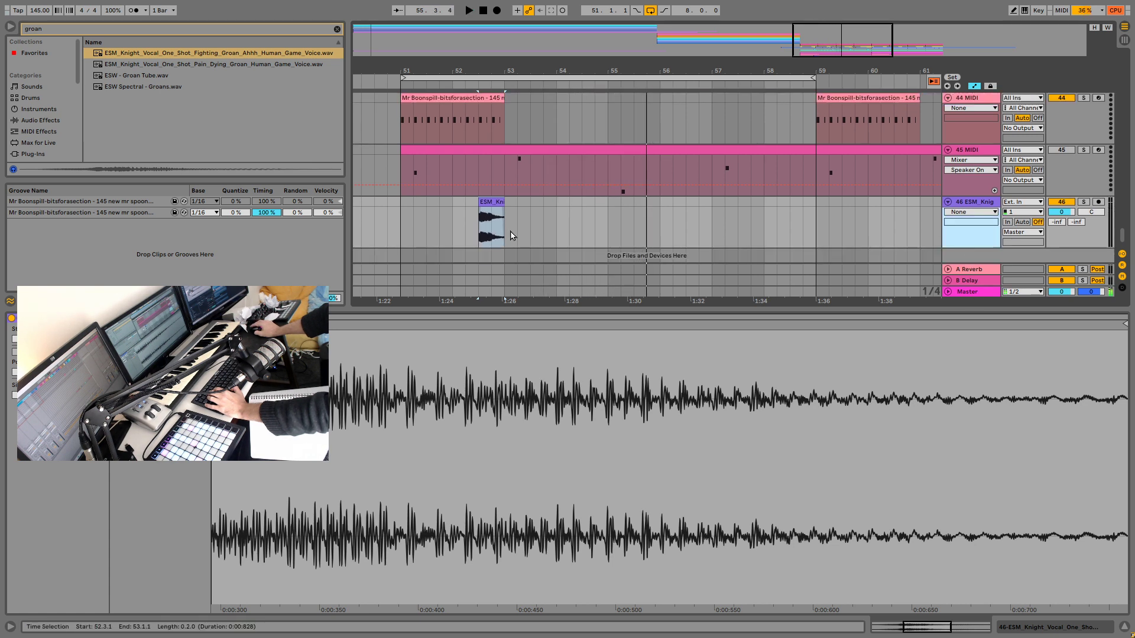
{"action": "left_click", "coordinate": [470, 237]}
{"action": "key", "text": "space"}
Step: Try an Auto Filter on the groan track with its low-pass cutoff at 445 Hz, auditioning it during playback
{"action": "left_click", "coordinate": [41, 120]}
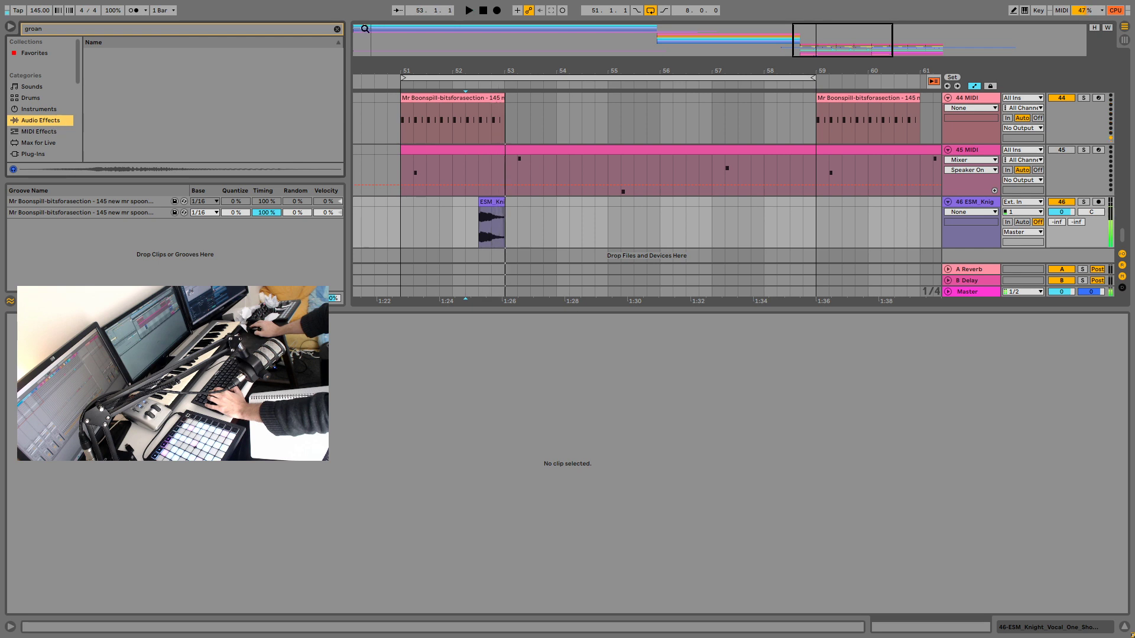
{"action": "left_click", "coordinate": [337, 29]}
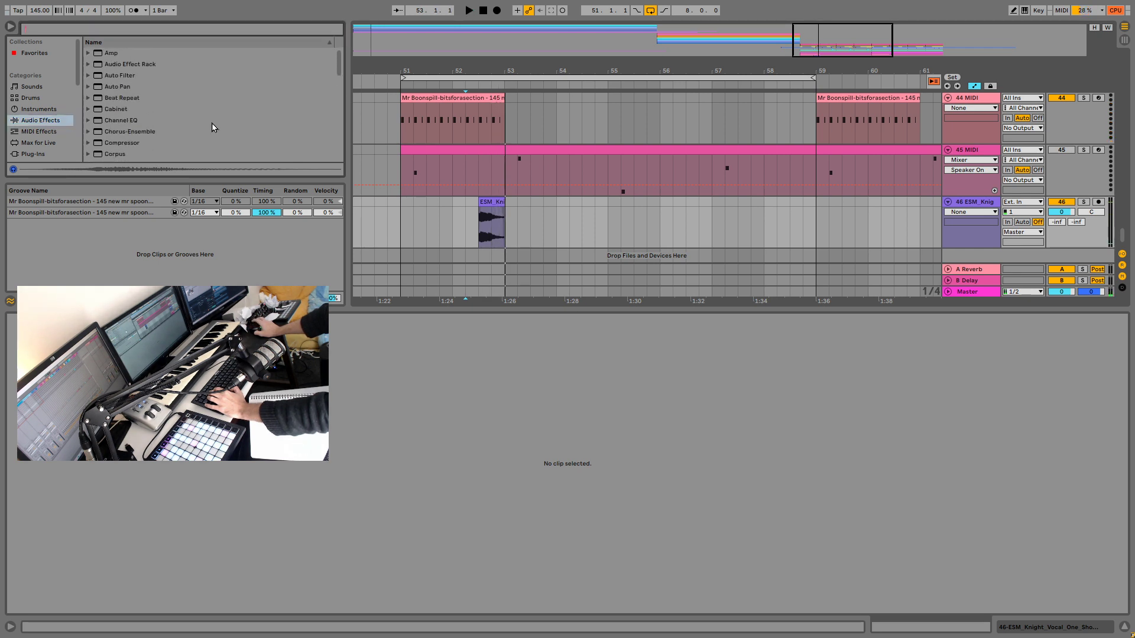
{"action": "left_click", "coordinate": [119, 75]}
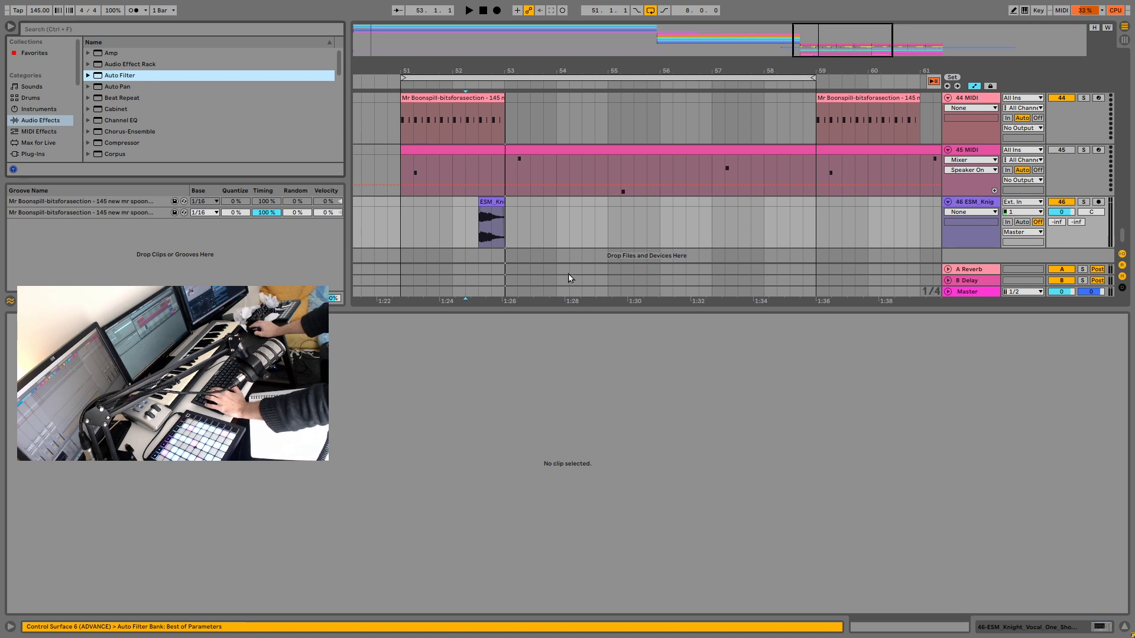
{"action": "double_click", "coordinate": [981, 204]}
{"action": "left_click_drag", "start_coordinate": [155, 570], "coordinate": [99, 575]}
{"action": "key", "text": "space"}
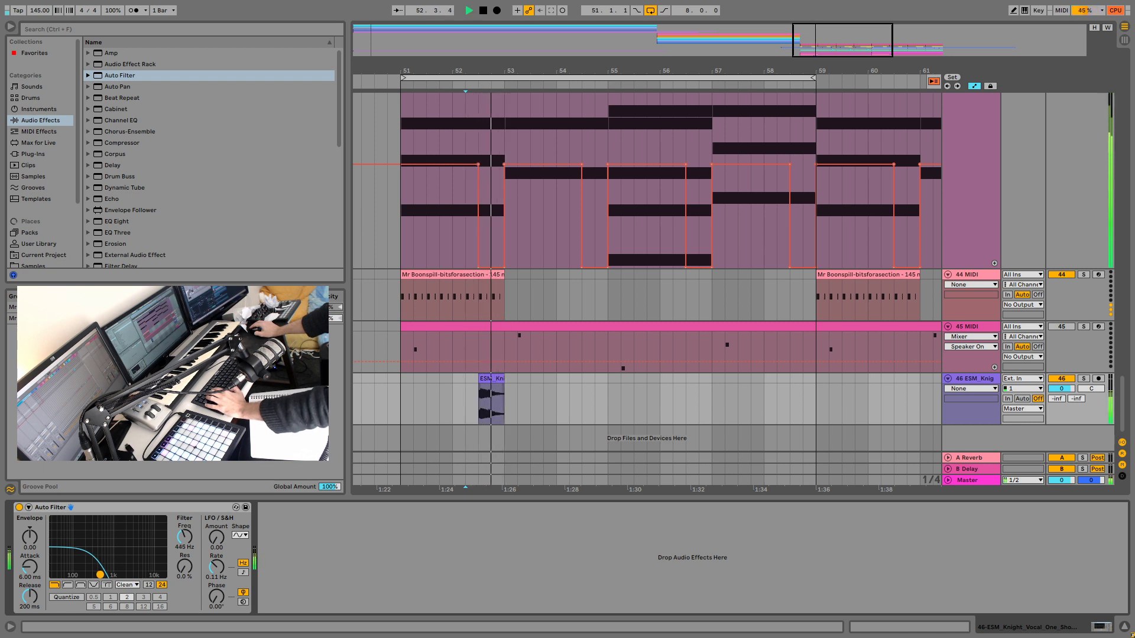
{"action": "key", "text": "space"}
{"action": "key", "text": "space"}
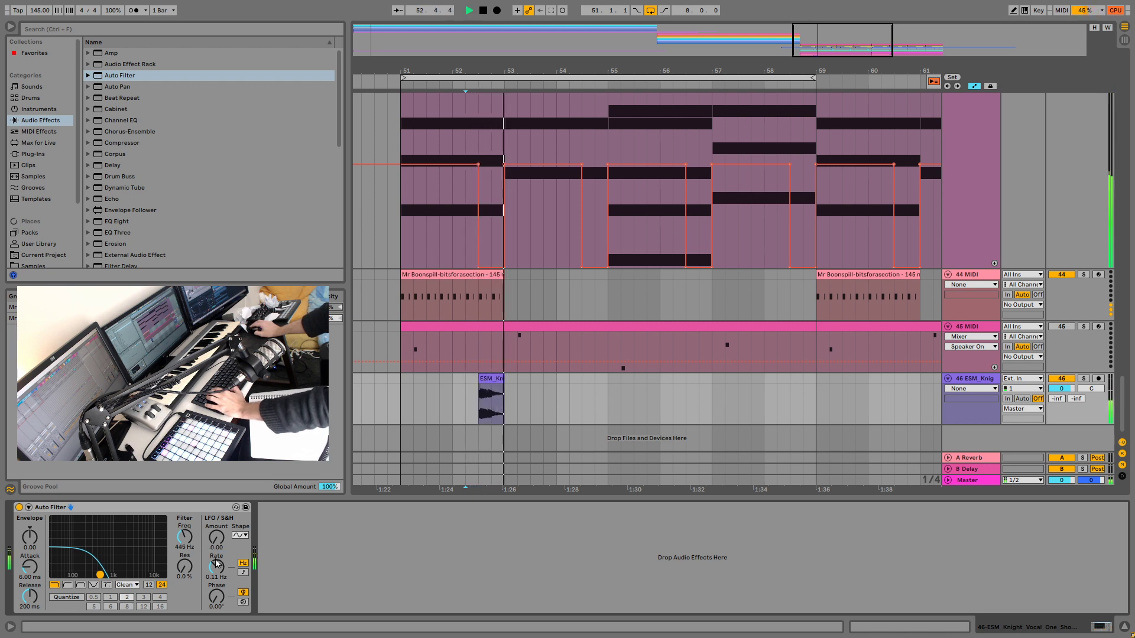
{"action": "key", "text": "space"}
{"action": "key", "text": "space"}
Step: Remove the Auto Filter from the groan track
{"action": "left_click", "coordinate": [146, 511]}
{"action": "key", "text": "space"}
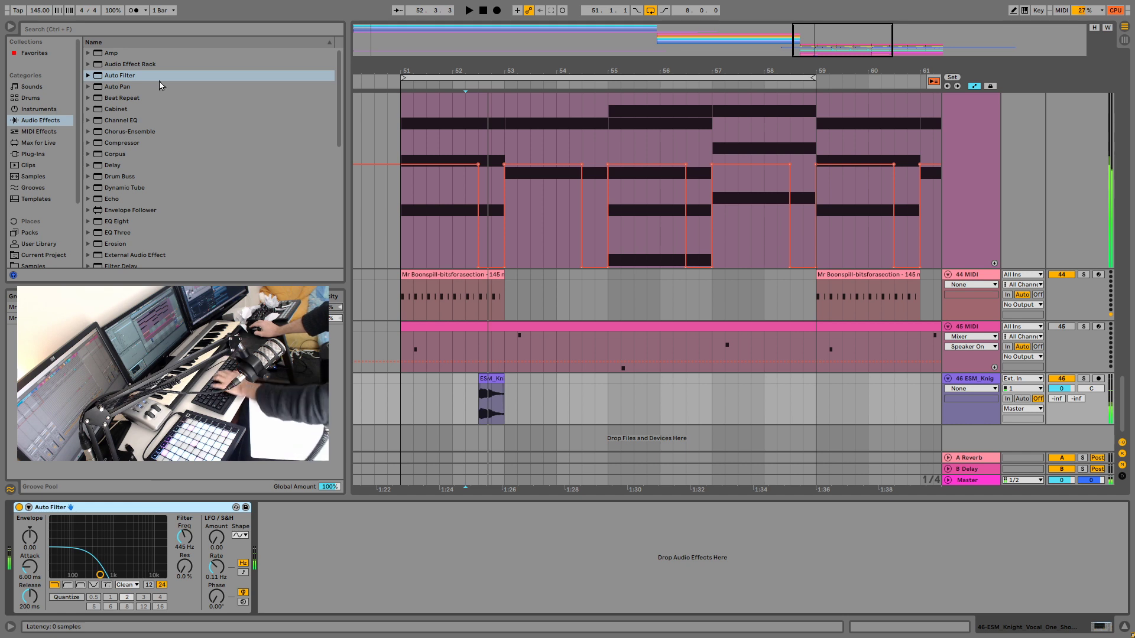
{"action": "key", "text": "Delete"}
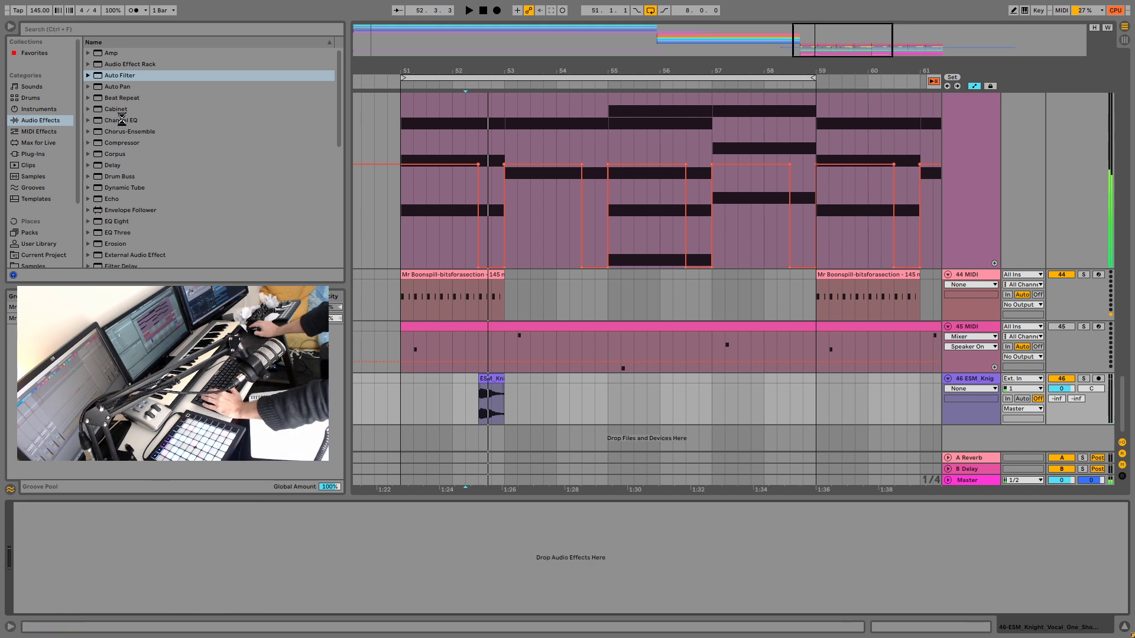
Step: Try a Channel EQ on the groan track during playback and remove it again
{"action": "double_click", "coordinate": [122, 120]}
{"action": "key", "text": "space"}
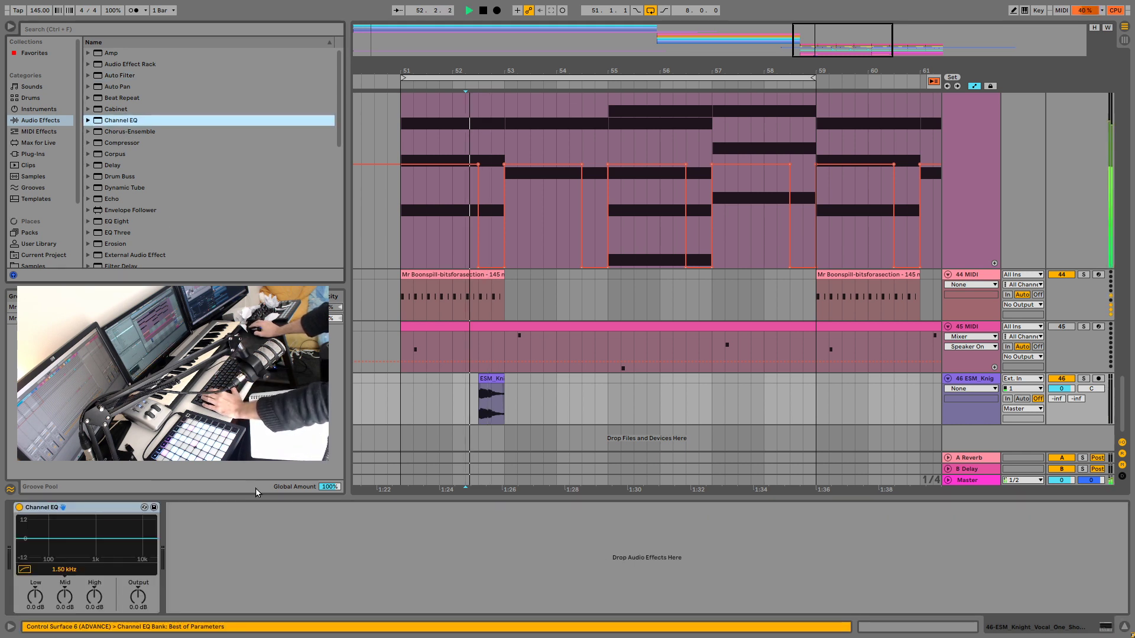
{"action": "key", "text": "space"}
{"action": "left_click", "coordinate": [118, 510]}
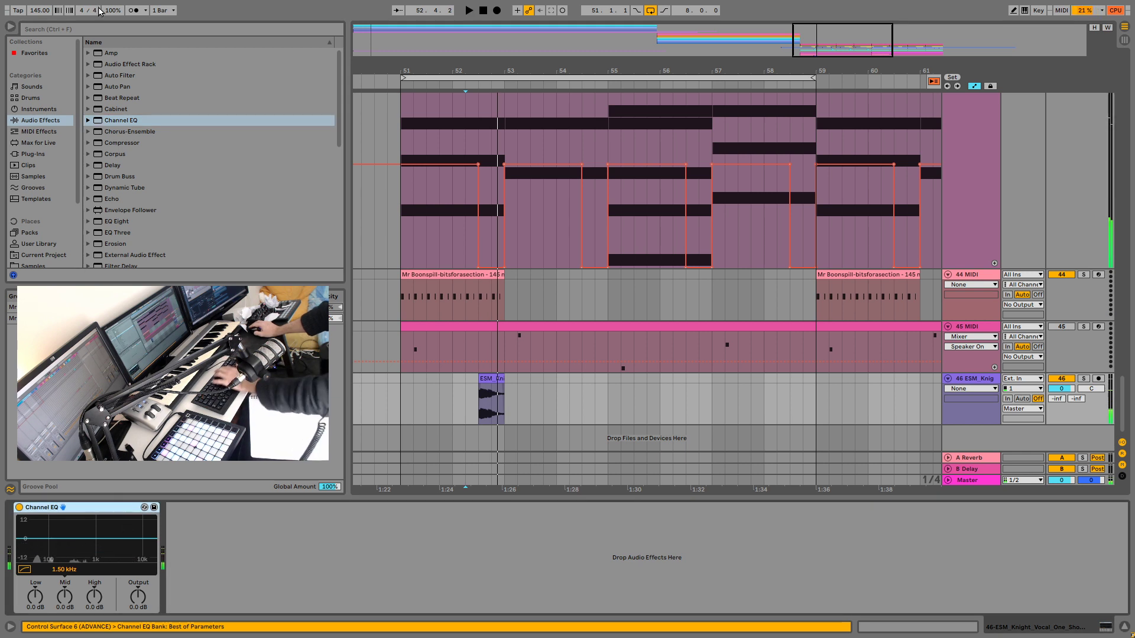
{"action": "key", "text": "Delete"}
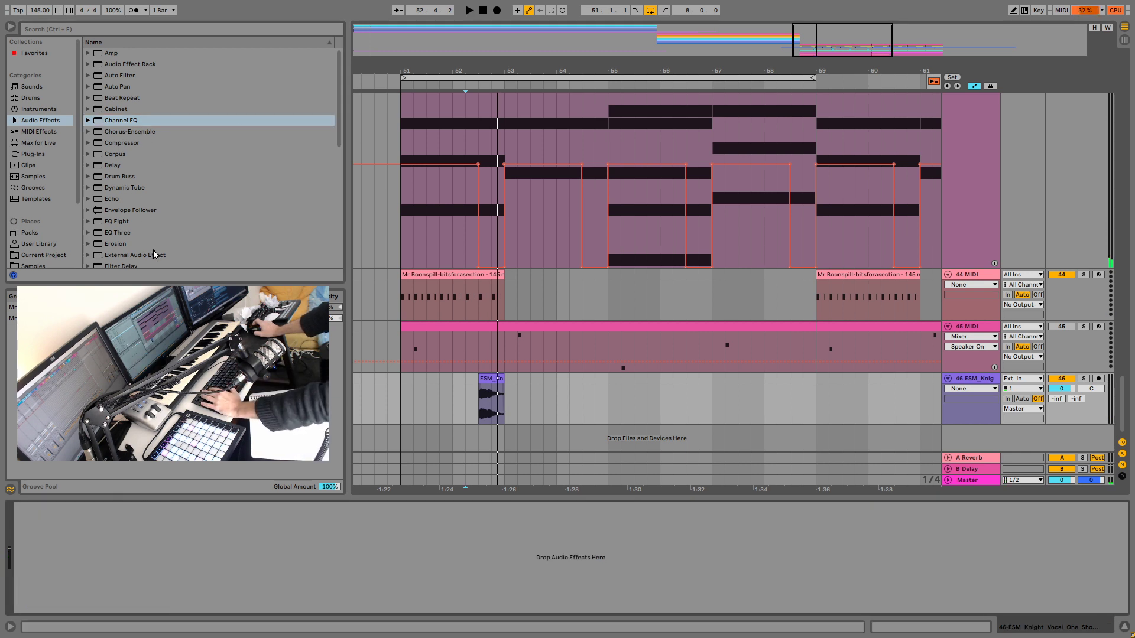
Step: Try an EQ Three on the groan track and remove it again
{"action": "left_click", "coordinate": [120, 232]}
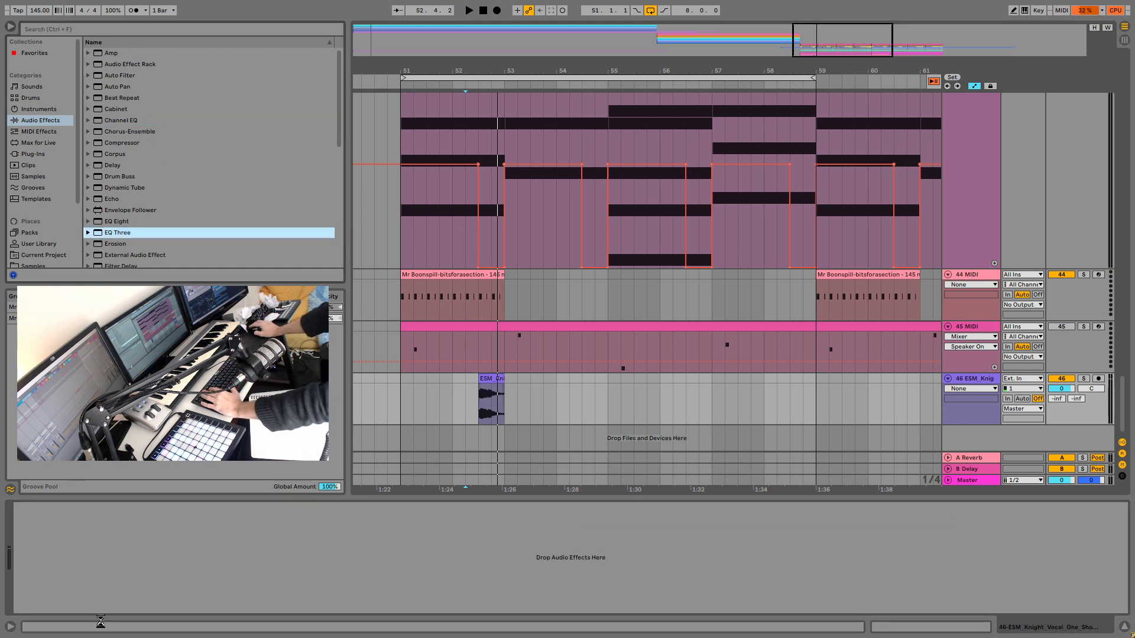
{"action": "left_click_drag", "start_coordinate": [125, 562], "coordinate": [111, 566]}
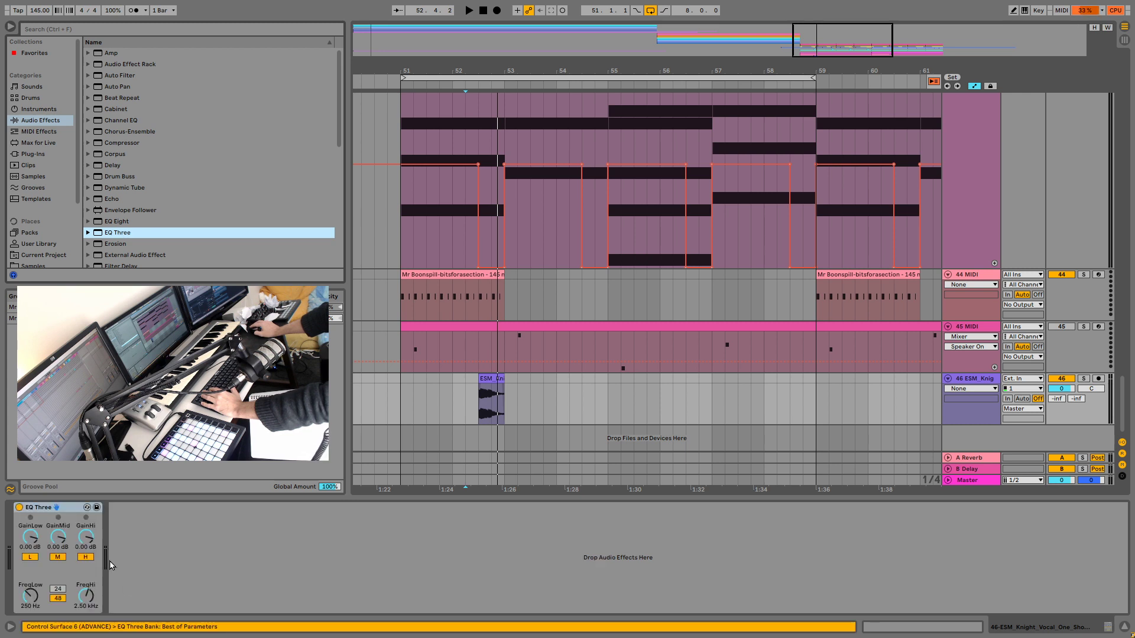
{"action": "left_click", "coordinate": [60, 515]}
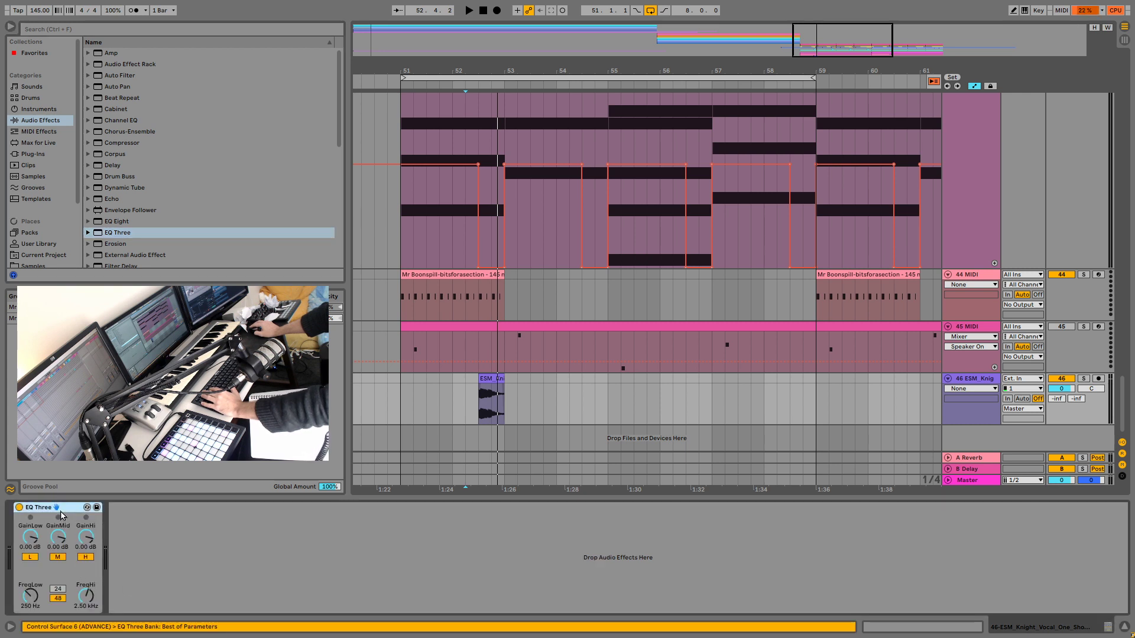
{"action": "key", "text": "Delete"}
Step: Add an EQ Eight to the groan track, lower band 4 to -15 dB at 653 Hz, and audition it
{"action": "left_click", "coordinate": [130, 221]}
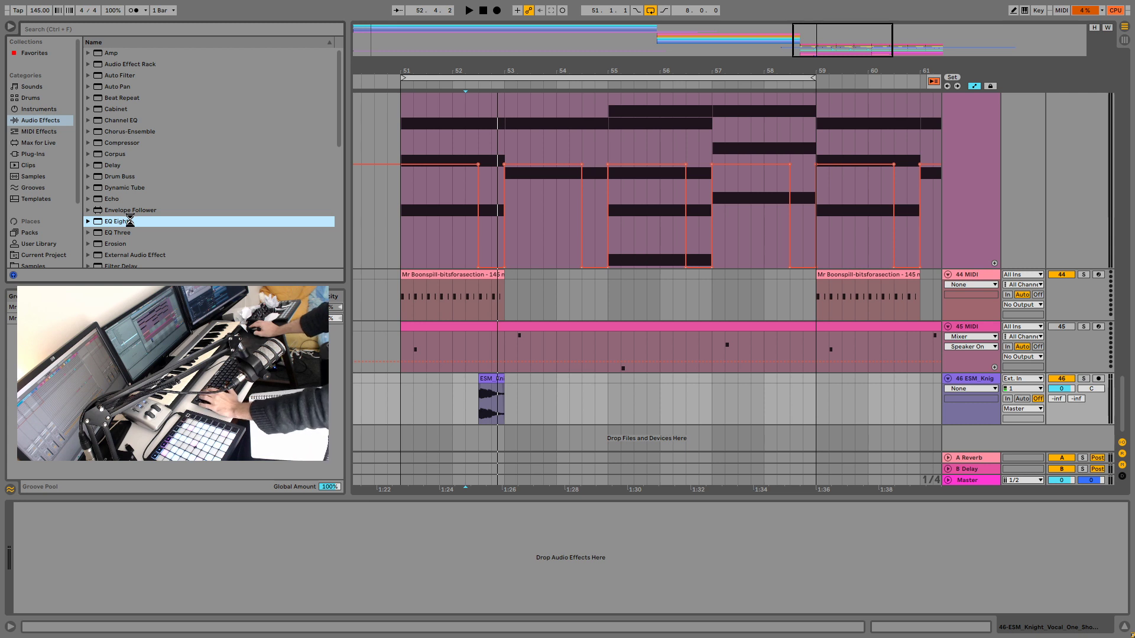
{"action": "left_click_drag", "start_coordinate": [197, 475], "coordinate": [177, 550]}
{"action": "key", "text": "space"}
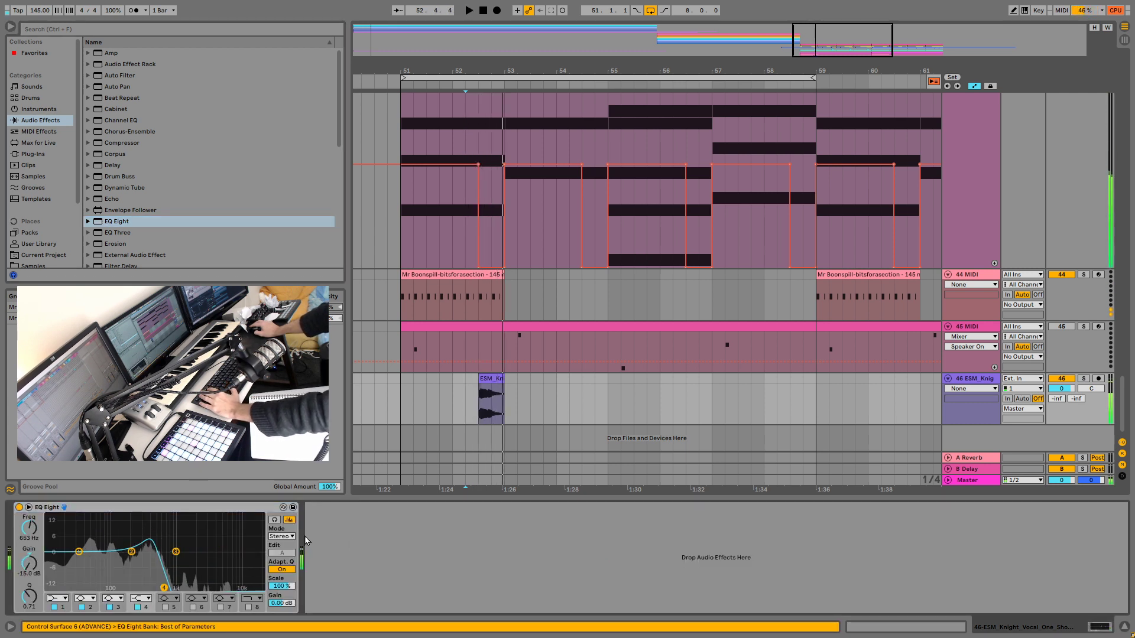
Step: Set EQ Eight to L/R mode and shape the right channel with a band 6 high-cut at 4.00 kHz, Q 0.11
{"action": "left_click", "coordinate": [283, 536]}
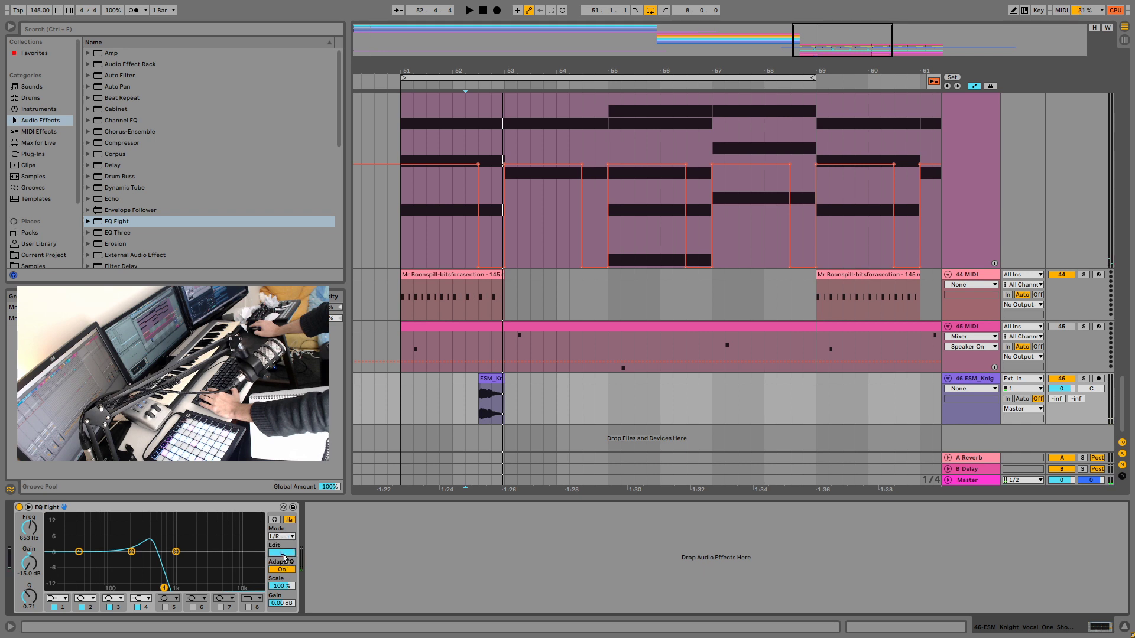
{"action": "left_click", "coordinate": [283, 554]}
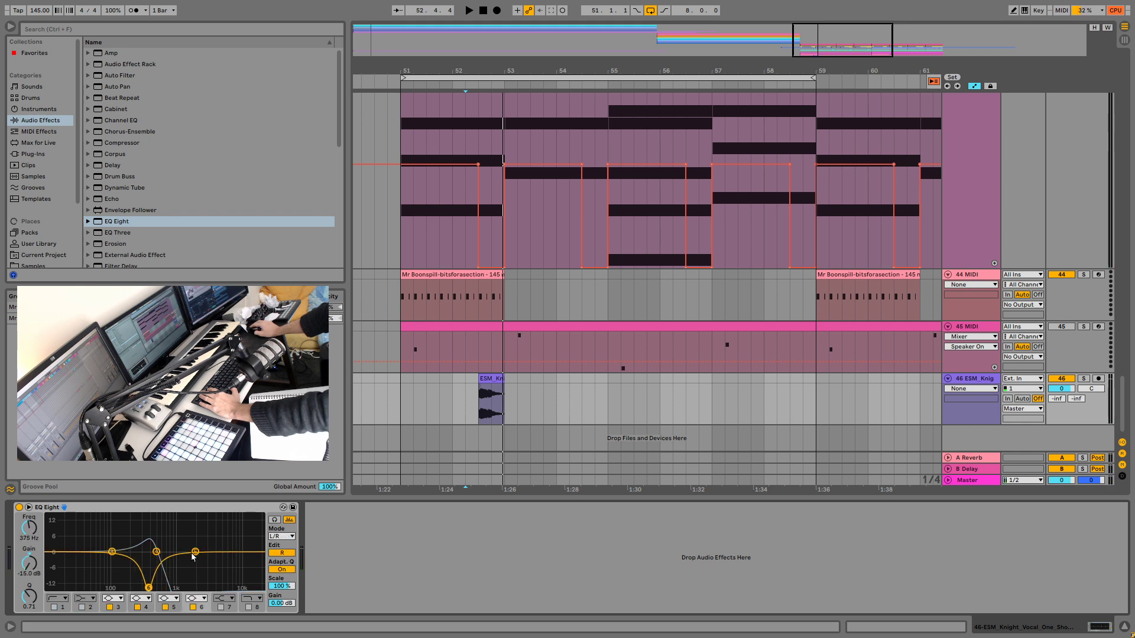
{"action": "left_click", "coordinate": [202, 601]}
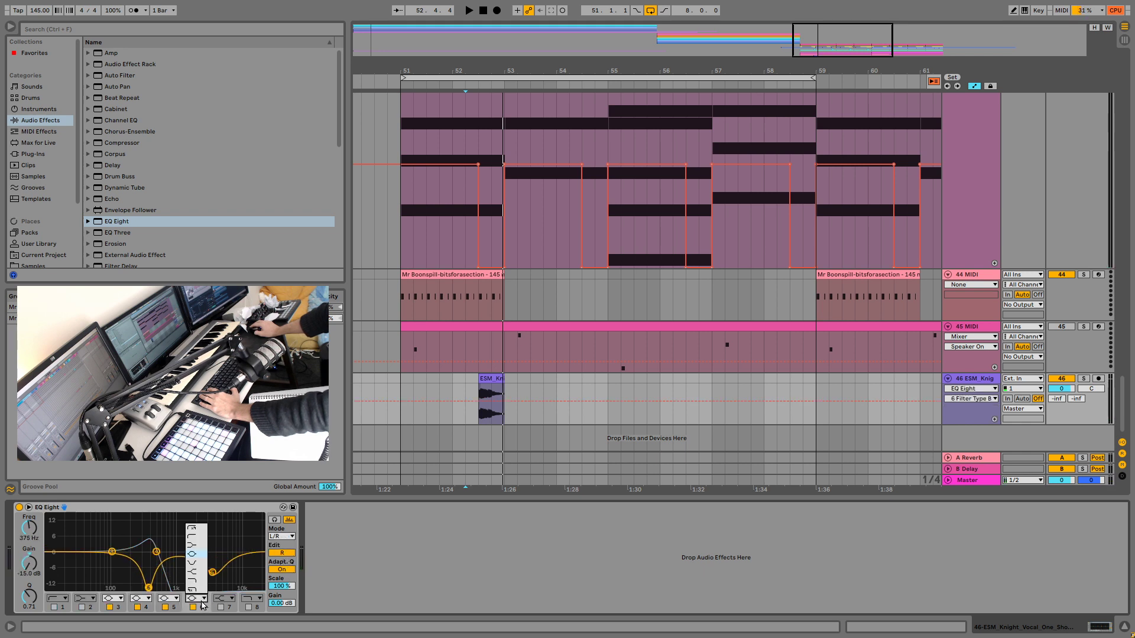
{"action": "left_click", "coordinate": [200, 591]}
{"action": "key", "text": "space"}
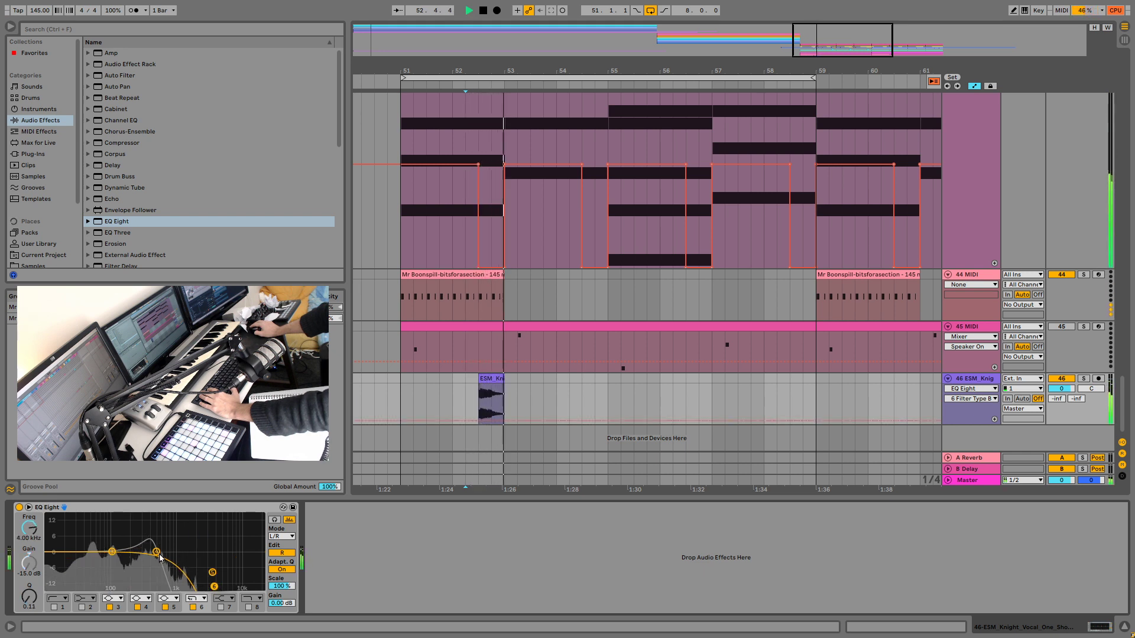
Step: Reshape the left channel's EQ by ear, with band 1 at 31 Hz and -10 dB and band 4 at 484 Hz and -15 dB
{"action": "left_click", "coordinate": [283, 553]}
{"action": "key", "text": "space"}
{"action": "mouse_move", "coordinate": [131, 552]}
{"action": "left_mouse_down"}
{"action": "mouse_move", "coordinate": [109, 560]}
{"action": "mouse_move", "coordinate": [129, 568]}
{"action": "mouse_move", "coordinate": [79, 577]}
{"action": "left_mouse_up"}
{"action": "key", "text": "space"}
{"action": "key", "text": "space"}
{"action": "key", "text": "space"}
{"action": "key", "text": "space"}
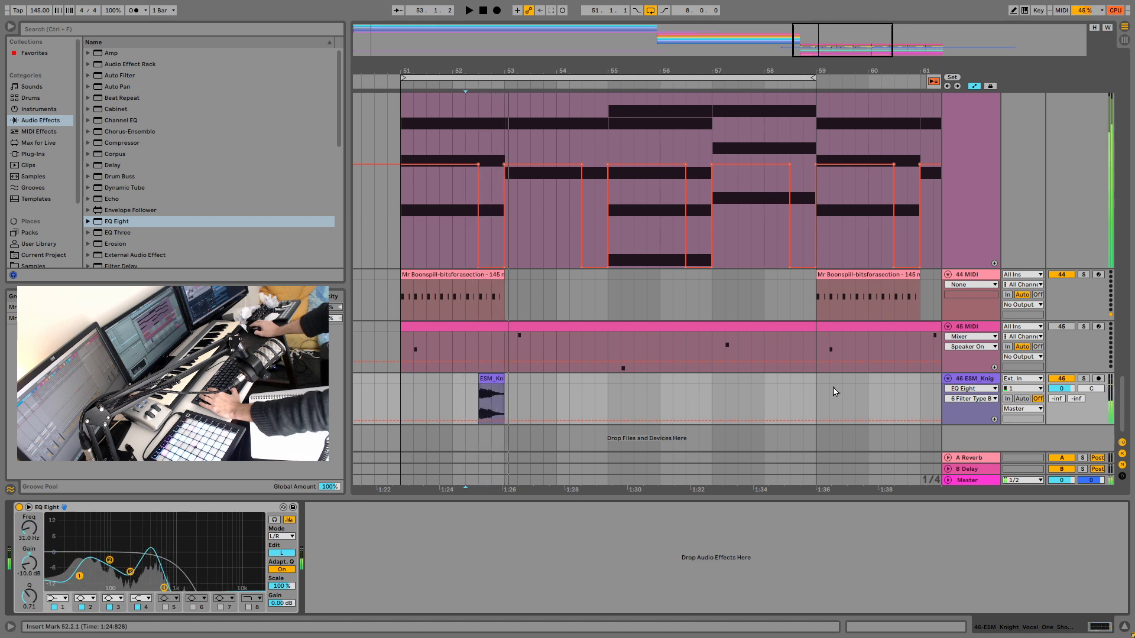
{"action": "key", "text": "space"}
{"action": "key", "text": "space"}
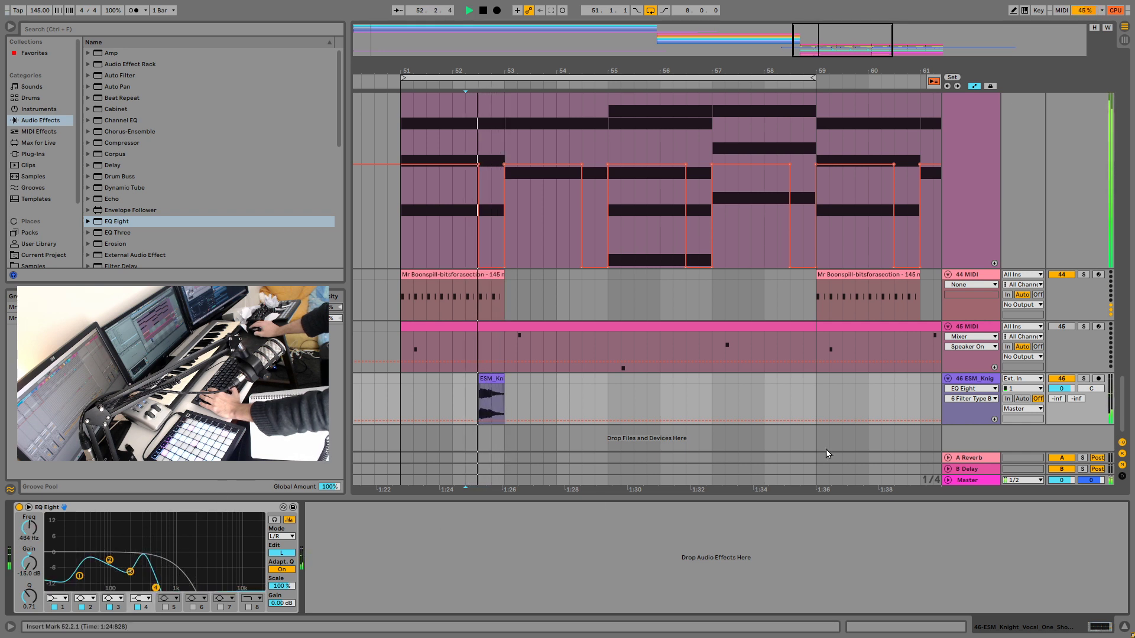
Step: Lower the groan track's volume to -6.7 dB and audition it with the drums
{"action": "left_click_drag", "start_coordinate": [1066, 383], "coordinate": [1066, 395]}
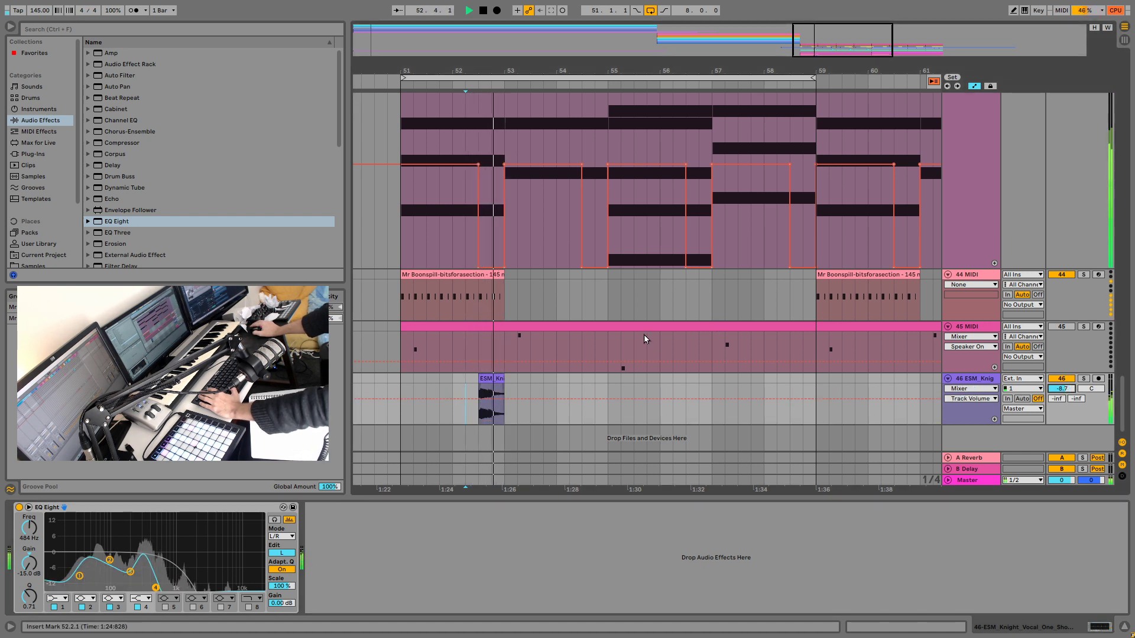
{"action": "key", "text": "space"}
{"action": "key", "text": "space"}
{"action": "key", "text": "space"}
{"action": "left_click_drag", "start_coordinate": [1059, 393], "coordinate": [1057, 390]}
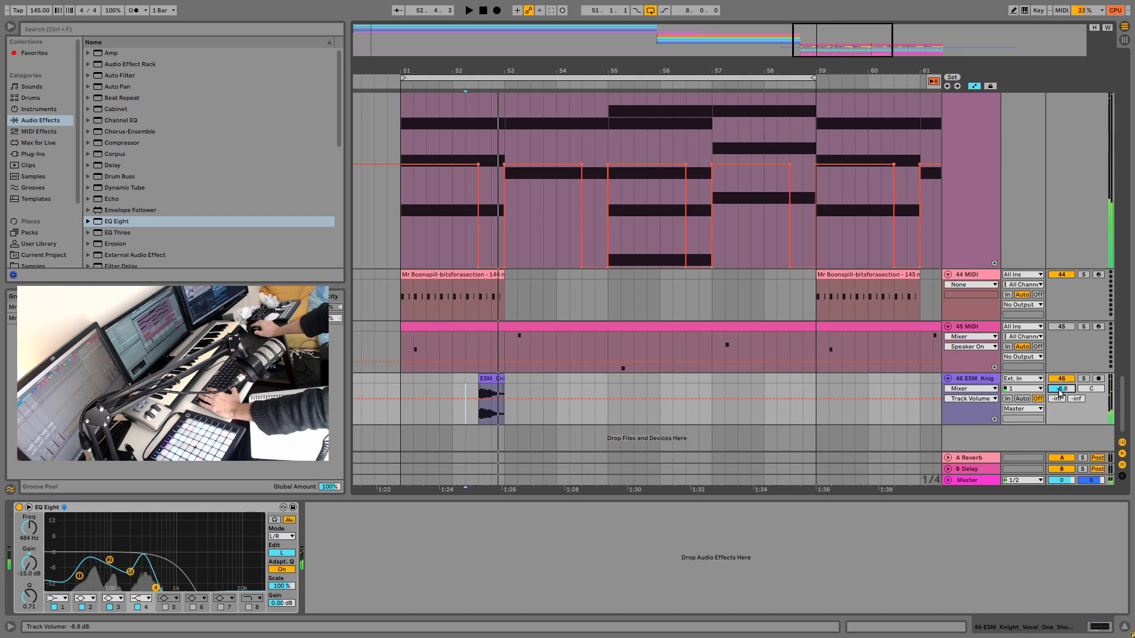
{"action": "key", "text": "space"}
{"action": "key", "text": "space"}
{"action": "key", "text": "space"}
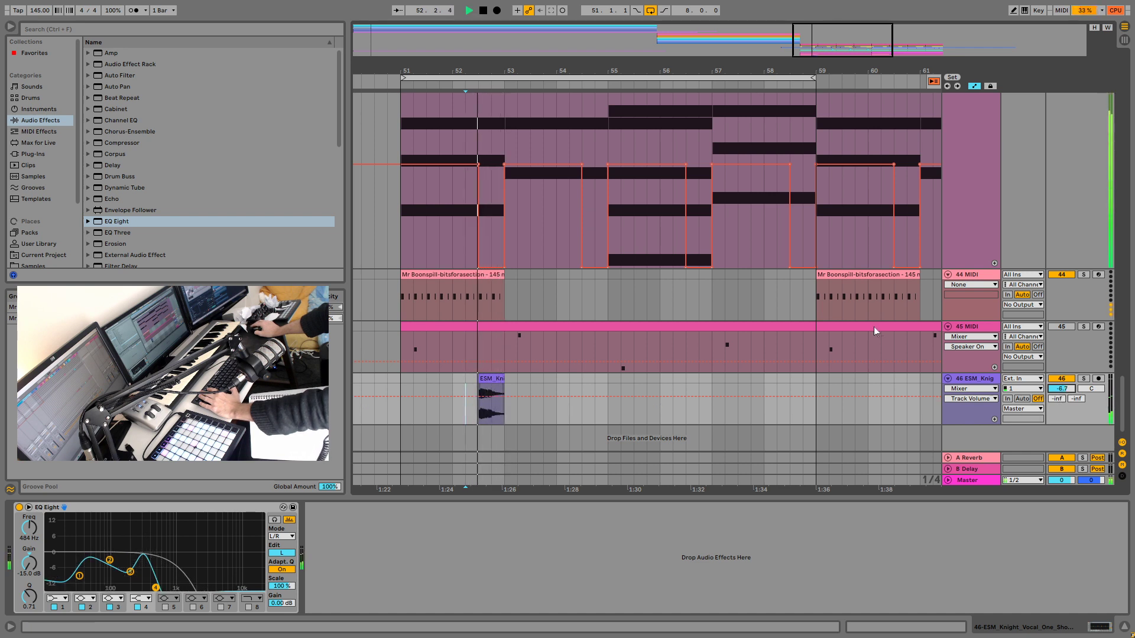
{"action": "key", "text": "space"}
Step: Search all browser results for "vocal" and preview a dancehall vocal sample
{"action": "left_click", "coordinate": [62, 30]}
{"action": "type", "text": "vocal"}
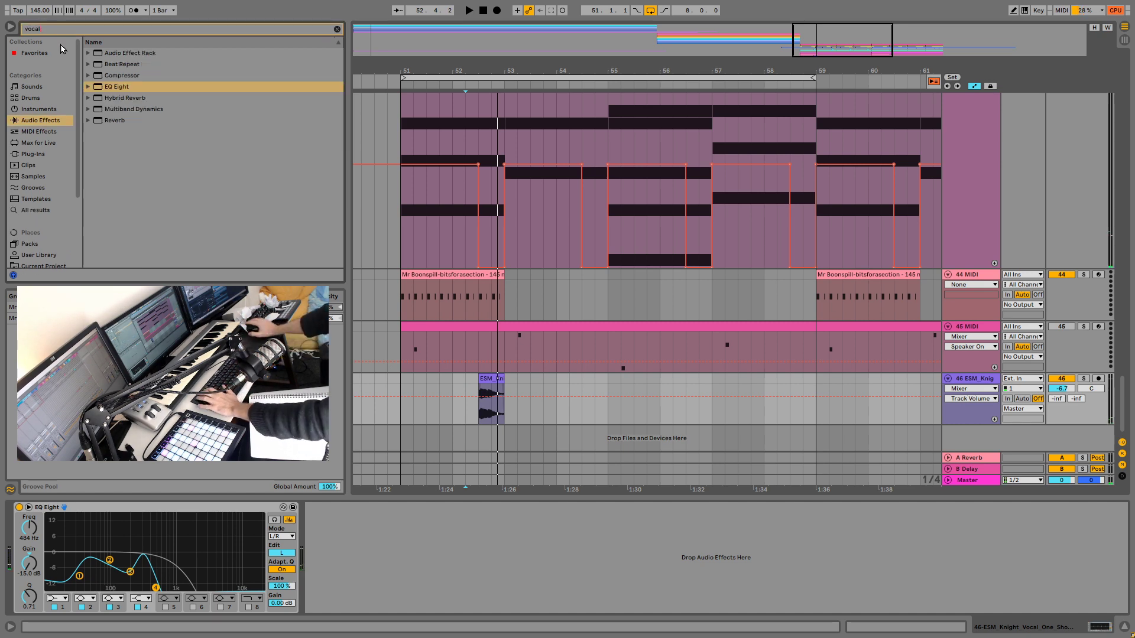
{"action": "left_click", "coordinate": [175, 188]}
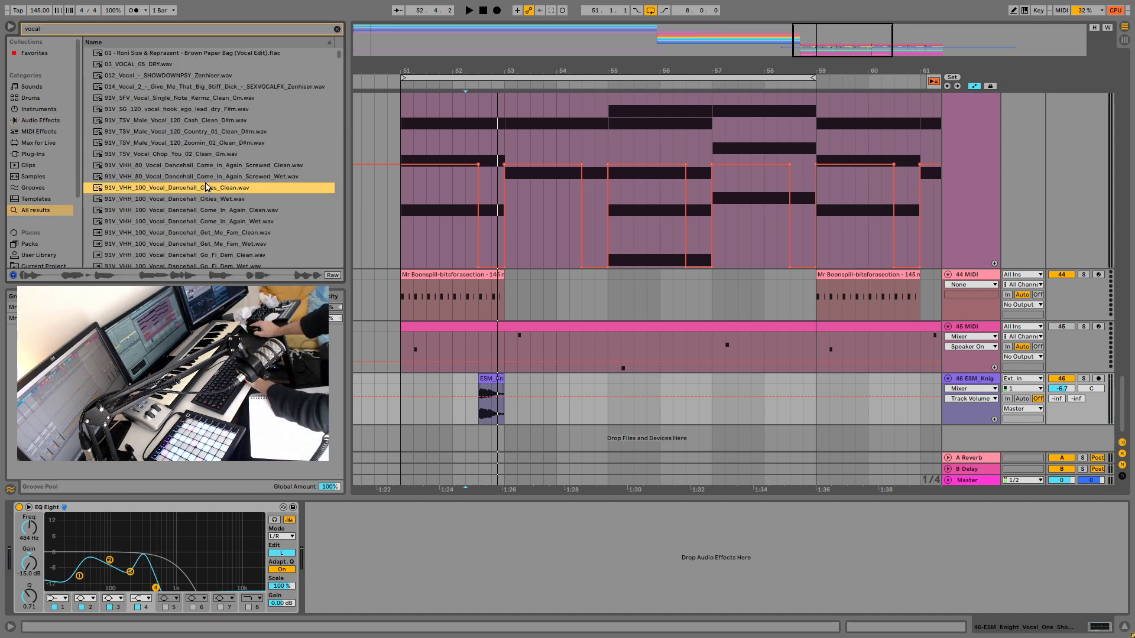
{"action": "scroll", "coordinate": [213, 219], "scroll_direction": "down", "scroll_amount": 10}
{"action": "scroll", "coordinate": [220, 228], "scroll_direction": "down", "scroll_amount": 10}
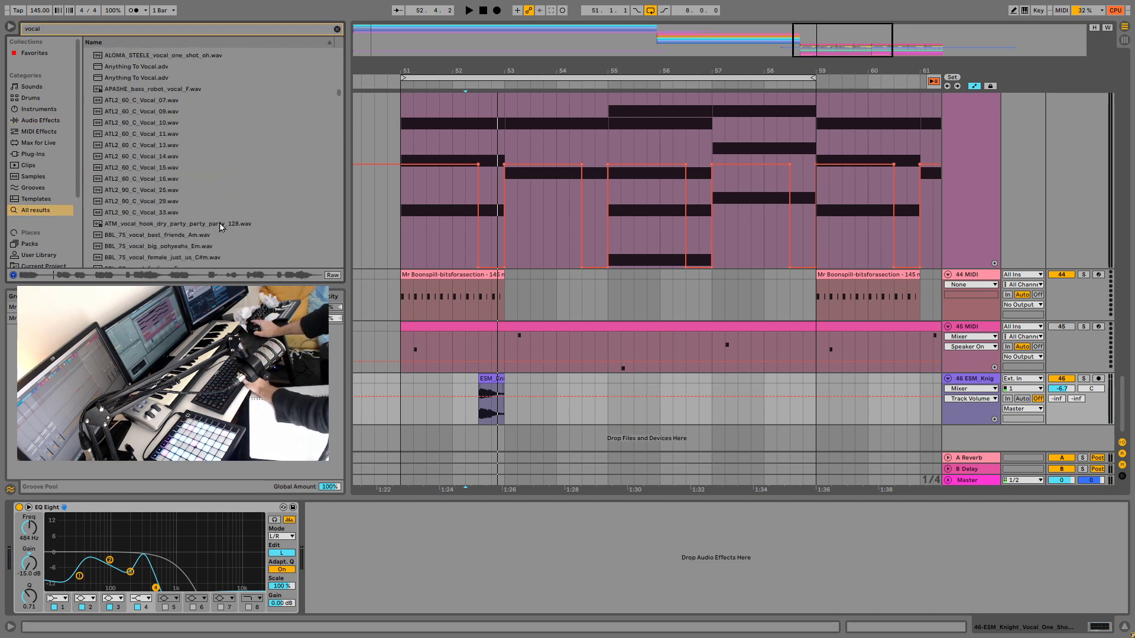
Step: Audition the CF reverse-tone and vocal swell samples, continuing to CHIP_Vocal_8_Bit.wav
{"action": "left_click", "coordinate": [204, 203]}
{"action": "scroll", "coordinate": [207, 206], "scroll_direction": "down", "scroll_amount": 3}
{"action": "key", "text": "Down"}
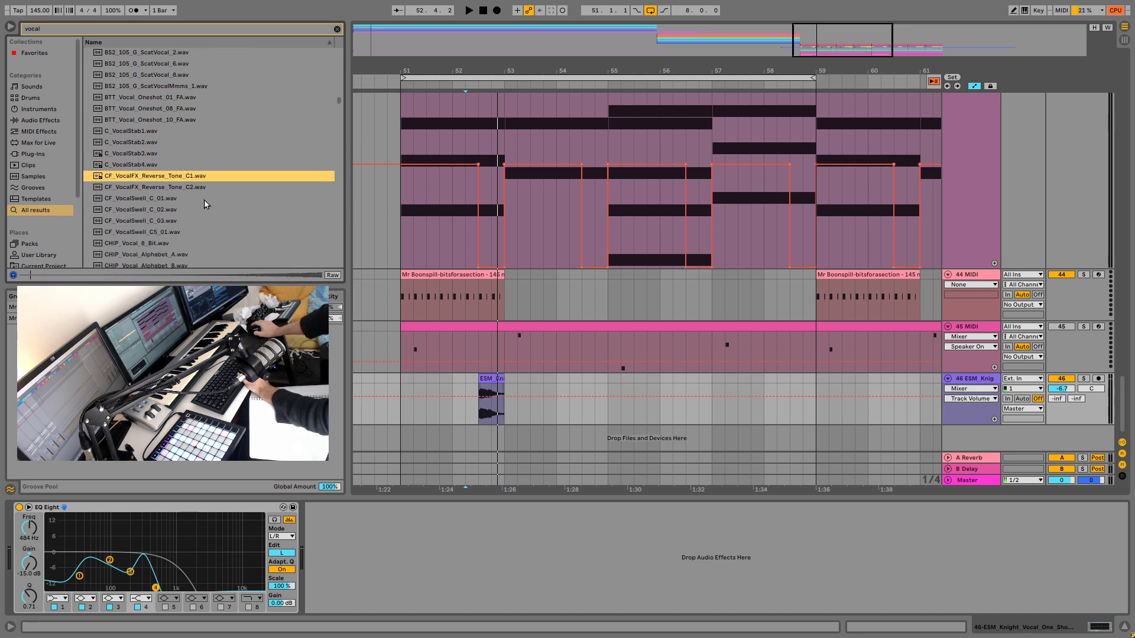
{"action": "key", "text": "Down"}
{"action": "scroll", "coordinate": [217, 175], "scroll_direction": "down", "scroll_amount": 1}
{"action": "key", "text": "Down"}
{"action": "key", "text": "Down"}
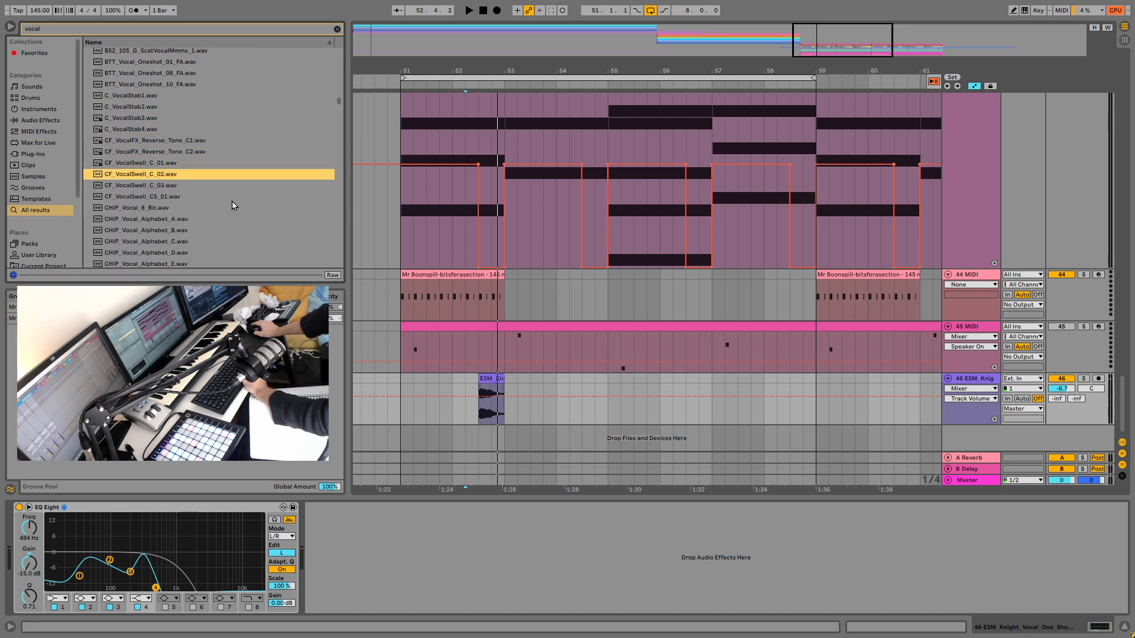
{"action": "key", "text": "Down"}
{"action": "scroll", "coordinate": [232, 205], "scroll_direction": "down", "scroll_amount": 1}
{"action": "key", "text": "Down"}
{"action": "scroll", "coordinate": [233, 204], "scroll_direction": "down", "scroll_amount": 1}
{"action": "key", "text": "Down"}
{"action": "key", "text": "Down"}
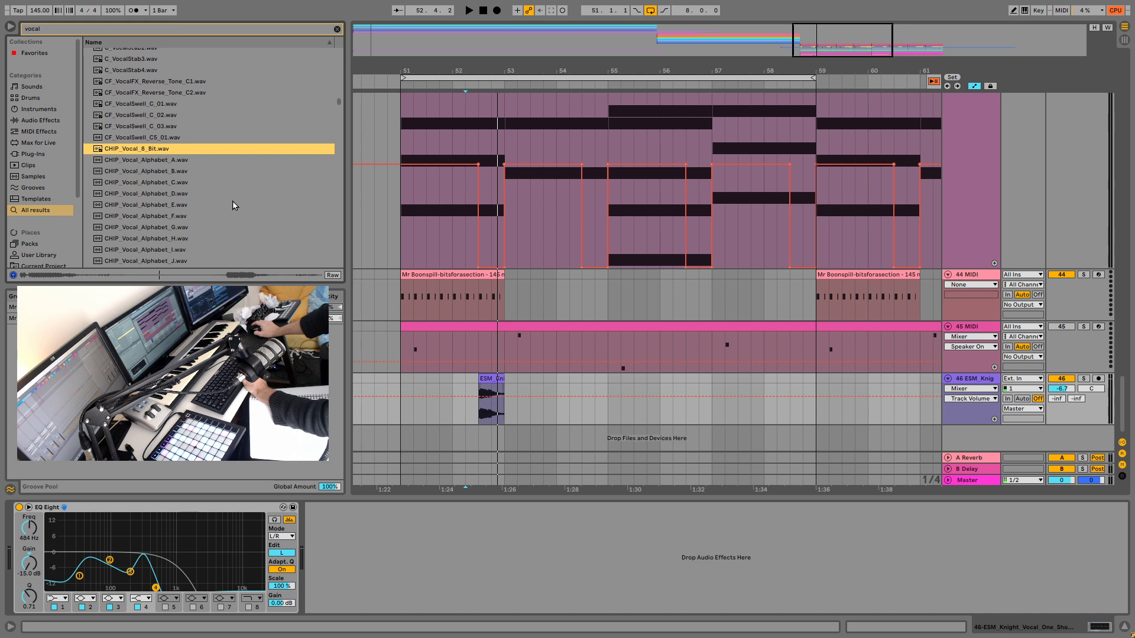
Step: Audition a CI_120 vocal FX sample and several DAL vintage vocal hooks and phrases further down the results
{"action": "scroll", "coordinate": [233, 207], "scroll_direction": "down", "scroll_amount": 15}
{"action": "scroll", "coordinate": [123, 192], "scroll_direction": "down", "scroll_amount": 7}
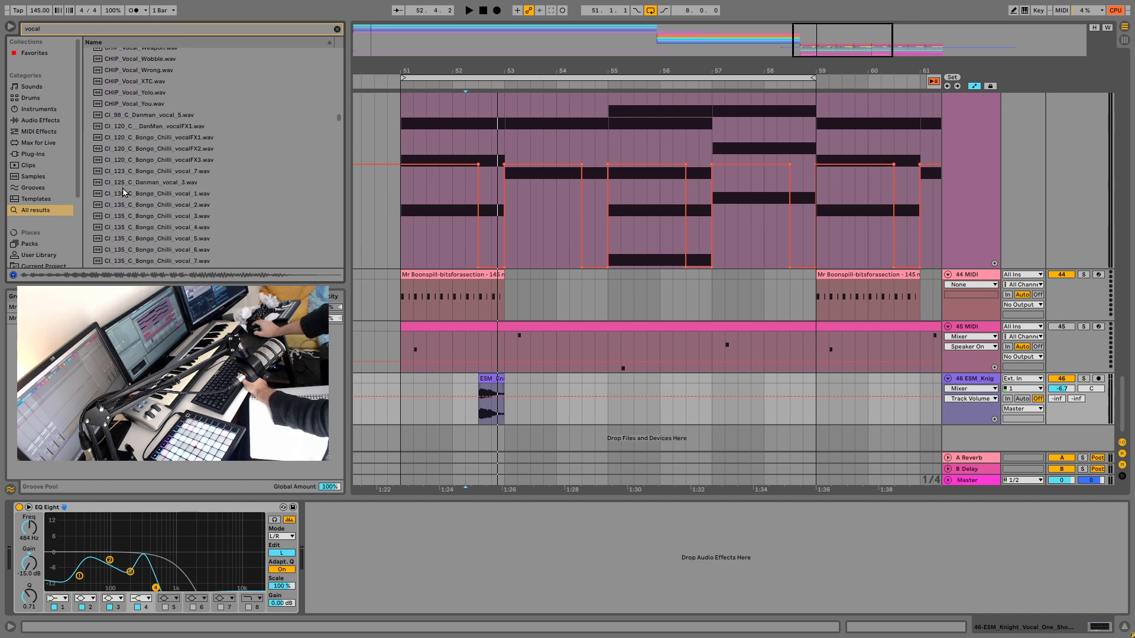
{"action": "left_click", "coordinate": [151, 150]}
{"action": "scroll", "coordinate": [178, 196], "scroll_direction": "down", "scroll_amount": 12}
{"action": "left_click", "coordinate": [177, 197]}
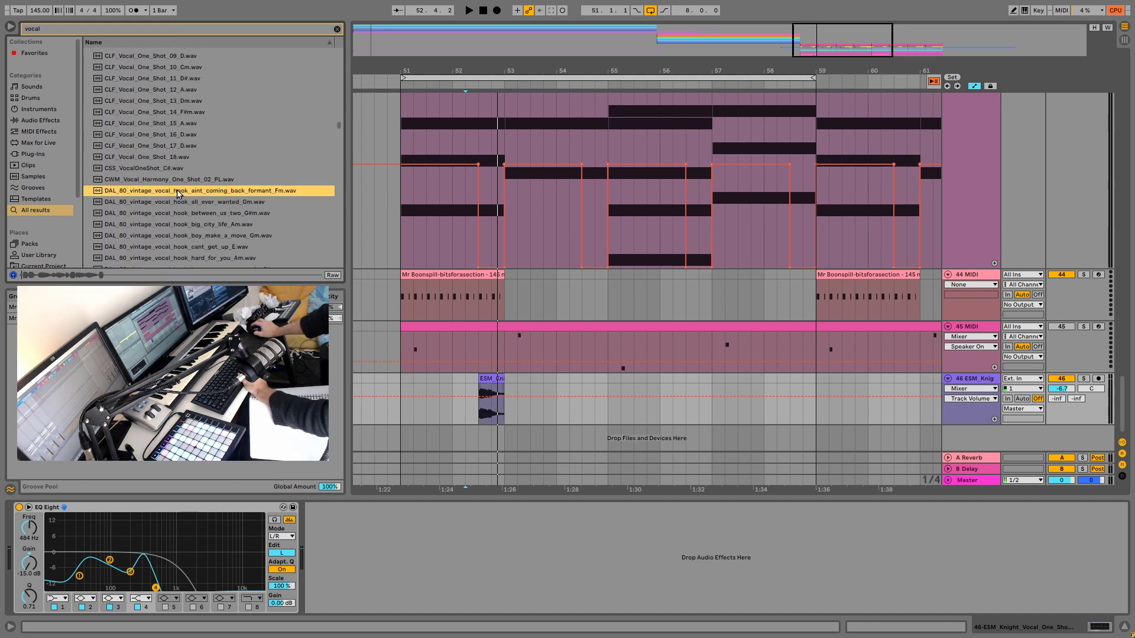
{"action": "scroll", "coordinate": [177, 195], "scroll_direction": "down", "scroll_amount": 2}
{"action": "scroll", "coordinate": [177, 191], "scroll_direction": "down", "scroll_amount": 4}
{"action": "left_click", "coordinate": [177, 191]}
{"action": "scroll", "coordinate": [178, 191], "scroll_direction": "down", "scroll_amount": 14}
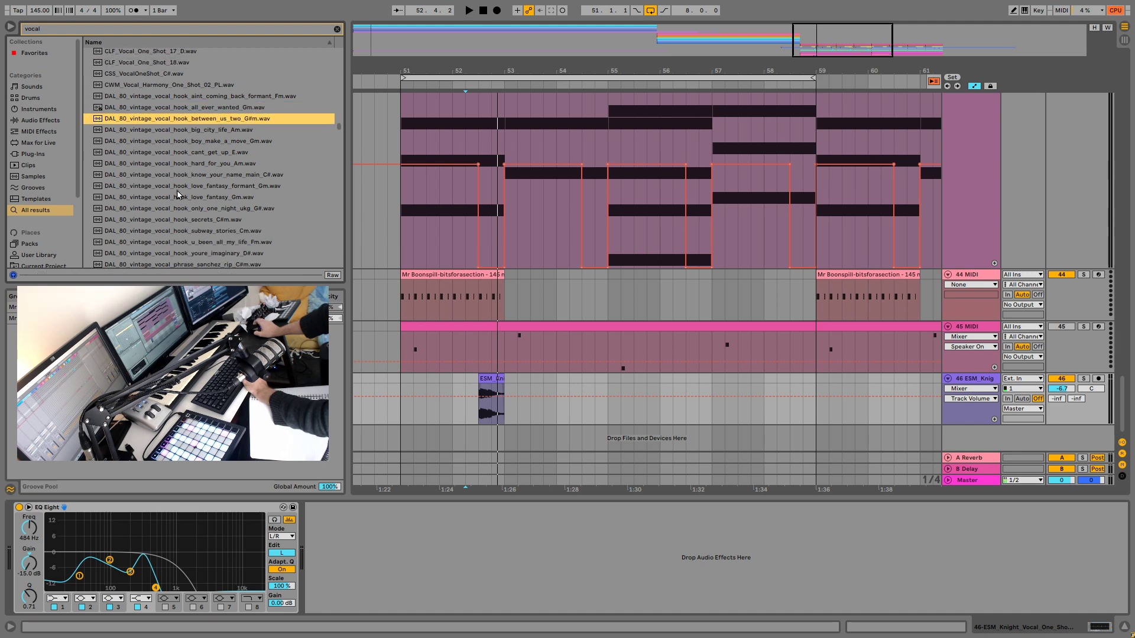
{"action": "left_click", "coordinate": [177, 187]}
{"action": "scroll", "coordinate": [178, 193], "scroll_direction": "down", "scroll_amount": 3}
{"action": "left_click", "coordinate": [178, 193]}
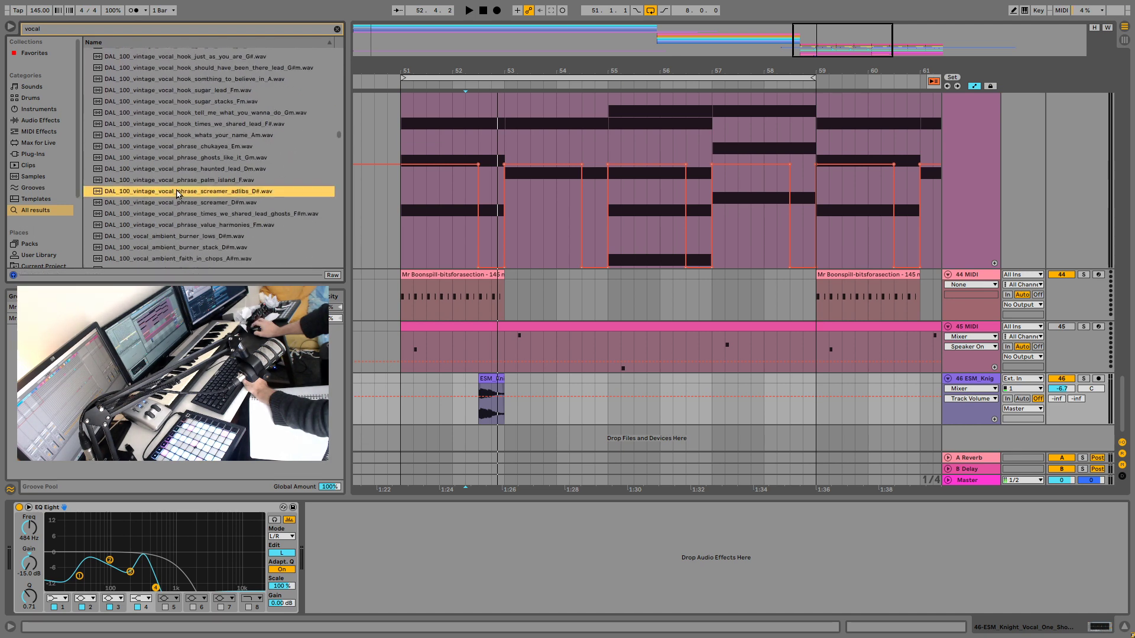
Step: Audition samples from the DAL_100 and DAL_140 vocals and the DAL vocal chop and phrase files
{"action": "scroll", "coordinate": [177, 194], "scroll_direction": "down", "scroll_amount": 8}
{"action": "left_click", "coordinate": [178, 194]}
{"action": "scroll", "coordinate": [177, 194], "scroll_direction": "down", "scroll_amount": 3}
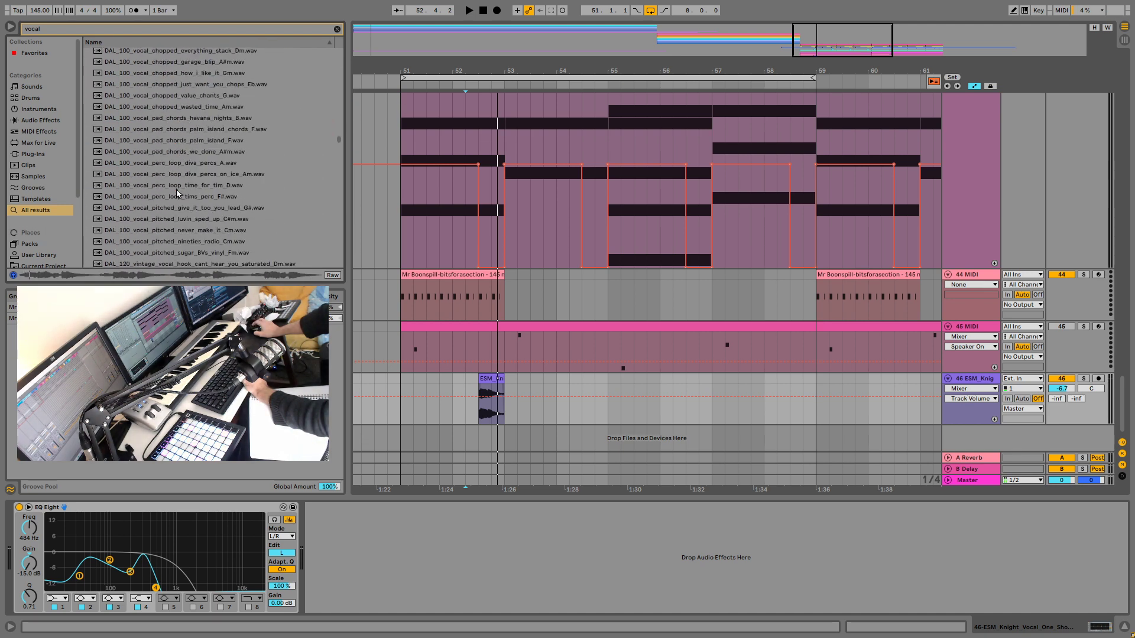
{"action": "left_click", "coordinate": [177, 194]}
{"action": "scroll", "coordinate": [177, 194], "scroll_direction": "down", "scroll_amount": 8}
{"action": "scroll", "coordinate": [177, 195], "scroll_direction": "down", "scroll_amount": 8}
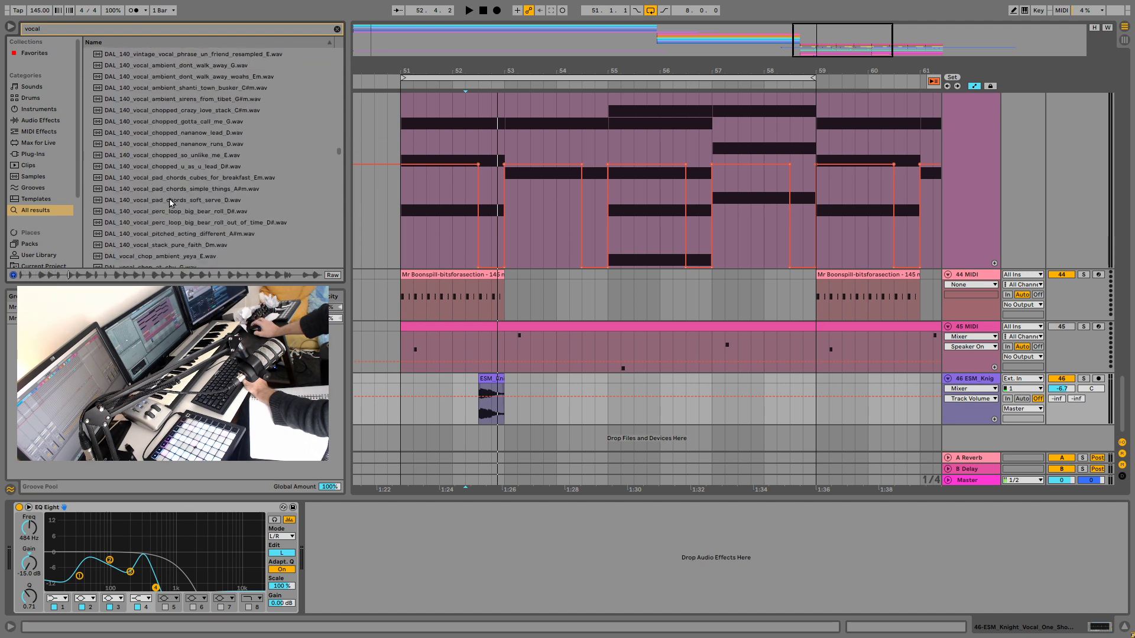
{"action": "left_click", "coordinate": [169, 200]}
{"action": "scroll", "coordinate": [171, 203], "scroll_direction": "down", "scroll_amount": 3}
{"action": "scroll", "coordinate": [170, 203], "scroll_direction": "down", "scroll_amount": 3}
{"action": "left_click", "coordinate": [170, 202]}
{"action": "scroll", "coordinate": [170, 203], "scroll_direction": "down", "scroll_amount": 8}
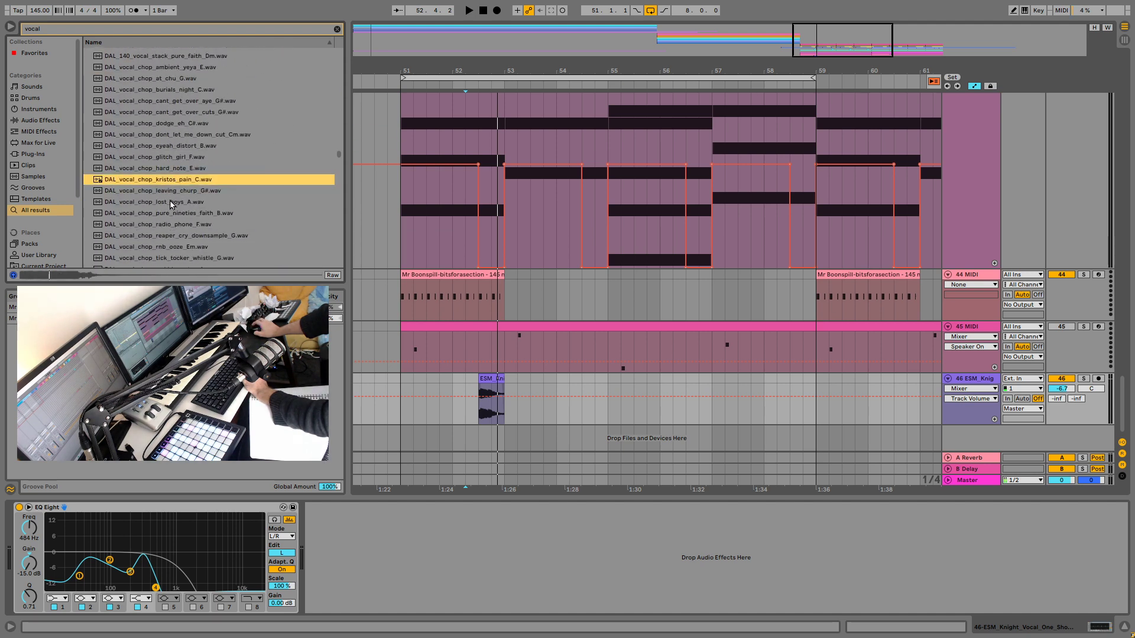
{"action": "left_click", "coordinate": [170, 203]}
{"action": "scroll", "coordinate": [171, 203], "scroll_direction": "down", "scroll_amount": 5}
{"action": "left_click", "coordinate": [170, 203]}
{"action": "scroll", "coordinate": [170, 203], "scroll_direction": "down", "scroll_amount": 5}
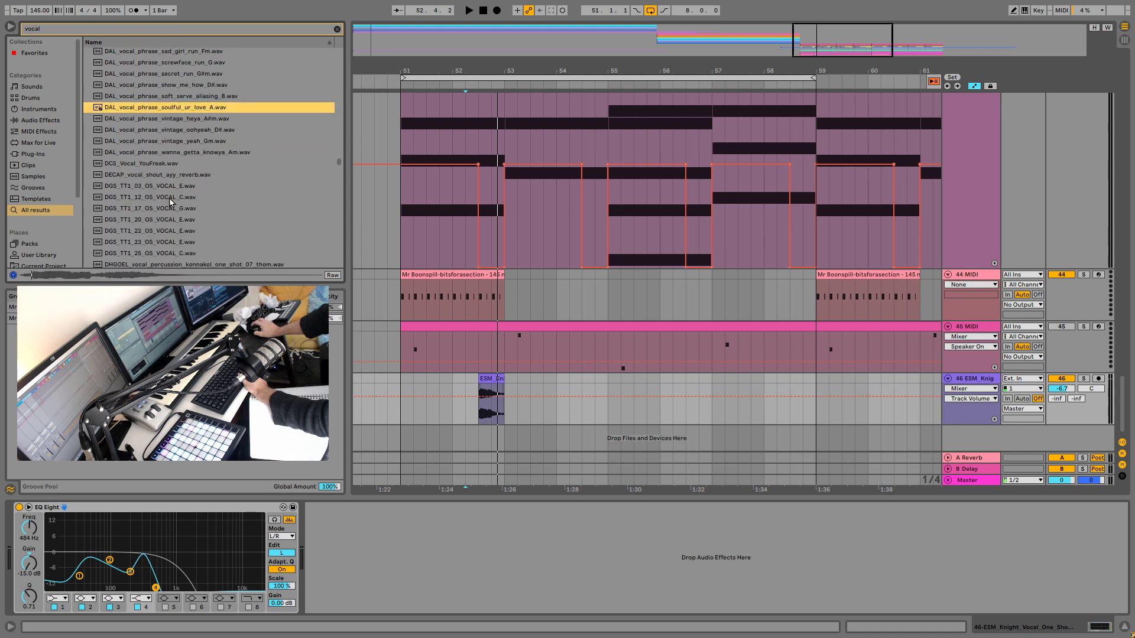
Step: Audition the DGS_TT1 vocal one-shots one by one, ending on the DHGOEL konnakol vocal percussion sample
{"action": "left_click", "coordinate": [171, 173]}
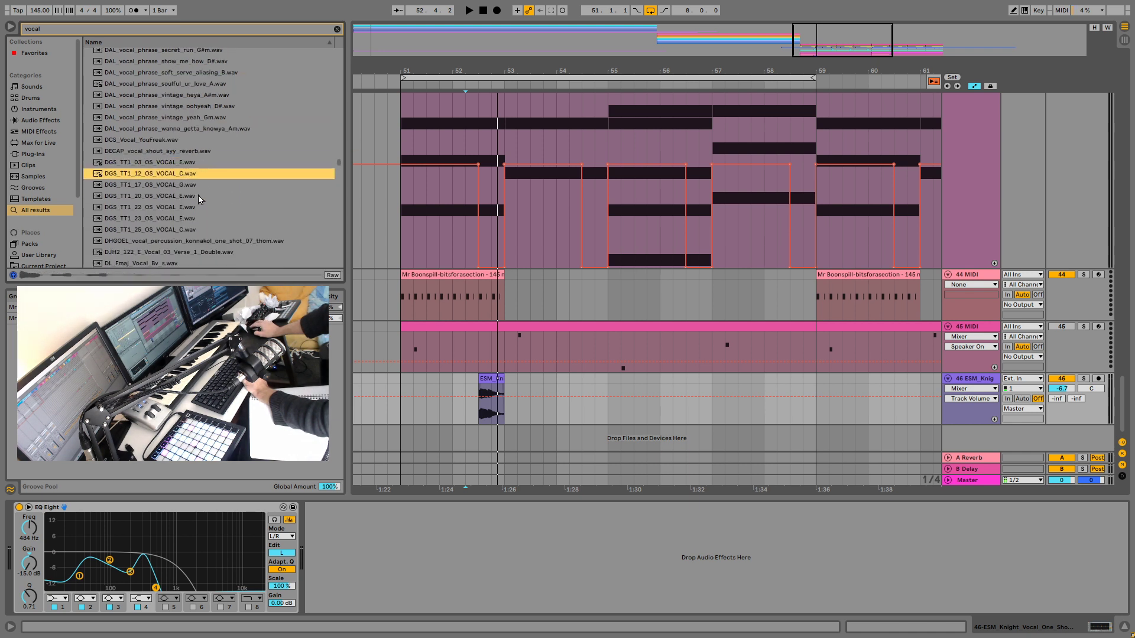
{"action": "key", "text": "Down"}
{"action": "scroll", "coordinate": [205, 219], "scroll_direction": "down", "scroll_amount": 1}
{"action": "key", "text": "Down"}
{"action": "key", "text": "Down"}
{"action": "key", "text": "Down"}
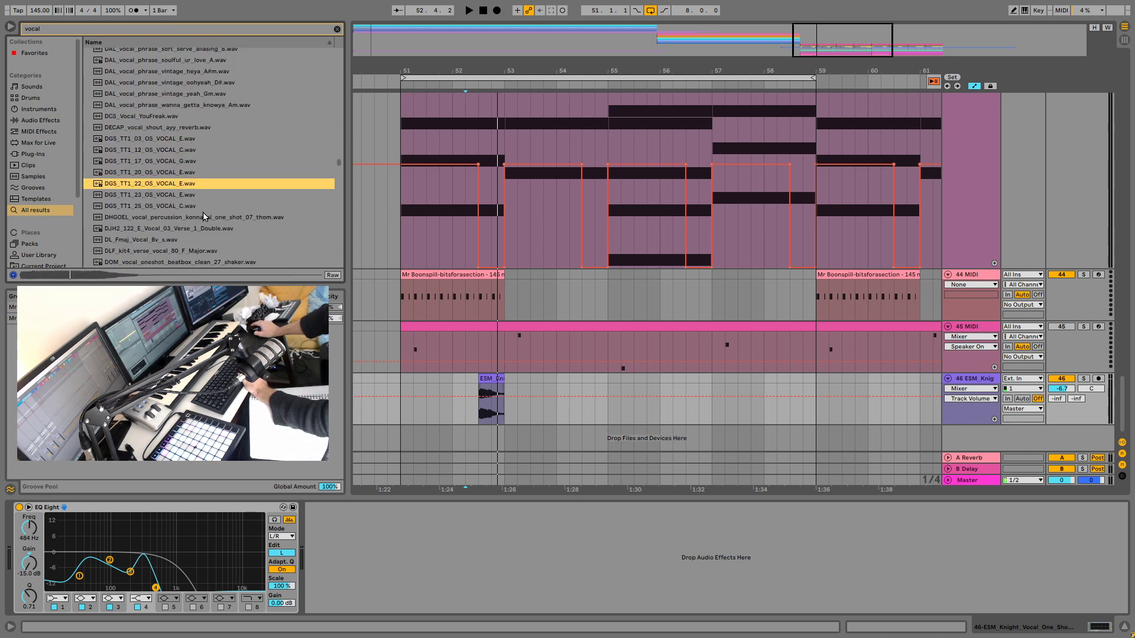
{"action": "key", "text": "Down"}
{"action": "key", "text": "Down"}
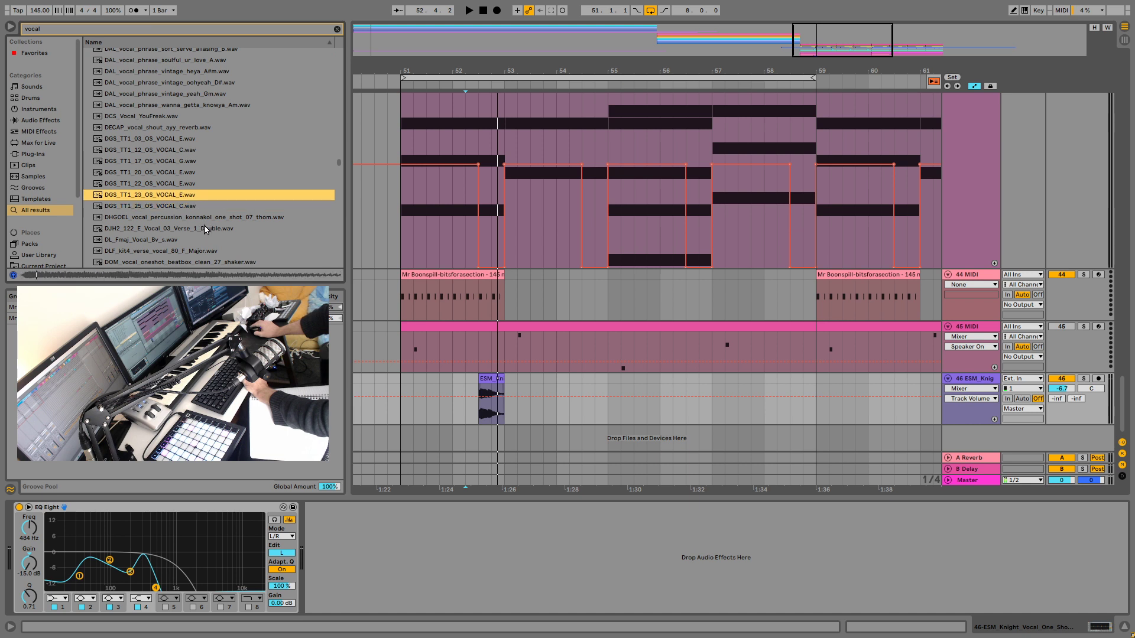
{"action": "scroll", "coordinate": [206, 231], "scroll_direction": "down", "scroll_amount": 2}
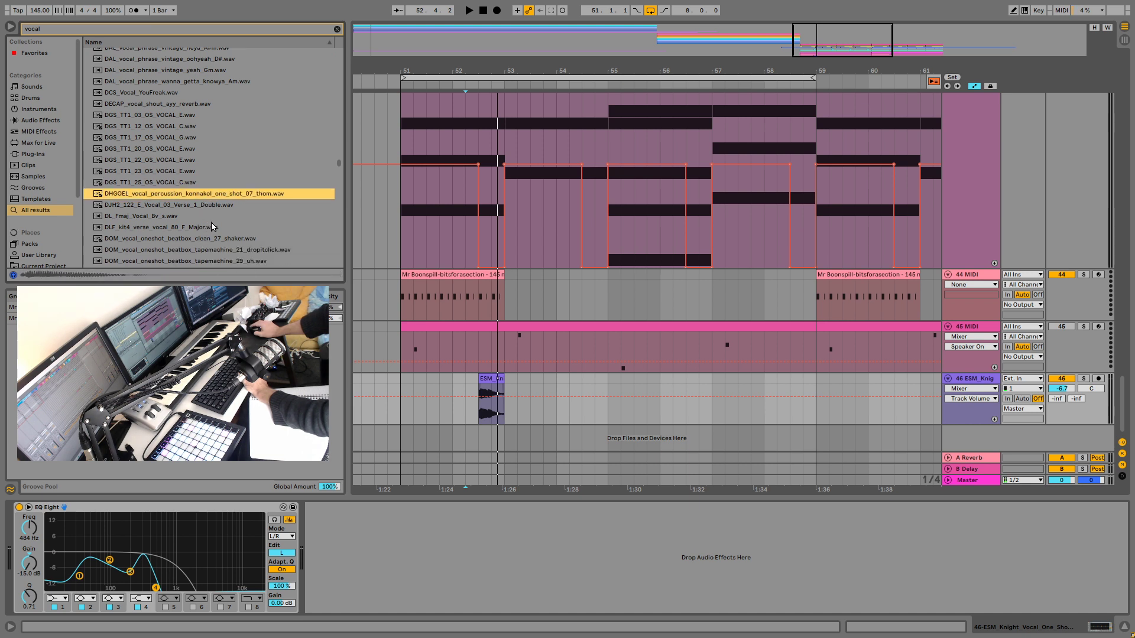
Step: Replace the groan clip at 52.3.1 with DHGOEL_vocal_percussion_konnakol_one_shot_07_thom.wav and audition it in the drum section
{"action": "key", "text": "super+z"}
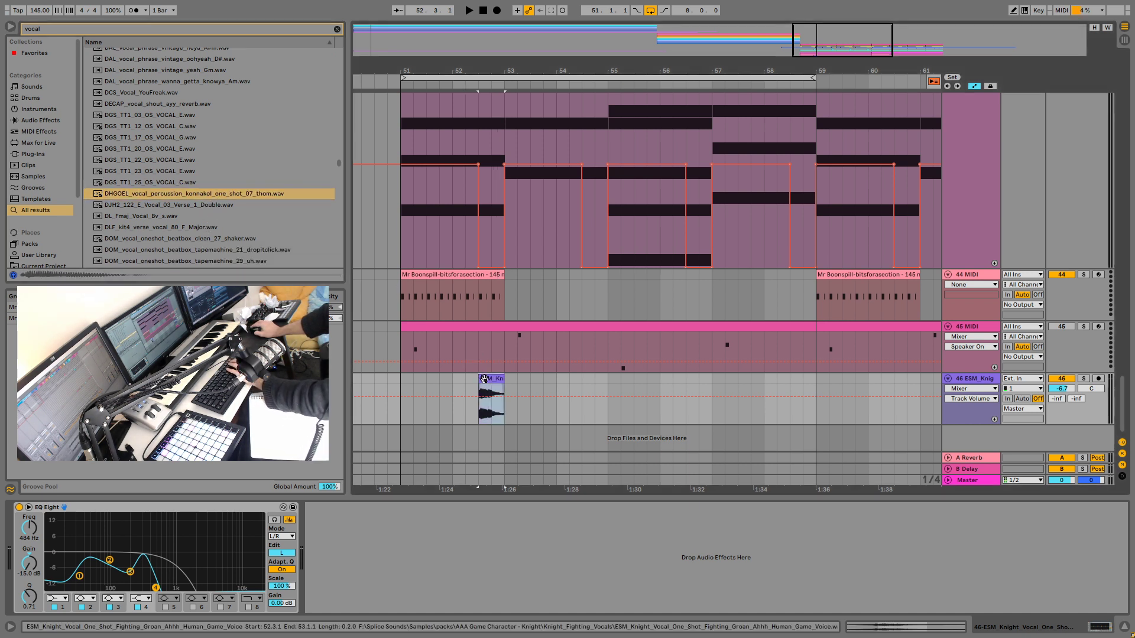
{"action": "left_click_drag", "start_coordinate": [178, 193], "coordinate": [476, 397]}
{"action": "key", "text": "space"}
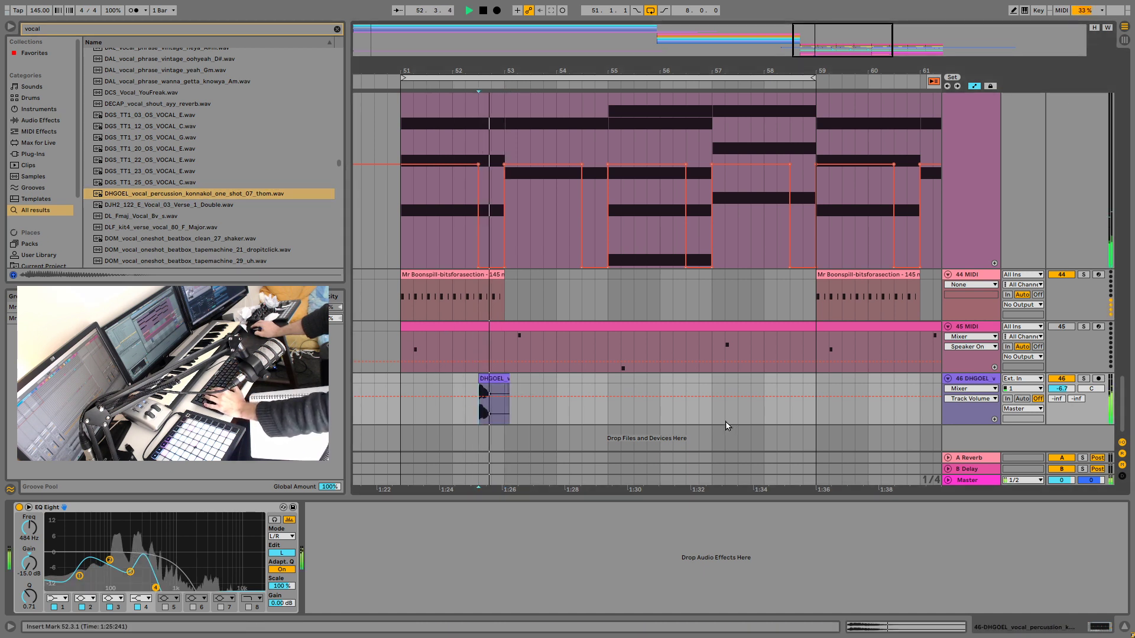
{"action": "left_click", "coordinate": [400, 402]}
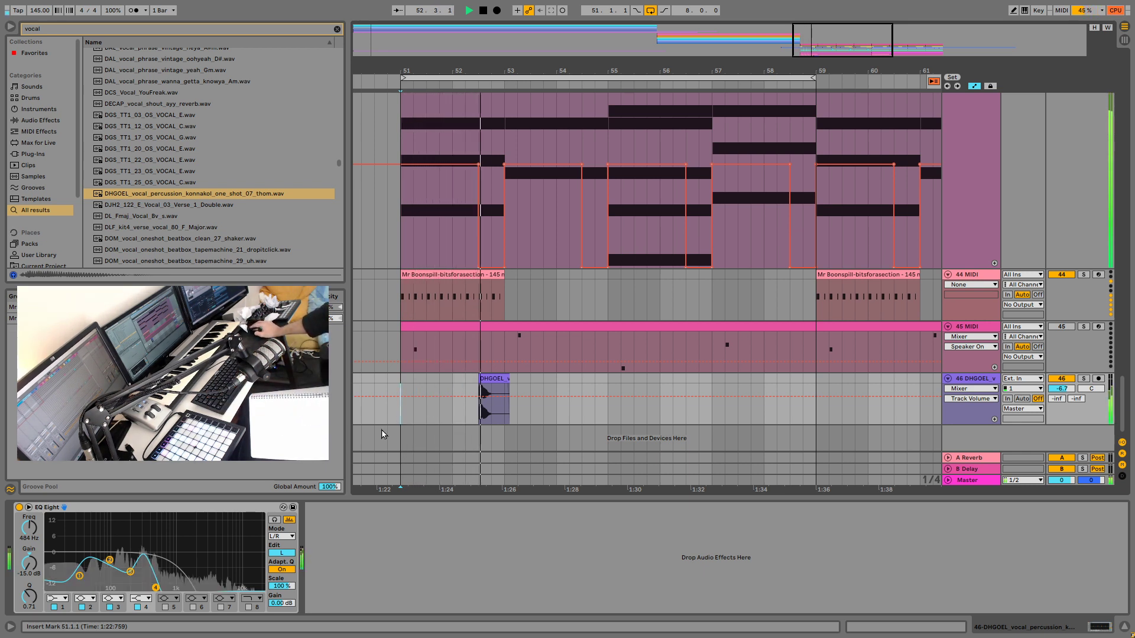
{"action": "left_click", "coordinate": [482, 417]}
{"action": "key", "text": "space"}
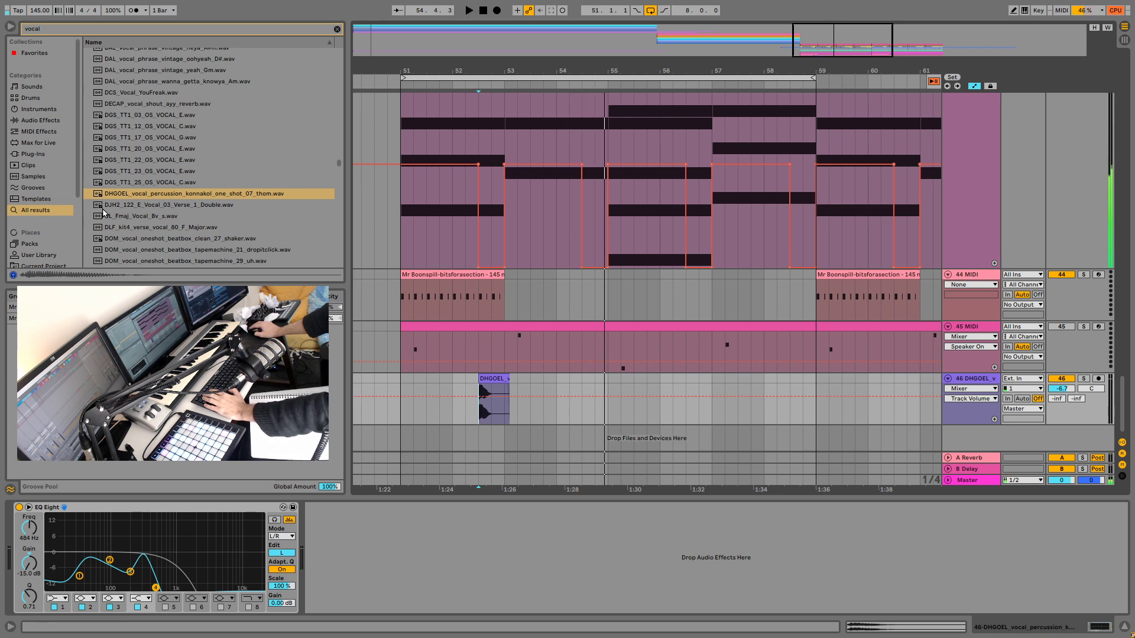
Step: Compare the neighbouring DGS_TT1 and DL vocal samples with DJH2_122_E_Vocal_03_Verse_1_Double.wav by previewing them
{"action": "left_click", "coordinate": [141, 197]}
{"action": "left_click", "coordinate": [158, 207]}
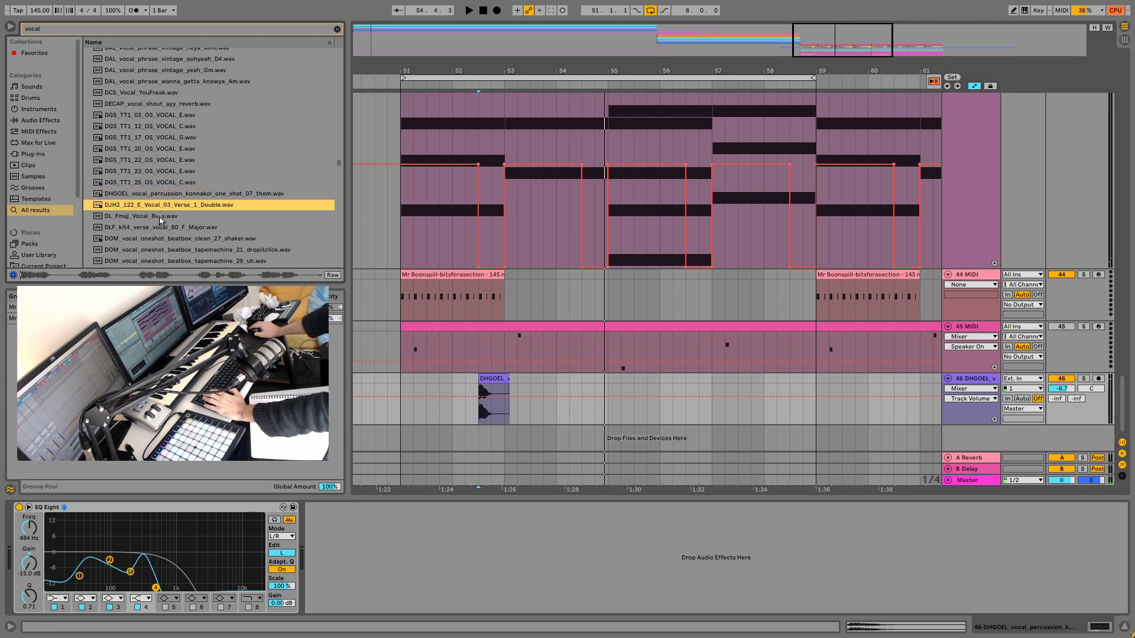
{"action": "left_click", "coordinate": [148, 182]}
{"action": "left_click", "coordinate": [149, 173]}
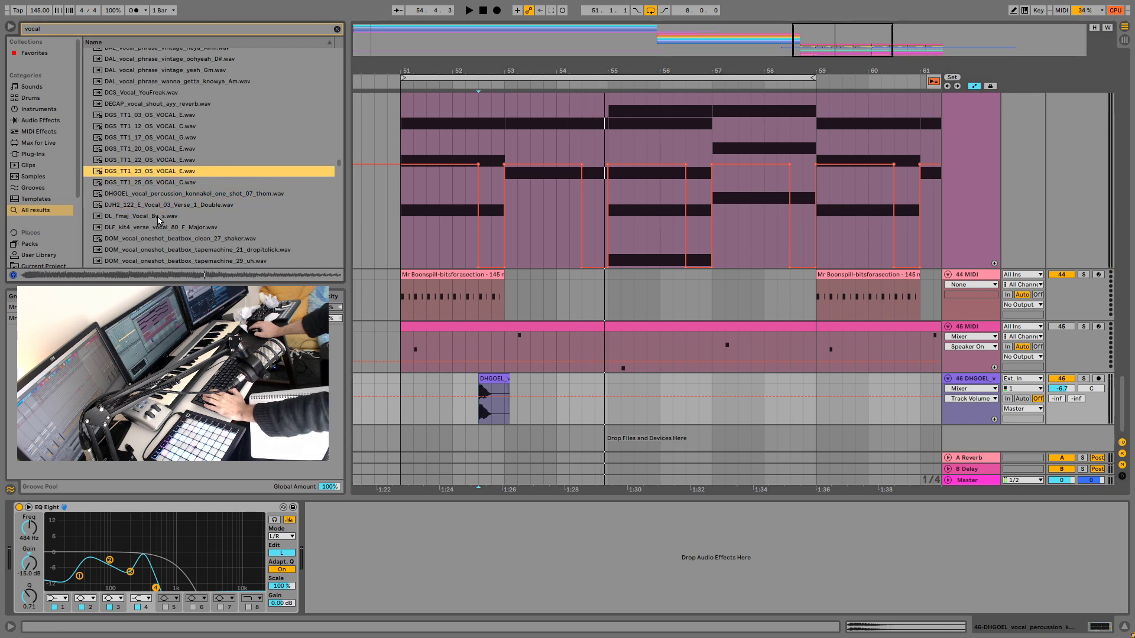
{"action": "left_click", "coordinate": [159, 218]}
{"action": "left_click", "coordinate": [156, 205]}
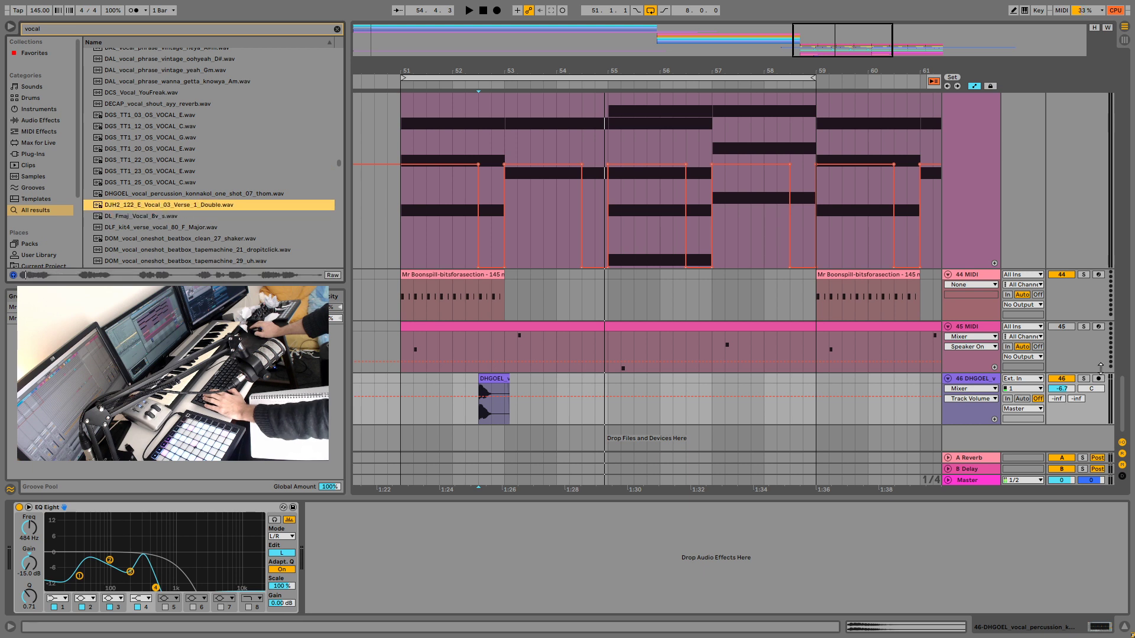
Step: Add an audio track below track 46 and place DJH2_122_E_Vocal_03_Verse_1_Double.wav on it around bar 54.3
{"action": "left_click", "coordinate": [983, 383]}
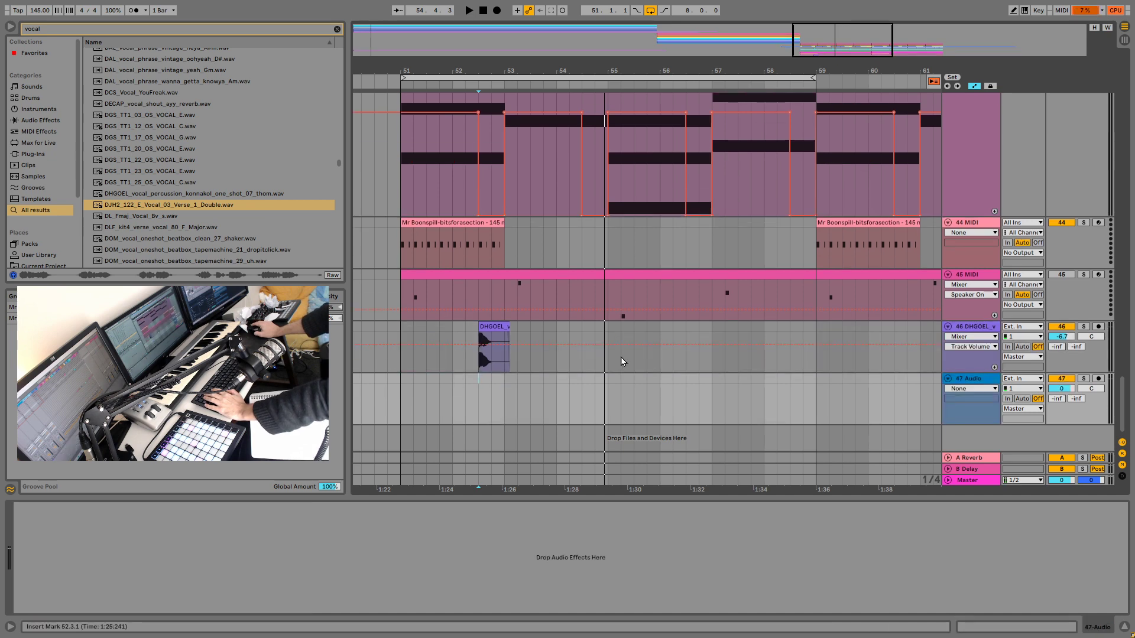
{"action": "key", "text": "ctrl+t"}
{"action": "key", "text": "space"}
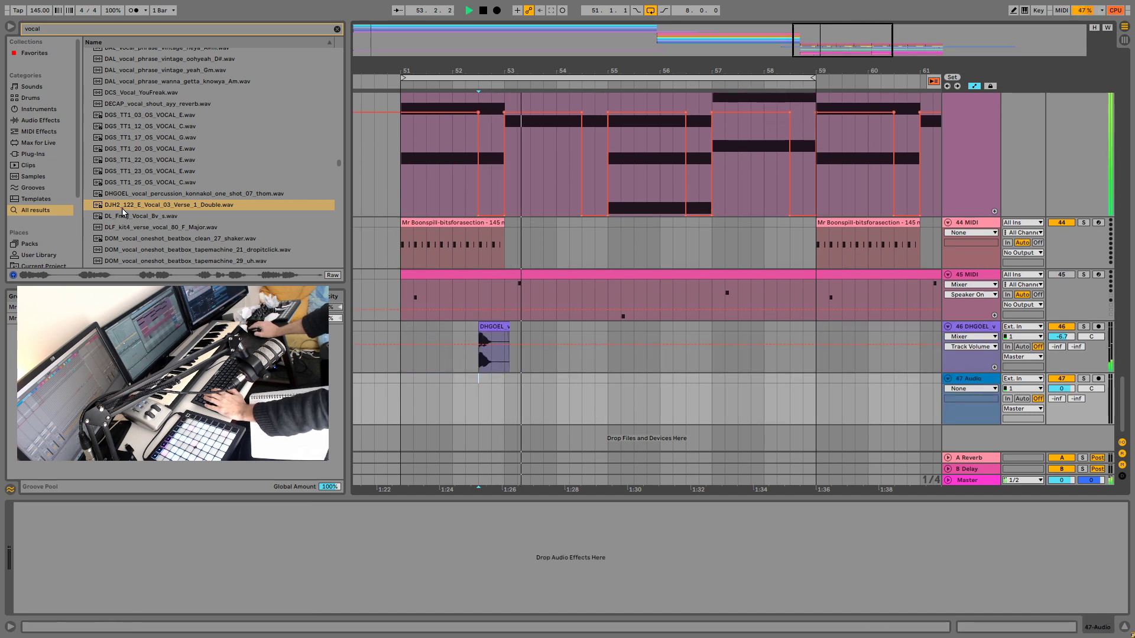
{"action": "key", "text": "space"}
{"action": "left_click_drag", "start_coordinate": [213, 205], "coordinate": [647, 402]}
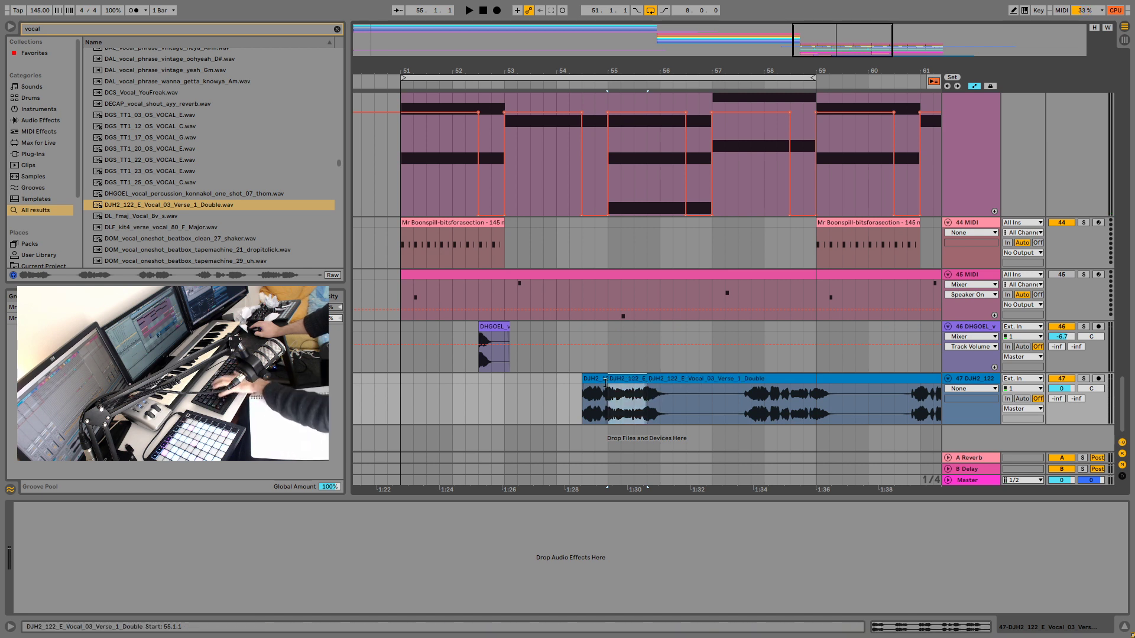
Step: Trim the verse vocal to a two-beat clip ending at 55.1.1 and audition it
{"action": "key", "text": "ctrl+shift+j"}
{"action": "left_click_drag", "start_coordinate": [633, 381], "coordinate": [608, 382]}
{"action": "key", "text": "space"}
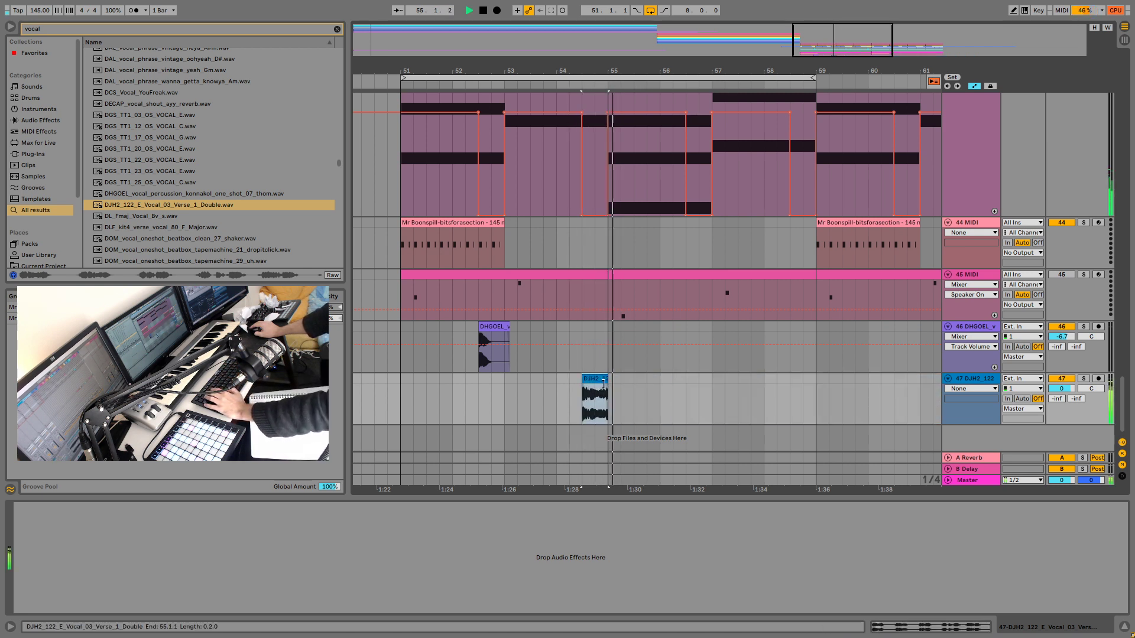
{"action": "key", "text": "space"}
Step: Open the verse vocal clip's waveform, shift its played section back to the start of the first phrase, and audition it
{"action": "double_click", "coordinate": [600, 381]}
{"action": "key", "text": "space"}
{"action": "key", "text": "space"}
{"action": "double_click", "coordinate": [600, 382]}
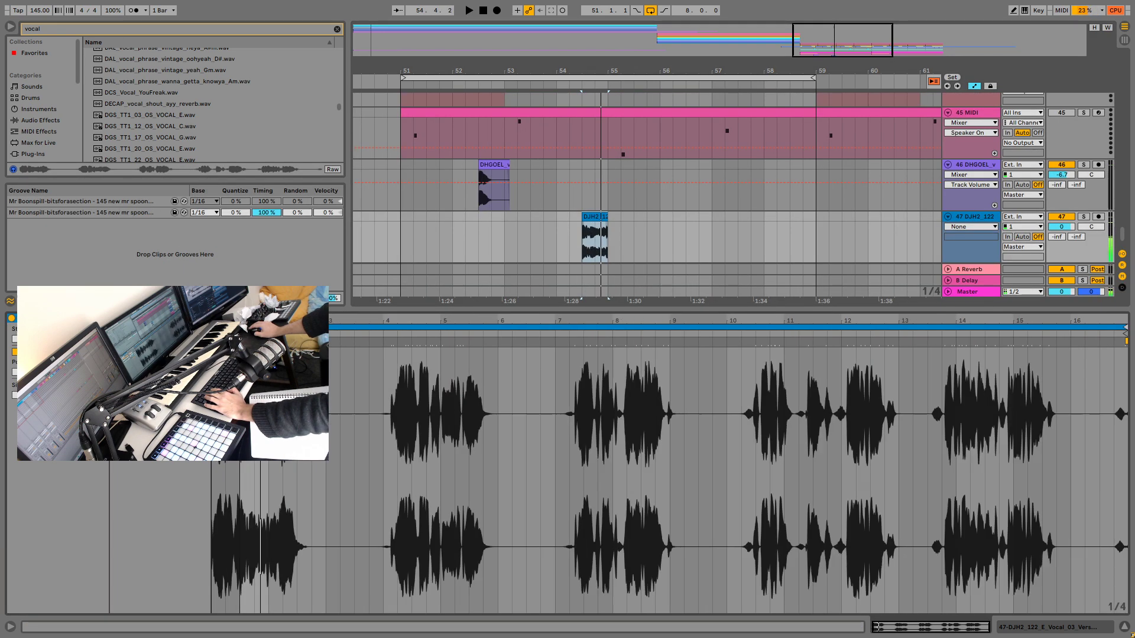
{"action": "key", "text": "space"}
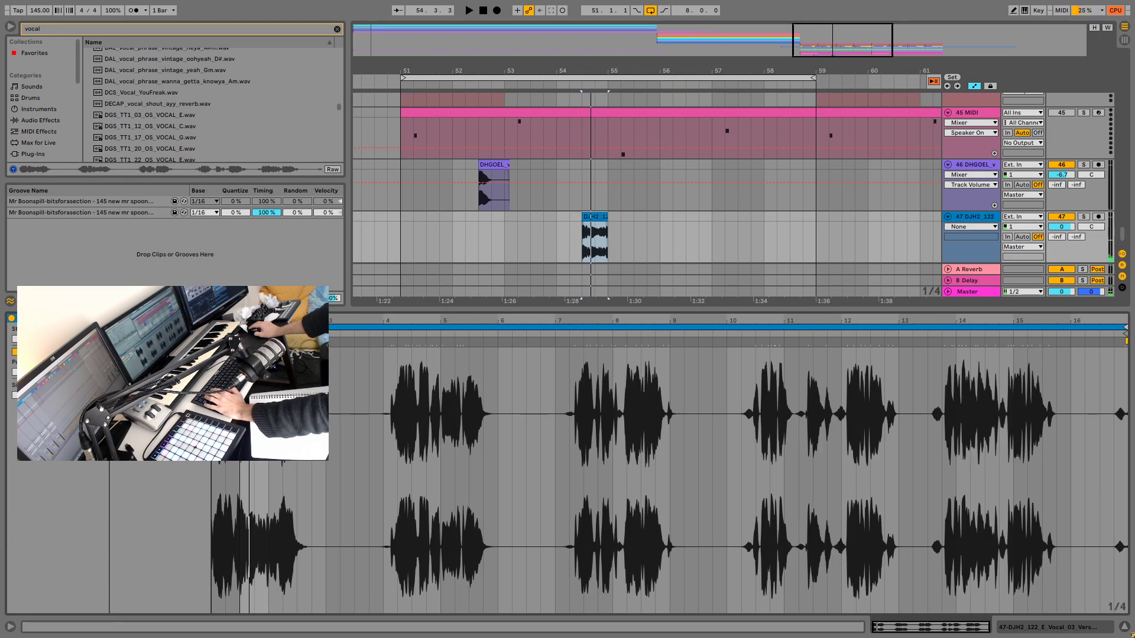
{"action": "left_click_drag", "start_coordinate": [240, 334], "coordinate": [211, 334]}
{"action": "key", "text": "space"}
{"action": "key", "text": "space"}
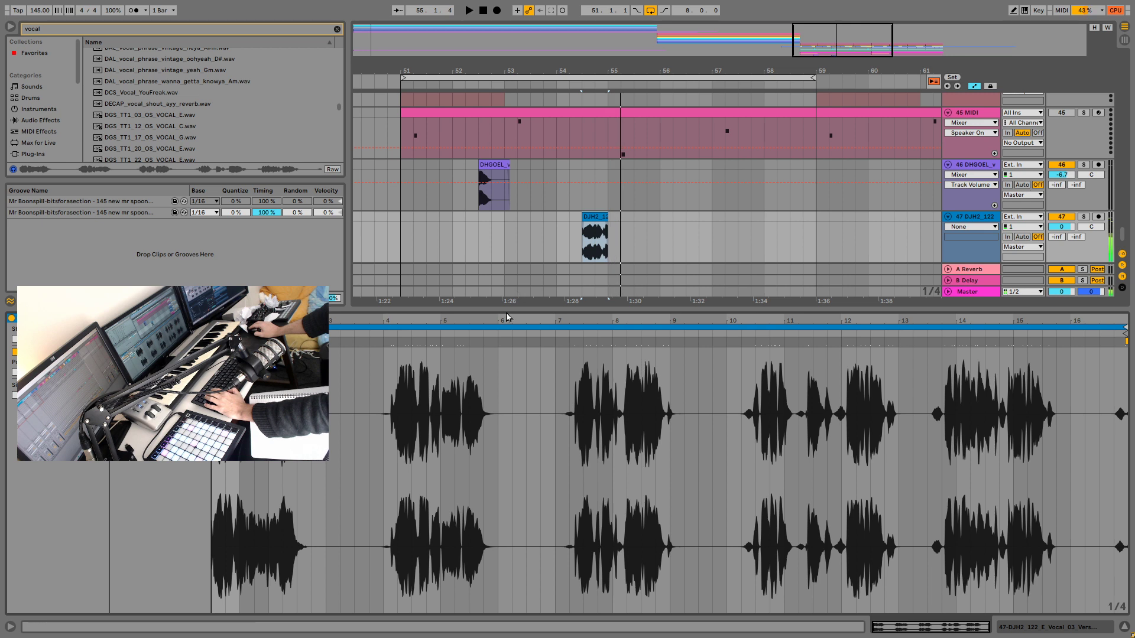
Step: Lower track 47's volume to -18.6 and audition the verse vocal clip against the drums
{"action": "key", "text": "space"}
{"action": "key", "text": "space"}
{"action": "left_click_drag", "start_coordinate": [1061, 227], "coordinate": [1065, 260]}
{"action": "key", "text": "space"}
{"action": "key", "text": "space"}
{"action": "key", "text": "space"}
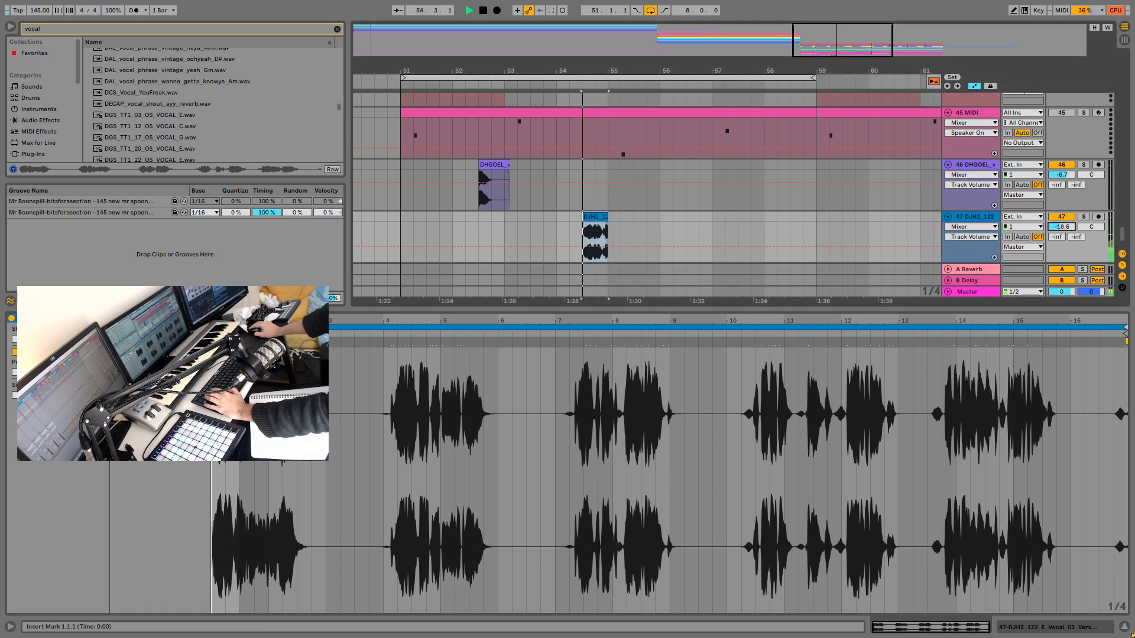
{"action": "key", "text": "space"}
Step: Stretch the first phrase of the verse vocal's warped audio to a longer duration and audition the clip
{"action": "left_click_drag", "start_coordinate": [220, 346], "coordinate": [352, 348]}
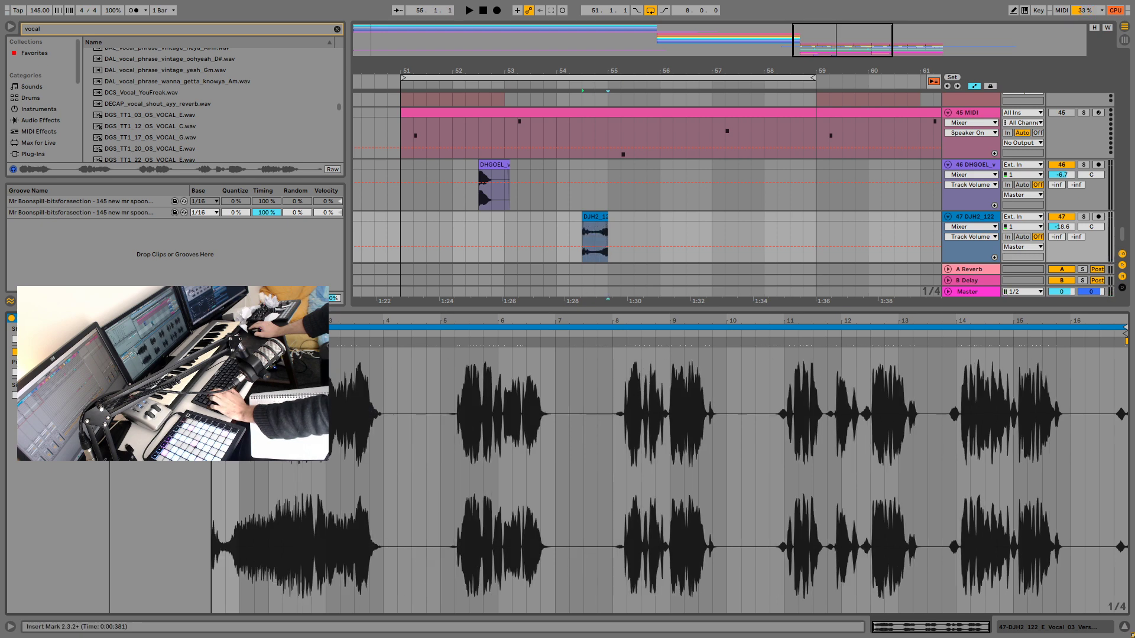
{"action": "key", "text": "ctrl+a"}
{"action": "key", "text": "space"}
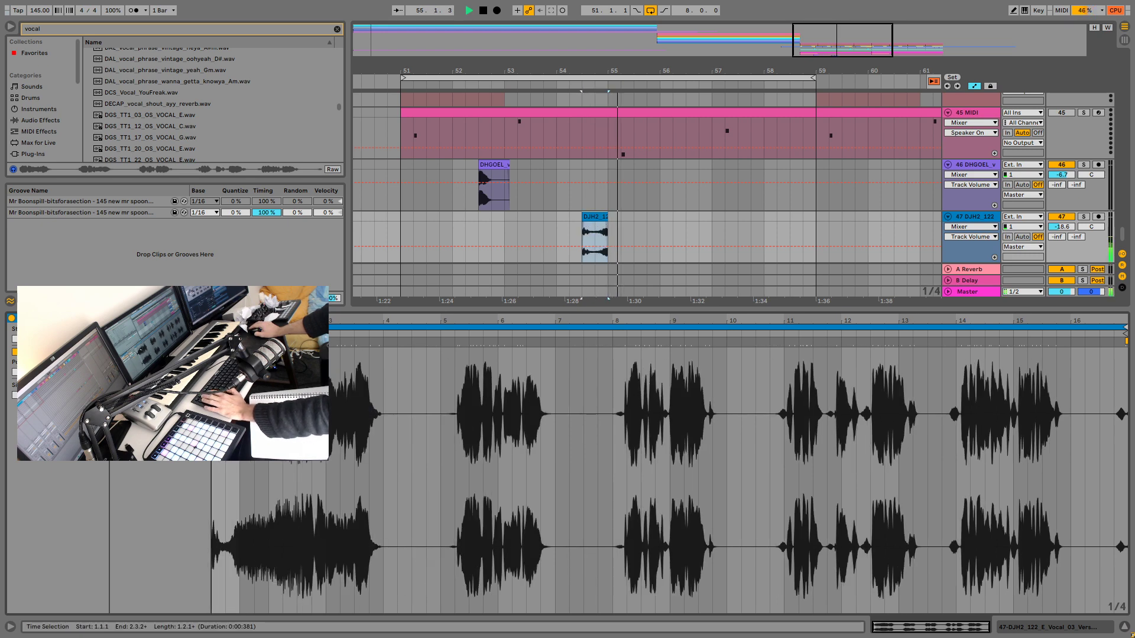
{"action": "key", "text": "space"}
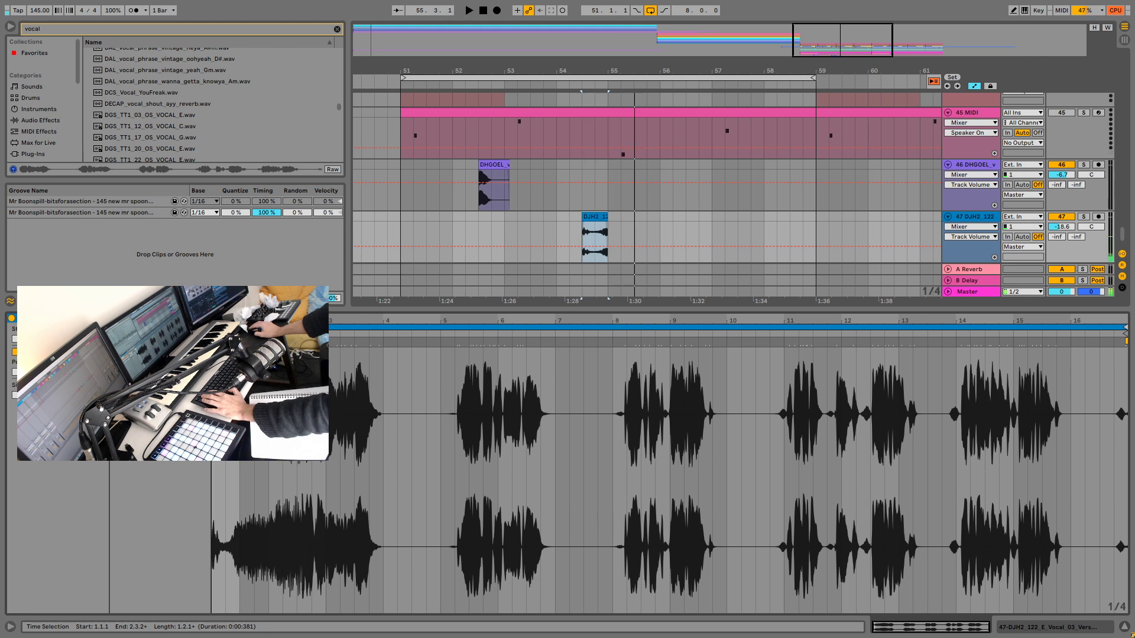
Step: Move the stretched audio's start to 1.3.1, shift the clip's played section into the sustained phrase, and audition it
{"action": "key", "text": "Right"}
{"action": "key", "text": "Right"}
{"action": "key", "text": "space"}
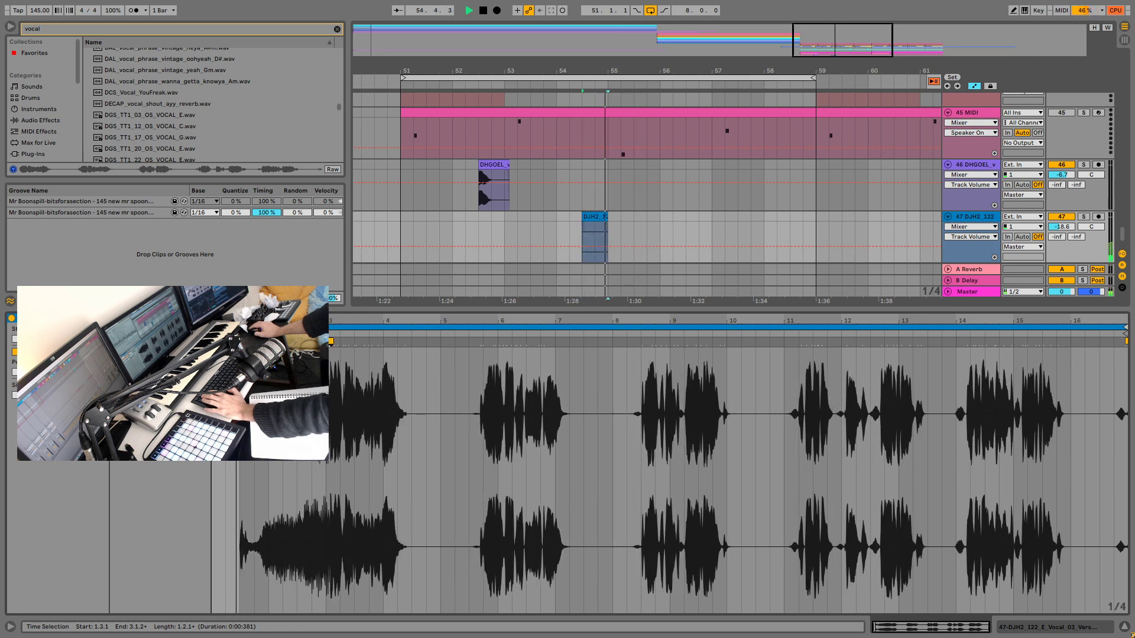
{"action": "key", "text": "space"}
{"action": "key", "text": "space"}
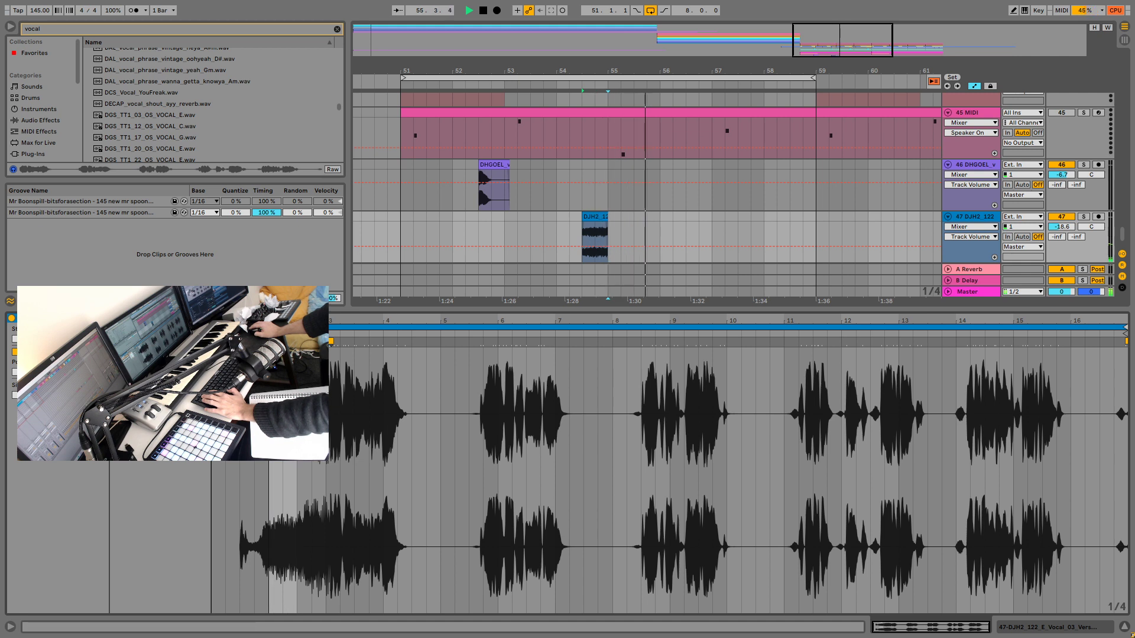
Step: Audition the verse vocal clip repeatedly from its start at 54.3.1
{"action": "key", "text": "space"}
{"action": "key", "text": "space"}
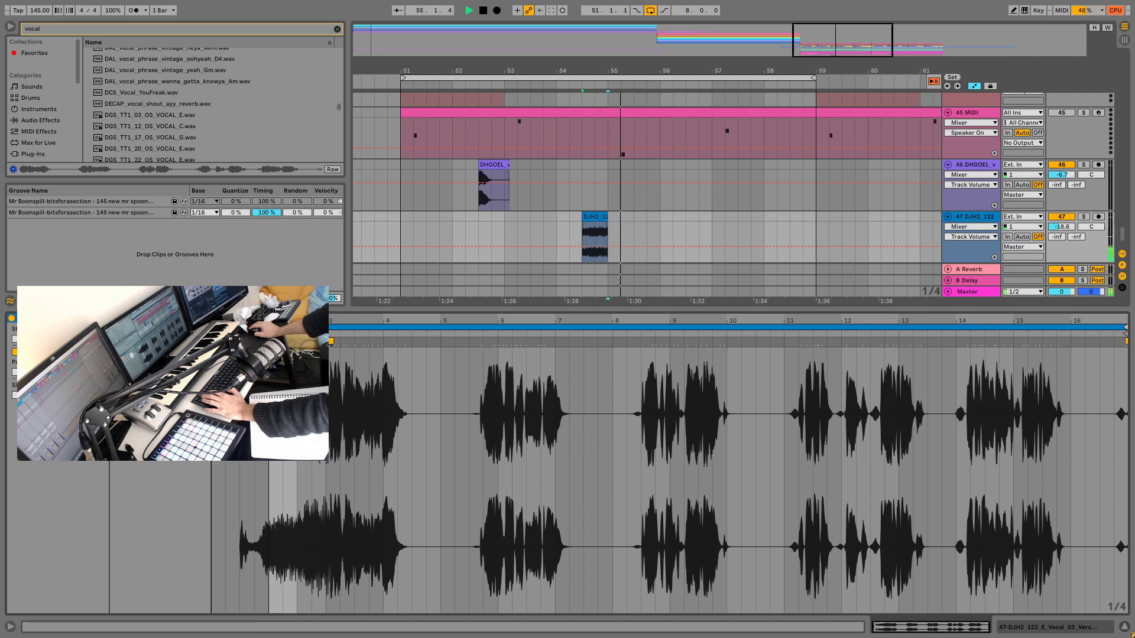
{"action": "key", "text": "space"}
{"action": "key", "text": "space"}
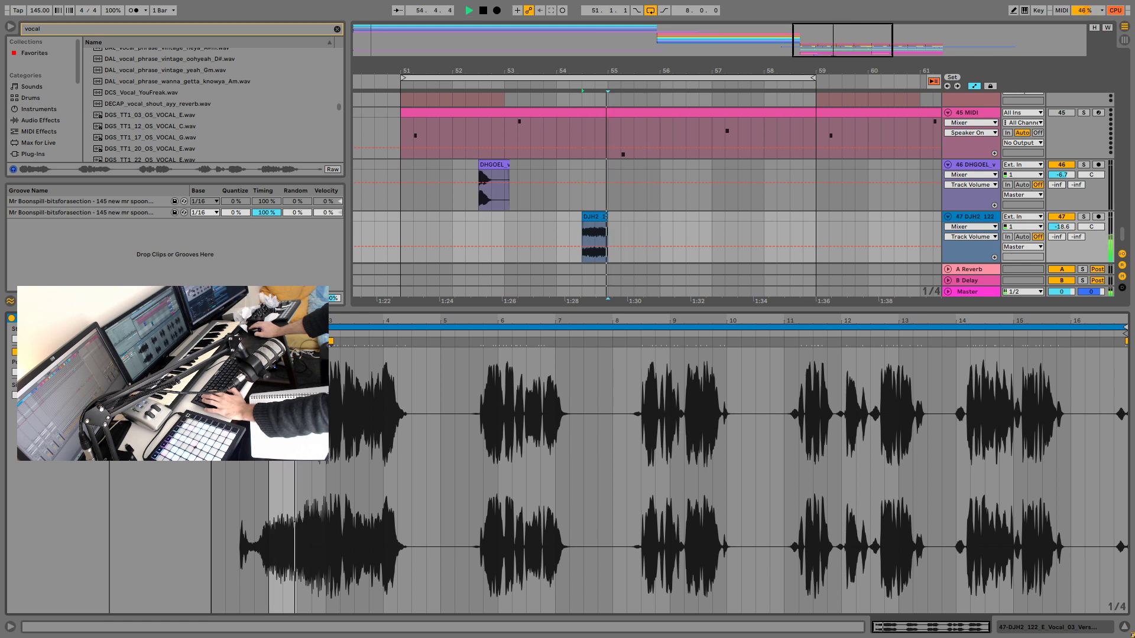
{"action": "key", "text": "space"}
{"action": "key", "text": "space"}
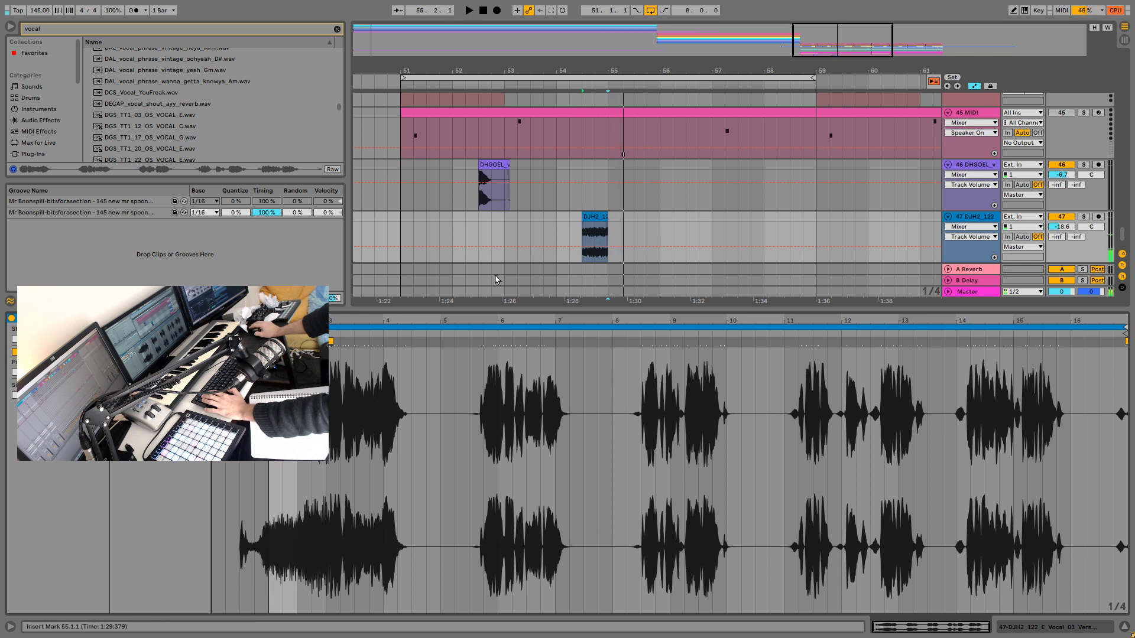
{"action": "key", "text": "space"}
{"action": "key", "text": "space"}
{"action": "key", "text": "space"}
{"action": "key", "text": "space"}
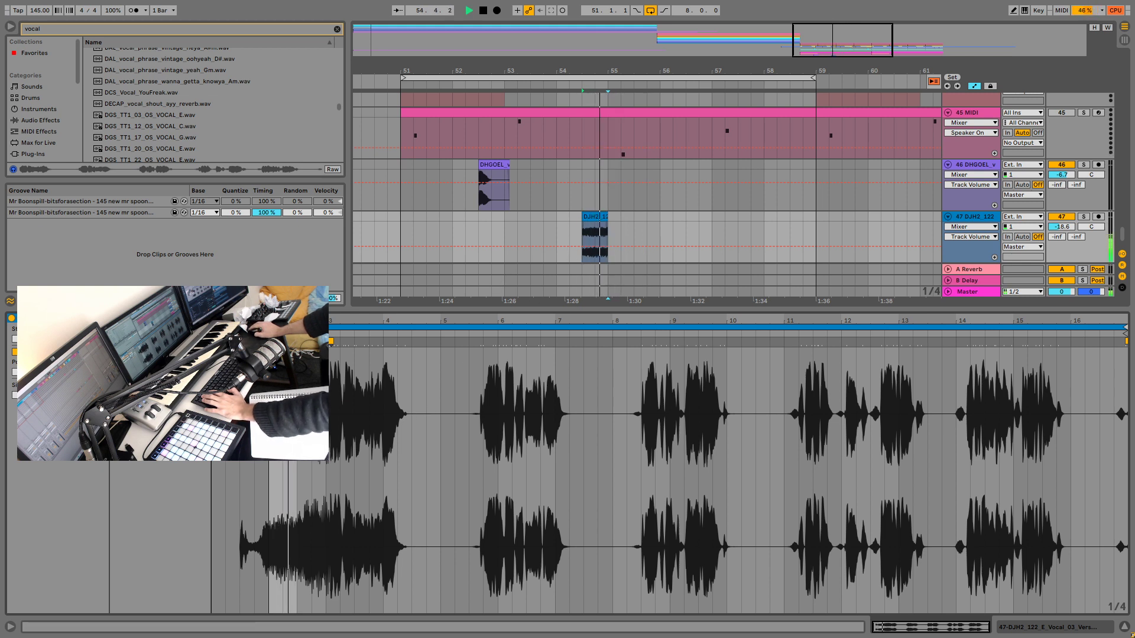
{"action": "key", "text": "space"}
{"action": "key", "text": "space"}
{"action": "key", "text": "space"}
{"action": "key", "text": "space"}
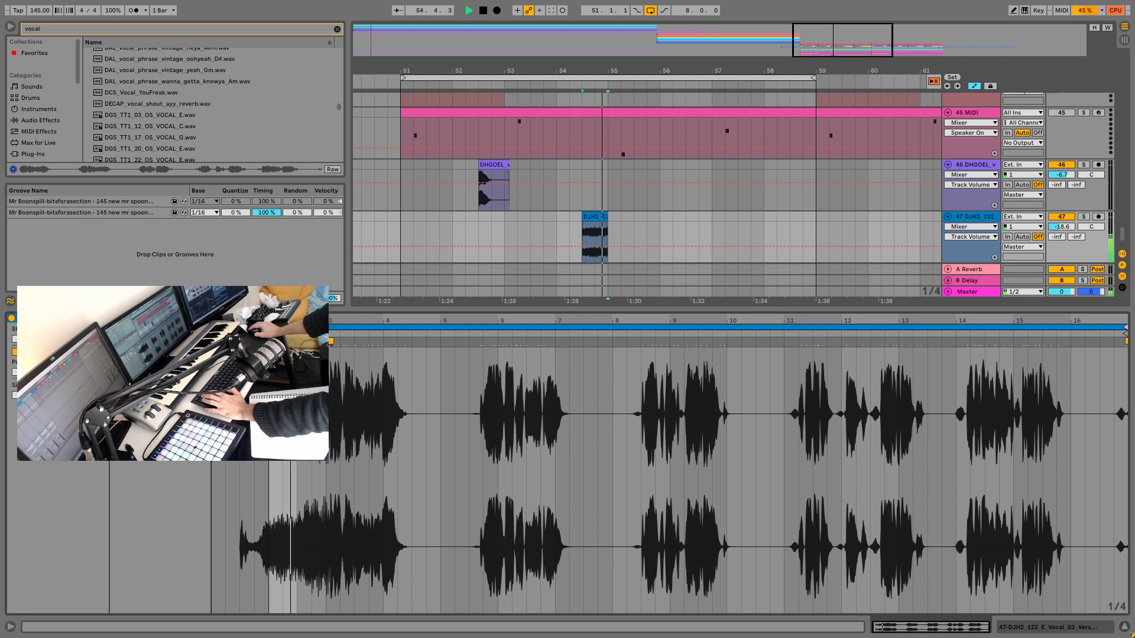
{"action": "key", "text": "space"}
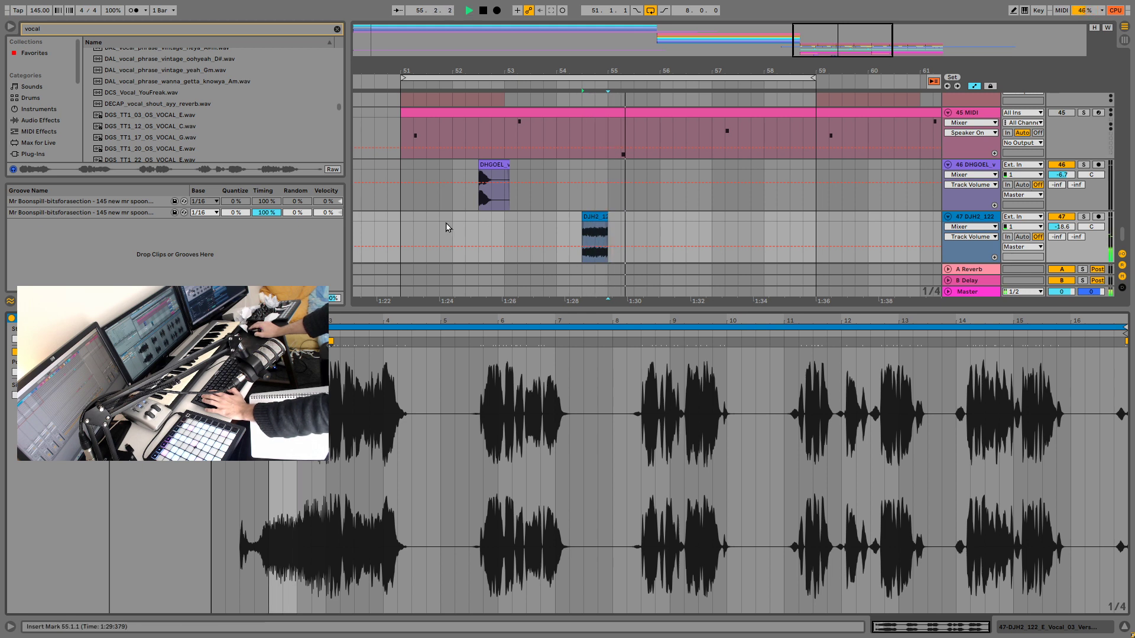
Step: Play the section from bar 51 to check the verse vocal in context, and reopen the clip's waveform
{"action": "left_click", "coordinate": [406, 227]}
{"action": "key", "text": "space"}
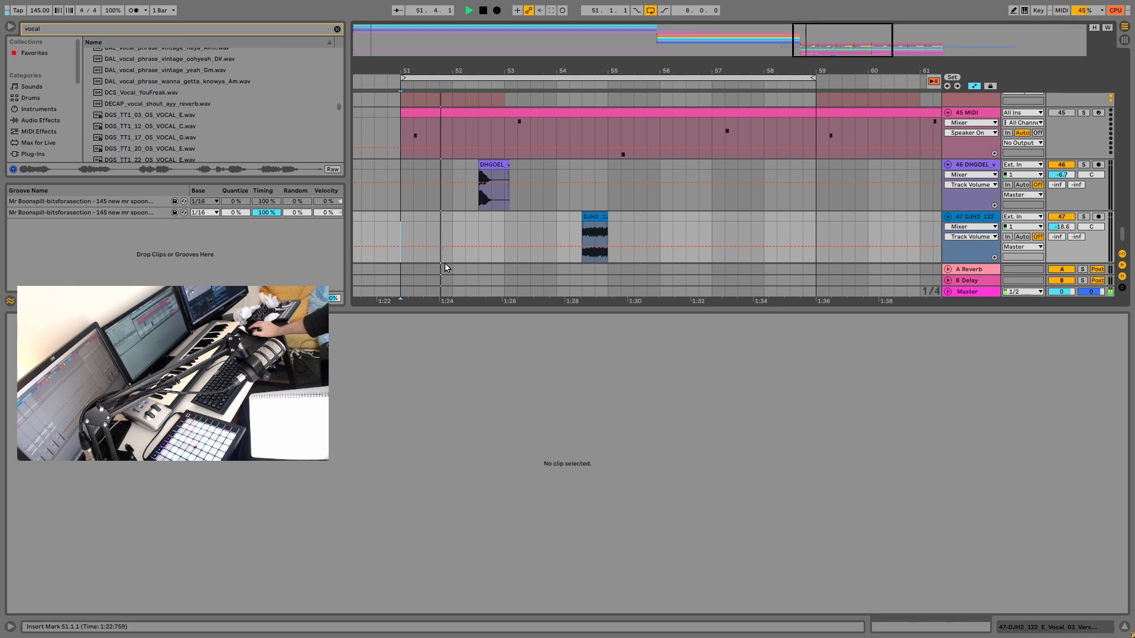
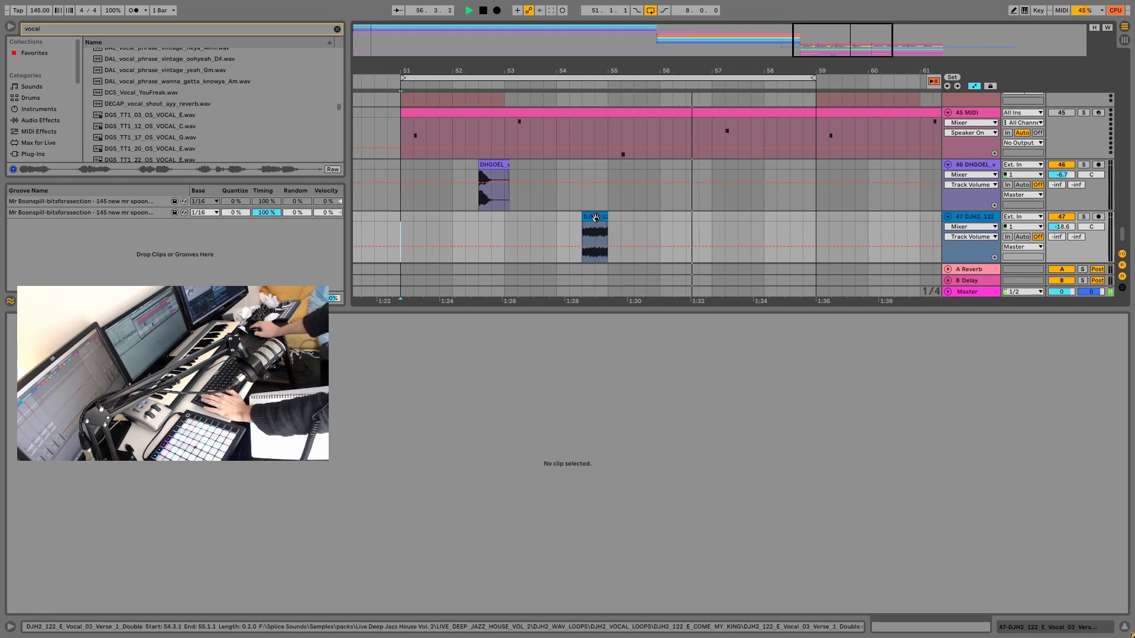
{"action": "left_click", "coordinate": [595, 217]}
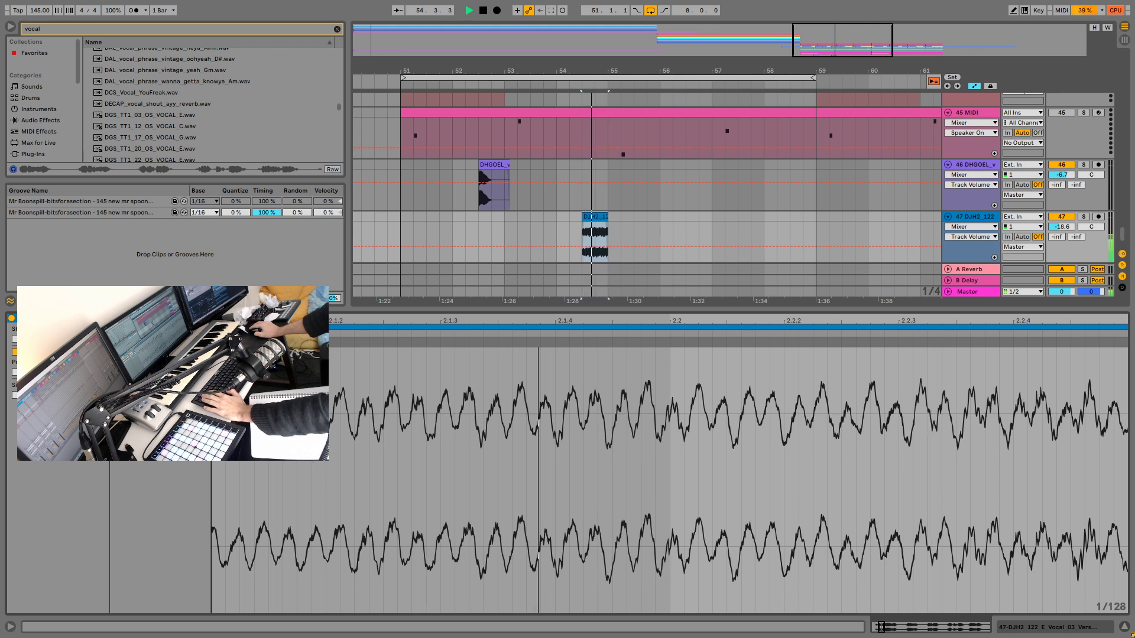
{"action": "key", "text": "space"}
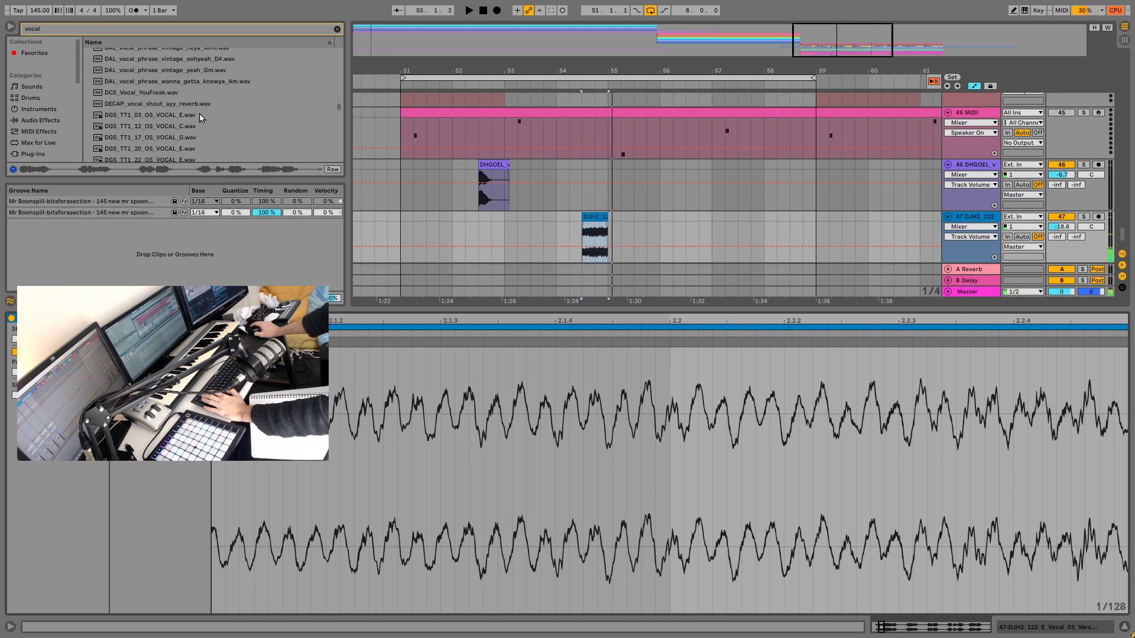
Step: Preview the DGS_TT1 vocal one-shots and the samples following them, starting from DGS_TT1_03_OS_VOCAL_E.wav
{"action": "left_click", "coordinate": [201, 115]}
{"action": "key", "text": "Down"}
{"action": "key", "text": "Down"}
{"action": "key", "text": "Down"}
{"action": "key", "text": "Down"}
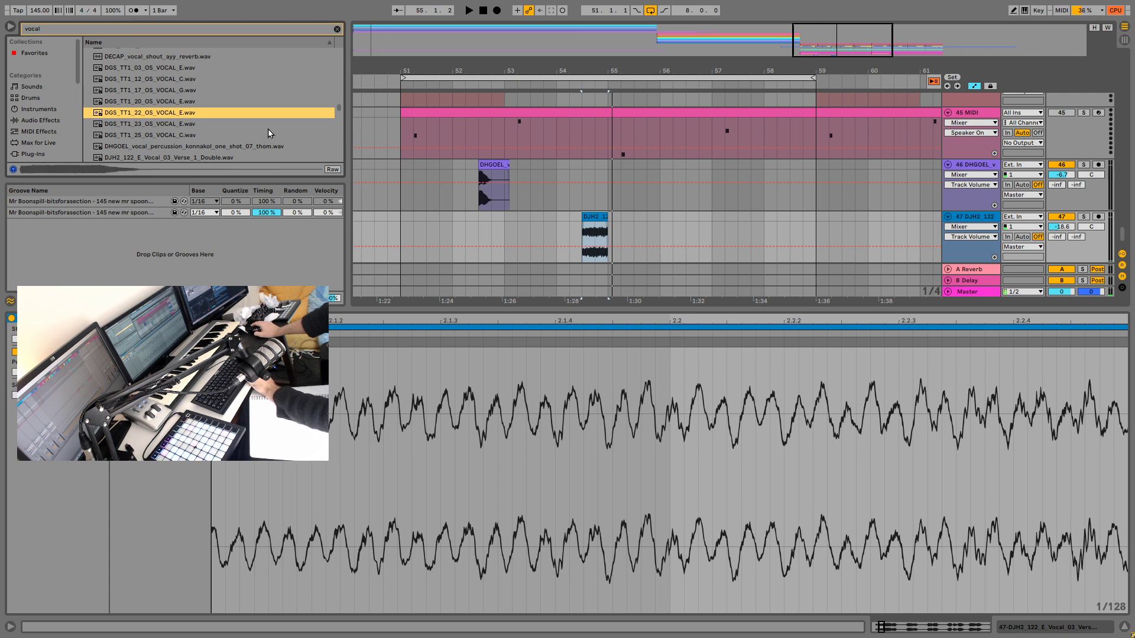
{"action": "key", "text": "Down"}
{"action": "key", "text": "Down"}
{"action": "key", "text": "Down"}
{"action": "key", "text": "Down"}
{"action": "key", "text": "Down"}
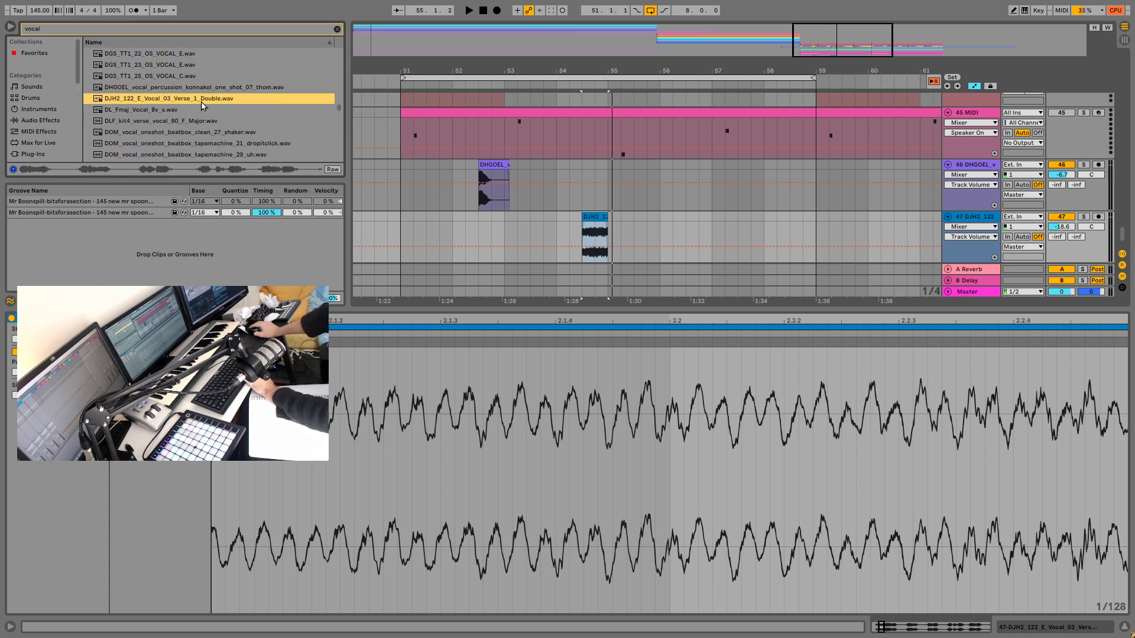
Step: Preview the DOM vocal one-shots through to DOM_vocal_oneshot_male_wet_do_long_3_A.wav
{"action": "key", "text": "Down"}
{"action": "key", "text": "Down"}
{"action": "key", "text": "Down"}
{"action": "key", "text": "Down"}
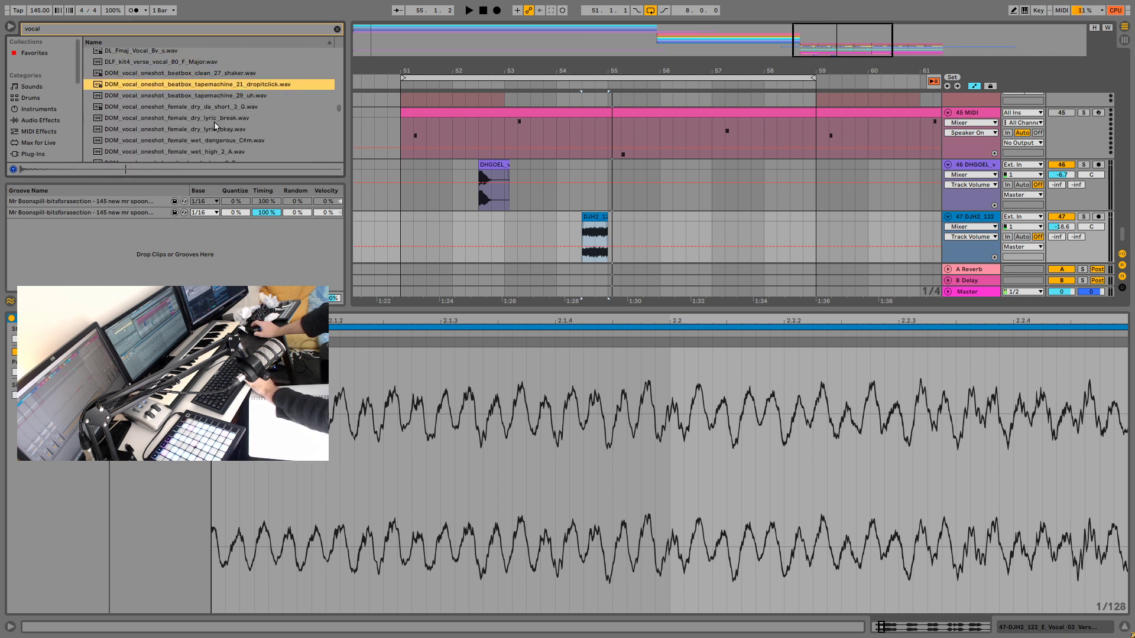
{"action": "key", "text": "Down"}
{"action": "key", "text": "Down"}
{"action": "key", "text": "Down"}
{"action": "key", "text": "Down"}
{"action": "key", "text": "Down"}
{"action": "key", "text": "Down"}
{"action": "key", "text": "Down"}
{"action": "key", "text": "Down"}
{"action": "key", "text": "Down"}
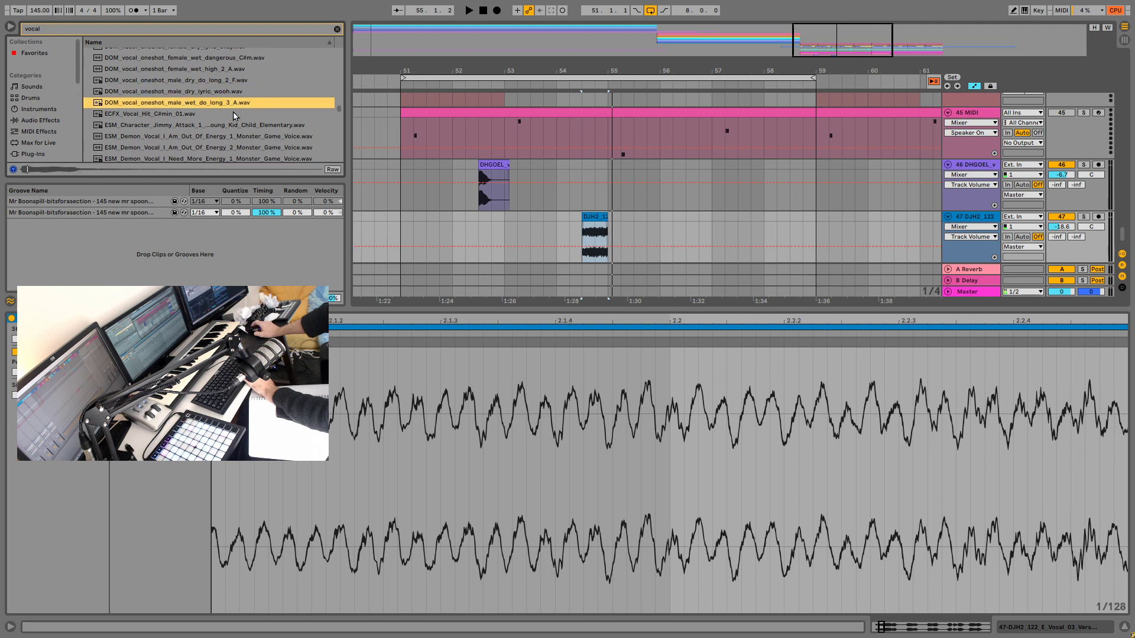
Step: Replace the verse vocal on track 47 with DOM_vocal_oneshot_male_wet_do_long_3_A.wav at 54.3.1 and audition its opening
{"action": "left_click_drag", "start_coordinate": [175, 105], "coordinate": [589, 241]}
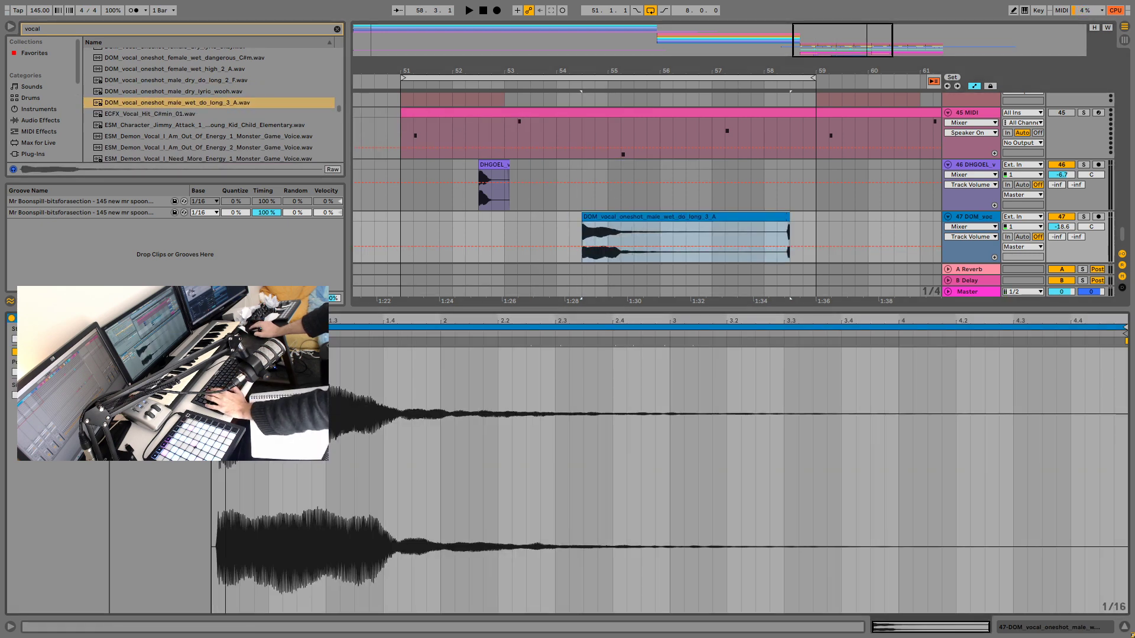
{"action": "key", "text": "space"}
{"action": "key", "text": "space"}
{"action": "key", "text": "space"}
{"action": "key", "text": "space"}
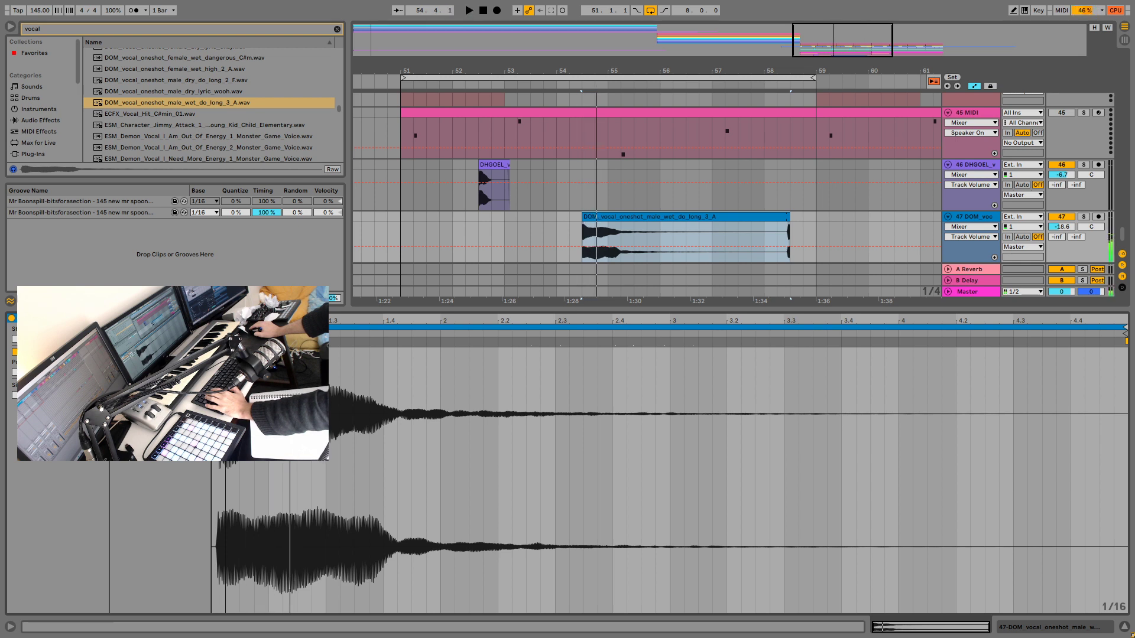
{"action": "key", "text": "space"}
{"action": "key", "text": "space"}
{"action": "key", "text": "space"}
{"action": "key", "text": "space"}
{"action": "key", "text": "space"}
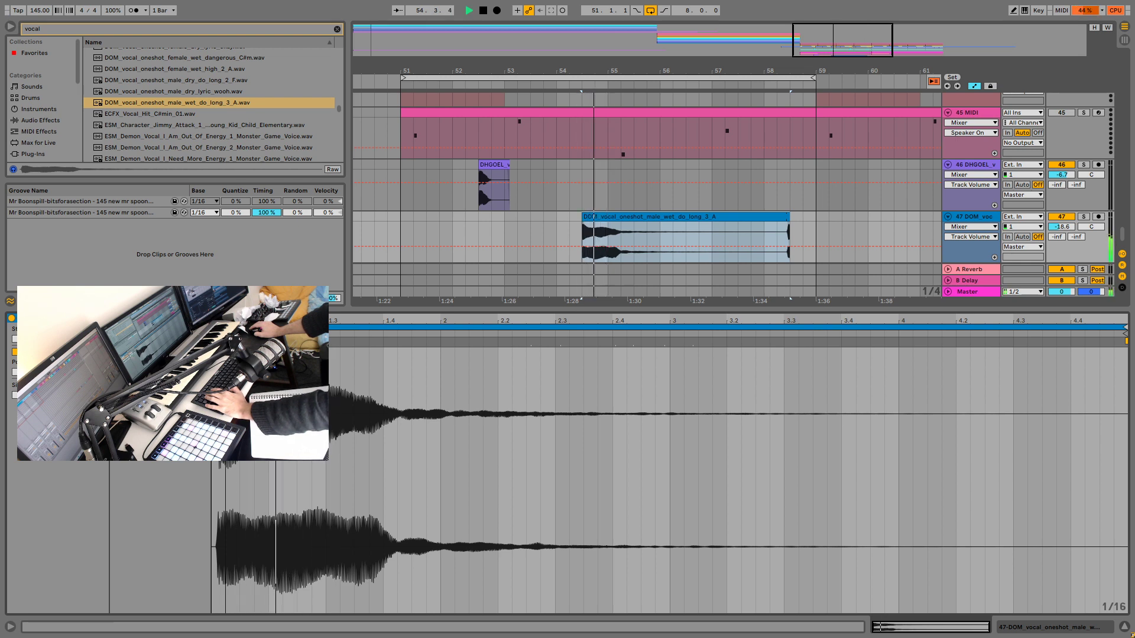
{"action": "key", "text": "space"}
{"action": "key", "text": "space"}
{"action": "key", "text": "space"}
{"action": "key", "text": "space"}
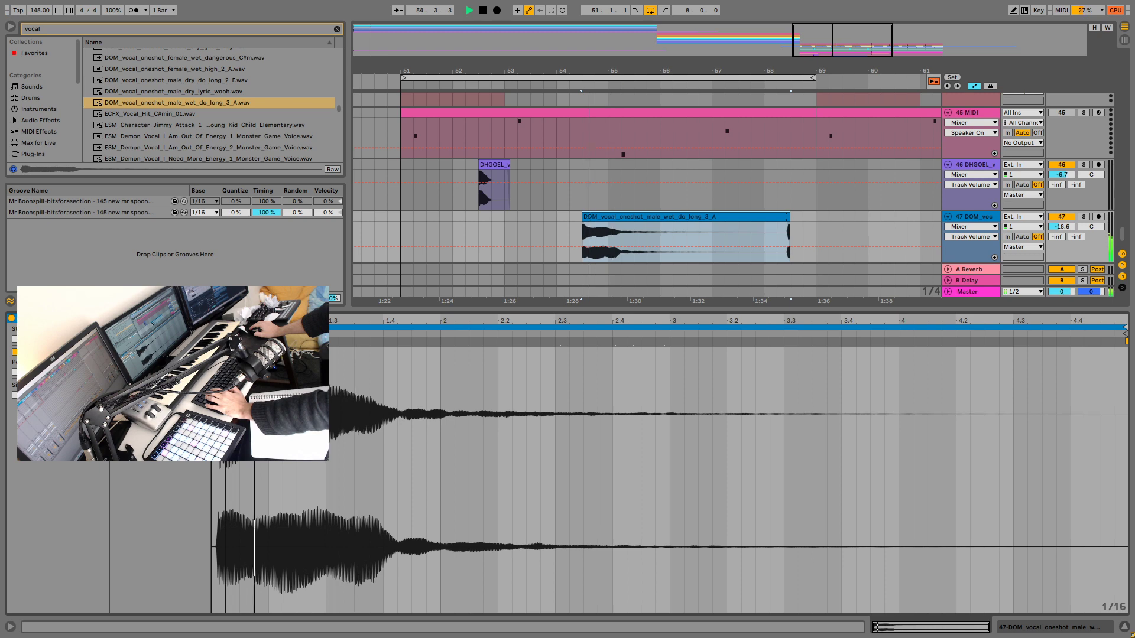
{"action": "key", "text": "space"}
Step: Hide the automation, delete the male vocal's tail after 55.1.1, and play the section from 50.4.1
{"action": "left_click_drag", "start_coordinate": [609, 231], "coordinate": [856, 230]}
{"action": "key", "text": "a"}
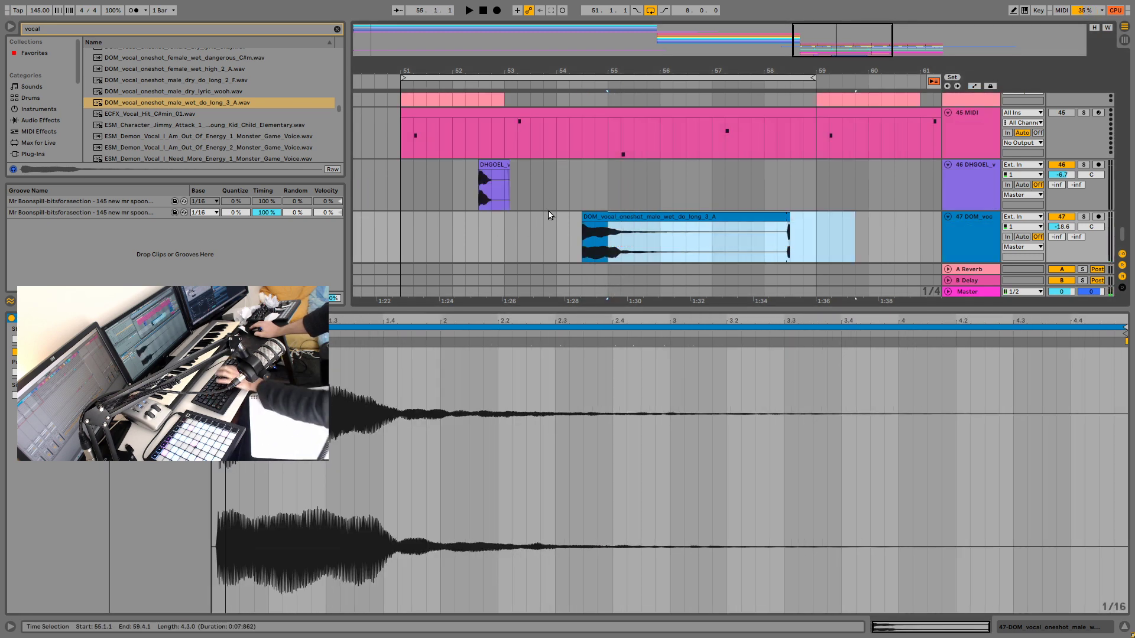
{"action": "key", "text": "Delete"}
{"action": "left_click", "coordinate": [387, 183]}
{"action": "key", "text": "space"}
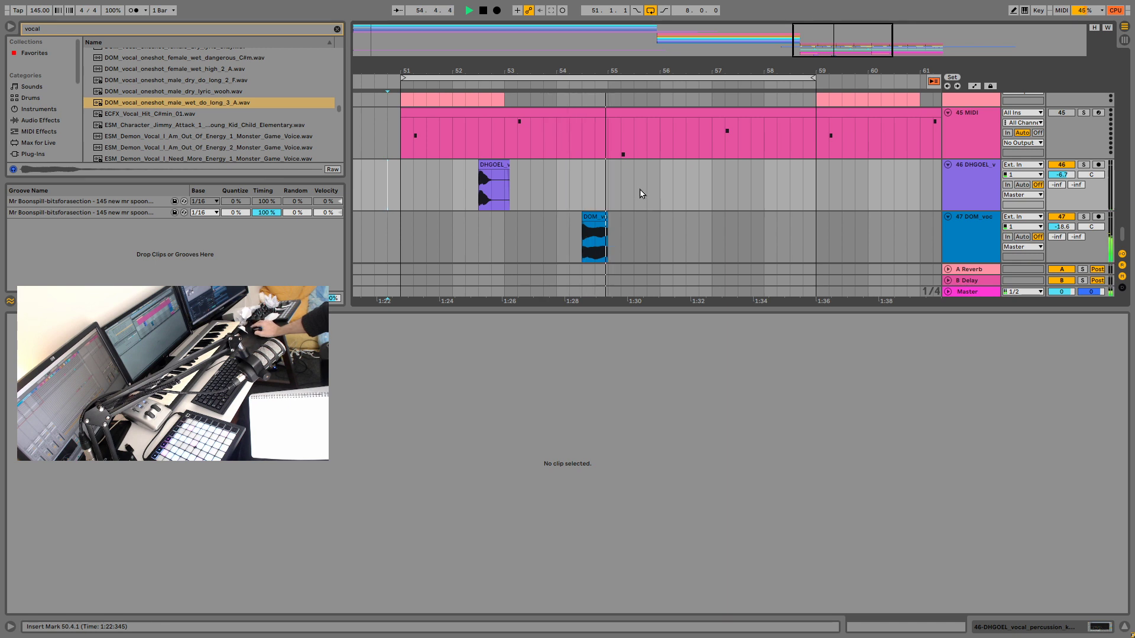
Step: Audition the DOM vocal one-shot clip on track 47 several times against the beat
{"action": "left_click", "coordinate": [595, 233]}
{"action": "key", "text": "space"}
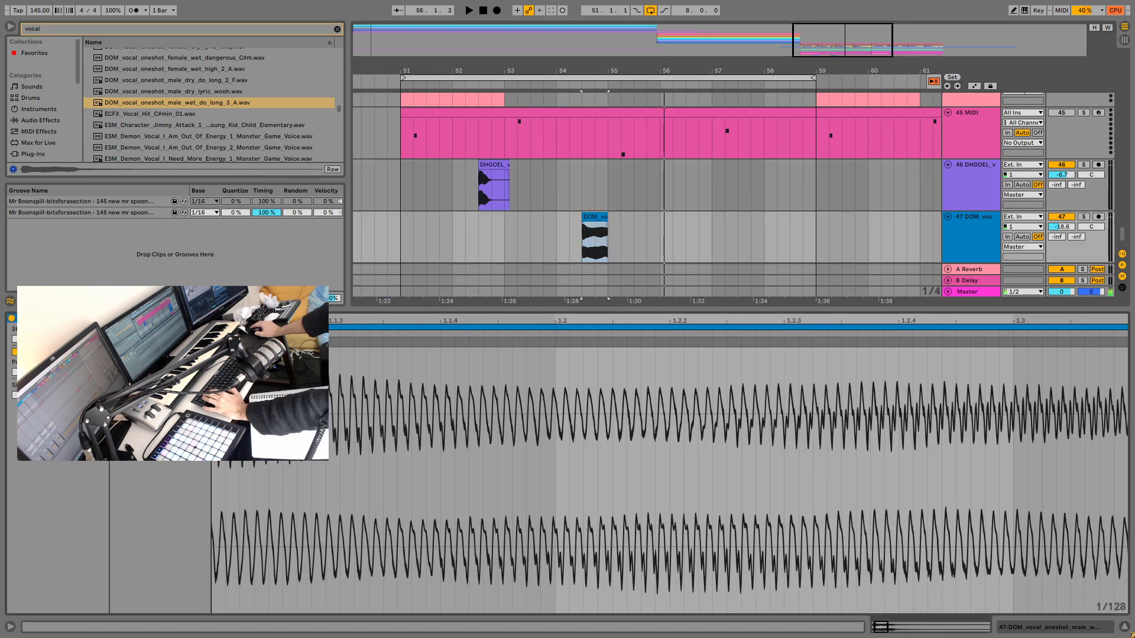
{"action": "key", "text": "space"}
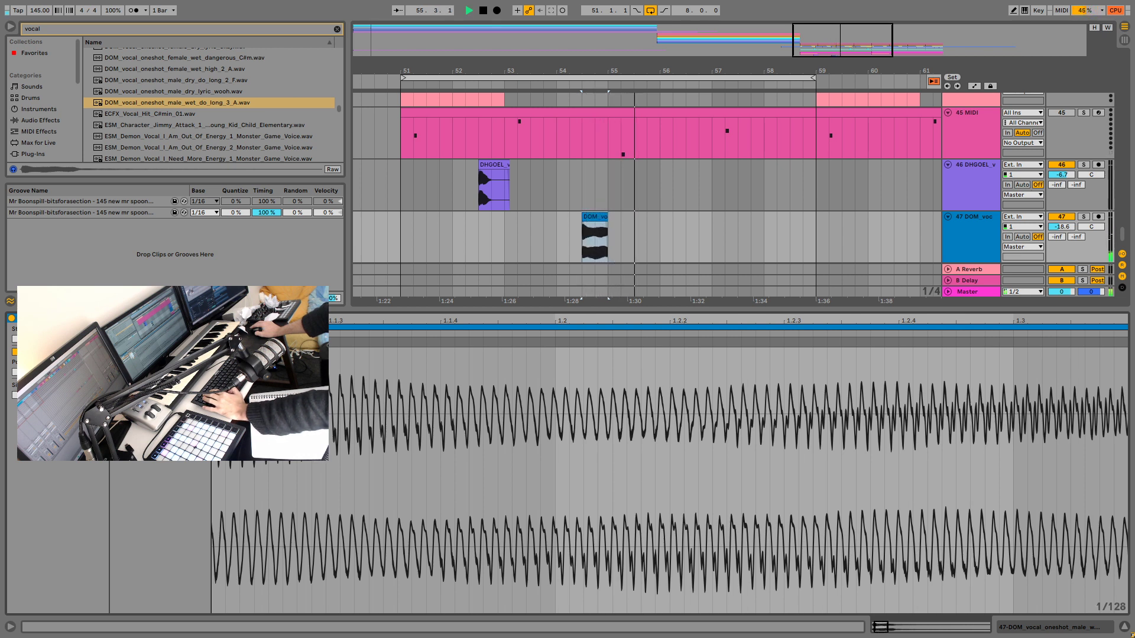
{"action": "key", "text": "space"}
{"action": "key", "text": "space"}
{"action": "key", "text": "space"}
{"action": "key", "text": "space"}
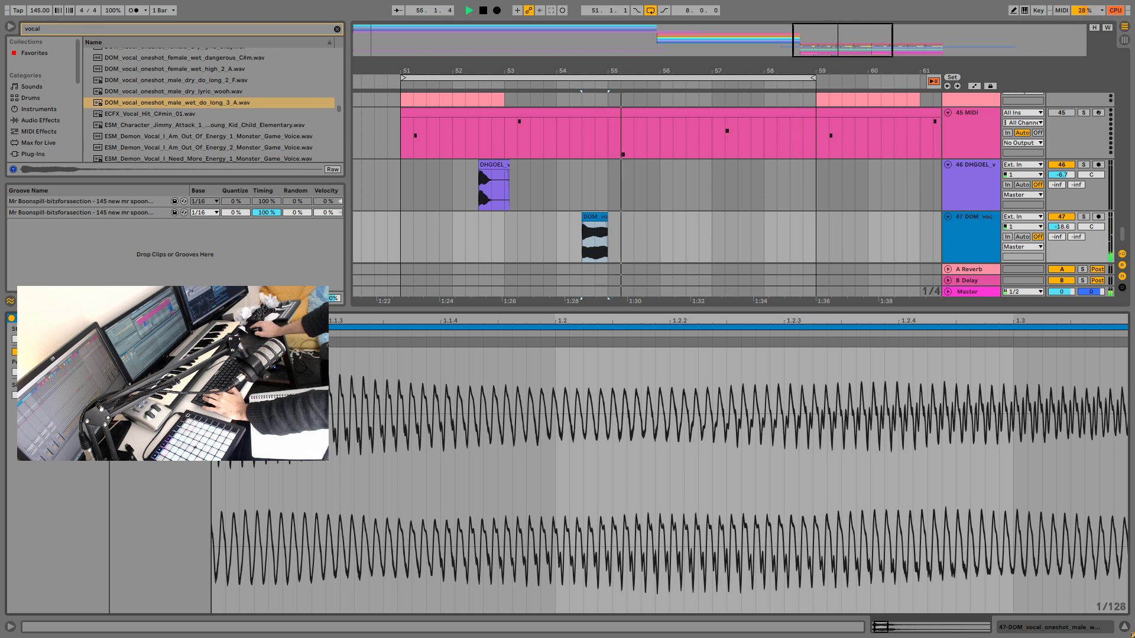
{"action": "key", "text": "space"}
{"action": "key", "text": "space"}
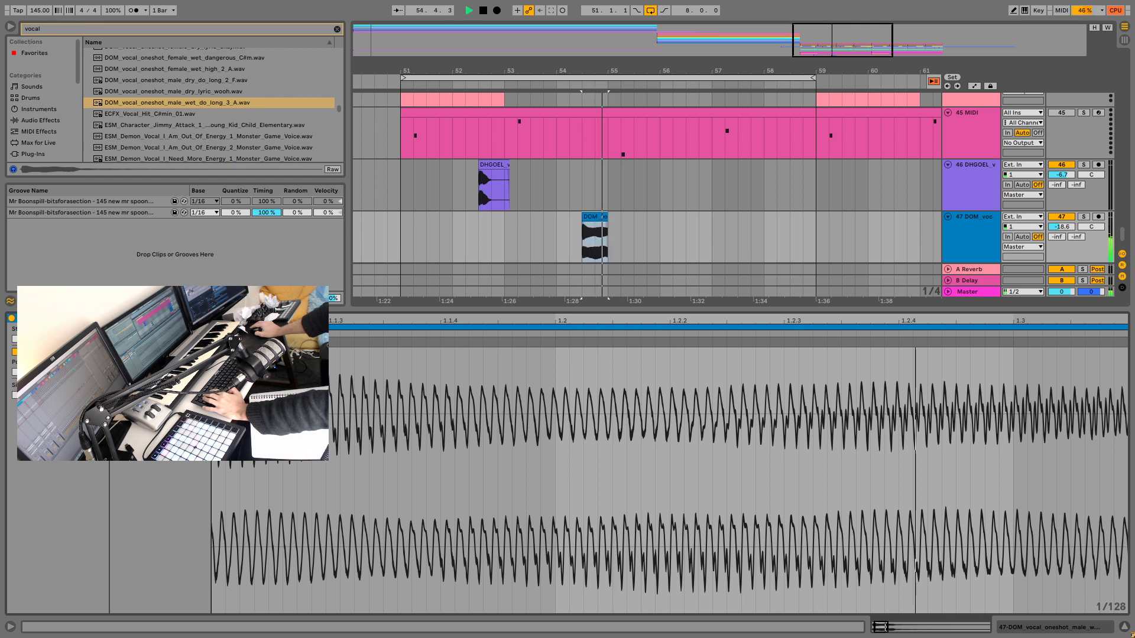
{"action": "key", "text": "space"}
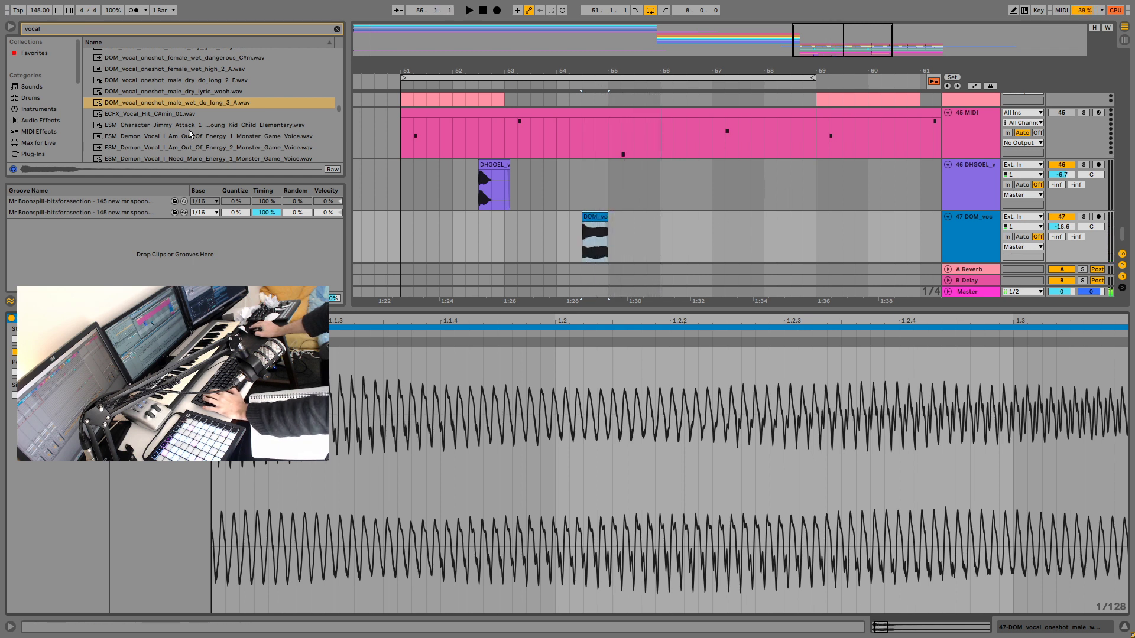
Step: Preview the ESM Character Jimmy Attack and ESM Demon Vocal I Am Out Of Energy 1 samples from the vocal search results
{"action": "left_click", "coordinate": [189, 129]}
{"action": "scroll", "coordinate": [201, 127], "scroll_direction": "down", "scroll_amount": 1}
{"action": "key", "text": "Down"}
{"action": "scroll", "coordinate": [217, 129], "scroll_direction": "down", "scroll_amount": 4}
{"action": "scroll", "coordinate": [217, 128], "scroll_direction": "up", "scroll_amount": 3}
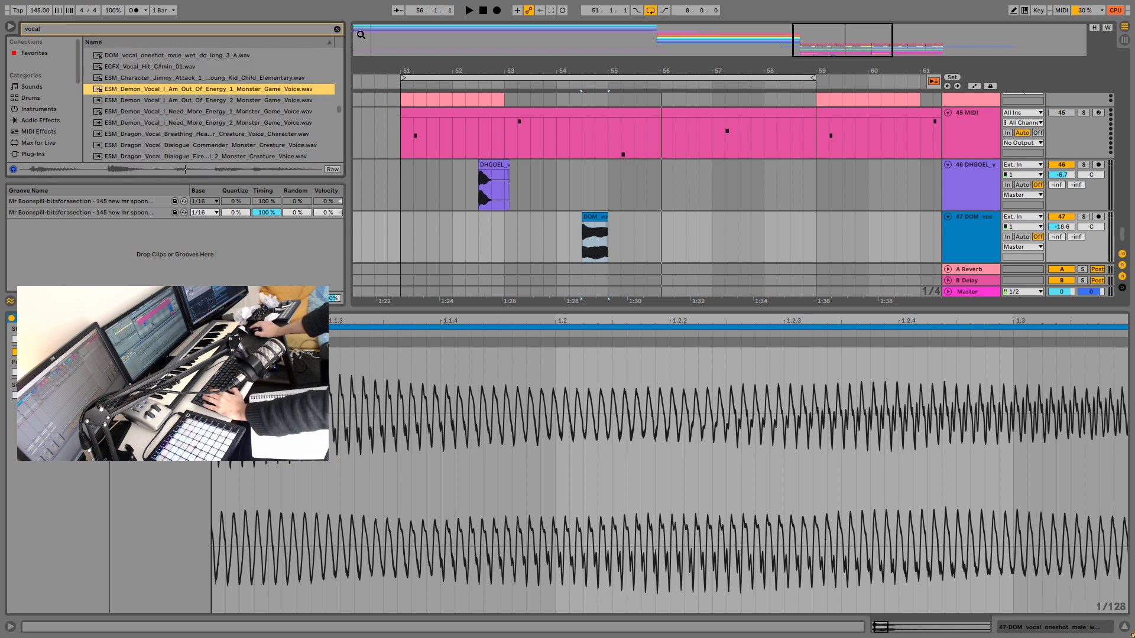
Step: Play and copy the first two bars, 1.1.1 to 3.1.1, of the 145-mrspoonbill- vox clip on track 11
{"action": "left_click", "coordinate": [361, 35]}
{"action": "scroll", "coordinate": [538, 161], "scroll_direction": "up", "scroll_amount": 10}
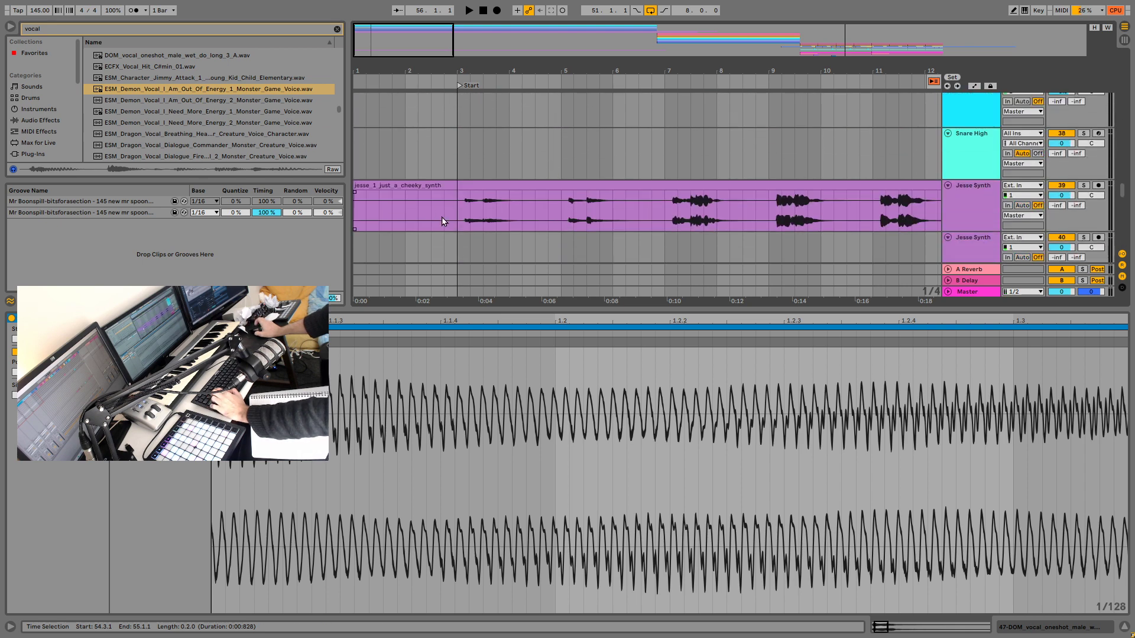
{"action": "left_click", "coordinate": [467, 214]}
{"action": "scroll", "coordinate": [495, 232], "scroll_direction": "up", "scroll_amount": 15}
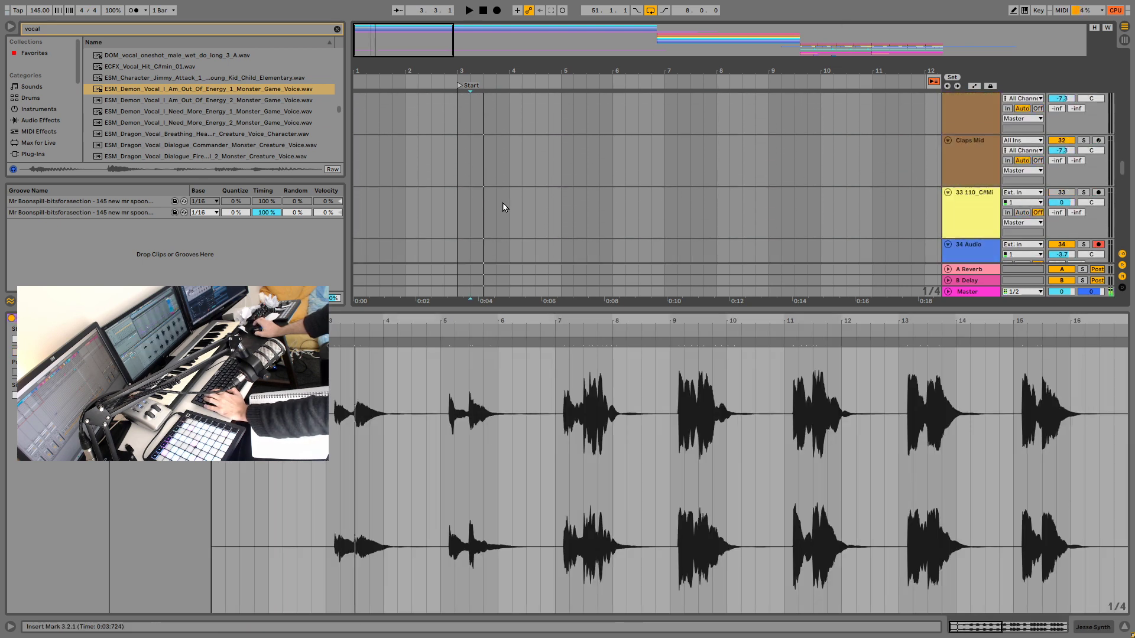
{"action": "scroll", "coordinate": [503, 208], "scroll_direction": "up", "scroll_amount": 12}
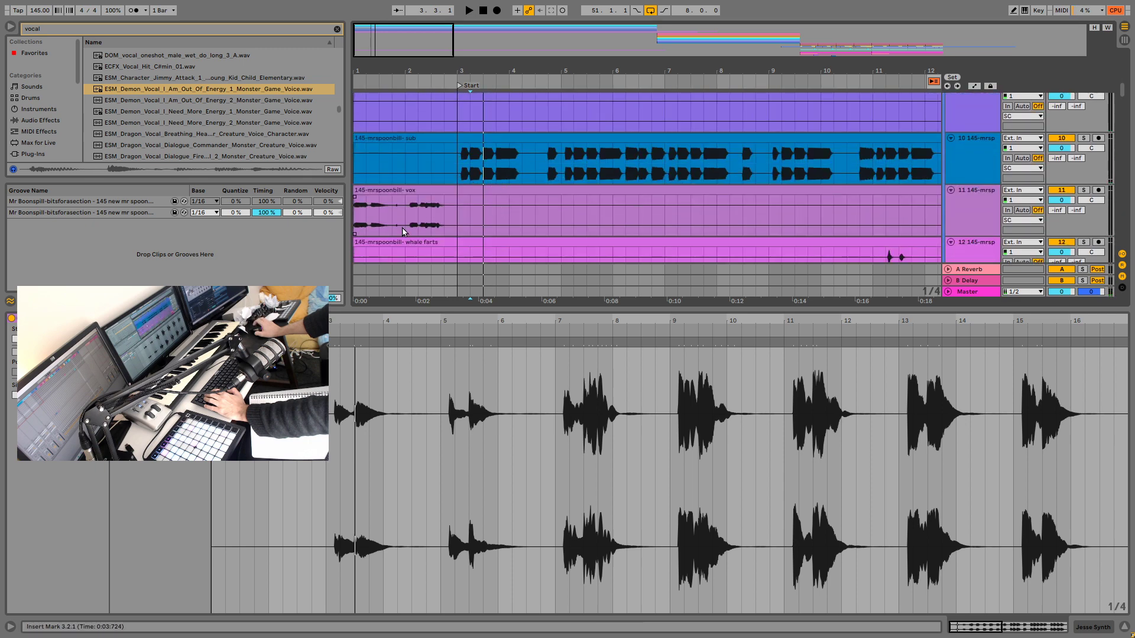
{"action": "left_click", "coordinate": [359, 218]}
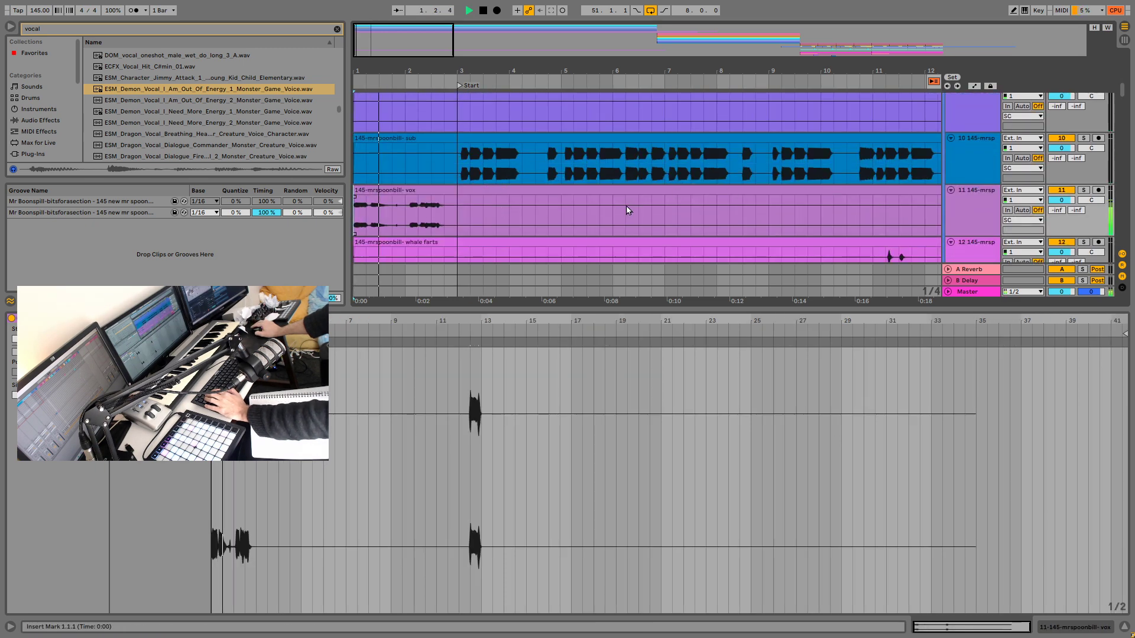
{"action": "left_click", "coordinate": [459, 224], "text": "shift"}
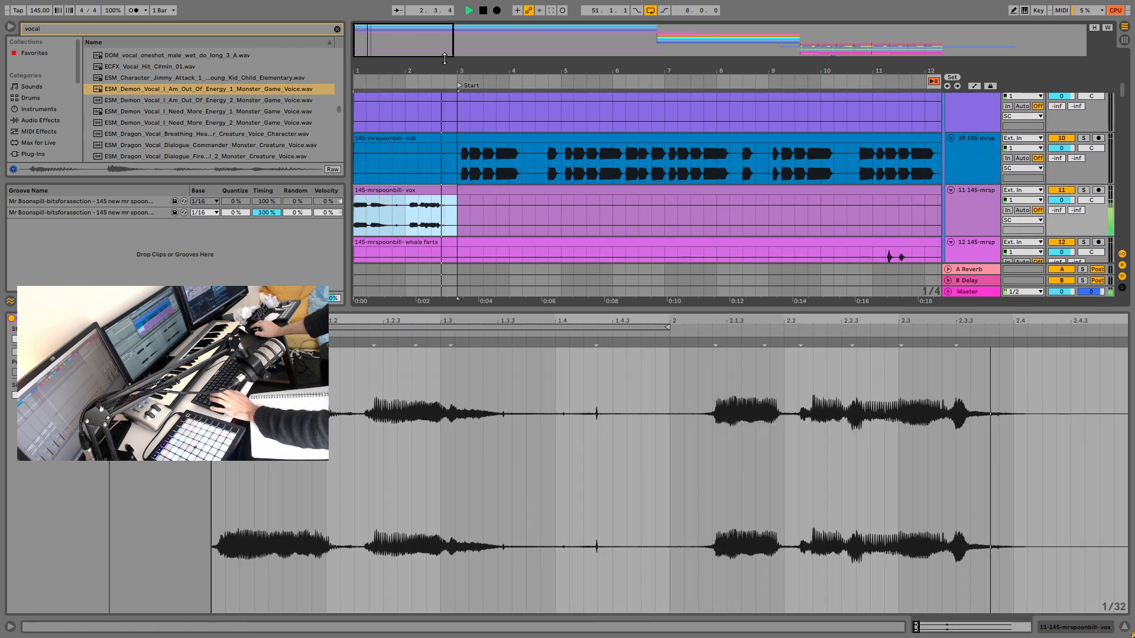
{"action": "key", "text": "space"}
Step: Insert a new audio track below track 47 and paste the copied vox section there at 56.3.1
{"action": "left_click", "coordinate": [846, 47]}
{"action": "scroll", "coordinate": [529, 173], "scroll_direction": "down", "scroll_amount": 20}
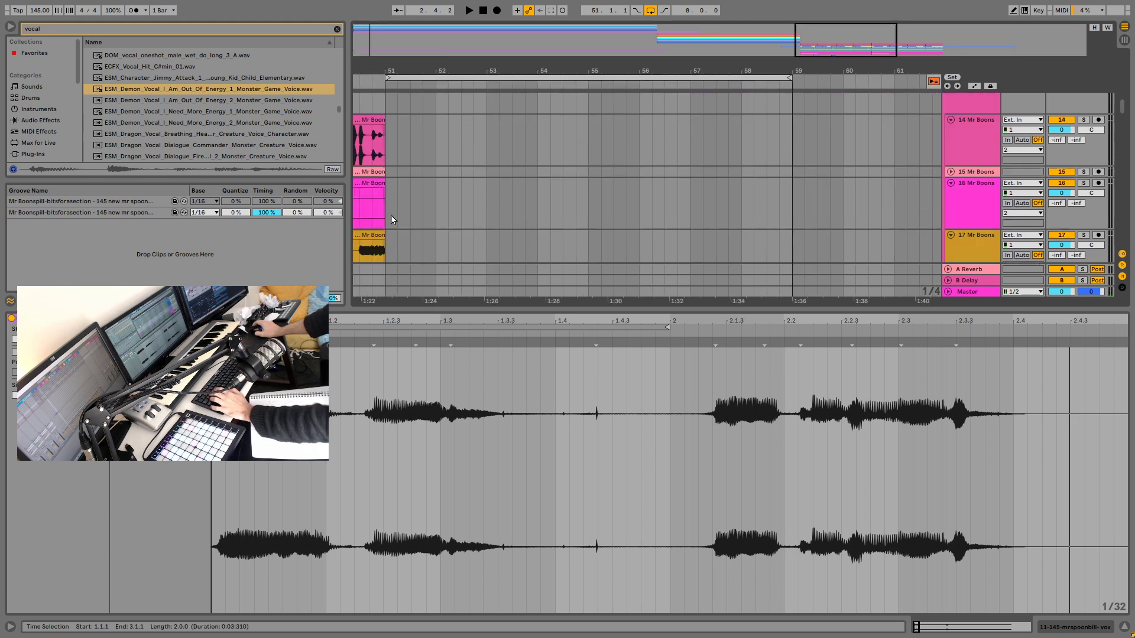
{"action": "left_click", "coordinate": [943, 201]}
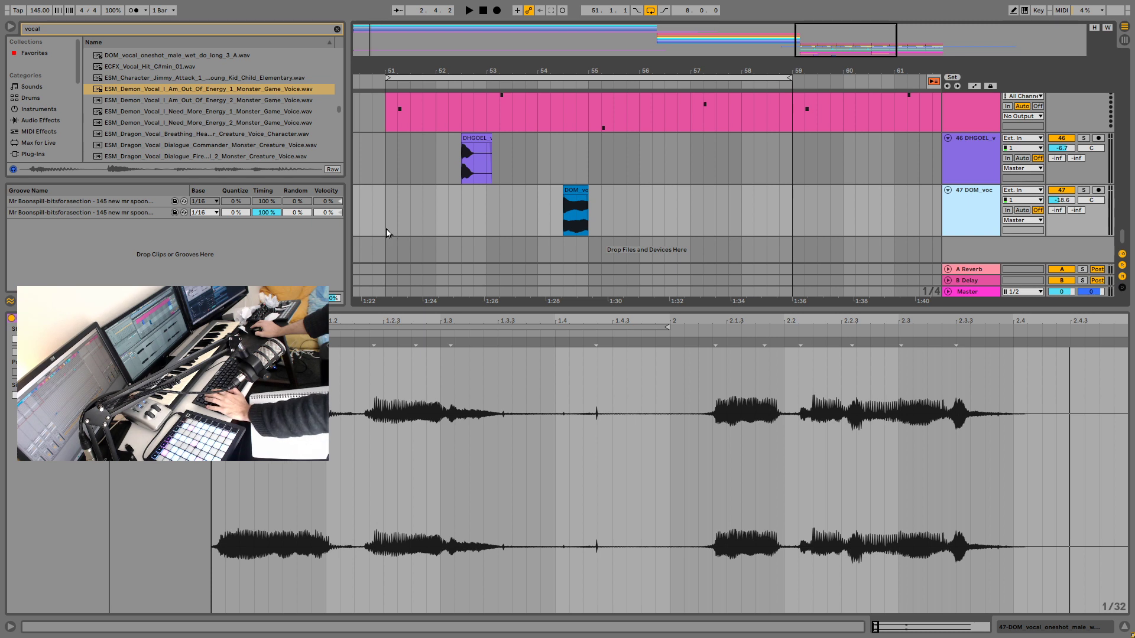
{"action": "key", "text": "ctrl+t"}
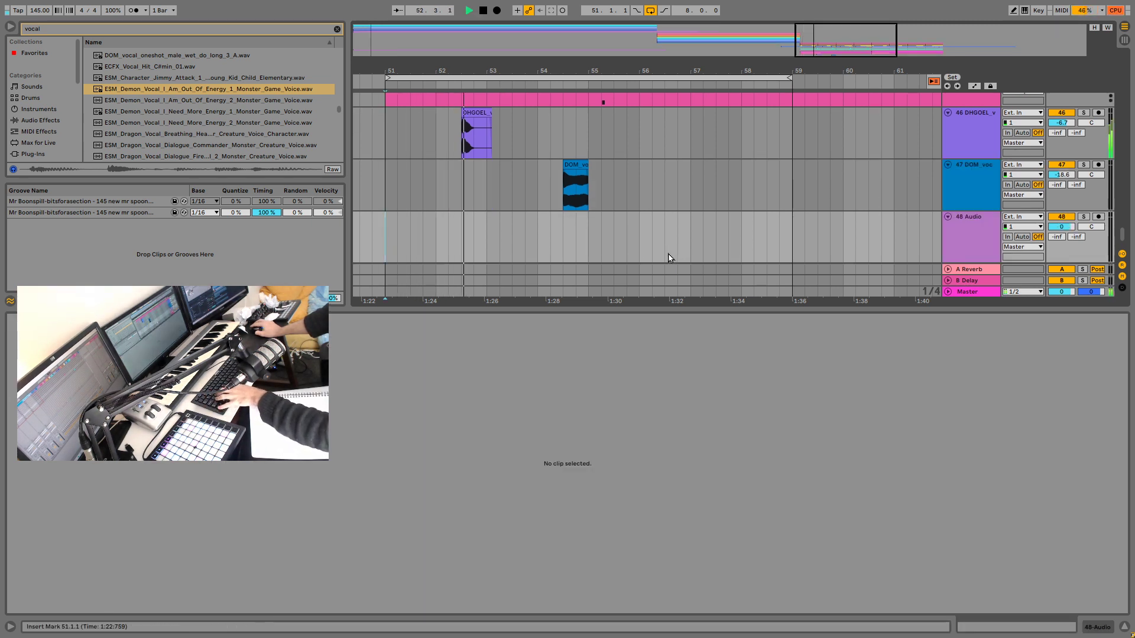
{"action": "key", "text": "ctrl+v"}
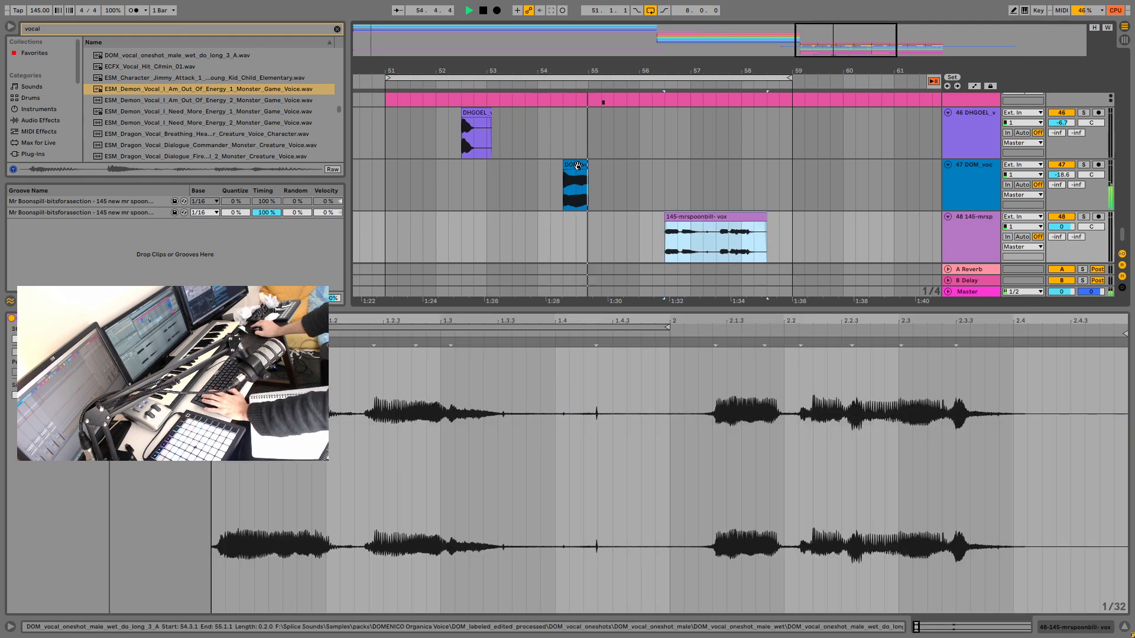
Step: Trim the start of the DOM vocal clip on track 47 to 54.4.1 and play it back
{"action": "mouse_move", "coordinate": [576, 166]}
{"action": "left_mouse_down"}
{"action": "mouse_move", "coordinate": [598, 174]}
{"action": "mouse_move", "coordinate": [589, 165]}
{"action": "left_mouse_up"}
{"action": "left_click", "coordinate": [558, 194]}
{"action": "key", "text": "space"}
{"action": "key", "text": "space"}
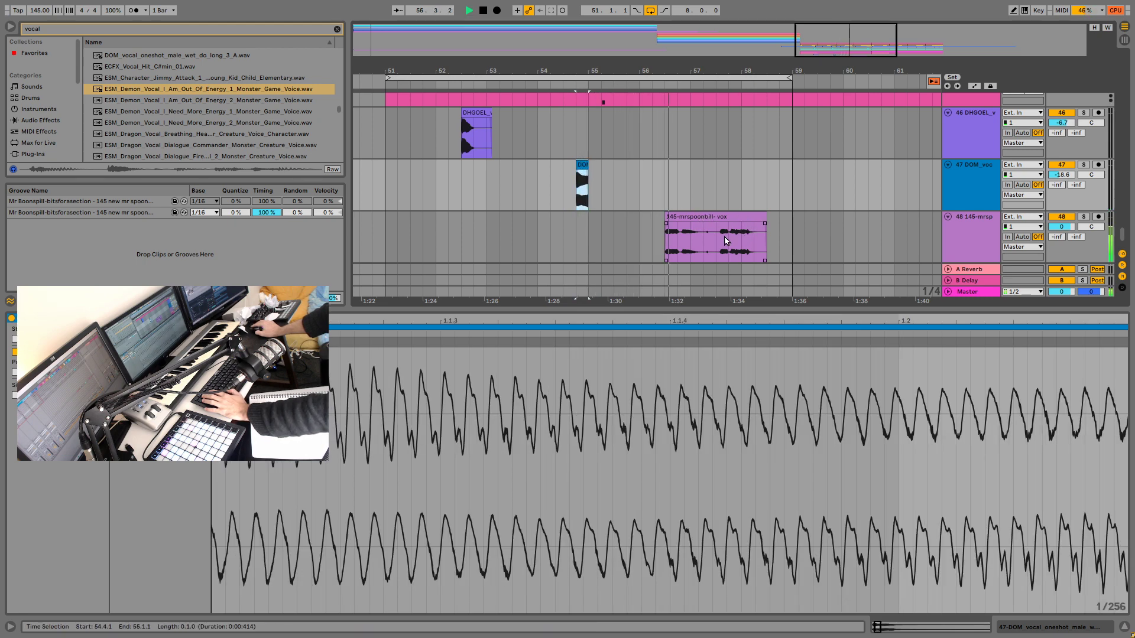
Step: Split the pasted vox clip on track 48 at 56.4.1, 57.2.1 and 58.1.1, and remove the piece after 58.1.1
{"action": "left_click", "coordinate": [676, 239]}
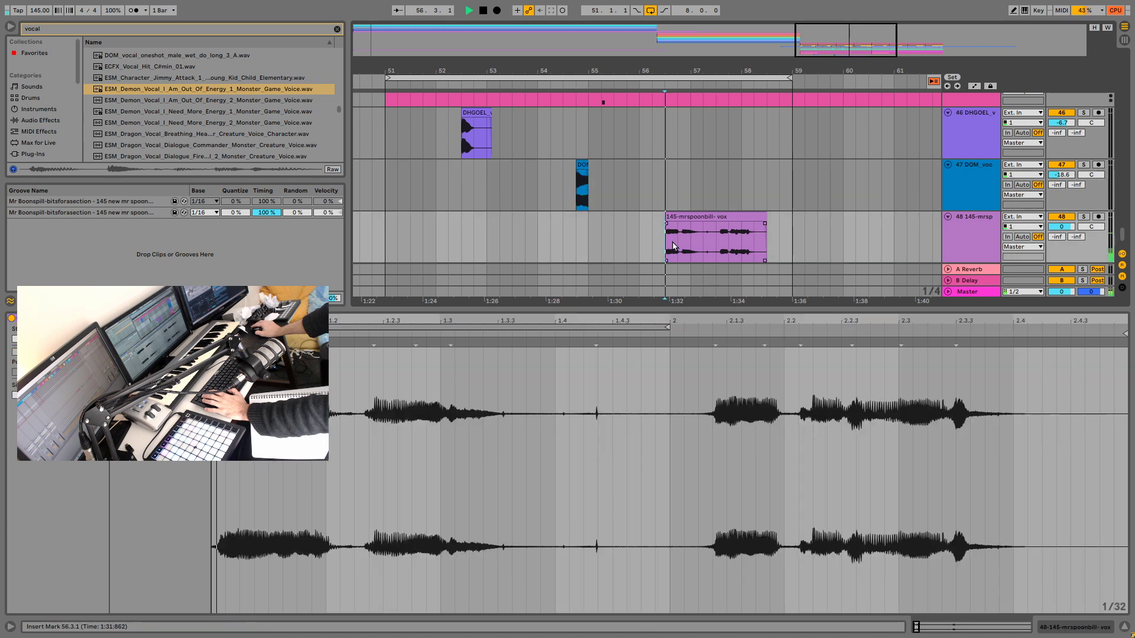
{"action": "left_click", "coordinate": [744, 244]}
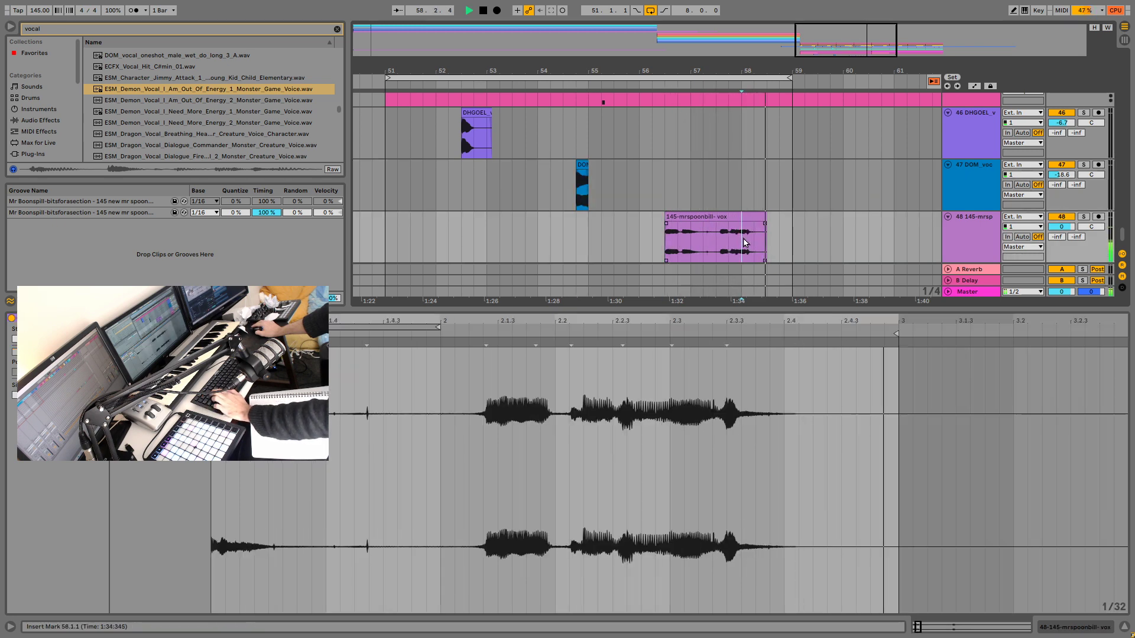
{"action": "key", "text": "ctrl+e"}
{"action": "key", "text": "space"}
{"action": "left_click_drag", "start_coordinate": [754, 217], "coordinate": [696, 241]}
{"action": "left_click", "coordinate": [666, 259]}
{"action": "key", "text": "space"}
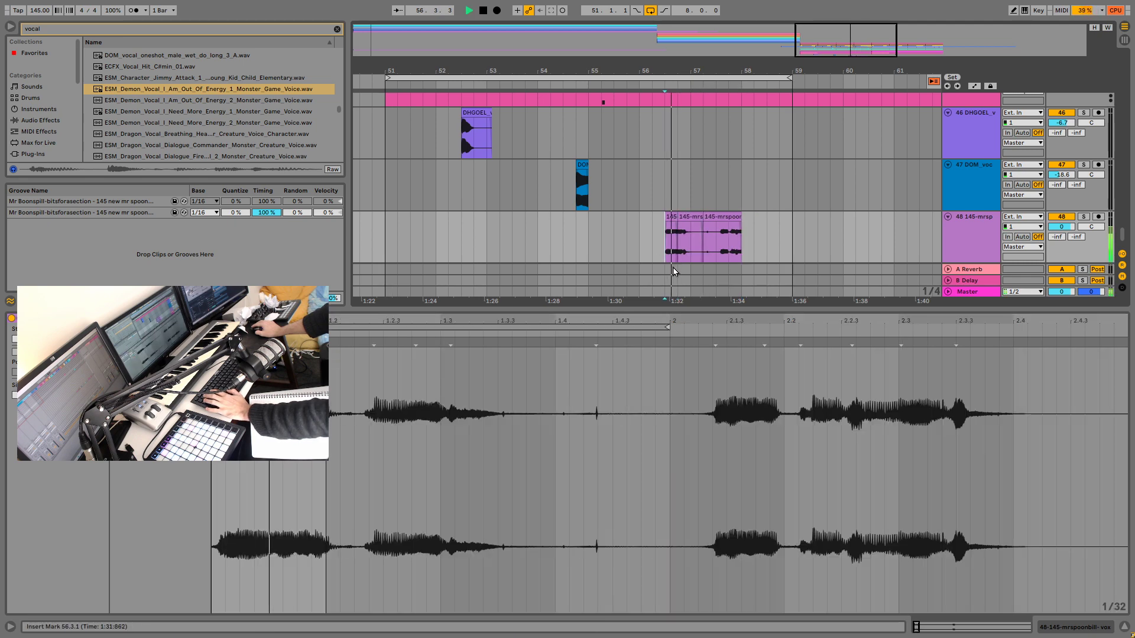
Step: Audition the vox slices on track 48, focusing on the first slice at 56.3.1
{"action": "left_click", "coordinate": [725, 217]}
{"action": "key", "text": "space"}
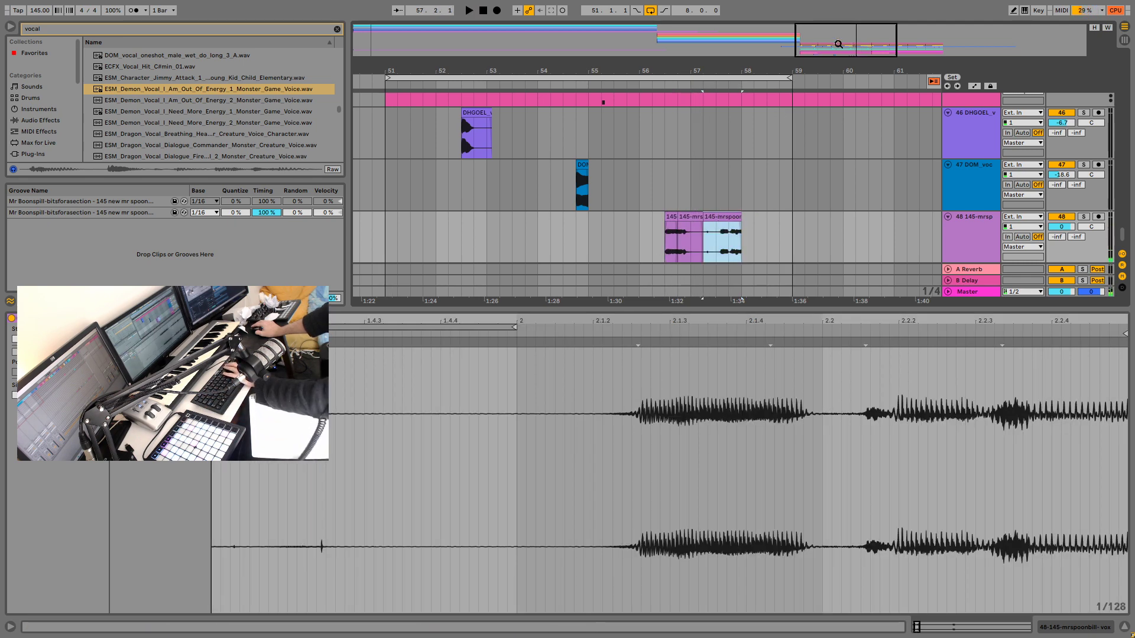
{"action": "left_click_drag", "start_coordinate": [838, 43], "coordinate": [850, 70]}
{"action": "key", "text": "space"}
{"action": "left_click", "coordinate": [582, 249]}
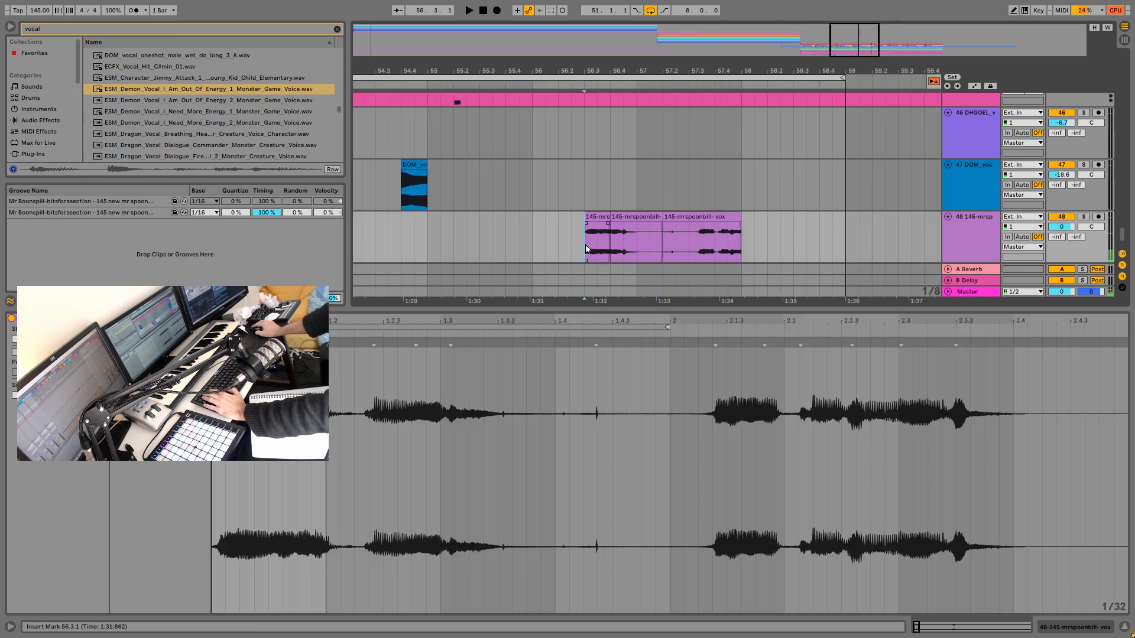
{"action": "left_click", "coordinate": [597, 219]}
{"action": "key", "text": "space"}
{"action": "key", "text": "space"}
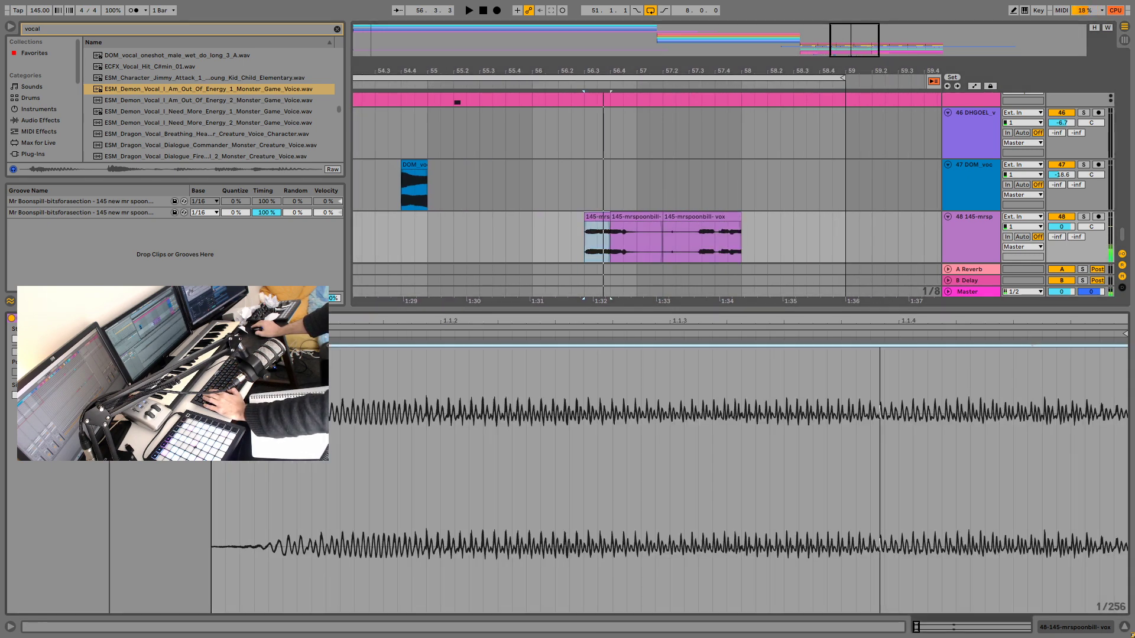
Step: Try moving the start marker of the first vox slice further into its waveform and play the result
{"action": "left_click_drag", "start_coordinate": [212, 335], "coordinate": [566, 335]}
{"action": "key", "text": "space"}
{"action": "key", "text": "space"}
{"action": "key", "text": "space"}
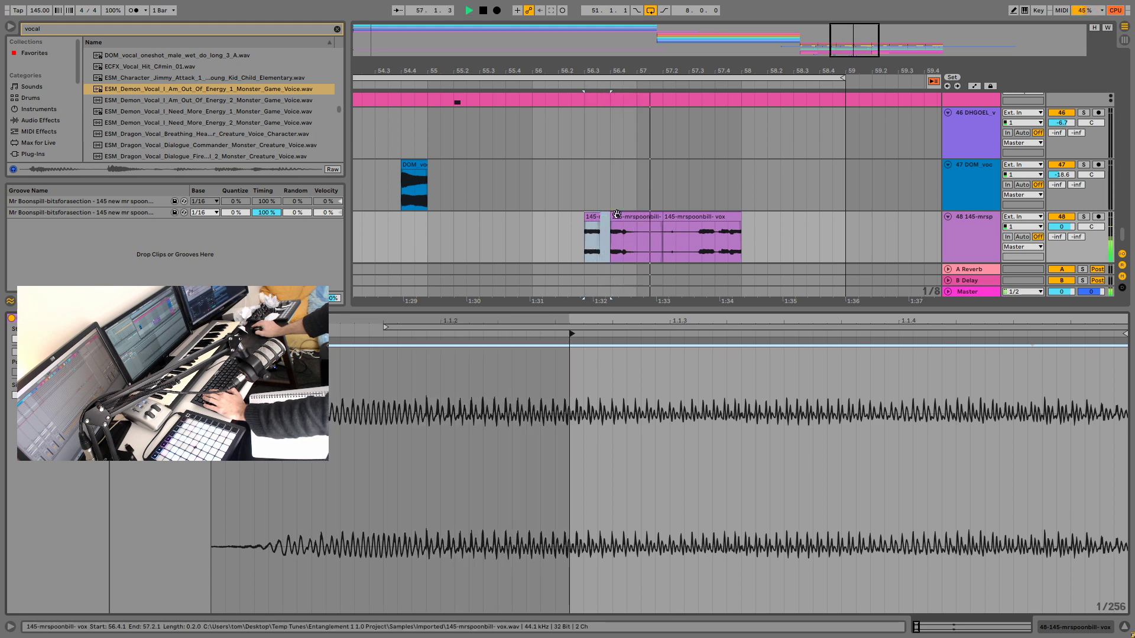
{"action": "key", "text": "space"}
{"action": "left_click", "coordinate": [595, 219]}
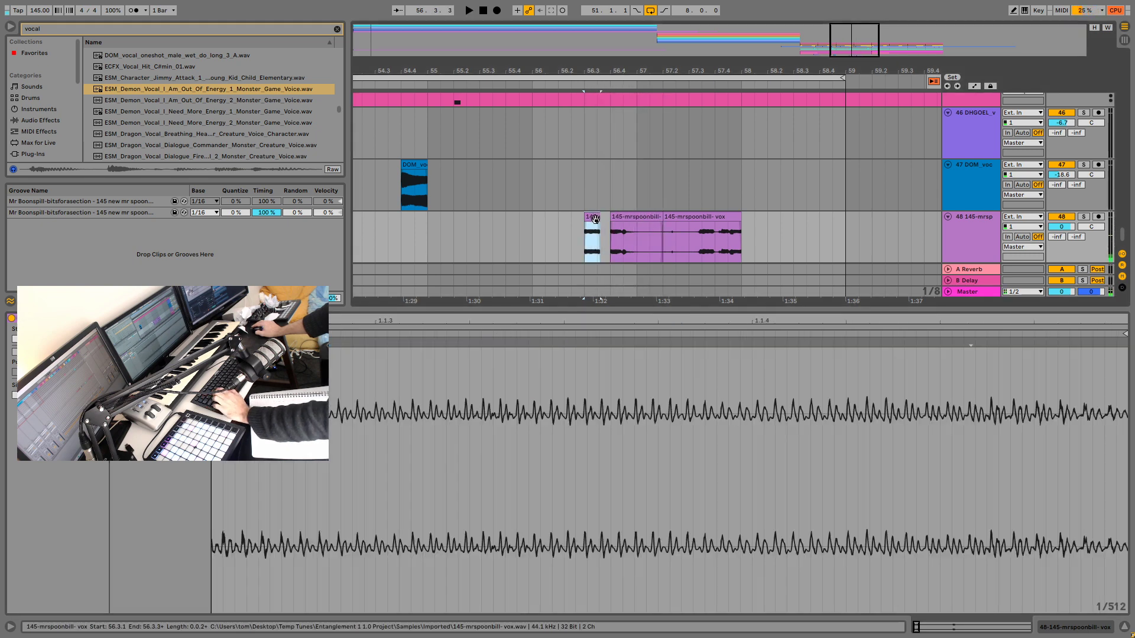
{"action": "key", "text": "space"}
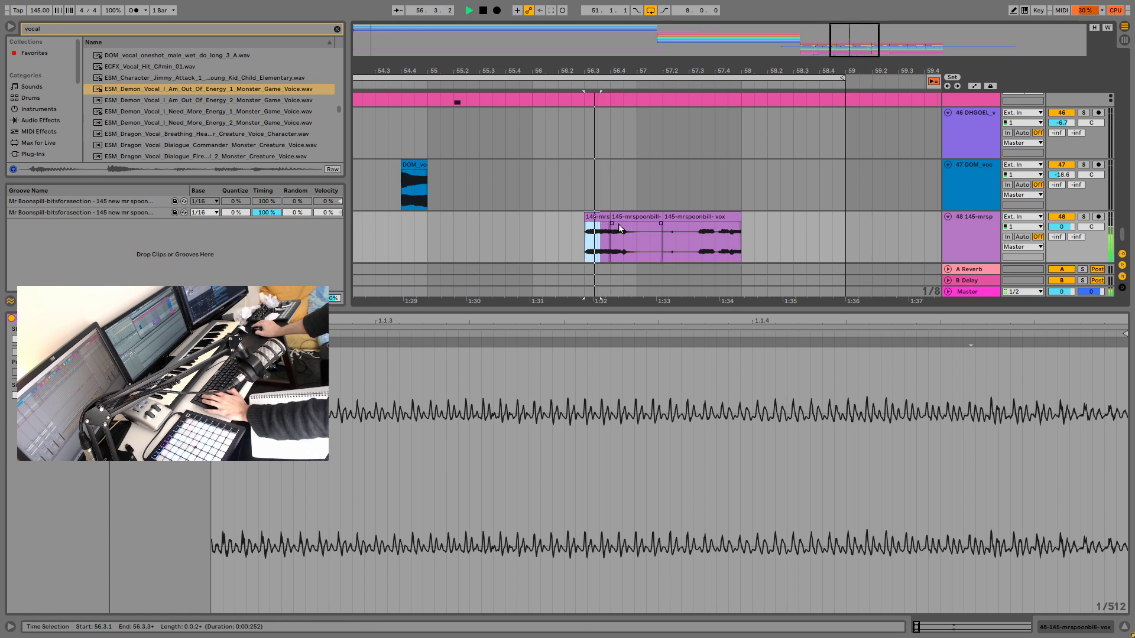
Step: Delete the second and third vox slices on track 48
{"action": "left_click", "coordinate": [627, 217]}
{"action": "key", "text": "Delete"}
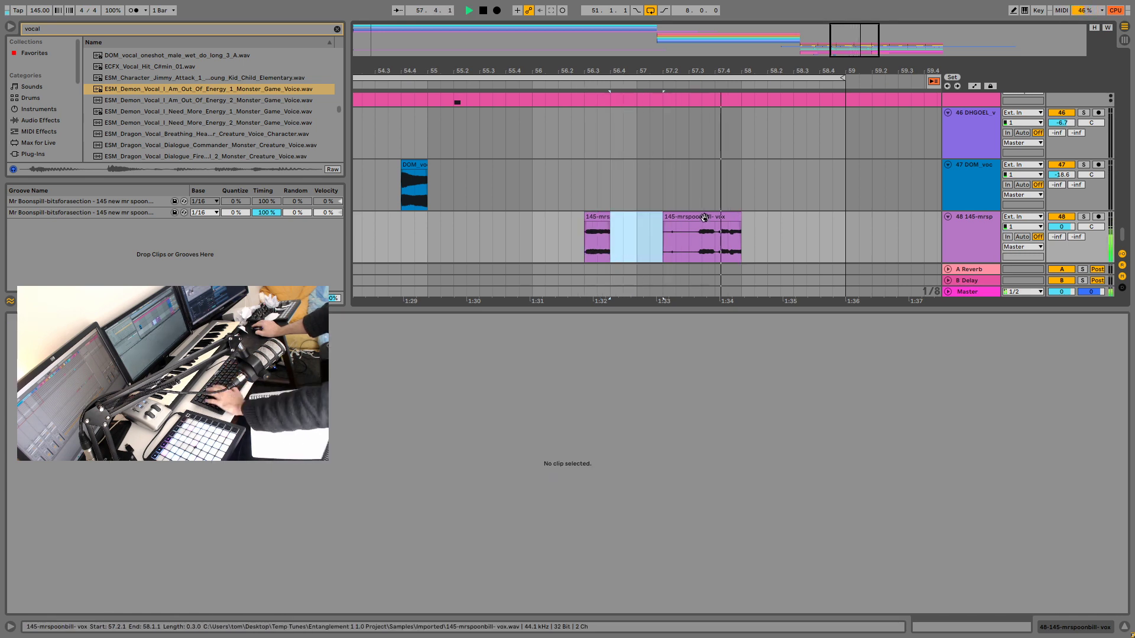
{"action": "key", "text": "space"}
{"action": "left_click_drag", "start_coordinate": [703, 218], "coordinate": [746, 232]}
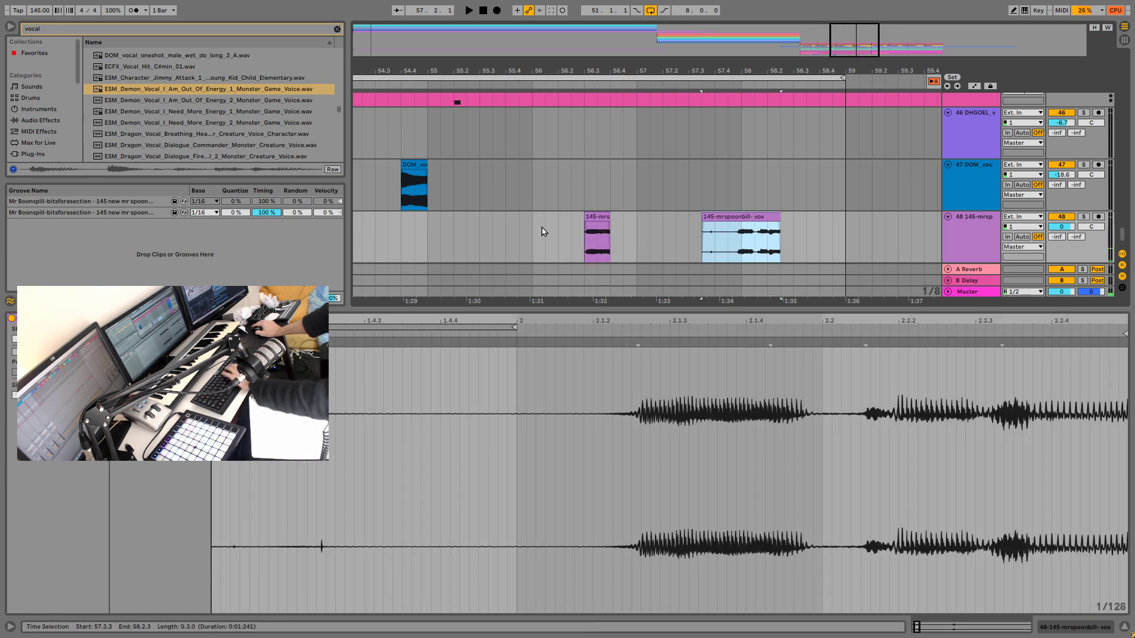
{"action": "key", "text": "Delete"}
Step: Play back the remaining vox slice at 56.3.1 in context
{"action": "left_click", "coordinate": [591, 217]}
{"action": "key", "text": "space"}
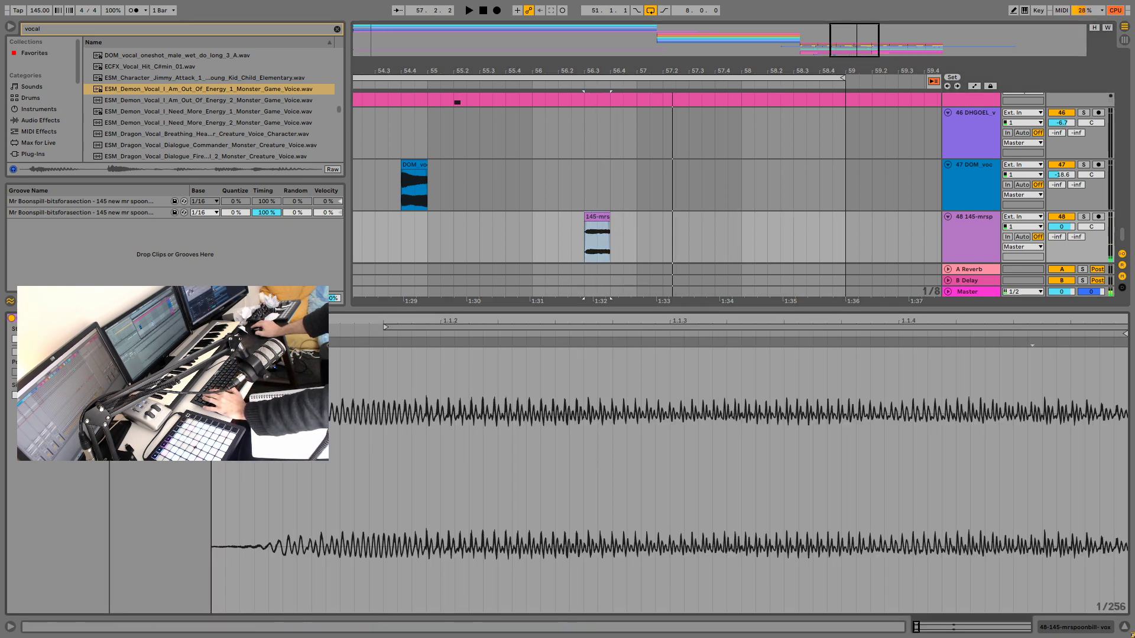
{"action": "key", "text": "space"}
{"action": "key", "text": "space"}
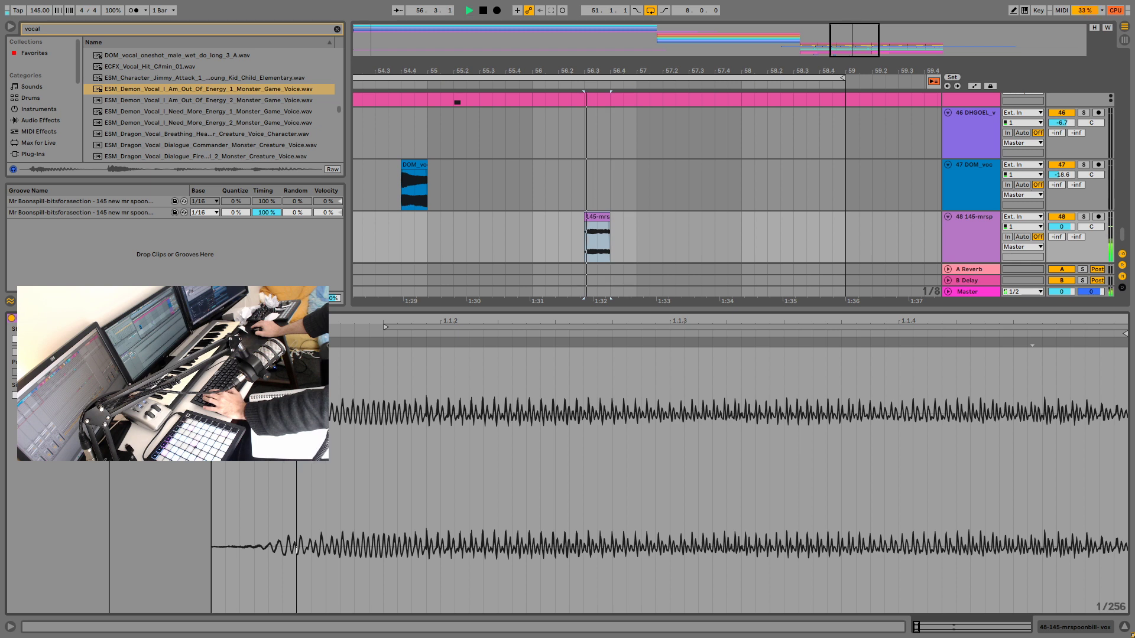
Step: Try the remaining vox slice with Warp turned off and compare how it plays
{"action": "key", "text": "space"}
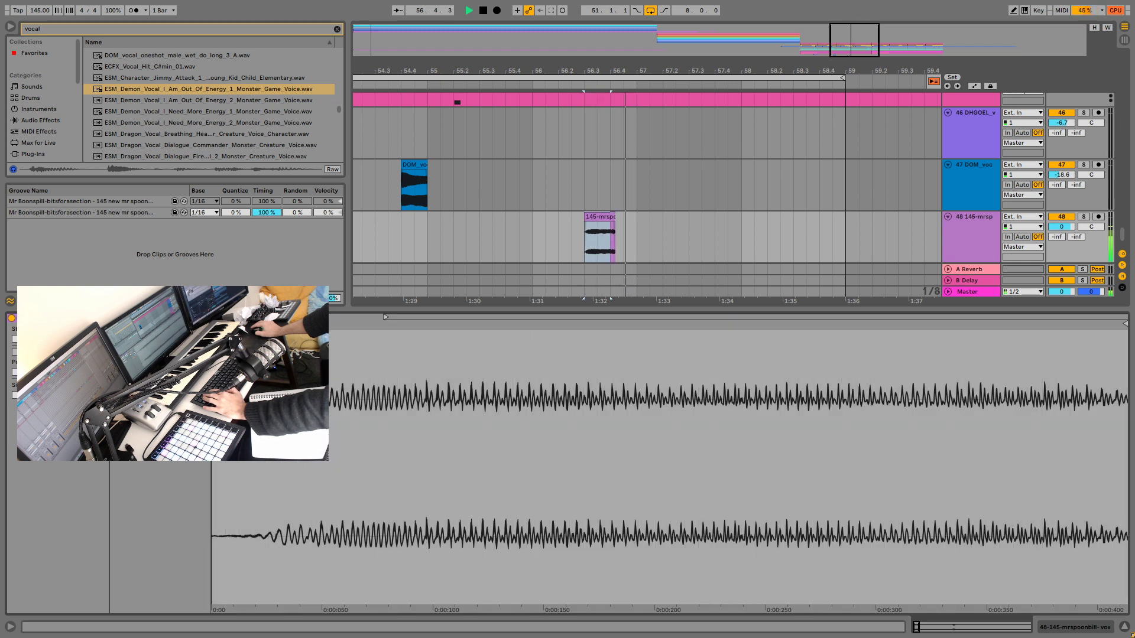
{"action": "key", "text": "space"}
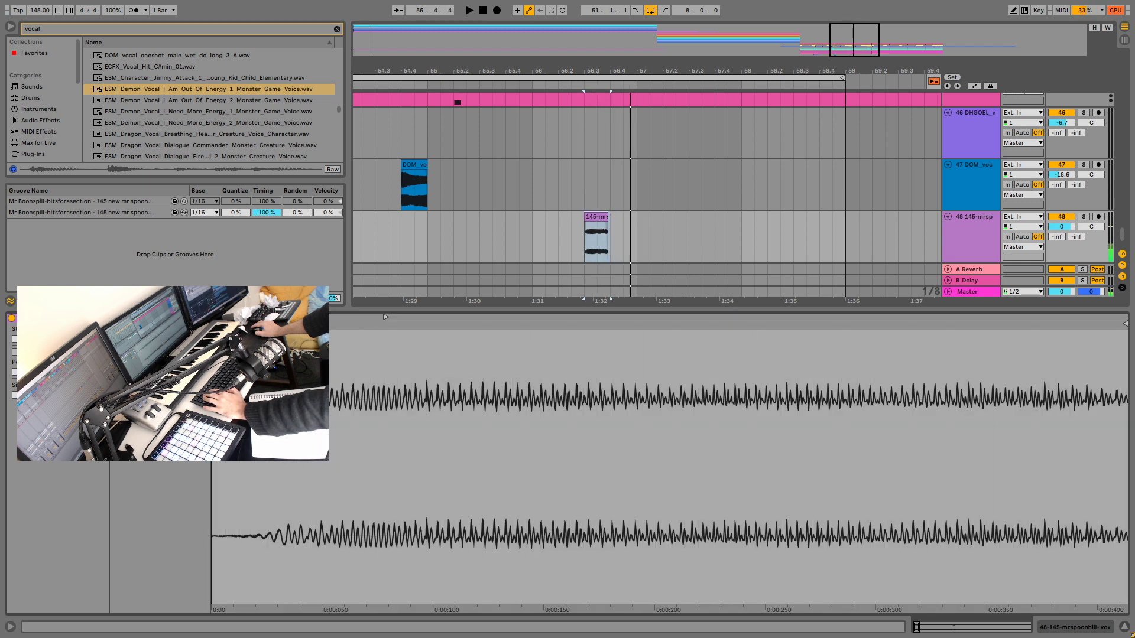
{"action": "key", "text": "space"}
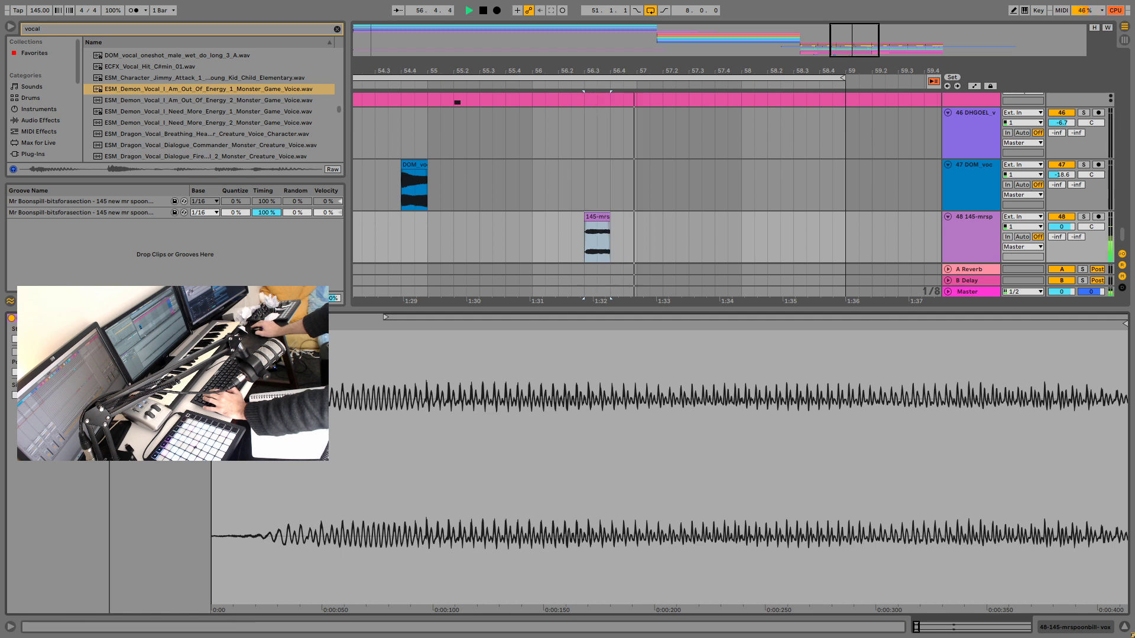
{"action": "key", "text": "space"}
{"action": "key", "text": "space"}
{"action": "left_click", "coordinate": [134, 331]}
{"action": "key", "text": "space"}
{"action": "key", "text": "space"}
{"action": "key", "text": "space"}
Step: Move the vox slice's start marker past its quiet attack and add warp markers along its waveform
{"action": "left_click", "coordinate": [412, 348]}
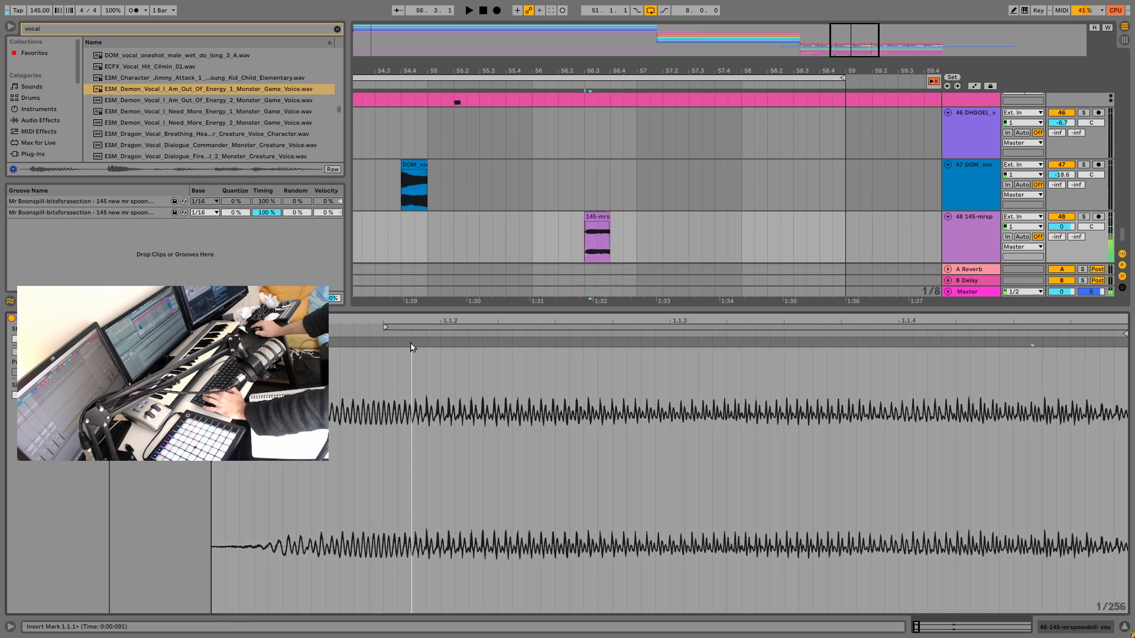
{"action": "left_click_drag", "start_coordinate": [212, 334], "coordinate": [285, 334]}
{"action": "key", "text": "space"}
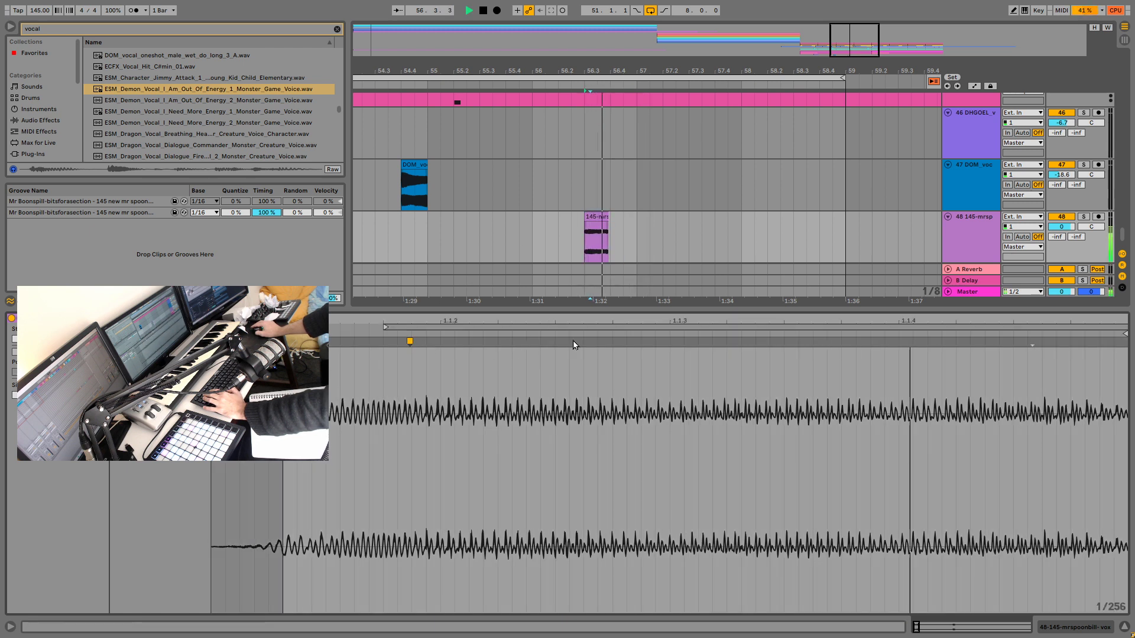
{"action": "key", "text": "space"}
{"action": "key", "text": "space"}
{"action": "key", "text": "space"}
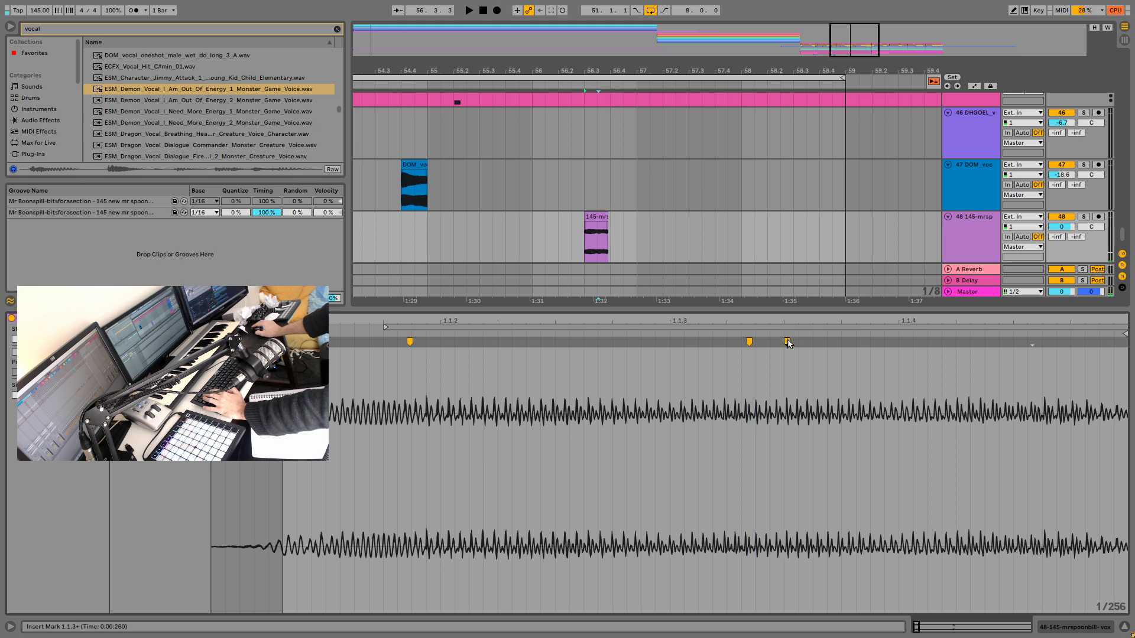
Step: Stretch the vox slice's waveform by moving its last warp marker to about midway between 1.1.4 and 1.2
{"action": "left_click_drag", "start_coordinate": [788, 343], "coordinate": [1011, 344]}
{"action": "key", "text": "space"}
{"action": "left_click_drag", "start_coordinate": [994, 367], "coordinate": [648, 368]}
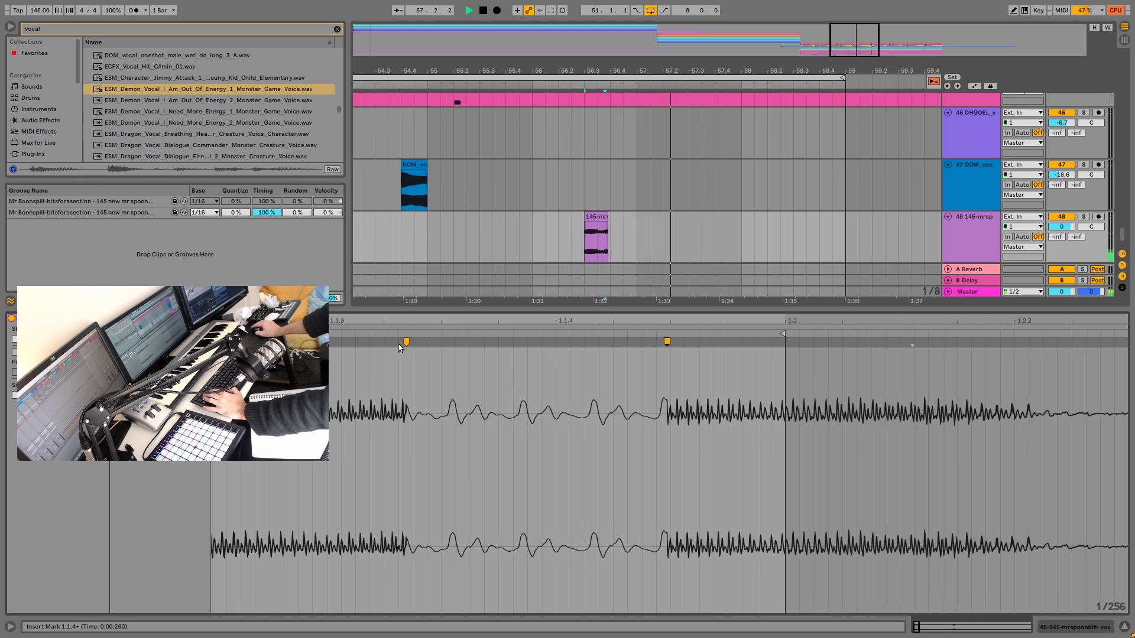
Step: Try moving the warp marker before the stretched section further along the vox slice, and undo the move
{"action": "left_click_drag", "start_coordinate": [407, 342], "coordinate": [514, 342]}
{"action": "key", "text": "space"}
{"action": "key", "text": "space"}
{"action": "key", "text": "ctrl+z"}
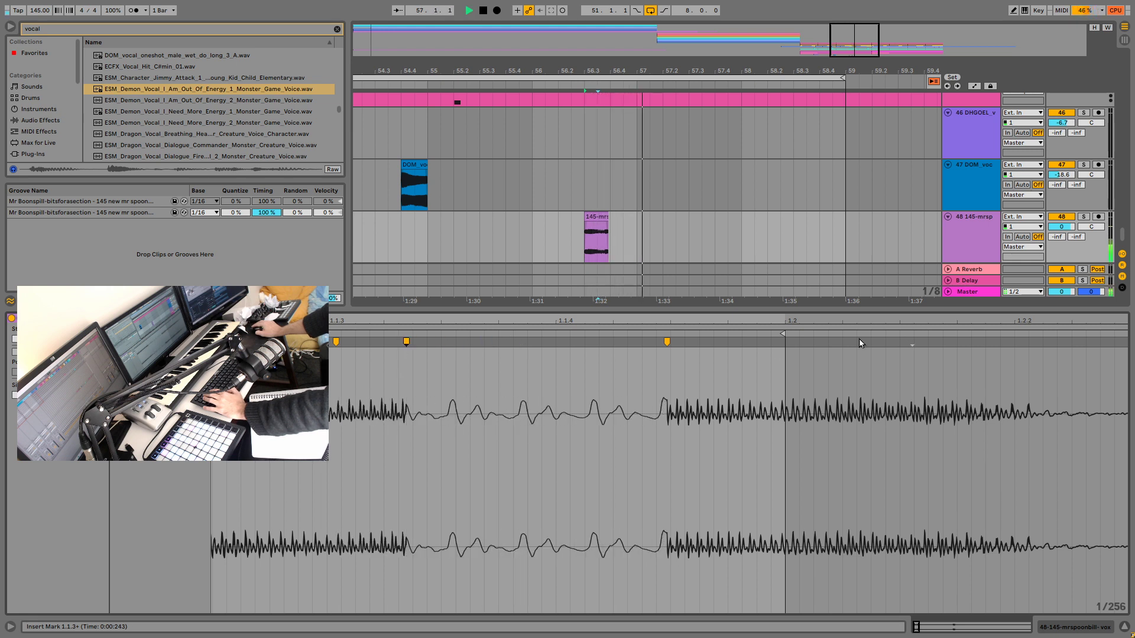
Step: Play back the stretched vox slice at 56.3.1 several times
{"action": "key", "text": "space"}
{"action": "key", "text": "space"}
{"action": "key", "text": "space"}
{"action": "key", "text": "space"}
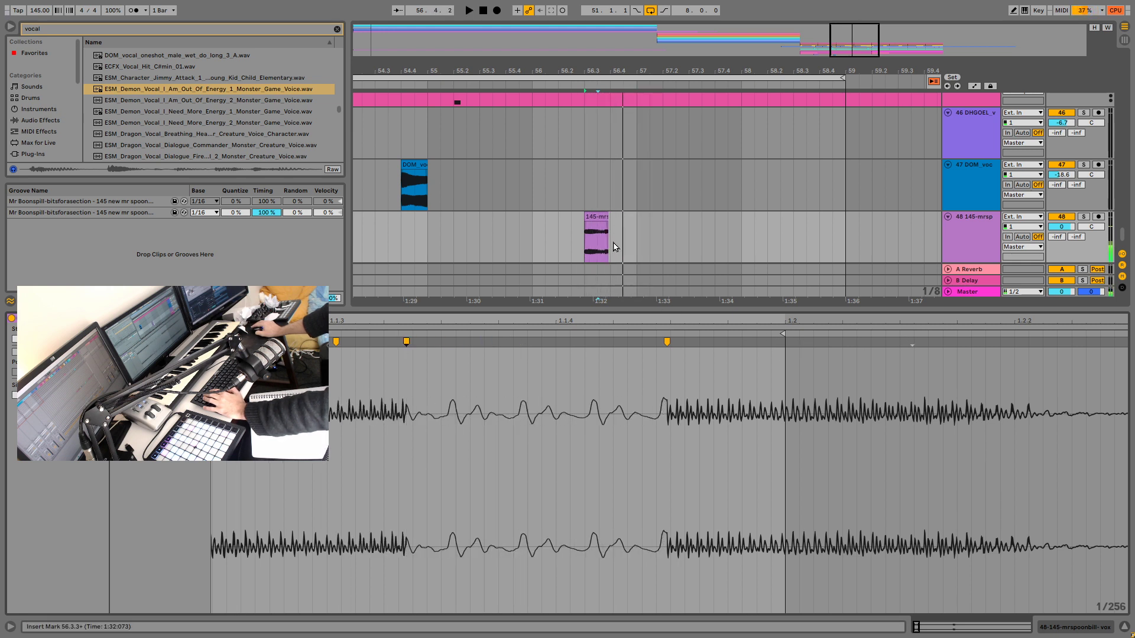
{"action": "key", "text": "space"}
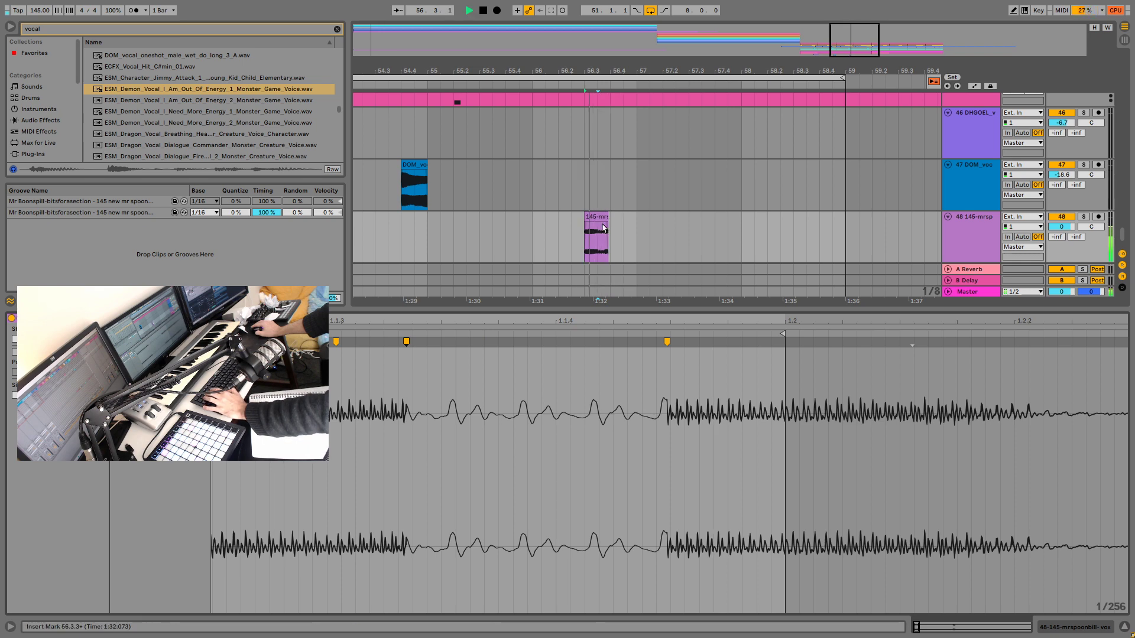
{"action": "key", "text": "space"}
{"action": "key", "text": "space"}
Step: Extend the vox slice on track 48 to just before bar 57 and split it at 56.4.3
{"action": "left_click_drag", "start_coordinate": [607, 219], "coordinate": [637, 225]}
{"action": "key", "text": "space"}
{"action": "key", "text": "space"}
{"action": "key", "text": "space"}
{"action": "left_click", "coordinate": [623, 246]}
{"action": "key", "text": "ctrl+e"}
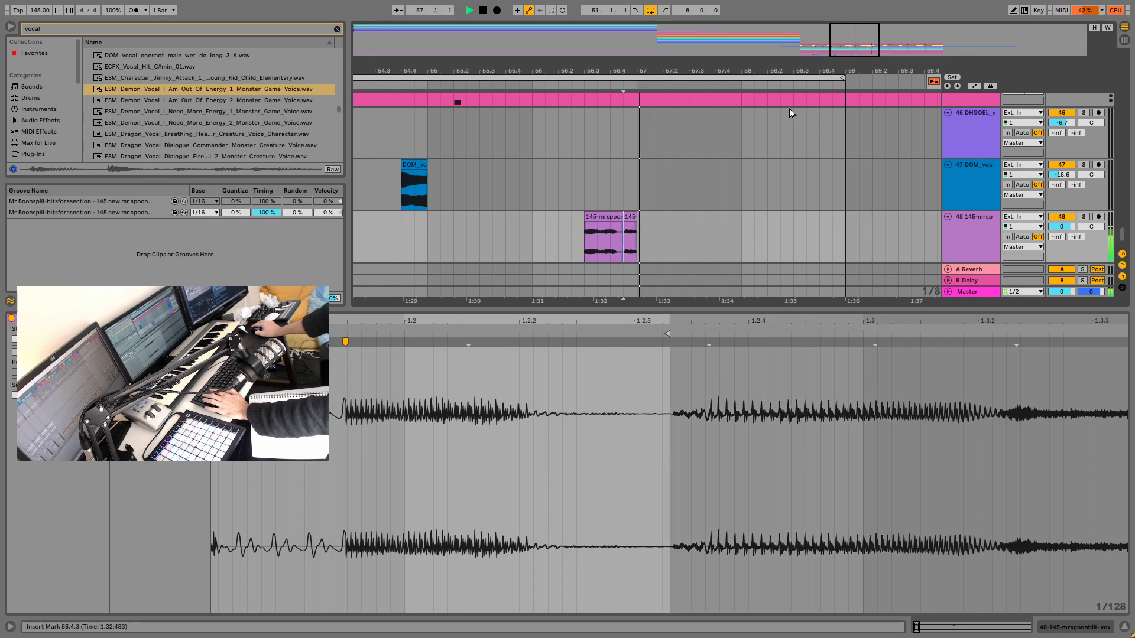
{"action": "key", "text": "space"}
Step: Split the second vox slice shortly after its start, delete the remainder up to 57.1.1, and play back the result
{"action": "left_click_drag", "start_coordinate": [641, 71], "coordinate": [504, 136]}
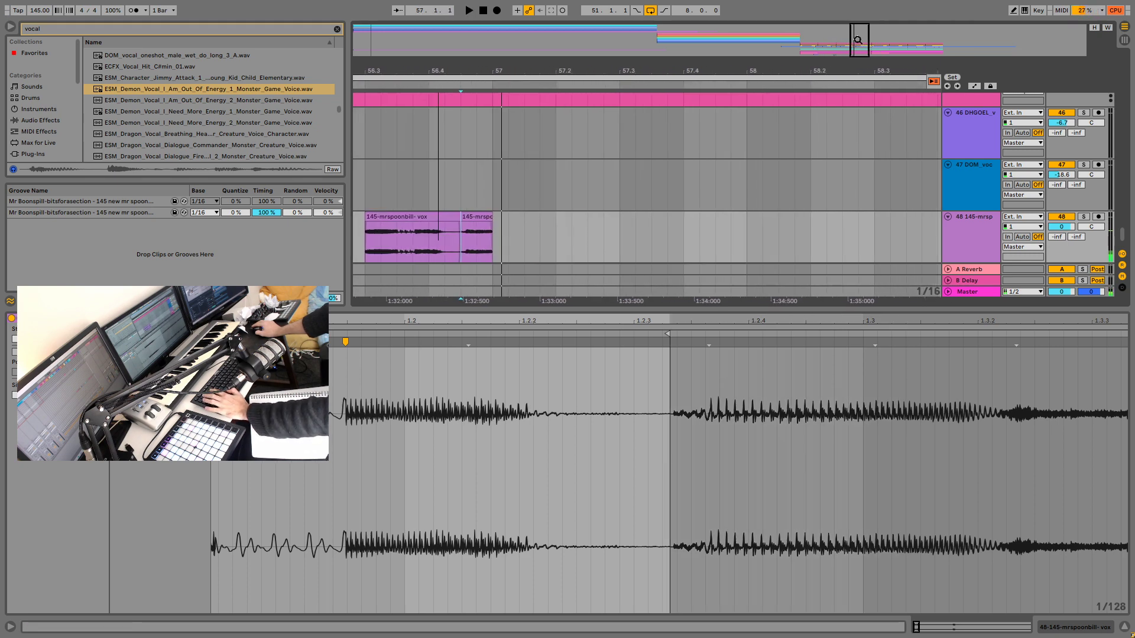
{"action": "key", "text": "space"}
{"action": "left_click", "coordinate": [471, 244]}
{"action": "key", "text": "ctrl+e"}
{"action": "key", "text": "Delete"}
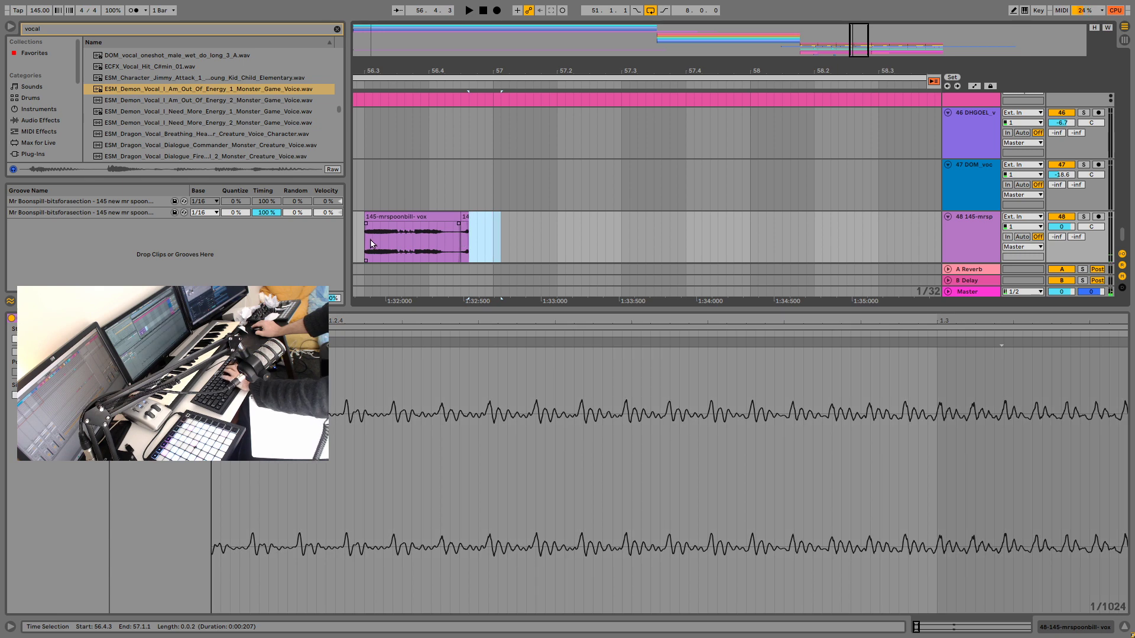
{"action": "left_click", "coordinate": [374, 241]}
{"action": "key", "text": "space"}
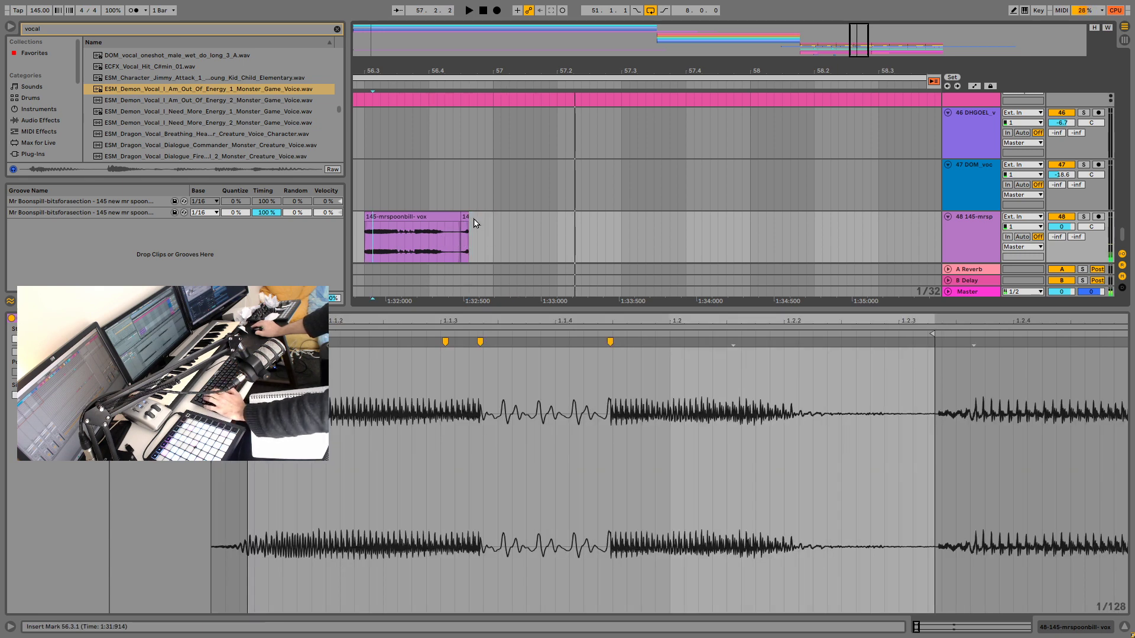
{"action": "key", "text": "space"}
{"action": "key", "text": "space"}
Step: Move the short second vox piece to 56.4.4 and play both pieces back
{"action": "left_click_drag", "start_coordinate": [464, 218], "coordinate": [481, 232]}
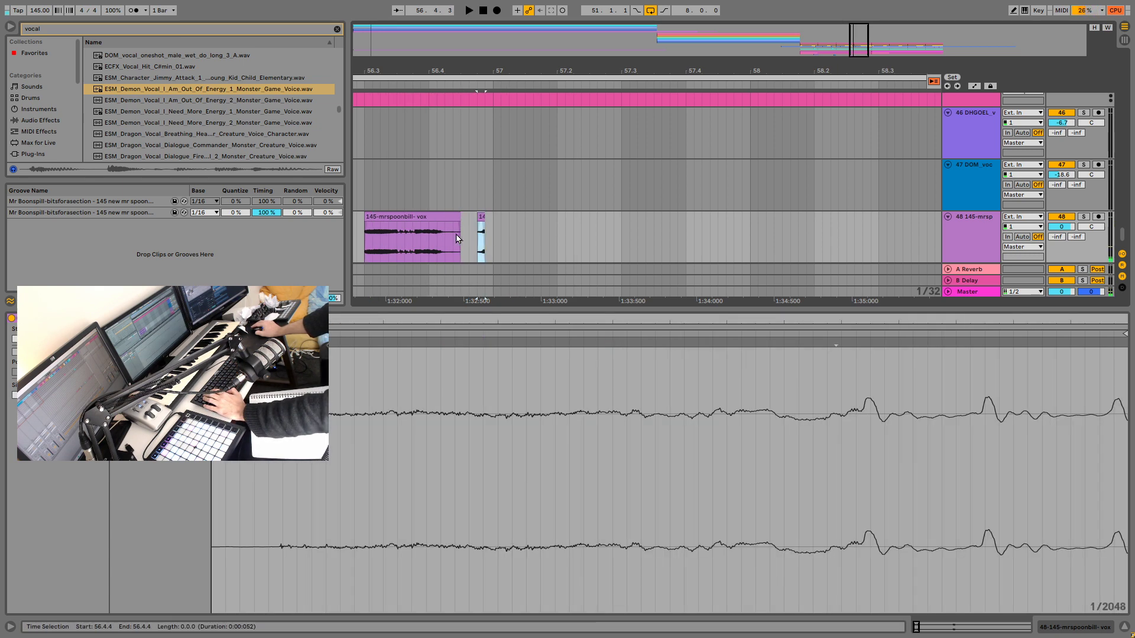
{"action": "left_click", "coordinate": [448, 239]}
{"action": "key", "text": "space"}
{"action": "left_click", "coordinate": [364, 241]}
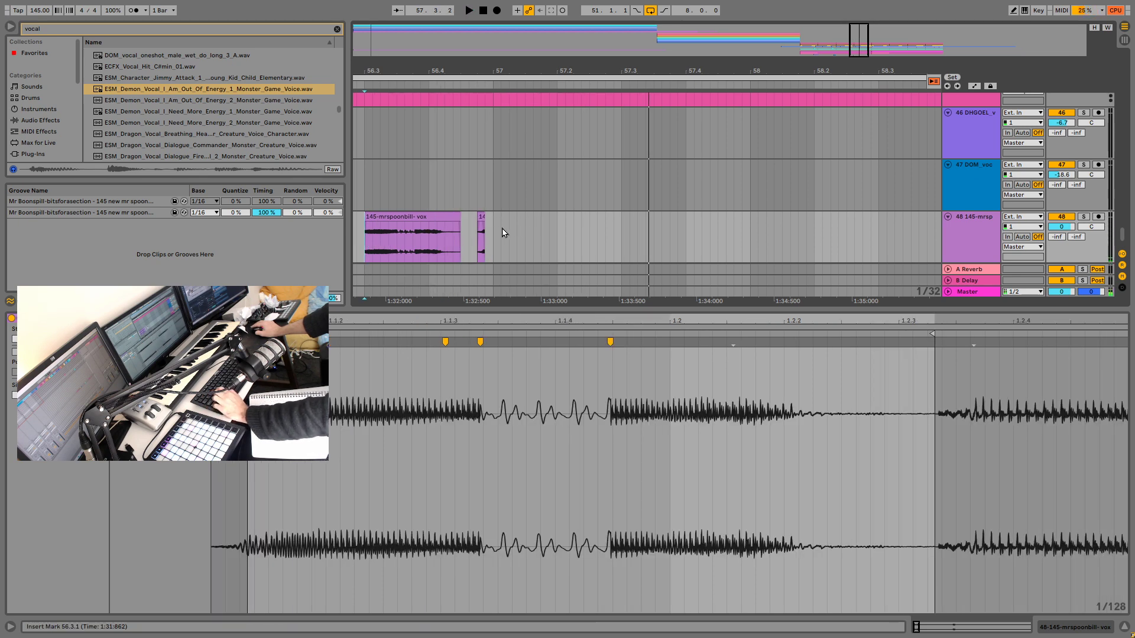
Step: Undo the move of the short vox piece and the deletion of its tail
{"action": "key", "text": "ctrl+z"}
{"action": "key", "text": "space"}
{"action": "key", "text": "ctrl+z"}
{"action": "key", "text": "space"}
{"action": "key", "text": "space"}
{"action": "key", "text": "space"}
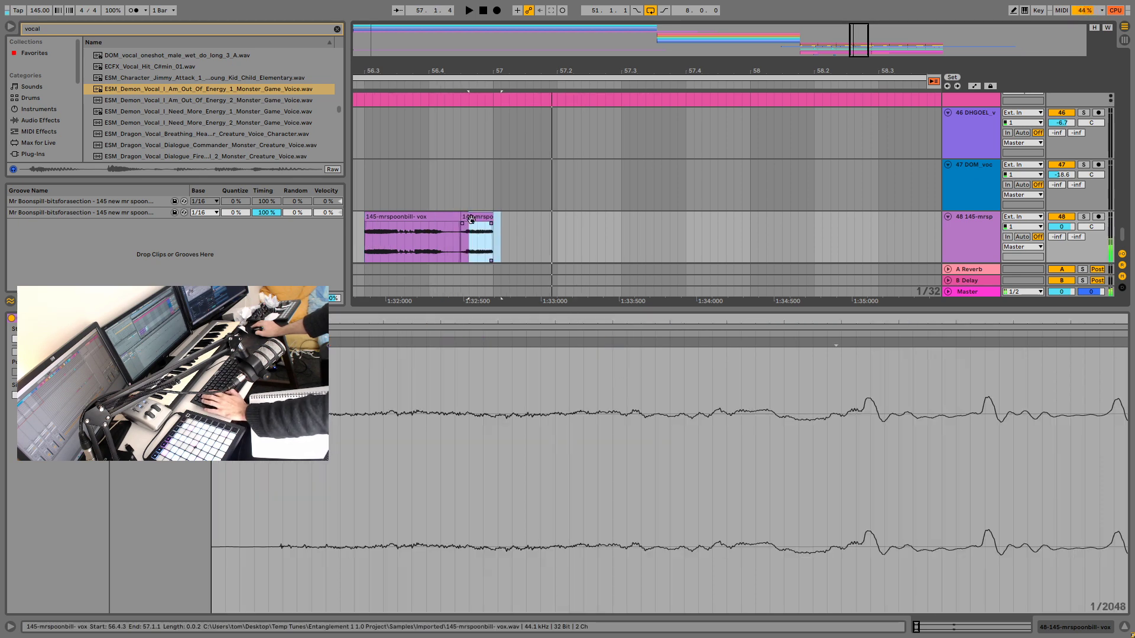
Step: Add three warp markers to the second vox slice and stretch it by moving the last marker just past 1.3
{"action": "left_click", "coordinate": [471, 219]}
{"action": "key", "text": "space"}
{"action": "key", "text": "space"}
{"action": "key", "text": "space"}
{"action": "key", "text": "space"}
{"action": "double_click", "coordinate": [389, 343]}
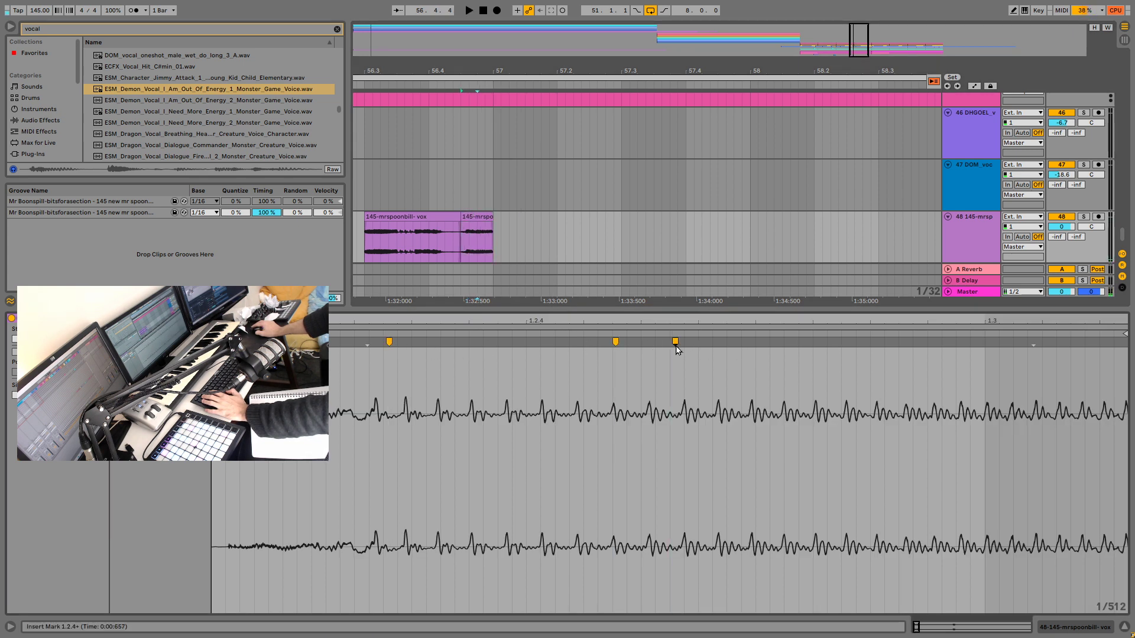
{"action": "left_click_drag", "start_coordinate": [676, 345], "coordinate": [1073, 340]}
{"action": "key", "text": "space"}
{"action": "key", "text": "space"}
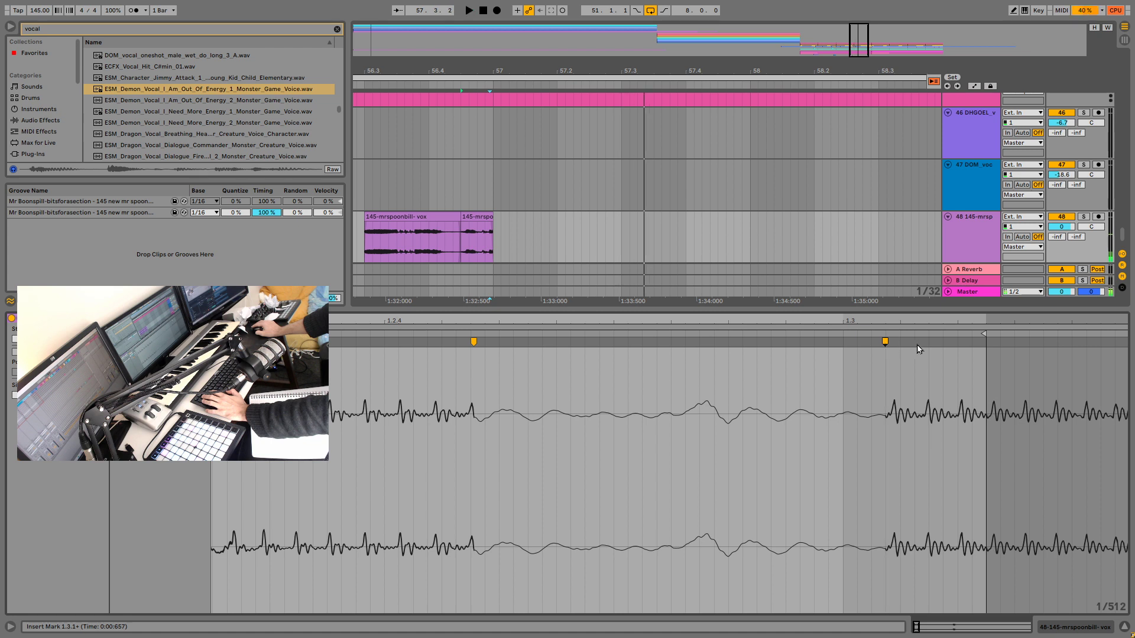
Step: Add another warp marker after the stretched section of the second vox slice and move it further past 1.3
{"action": "double_click", "coordinate": [915, 343]}
{"action": "left_click_drag", "start_coordinate": [915, 342], "coordinate": [1093, 340]}
{"action": "key", "text": "space"}
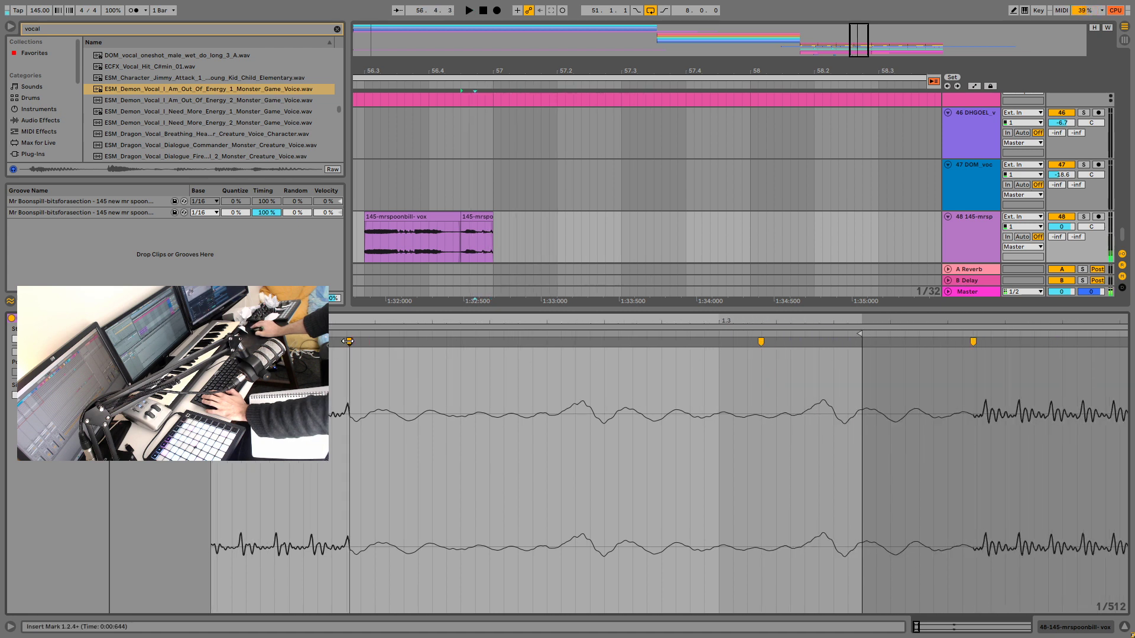
Step: Try moving the warp marker at the start of the stretched section later in the second vox slice, and undo it
{"action": "left_click_drag", "start_coordinate": [381, 354], "coordinate": [648, 348]}
{"action": "key", "text": "space"}
{"action": "key", "text": "space"}
{"action": "key", "text": "ctrl+z"}
Step: Play back the warped second vox slice repeatedly to check the stretched section
{"action": "key", "text": "space"}
{"action": "key", "text": "space"}
{"action": "left_click_drag", "start_coordinate": [641, 390], "coordinate": [889, 415]}
{"action": "key", "text": "space"}
{"action": "key", "text": "space"}
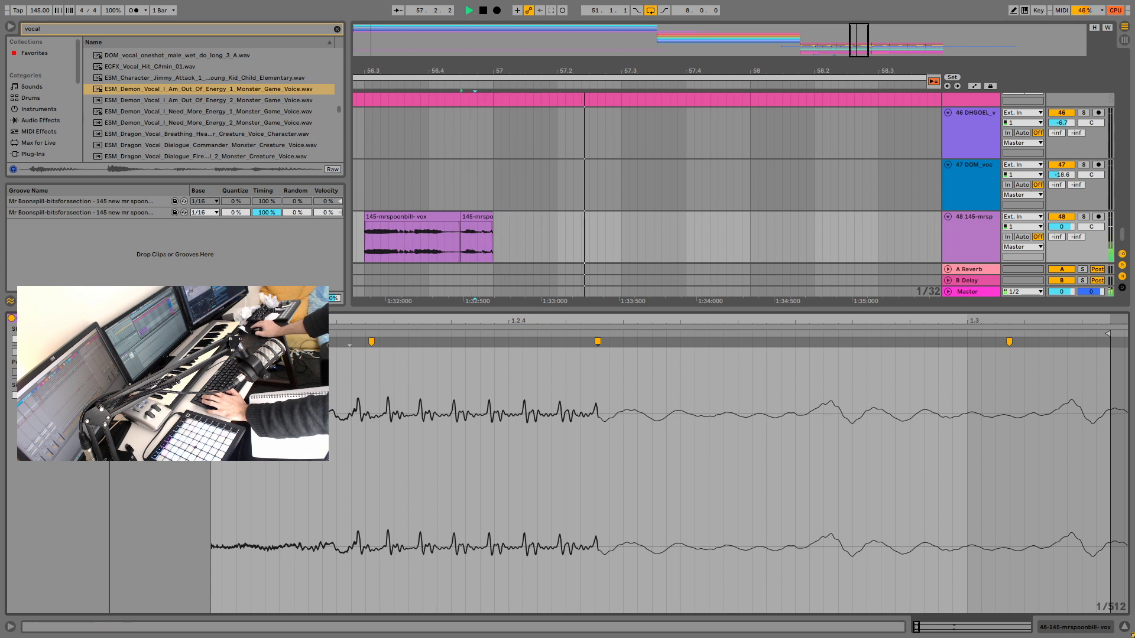
{"action": "key", "text": "space"}
{"action": "key", "text": "space"}
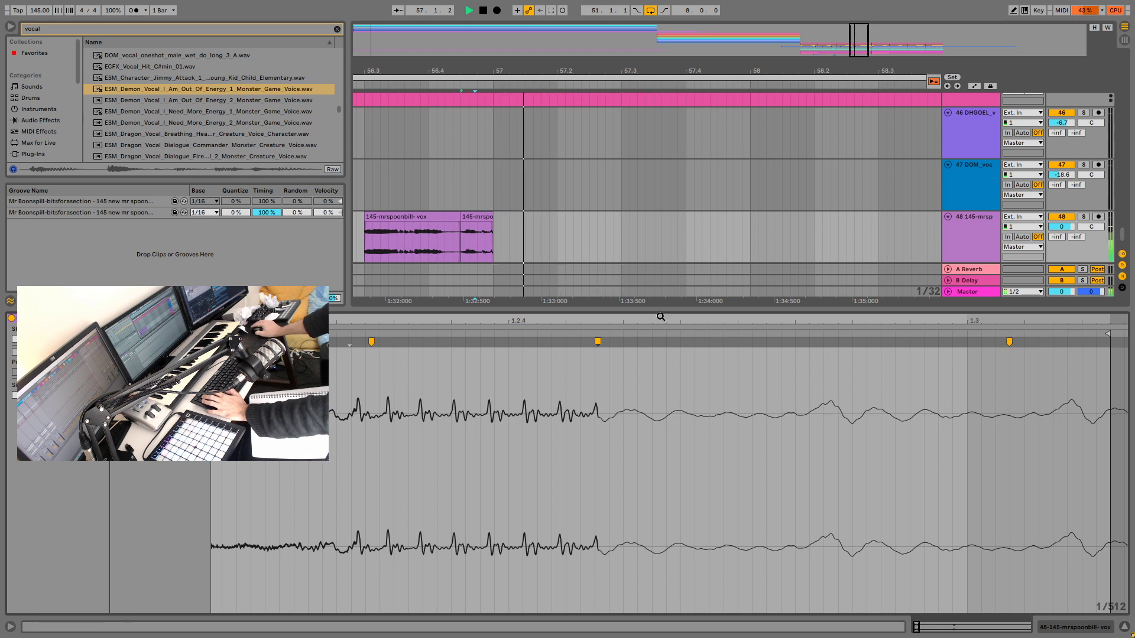
Step: Insert a new audio track below track 48
{"action": "left_click_drag", "start_coordinate": [864, 51], "coordinate": [849, 16]}
{"action": "left_click", "coordinate": [976, 220]}
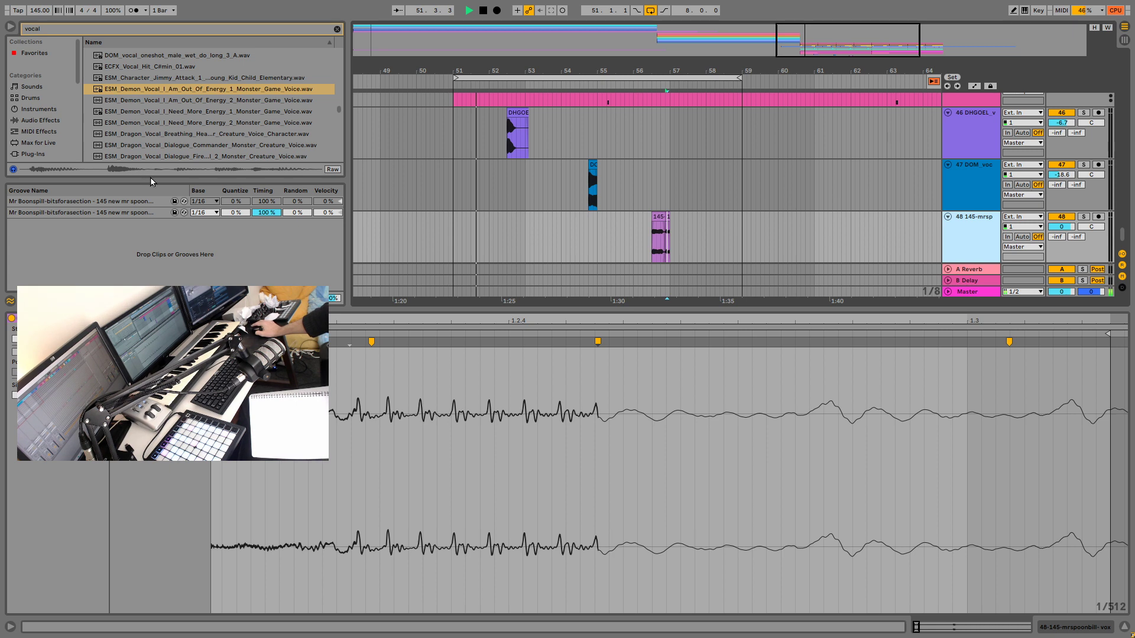
{"action": "key", "text": "ctrl+t"}
{"action": "key", "text": "space"}
Step: Audition the ESM and ESW vocal samples in the search results to find another one-shot
{"action": "left_click", "coordinate": [183, 100]}
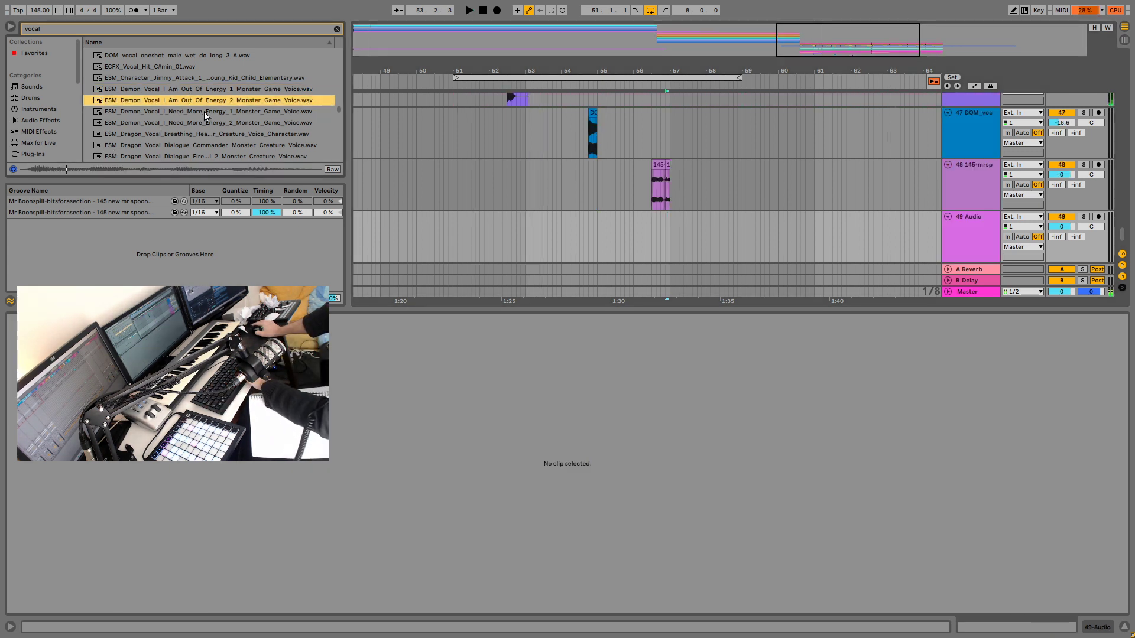
{"action": "left_click", "coordinate": [208, 113]}
{"action": "scroll", "coordinate": [208, 113], "scroll_direction": "down", "scroll_amount": 1}
{"action": "scroll", "coordinate": [208, 113], "scroll_direction": "down", "scroll_amount": 1}
{"action": "left_click", "coordinate": [206, 111]}
{"action": "left_click", "coordinate": [206, 113]}
{"action": "scroll", "coordinate": [206, 113], "scroll_direction": "down", "scroll_amount": 2}
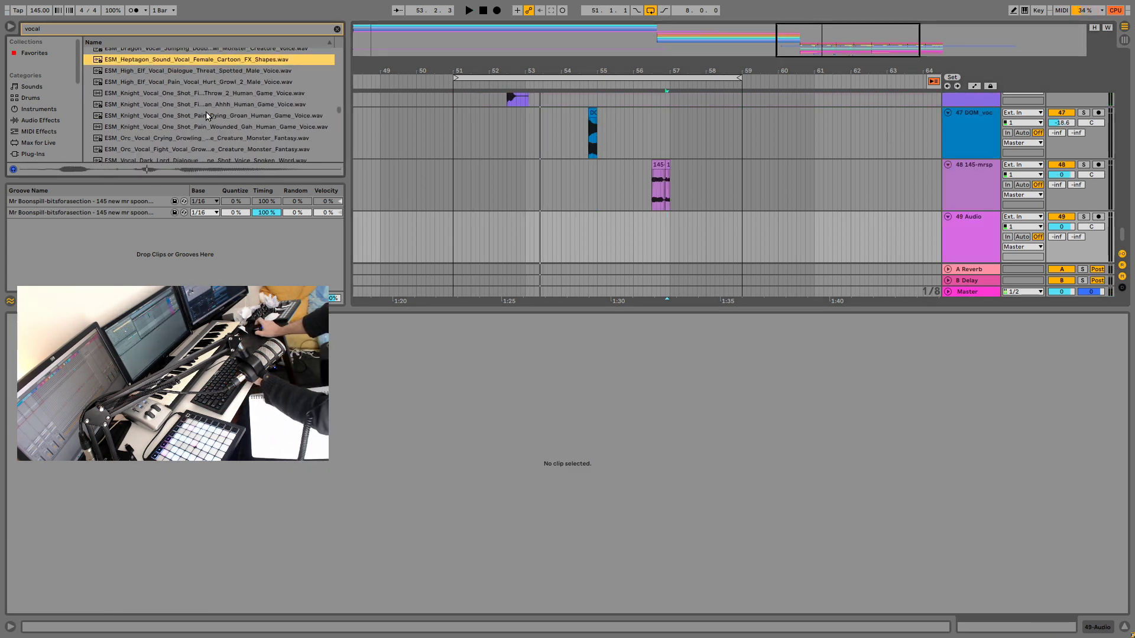
{"action": "key", "text": "Down"}
{"action": "scroll", "coordinate": [192, 122], "scroll_direction": "down", "scroll_amount": 2}
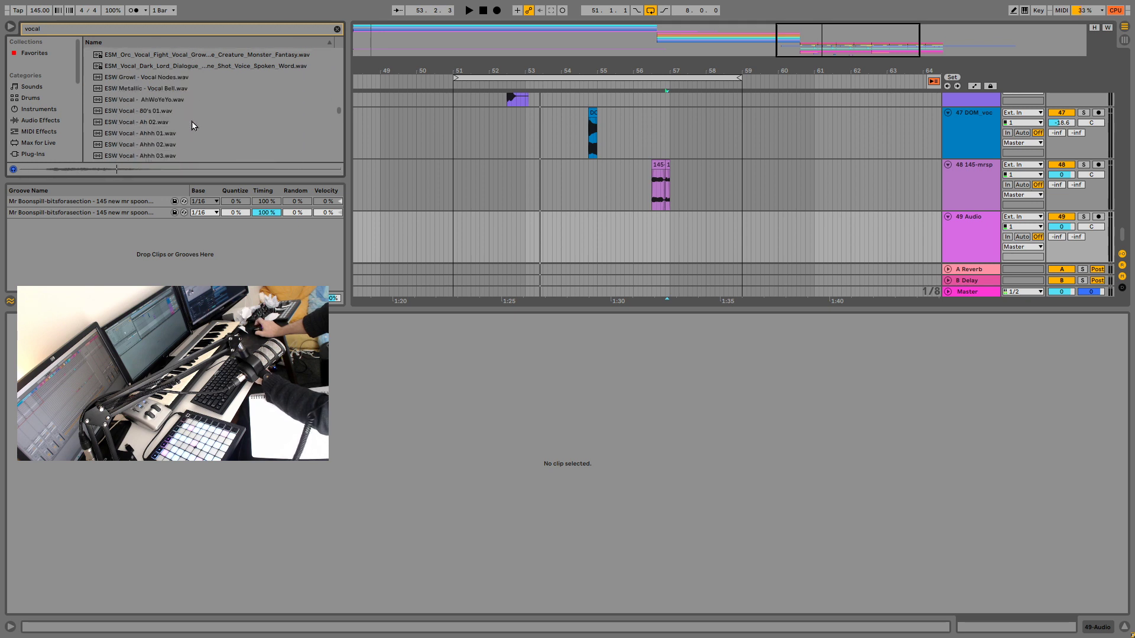
{"action": "left_click", "coordinate": [149, 100]}
{"action": "key", "text": "Up"}
{"action": "key", "text": "Up"}
{"action": "key", "text": "Up"}
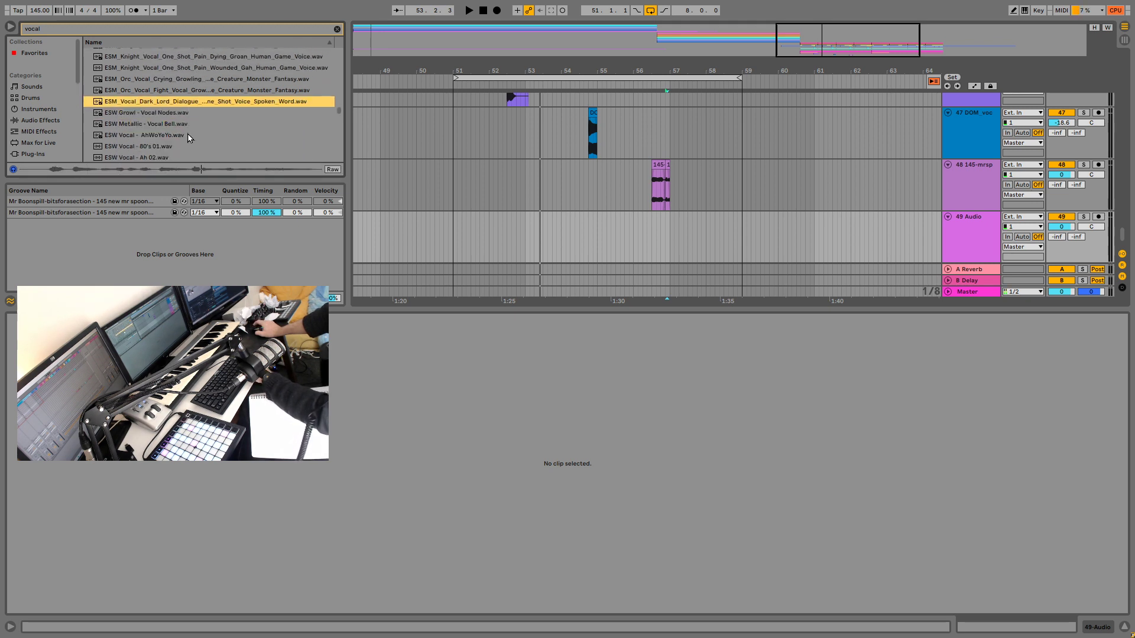
Step: Place the ESM_Vocal_Dark_Lord_Dialogue sample on track 49 at 58.4.1 and play it in context
{"action": "left_click_drag", "start_coordinate": [365, 119], "coordinate": [764, 229]}
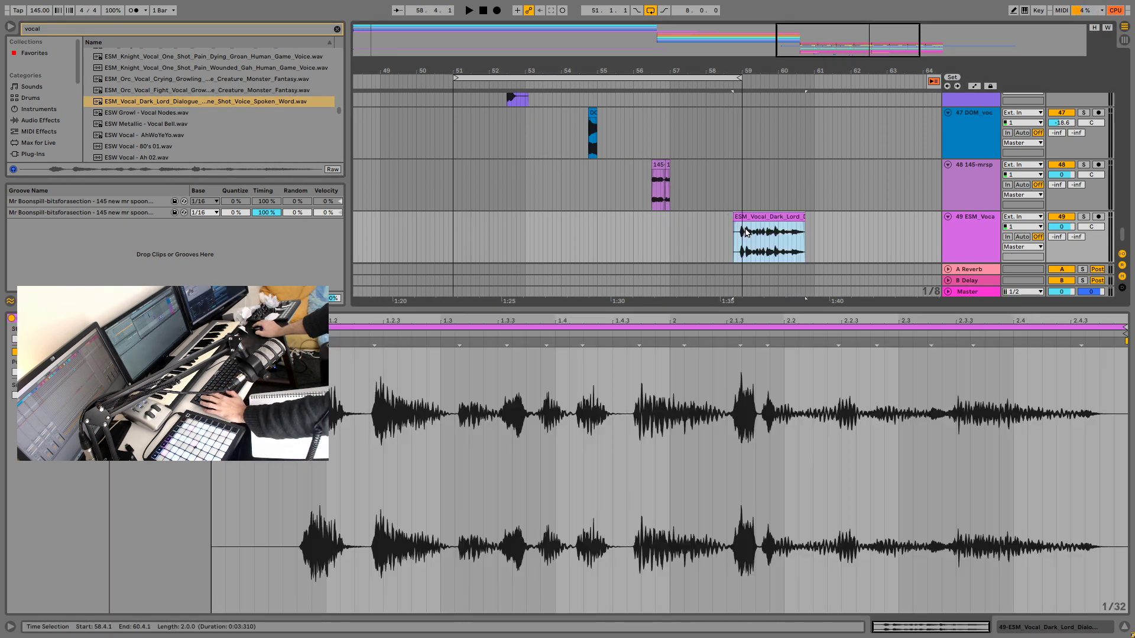
{"action": "key", "text": "space"}
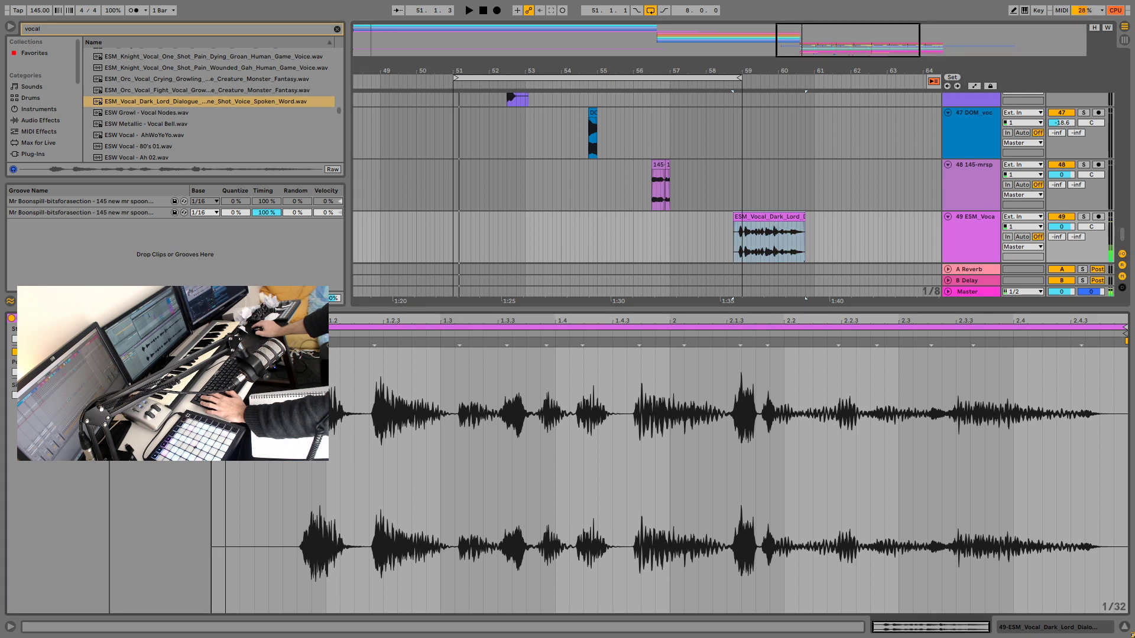
{"action": "key", "text": "space"}
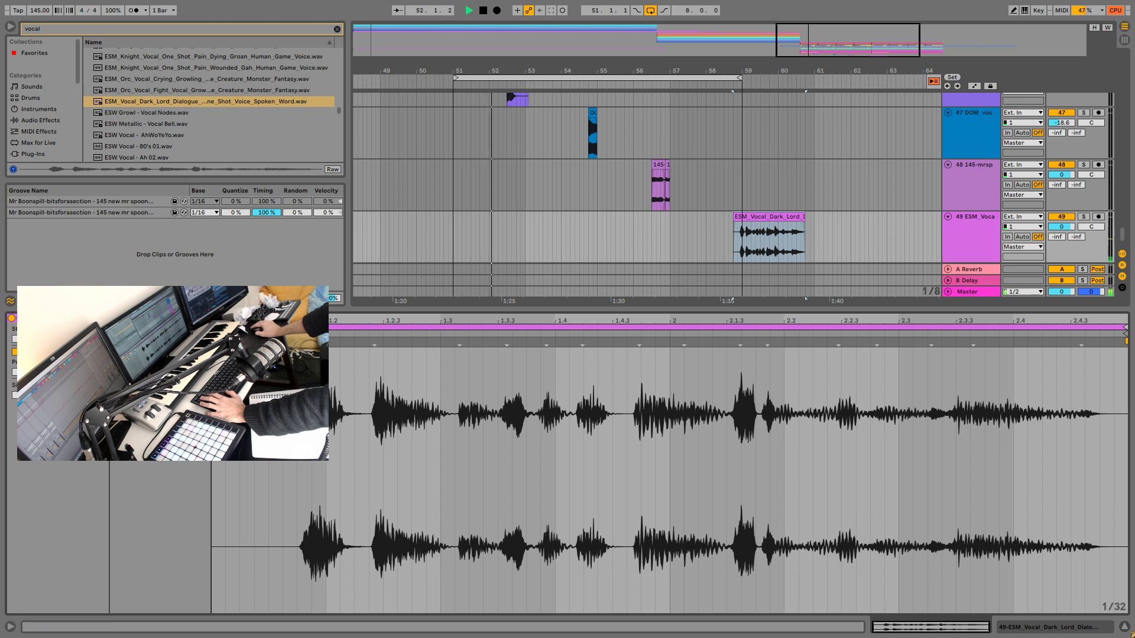
Step: Move the Dark Lord clip's start marker to about 1.4.4, reverse the clip, and play it back
{"action": "mouse_move", "coordinate": [213, 334]}
{"action": "left_mouse_down"}
{"action": "mouse_move", "coordinate": [713, 347]}
{"action": "mouse_move", "coordinate": [639, 354]}
{"action": "left_mouse_up"}
{"action": "key", "text": "space"}
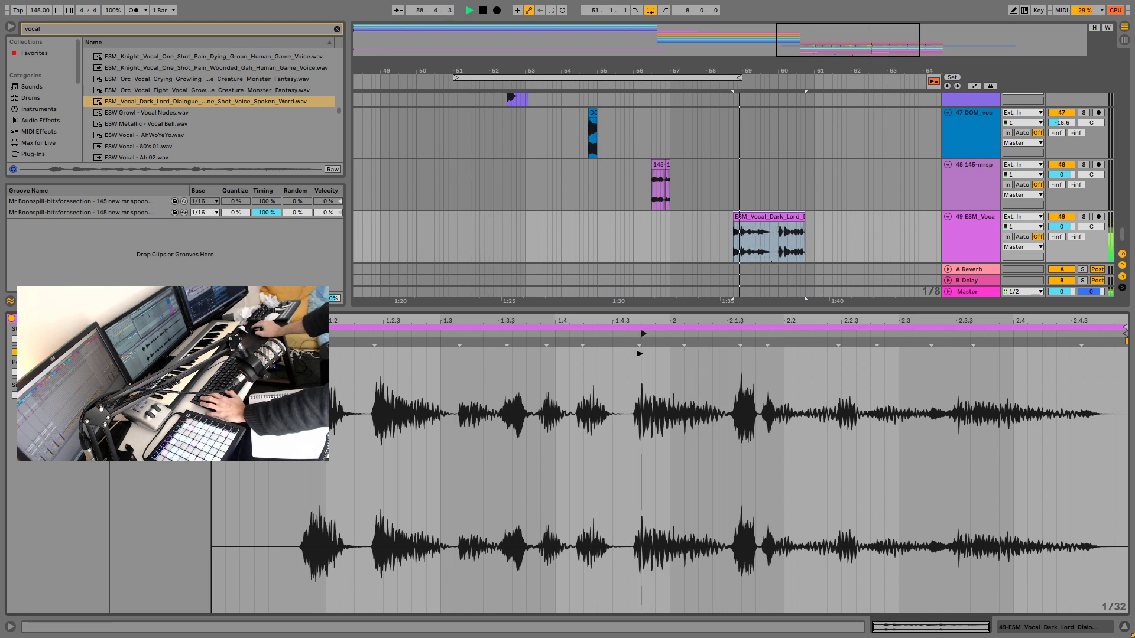
{"action": "key", "text": "space"}
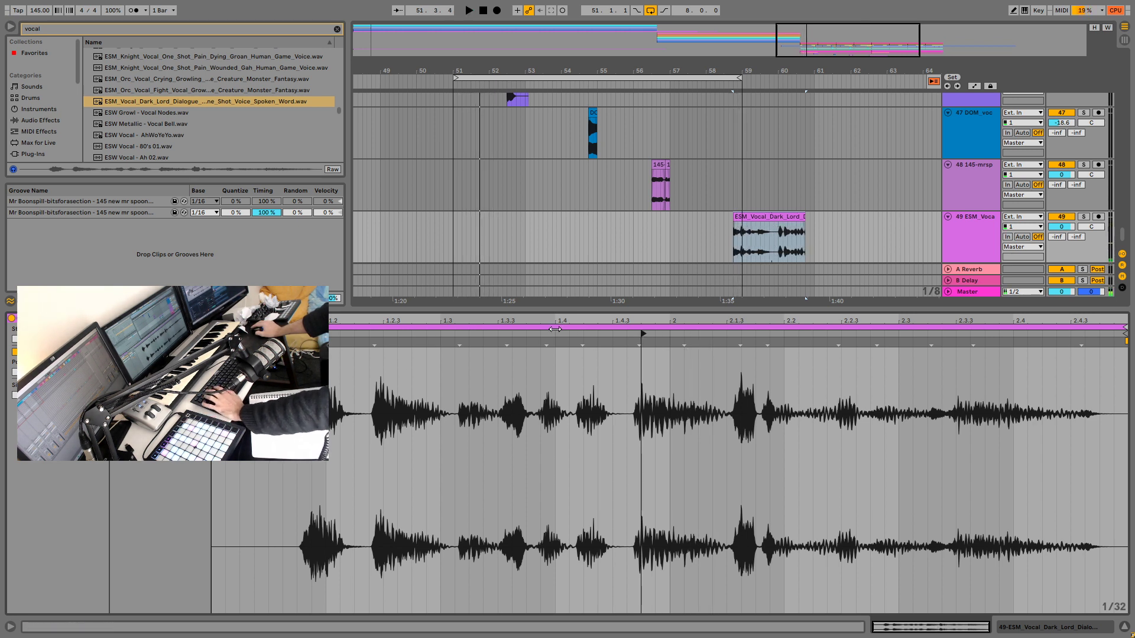
{"action": "key", "text": "r"}
{"action": "key", "text": "space"}
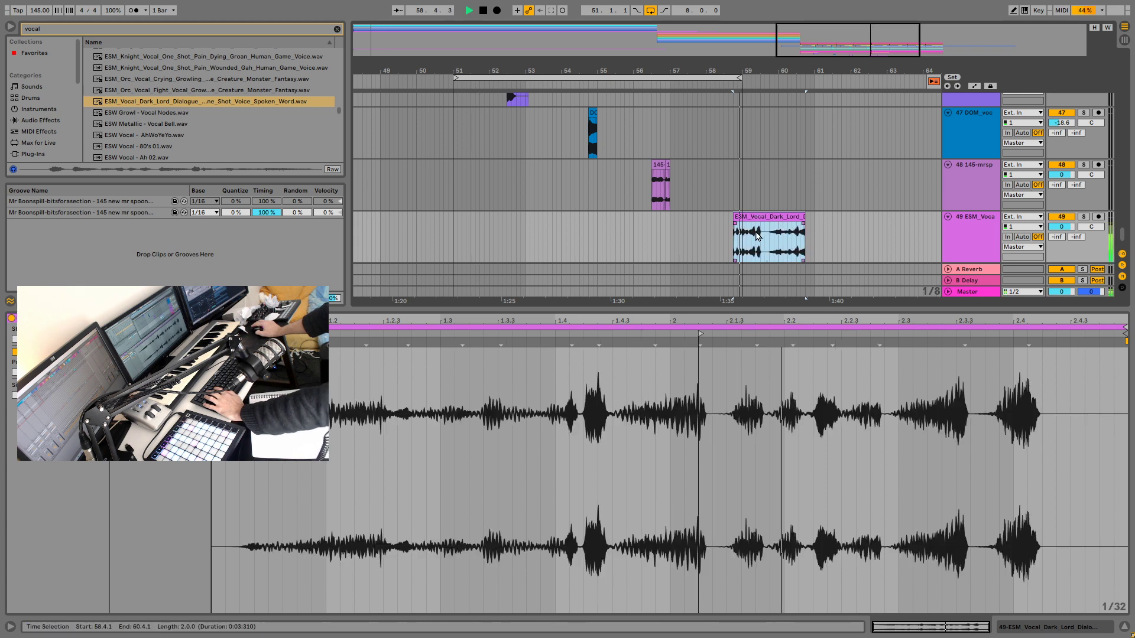
{"action": "key", "text": "space"}
{"action": "key", "text": "space"}
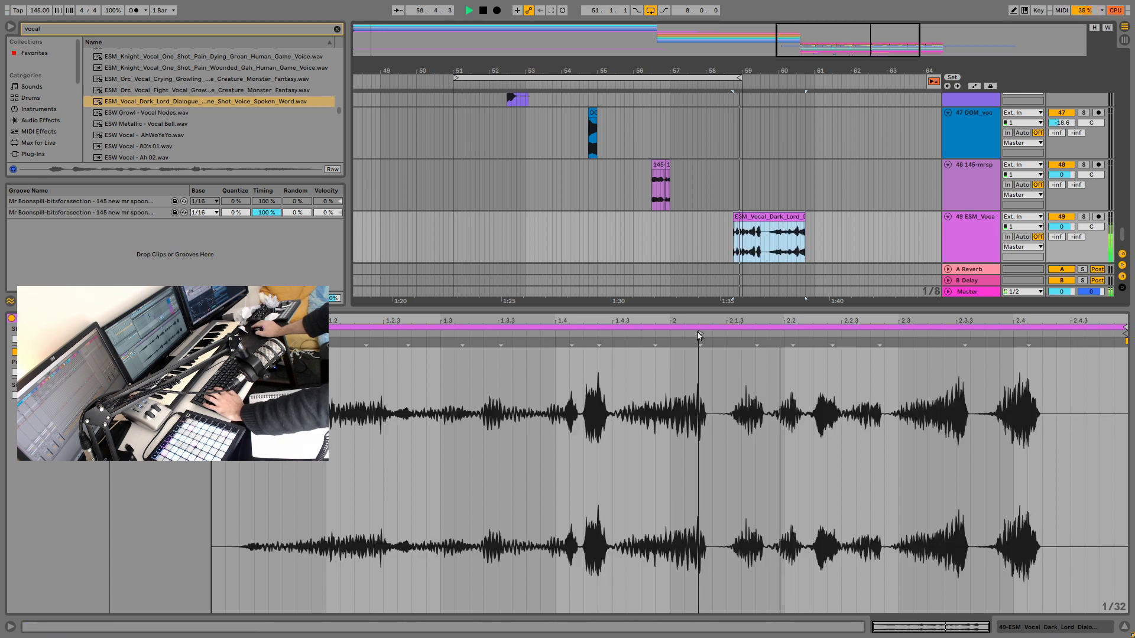
{"action": "key", "text": "space"}
Step: Move the reversed Dark Lord clip's start marker to about 1.4.3 and play it back
{"action": "left_click_drag", "start_coordinate": [701, 333], "coordinate": [611, 344]}
{"action": "key", "text": "space"}
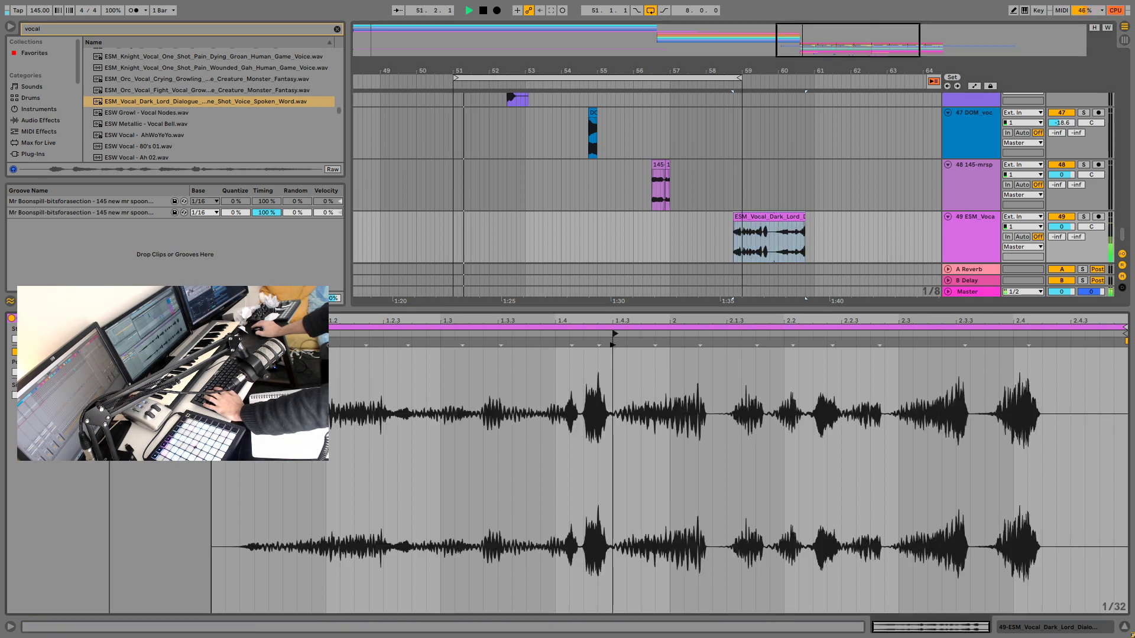
{"action": "key", "text": "space"}
{"action": "key", "text": "space"}
Step: Play back the reversed Dark Lord clip from 58.4.1 several times to judge how its start leads into the loop
{"action": "key", "text": "space"}
{"action": "key", "text": "space"}
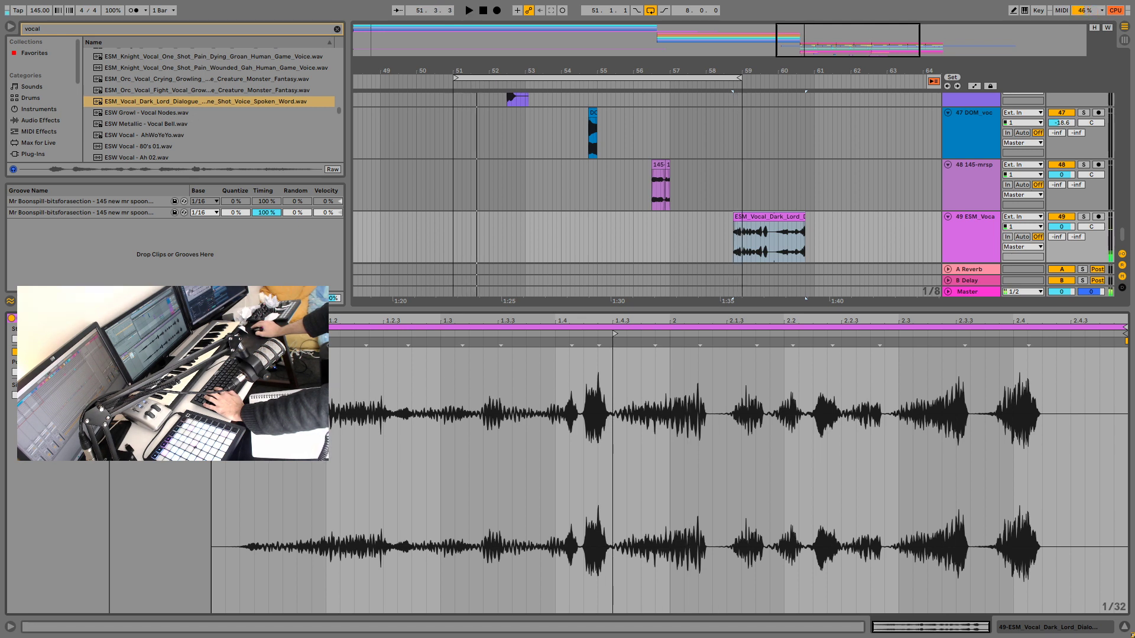
{"action": "key", "text": "space"}
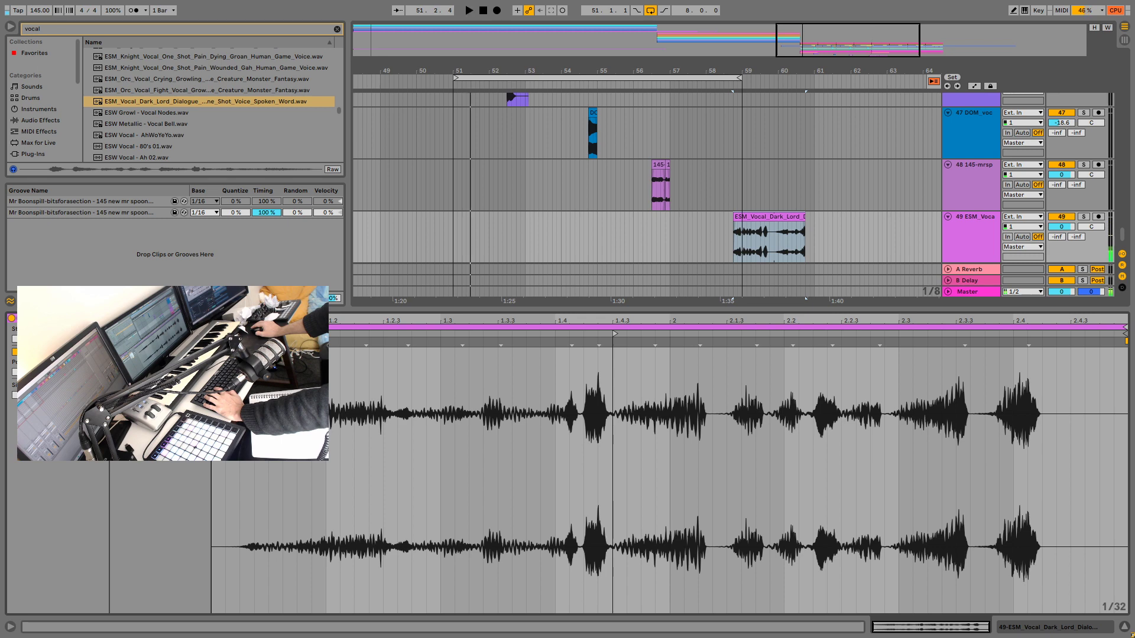
{"action": "key", "text": "space"}
{"action": "key", "text": "space"}
{"action": "key", "text": "space"}
{"action": "key", "text": "space"}
{"action": "key", "text": "space"}
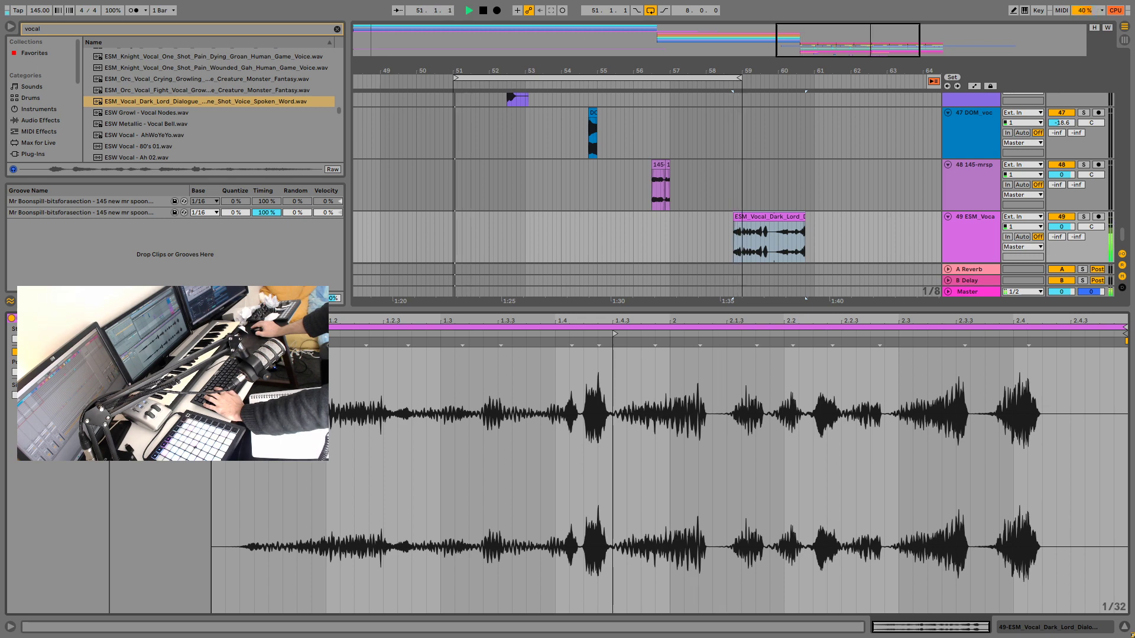
{"action": "left_click", "coordinate": [733, 252]}
{"action": "key", "text": "space"}
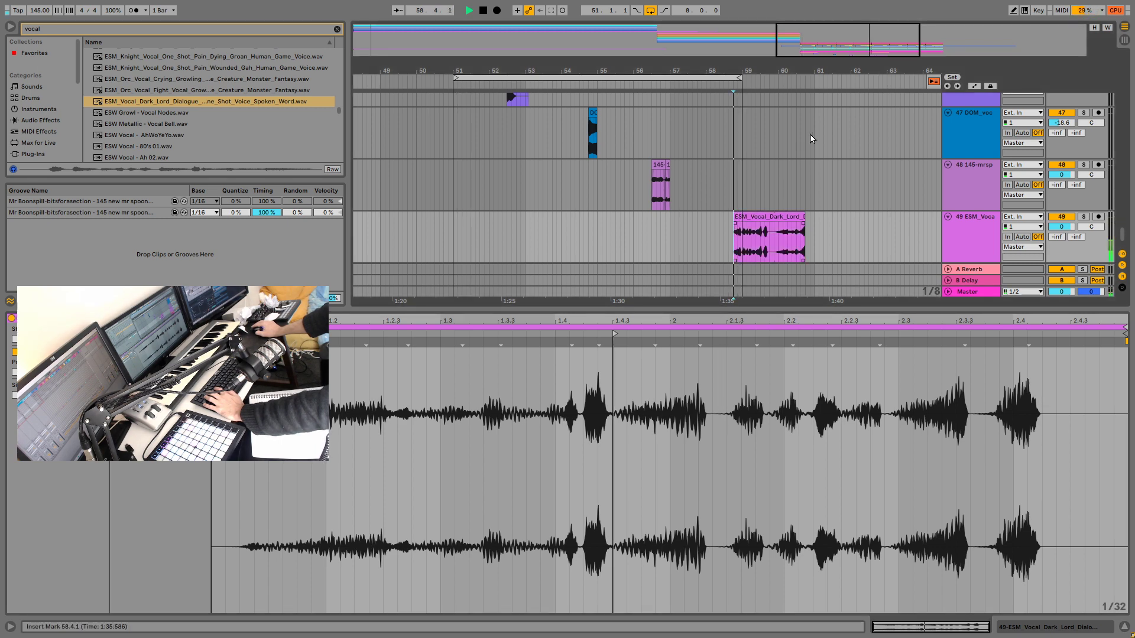
Step: Cut the reversed Dark Lord clip on track 49 down to its short opening piece at 58.4.1 by deleting the rest
{"action": "key", "text": "space"}
{"action": "left_click_drag", "start_coordinate": [748, 70], "coordinate": [519, 208]}
{"action": "key", "text": "space"}
{"action": "key", "text": "space"}
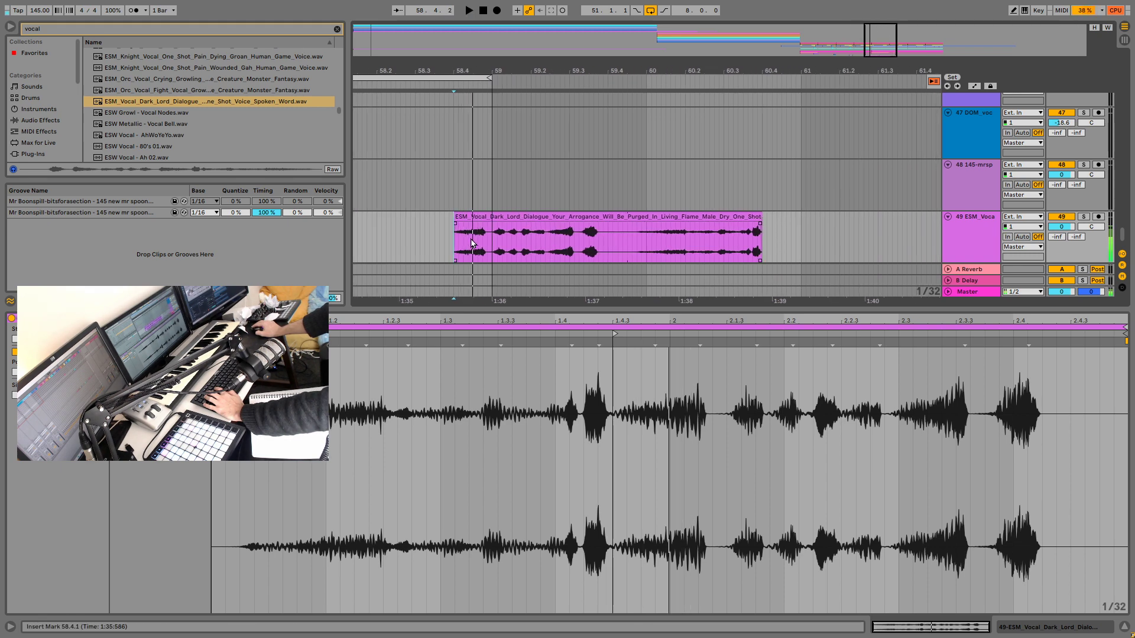
{"action": "left_click_drag", "start_coordinate": [468, 236], "coordinate": [559, 237]}
{"action": "key", "text": "Delete"}
{"action": "left_click", "coordinate": [698, 216]}
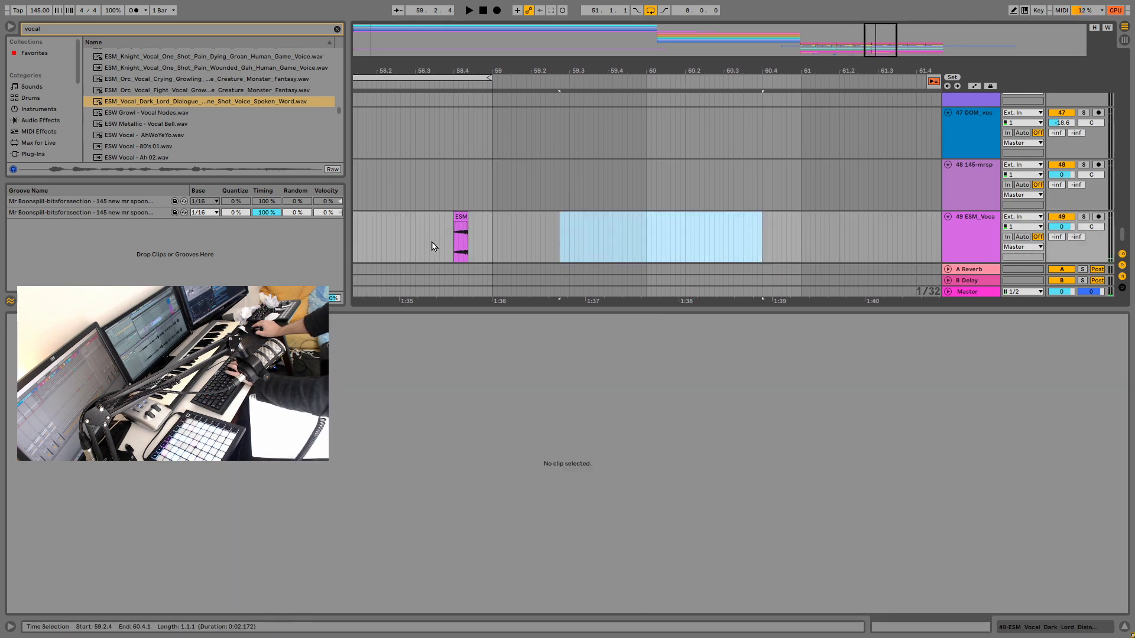
Step: Delete the rest of the reversed Dark Lord clip after its short opening piece and play back from just before it
{"action": "key", "text": "Delete"}
{"action": "left_click", "coordinate": [390, 236]}
{"action": "key", "text": "space"}
{"action": "scroll", "coordinate": [833, 107], "scroll_direction": "down", "scroll_amount": 3}
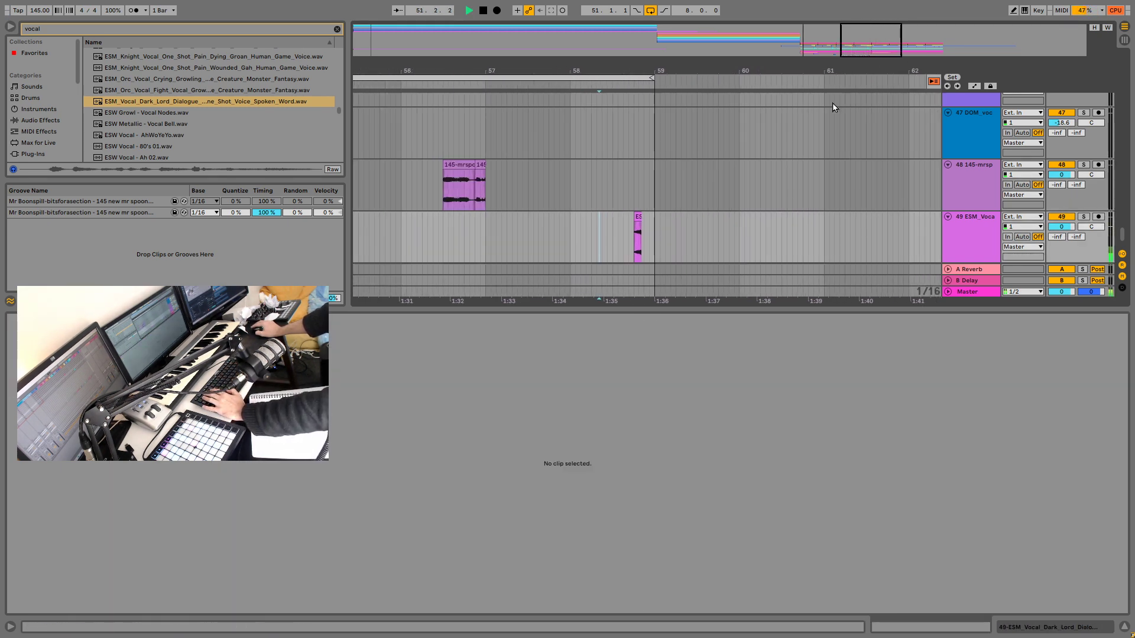
Step: Move the short reversed Dark Lord clip on track 49 to 58.3.1 and play it back
{"action": "key", "text": "Left"}
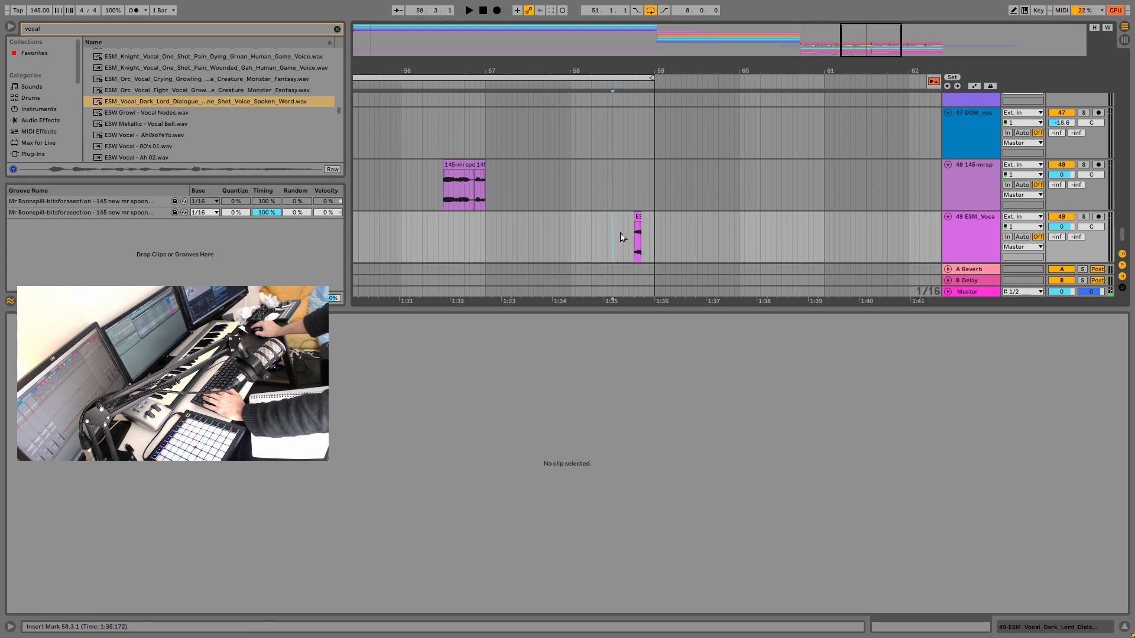
{"action": "mouse_move", "coordinate": [638, 217]}
{"action": "left_mouse_down"}
{"action": "mouse_move", "coordinate": [619, 225]}
{"action": "mouse_move", "coordinate": [625, 214]}
{"action": "left_mouse_up"}
{"action": "key", "text": "space"}
{"action": "key", "text": "space"}
{"action": "key", "text": "space"}
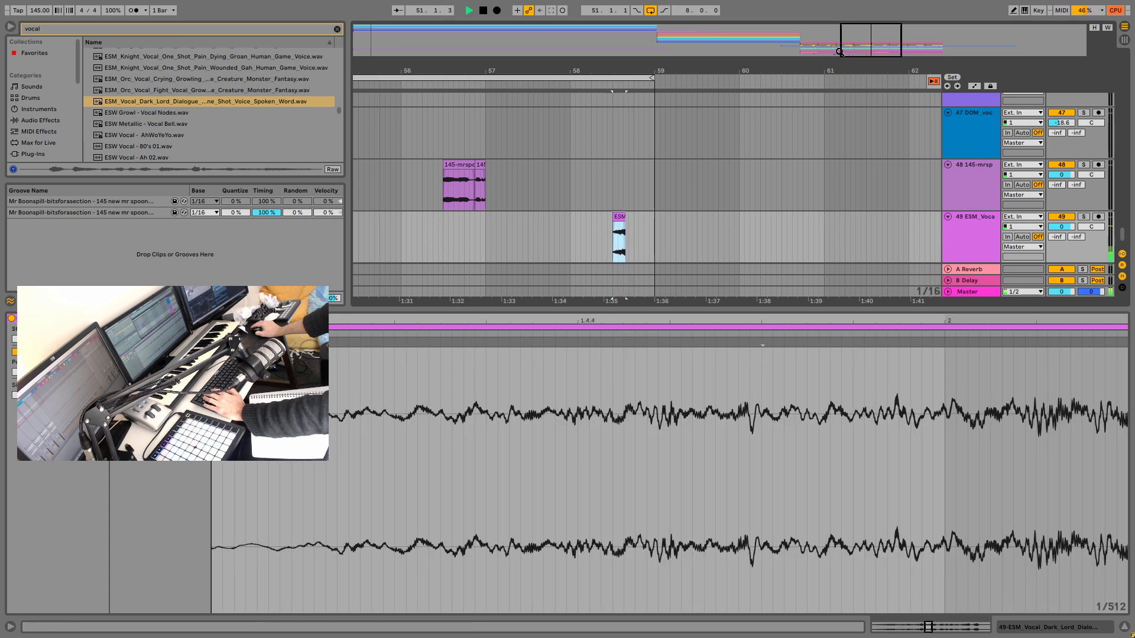
{"action": "key", "text": "space"}
Step: Trim the end of the reversed Dark Lord clip by deleting everything from 58.3.3 on, and play back
{"action": "left_click_drag", "start_coordinate": [736, 71], "coordinate": [1076, 112]}
{"action": "left_click_drag", "start_coordinate": [628, 230], "coordinate": [600, 237]}
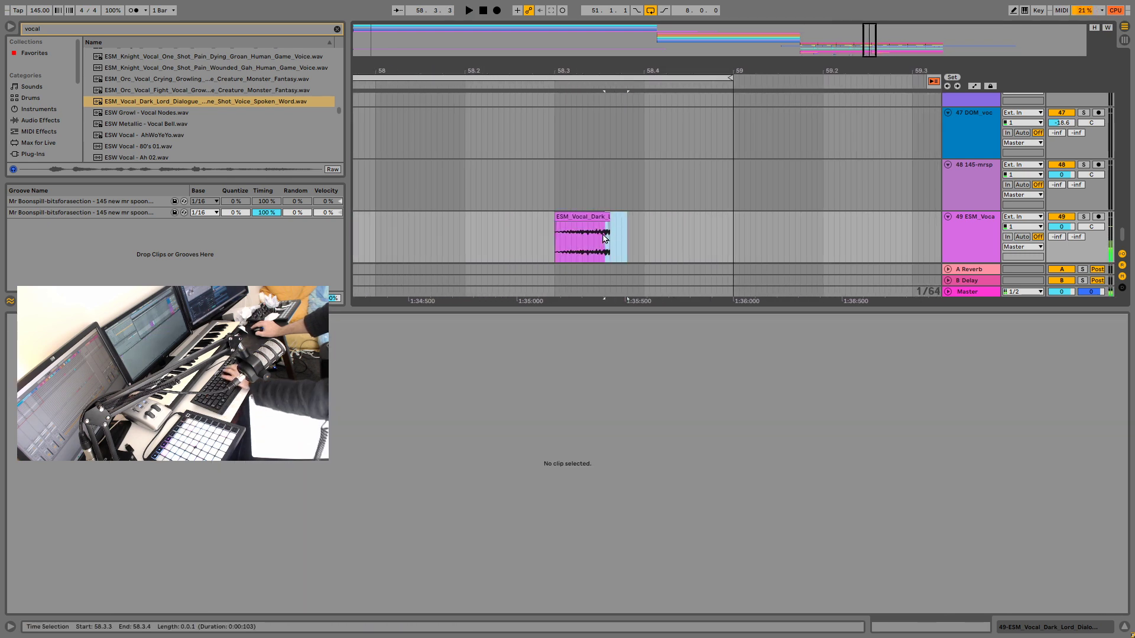
{"action": "key", "text": "Delete"}
{"action": "left_click", "coordinate": [538, 247]}
{"action": "key", "text": "space"}
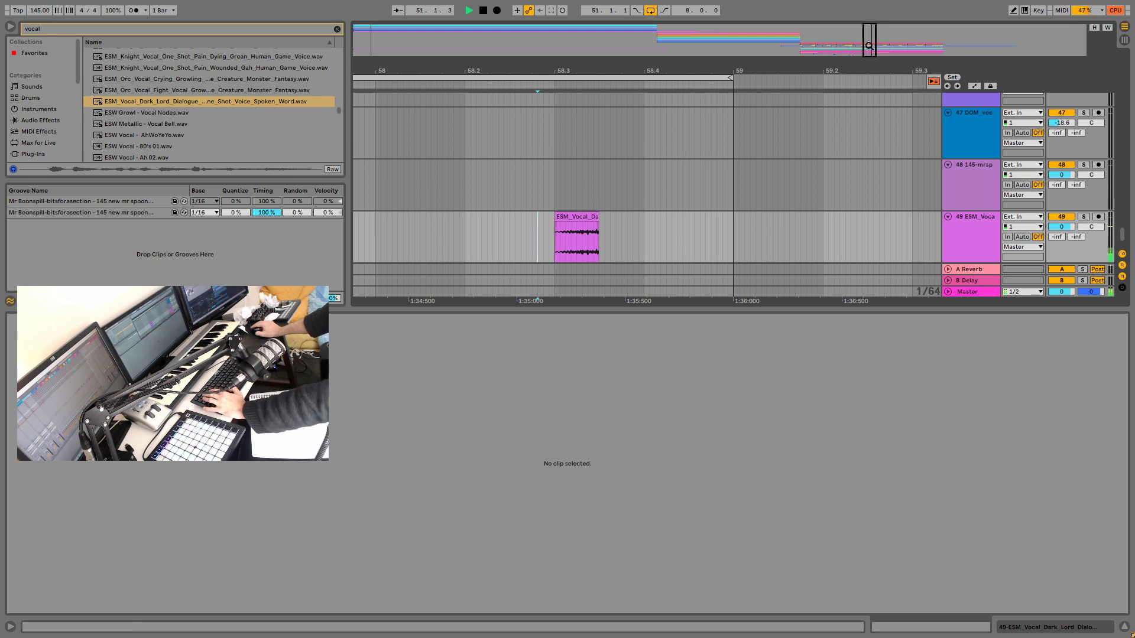
Step: Play back the section from 51.1.1 to judge how the vocal accents sit in the loop
{"action": "left_click_drag", "start_coordinate": [650, 71], "coordinate": [709, 29]}
{"action": "key", "text": "space"}
{"action": "key", "text": "space"}
{"action": "key", "text": "minus"}
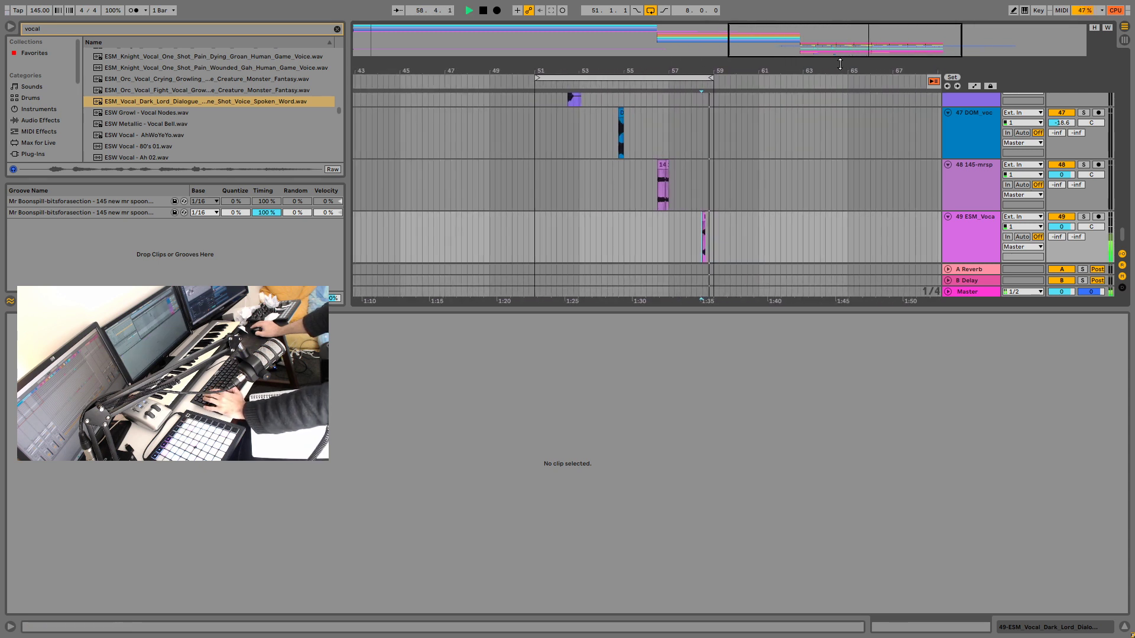
{"action": "key", "text": "space"}
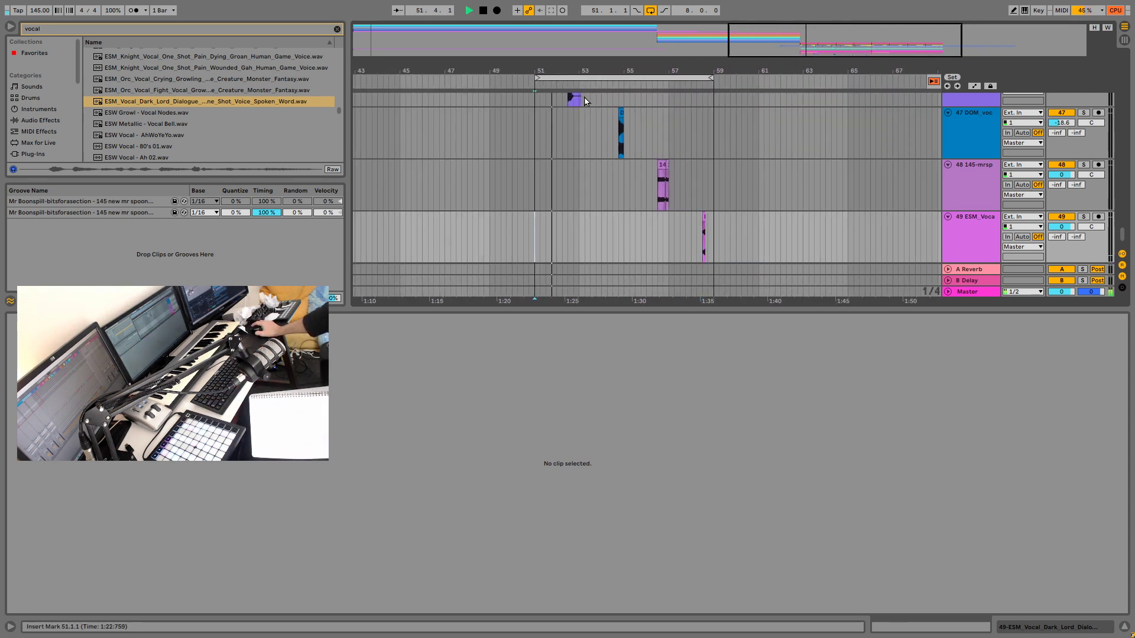
{"action": "scroll", "coordinate": [620, 208], "scroll_direction": "up", "scroll_amount": 2}
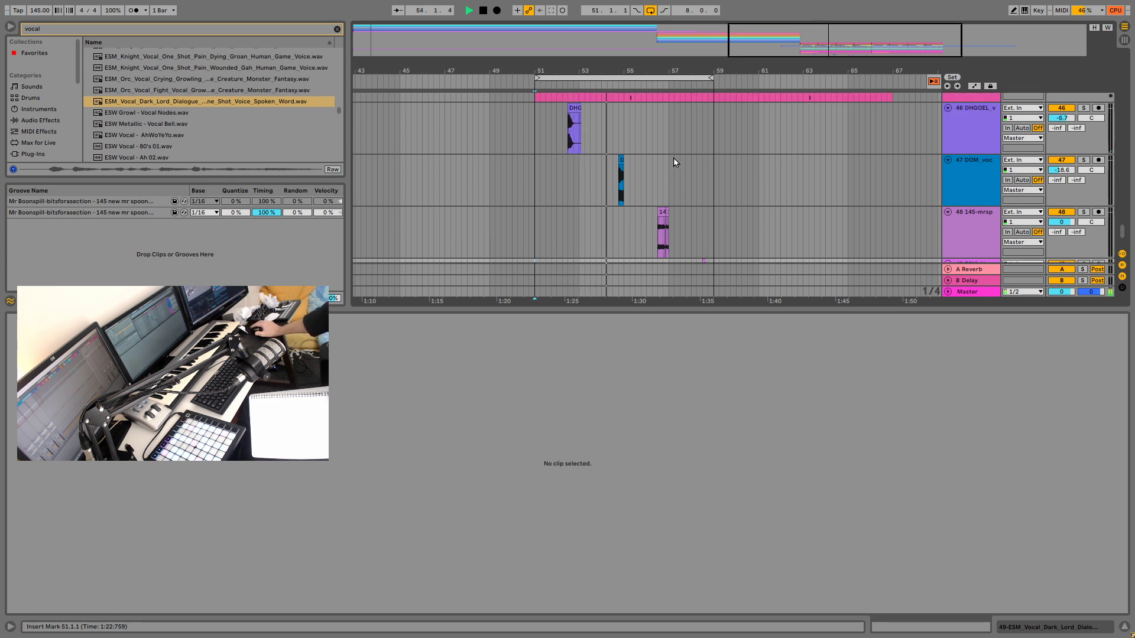
{"action": "key", "text": "space"}
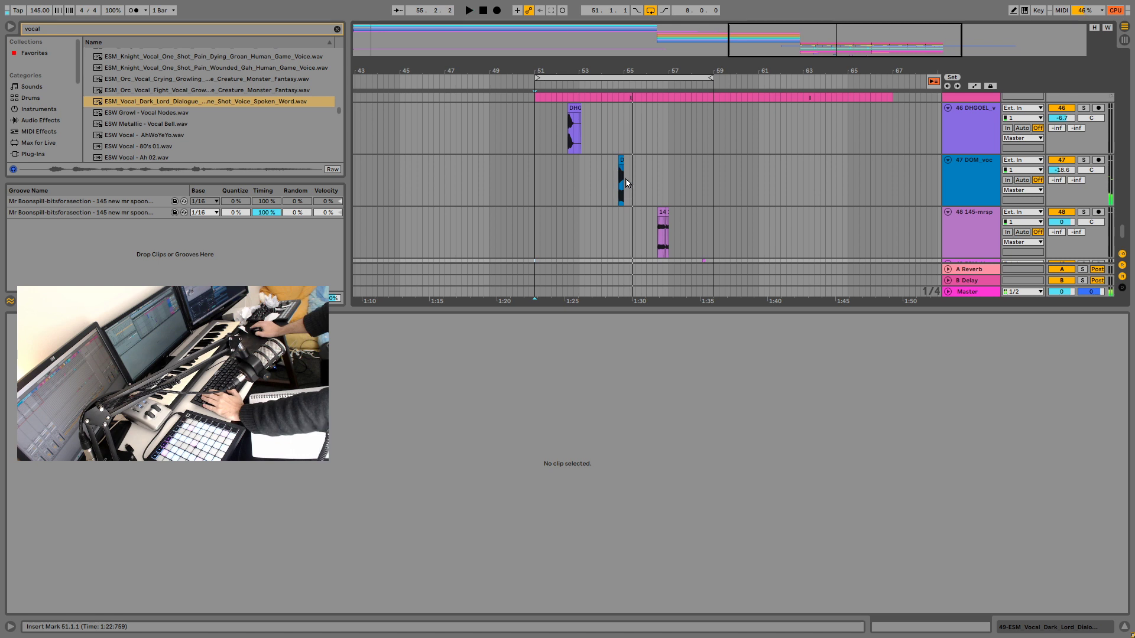
Step: Play back the DOM vocal one-shot at 54.4.1 on track 47 and delete it
{"action": "left_click", "coordinate": [614, 180]}
{"action": "key", "text": "space"}
{"action": "scroll", "coordinate": [634, 170], "scroll_direction": "up", "scroll_amount": 5}
{"action": "key", "text": "space"}
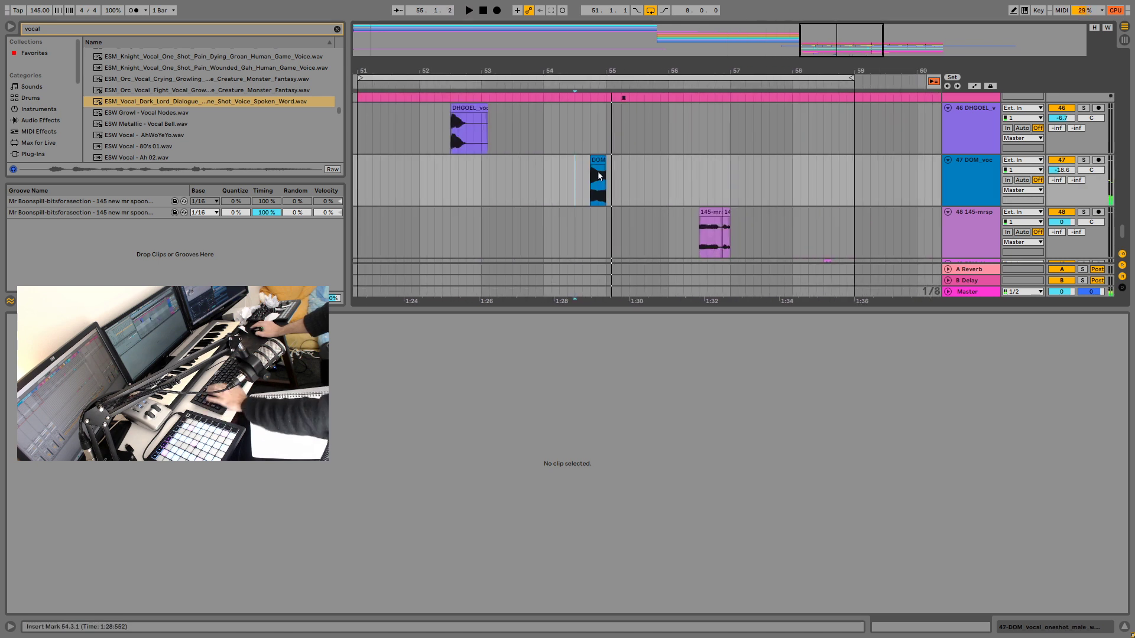
{"action": "left_click", "coordinate": [598, 176]}
{"action": "key", "text": "Delete"}
Step: Audition the ESW, FTV, G_Vocal and GET vocal samples in the browser as replacements for the deleted one-shot
{"action": "scroll", "coordinate": [140, 138], "scroll_direction": "down", "scroll_amount": 5}
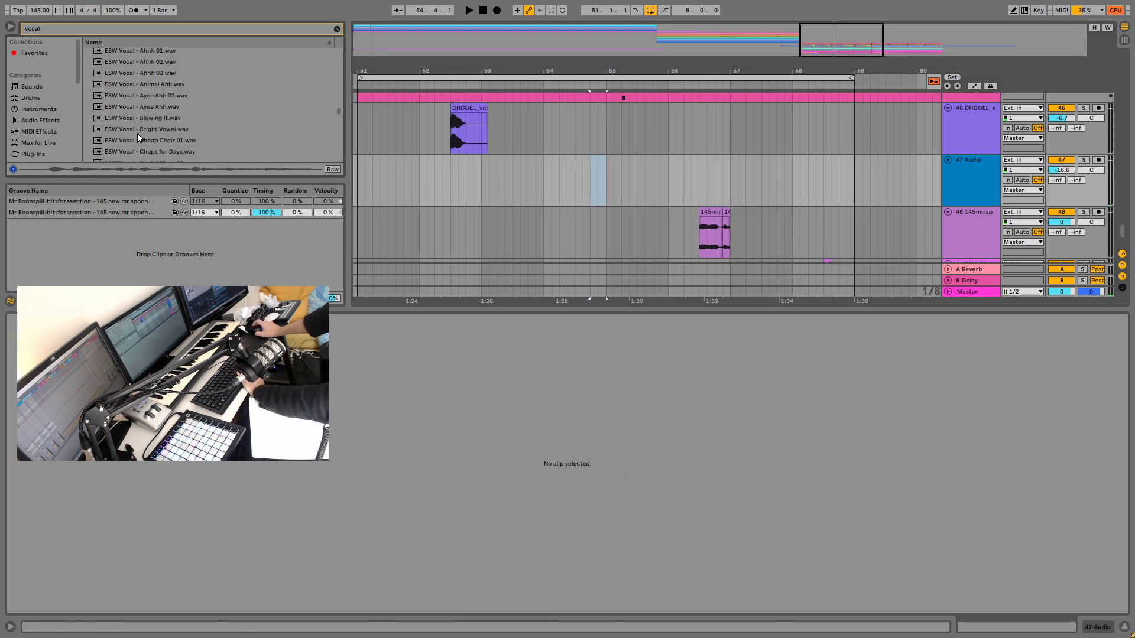
{"action": "left_click", "coordinate": [138, 133]}
{"action": "scroll", "coordinate": [154, 130], "scroll_direction": "down", "scroll_amount": 10}
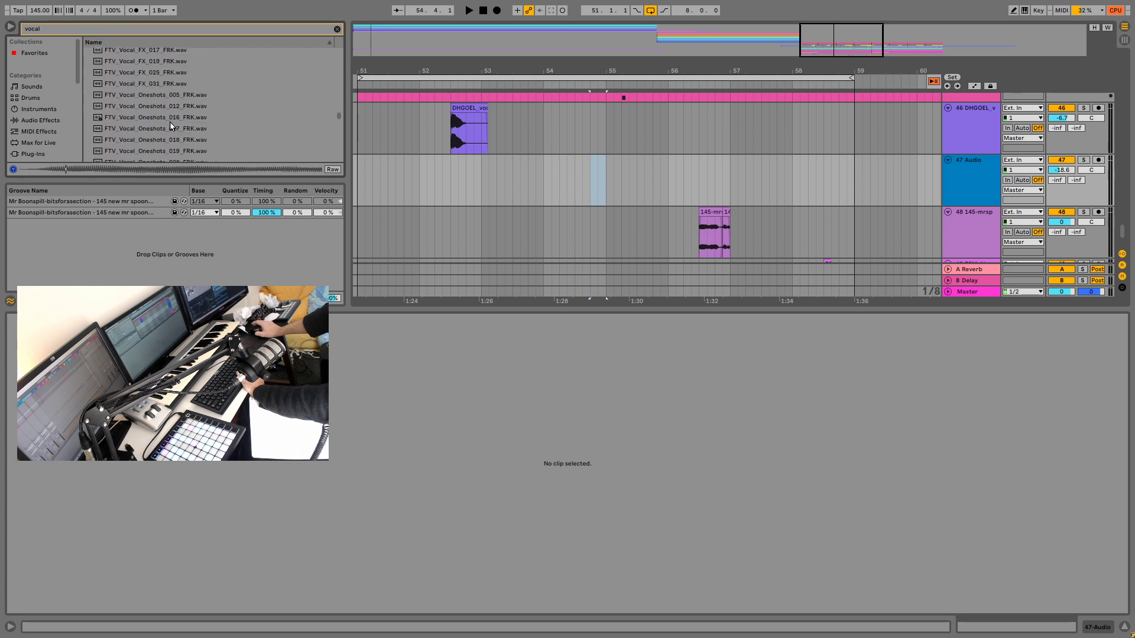
{"action": "left_click", "coordinate": [175, 95]}
{"action": "scroll", "coordinate": [177, 94], "scroll_direction": "down", "scroll_amount": 10}
{"action": "left_click", "coordinate": [181, 93]}
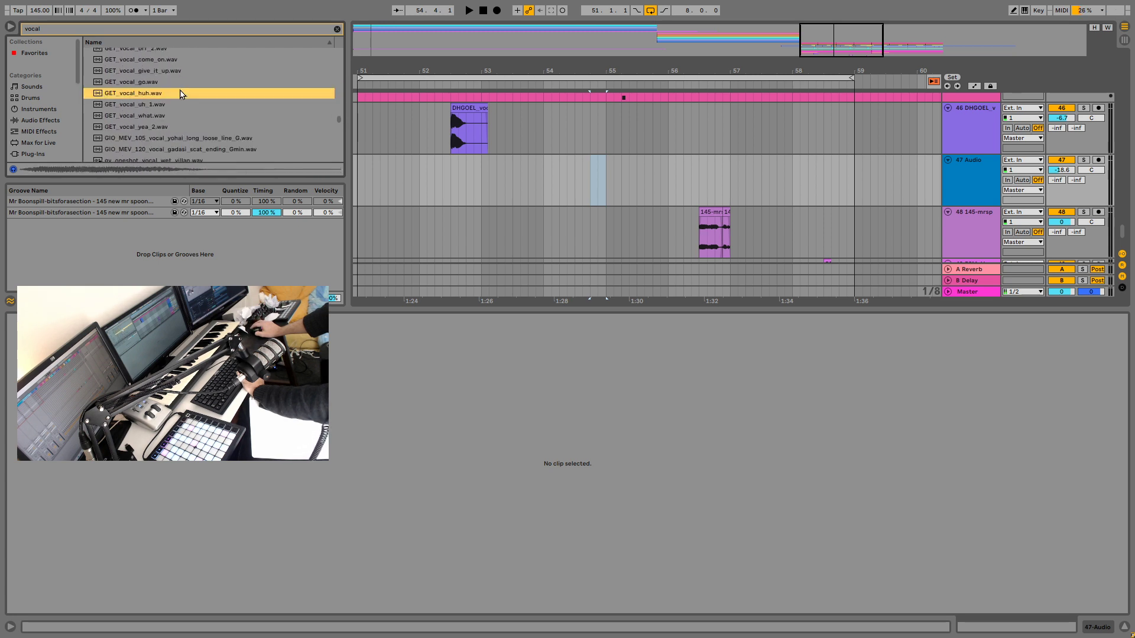
{"action": "key", "text": "Up"}
{"action": "scroll", "coordinate": [234, 87], "scroll_direction": "up", "scroll_amount": 3}
{"action": "key", "text": "Up"}
{"action": "key", "text": "Up"}
{"action": "scroll", "coordinate": [234, 87], "scroll_direction": "up", "scroll_amount": 3}
{"action": "key", "text": "Up"}
{"action": "key", "text": "Up"}
{"action": "scroll", "coordinate": [234, 86], "scroll_direction": "up", "scroll_amount": 1}
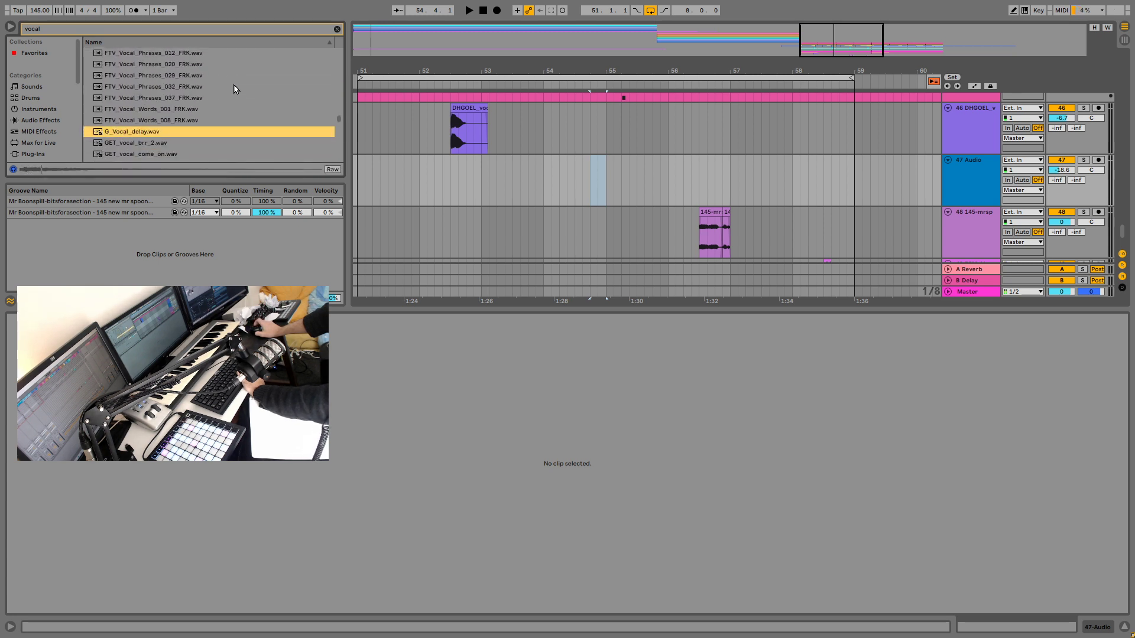
{"action": "key", "text": "Up"}
{"action": "scroll", "coordinate": [228, 107], "scroll_direction": "up", "scroll_amount": 1}
{"action": "key", "text": "Up"}
Step: Audition the HBM vocal shots, HHM effected vocals and HR_VOCAL samples in the browser
{"action": "scroll", "coordinate": [228, 107], "scroll_direction": "down", "scroll_amount": 8}
{"action": "left_click", "coordinate": [196, 109]}
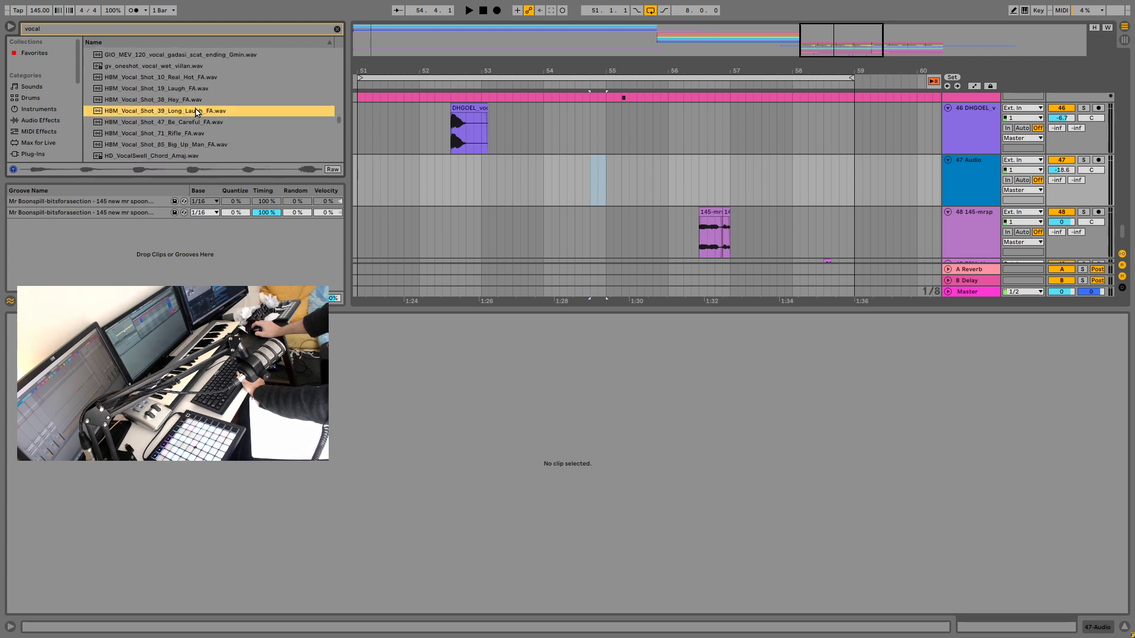
{"action": "scroll", "coordinate": [212, 116], "scroll_direction": "down", "scroll_amount": 4}
{"action": "key", "text": "Down"}
{"action": "key", "text": "Down"}
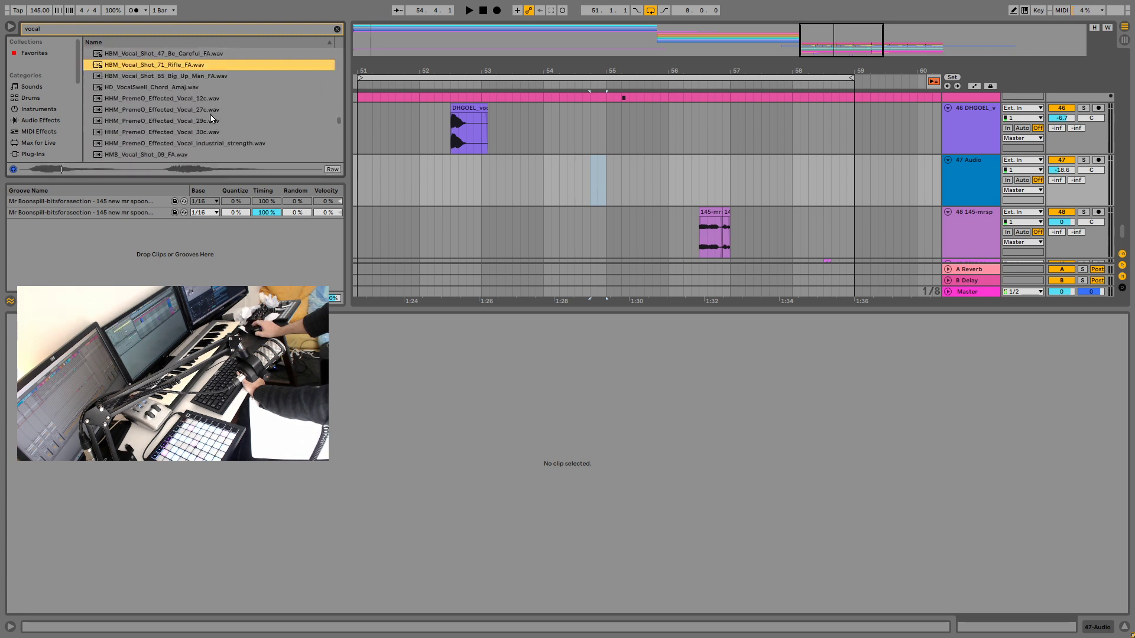
{"action": "left_click", "coordinate": [211, 118]}
{"action": "scroll", "coordinate": [195, 130], "scroll_direction": "down", "scroll_amount": 5}
{"action": "scroll", "coordinate": [195, 130], "scroll_direction": "down", "scroll_amount": 2}
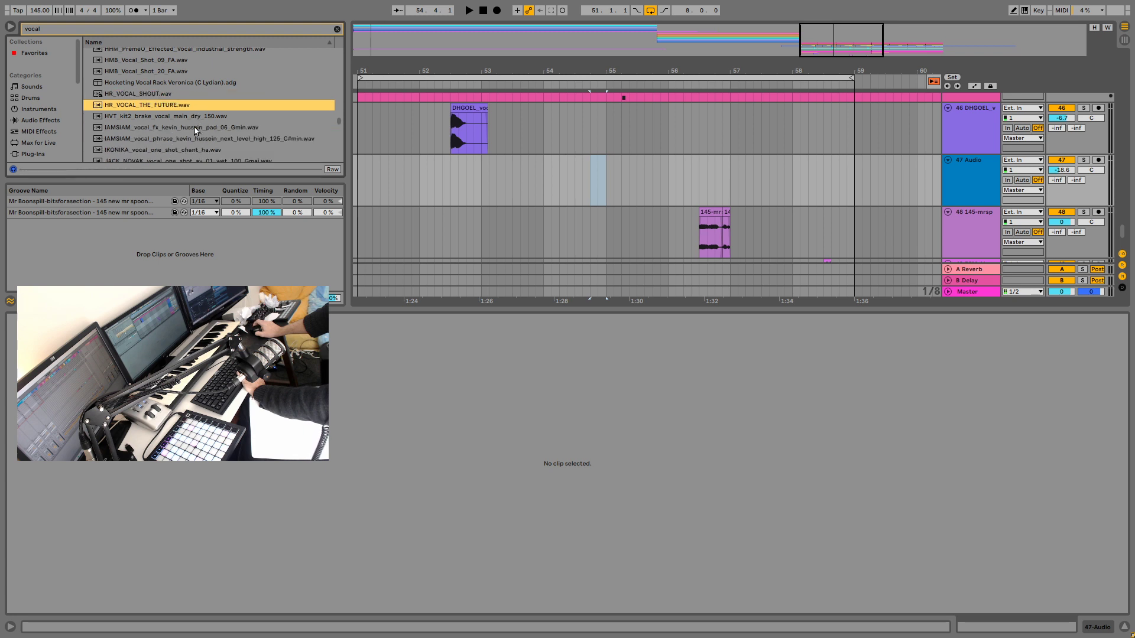
Step: Audition the HVT, IAMSIAM, IKONIKA and neighbouring vocal samples in the browser
{"action": "left_click", "coordinate": [165, 128]}
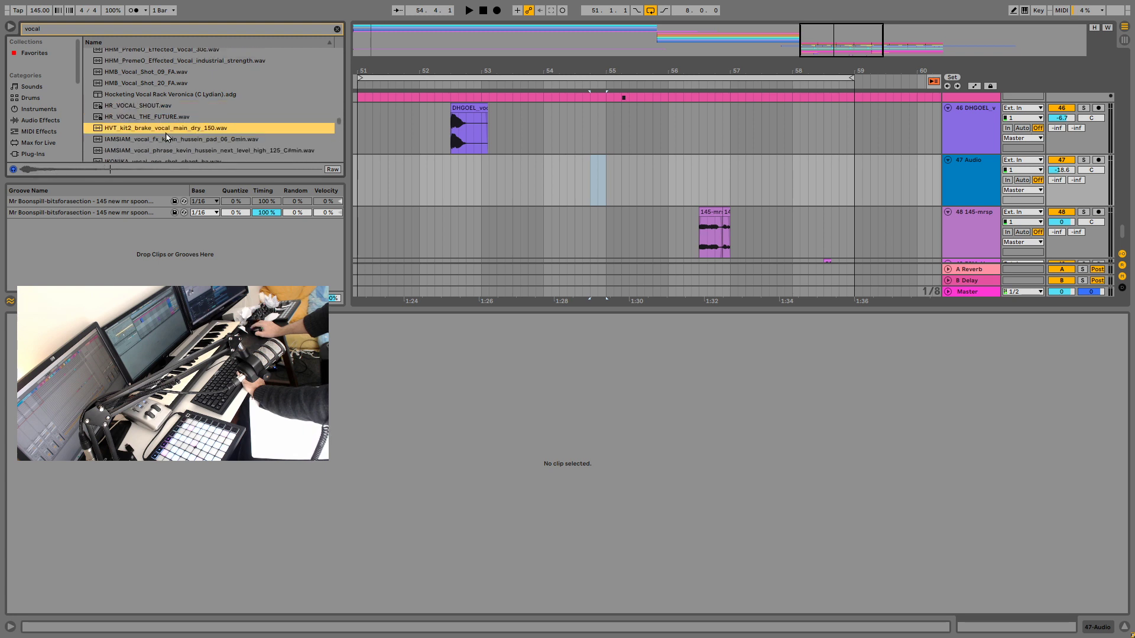
{"action": "left_click", "coordinate": [176, 144]}
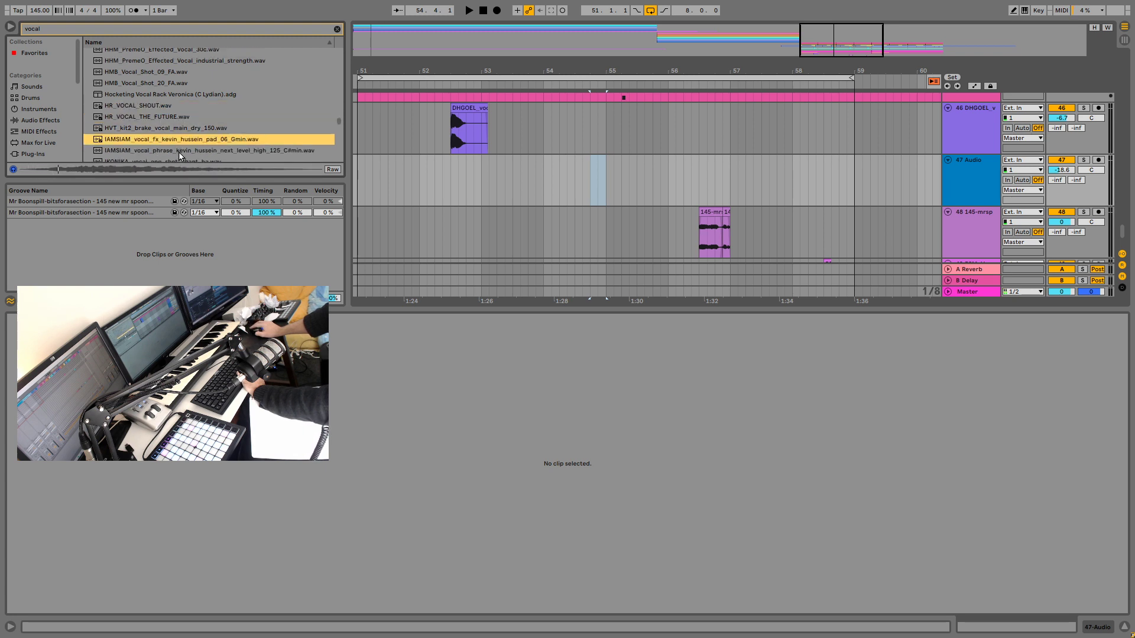
{"action": "scroll", "coordinate": [180, 154], "scroll_direction": "down", "scroll_amount": 2}
{"action": "key", "text": "Down"}
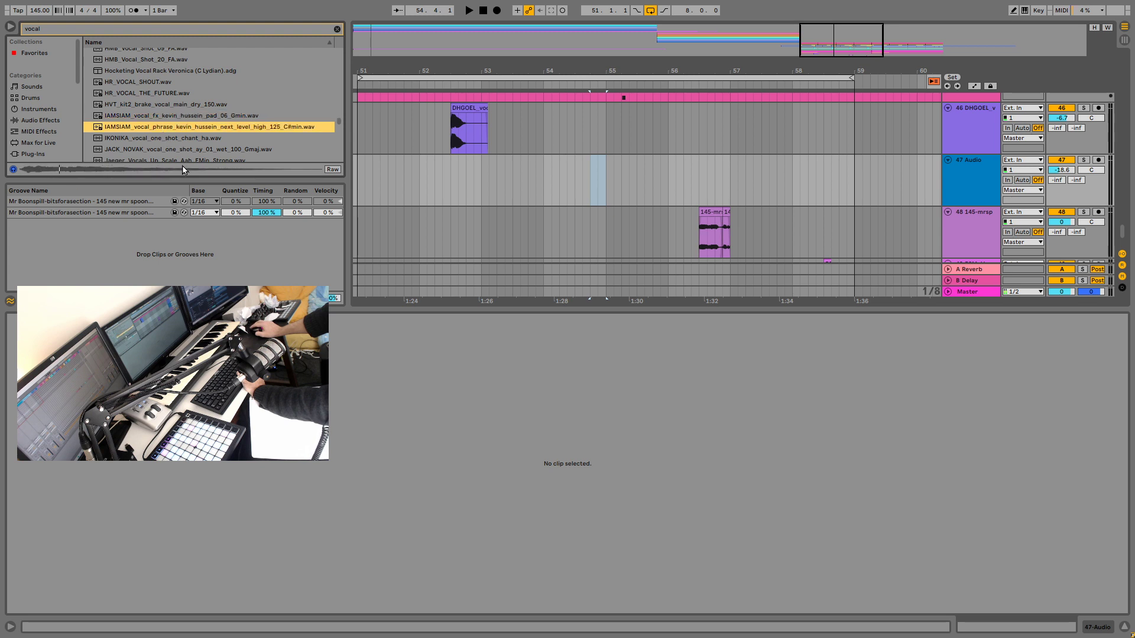
{"action": "left_click", "coordinate": [185, 142]}
{"action": "scroll", "coordinate": [190, 147], "scroll_direction": "down", "scroll_amount": 1}
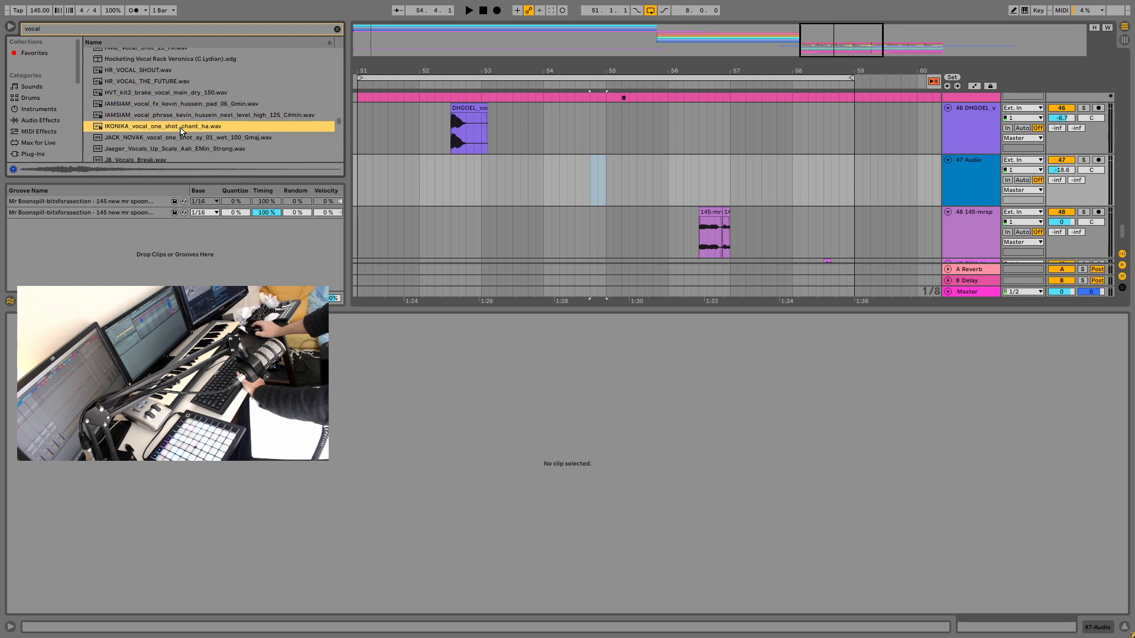
{"action": "left_click", "coordinate": [160, 140]}
{"action": "scroll", "coordinate": [175, 142], "scroll_direction": "down", "scroll_amount": 2}
Step: Return to HR_VOCAL_SHOUT.wav in the browser and place it on track 47 at 54.4.1
{"action": "key", "text": "Up"}
{"action": "key", "text": "Up"}
{"action": "key", "text": "Up"}
{"action": "key", "text": "Up"}
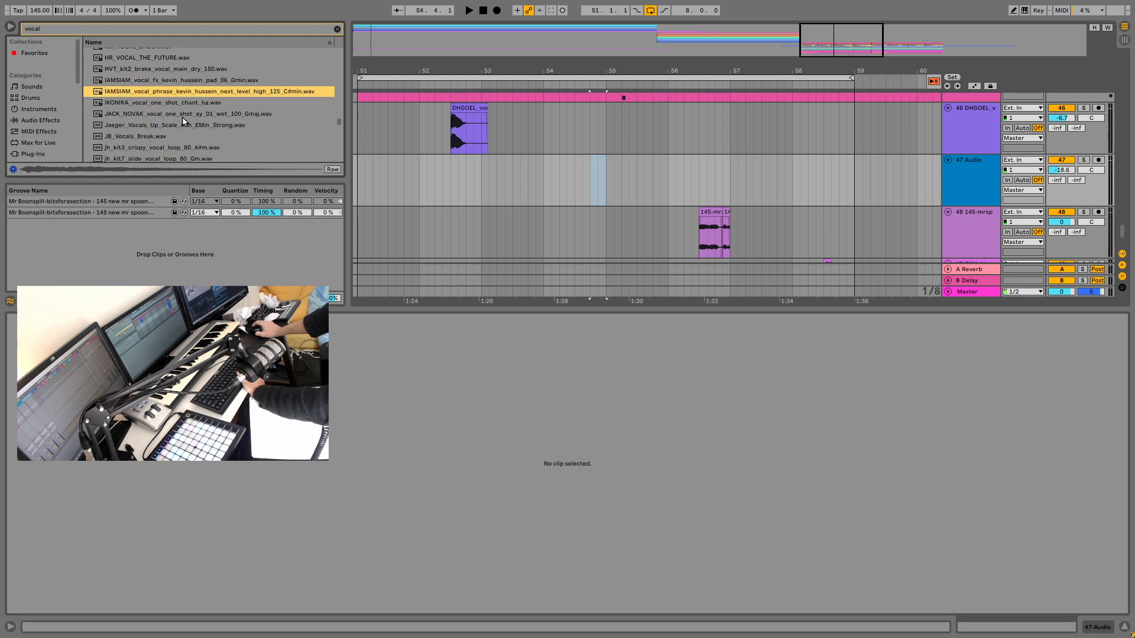
{"action": "scroll", "coordinate": [185, 122], "scroll_direction": "up", "scroll_amount": 3}
{"action": "key", "text": "Up"}
{"action": "key", "text": "Up"}
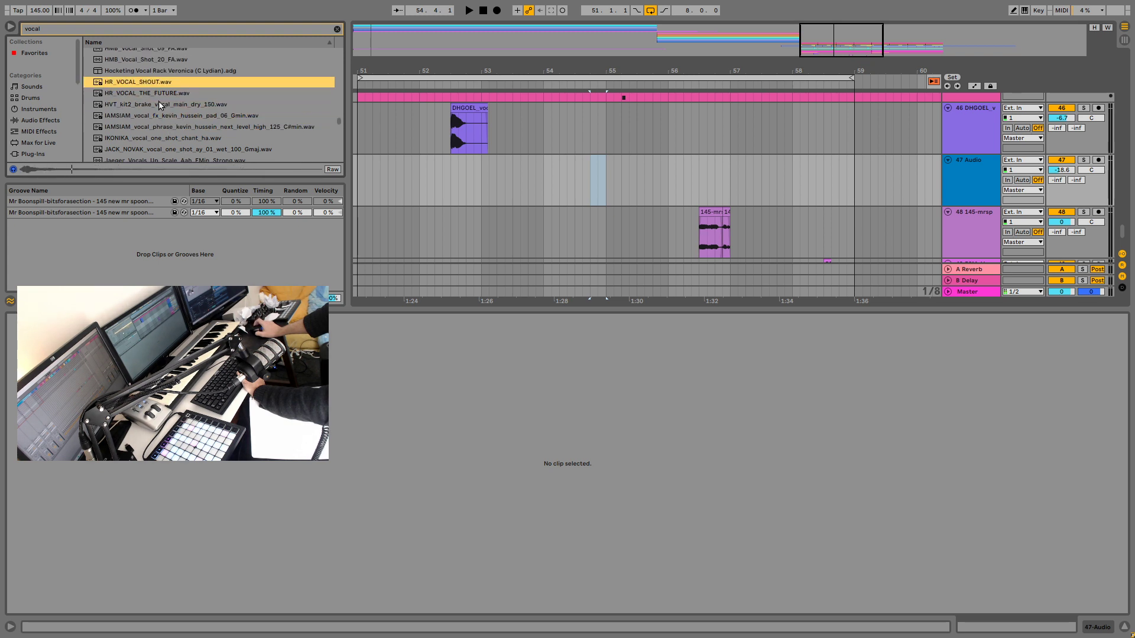
{"action": "left_click_drag", "start_coordinate": [136, 83], "coordinate": [589, 187]}
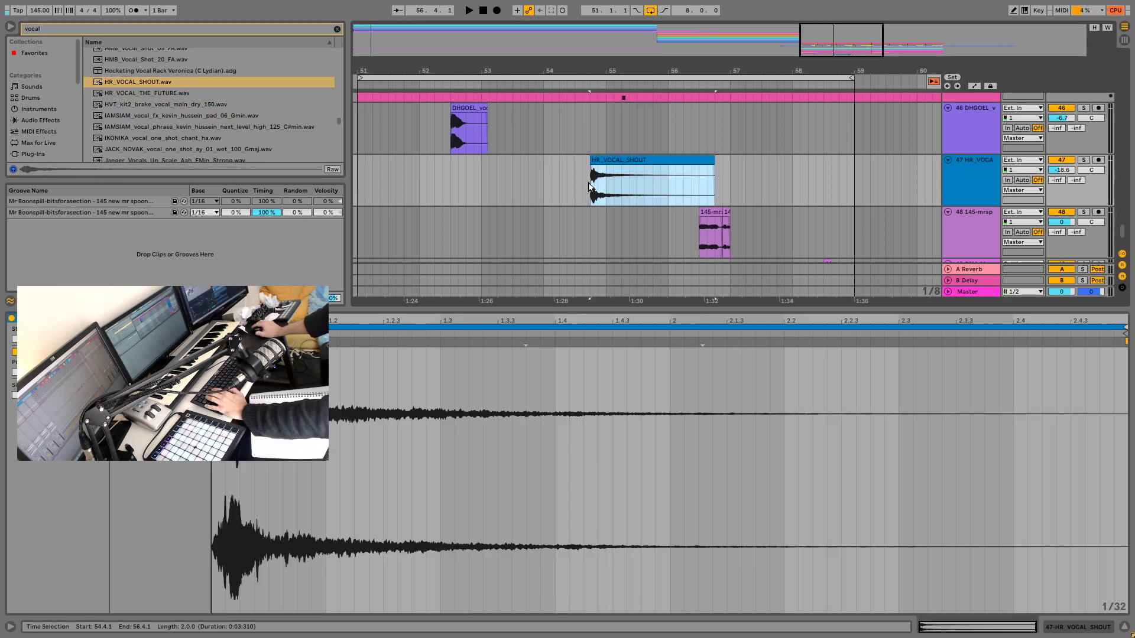
Step: Play back the HR_VOCAL_SHOUT clip on track 47 several times to judge it in the loop
{"action": "key", "text": "space"}
{"action": "key", "text": "space"}
{"action": "key", "text": "space"}
{"action": "left_click_drag", "start_coordinate": [843, 51], "coordinate": [844, 64]}
{"action": "key", "text": "space"}
{"action": "key", "text": "space"}
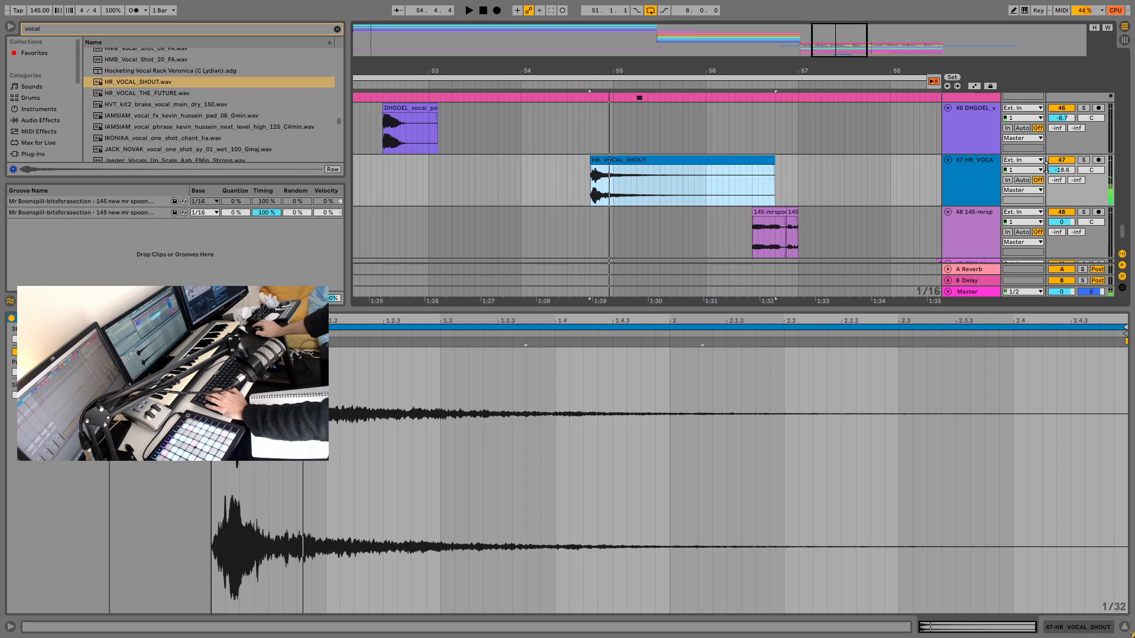
Step: Raise track 47's volume to -14.2 and play back the HR_VOCAL_SHOUT clip repeatedly
{"action": "key", "text": "space"}
{"action": "key", "text": "space"}
{"action": "left_click_drag", "start_coordinate": [1060, 169], "coordinate": [1060, 164]}
{"action": "key", "text": "space"}
{"action": "key", "text": "space"}
{"action": "left_click_drag", "start_coordinate": [845, 39], "coordinate": [843, 64]}
{"action": "key", "text": "space"}
{"action": "key", "text": "space"}
{"action": "key", "text": "space"}
{"action": "key", "text": "space"}
{"action": "key", "text": "space"}
{"action": "key", "text": "space"}
{"action": "key", "text": "space"}
Step: Cut the HR_VOCAL_SHOUT clip down to its very short opening at 54.4.1 by deleting the rest
{"action": "left_click_drag", "start_coordinate": [435, 201], "coordinate": [537, 191]}
{"action": "key", "text": "Delete"}
{"action": "left_click", "coordinate": [607, 161]}
{"action": "key", "text": "Delete"}
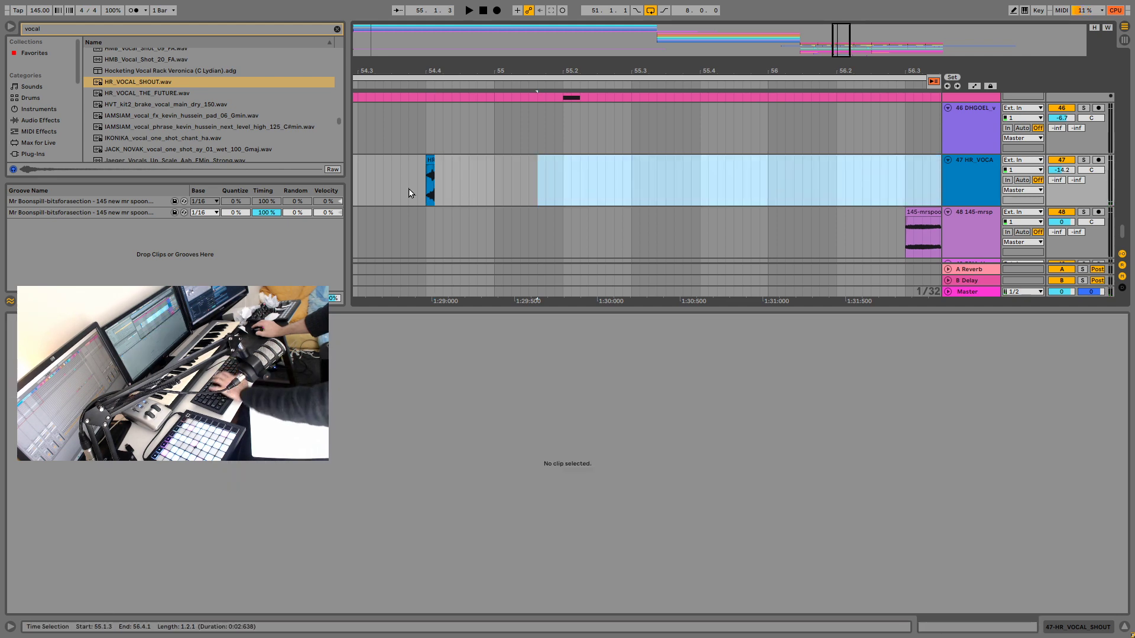
Step: Extend the end of the shortened HR_VOCAL_SHOUT clip slightly to let more of the shout through, and play it back
{"action": "left_click", "coordinate": [428, 190]}
{"action": "key", "text": "space"}
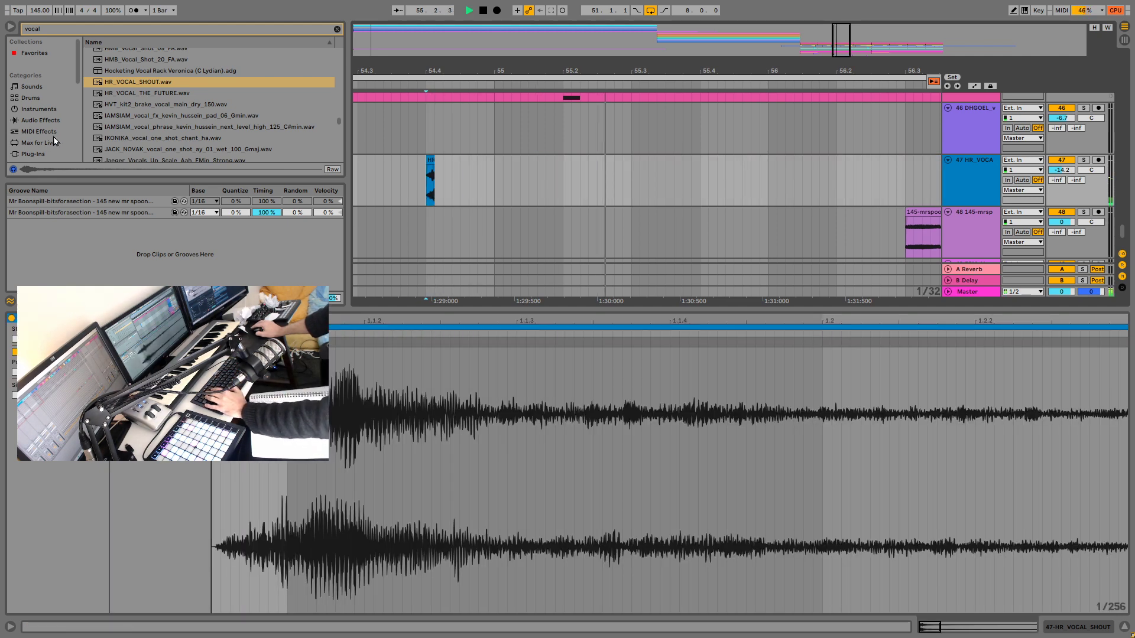
{"action": "key", "text": "space"}
{"action": "left_click_drag", "start_coordinate": [431, 160], "coordinate": [452, 160]}
{"action": "key", "text": "space"}
{"action": "key", "text": "space"}
Step: Add the Reverb audio effect to track 47, play back the shout, and show the track's devices
{"action": "left_click", "coordinate": [40, 120]}
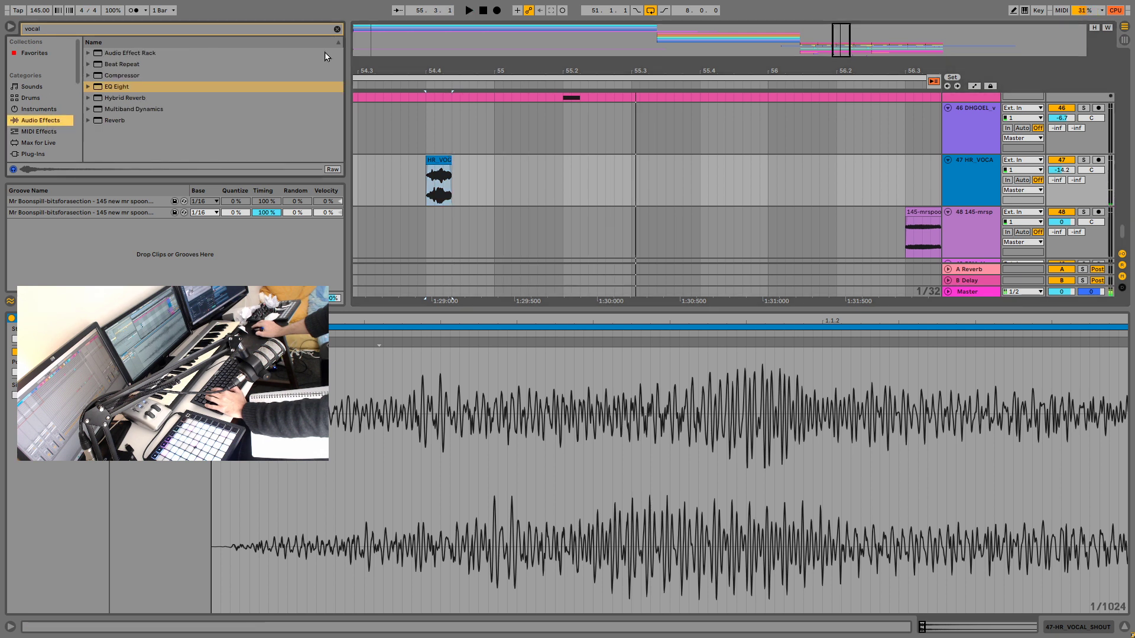
{"action": "left_click", "coordinate": [337, 29]}
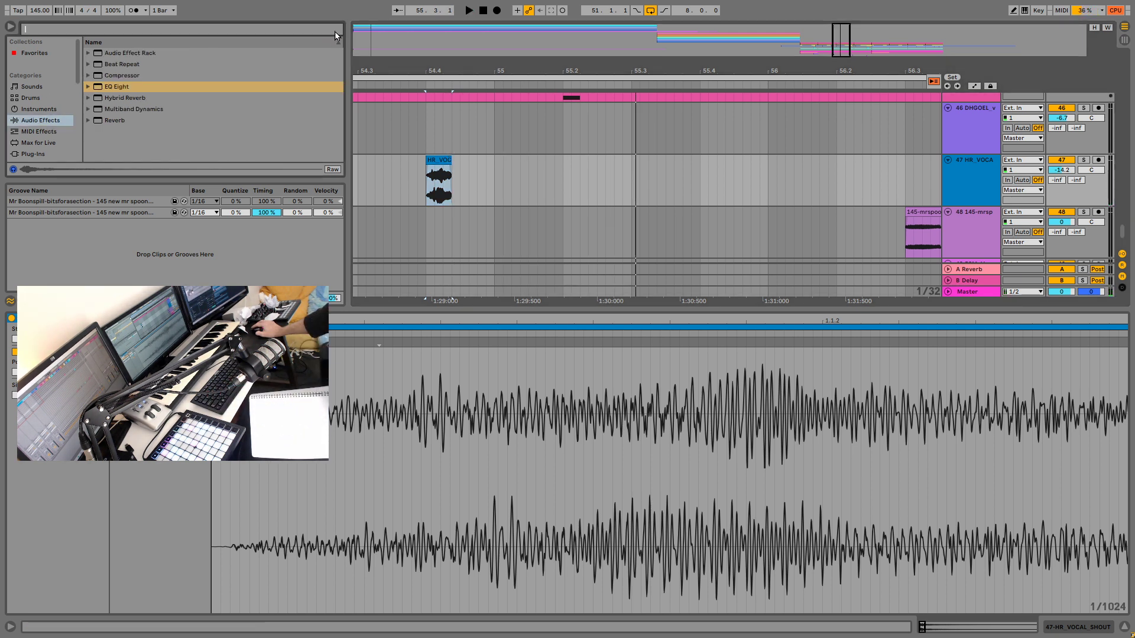
{"action": "scroll", "coordinate": [208, 99], "scroll_direction": "down", "scroll_amount": 5}
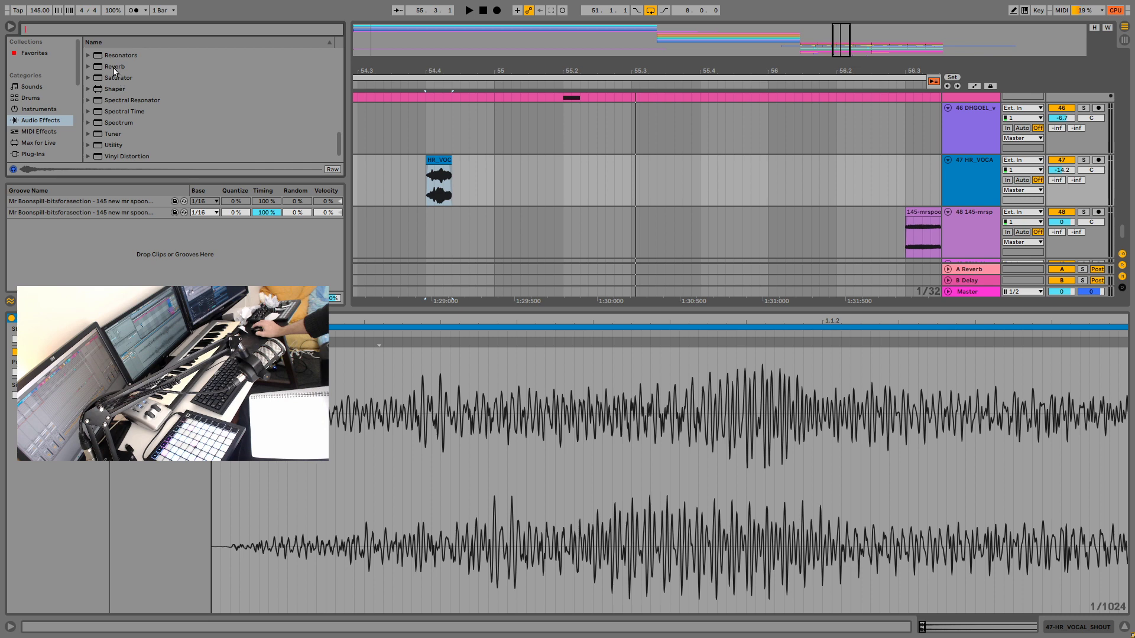
{"action": "left_click", "coordinate": [114, 67]}
{"action": "key", "text": "Return"}
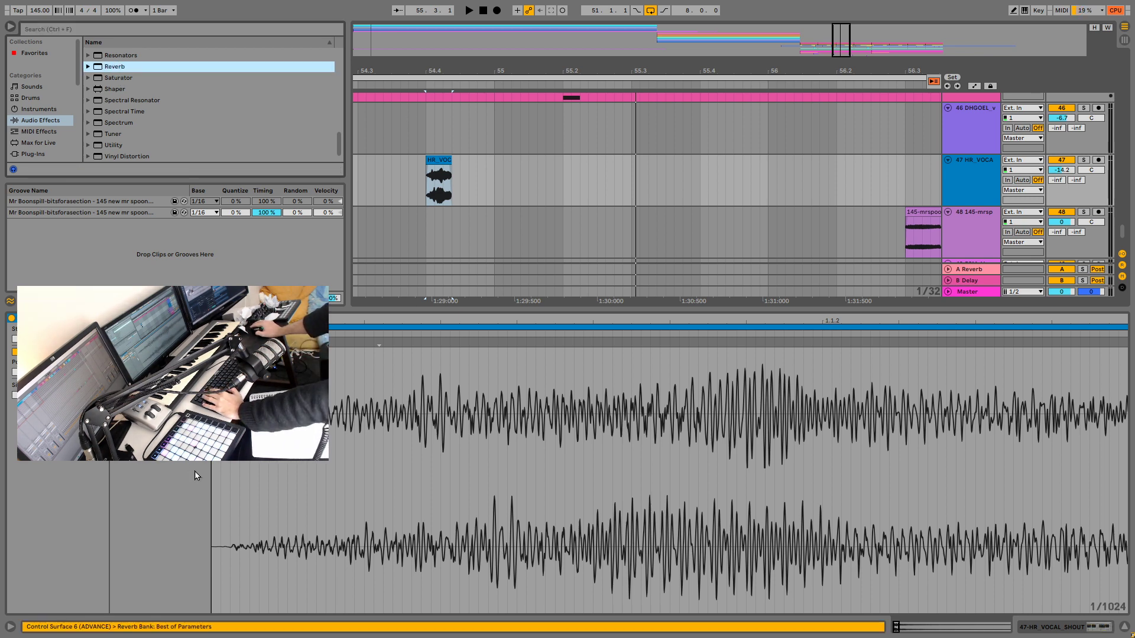
{"action": "key", "text": "space"}
{"action": "key", "text": "space"}
{"action": "left_click", "coordinate": [962, 166]}
{"action": "key", "text": "Return"}
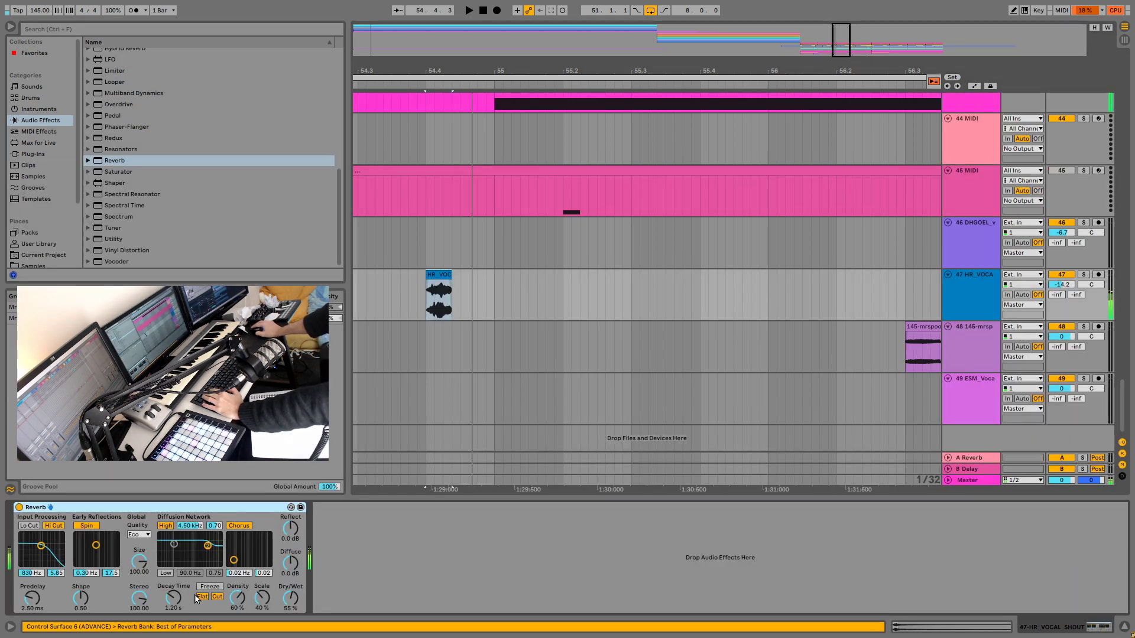
Step: Turn off the Reverb's Hi Cut filter, set its decay time to 20.2 s, and play back the shout
{"action": "left_click", "coordinate": [54, 525]}
{"action": "key", "text": "space"}
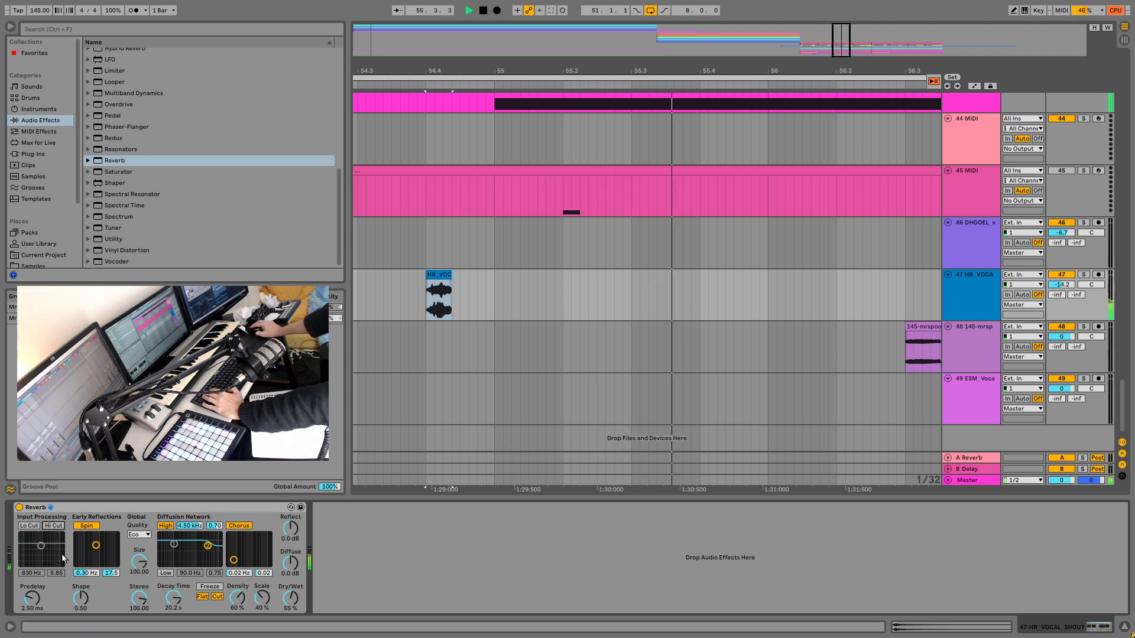
{"action": "left_click_drag", "start_coordinate": [845, 39], "coordinate": [845, 20]}
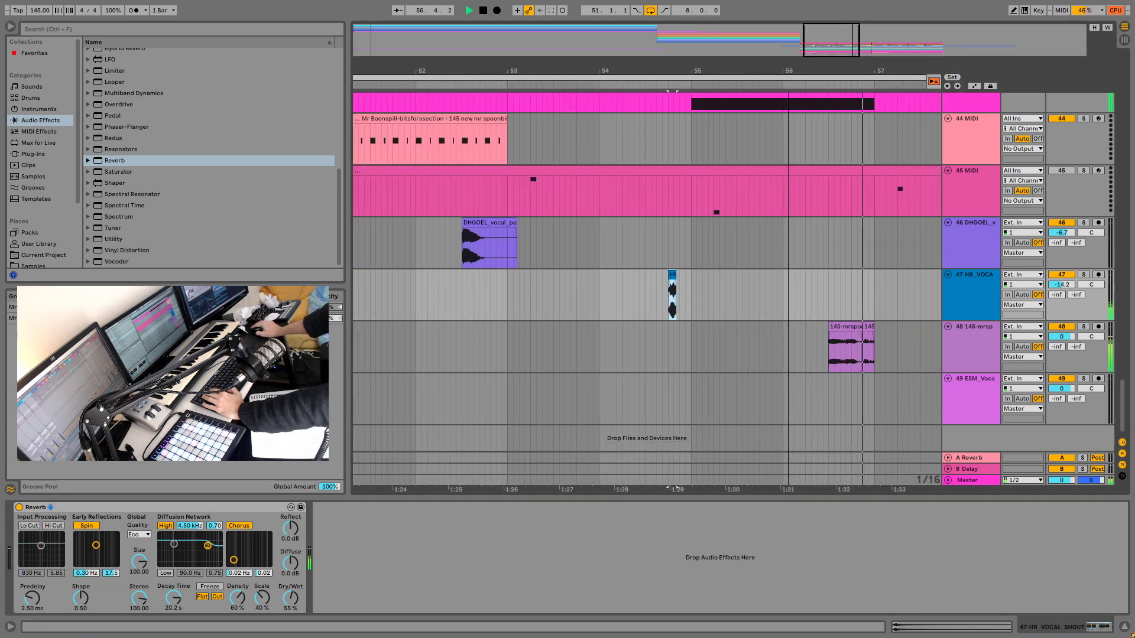
{"action": "key", "text": "minus"}
{"action": "key", "text": "space"}
Step: Delete all warp markers from the first 145-mrspoonbill vox clip on track 48 and play it back
{"action": "left_click", "coordinate": [822, 330]}
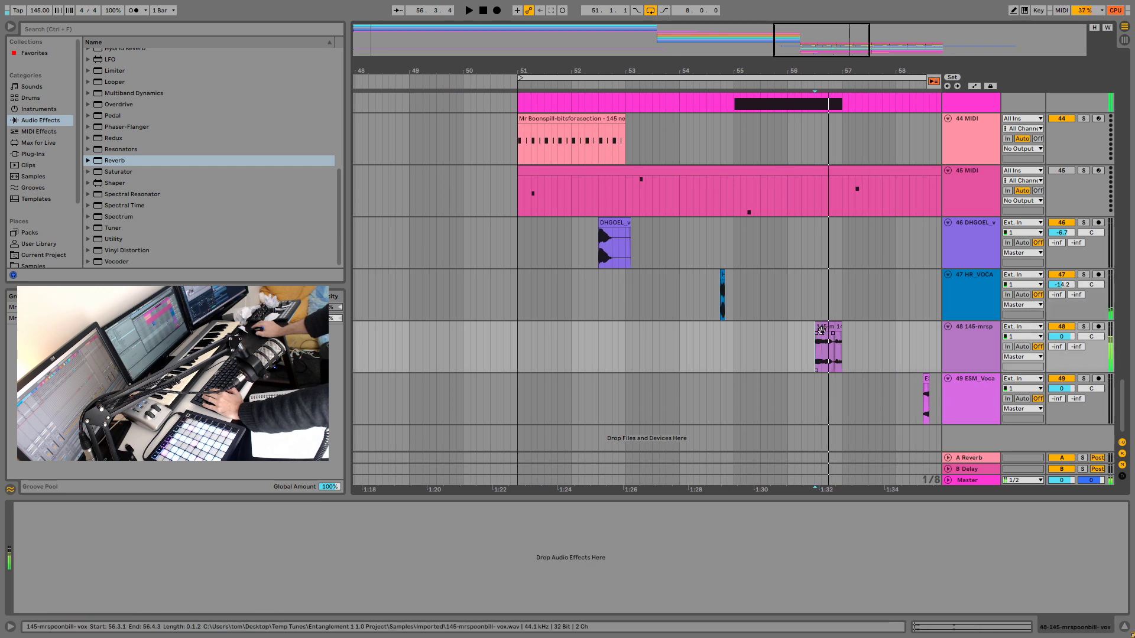
{"action": "double_click", "coordinate": [821, 330]}
{"action": "key", "text": "space"}
{"action": "left_click", "coordinate": [522, 343]}
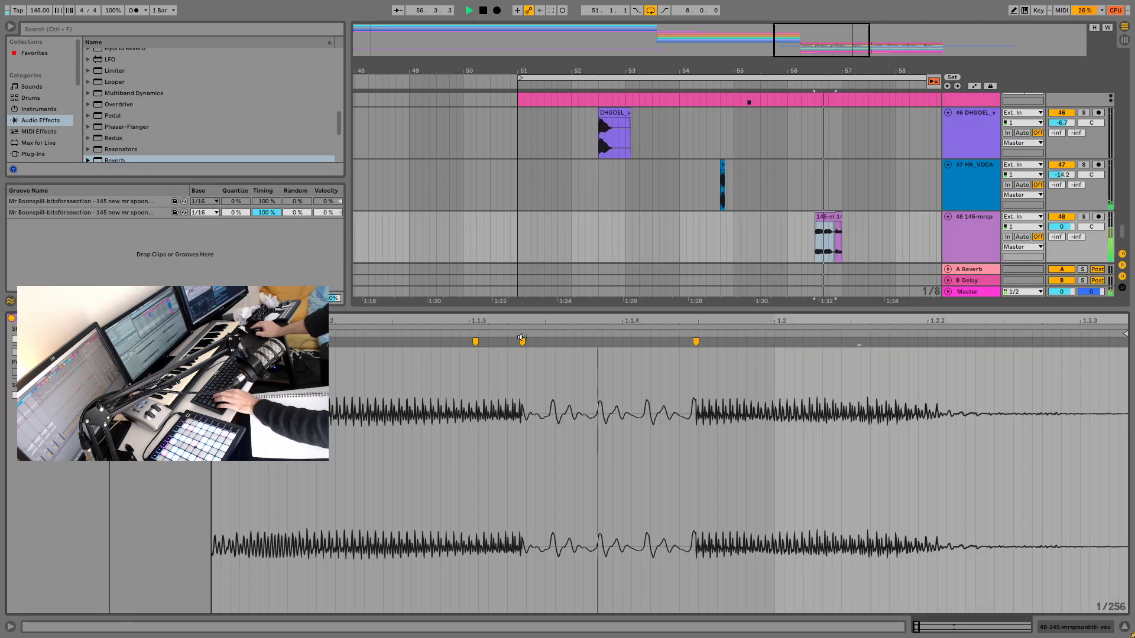
{"action": "key", "text": "ctrl+a"}
{"action": "key", "text": "Delete"}
{"action": "key", "text": "space"}
{"action": "key", "text": "space"}
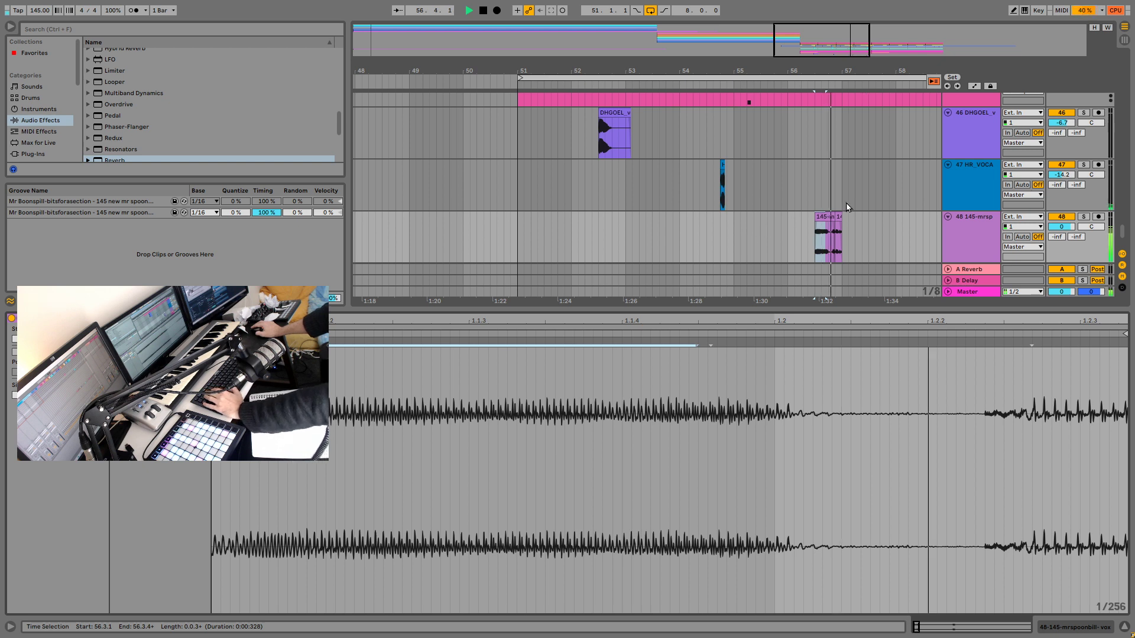
{"action": "key", "text": "space"}
{"action": "key", "text": "space"}
Step: Reverse the 56.3.3–56.4.1 slice of the 145-mrspoonbill vox clip on track 48
{"action": "mouse_move", "coordinate": [815, 236]}
{"action": "left_mouse_down"}
{"action": "mouse_move", "coordinate": [834, 230]}
{"action": "mouse_move", "coordinate": [816, 246]}
{"action": "left_mouse_up"}
{"action": "key", "text": "space"}
{"action": "key", "text": "space"}
{"action": "key", "text": "space"}
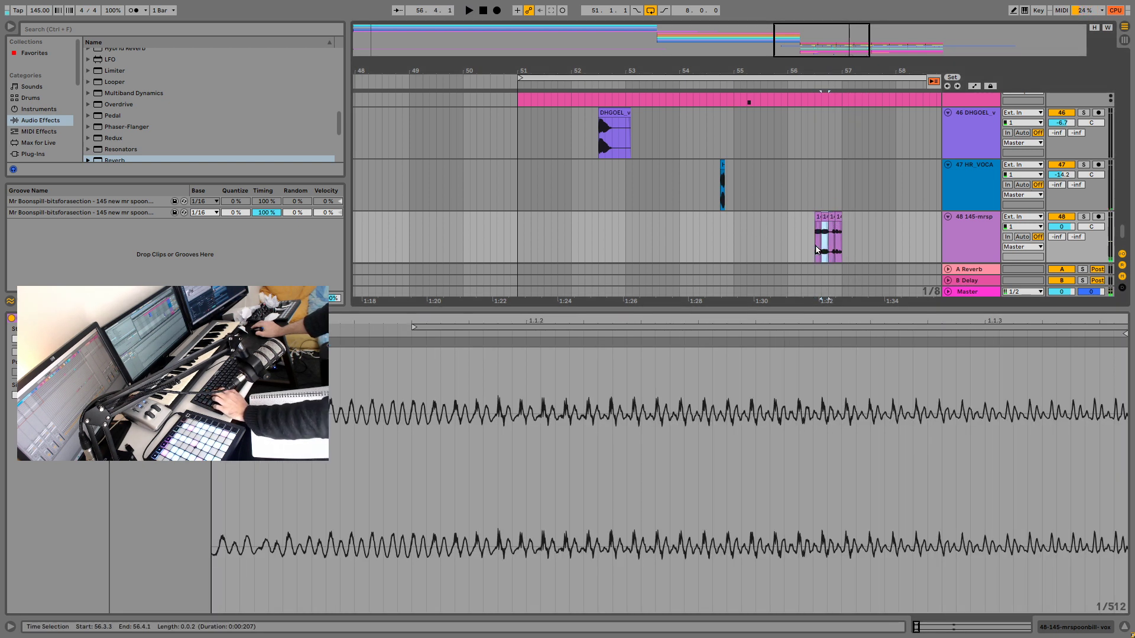
{"action": "key", "text": "r"}
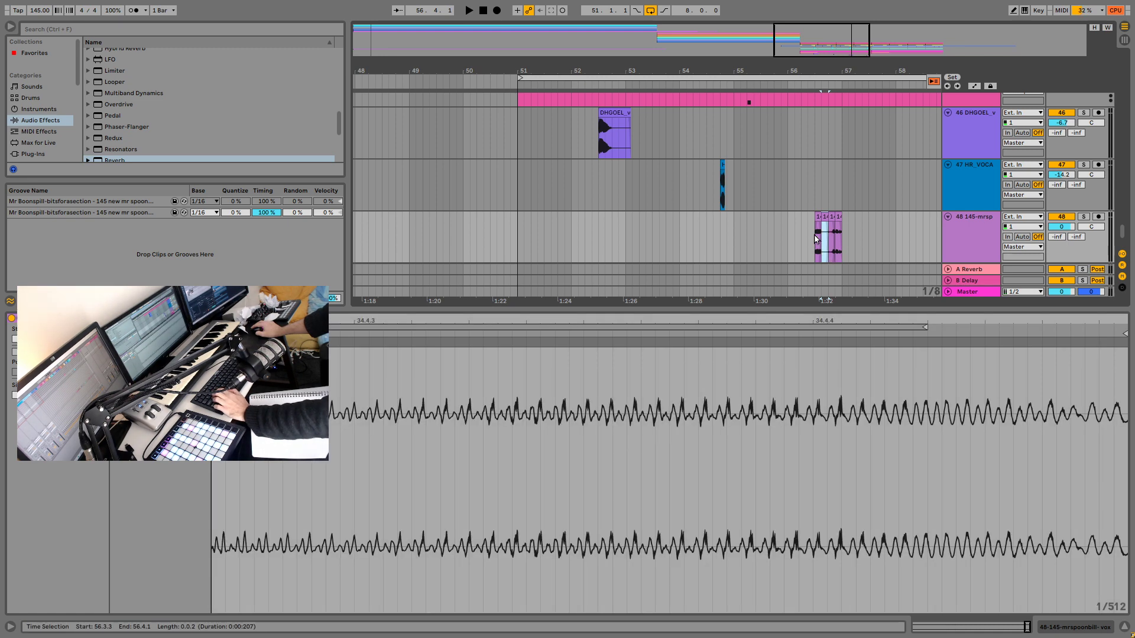
Step: Duplicate the track 48 vox slices from 56.3.1–56.4.1 over 56.4.1–57.1.1 and play them back
{"action": "left_click_drag", "start_coordinate": [815, 238], "coordinate": [829, 233]}
{"action": "key", "text": "ctrl+d"}
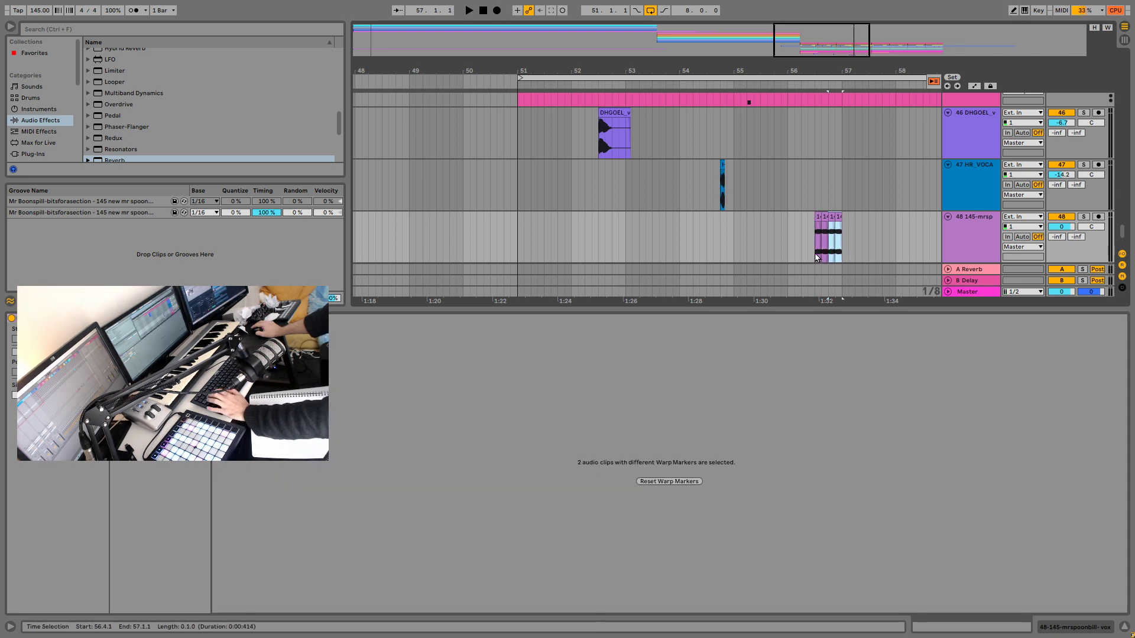
{"action": "left_click", "coordinate": [816, 257]}
{"action": "key", "text": "space"}
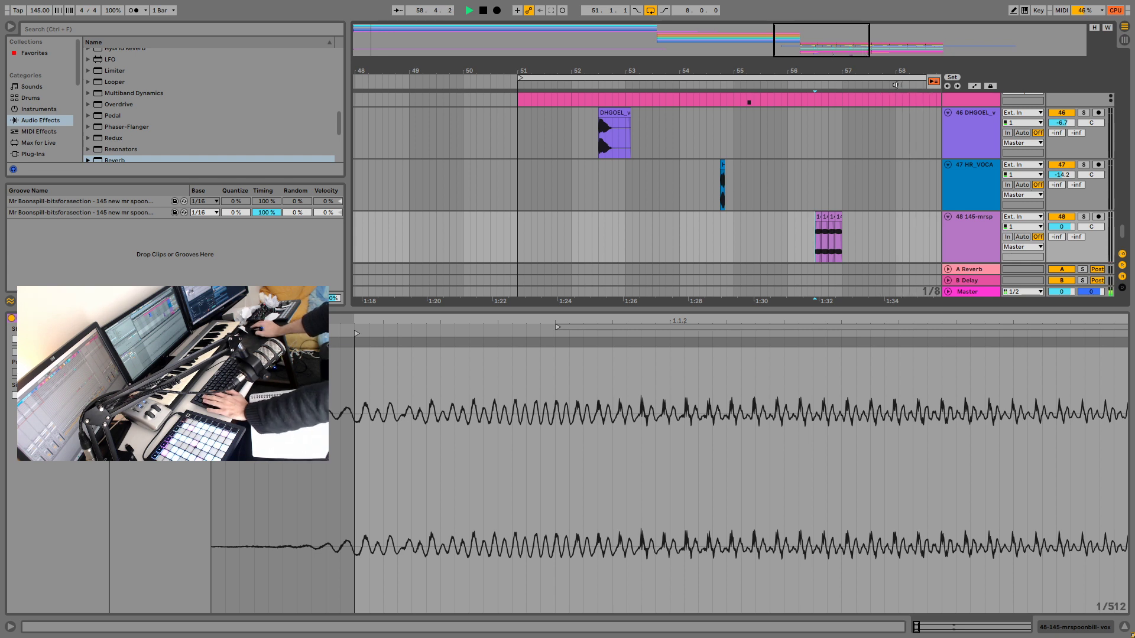
Step: Play back the looped section and the passage leading into the HR_VOCAL_SHOUT clip on track 47
{"action": "left_click_drag", "start_coordinate": [896, 85], "coordinate": [840, 69]}
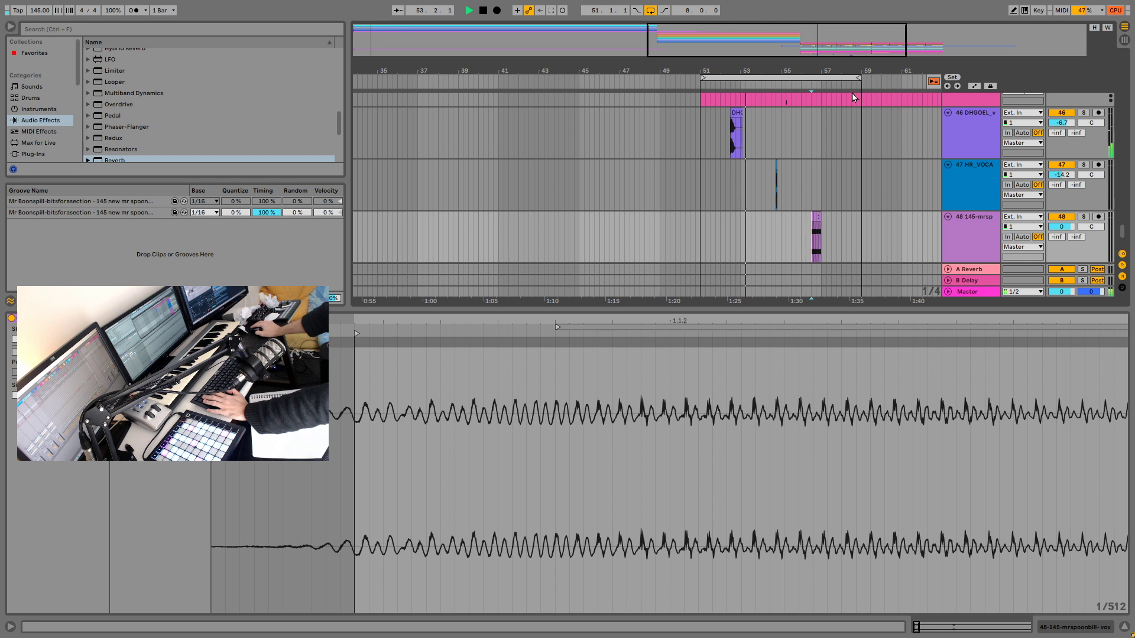
{"action": "left_click_drag", "start_coordinate": [856, 37], "coordinate": [616, 235]}
{"action": "left_click", "coordinate": [630, 181]}
{"action": "key", "text": "space"}
{"action": "key", "text": "space"}
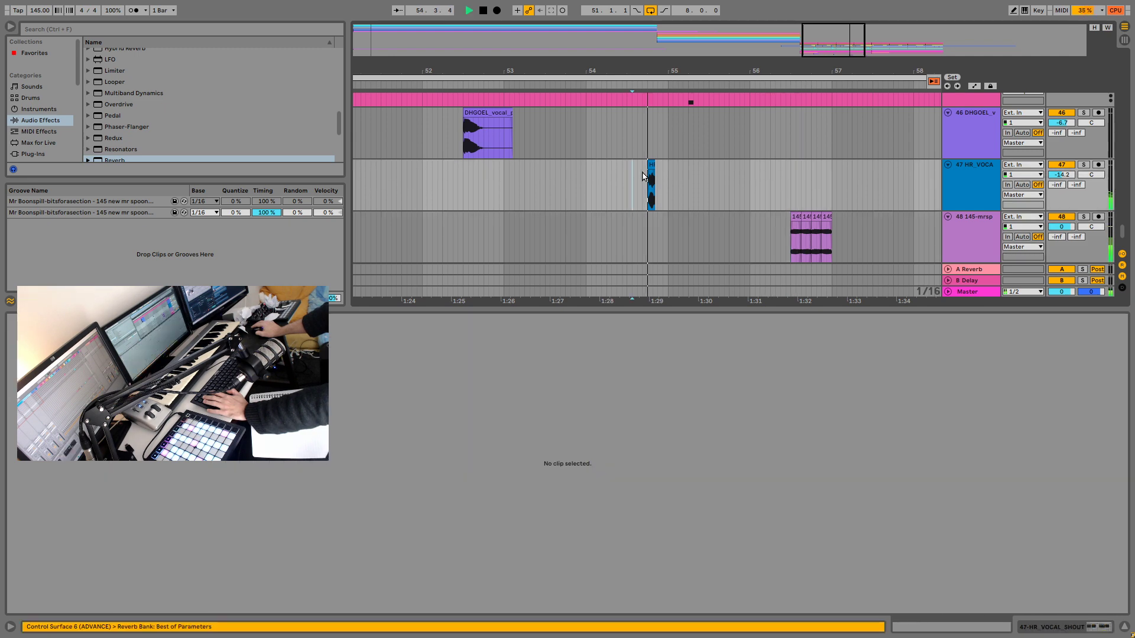
{"action": "key", "text": "space"}
{"action": "key", "text": "space"}
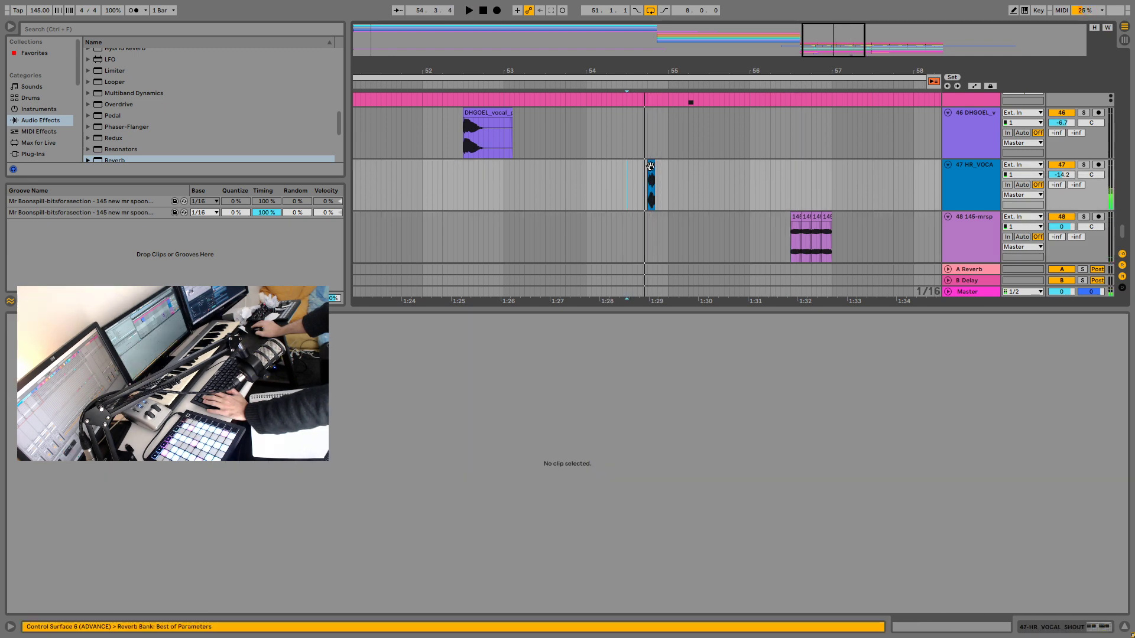
Step: Move the HR_VOCAL_SHOUT clip on track 47 earlier to 54.3.1 and play back the lead-in
{"action": "left_click_drag", "start_coordinate": [650, 166], "coordinate": [631, 166]}
{"action": "left_click", "coordinate": [626, 177]}
{"action": "left_click", "coordinate": [585, 188]}
{"action": "key", "text": "space"}
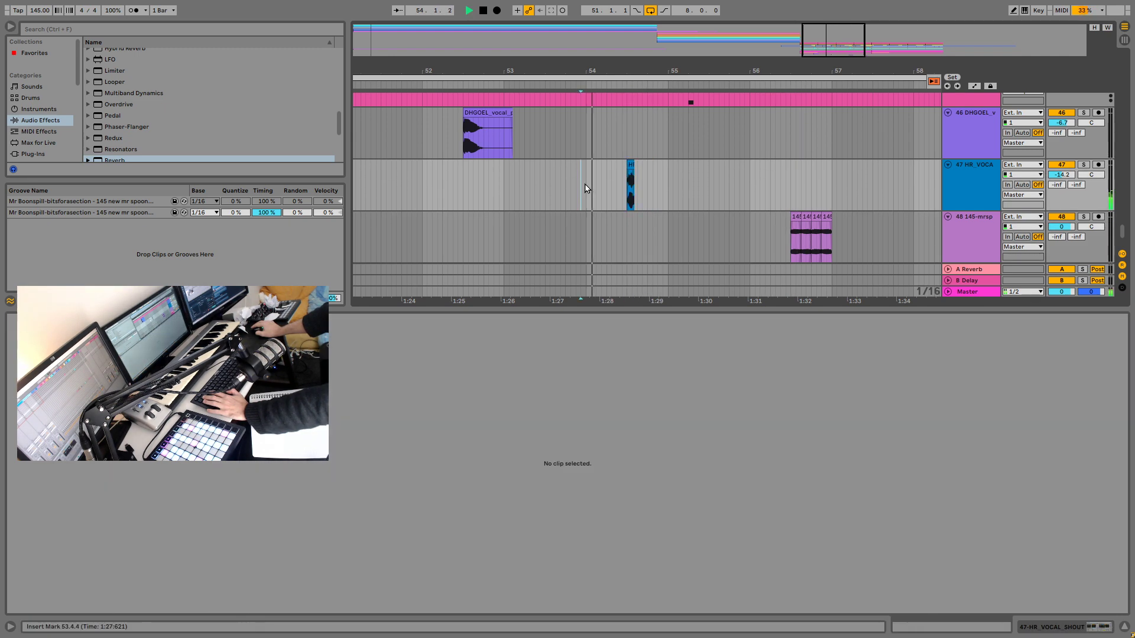
{"action": "key", "text": "space"}
Step: Shift the HR_VOCAL_SHOUT clip to 54.3.3 and play it back in context
{"action": "mouse_move", "coordinate": [631, 163]}
{"action": "left_mouse_down"}
{"action": "mouse_move", "coordinate": [657, 171]}
{"action": "mouse_move", "coordinate": [636, 166]}
{"action": "mouse_move", "coordinate": [639, 176]}
{"action": "left_mouse_up"}
{"action": "key", "text": "space"}
{"action": "left_click", "coordinate": [626, 176]}
{"action": "key", "text": "space"}
{"action": "key", "text": "space"}
{"action": "left_click", "coordinate": [646, 166]}
{"action": "left_click", "coordinate": [625, 179]}
{"action": "left_click", "coordinate": [633, 176]}
{"action": "left_click", "coordinate": [627, 187]}
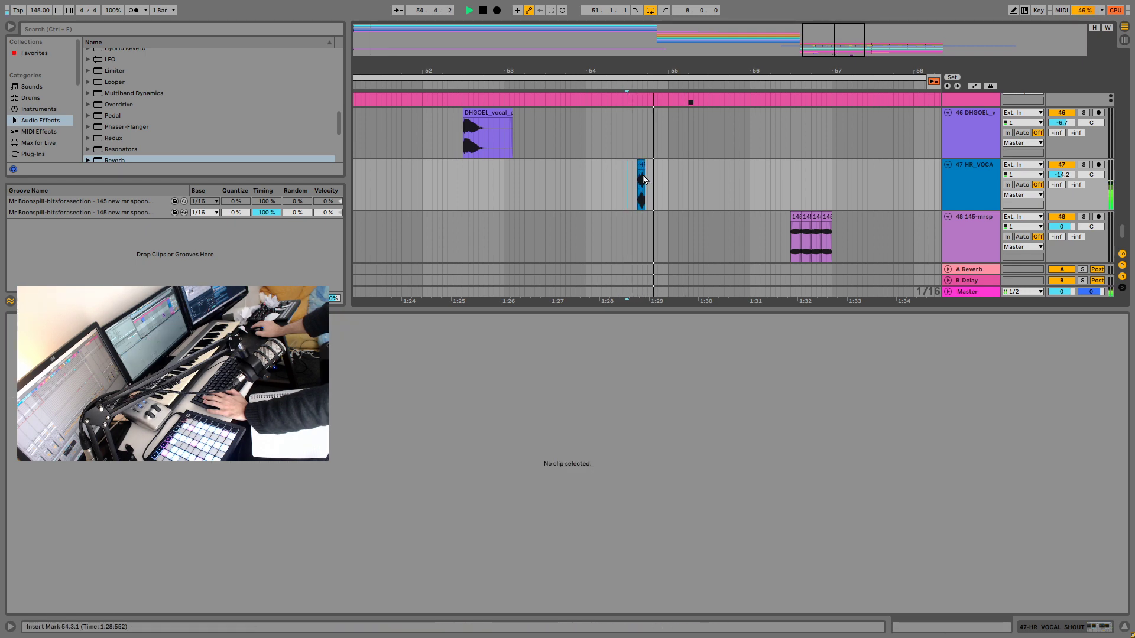
{"action": "key", "text": "space"}
{"action": "left_click", "coordinate": [641, 165]}
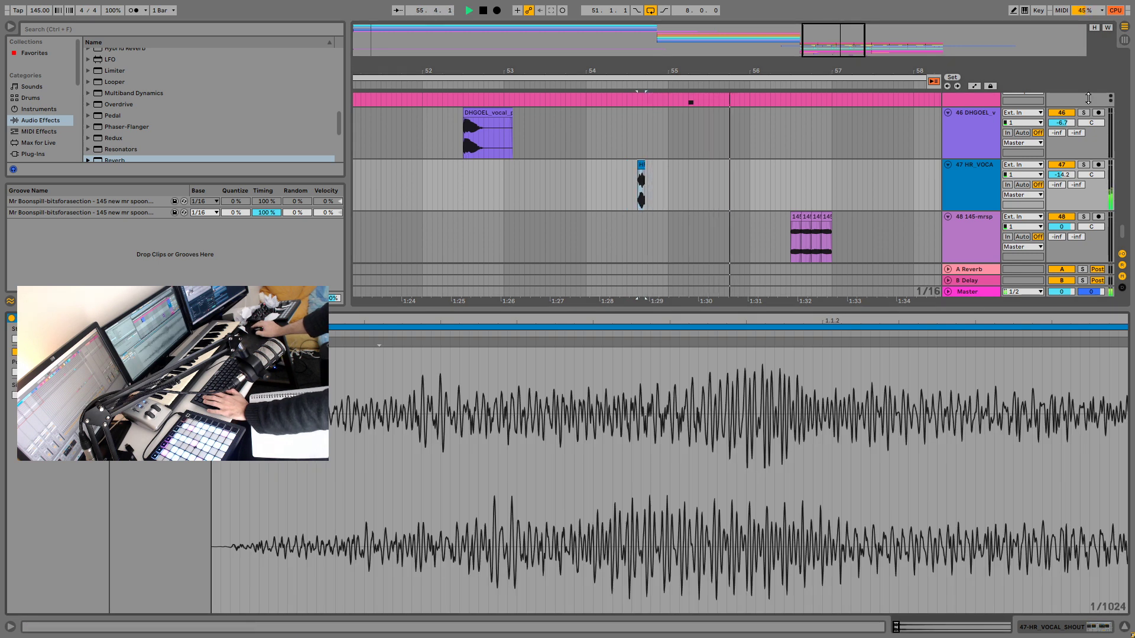
Step: Delete the HR_VOCAL_SHOUT clip from track 47 and remove the track's Reverb effect
{"action": "left_click_drag", "start_coordinate": [849, 50], "coordinate": [848, 38]}
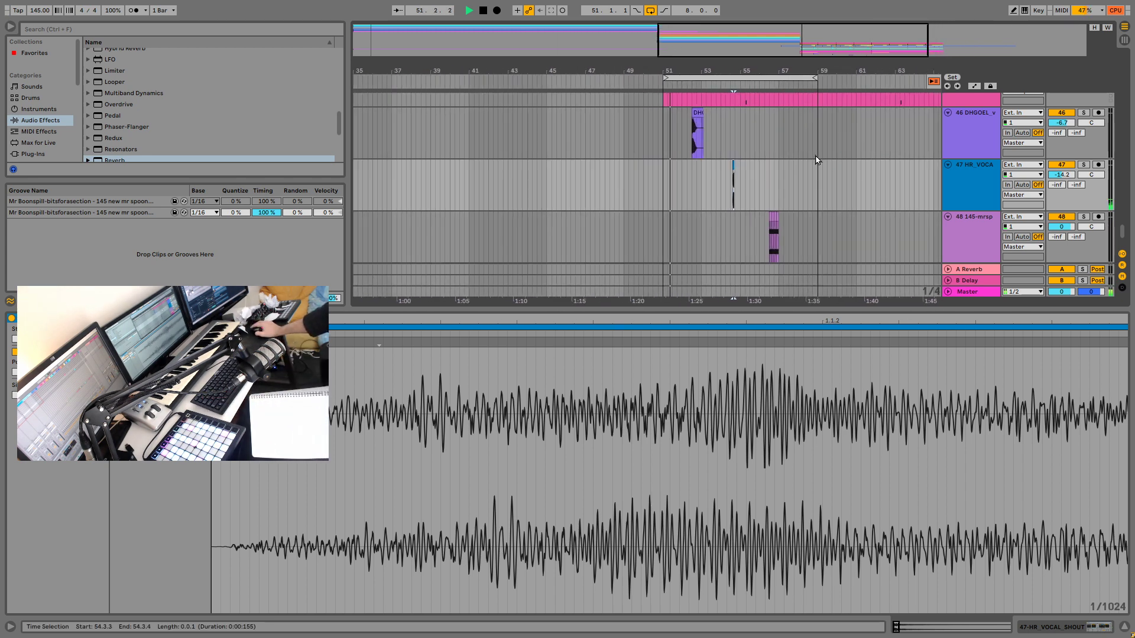
{"action": "scroll", "coordinate": [792, 201], "scroll_direction": "down", "scroll_amount": 3}
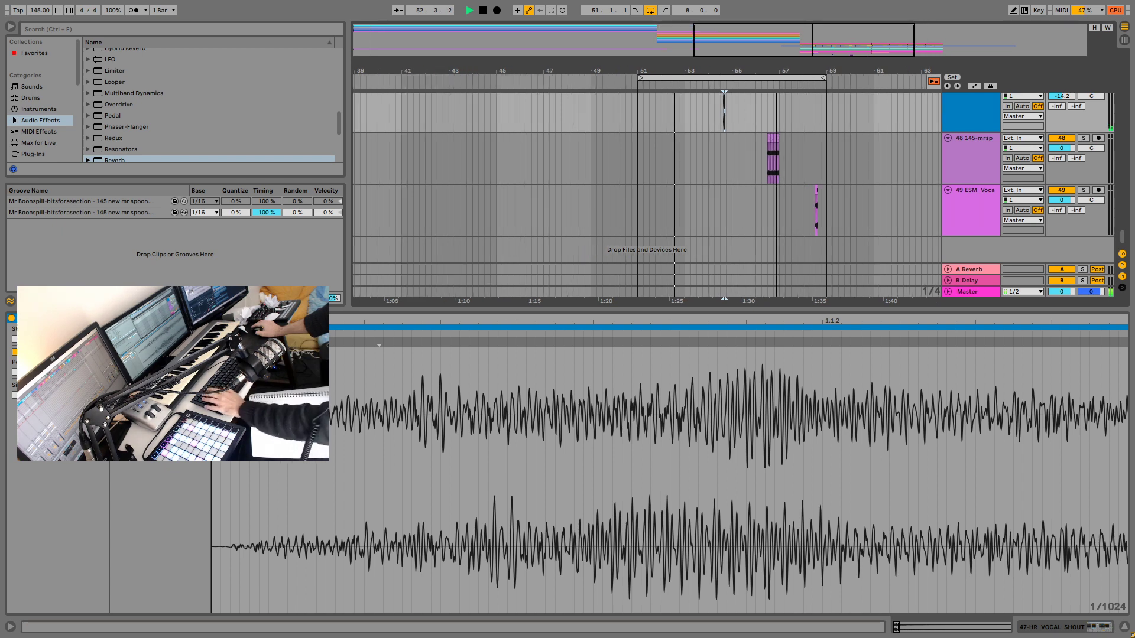
{"action": "key", "text": "plus"}
{"action": "key", "text": "plus"}
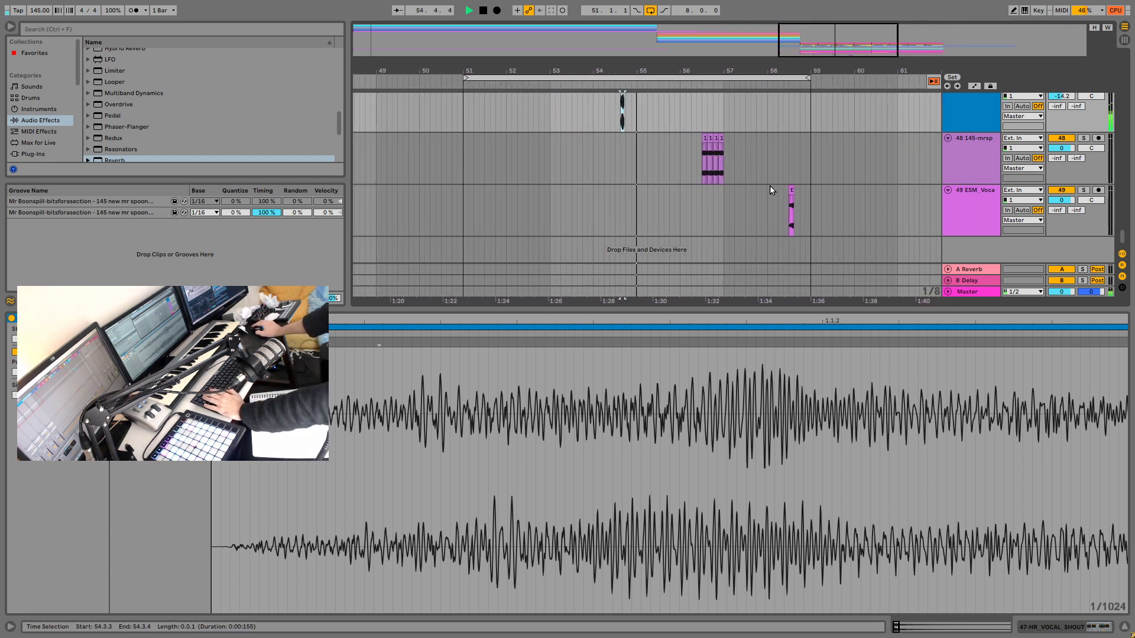
{"action": "scroll", "coordinate": [694, 170], "scroll_direction": "up", "scroll_amount": 2}
{"action": "left_click_drag", "start_coordinate": [642, 152], "coordinate": [593, 143]}
{"action": "key", "text": "Delete"}
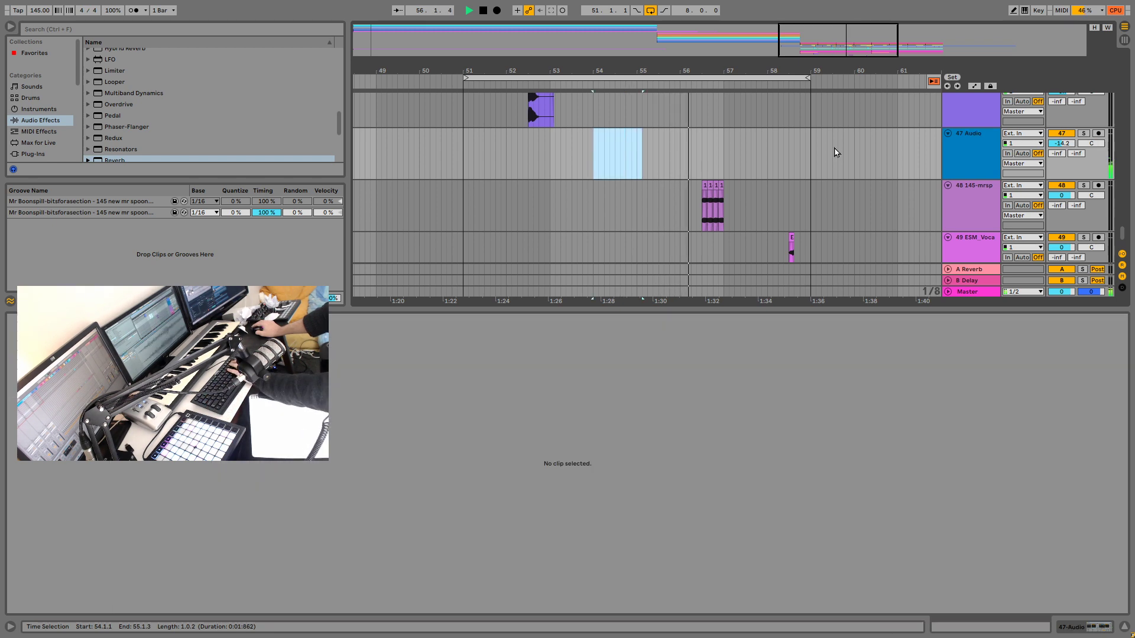
{"action": "double_click", "coordinate": [956, 143]}
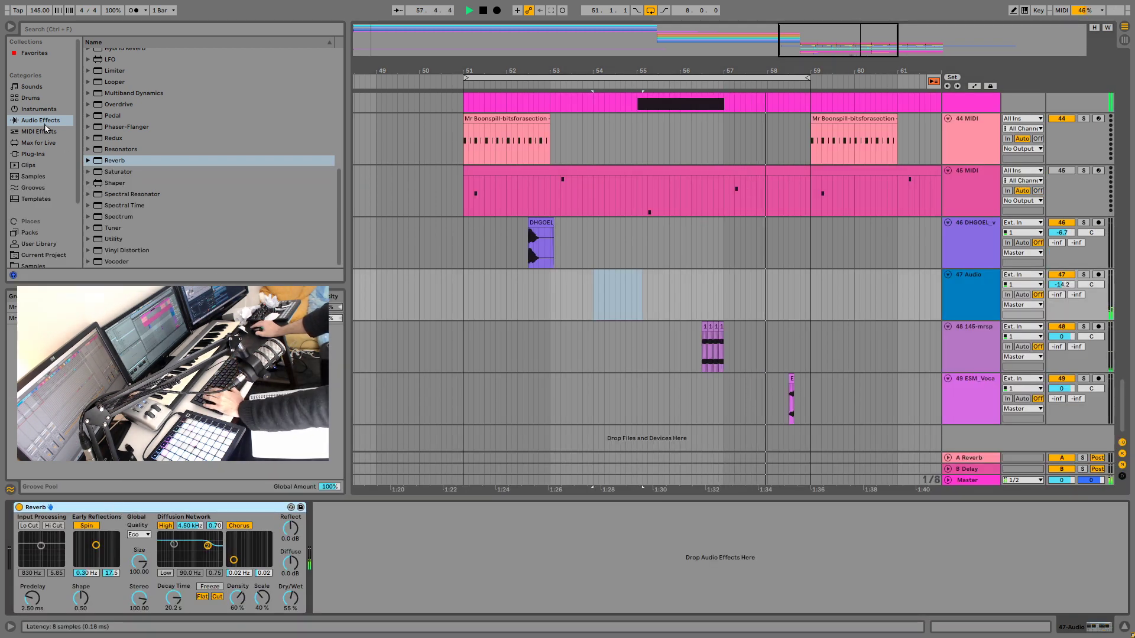
{"action": "key", "text": "Delete"}
Step: Search the sample library for "vocal" and audition one-shots between Vocal Yeah Ironman.wav and Vocal Demo We're 2.aif
{"action": "left_click", "coordinate": [33, 176]}
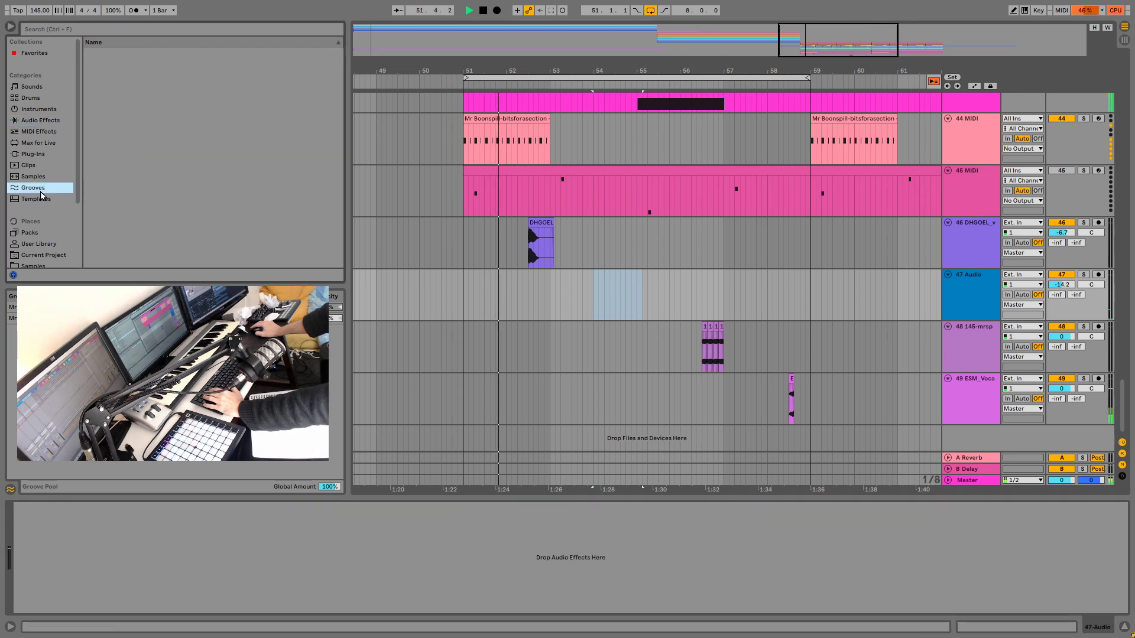
{"action": "key", "text": "ctrl+f"}
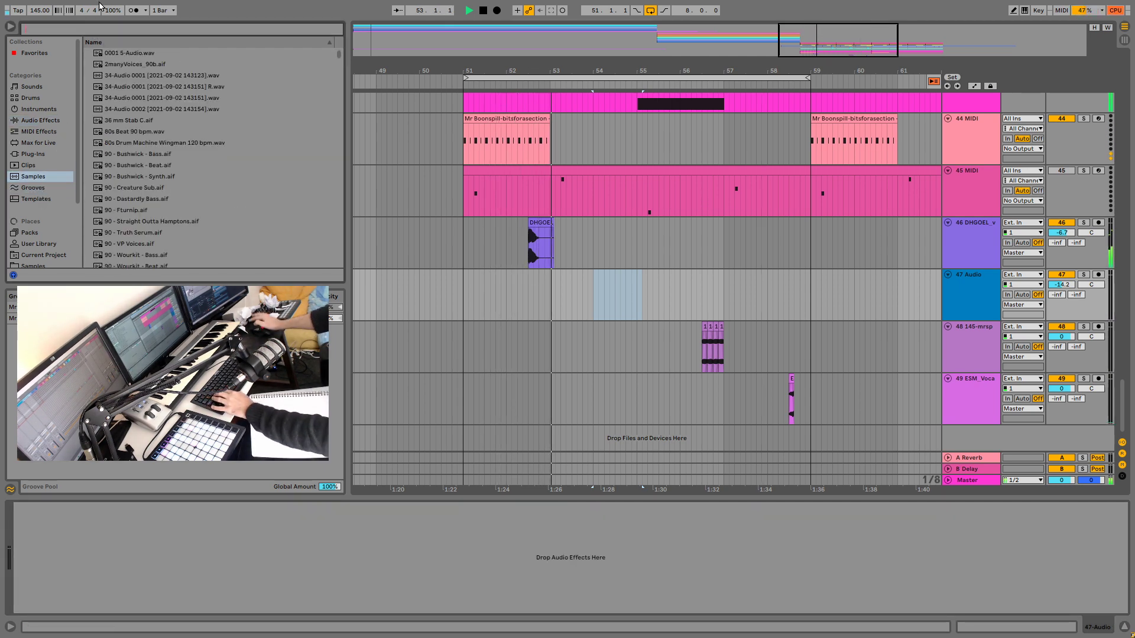
{"action": "type", "text": "vocal"}
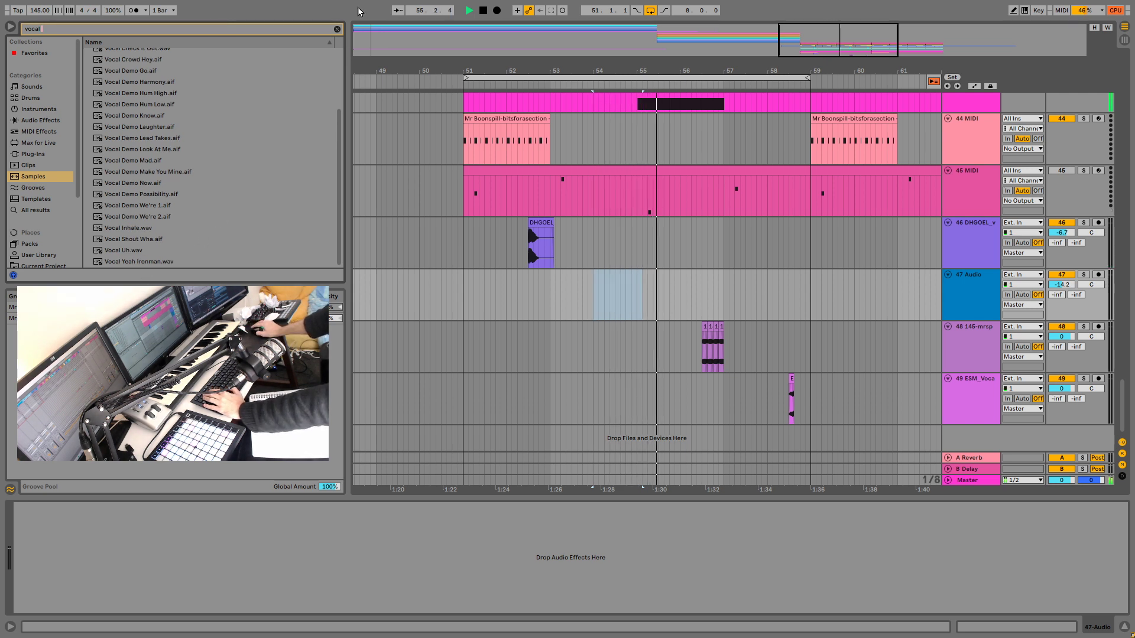
{"action": "key", "text": "space"}
{"action": "left_click", "coordinate": [152, 251]}
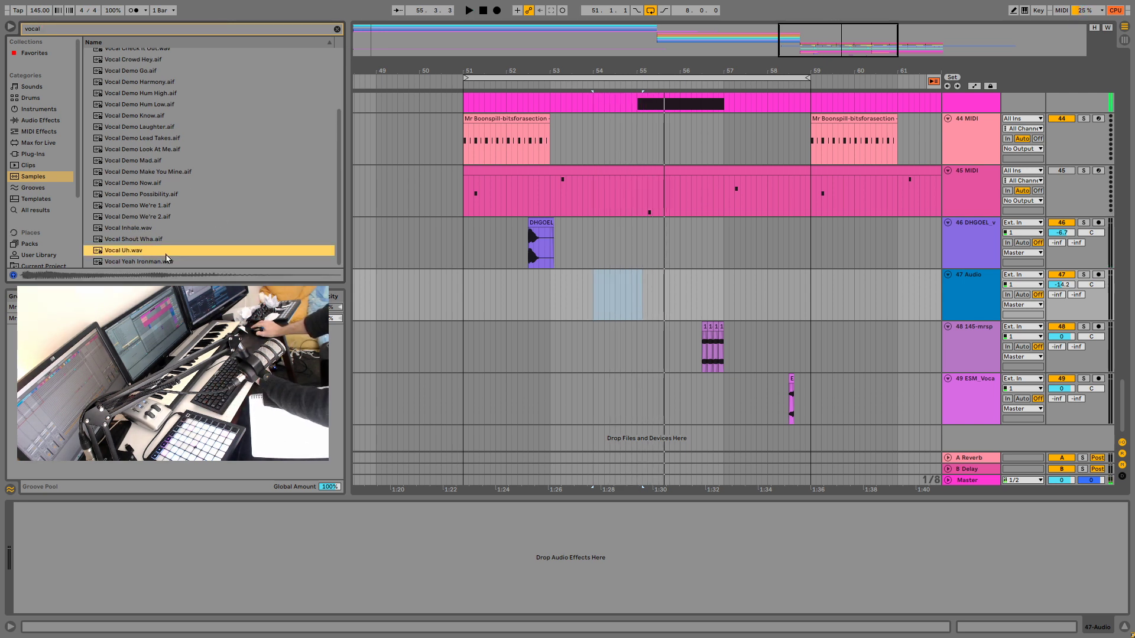
{"action": "key", "text": "Down"}
{"action": "key", "text": "Up"}
{"action": "key", "text": "Up"}
{"action": "key", "text": "Up"}
{"action": "key", "text": "Up"}
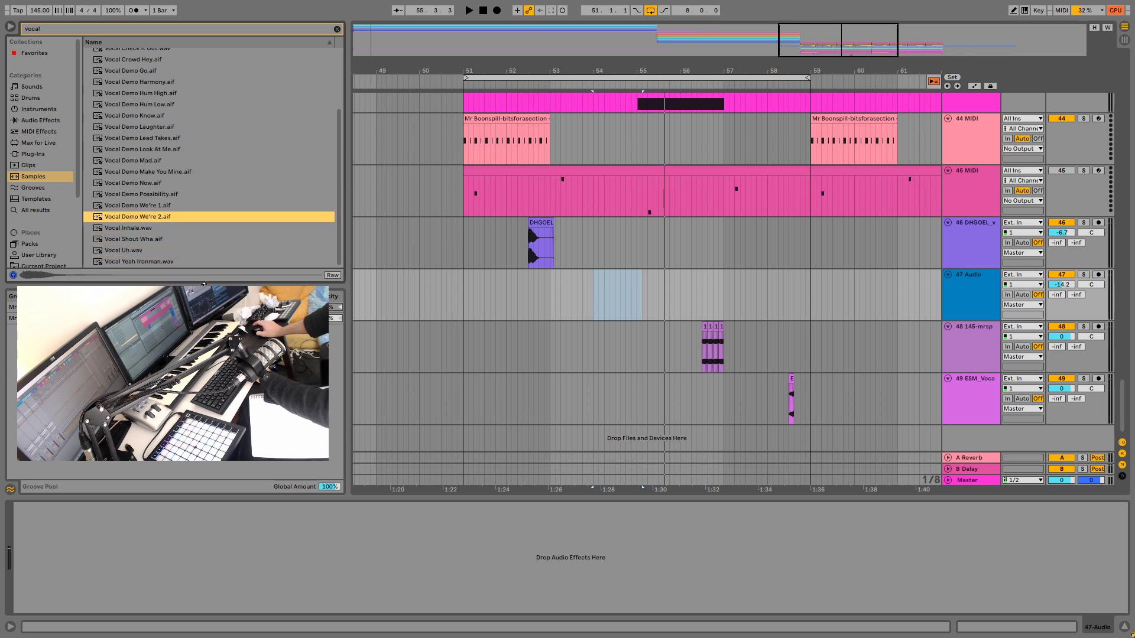
Step: Place Vocal Inhale.wav on track 47 at 54.3.1 and play it back with the track
{"action": "left_click", "coordinate": [149, 227]}
{"action": "left_click_drag", "start_coordinate": [134, 239], "coordinate": [615, 303]}
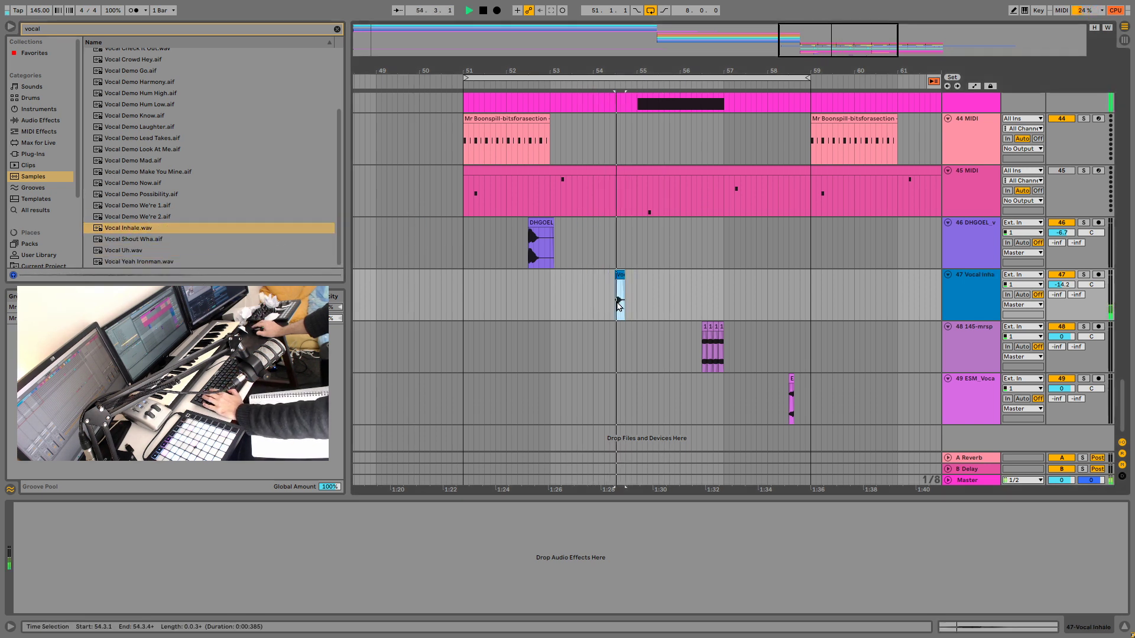
{"action": "key", "text": "space"}
Step: Set track 47's volume to -1.0 dB while playing back the Vocal Inhale clip
{"action": "left_click_drag", "start_coordinate": [1075, 281], "coordinate": [1075, 254]}
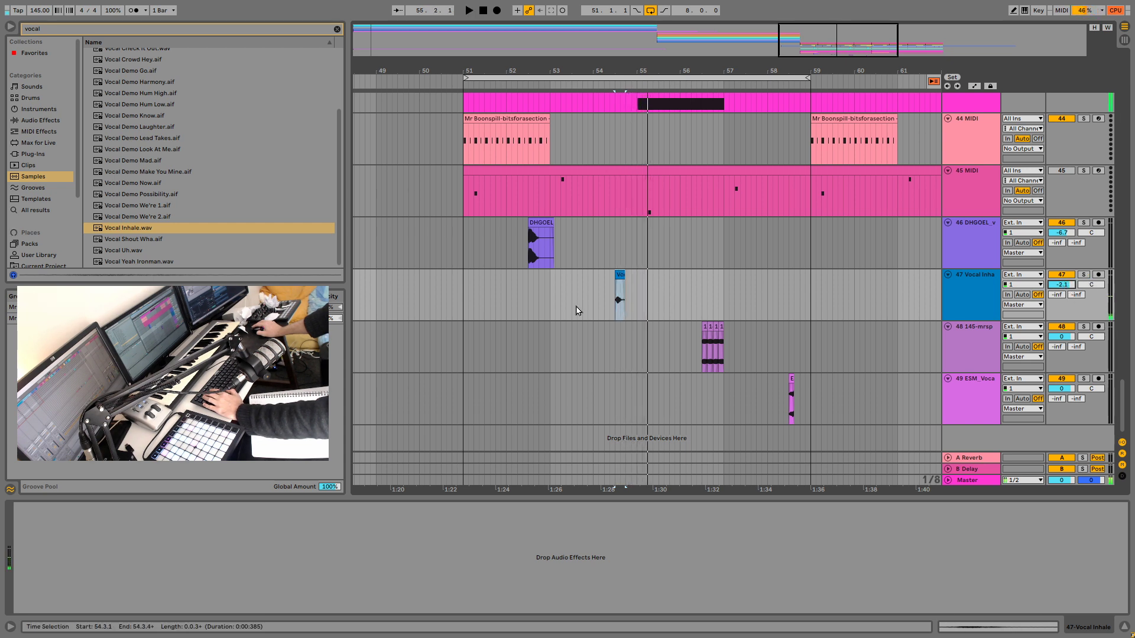
{"action": "left_click", "coordinate": [621, 299]}
{"action": "left_click_drag", "start_coordinate": [1066, 285], "coordinate": [1065, 283]}
{"action": "key", "text": "space"}
{"action": "key", "text": "space"}
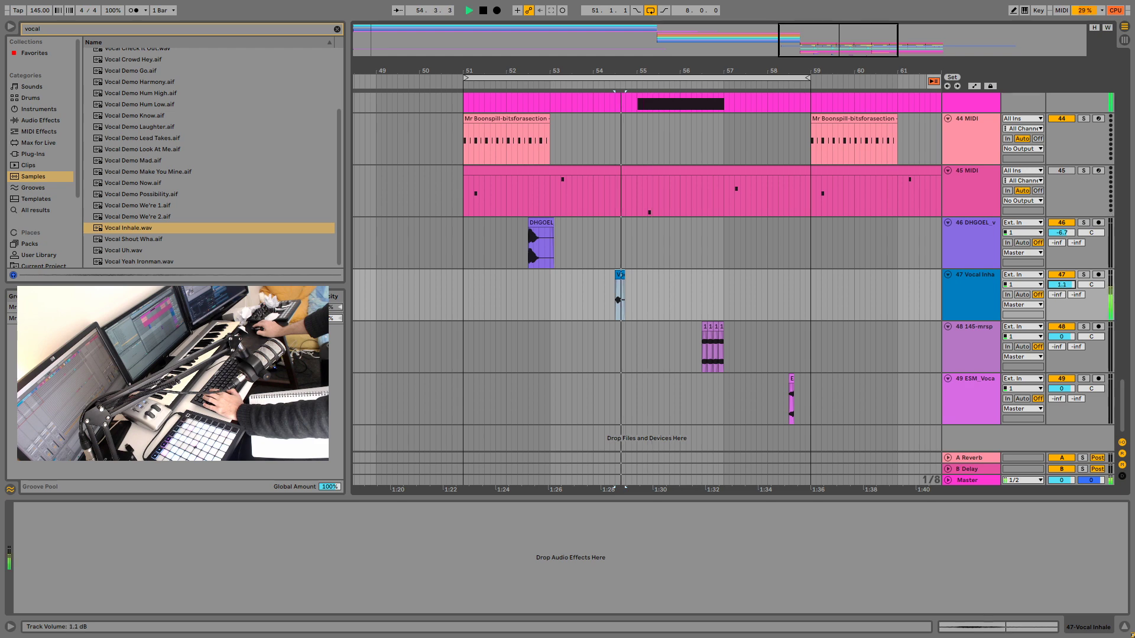
{"action": "key", "text": "space"}
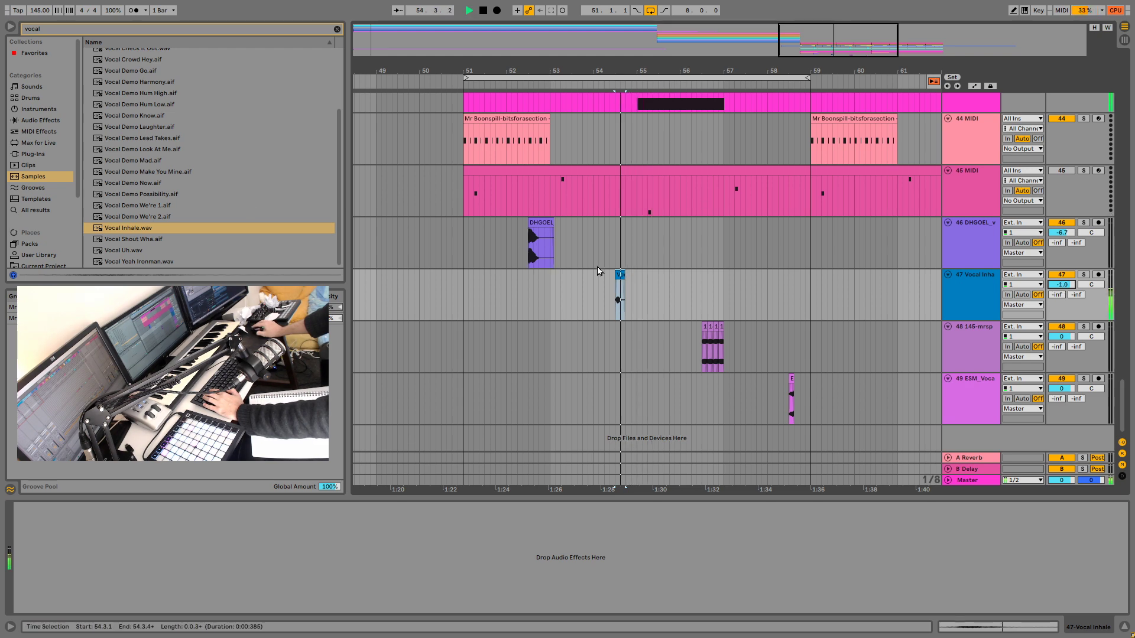
Step: Show the Vocal Inhale clip's waveform and play the clip back
{"action": "left_click", "coordinate": [621, 274]}
{"action": "double_click", "coordinate": [621, 273]}
{"action": "key", "text": "space"}
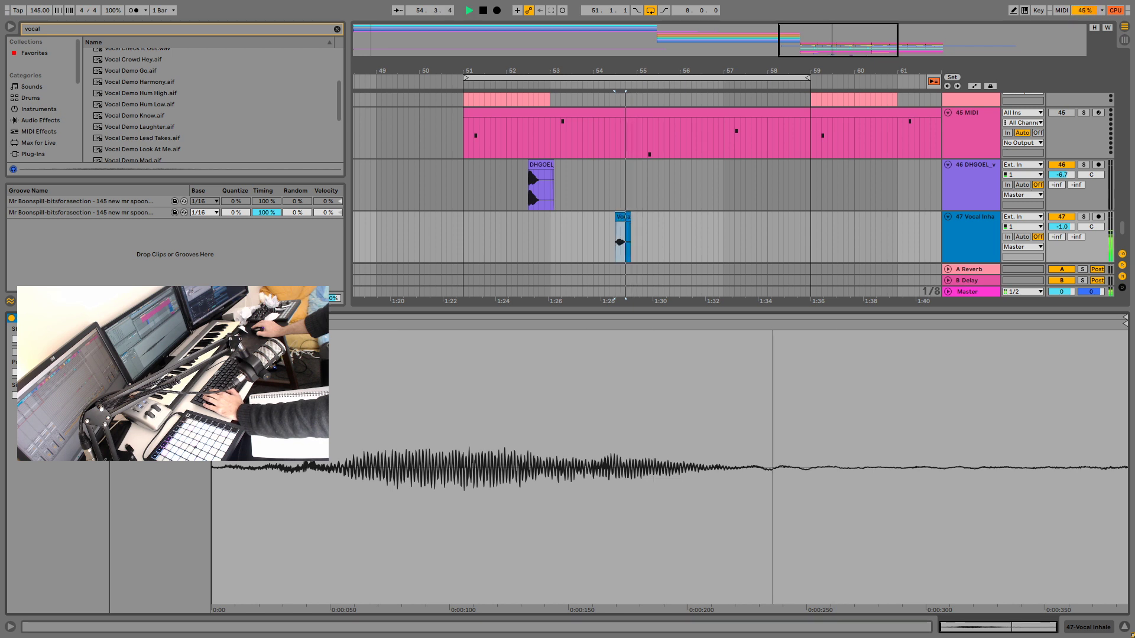
{"action": "key", "text": "space"}
Step: Audition the vocal samples from Vocal Demo Know.aif up to Vocal Demo Hum High.aif
{"action": "left_click", "coordinate": [158, 119]}
{"action": "scroll", "coordinate": [177, 120], "scroll_direction": "up", "scroll_amount": 2}
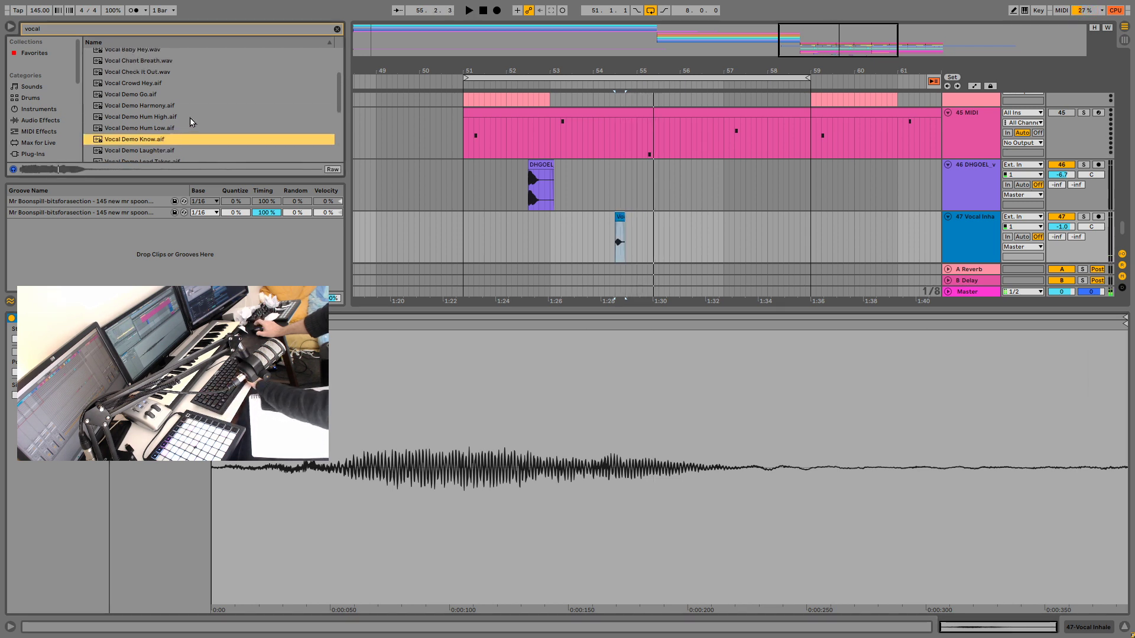
{"action": "key", "text": "Up"}
{"action": "key", "text": "Up"}
Step: Search the sample library for "gasp"
{"action": "left_click", "coordinate": [69, 30]}
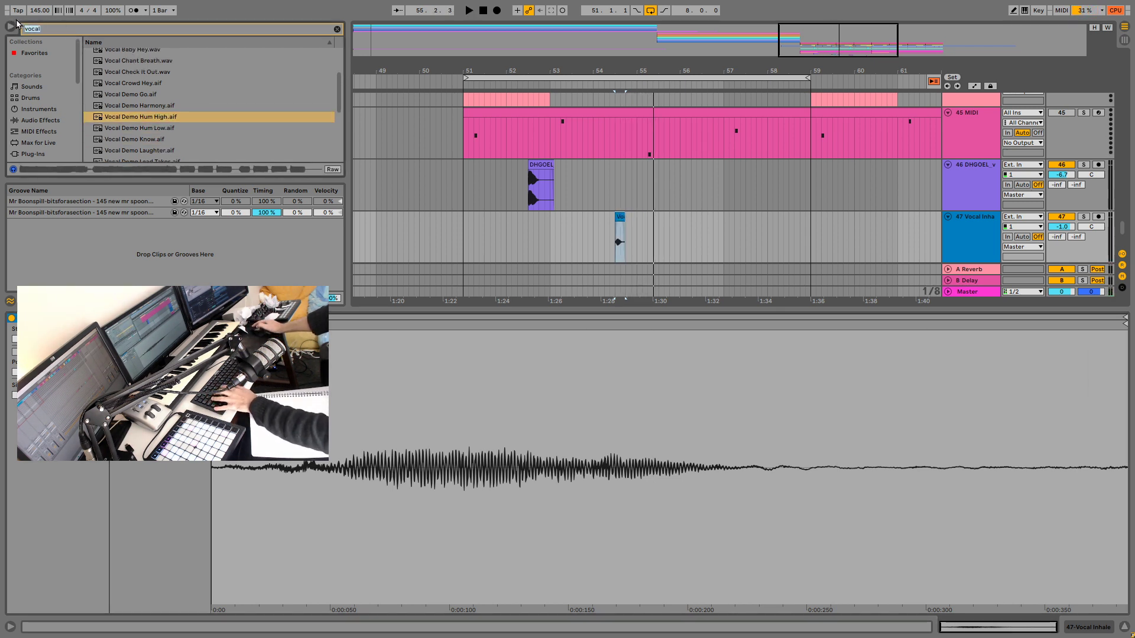
{"action": "type", "text": "gasp"}
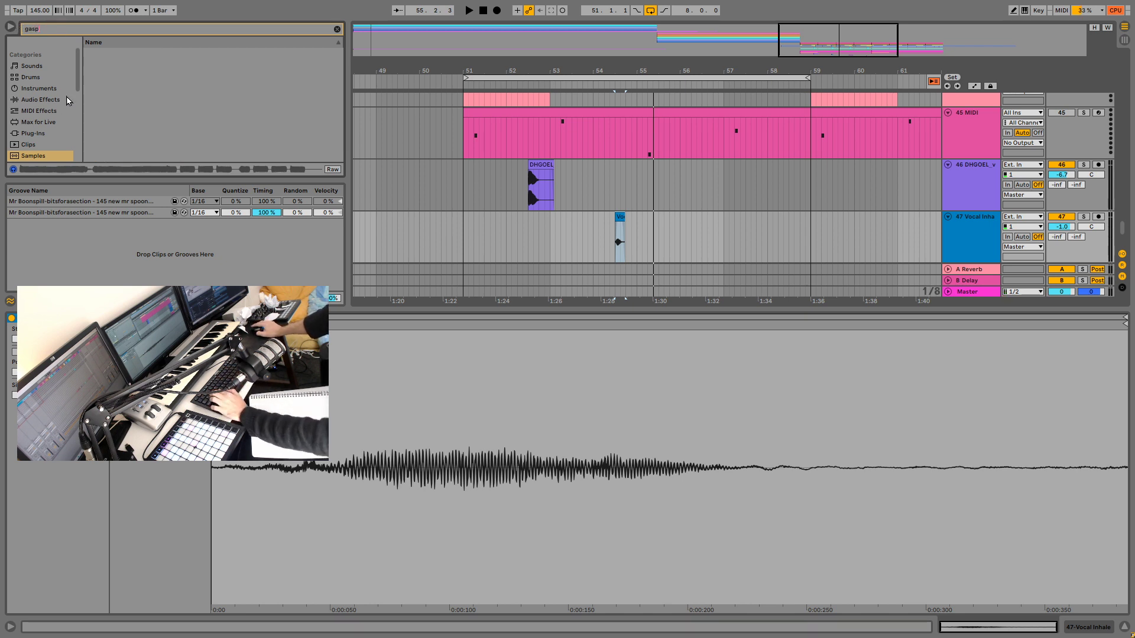
{"action": "scroll", "coordinate": [43, 142], "scroll_direction": "down", "scroll_amount": 2}
{"action": "left_click", "coordinate": [42, 144]}
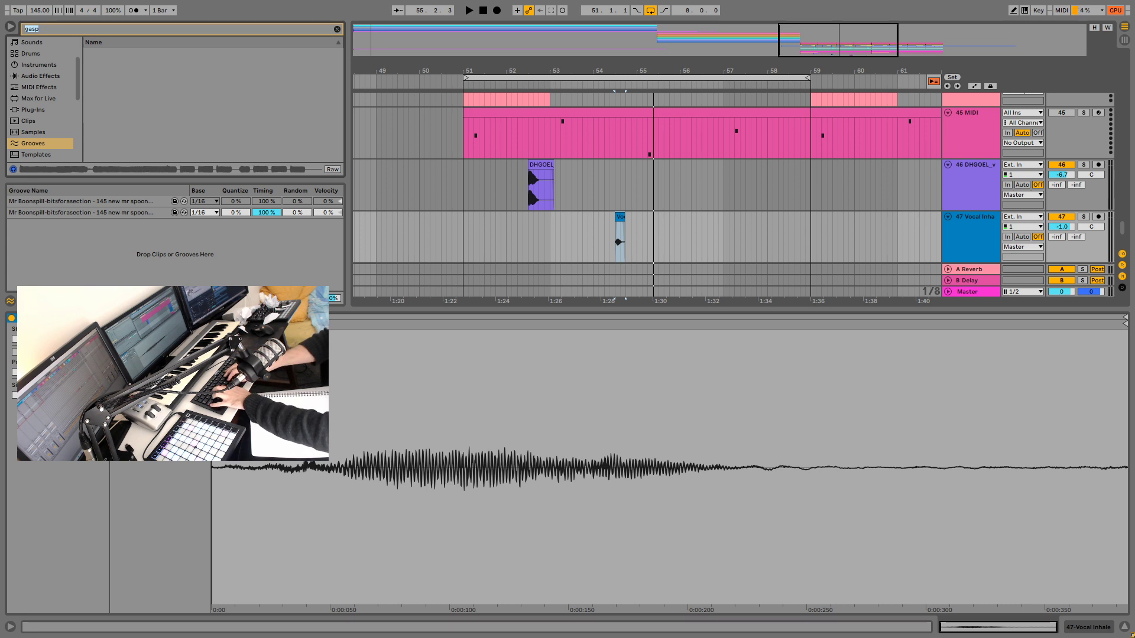
Step: Search the samples for "breath" and audition Breath Effect.aif, Breathy Plunk C3.aif, Kick Short Breath.wav and Vocal Chant Breath.wav
{"action": "type", "text": "breath"}
{"action": "scroll", "coordinate": [51, 136], "scroll_direction": "down", "scroll_amount": 1}
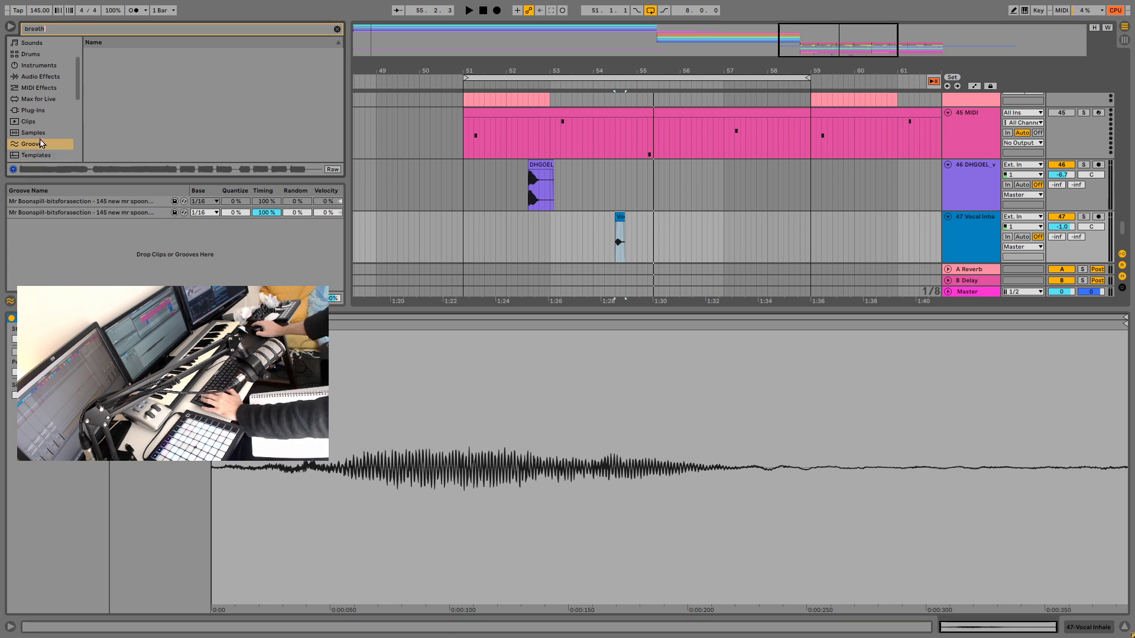
{"action": "left_click", "coordinate": [29, 135]}
{"action": "left_click", "coordinate": [135, 54]}
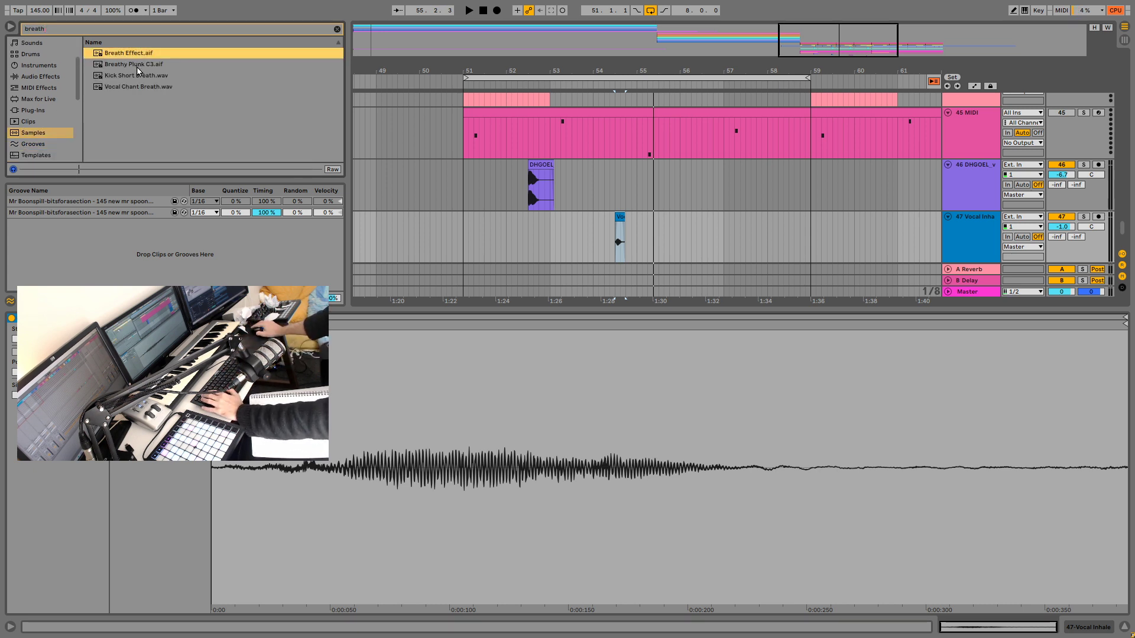
{"action": "left_click", "coordinate": [137, 66]}
{"action": "left_click", "coordinate": [147, 77]}
{"action": "left_click", "coordinate": [128, 88]}
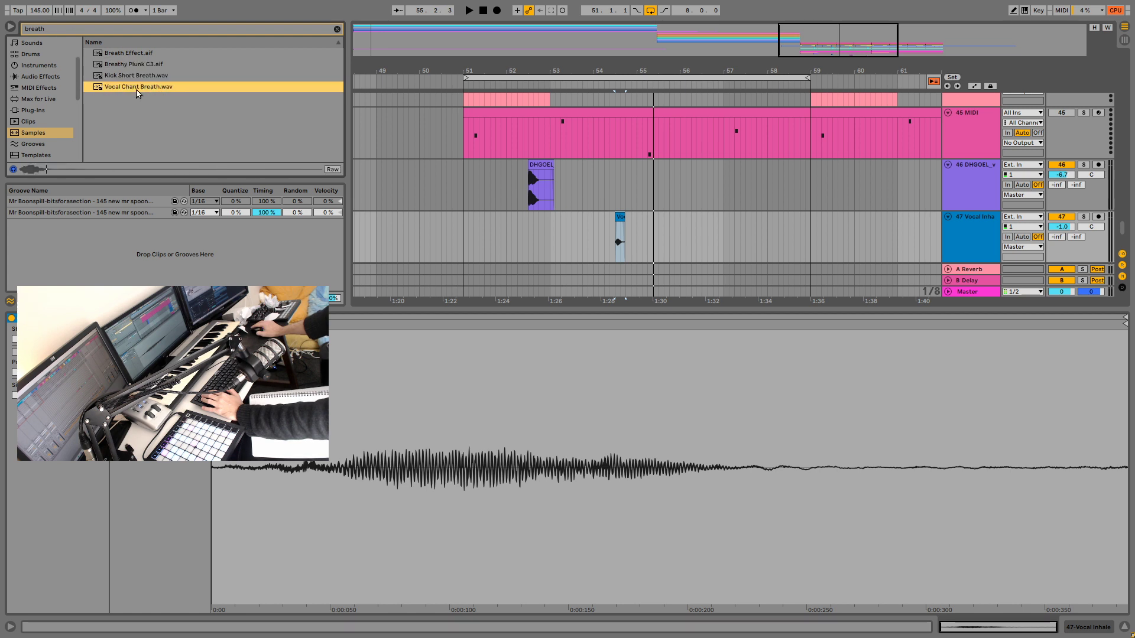
Step: Replace the Vocal Inhale clip at bar 54.3 with Vocal Chant Breath.wav and play it back in the arrangement
{"action": "left_click_drag", "start_coordinate": [139, 88], "coordinate": [618, 232]}
{"action": "left_click", "coordinate": [588, 248]}
{"action": "key", "text": "space"}
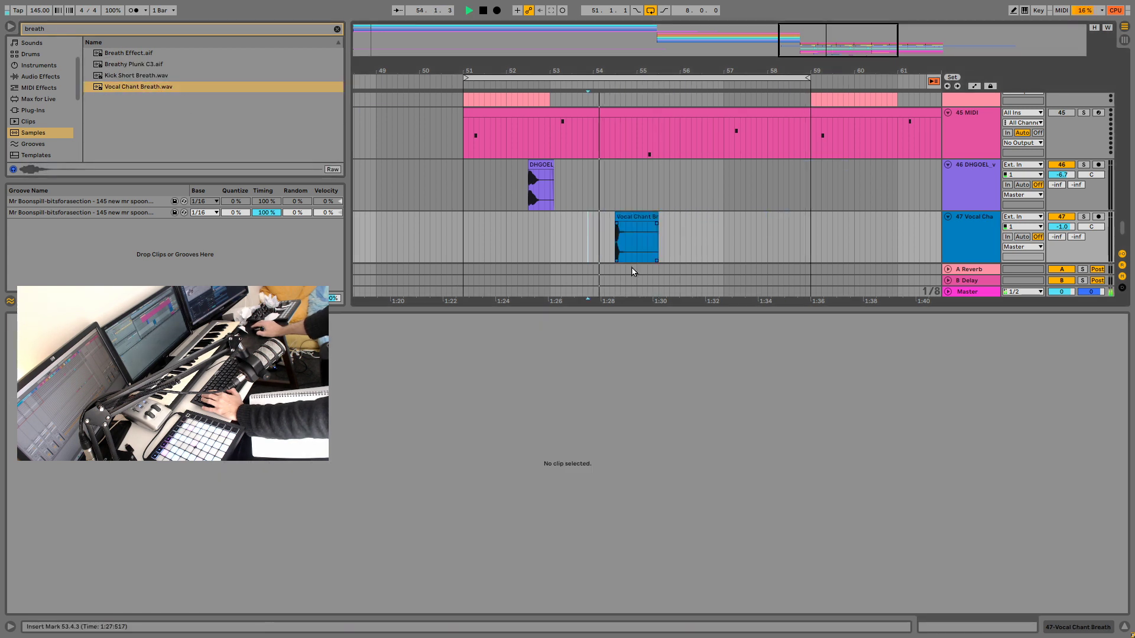
{"action": "left_click", "coordinate": [655, 217]}
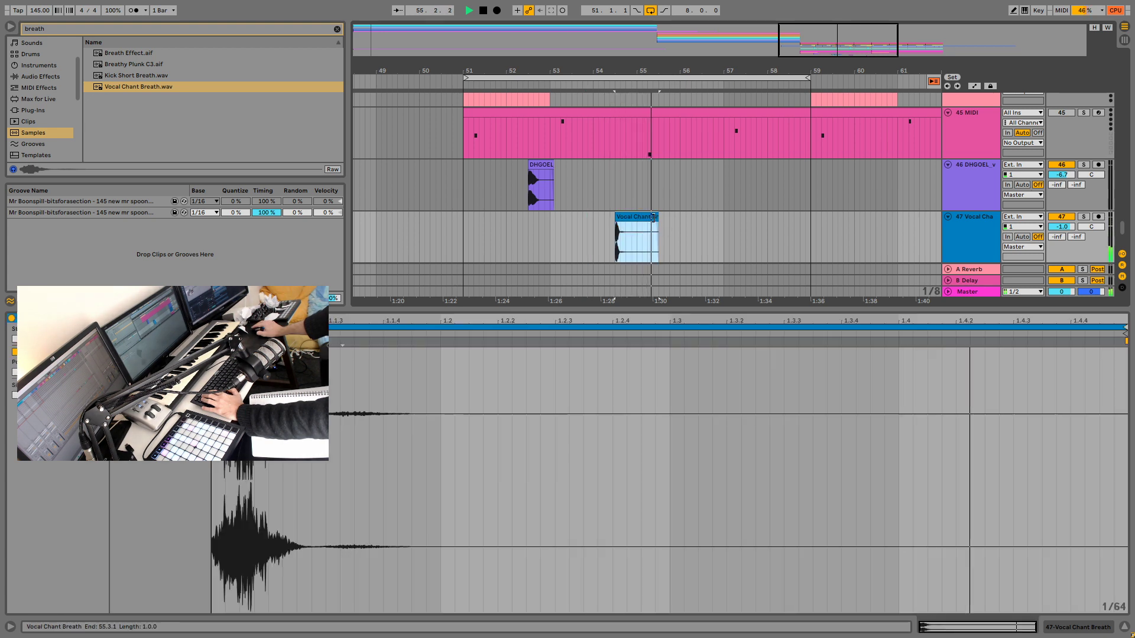
{"action": "key", "text": "space"}
{"action": "key", "text": "space"}
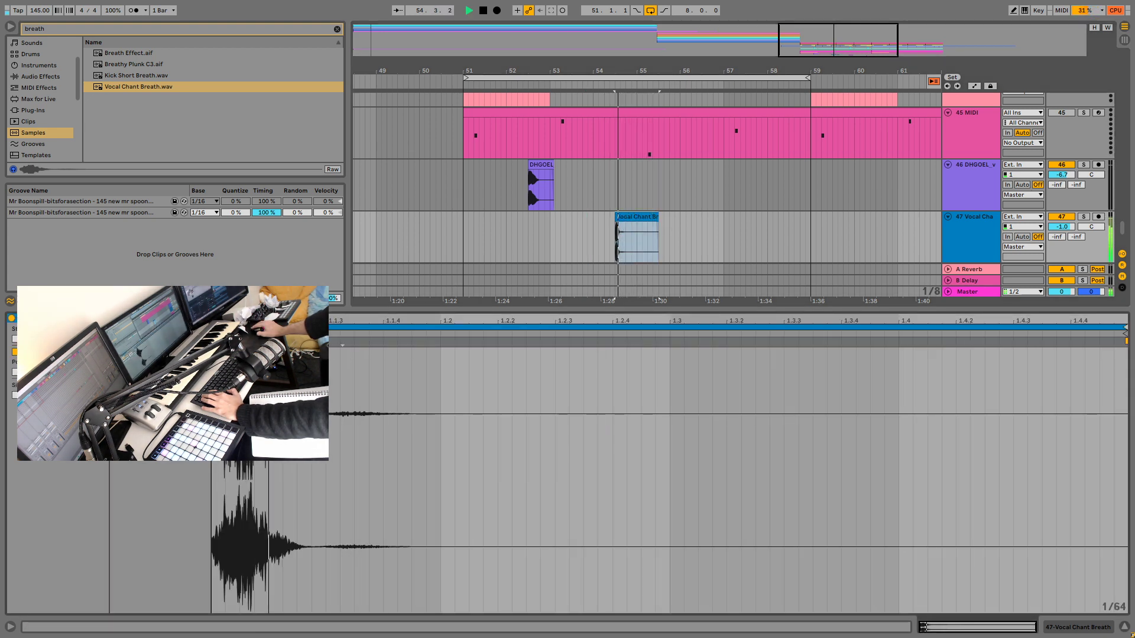
{"action": "key", "text": "space"}
Step: Try a fade-out right after the breath in the Vocal Chant Breath clip's volume envelope and play the clip back
{"action": "left_click", "coordinate": [185, 320]}
{"action": "key", "text": "space"}
{"action": "key", "text": "space"}
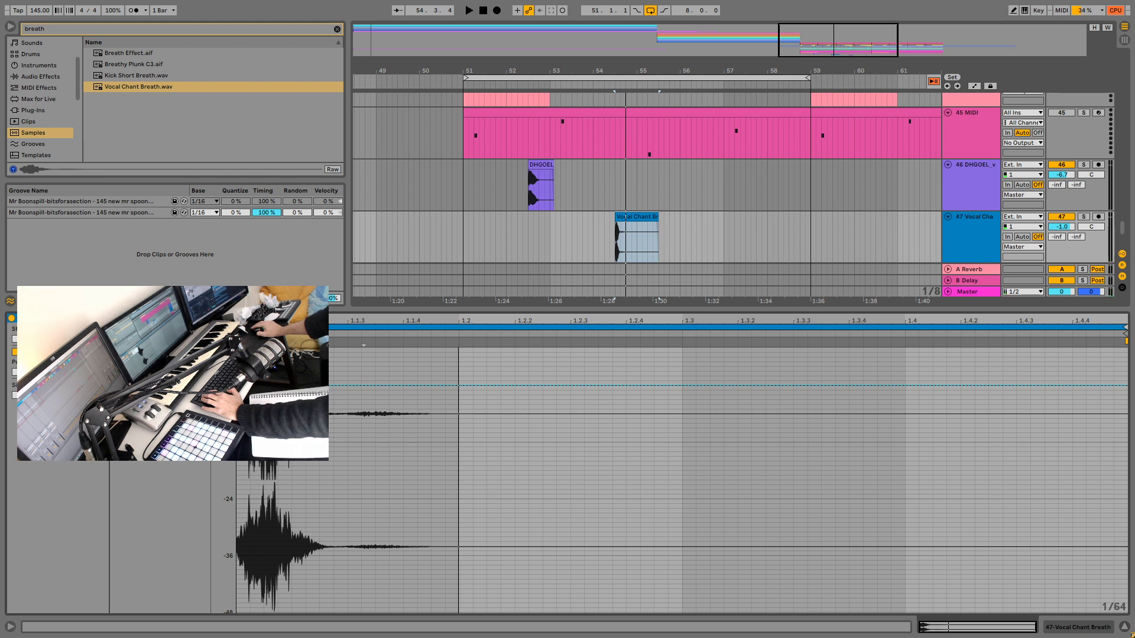
{"action": "key", "text": "ctrl+a"}
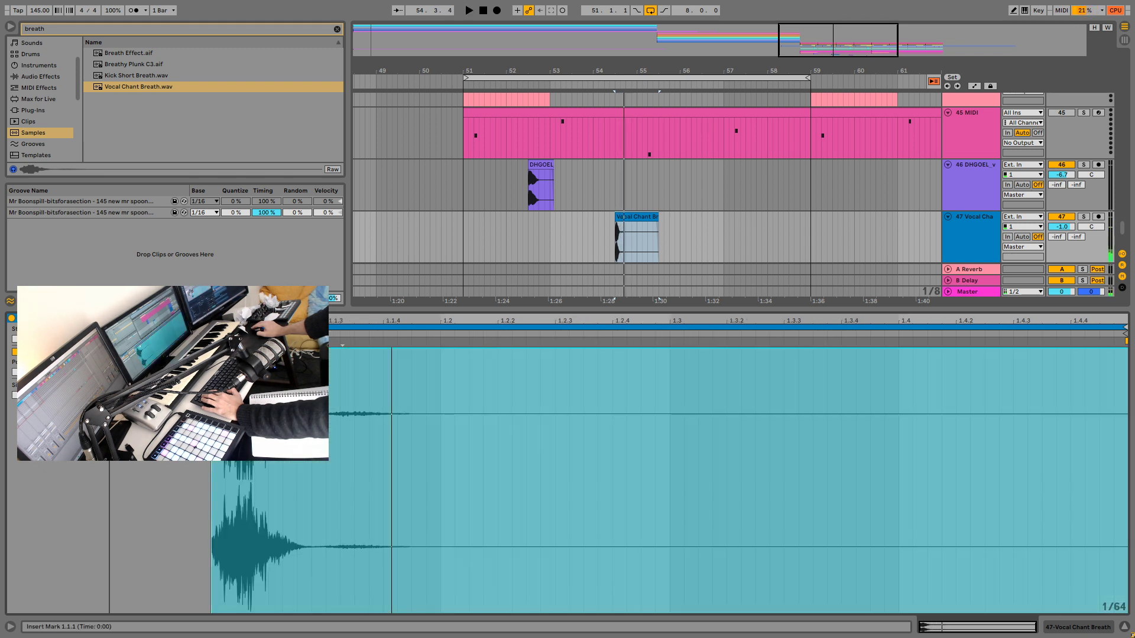
{"action": "left_click_drag", "start_coordinate": [322, 348], "coordinate": [326, 612]}
{"action": "key", "text": "space"}
{"action": "key", "text": "space"}
{"action": "key", "text": "space"}
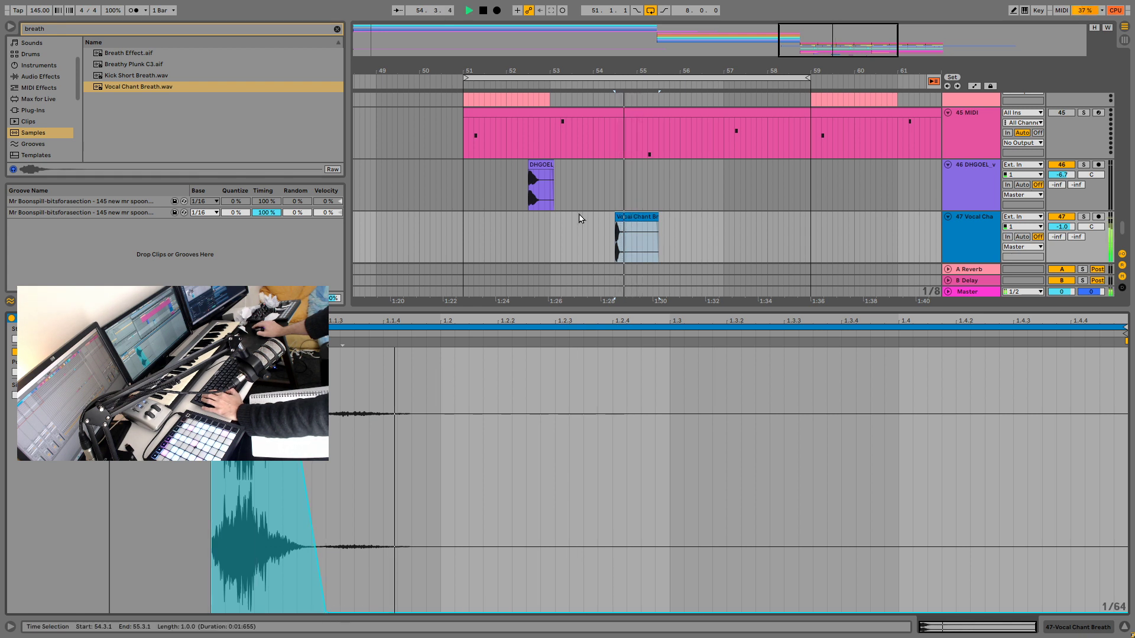
Step: Lower track 47's volume to -12.3 dB and play the section from just before bar 51
{"action": "left_click_drag", "start_coordinate": [1061, 227], "coordinate": [1062, 248]}
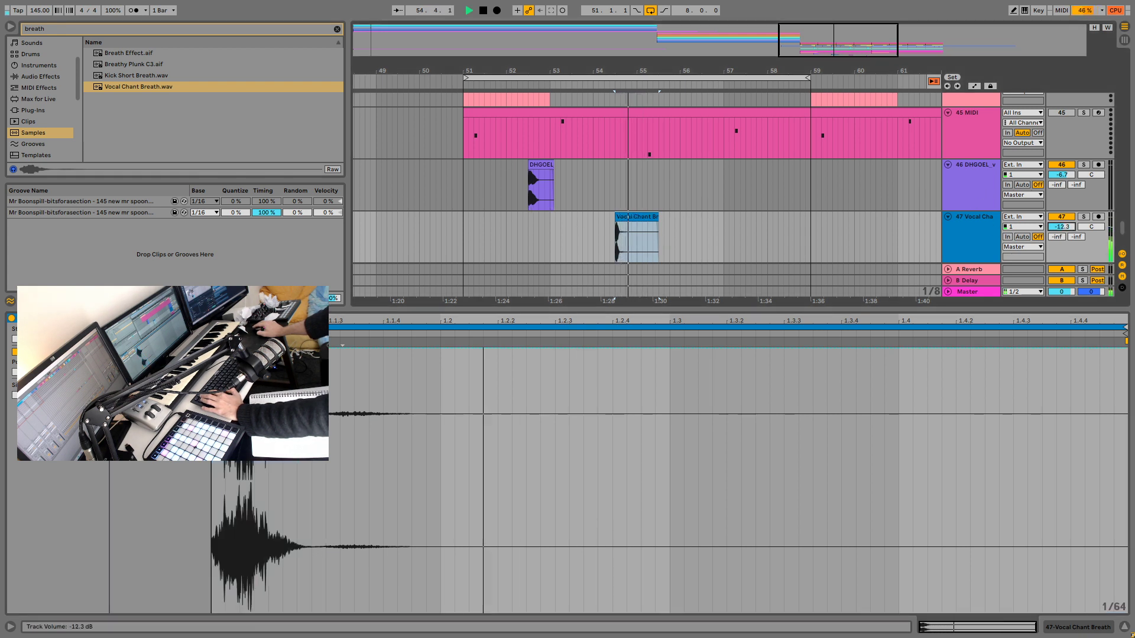
{"action": "left_click", "coordinate": [458, 207]}
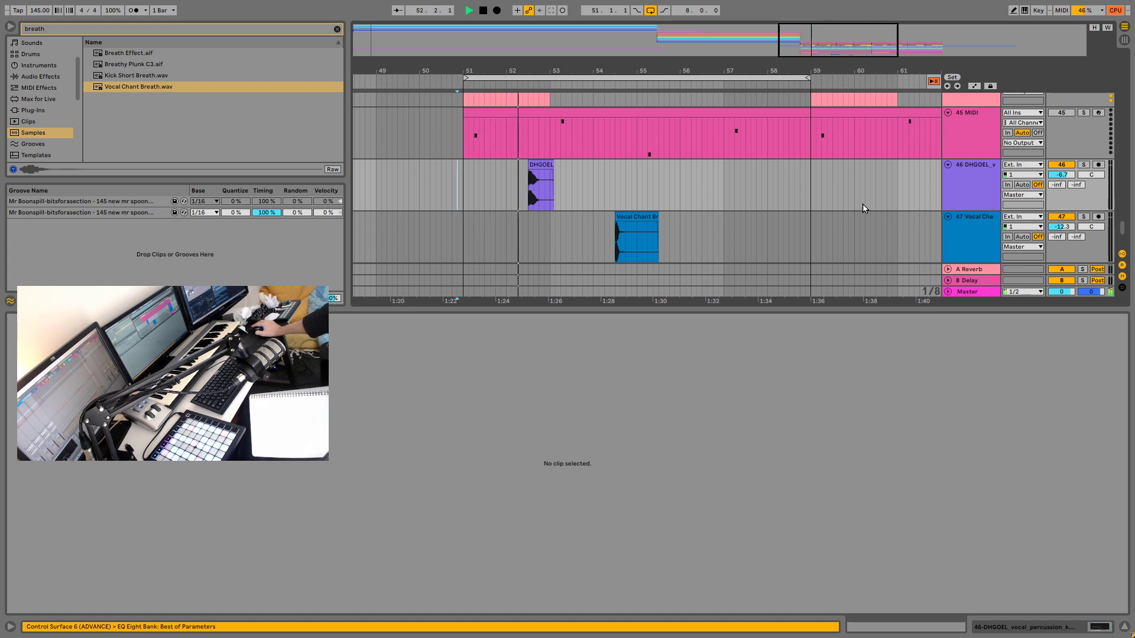
{"action": "left_click_drag", "start_coordinate": [638, 71], "coordinate": [638, 39]}
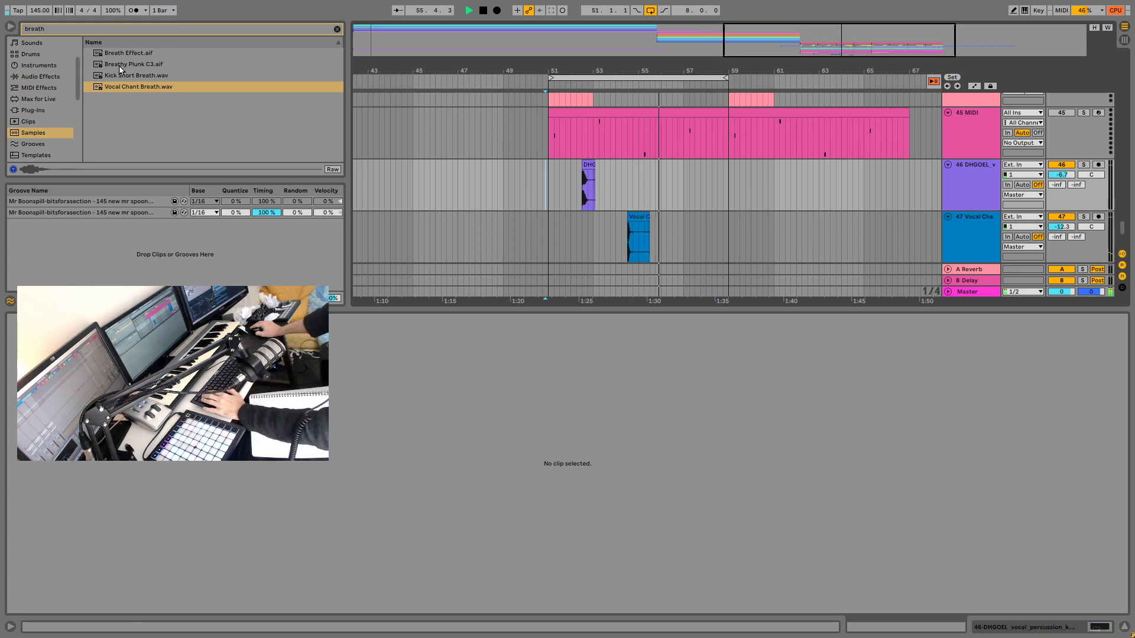
Step: Search the samples for "inhale" and audition Vocal Inhale.wav
{"action": "double_click", "coordinate": [80, 31]}
{"action": "type", "text": "in"}
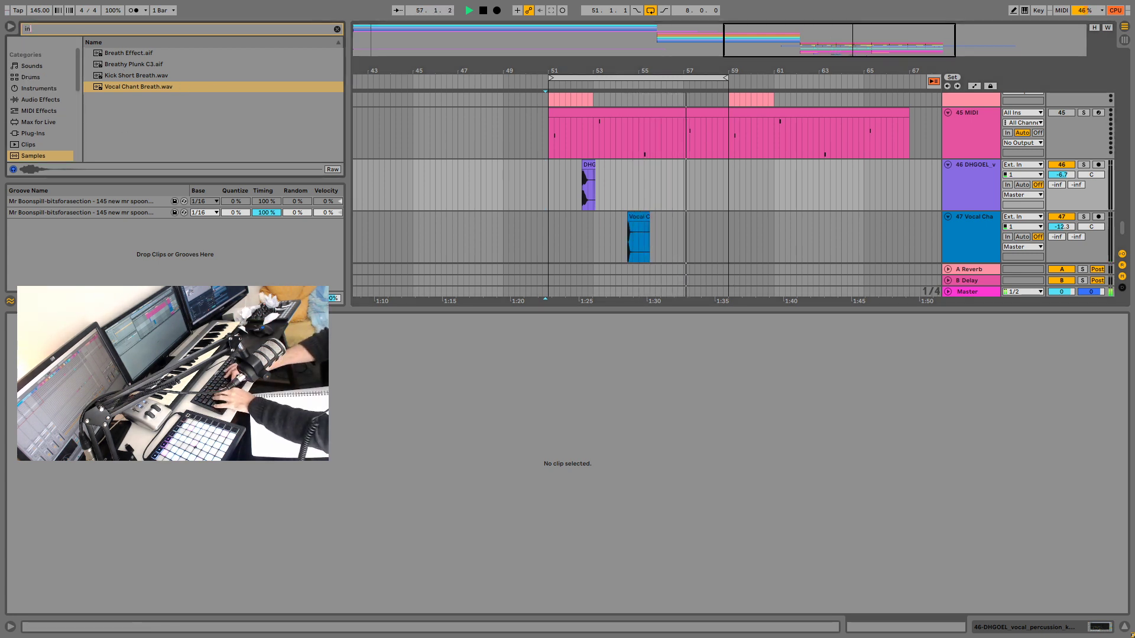
{"action": "type", "text": "hale"}
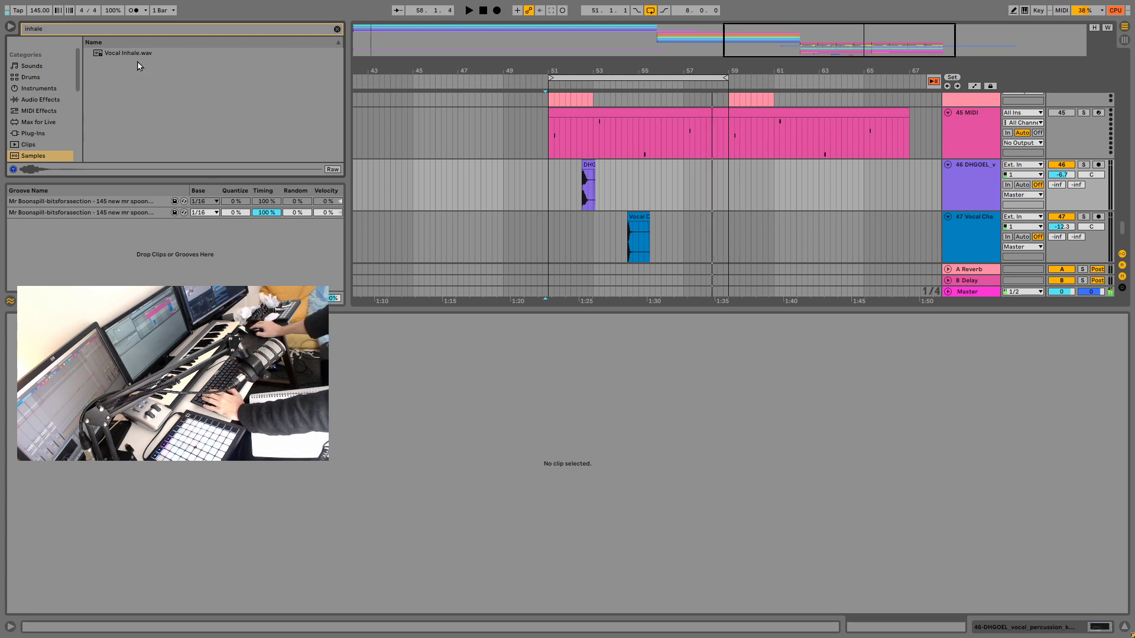
{"action": "left_click", "coordinate": [137, 54]}
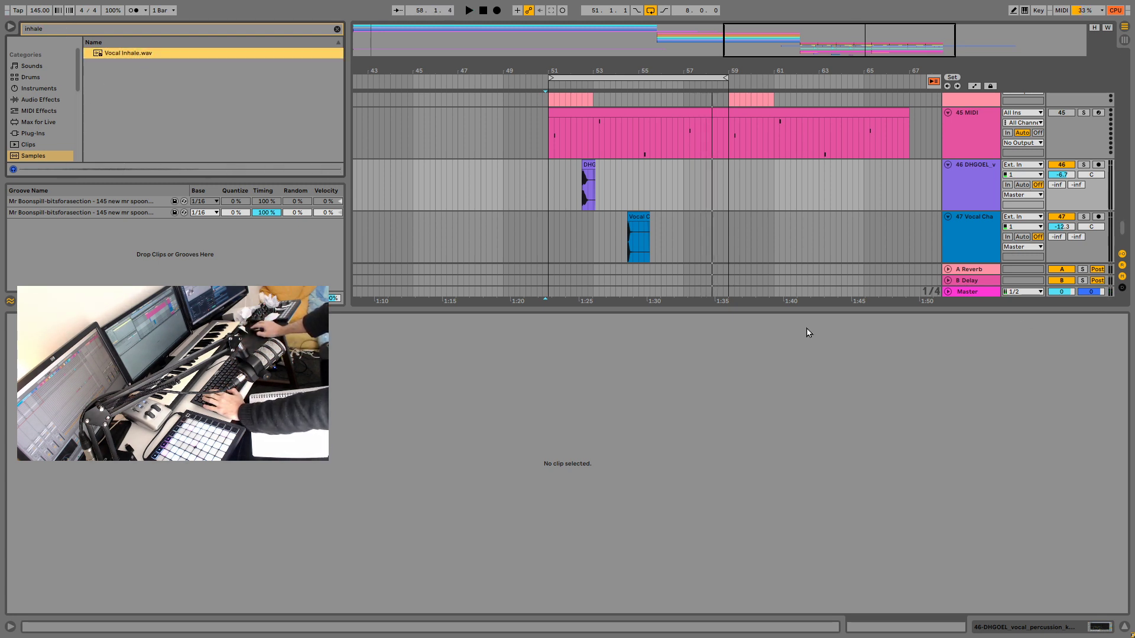
Step: Arm track 47 for recording, record a short test take from bar 50.4.3 and undo that take
{"action": "left_click", "coordinate": [991, 198]}
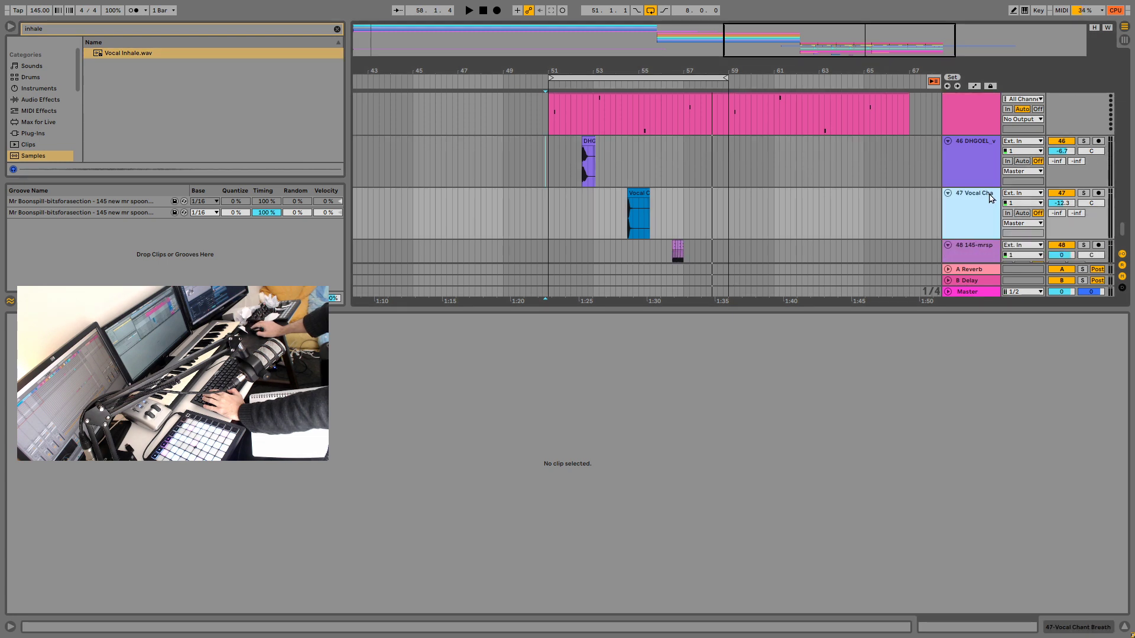
{"action": "left_click", "coordinate": [1099, 193]}
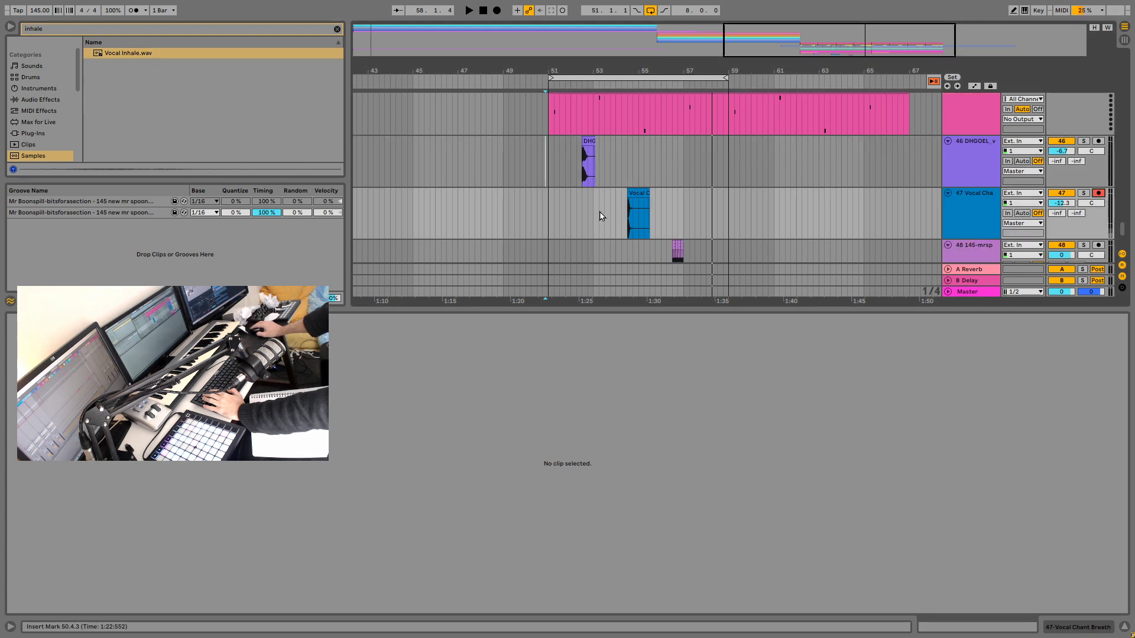
{"action": "left_click", "coordinate": [496, 11]}
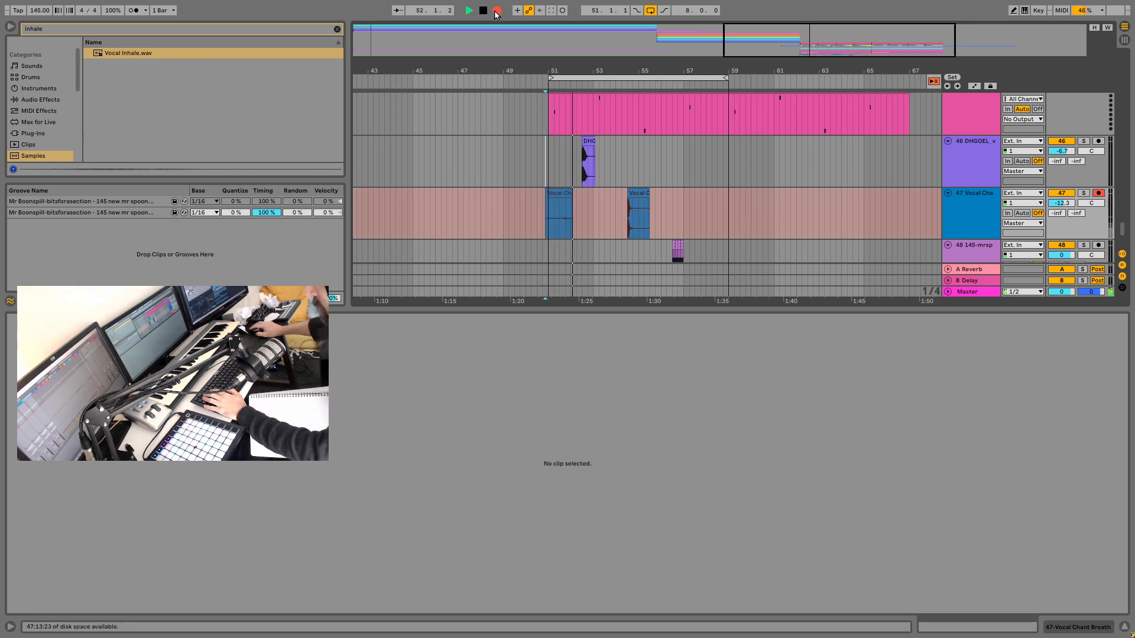
{"action": "key", "text": "space"}
{"action": "key", "text": "ctrl+z"}
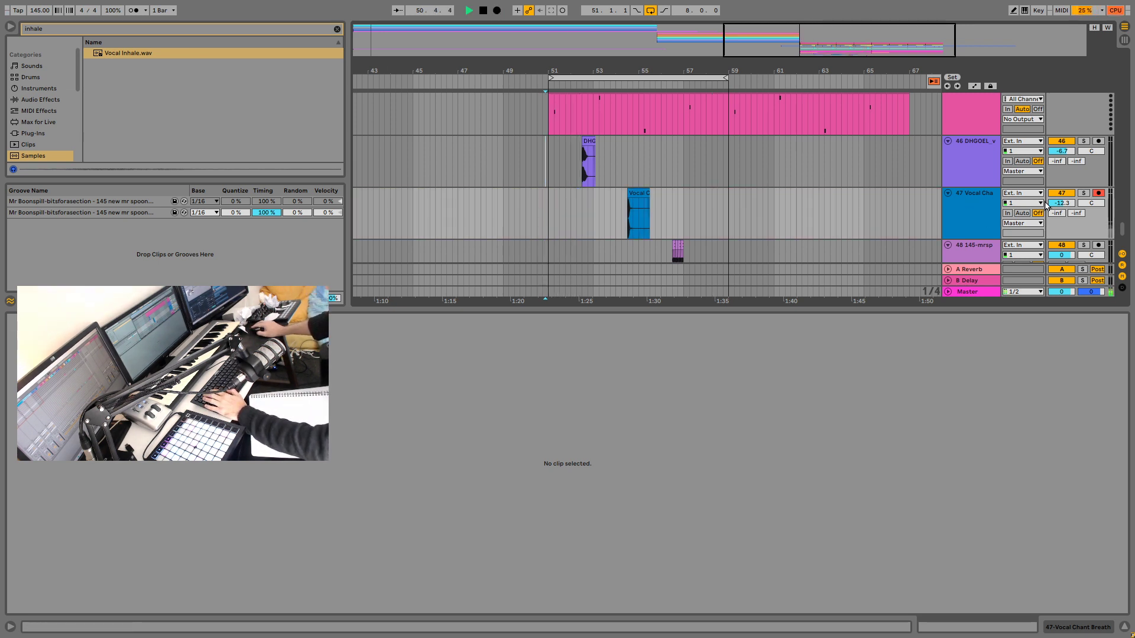
Step: Set track 47's volume to -2.9 dB and record a take of breath sounds across bars 51 to 58 on it
{"action": "left_click_drag", "start_coordinate": [1061, 202], "coordinate": [1061, 200]}
{"action": "key", "text": "space"}
{"action": "key", "text": "space"}
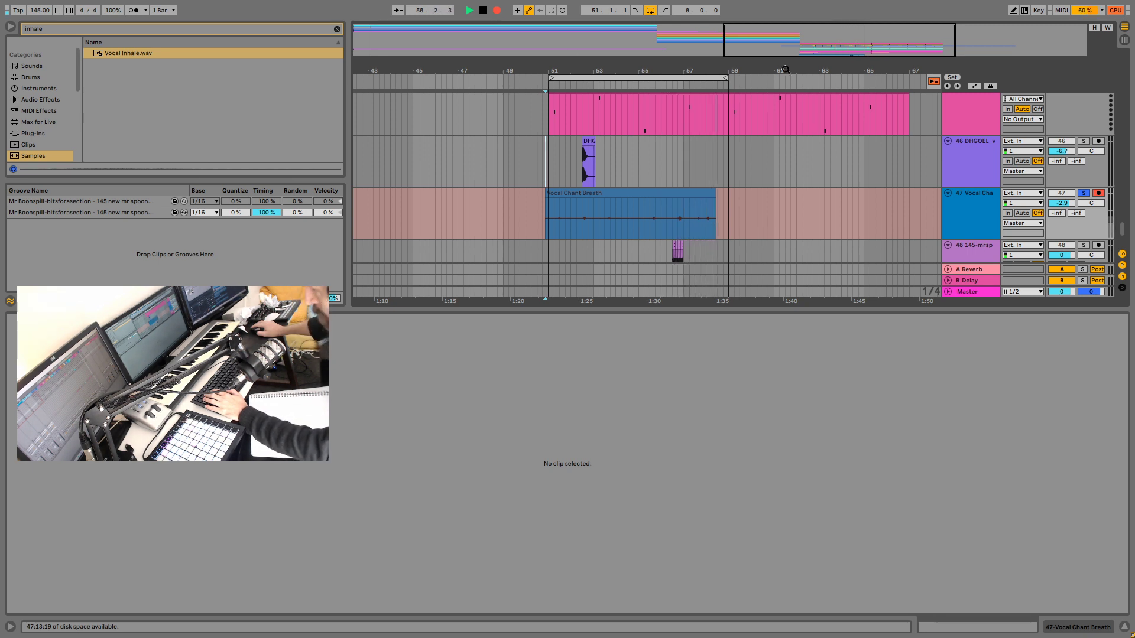
{"action": "key", "text": "space"}
{"action": "key", "text": "space"}
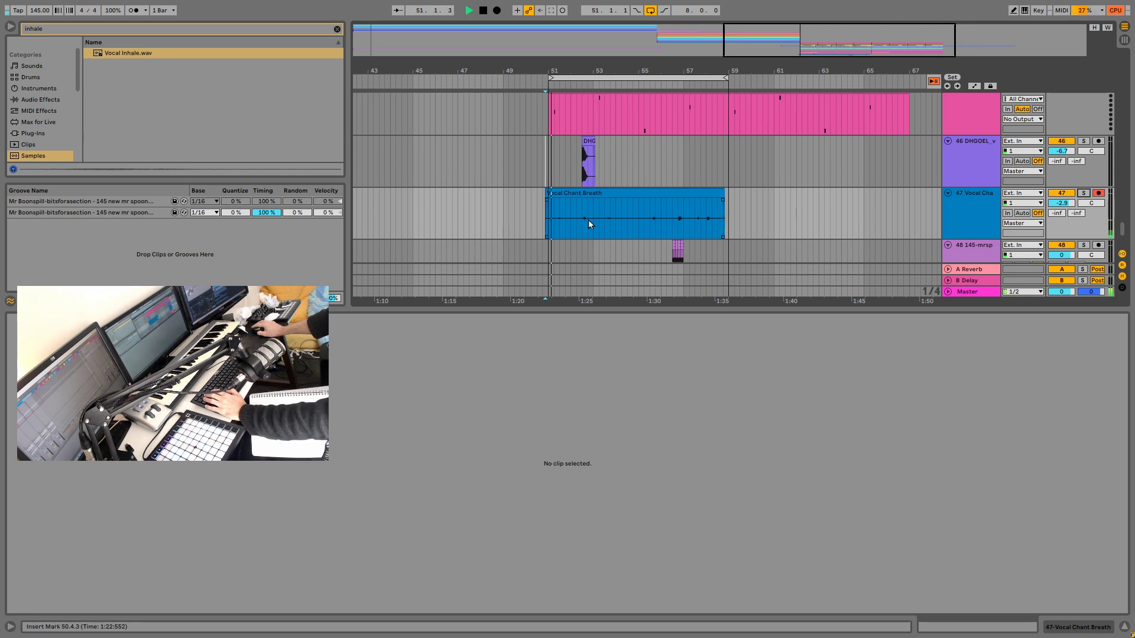
Step: Raise the gain of the recorded breath clip on track 47 and play it from its second breath at bar 52.3
{"action": "left_click", "coordinate": [619, 190]}
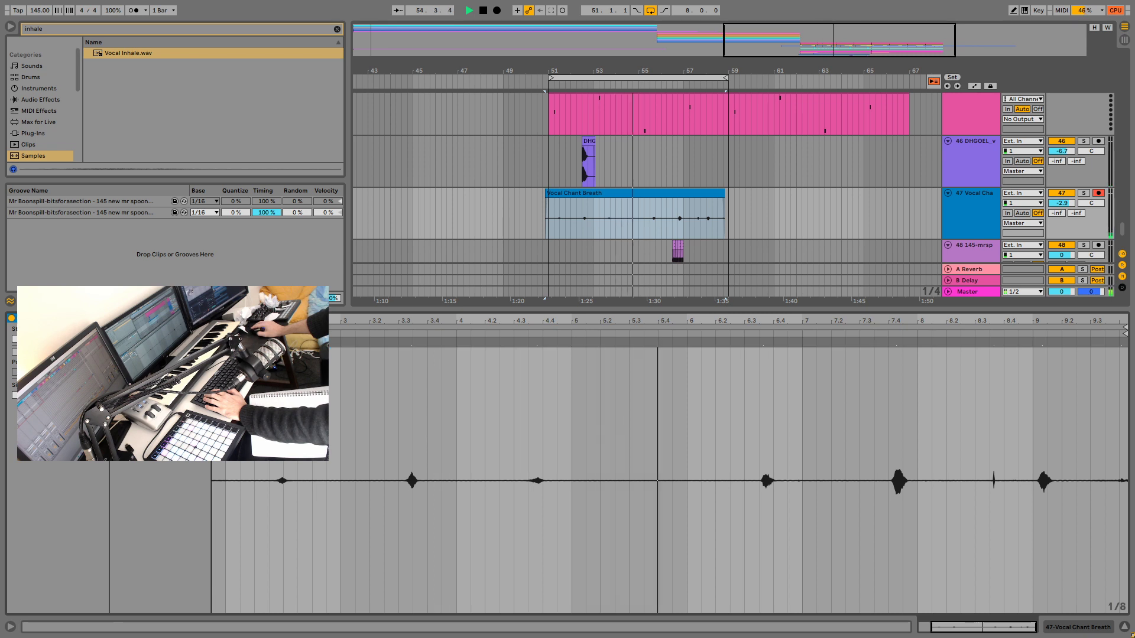
{"action": "left_click_drag", "start_coordinate": [149, 382], "coordinate": [149, 365]}
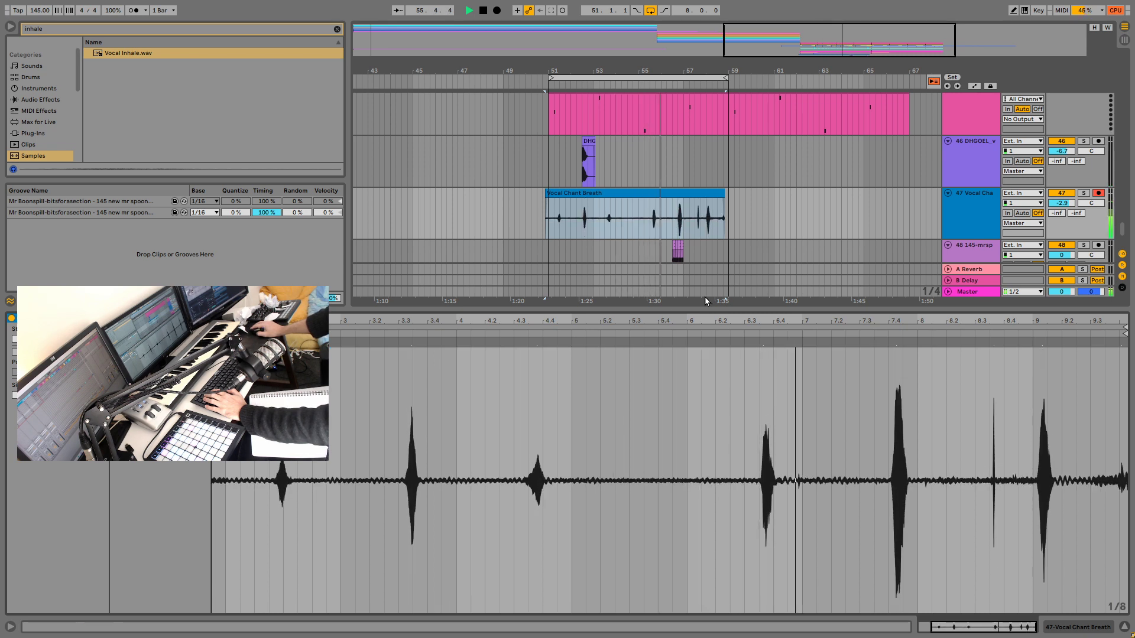
{"action": "left_click", "coordinate": [579, 223]}
{"action": "left_click", "coordinate": [582, 223]}
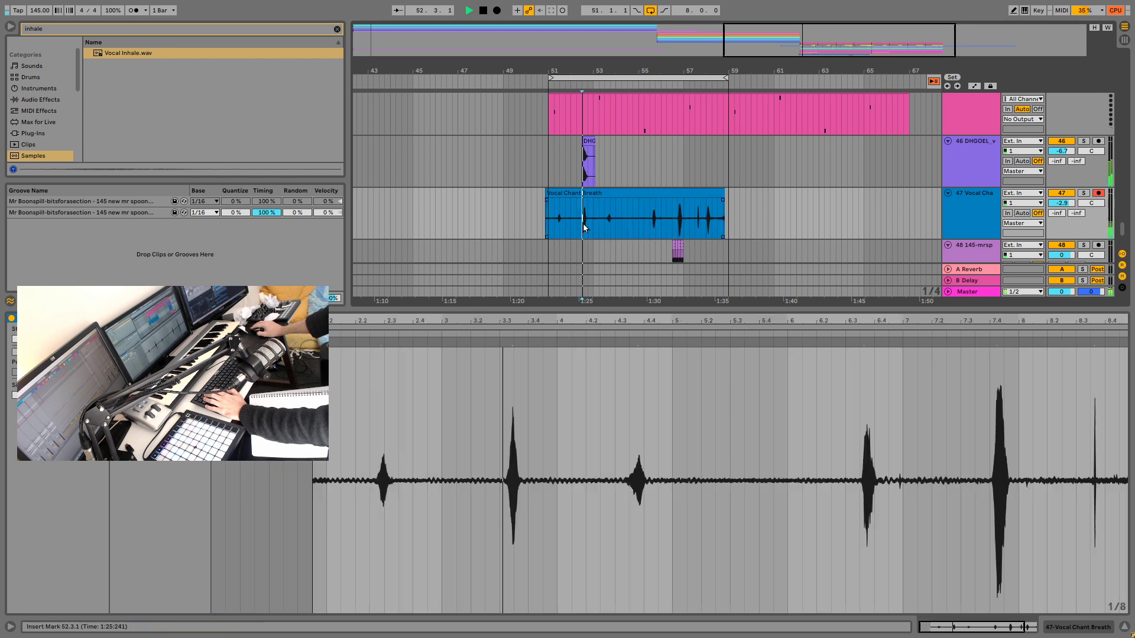
Step: Move the recorded breath clip about two bars later and trim its start to about bar 54.2, just before the second breath
{"action": "left_click_drag", "start_coordinate": [589, 221], "coordinate": [637, 230]}
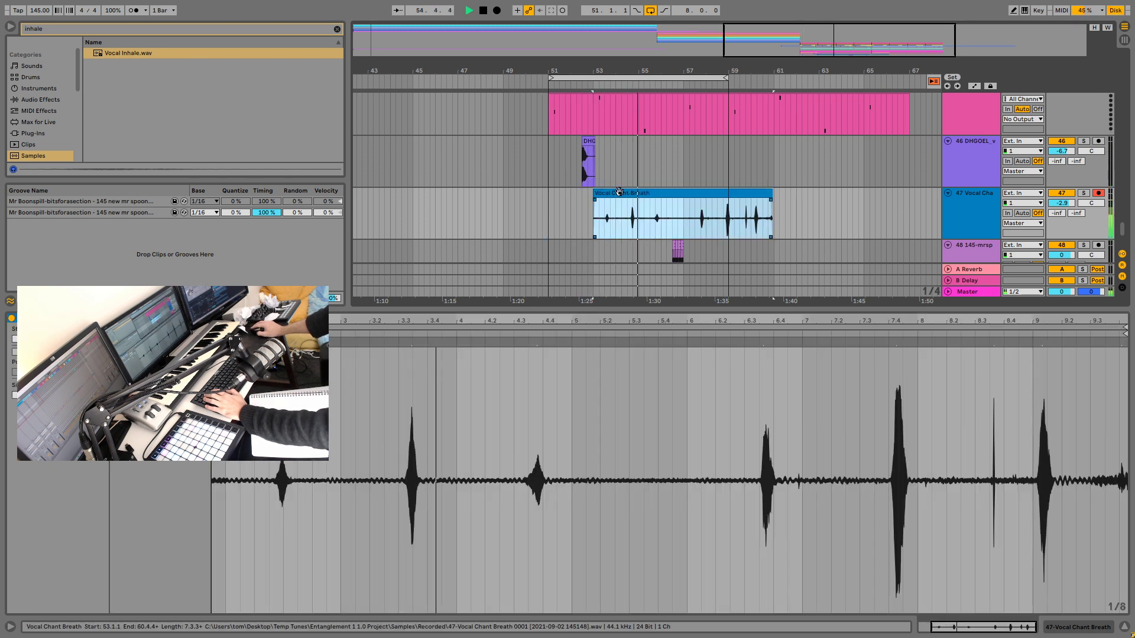
{"action": "left_click_drag", "start_coordinate": [593, 199], "coordinate": [648, 201]}
{"action": "key", "text": "space"}
{"action": "left_click", "coordinate": [614, 228]}
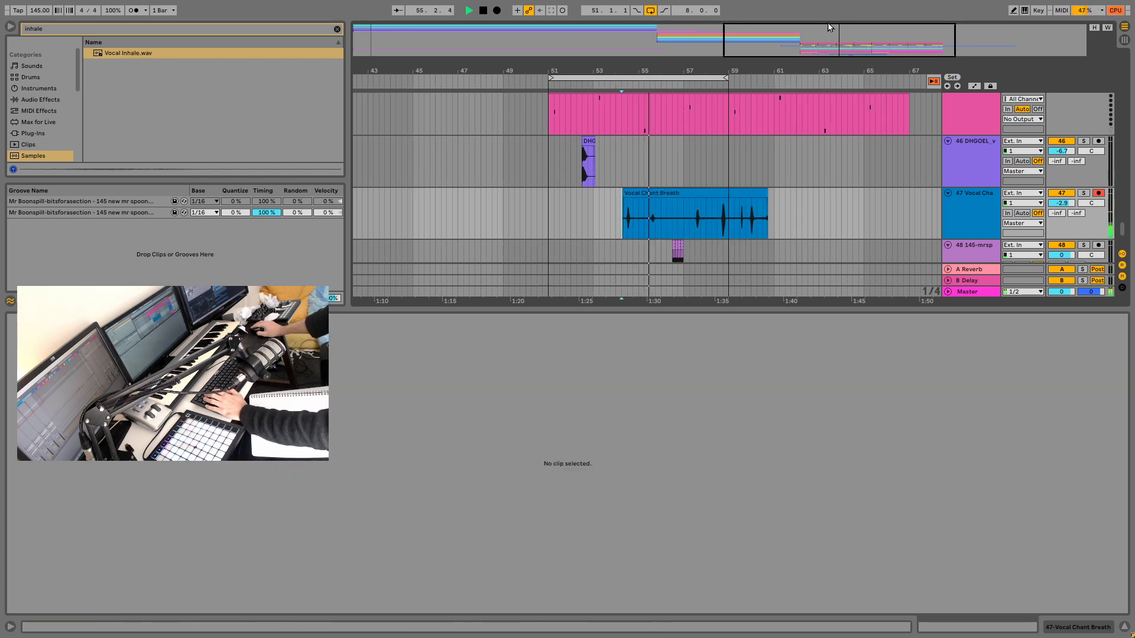
Step: Audition the individual breaths in the recorded clip around bars 60.1, 57.3 and 54.3, using track 47's solo to compare them
{"action": "left_click", "coordinate": [751, 223]}
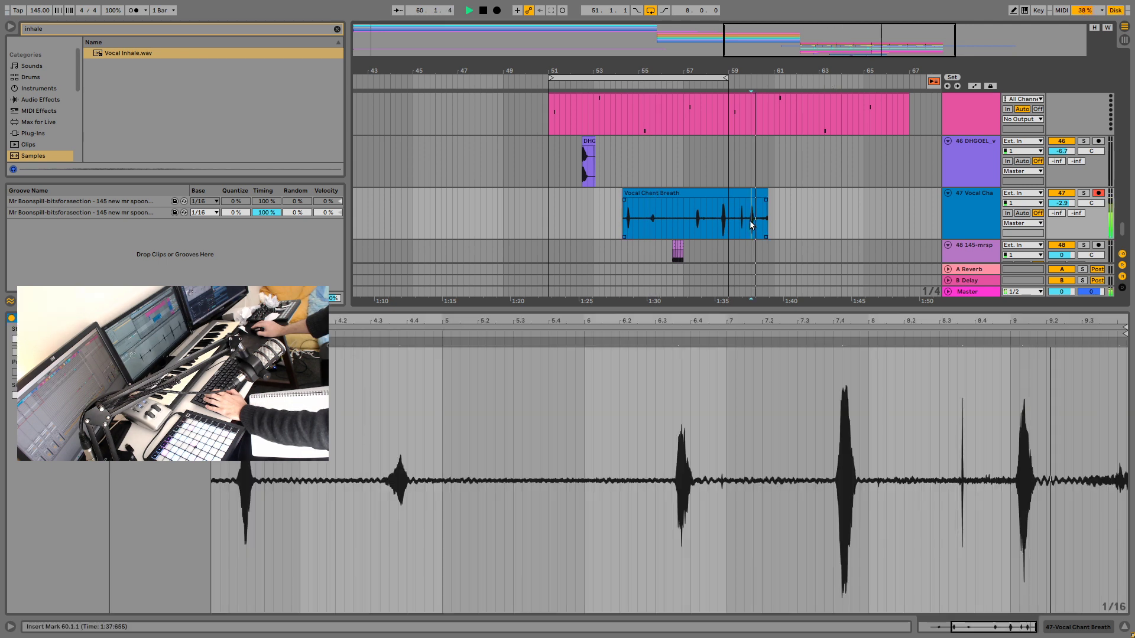
{"action": "left_click", "coordinate": [1083, 193]}
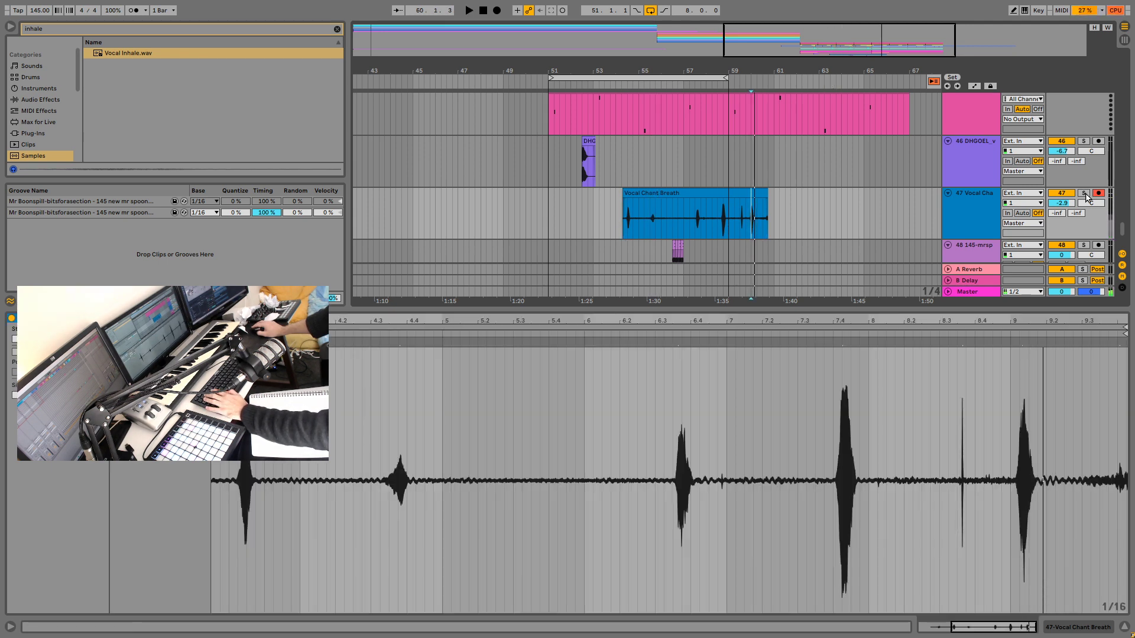
{"action": "key", "text": "space"}
{"action": "key", "text": "space"}
{"action": "key", "text": "space"}
{"action": "left_click", "coordinate": [680, 220]}
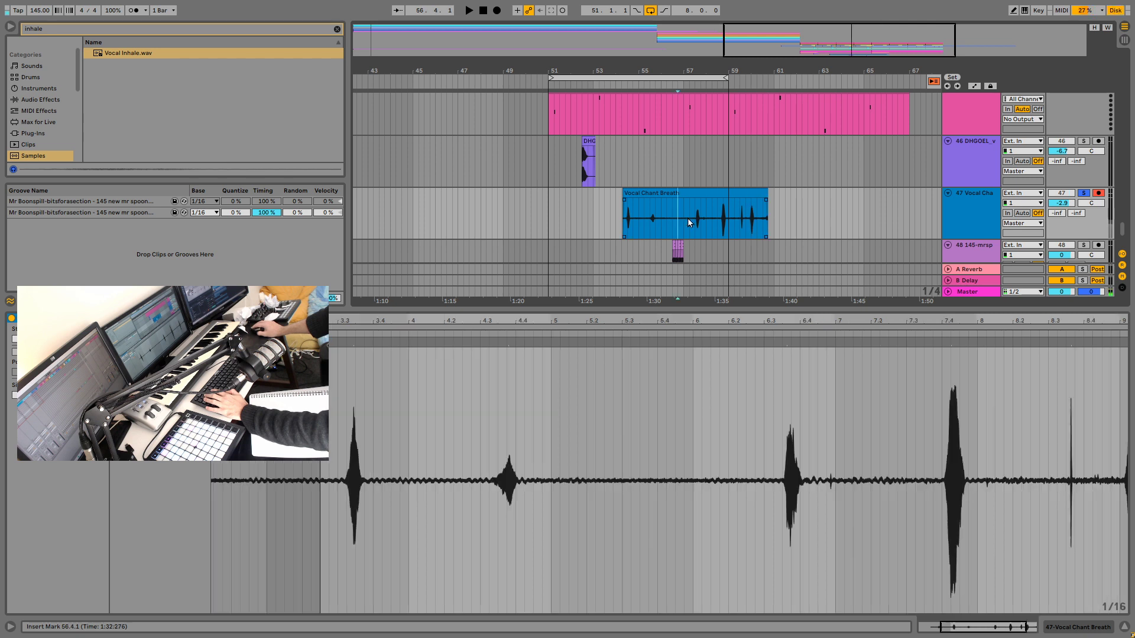
{"action": "left_click", "coordinate": [696, 224]}
{"action": "key", "text": "space"}
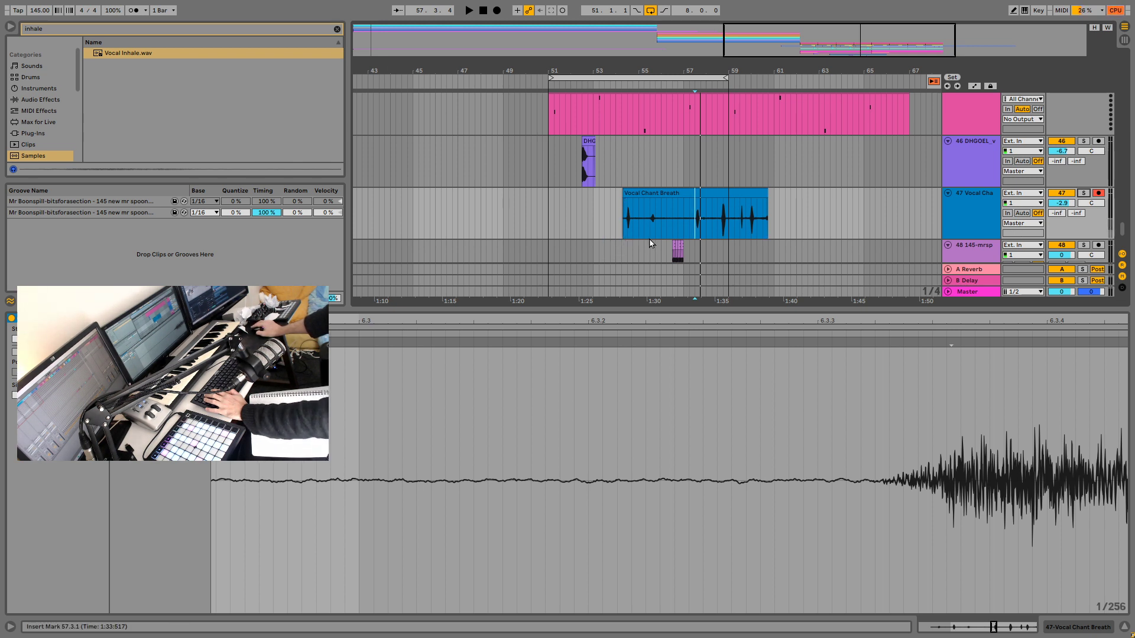
{"action": "left_click", "coordinate": [629, 225]}
{"action": "key", "text": "space"}
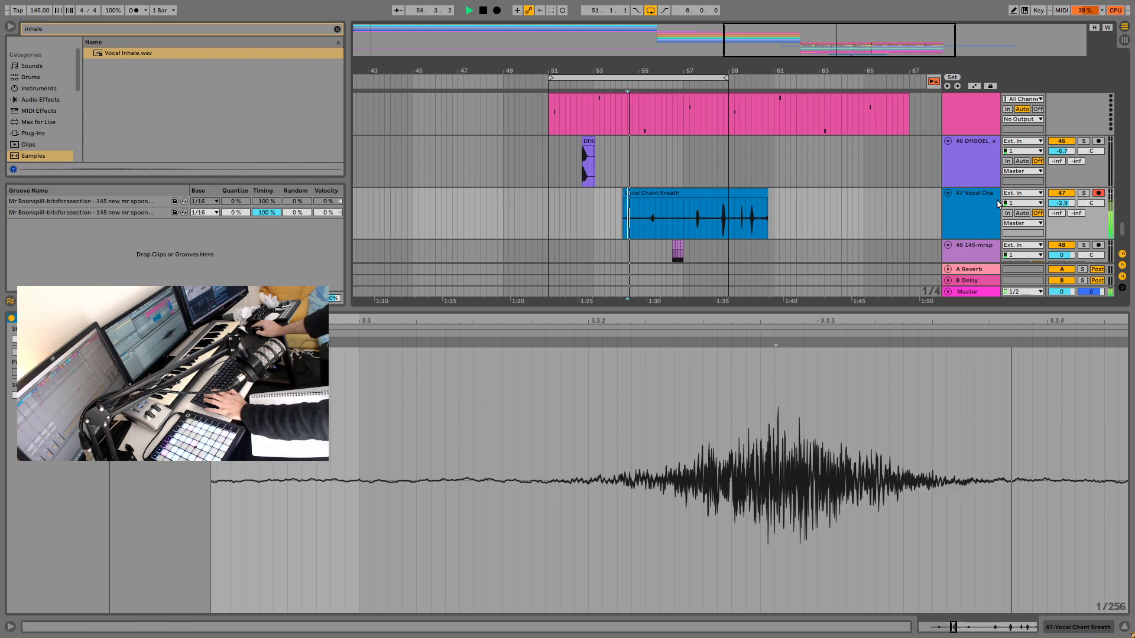
{"action": "key", "text": "space"}
Step: Play the section from bar 52.3 and delete the recorded clip's material from bar 55.1.1 onward, keeping only the first breath
{"action": "left_click", "coordinate": [582, 223]}
{"action": "key", "text": "space"}
{"action": "left_click_drag", "start_coordinate": [850, 45], "coordinate": [850, 70]}
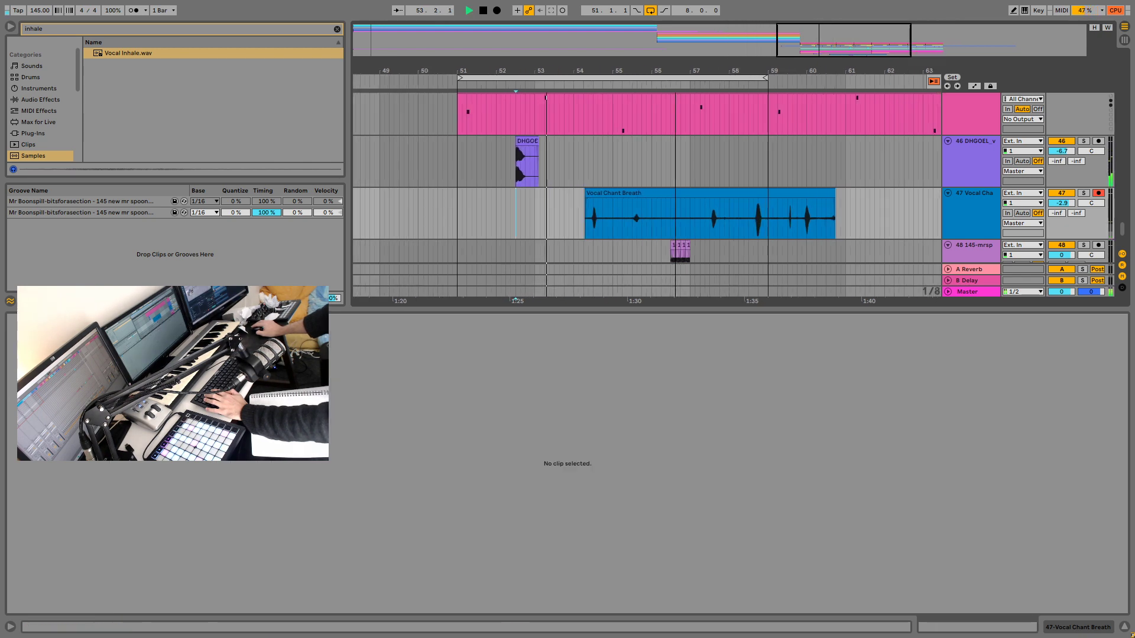
{"action": "key", "text": "plus"}
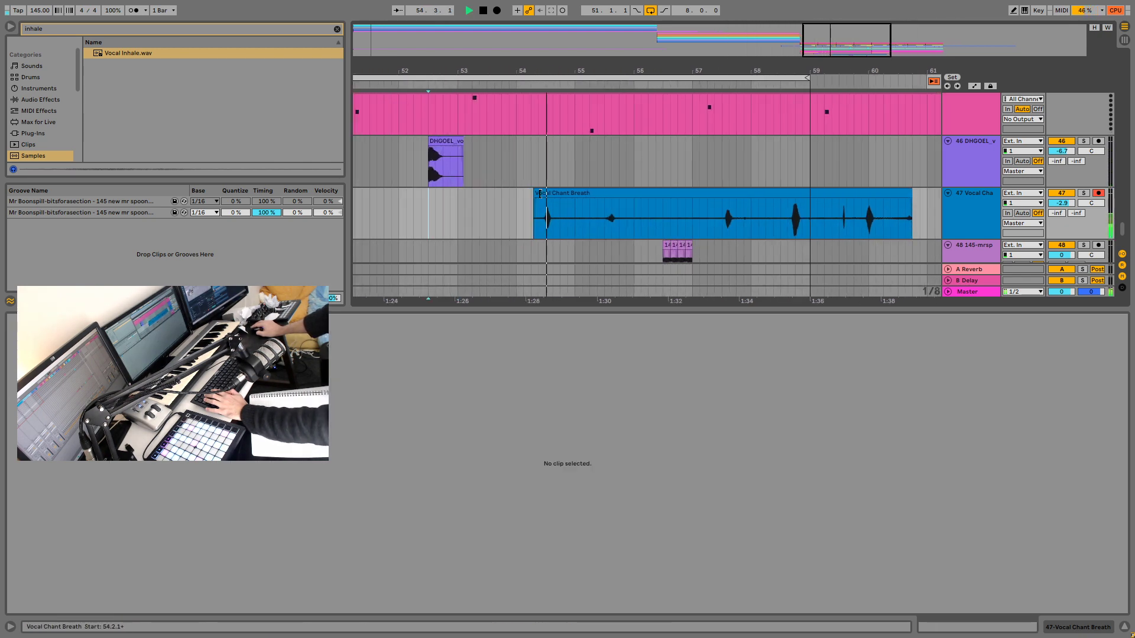
{"action": "left_click_drag", "start_coordinate": [577, 223], "coordinate": [915, 230]}
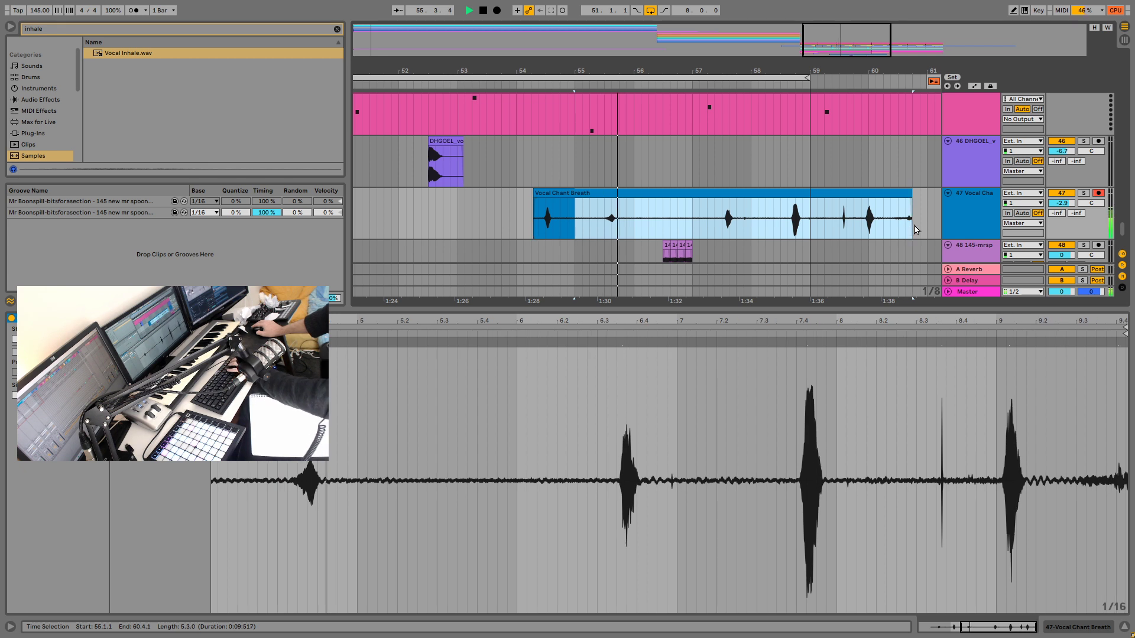
{"action": "key", "text": "Delete"}
Step: Insert a MIDI track below track 47 and load the Operator instrument onto it
{"action": "left_click", "coordinate": [974, 195]}
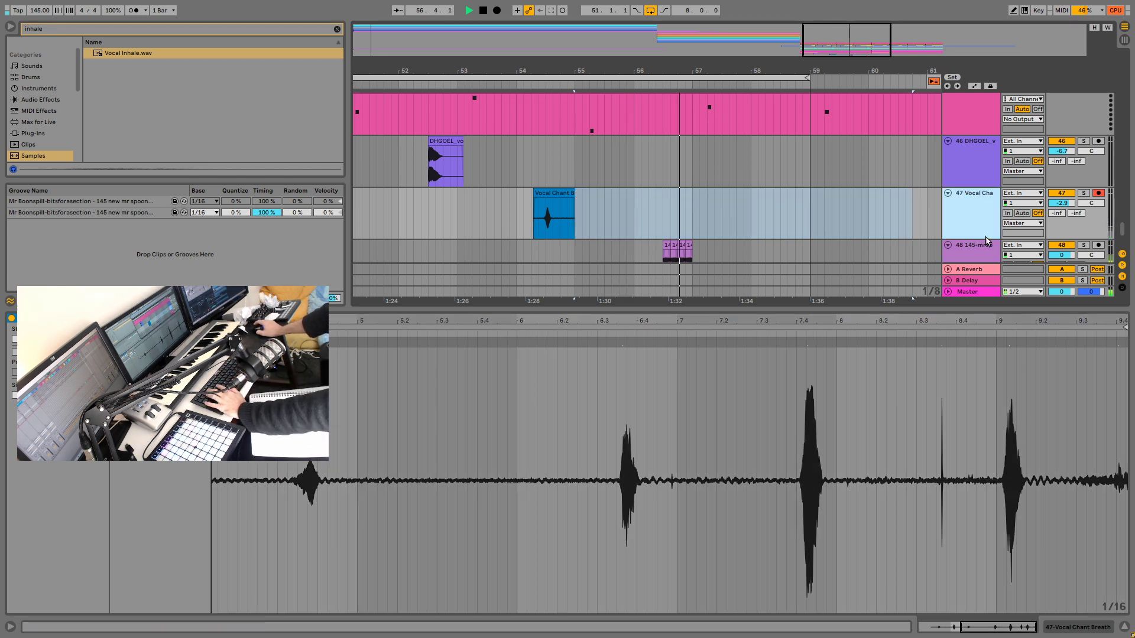
{"action": "key", "text": "ctrl+shift+t"}
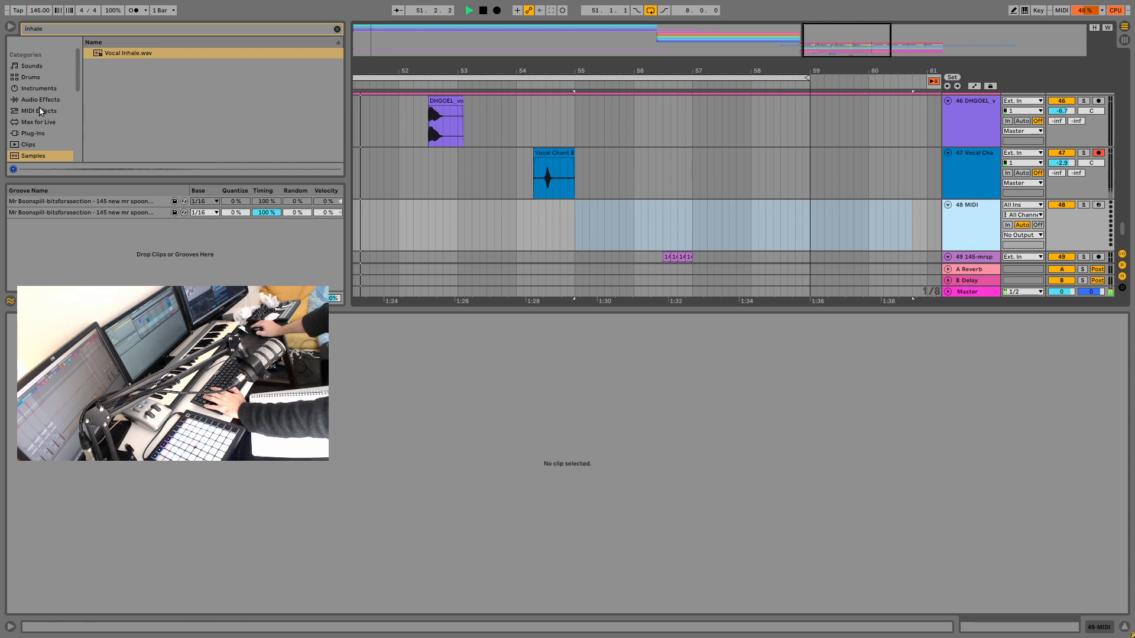
{"action": "key", "text": "space"}
{"action": "left_click", "coordinate": [39, 88]}
{"action": "left_click", "coordinate": [337, 29]}
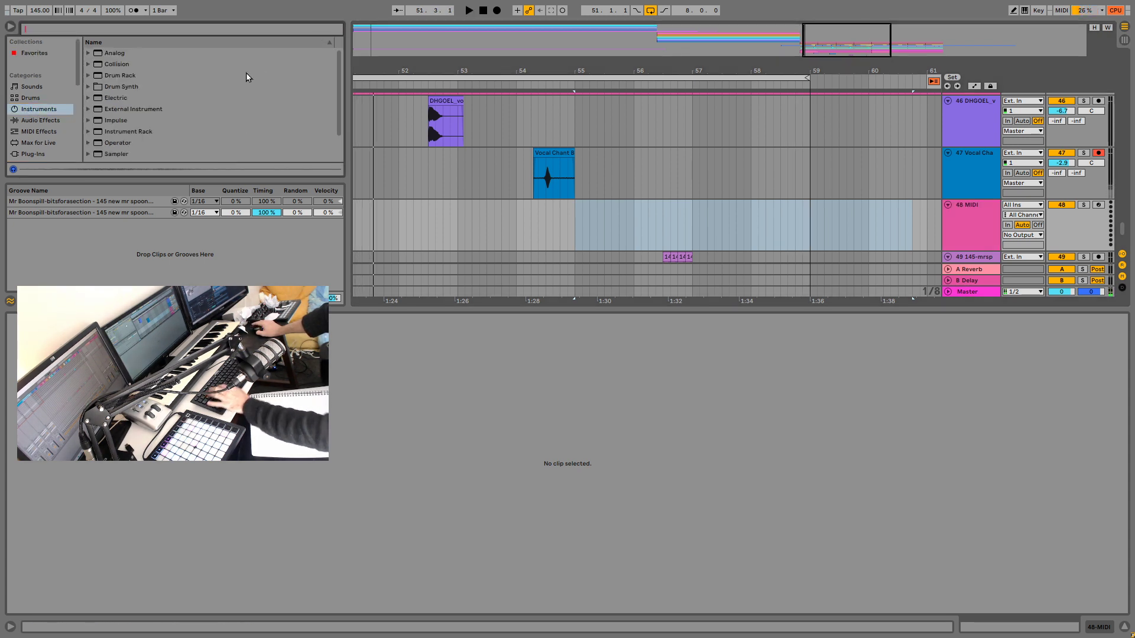
{"action": "left_click_drag", "start_coordinate": [170, 111], "coordinate": [606, 206]}
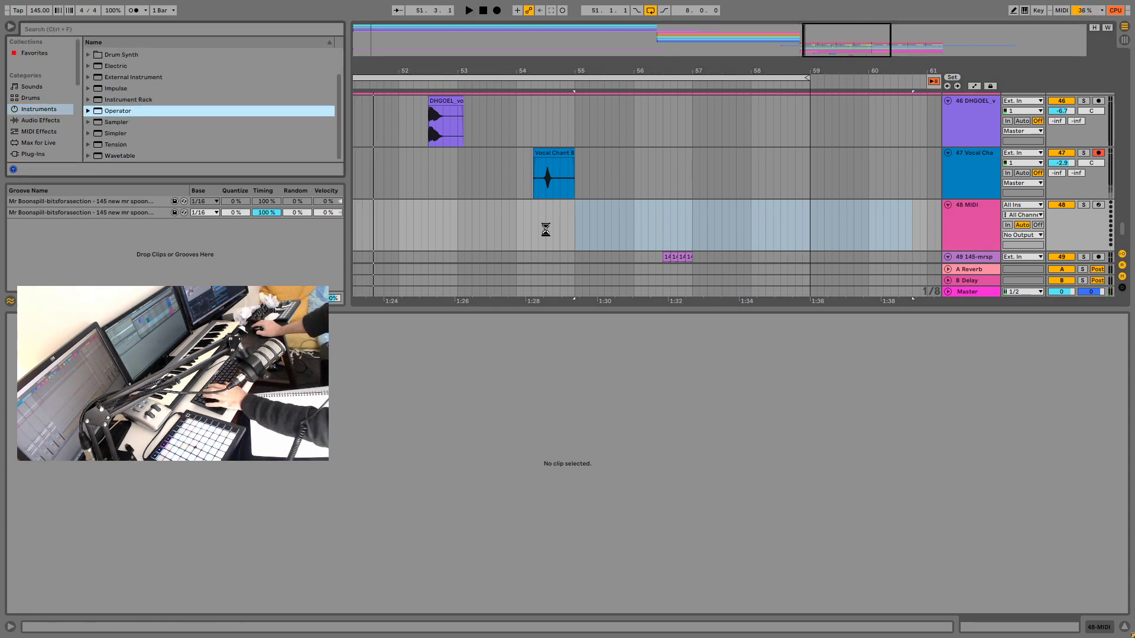
Step: Create a MIDI clip on the Operator track from bar 54.3.1 to 55.1.1 and start a playback check
{"action": "left_click", "coordinate": [546, 231]}
{"action": "left_click_drag", "start_coordinate": [548, 231], "coordinate": [576, 235]}
{"action": "key", "text": "ctrl+shift+m"}
{"action": "key", "text": "space"}
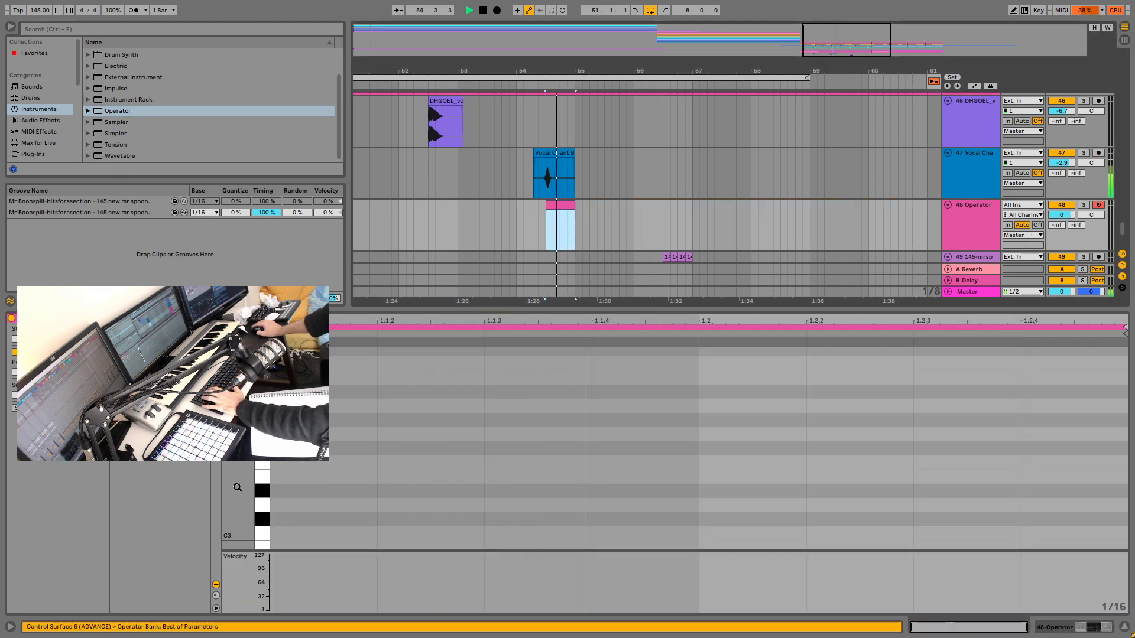
{"action": "key", "text": "space"}
Step: Draw a G8 note spanning the full length of the Operator clip
{"action": "left_click_drag", "start_coordinate": [239, 487], "coordinate": [238, 384]}
{"action": "scroll", "coordinate": [1028, 274], "scroll_direction": "up", "scroll_amount": 3}
{"action": "scroll", "coordinate": [1025, 203], "scroll_direction": "down", "scroll_amount": 3}
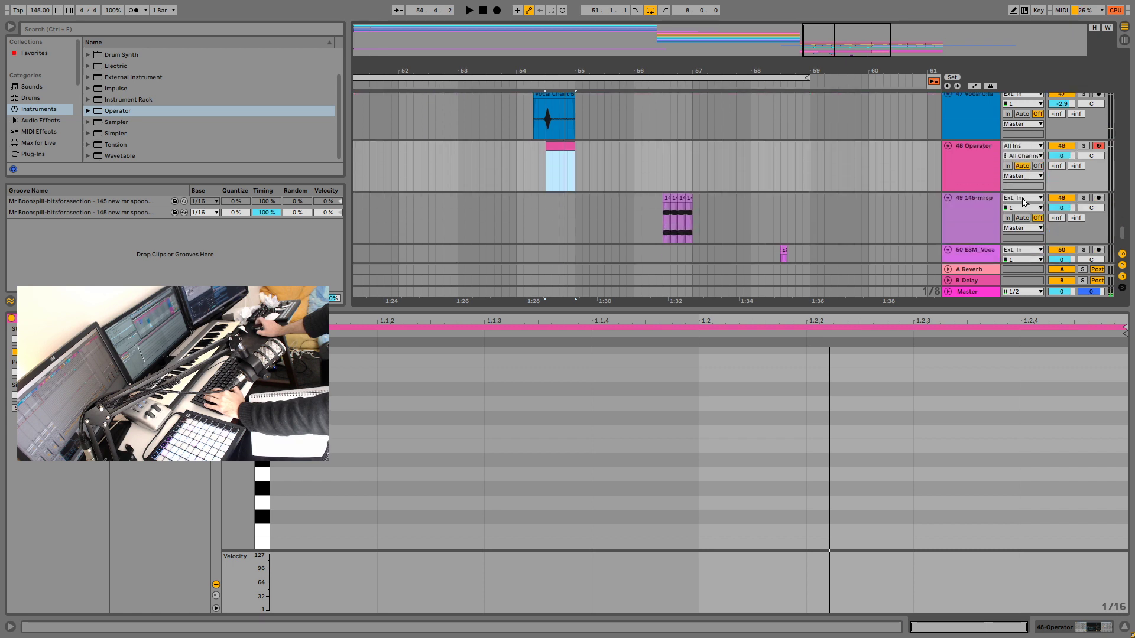
{"action": "left_click_drag", "start_coordinate": [1058, 156], "coordinate": [1058, 277]}
{"action": "key", "text": "space"}
{"action": "key", "text": "space"}
{"action": "left_click", "coordinate": [330, 435]}
{"action": "scroll", "coordinate": [330, 436], "scroll_direction": "down", "scroll_amount": 1}
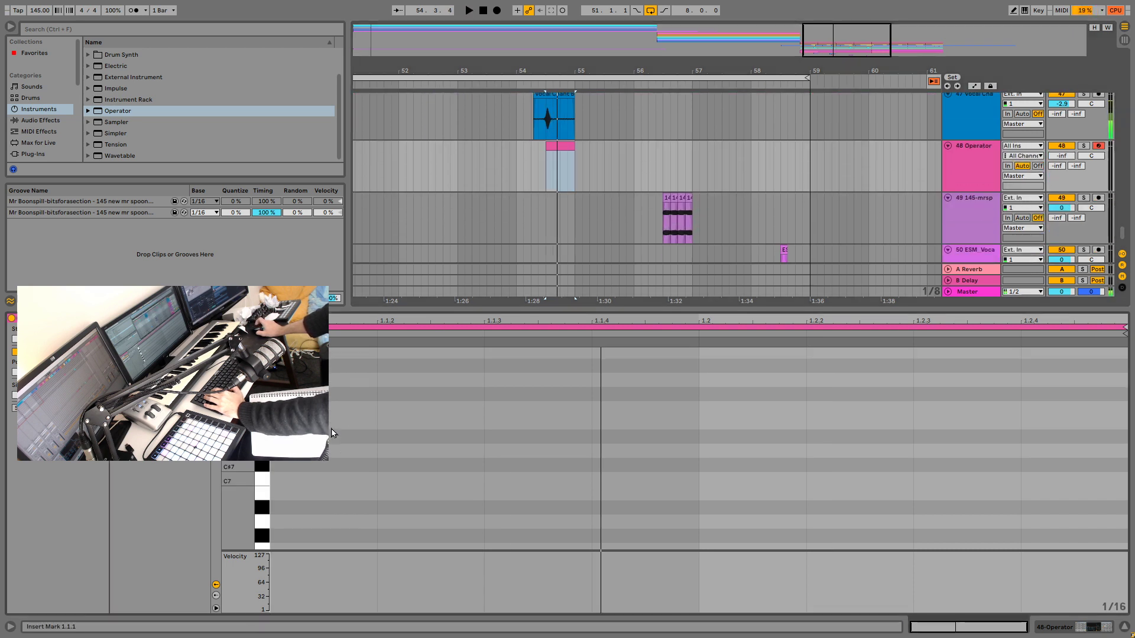
{"action": "scroll", "coordinate": [332, 440], "scroll_direction": "up", "scroll_amount": 1}
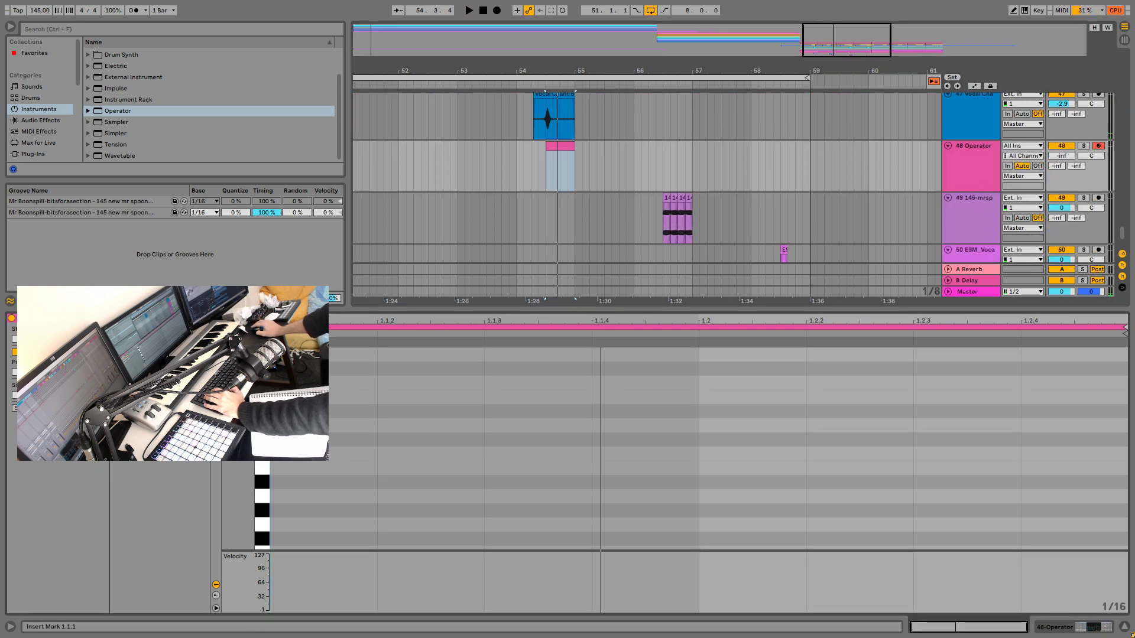
{"action": "double_click", "coordinate": [340, 355]}
{"action": "left_click_drag", "start_coordinate": [377, 356], "coordinate": [1126, 355]}
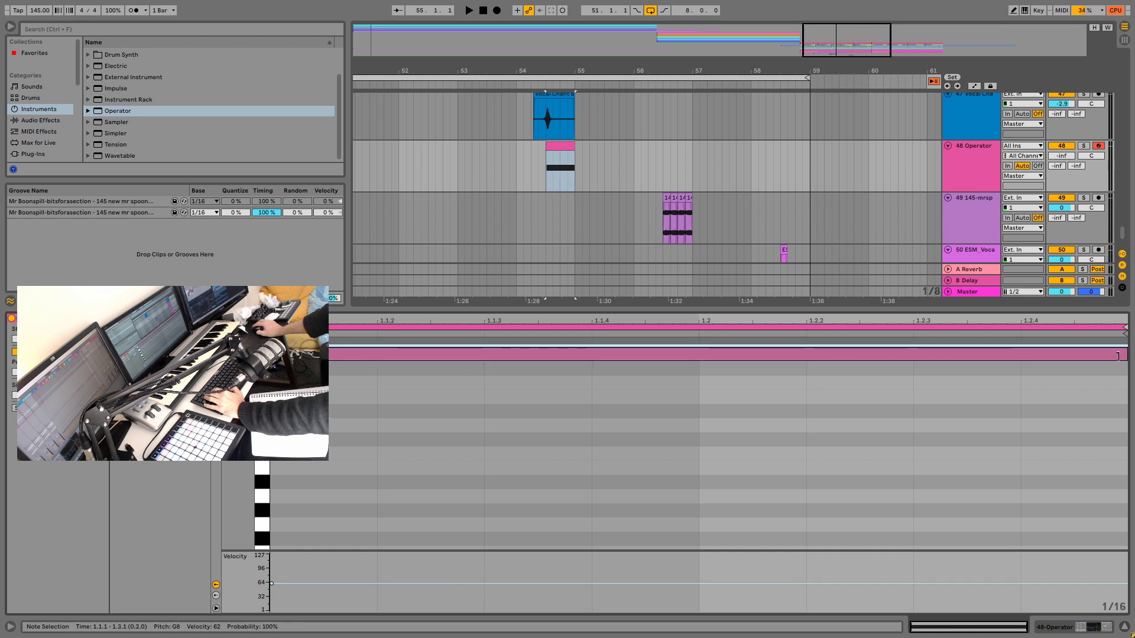
Step: Set track 48's volume to -5.0 dB and Operator's envelope to 53.2 s decay, -34 dB sustain and 1.13 ms release
{"action": "key", "text": "space"}
{"action": "mouse_move", "coordinate": [1062, 155]}
{"action": "left_mouse_down"}
{"action": "mouse_move", "coordinate": [1062, 136]}
{"action": "mouse_move", "coordinate": [1064, 160]}
{"action": "left_mouse_up"}
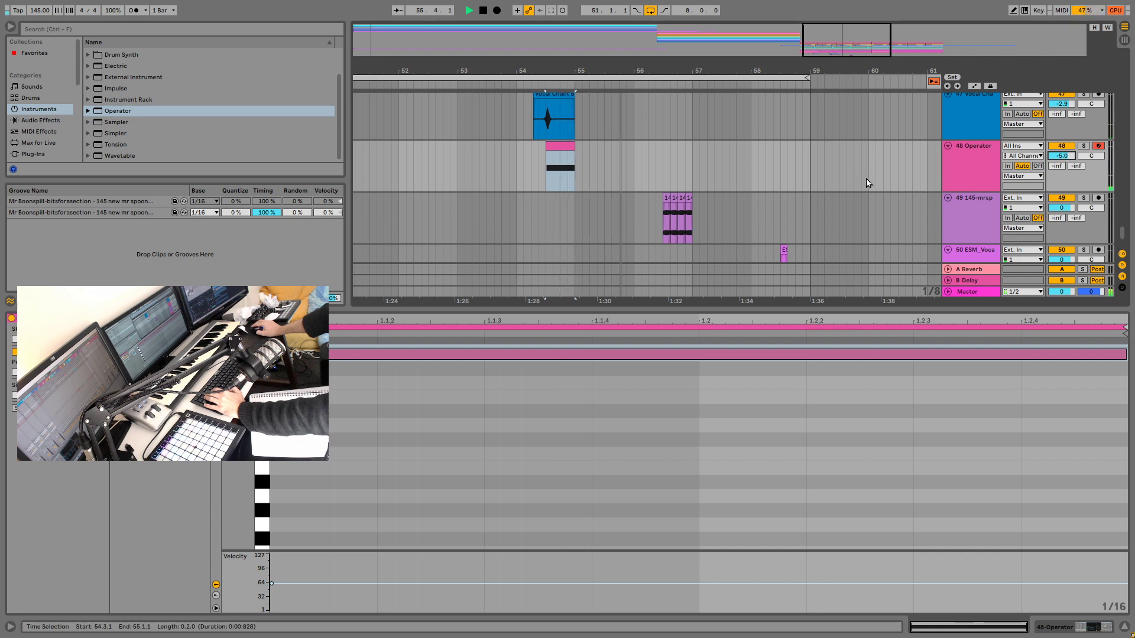
{"action": "left_click", "coordinate": [979, 157]}
{"action": "key", "text": "space"}
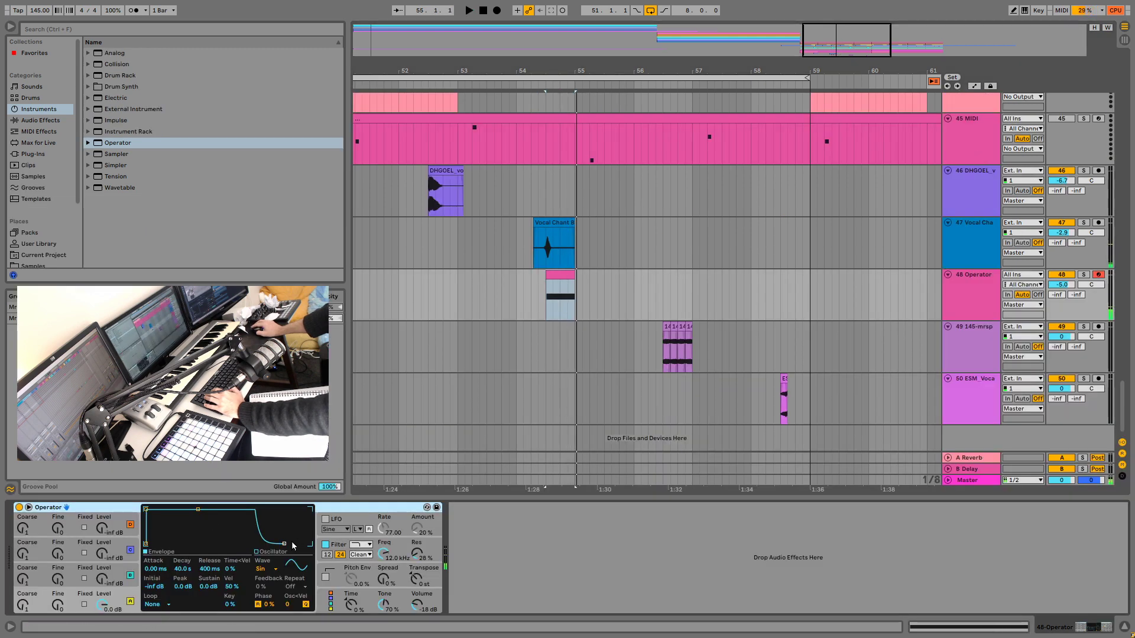
{"action": "left_click_drag", "start_coordinate": [292, 543], "coordinate": [263, 543]}
{"action": "key", "text": "space"}
{"action": "key", "text": "space"}
{"action": "left_click_drag", "start_coordinate": [209, 509], "coordinate": [200, 541]}
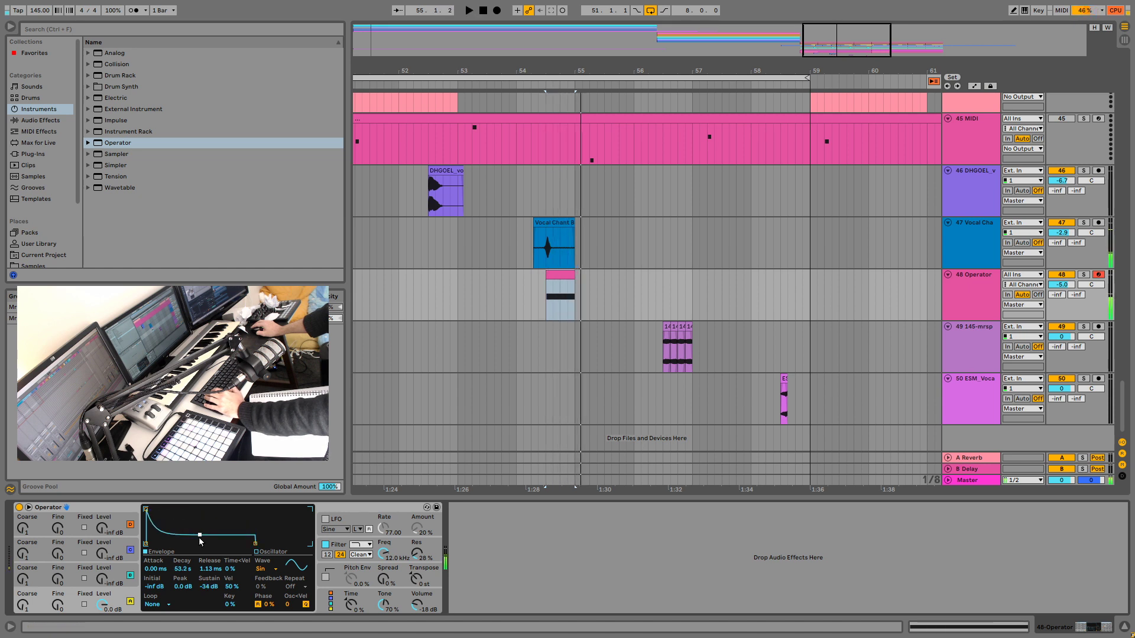
Step: Try Operator's oscillator A at a fixed frequency of 100 Hz and compare it with the note-following pitch
{"action": "left_click", "coordinate": [84, 605]}
{"action": "key", "text": "space"}
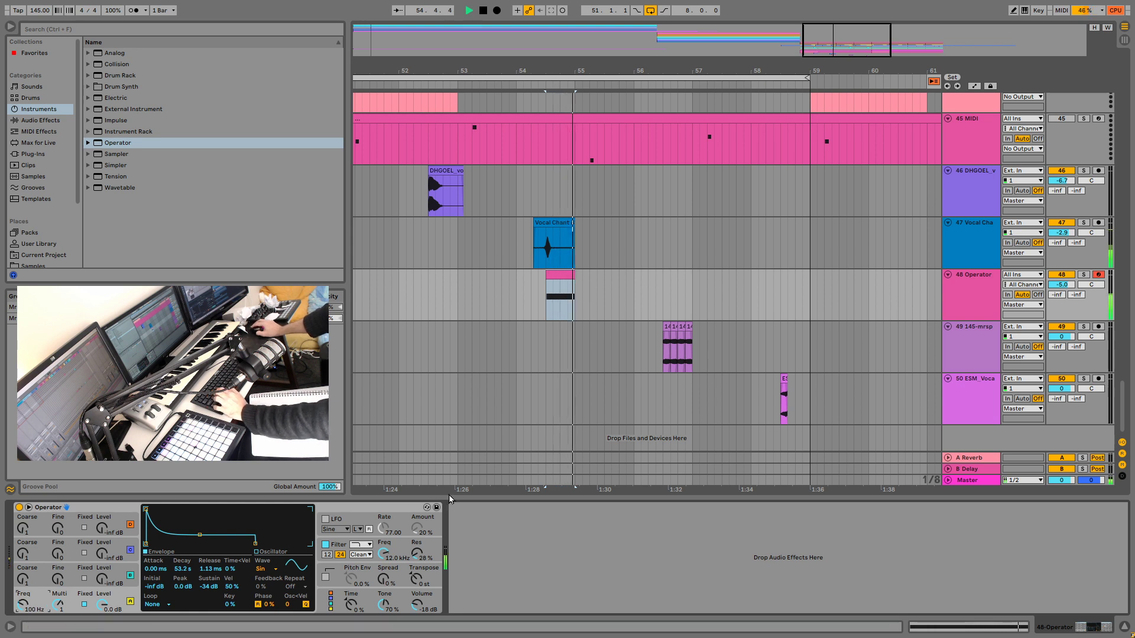
{"action": "key", "text": "space"}
{"action": "key", "text": "ctrl+z"}
{"action": "key", "text": "space"}
{"action": "key", "text": "space"}
{"action": "key", "text": "space"}
{"action": "key", "text": "space"}
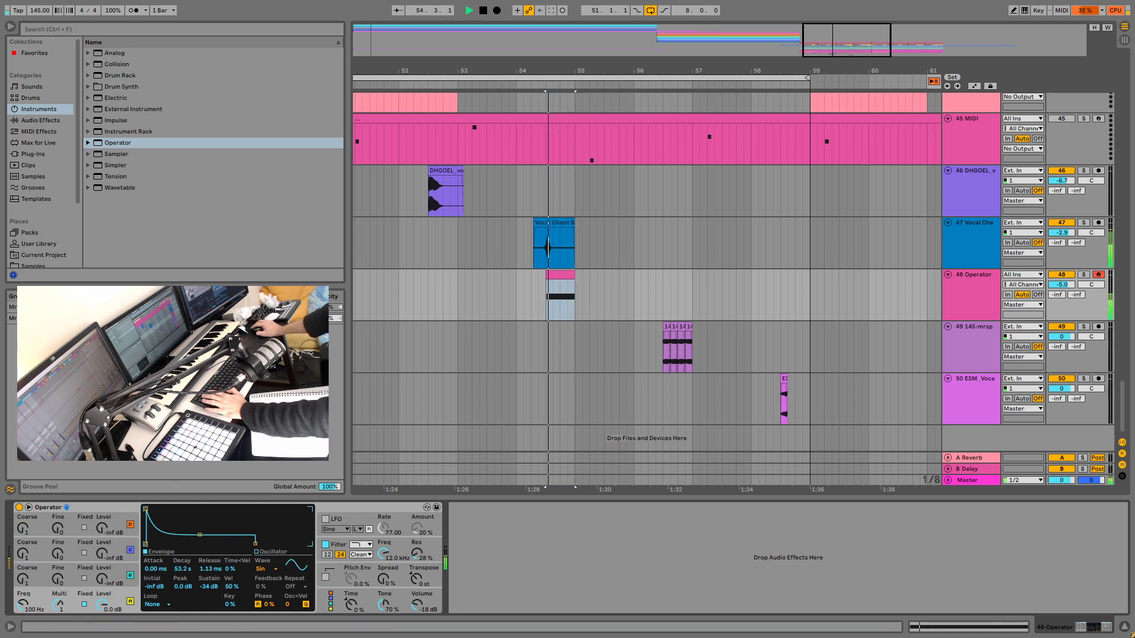
{"action": "left_click", "coordinate": [84, 604]}
{"action": "key", "text": "space"}
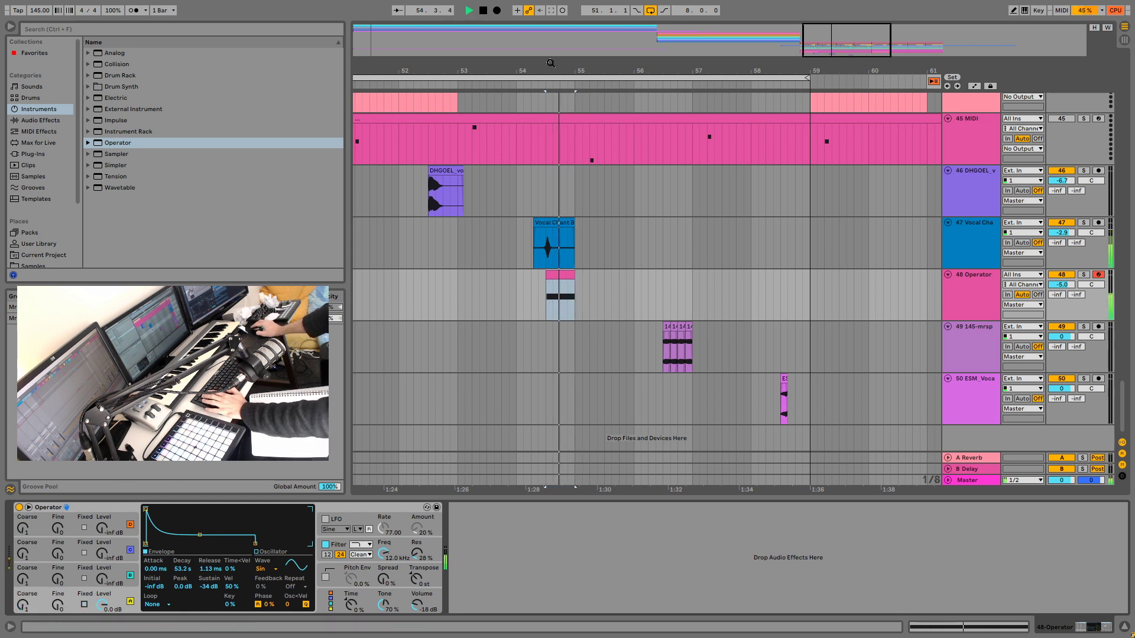
{"action": "key", "text": "space"}
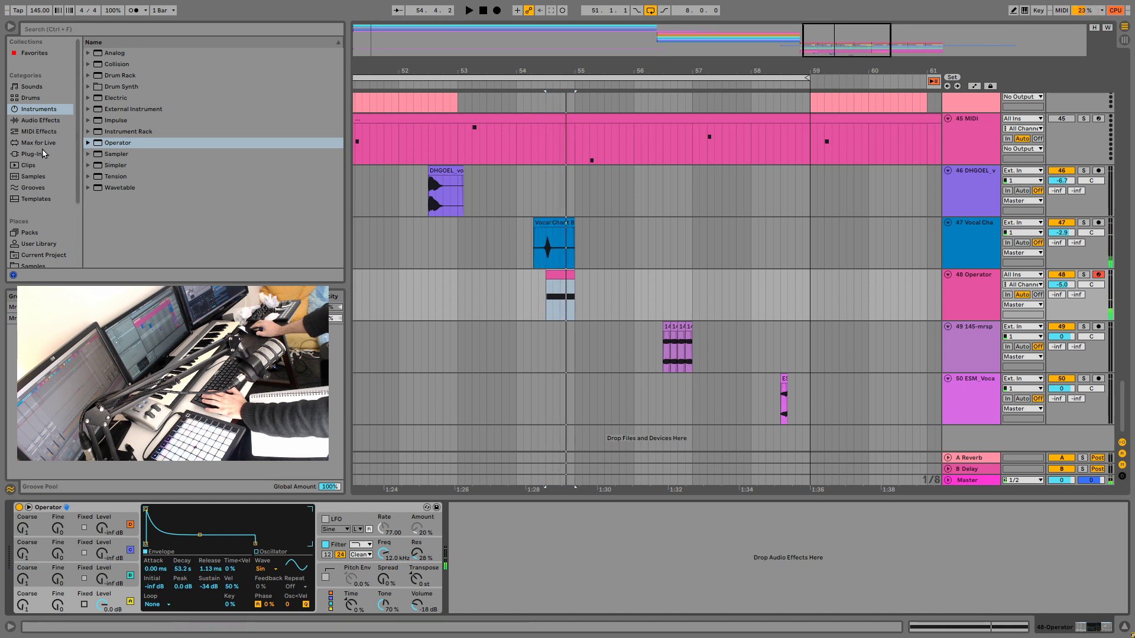
Step: Insert the Pitch MIDI effect before Operator at -6 st and set track 48's volume to -6.4 dB
{"action": "left_click", "coordinate": [58, 131]}
{"action": "mouse_move", "coordinate": [118, 154]}
{"action": "left_mouse_down"}
{"action": "mouse_move", "coordinate": [26, 554]}
{"action": "mouse_move", "coordinate": [48, 550]}
{"action": "left_mouse_up"}
{"action": "key", "text": "space"}
{"action": "key", "text": "space"}
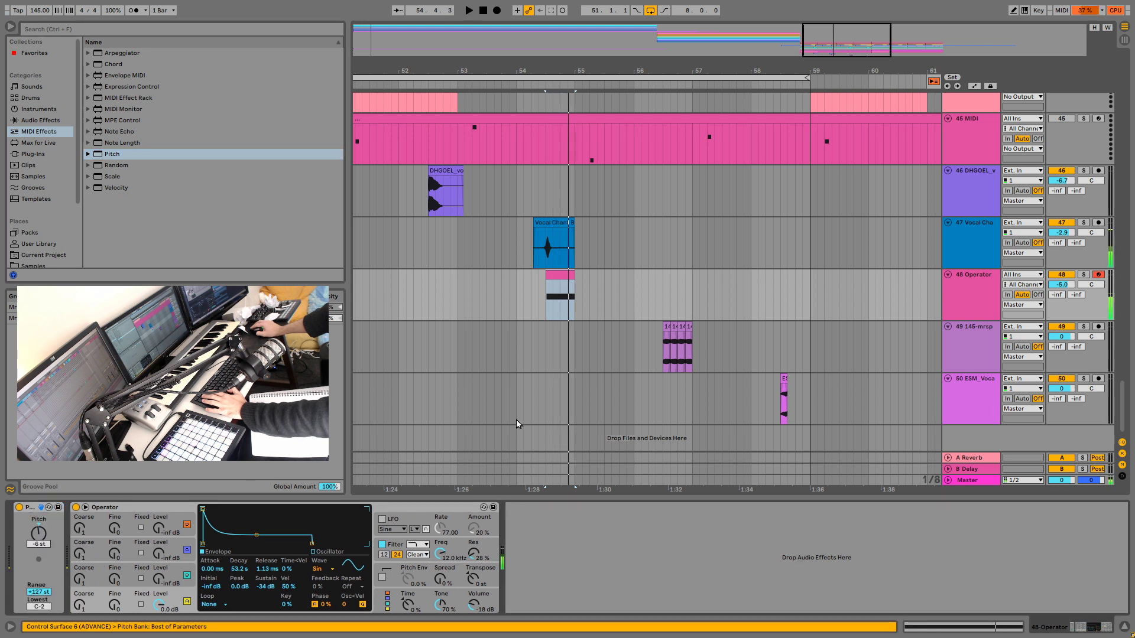
{"action": "left_click_drag", "start_coordinate": [1065, 285], "coordinate": [1065, 289]}
{"action": "key", "text": "space"}
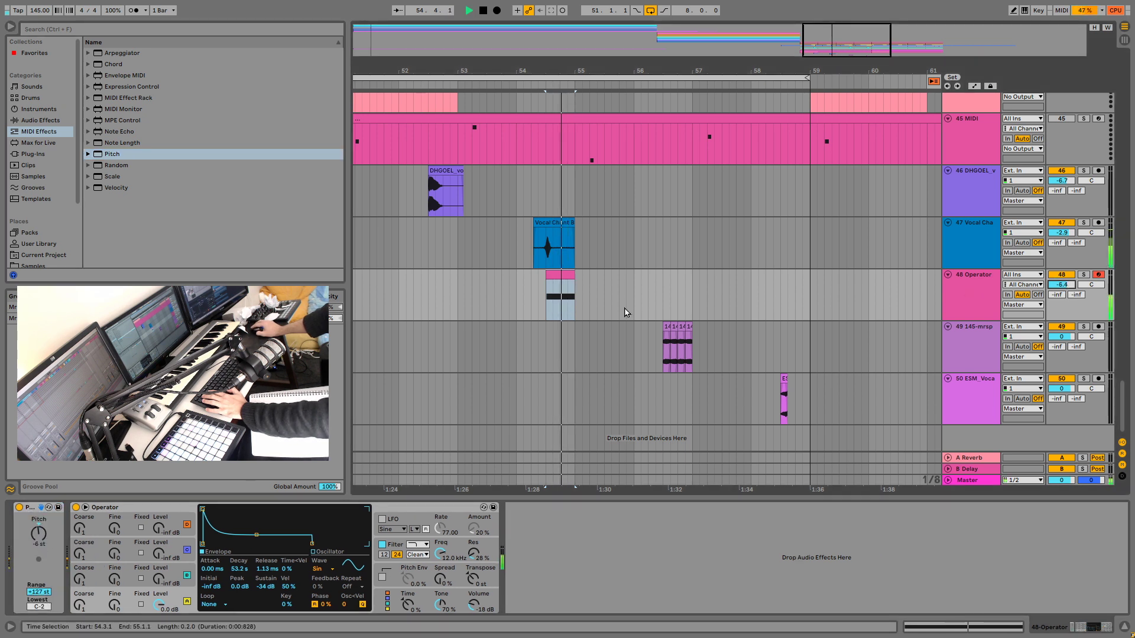
{"action": "key", "text": "space"}
Step: Shorten the G8 note to a very brief hit at the start of the Operator clip and audition it
{"action": "double_click", "coordinate": [565, 277]}
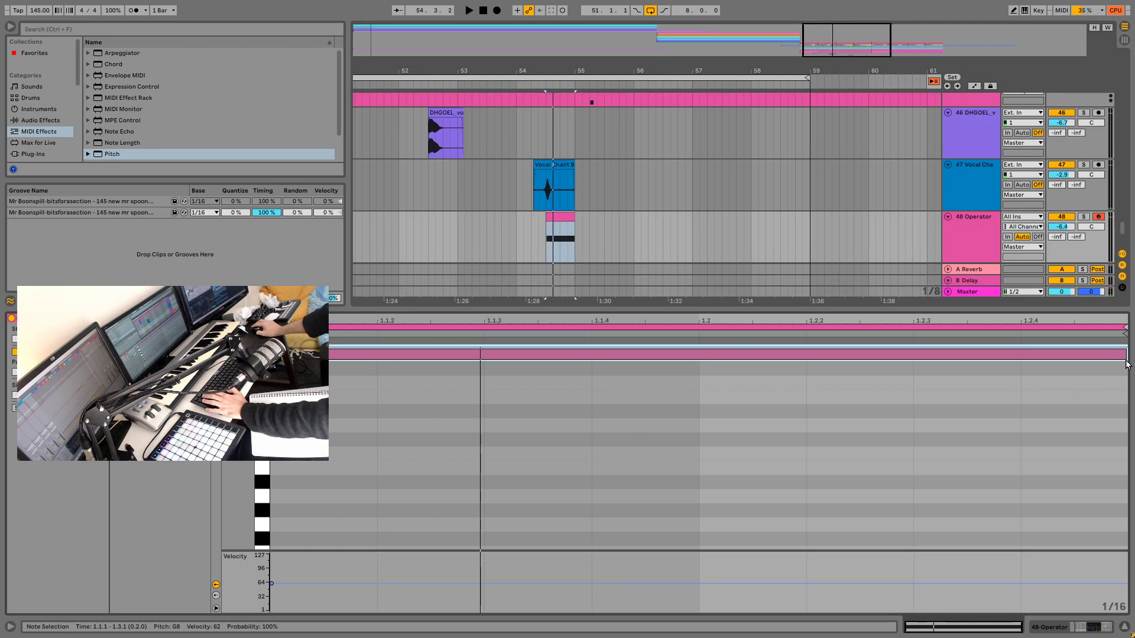
{"action": "left_click_drag", "start_coordinate": [1126, 354], "coordinate": [277, 354]}
{"action": "key", "text": "space"}
{"action": "key", "text": "space"}
{"action": "key", "text": "space"}
{"action": "double_click", "coordinate": [986, 220]}
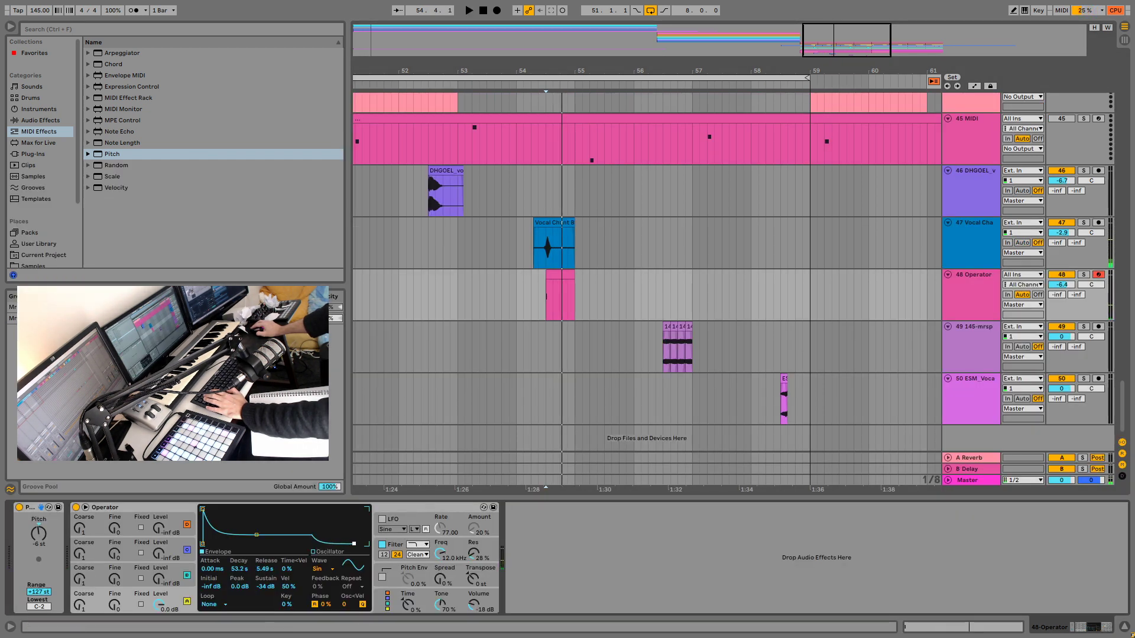
Step: Set Operator's oscillator A release to 4.87 s and audition the sound's tail from bar 54.3
{"action": "key", "text": "space"}
{"action": "left_click_drag", "start_coordinate": [354, 544], "coordinate": [353, 544]}
{"action": "key", "text": "space"}
{"action": "key", "text": "space"}
{"action": "key", "text": "space"}
{"action": "key", "text": "space"}
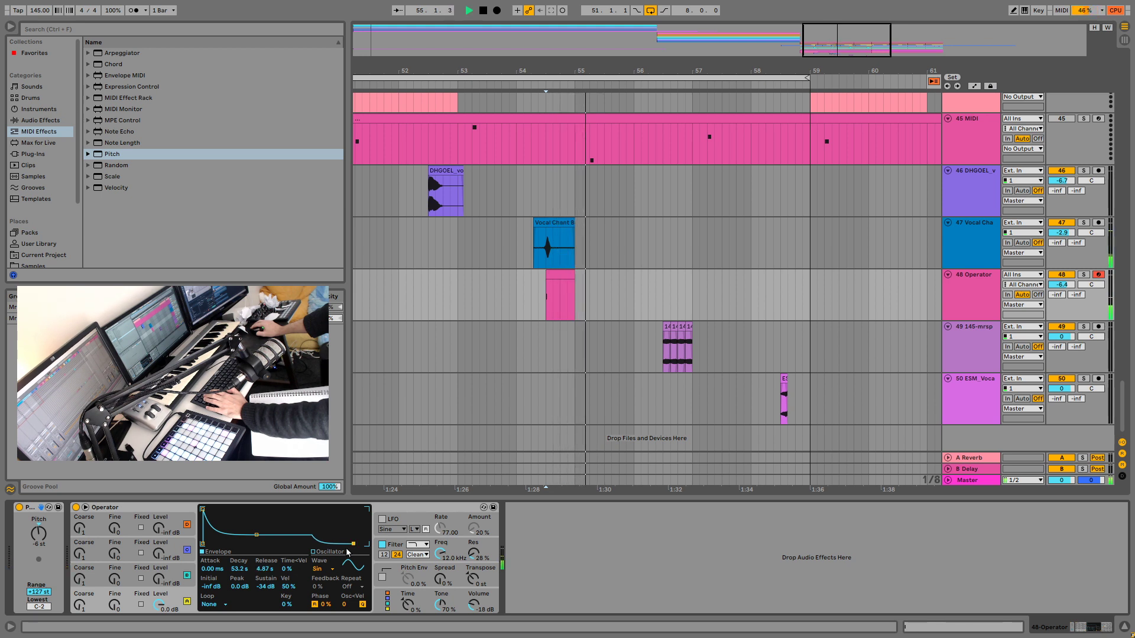
{"action": "key", "text": "space"}
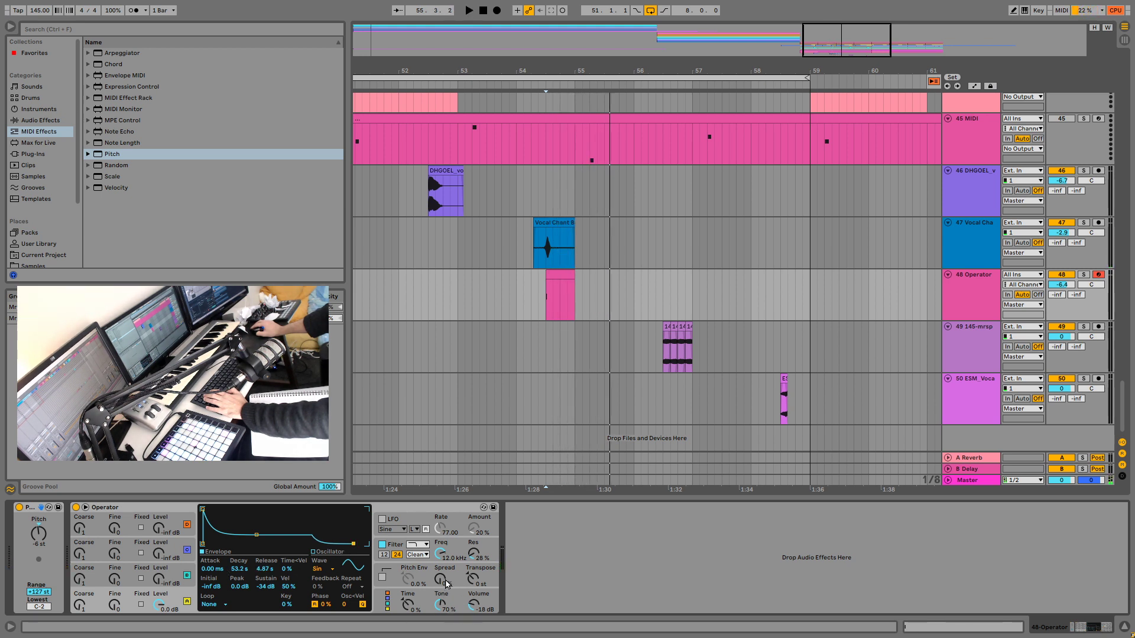
{"action": "key", "text": "space"}
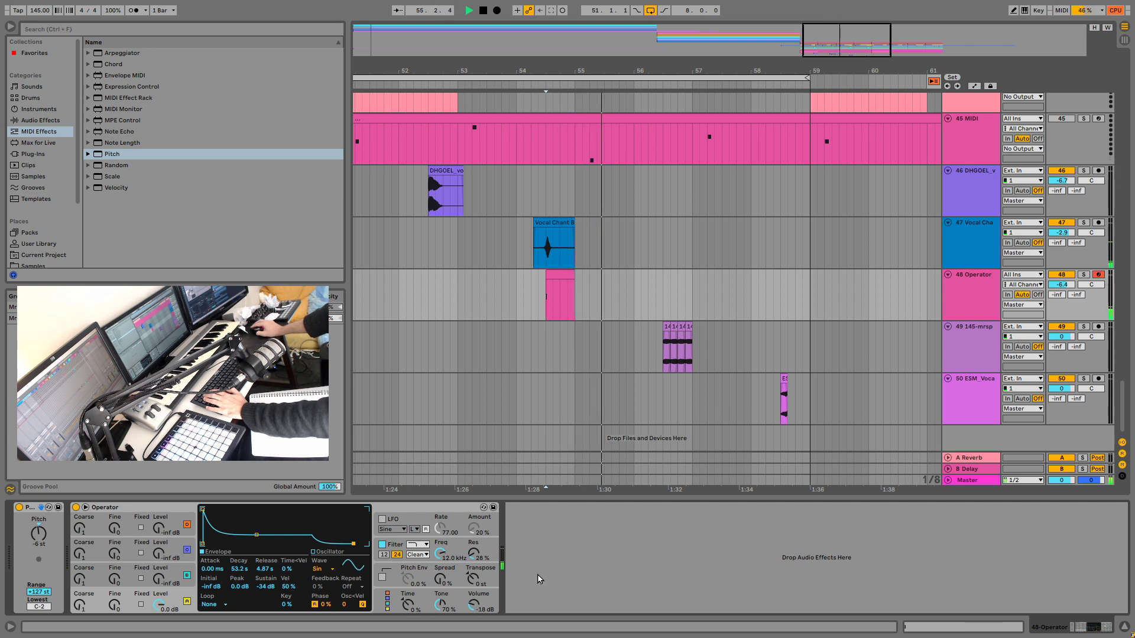
{"action": "key", "text": "space"}
Step: Try a lower global Time in Operator, reset it to 0 % and replay the sound
{"action": "left_click_drag", "start_coordinate": [408, 605], "coordinate": [408, 637]}
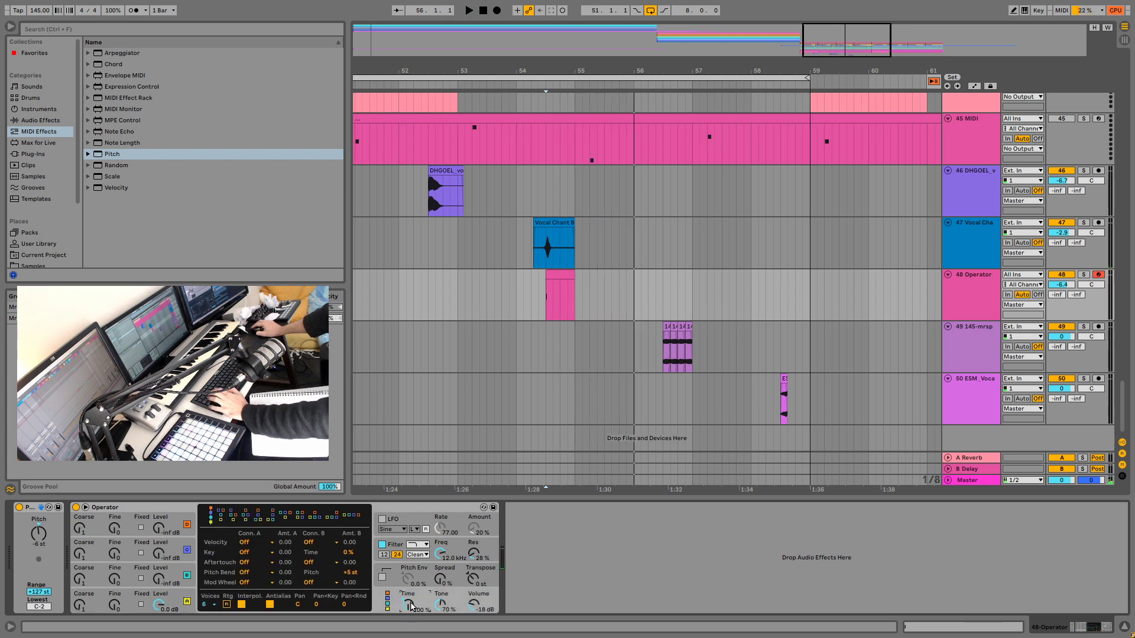
{"action": "double_click", "coordinate": [411, 606]}
{"action": "key", "text": "space"}
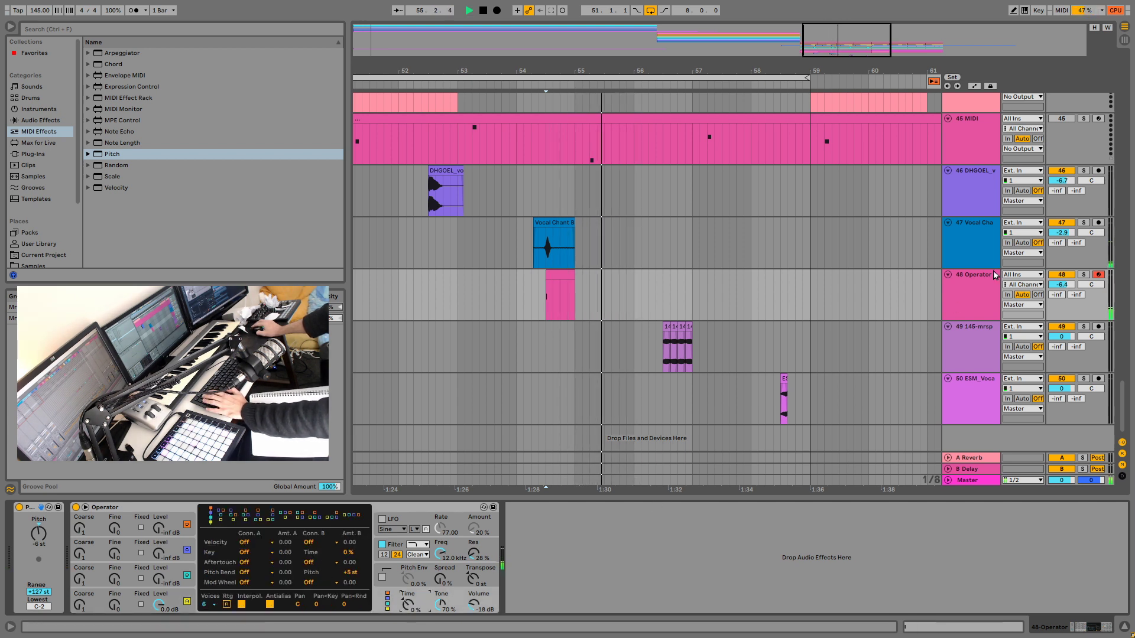
{"action": "key", "text": "space"}
{"action": "key", "text": "space"}
{"action": "key", "text": "space"}
Step: Try panning the breath on track 47 hard right at 50R, audition it, and restore centre panning
{"action": "mouse_move", "coordinate": [1090, 234]}
{"action": "left_mouse_down"}
{"action": "mouse_move", "coordinate": [1090, 264]}
{"action": "mouse_move", "coordinate": [1090, 175]}
{"action": "left_mouse_up"}
{"action": "key", "text": "space"}
{"action": "key", "text": "space"}
{"action": "key", "text": "space"}
{"action": "key", "text": "space"}
{"action": "key", "text": "space"}
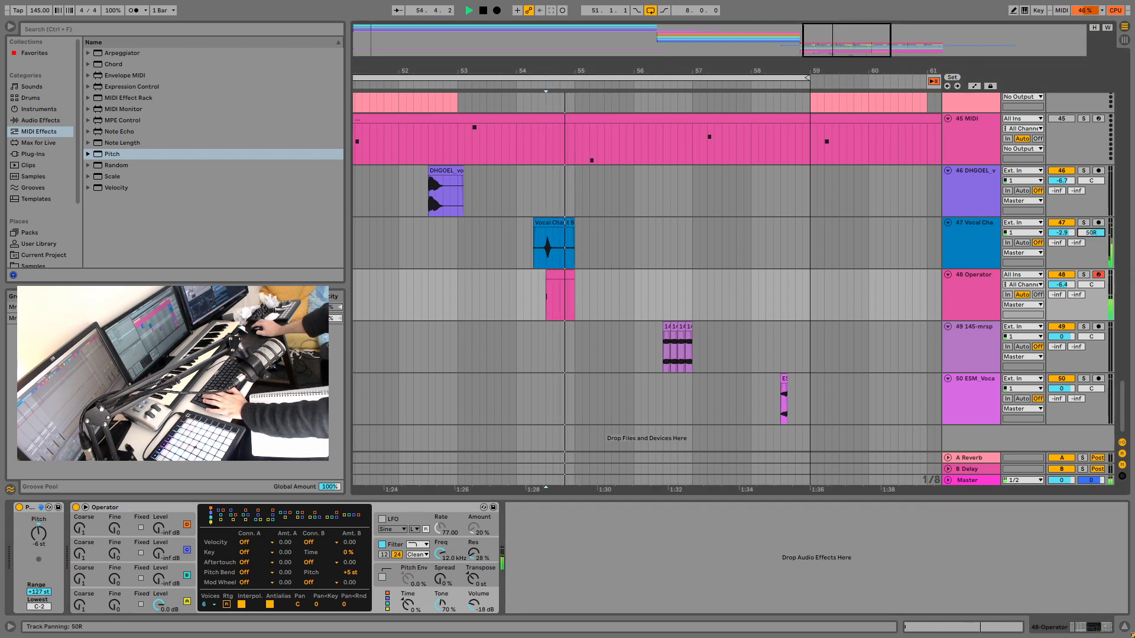
{"action": "key", "text": "Delete"}
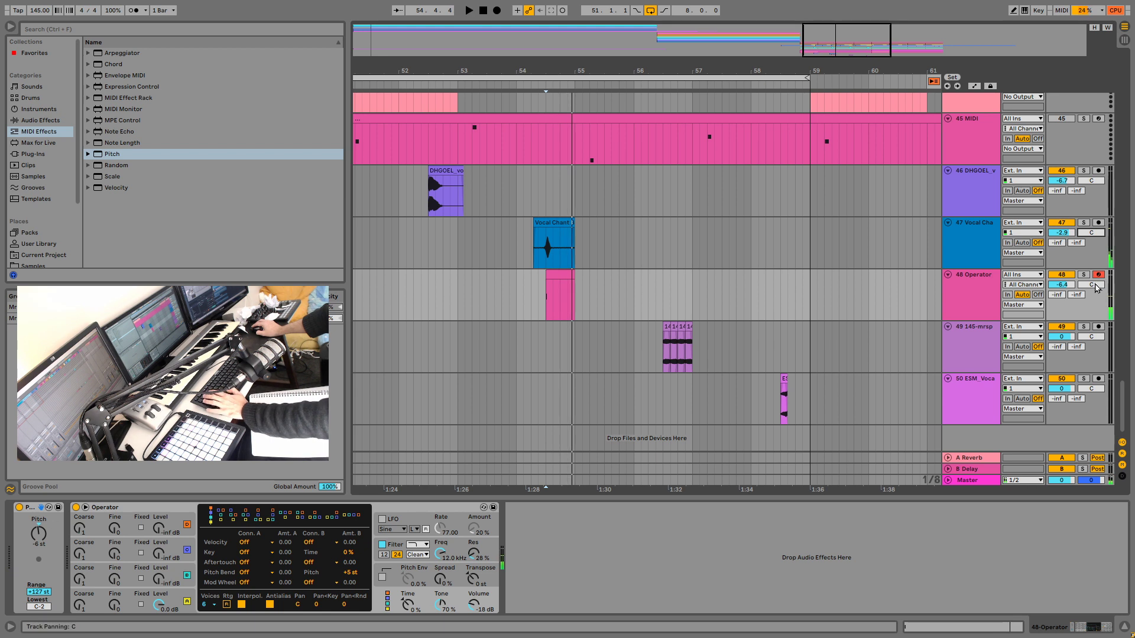
Step: Try panning the Operator track hard left at 50L and audition it
{"action": "left_click_drag", "start_coordinate": [1100, 288], "coordinate": [1100, 319]}
{"action": "key", "text": "space"}
{"action": "key", "text": "space"}
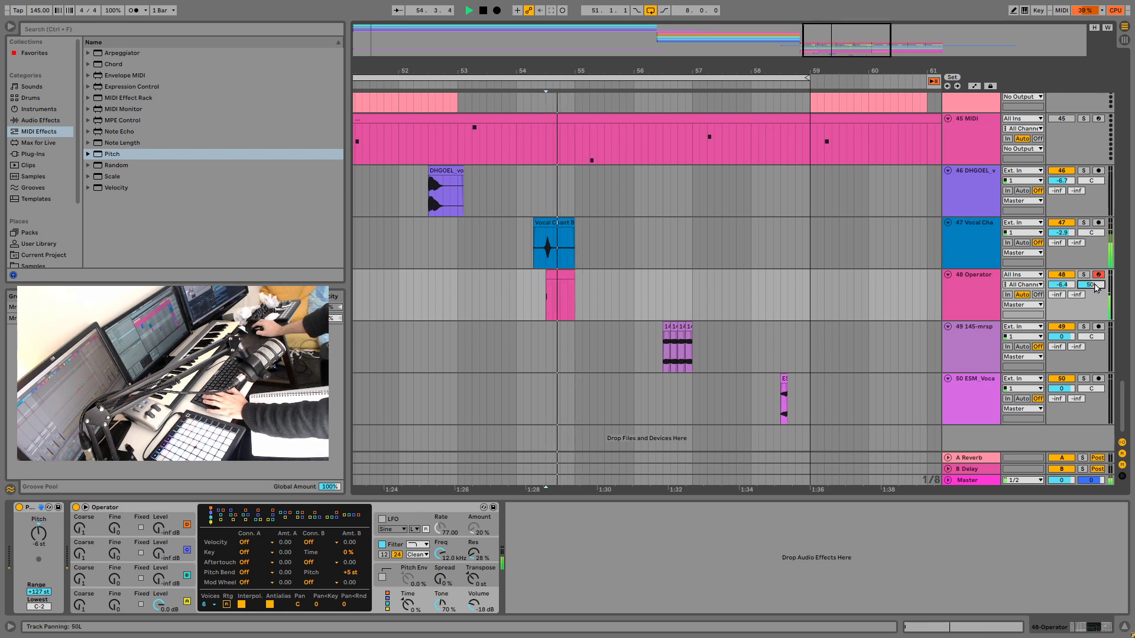
{"action": "key", "text": "space"}
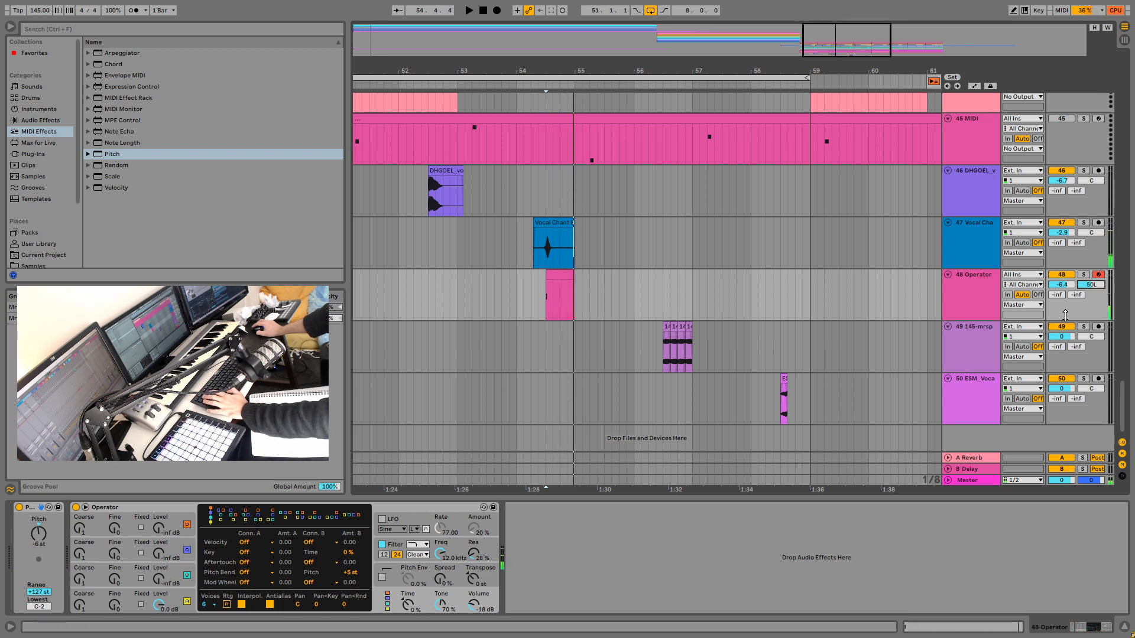
Step: Set the Operator track's volume to -0.1 dB and its panning to 20L while auditioning it
{"action": "key", "text": "space"}
{"action": "mouse_move", "coordinate": [1075, 289]}
{"action": "left_mouse_down"}
{"action": "mouse_move", "coordinate": [1076, 261]}
{"action": "mouse_move", "coordinate": [1075, 291]}
{"action": "mouse_move", "coordinate": [1091, 277]}
{"action": "left_mouse_up"}
{"action": "key", "text": "space"}
{"action": "key", "text": "space"}
{"action": "key", "text": "space"}
{"action": "key", "text": "space"}
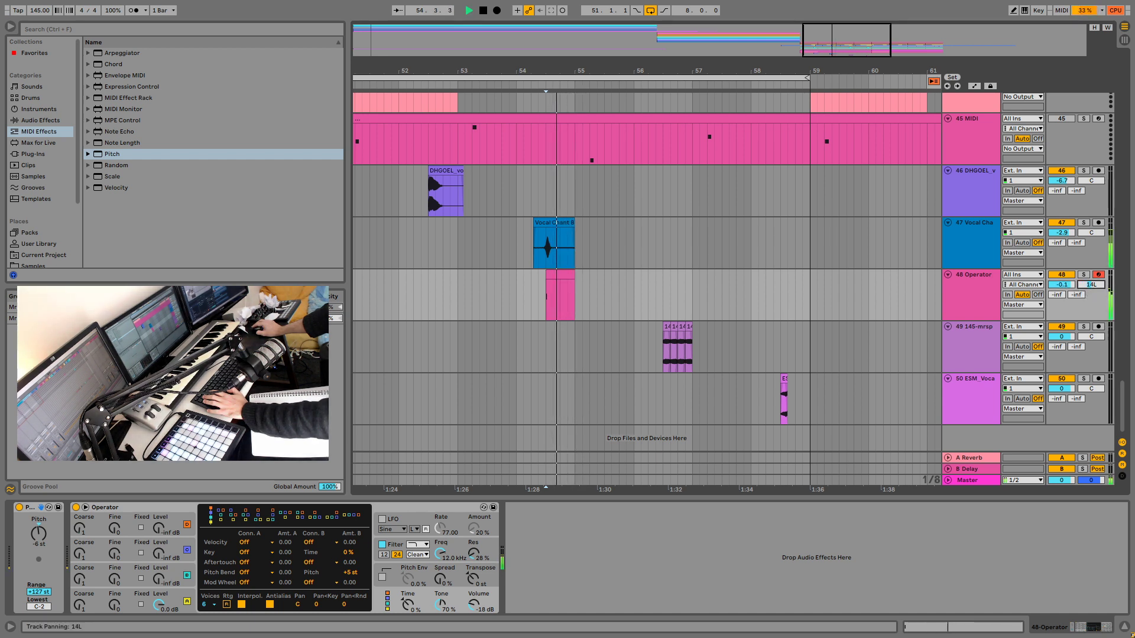
{"action": "key", "text": "space"}
{"action": "key", "text": "space"}
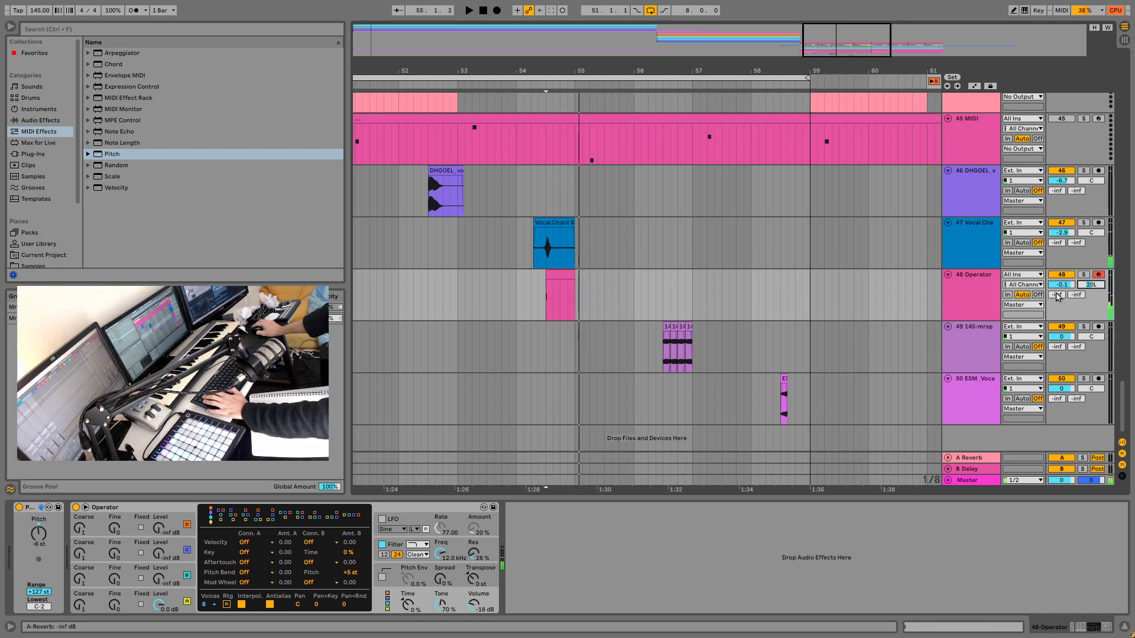
Step: Lower the Operator track's volume to -3.8 dB and audition it
{"action": "left_click", "coordinate": [1061, 295]}
{"action": "left_click_drag", "start_coordinate": [1062, 286], "coordinate": [1062, 296]}
{"action": "key", "text": "space"}
{"action": "key", "text": "space"}
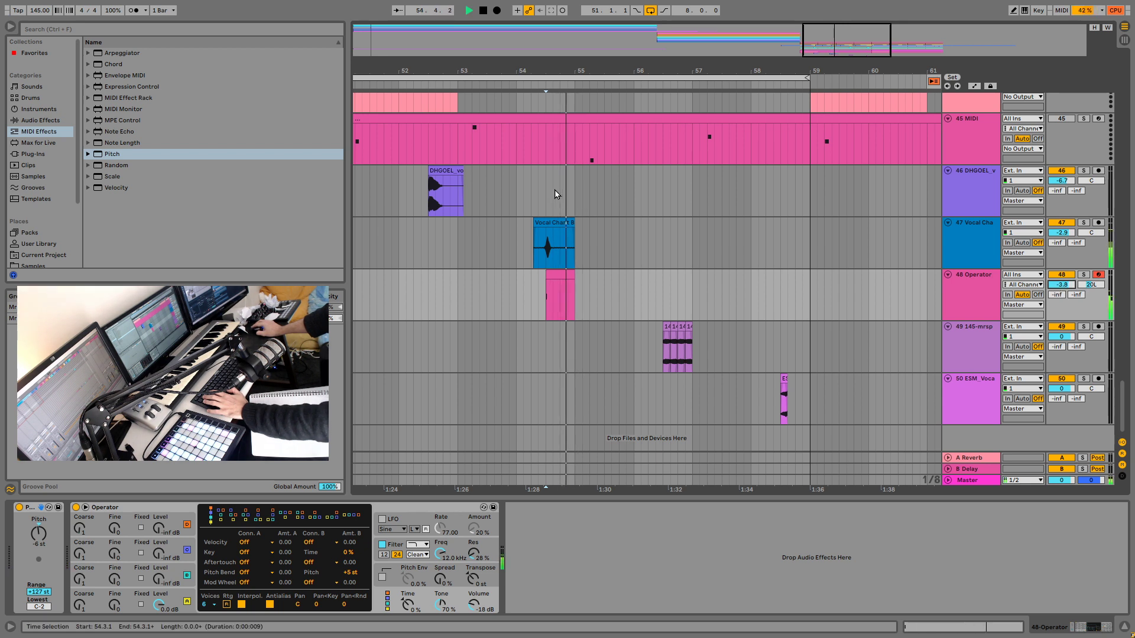
Step: Audition the breath clip from bar 54.3, once with track 47 soloed and once in the full mix
{"action": "left_click", "coordinate": [548, 250]}
{"action": "key", "text": "space"}
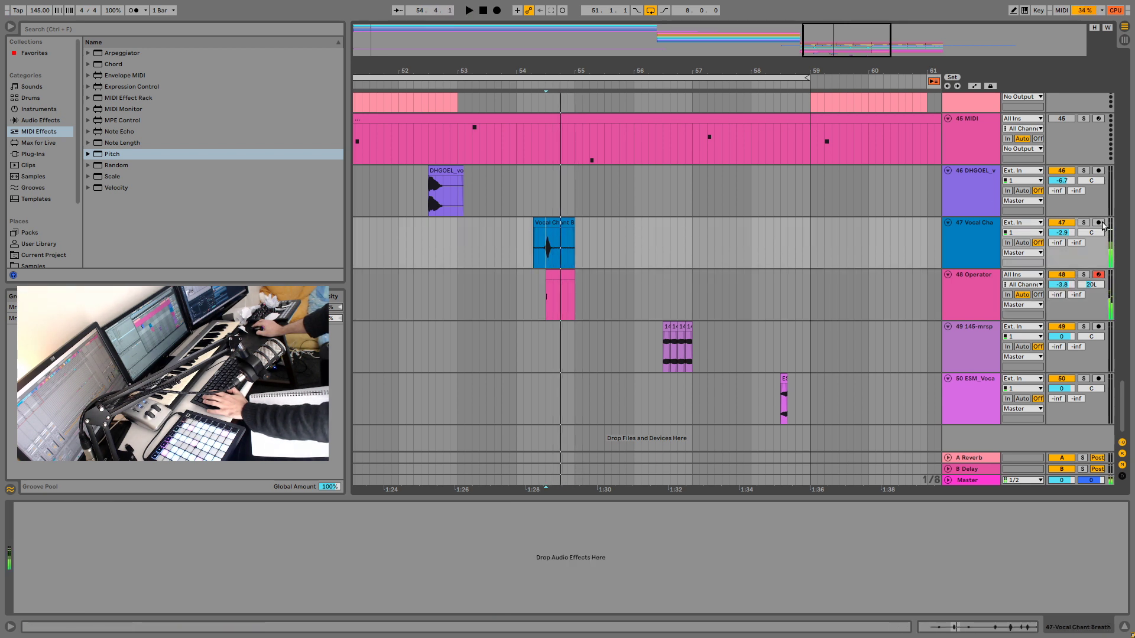
{"action": "left_click", "coordinate": [1084, 222]}
{"action": "key", "text": "space"}
{"action": "key", "text": "space"}
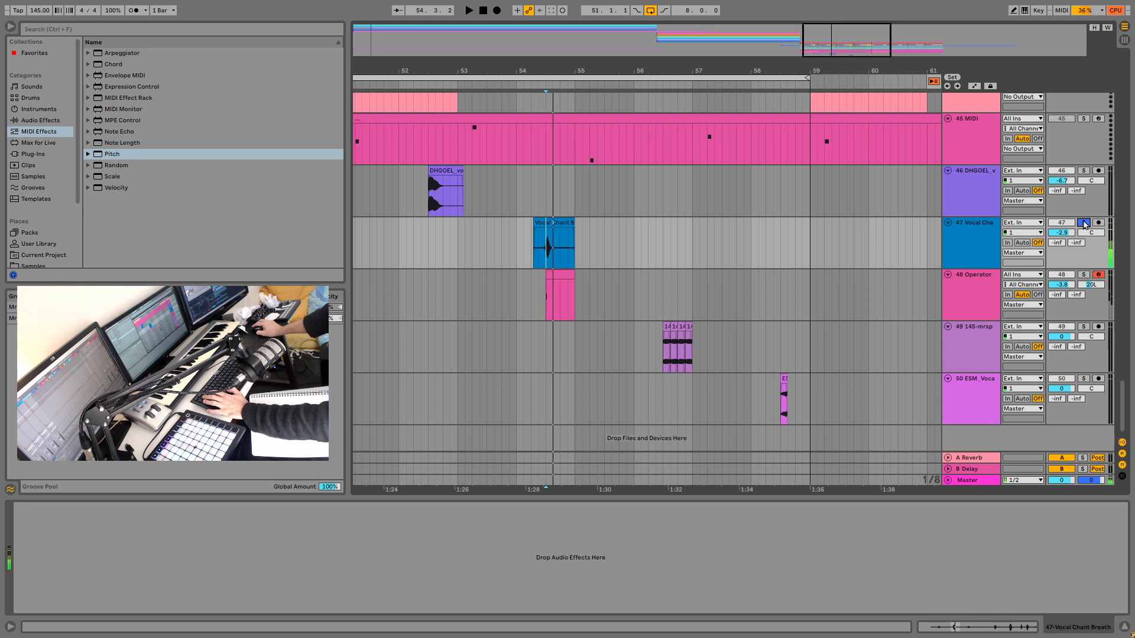
{"action": "left_click", "coordinate": [1084, 223]}
{"action": "key", "text": "space"}
{"action": "key", "text": "space"}
Step: Deactivate track 47 and audition the Operator accent without the breath
{"action": "left_click", "coordinate": [1065, 224]}
{"action": "key", "text": "space"}
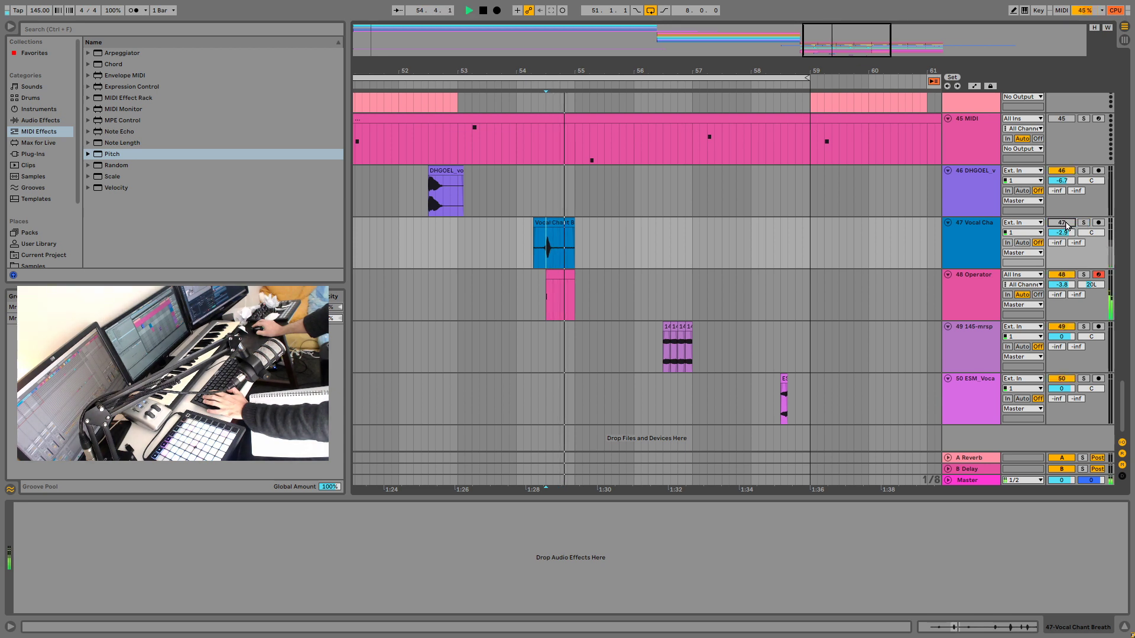
{"action": "key", "text": "space"}
{"action": "key", "text": "space"}
{"action": "key", "text": "space"}
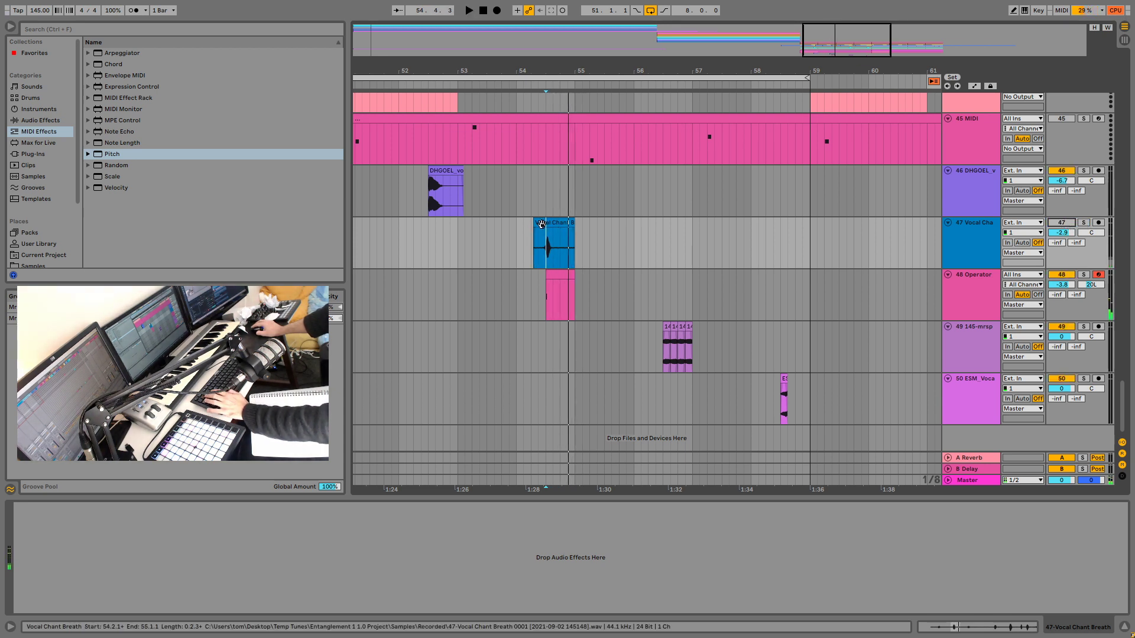
Step: Make the breath clip start at bar 54.3.1, extend its end to 55.1.1, and reactivate track 47
{"action": "left_click", "coordinate": [557, 229]}
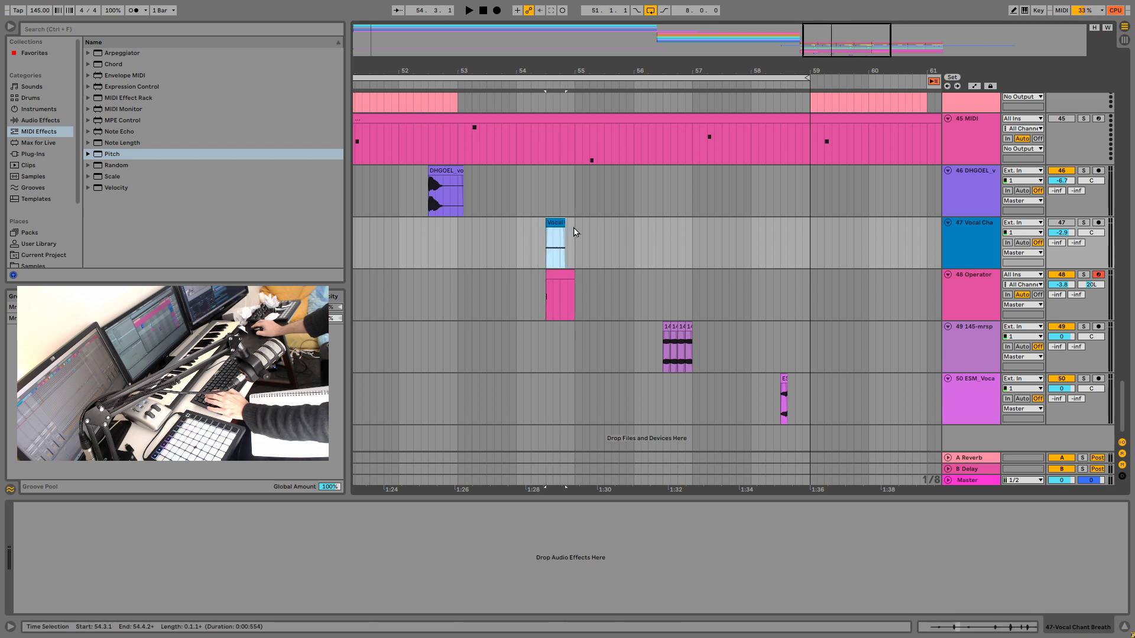
{"action": "left_click_drag", "start_coordinate": [566, 225], "coordinate": [574, 226]}
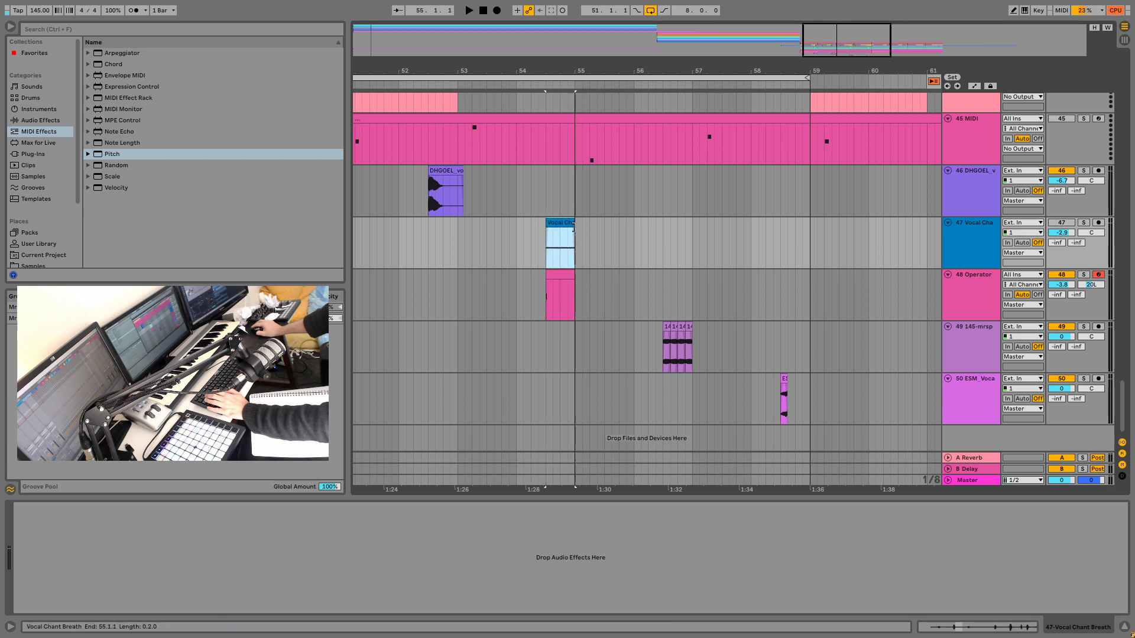
{"action": "key", "text": "space"}
{"action": "key", "text": "space"}
{"action": "left_click", "coordinate": [1063, 223]}
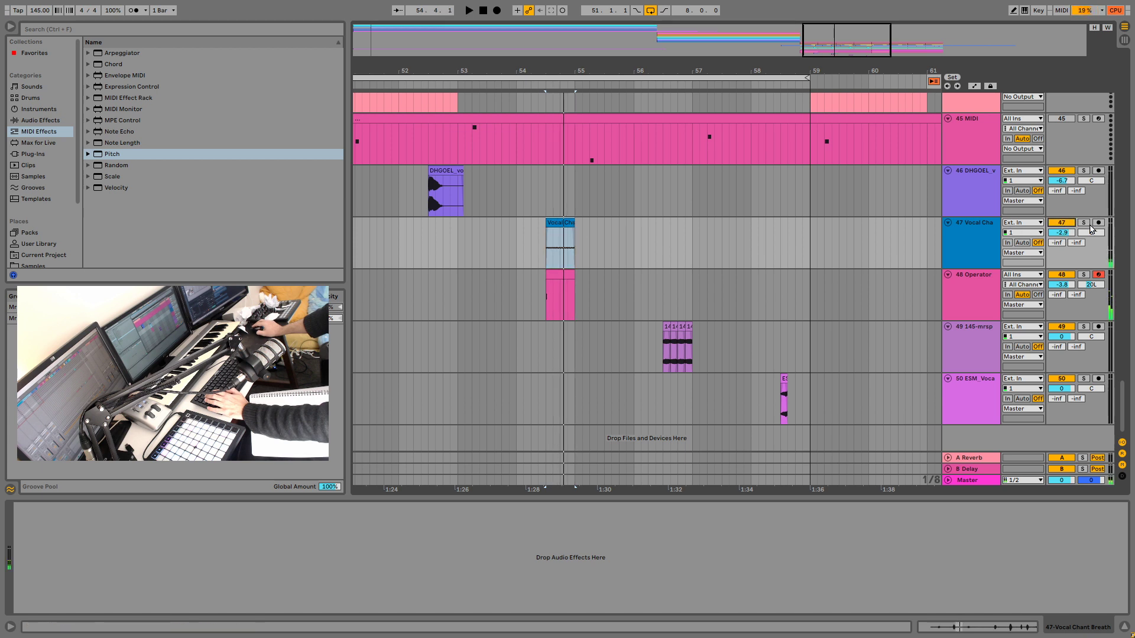
Step: Solo track 47, open the breath clip's waveform and audition it from bar 54.3
{"action": "left_click", "coordinate": [1088, 222]}
{"action": "left_click", "coordinate": [1084, 222]}
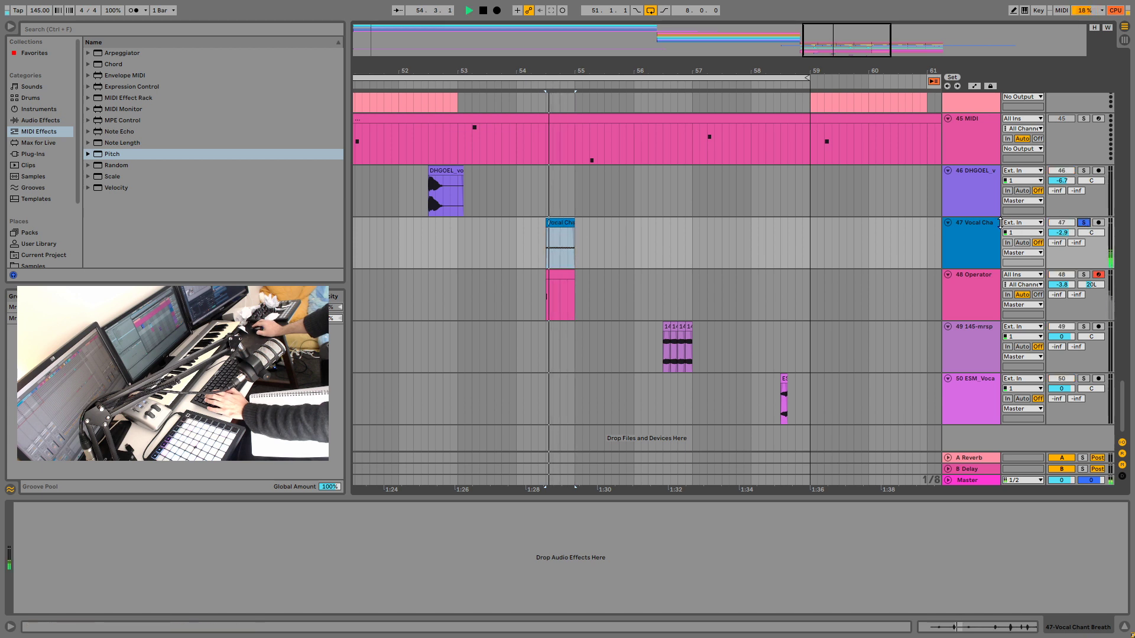
{"action": "left_click", "coordinate": [561, 222]}
{"action": "double_click", "coordinate": [561, 222]}
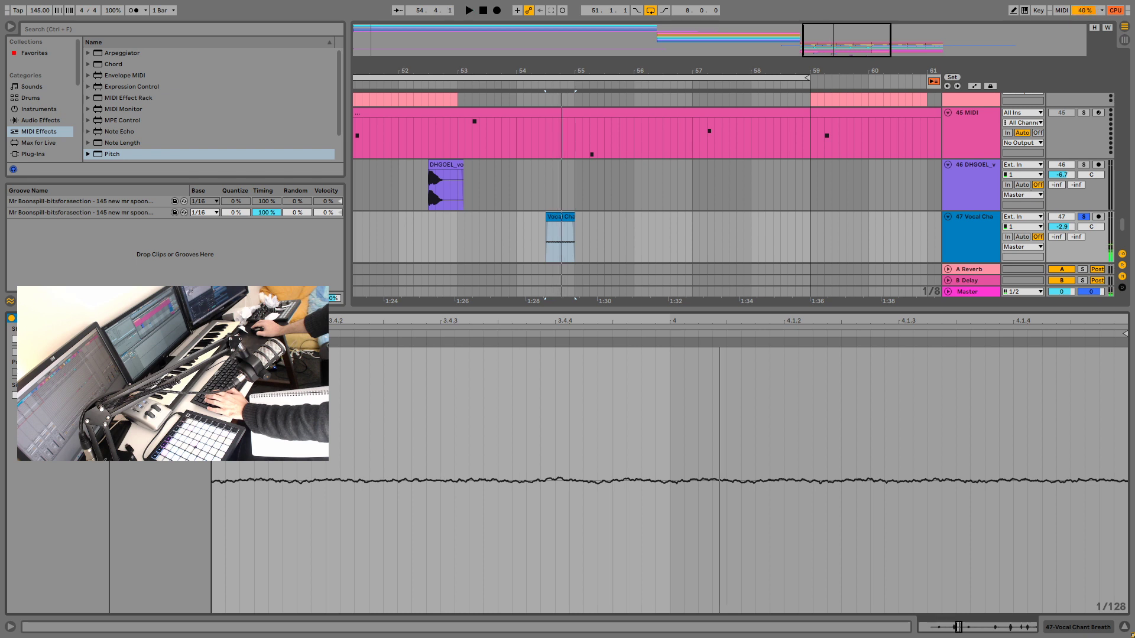
{"action": "key", "text": "space"}
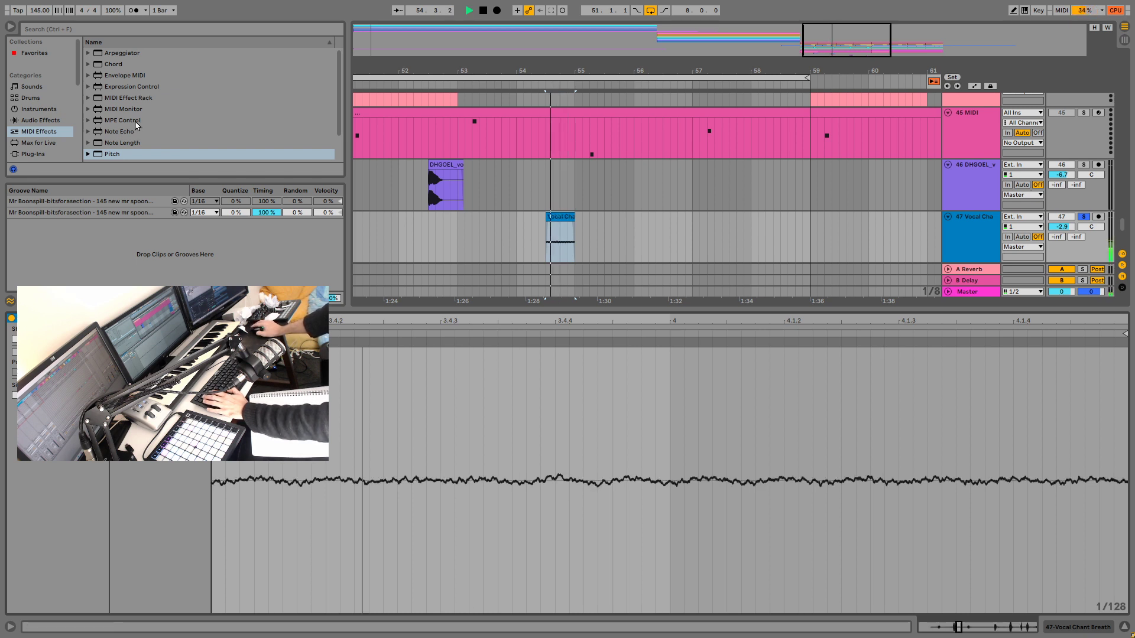
{"action": "key", "text": "space"}
{"action": "key", "text": "space"}
Step: Add a Limiter to track 47, set its gain to 14.1 dB and audition the breath
{"action": "left_click", "coordinate": [48, 121]}
{"action": "key", "text": "space"}
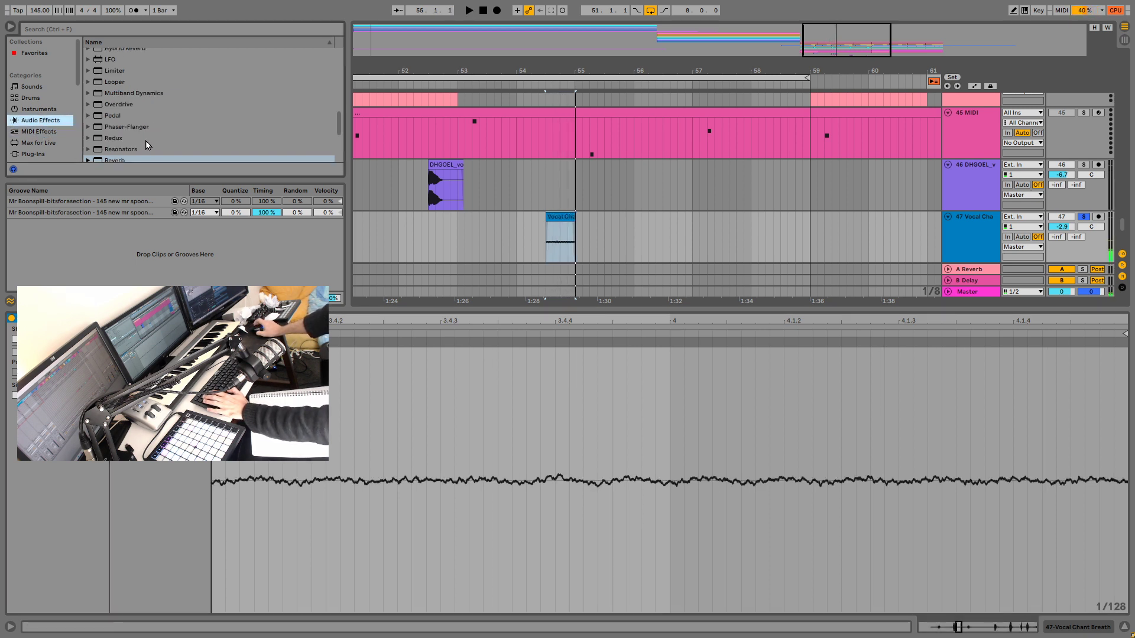
{"action": "scroll", "coordinate": [146, 140], "scroll_direction": "up", "scroll_amount": 2}
{"action": "left_click", "coordinate": [114, 117]}
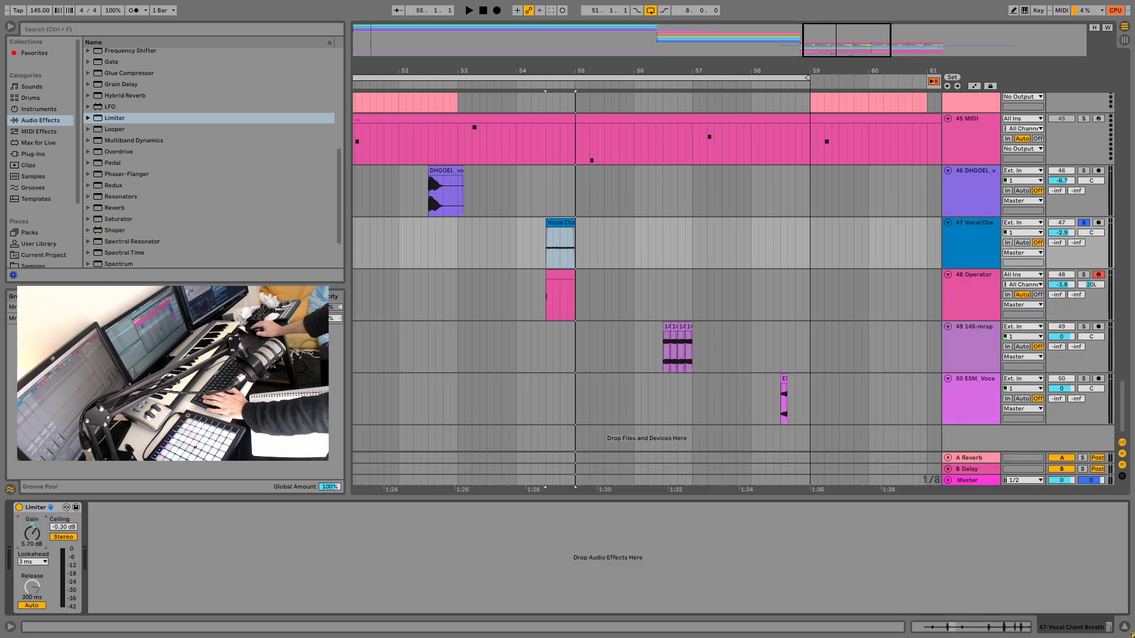
{"action": "key", "text": "space"}
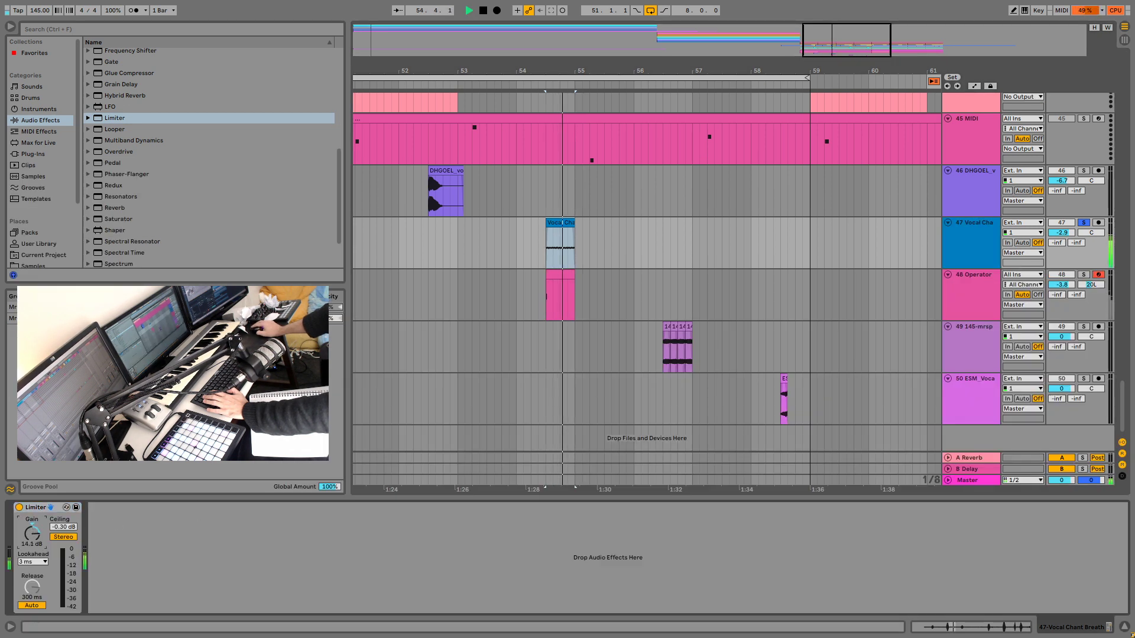
Step: Unsolo track 47 and audition the limited breath in the full mix from bar 54.3.1
{"action": "left_click", "coordinate": [1084, 222]}
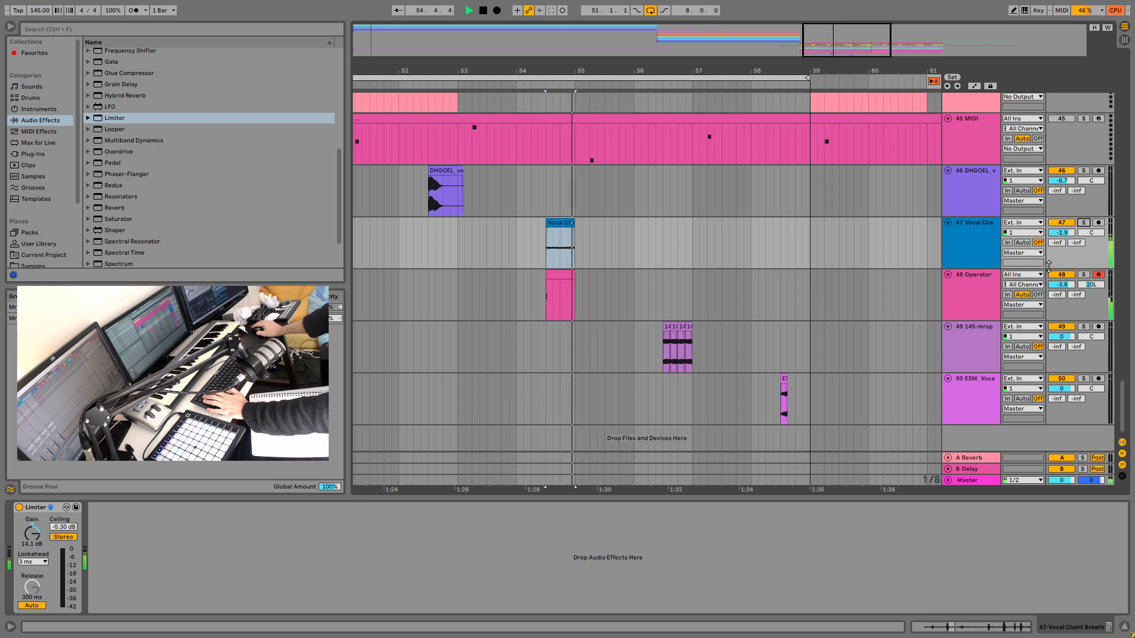
{"action": "left_click", "coordinate": [443, 249]}
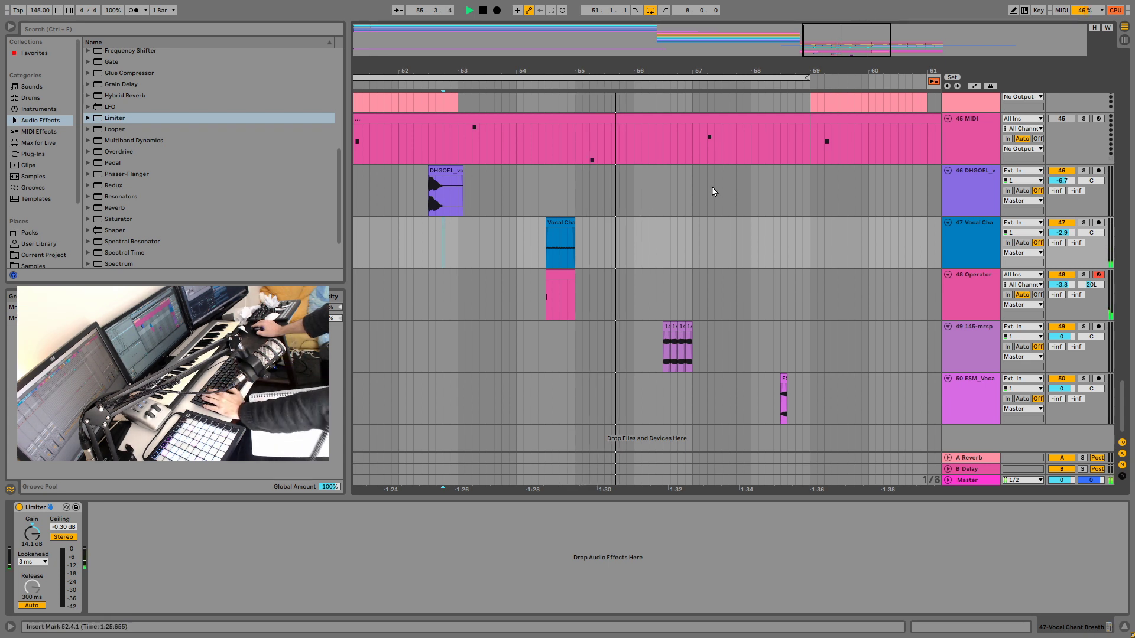
{"action": "left_click", "coordinate": [547, 237]}
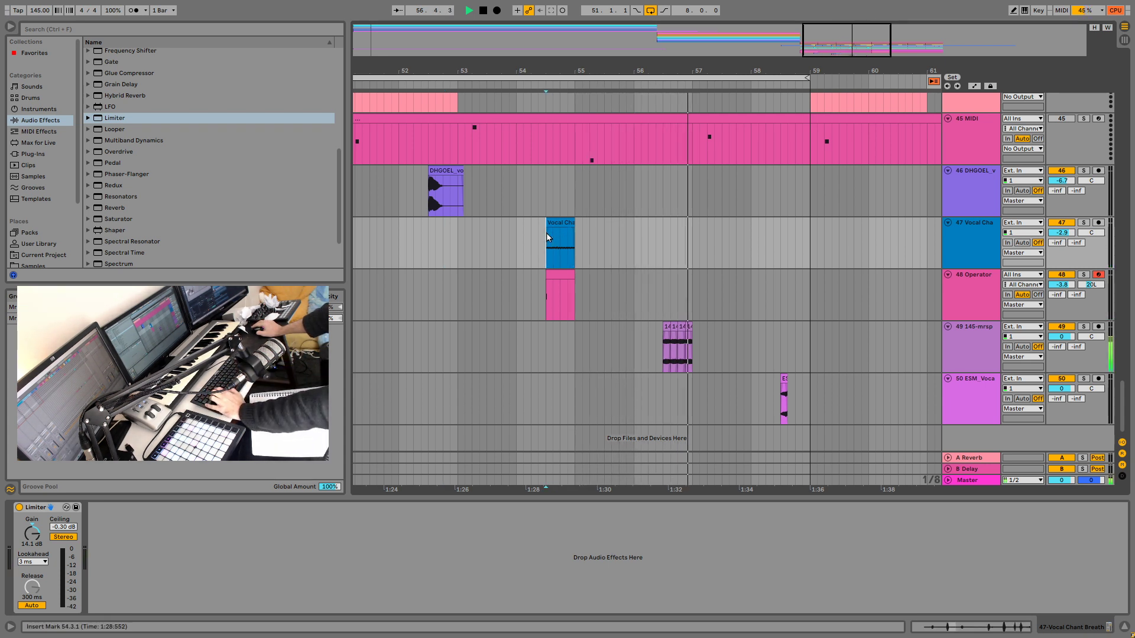
{"action": "left_click", "coordinate": [559, 223]}
{"action": "key", "text": "space"}
{"action": "key", "text": "space"}
Step: Try a full-length fade-in and a full-length fade-out on the breath clip while auditioning it
{"action": "left_click_drag", "start_coordinate": [547, 230], "coordinate": [578, 234]}
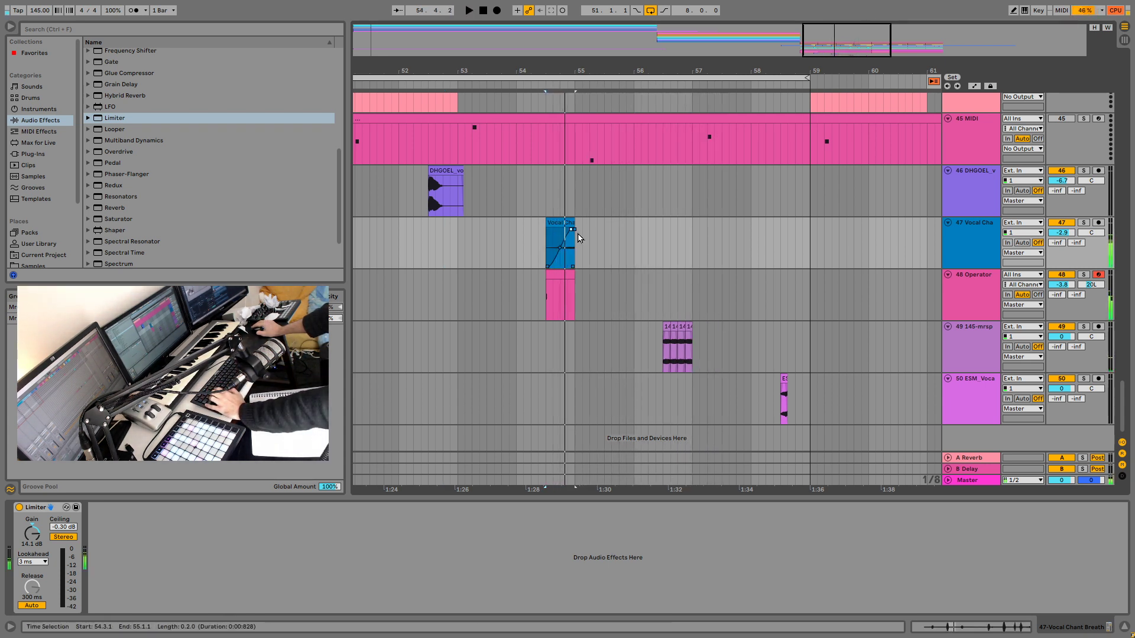
{"action": "key", "text": "space"}
{"action": "key", "text": "space"}
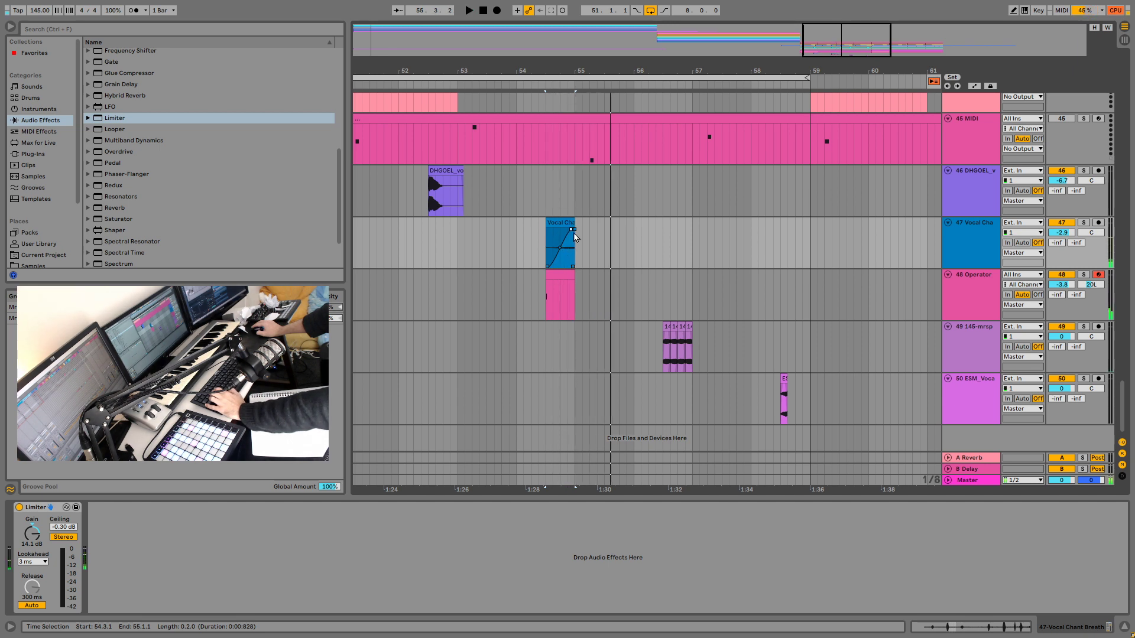
{"action": "key", "text": "space"}
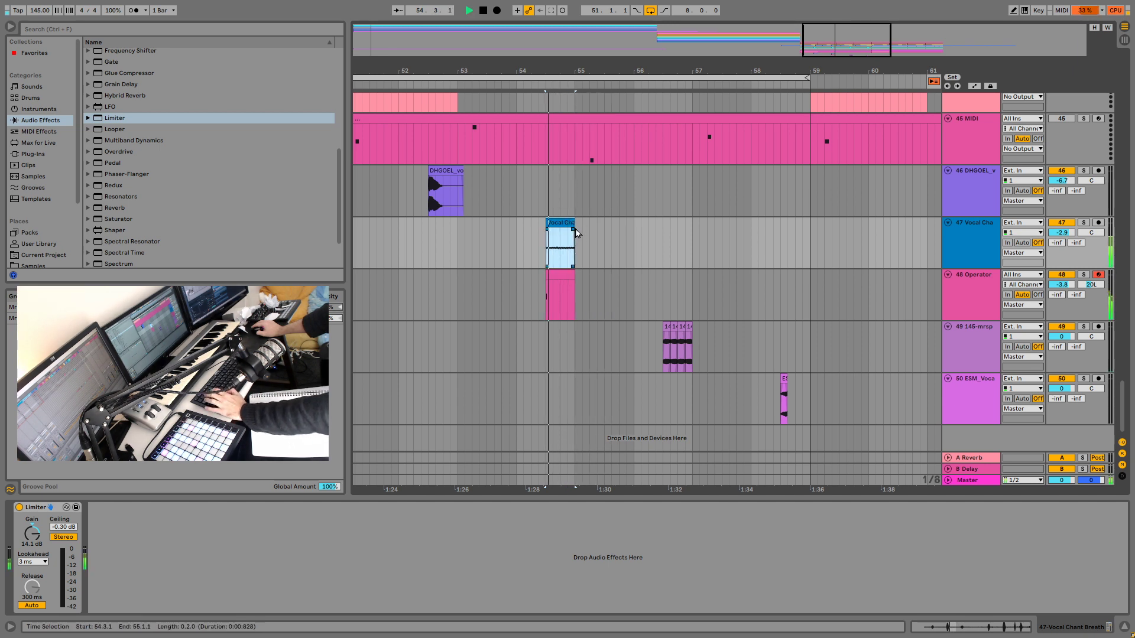
{"action": "left_click_drag", "start_coordinate": [573, 230], "coordinate": [534, 235]}
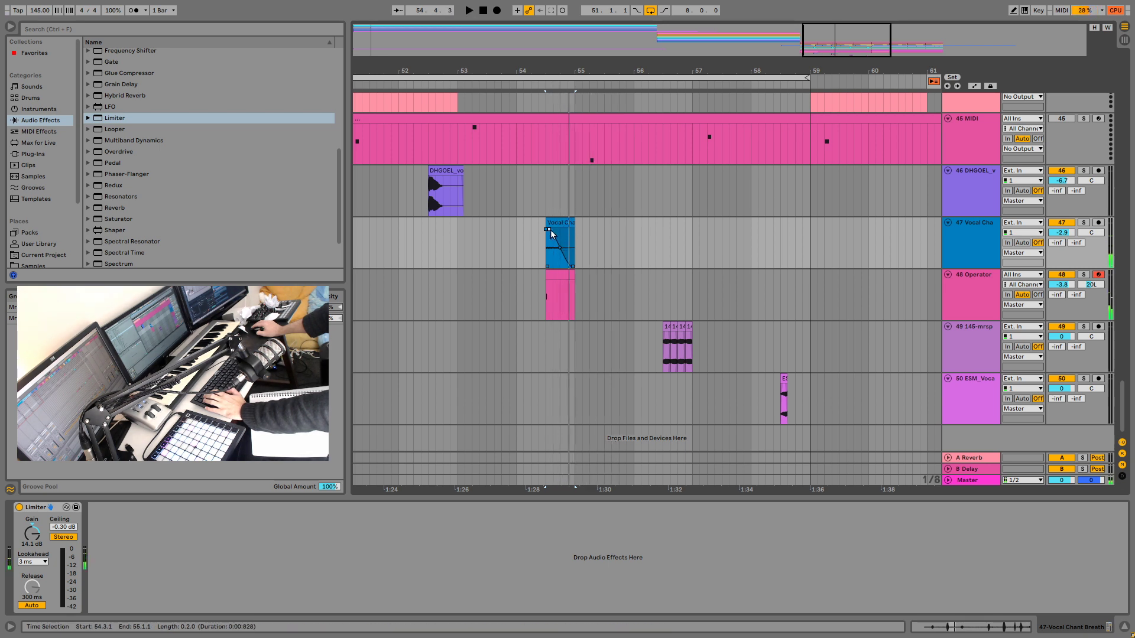
{"action": "left_click_drag", "start_coordinate": [549, 230], "coordinate": [582, 240]}
{"action": "key", "text": "space"}
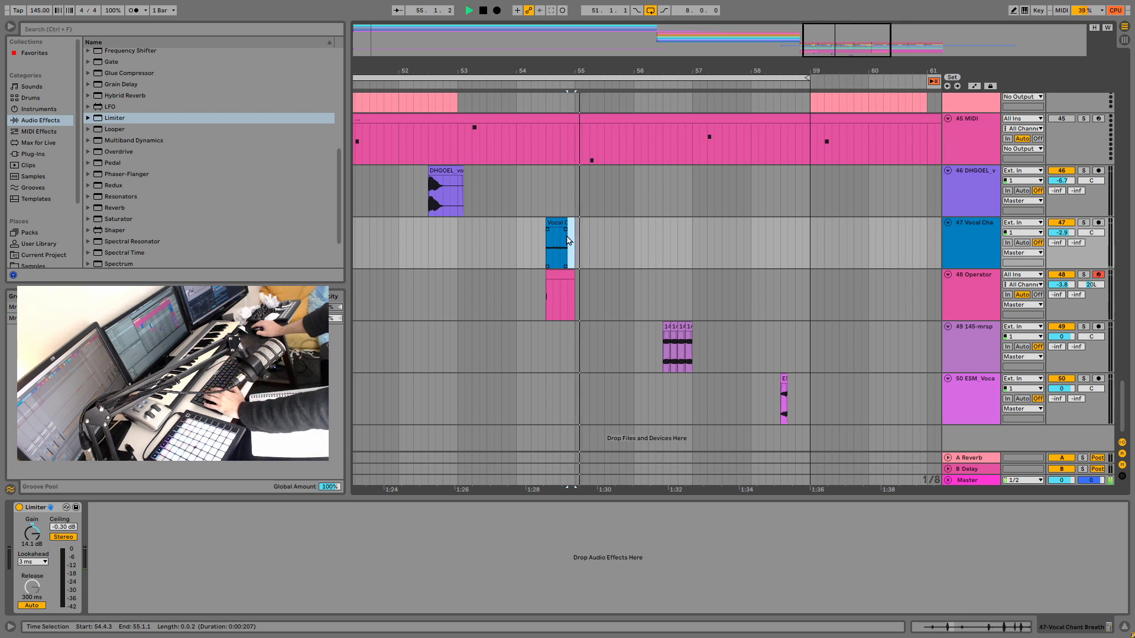
Step: Delete the end of the breath clip from 54.4.3 to 55.1.1 and audition it from bar 54.3.1
{"action": "key", "text": "Delete"}
{"action": "left_click", "coordinate": [547, 269]}
{"action": "key", "text": "space"}
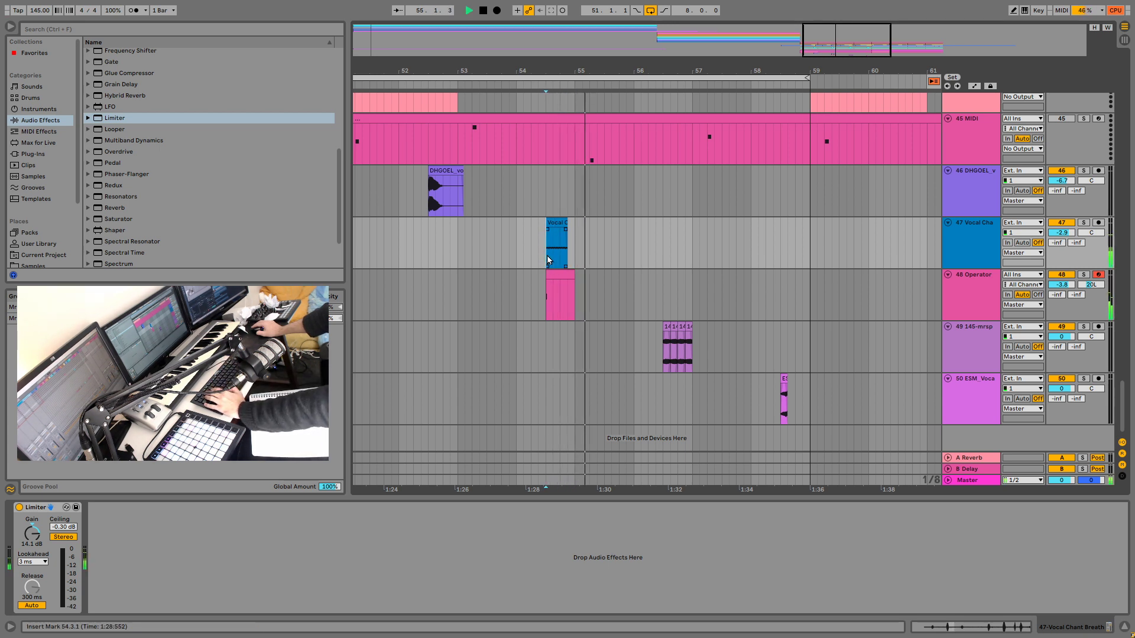
Step: Audition the chopped clips on track 49 from bar 56.3.1, in the full mix and with the track soloed
{"action": "left_click_drag", "start_coordinate": [858, 40], "coordinate": [857, 71]}
{"action": "key", "text": "plus"}
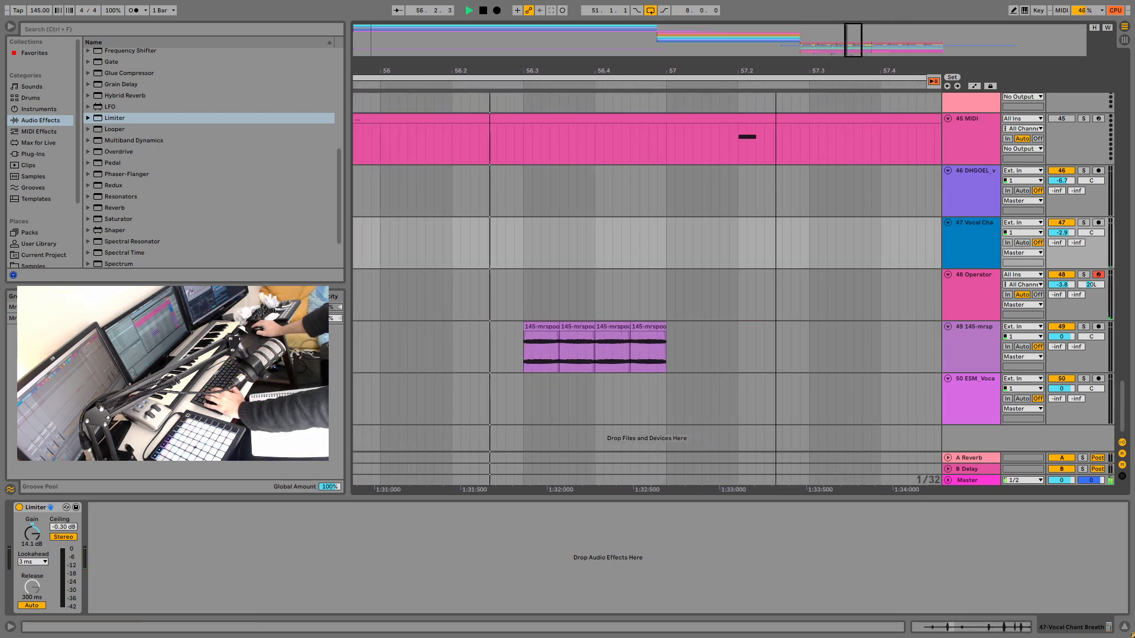
{"action": "left_click", "coordinate": [492, 360]}
{"action": "key", "text": "space"}
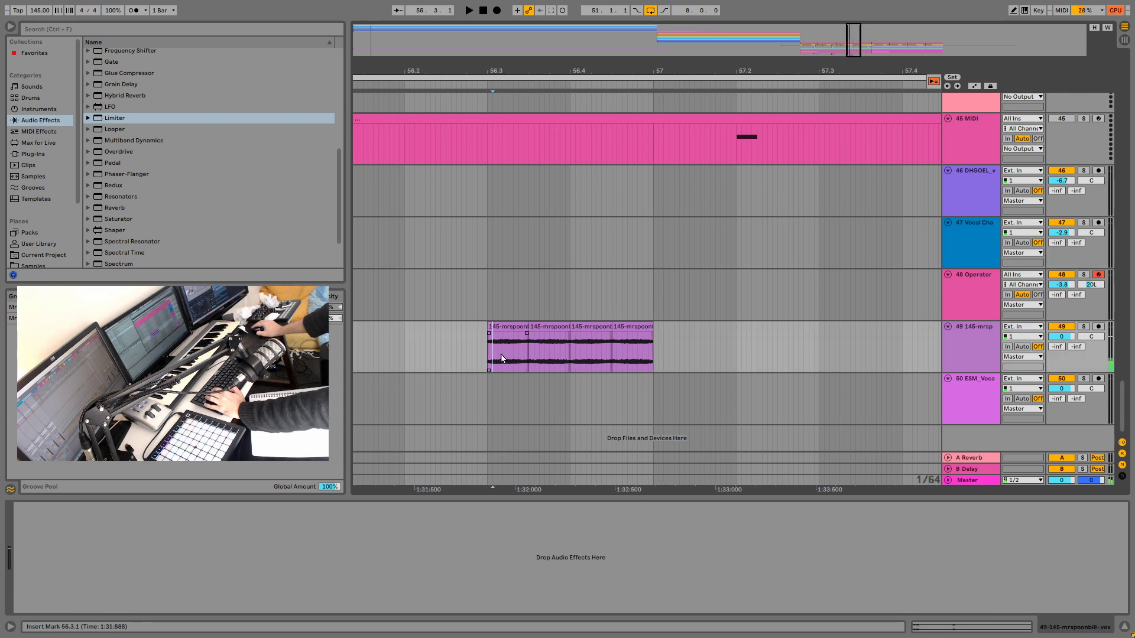
{"action": "key", "text": "space"}
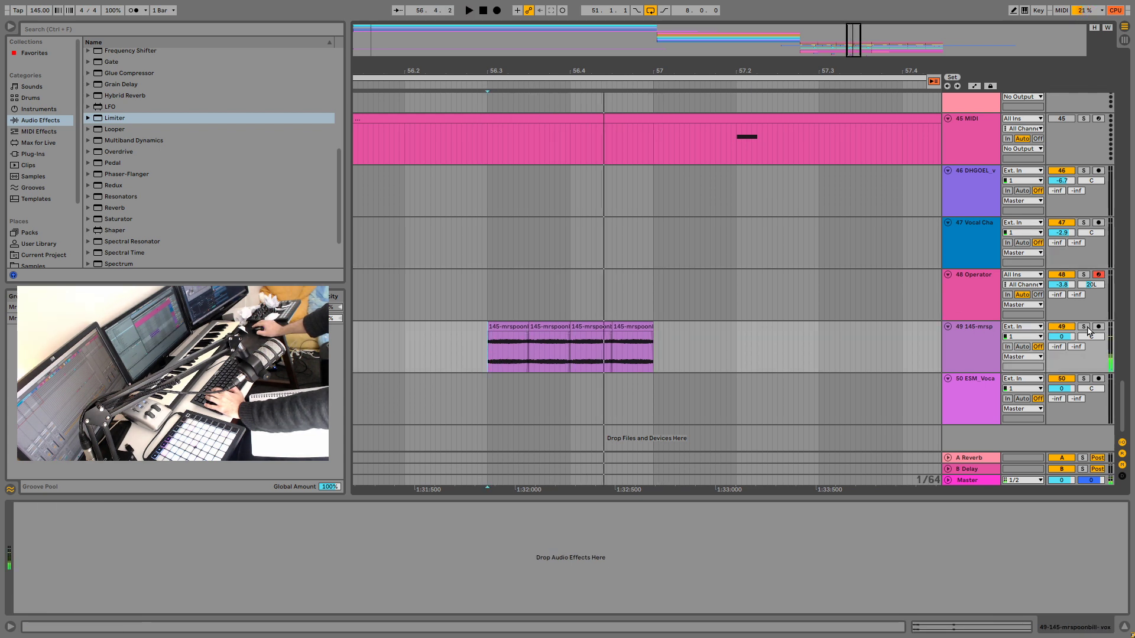
{"action": "key", "text": "space"}
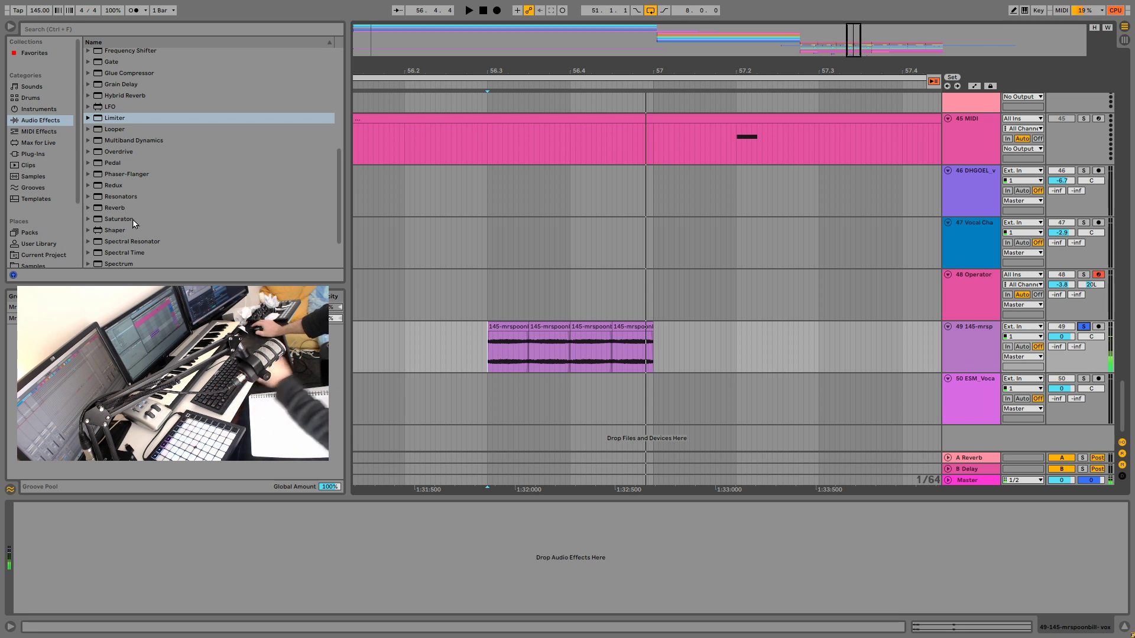
Step: Add a Frequency Shifter to track 49 and audition its clips
{"action": "scroll", "coordinate": [174, 217], "scroll_direction": "up", "scroll_amount": 3}
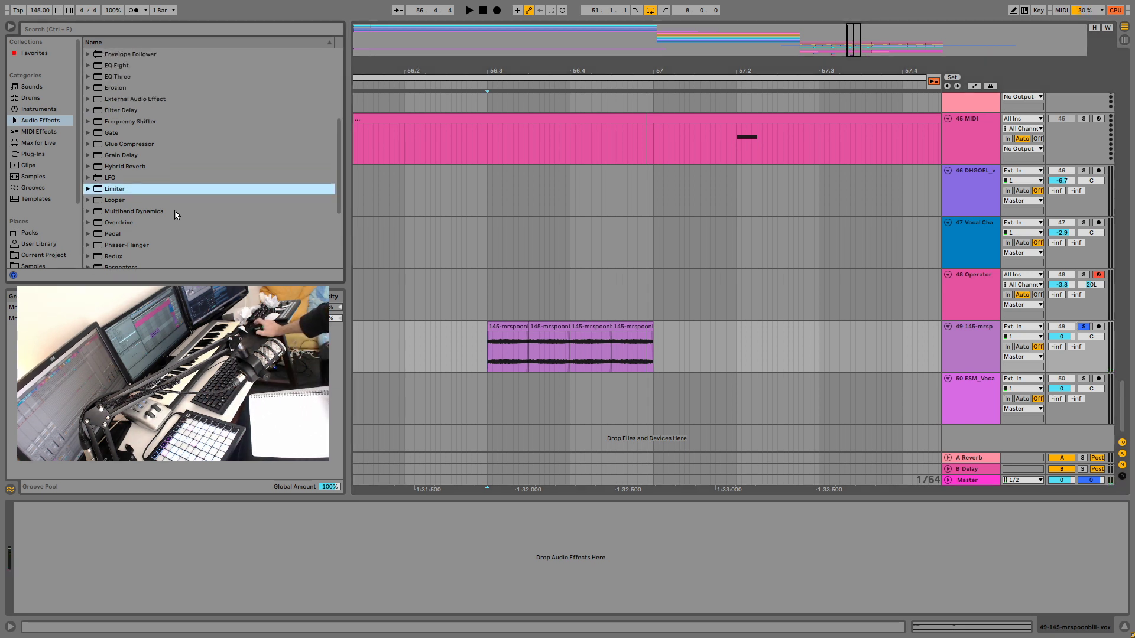
{"action": "left_click_drag", "start_coordinate": [142, 121], "coordinate": [147, 595]}
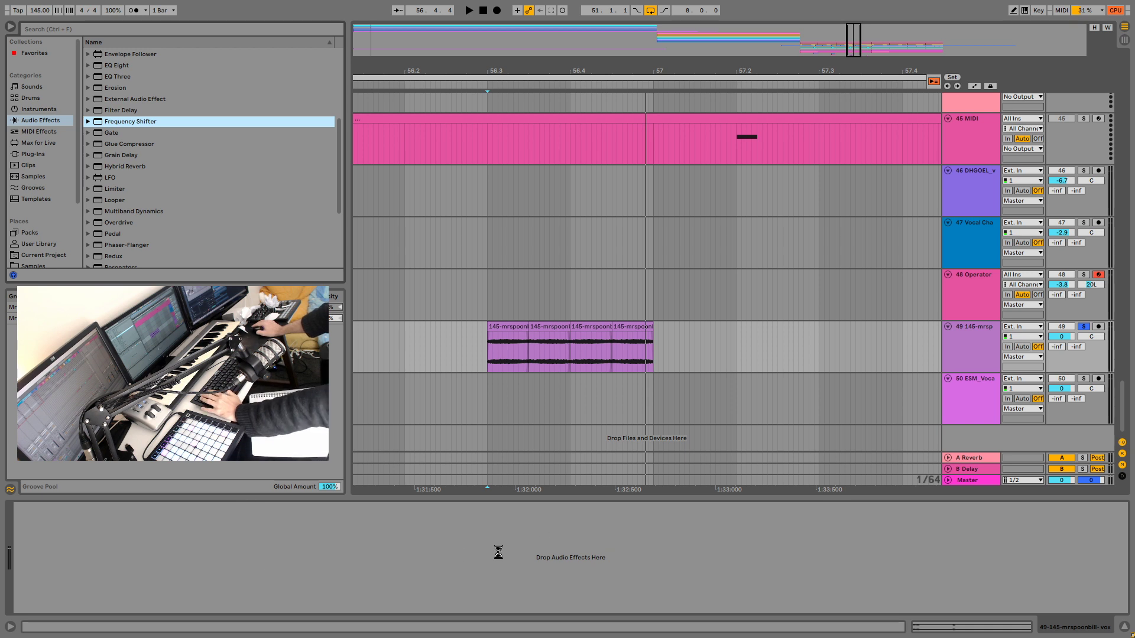
{"action": "left_click", "coordinate": [678, 542]}
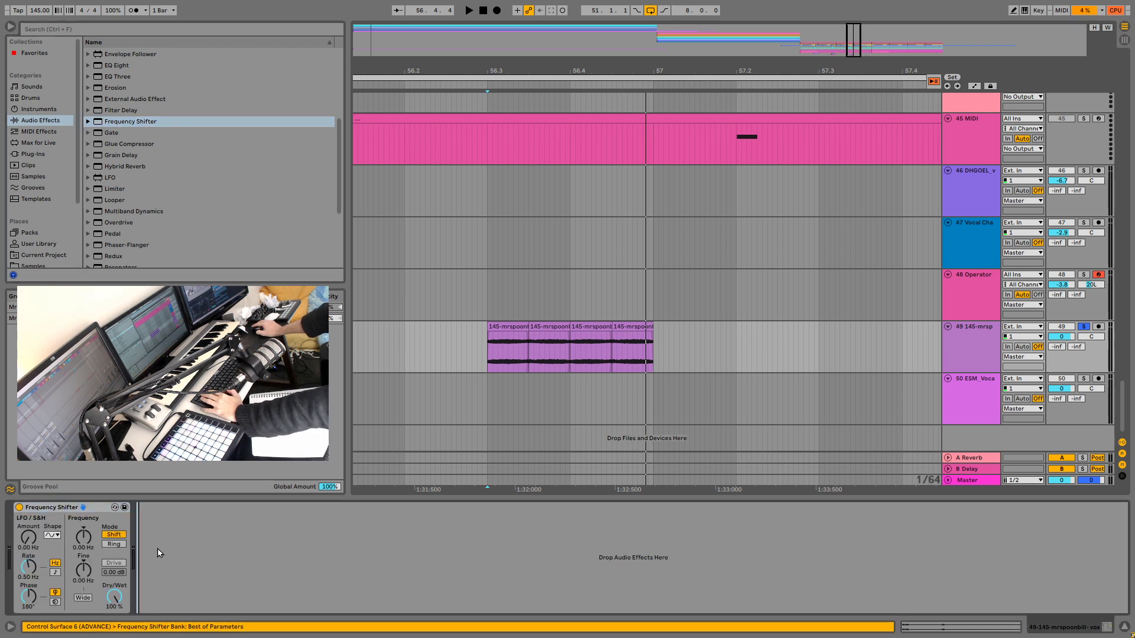
{"action": "key", "text": "space"}
{"action": "key", "text": "space"}
{"action": "key", "text": "space"}
Step: Set the Frequency Shifter's frequency to -320 Hz and its dry/wet to 48.4 % while auditioning
{"action": "left_click_drag", "start_coordinate": [83, 537], "coordinate": [84, 551]}
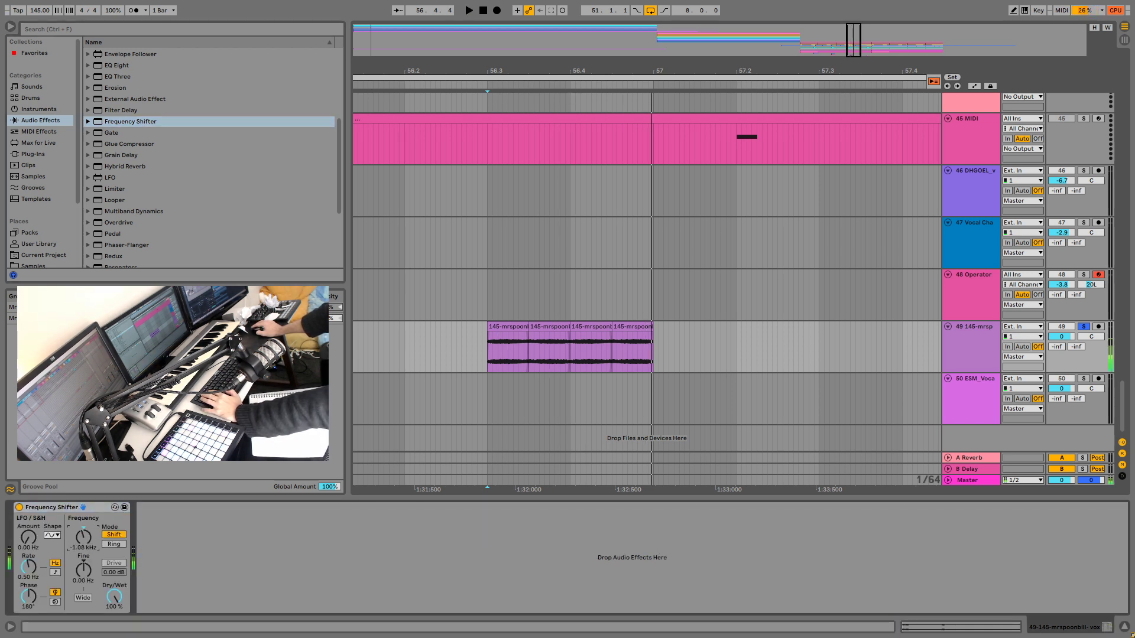
{"action": "key", "text": "space"}
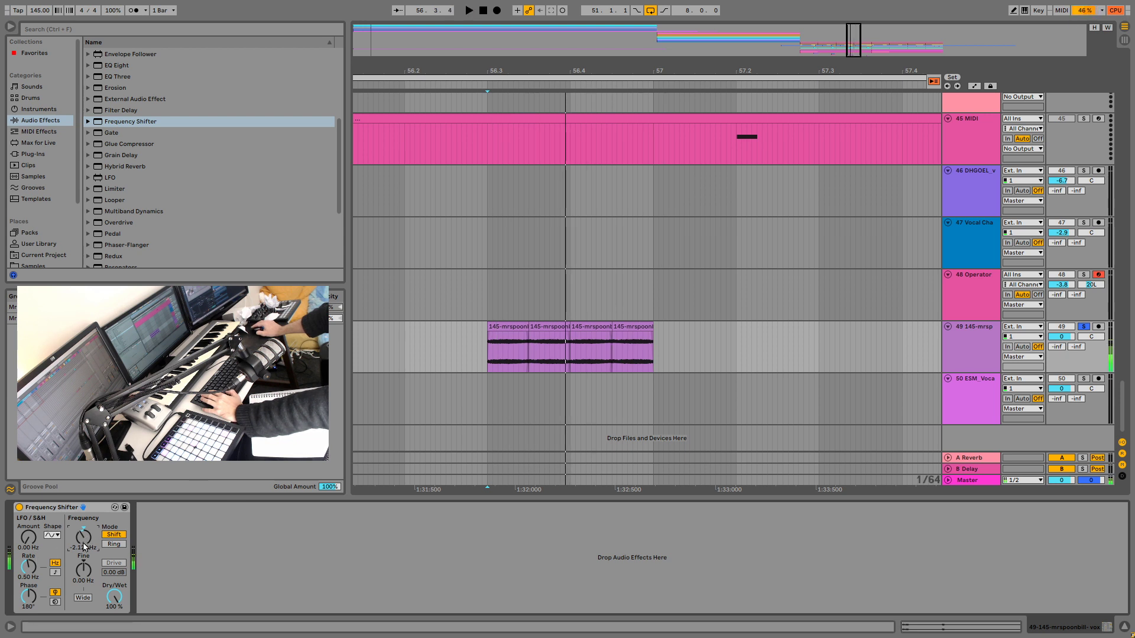
{"action": "key", "text": "space"}
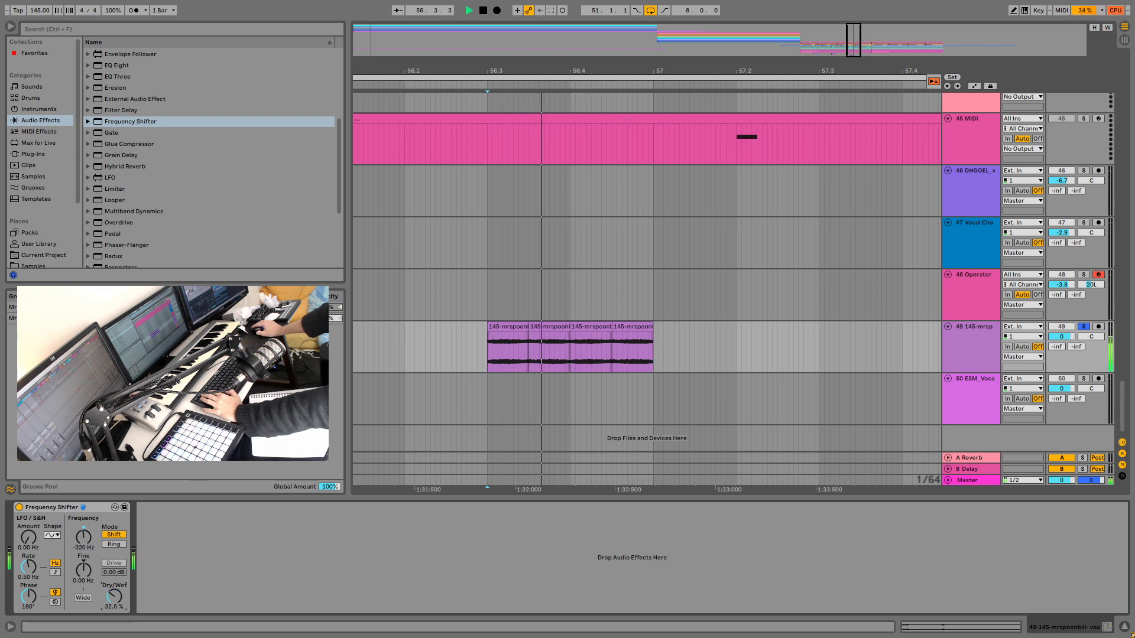
{"action": "key", "text": "space"}
Step: Add an Auto Filter after the Frequency Shifter, with a 430 Hz cutoff, 19 % resonance and an LFO amount of 30.0
{"action": "scroll", "coordinate": [157, 85], "scroll_direction": "up", "scroll_amount": 5}
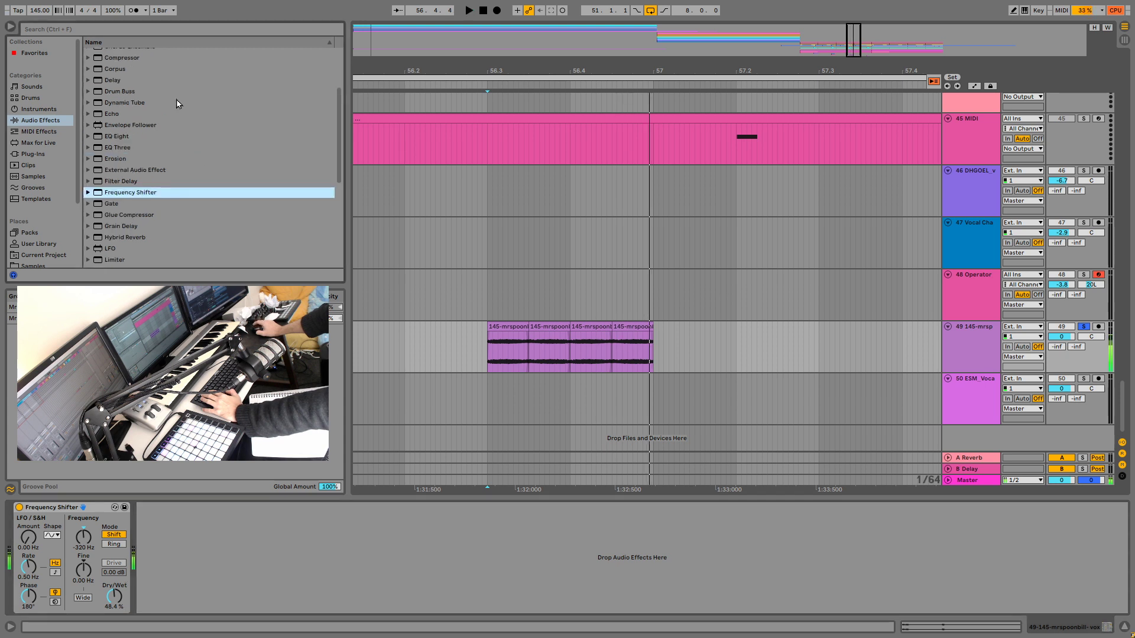
{"action": "left_click_drag", "start_coordinate": [127, 78], "coordinate": [151, 478]}
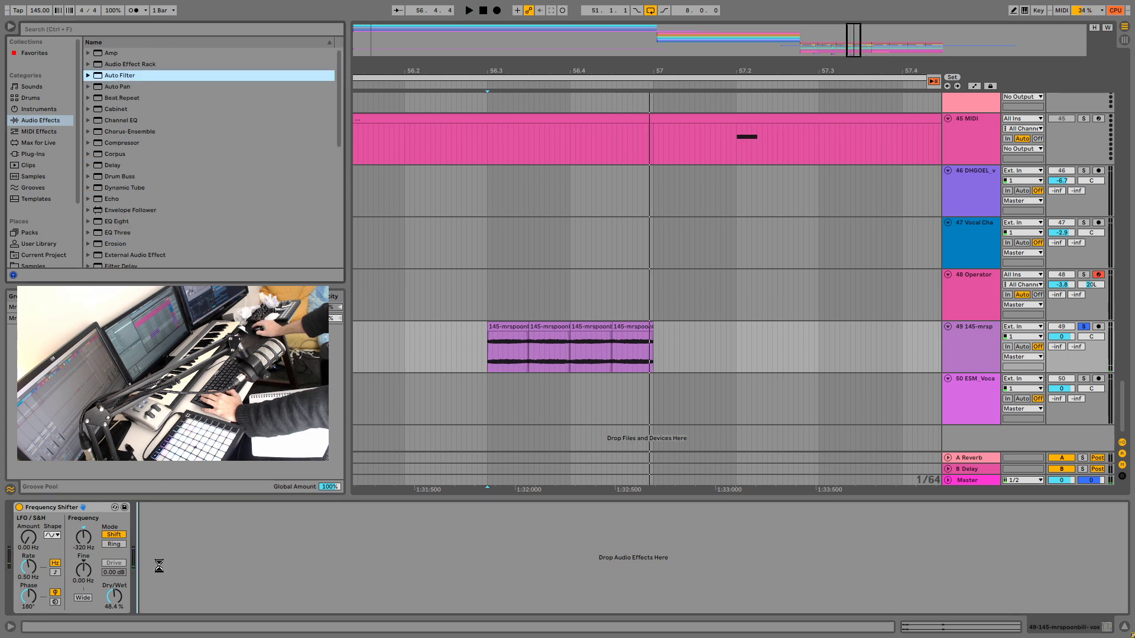
{"action": "left_click_drag", "start_coordinate": [221, 557], "coordinate": [221, 558]}
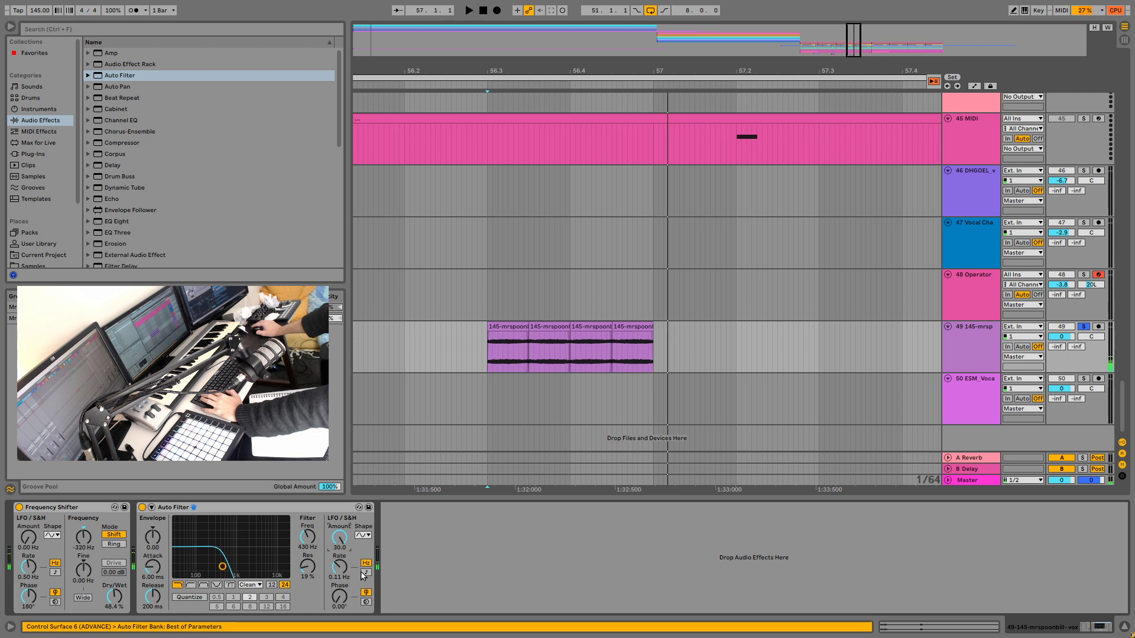
Step: Sync the Auto Filter's LFO to tempo with a rate of 3/16 and audition the clips on track 49
{"action": "key", "text": "space"}
{"action": "key", "text": "space"}
{"action": "left_click_drag", "start_coordinate": [350, 564], "coordinate": [349, 550]}
{"action": "key", "text": "space"}
{"action": "key", "text": "space"}
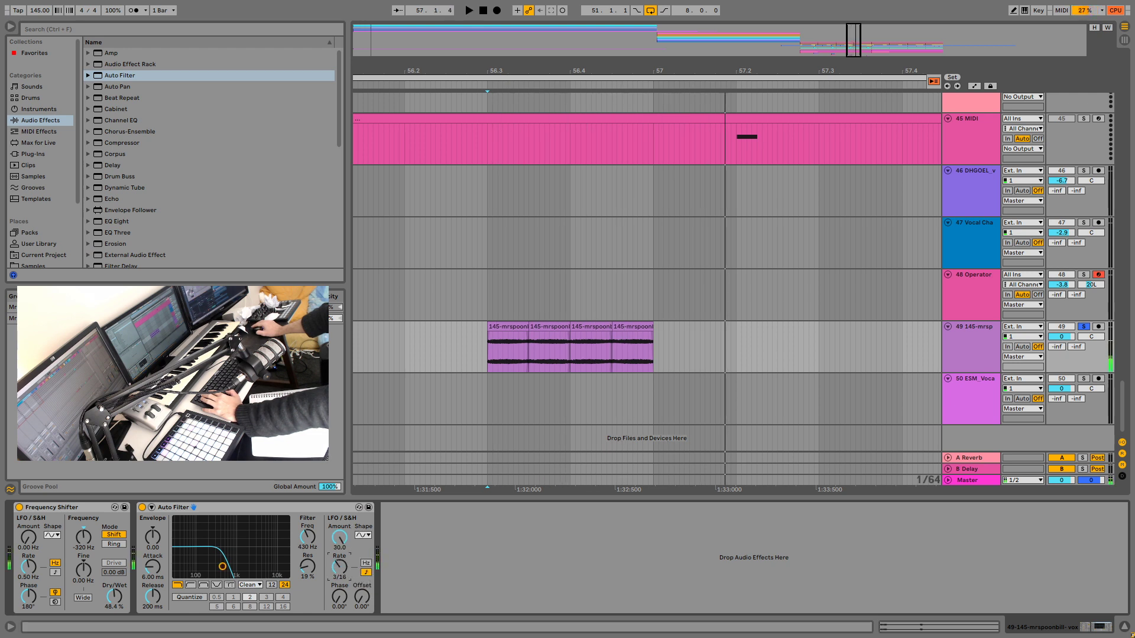
{"action": "key", "text": "space"}
{"action": "key", "text": "space"}
{"action": "key", "text": "space"}
Step: Set the Auto Filter's cutoff to 591 Hz, resonance to 2.7 % and LFO rate to 1/8, and unsolo track 49
{"action": "mouse_move", "coordinate": [223, 566]}
{"action": "left_mouse_down"}
{"action": "mouse_move", "coordinate": [233, 559]}
{"action": "mouse_move", "coordinate": [227, 574]}
{"action": "left_mouse_up"}
{"action": "key", "text": "space"}
{"action": "key", "text": "space"}
{"action": "key", "text": "space"}
{"action": "key", "text": "space"}
{"action": "left_click_drag", "start_coordinate": [339, 567], "coordinate": [339, 570]}
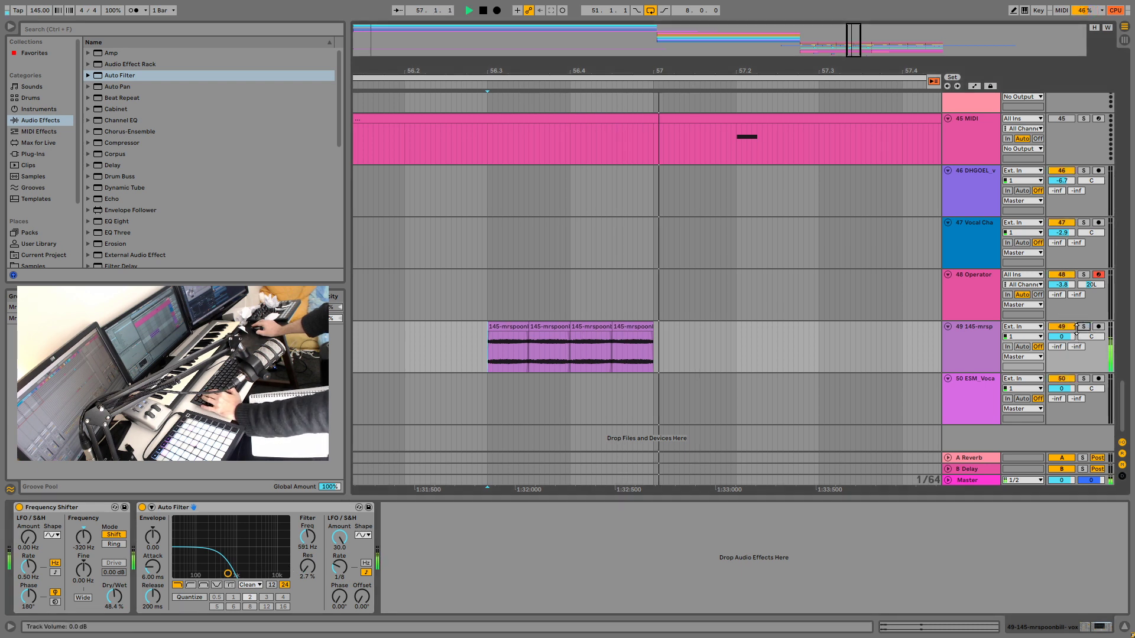
Step: Set the Auto Filter's cutoff to 291 Hz and resonance to 0.0 % while auditioning in the full mix
{"action": "key", "text": "space"}
{"action": "key", "text": "space"}
{"action": "key", "text": "space"}
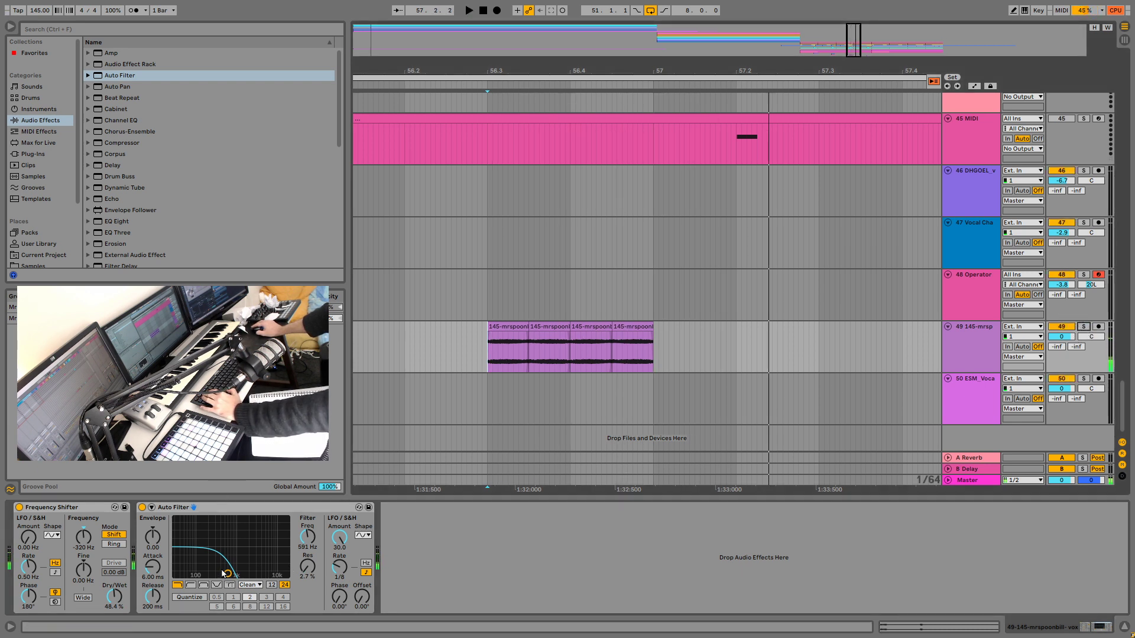
{"action": "key", "text": "space"}
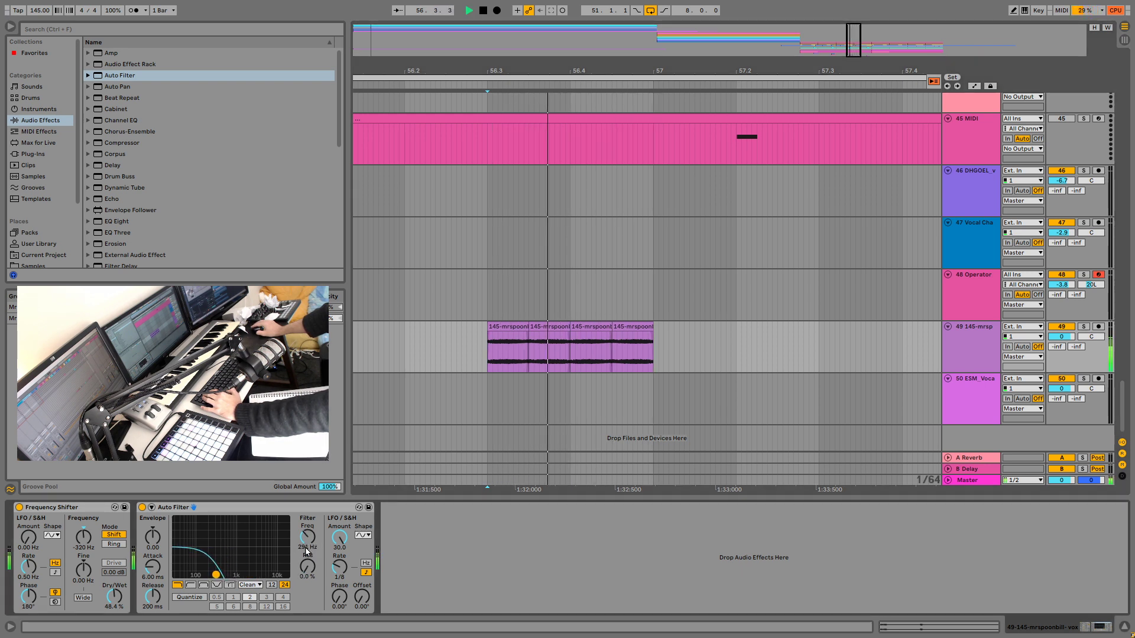
Step: Set the Auto Filter's LFO rate to 1/12 and audition the passage from bar 56.2.1
{"action": "left_click", "coordinate": [405, 366]}
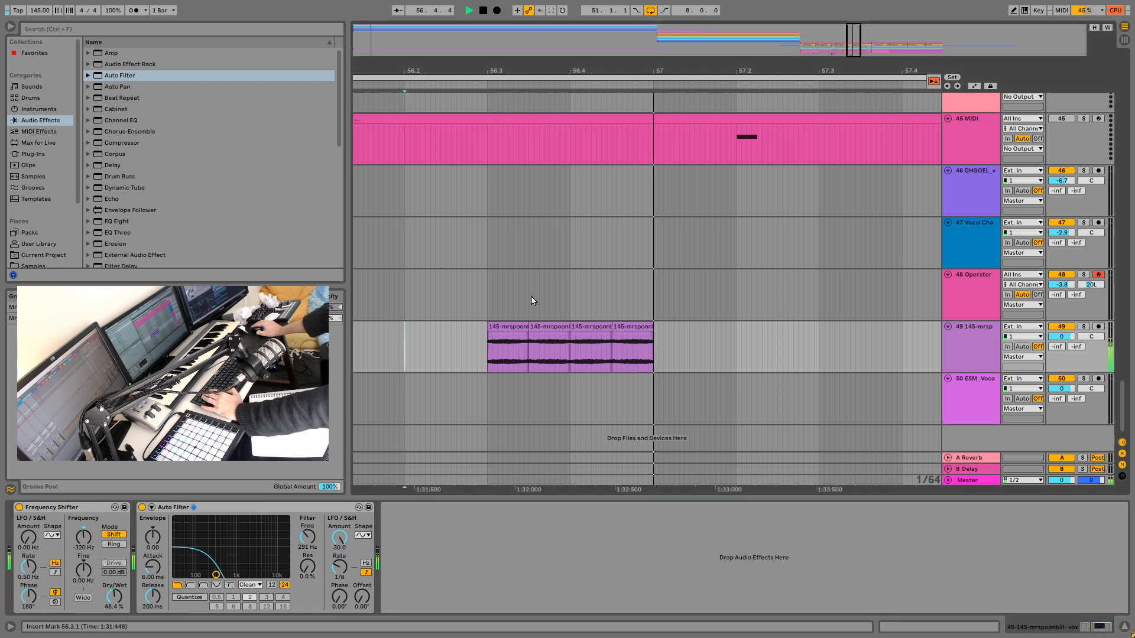
{"action": "key", "text": "space"}
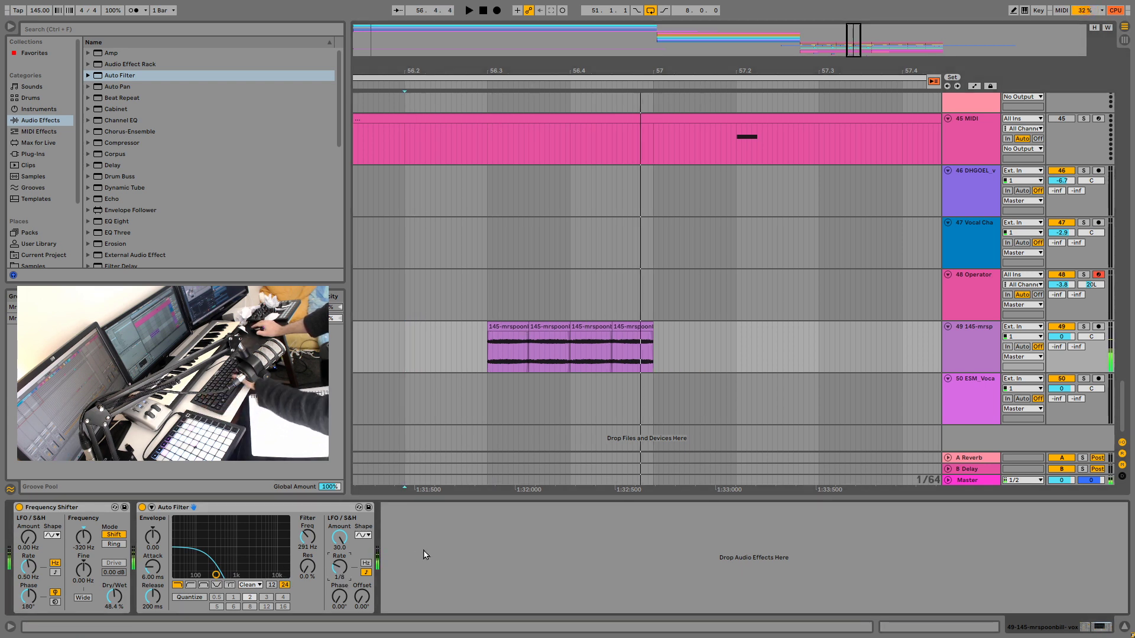
{"action": "key", "text": "space"}
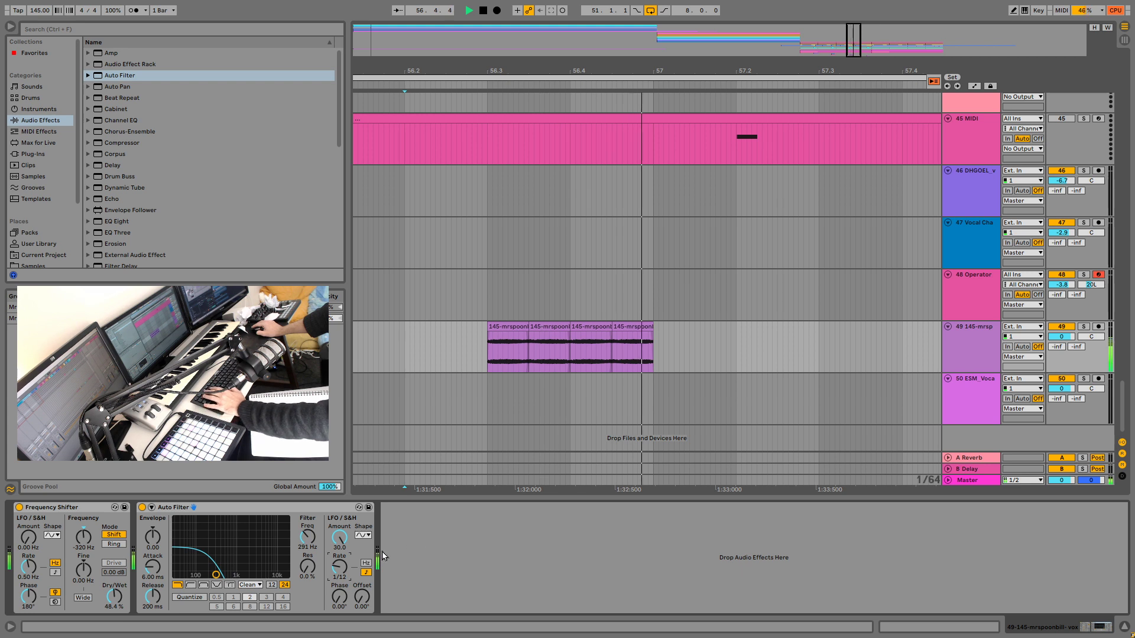
Step: Set the Auto Filter's LFO rate to 1/16 and phase to 40.0°, switch its shape to sawtooth, and audition the clips
{"action": "key", "text": "space"}
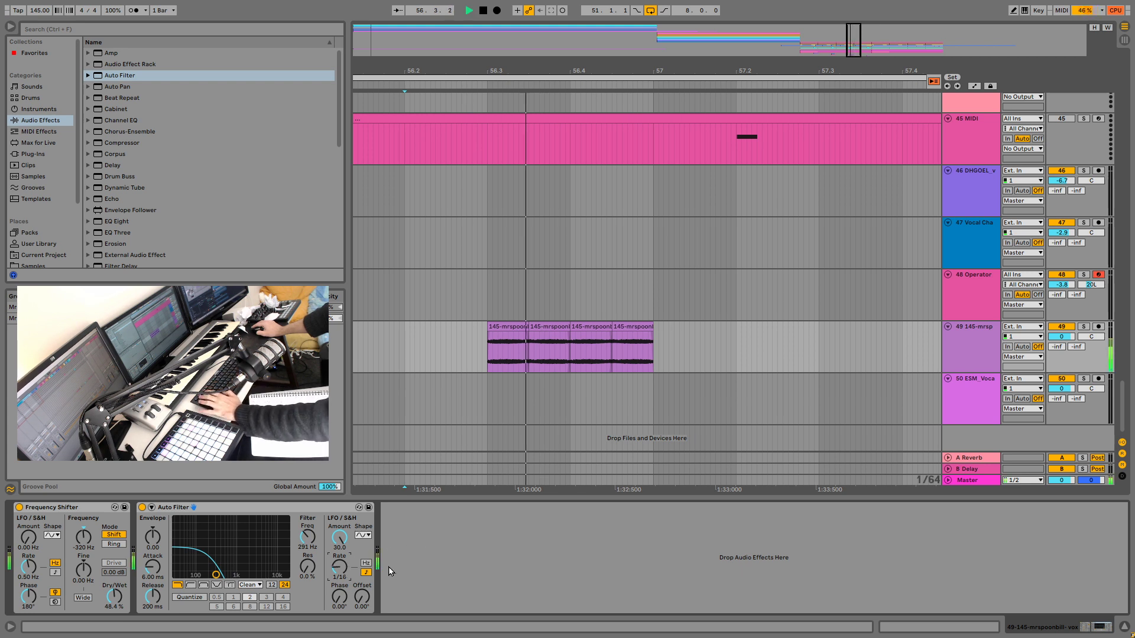
{"action": "left_click_drag", "start_coordinate": [340, 568], "coordinate": [339, 572]}
{"action": "key", "text": "space"}
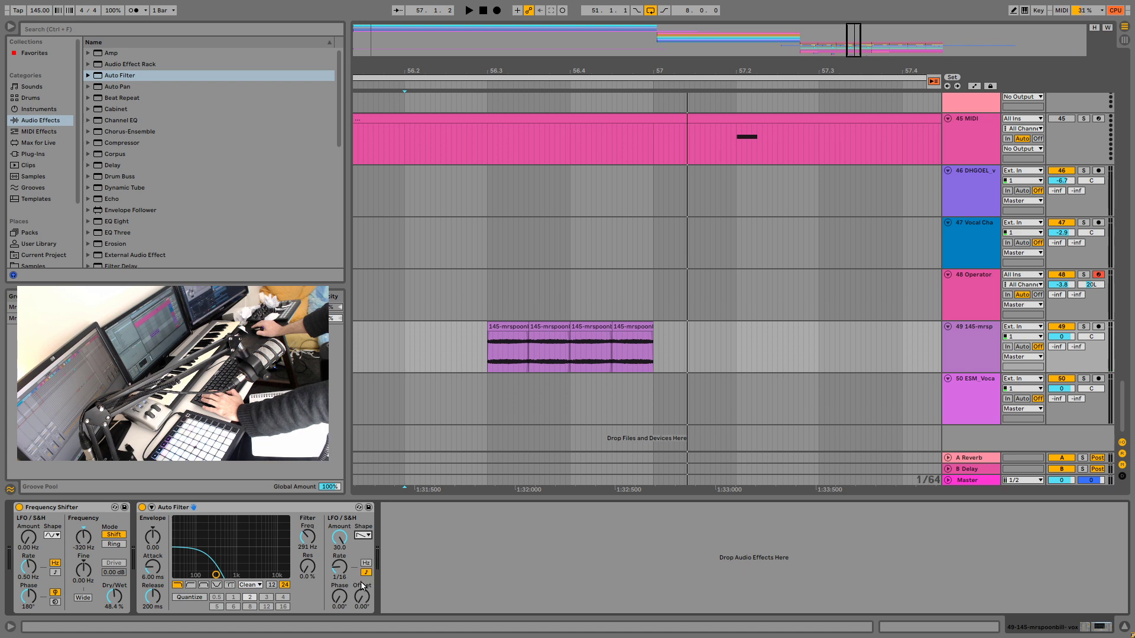
{"action": "key", "text": "space"}
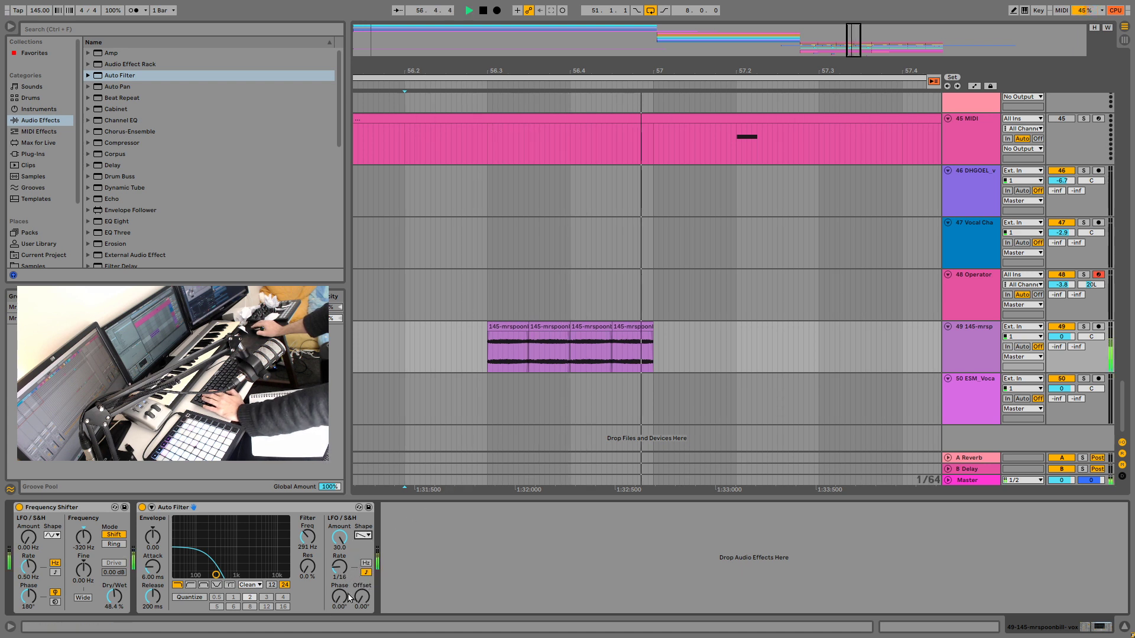
{"action": "mouse_move", "coordinate": [349, 599]}
{"action": "left_mouse_down"}
{"action": "mouse_move", "coordinate": [348, 555]}
{"action": "mouse_move", "coordinate": [349, 588]}
{"action": "left_mouse_up"}
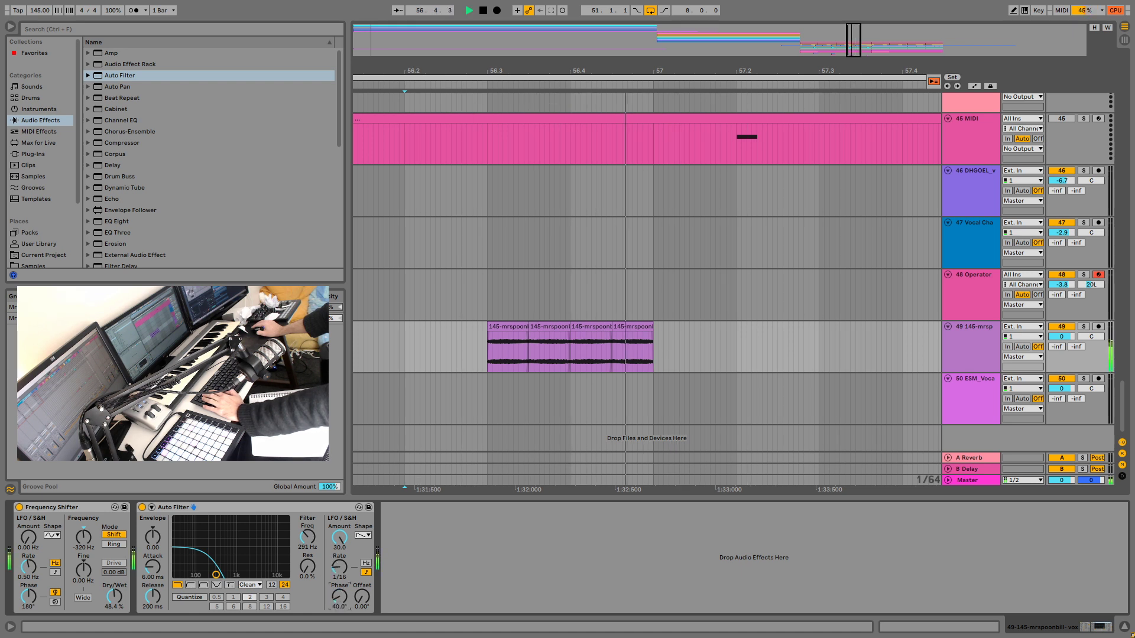
Step: Automate the Auto Filter frequency on track 49 to rise from 53.9 Hz near bar 56.3 to a breakpoint at 56.4
{"action": "key", "text": "a"}
{"action": "key", "text": "space"}
{"action": "key", "text": "space"}
{"action": "left_click", "coordinate": [569, 357]}
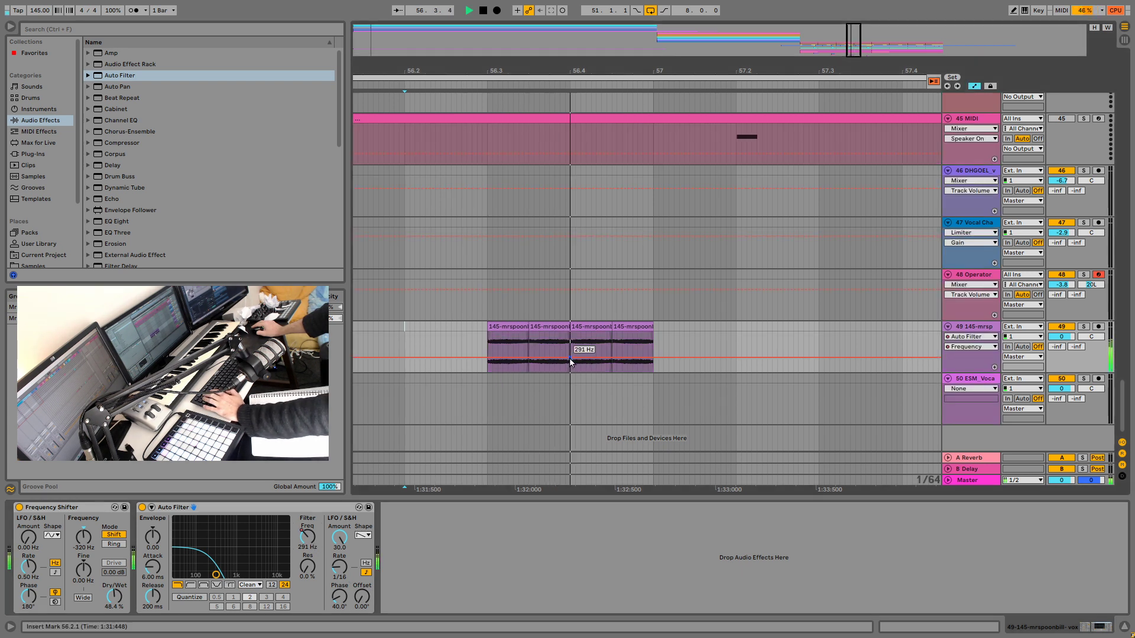
{"action": "key", "text": "space"}
{"action": "left_click_drag", "start_coordinate": [534, 357], "coordinate": [498, 368]}
{"action": "key", "text": "space"}
{"action": "key", "text": "space"}
{"action": "key", "text": "space"}
{"action": "key", "text": "space"}
{"action": "key", "text": "space"}
{"action": "left_click_drag", "start_coordinate": [620, 364], "coordinate": [645, 337]}
{"action": "key", "text": "ctrl+z"}
{"action": "key", "text": "space"}
{"action": "key", "text": "space"}
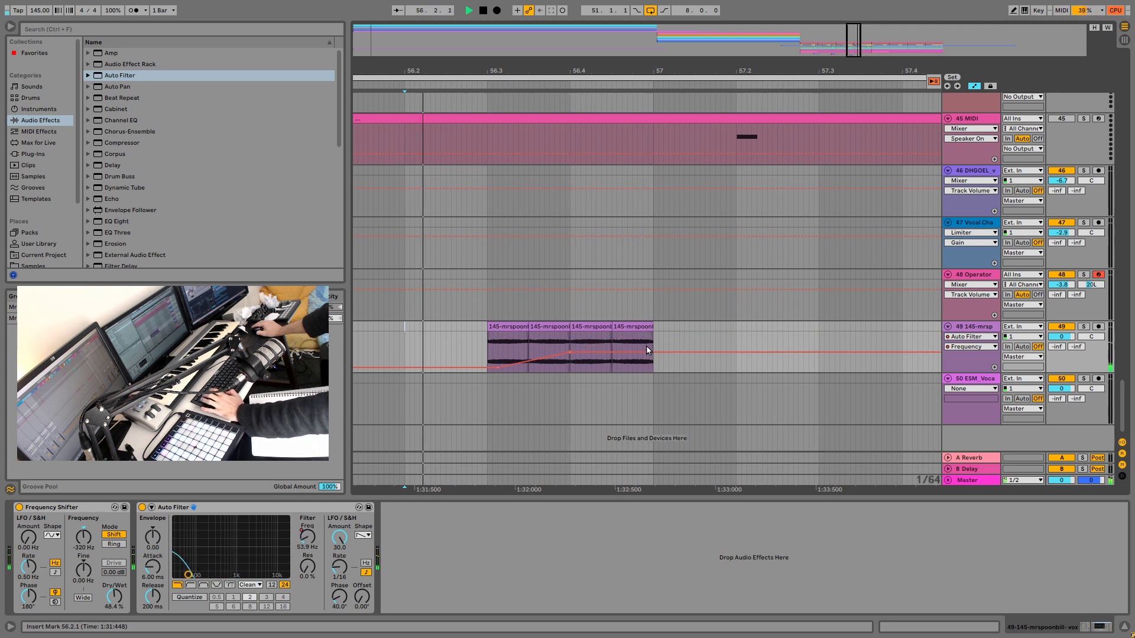
Step: Lower the frequency breakpoint at 56.4, add one at 955 Hz near the last clip's end, and adjust the ramp's start to 72.5 Hz at 56.3
{"action": "left_click_drag", "start_coordinate": [570, 352], "coordinate": [570, 359]}
{"action": "key", "text": "space"}
{"action": "key", "text": "space"}
{"action": "left_click_drag", "start_coordinate": [648, 359], "coordinate": [648, 351]}
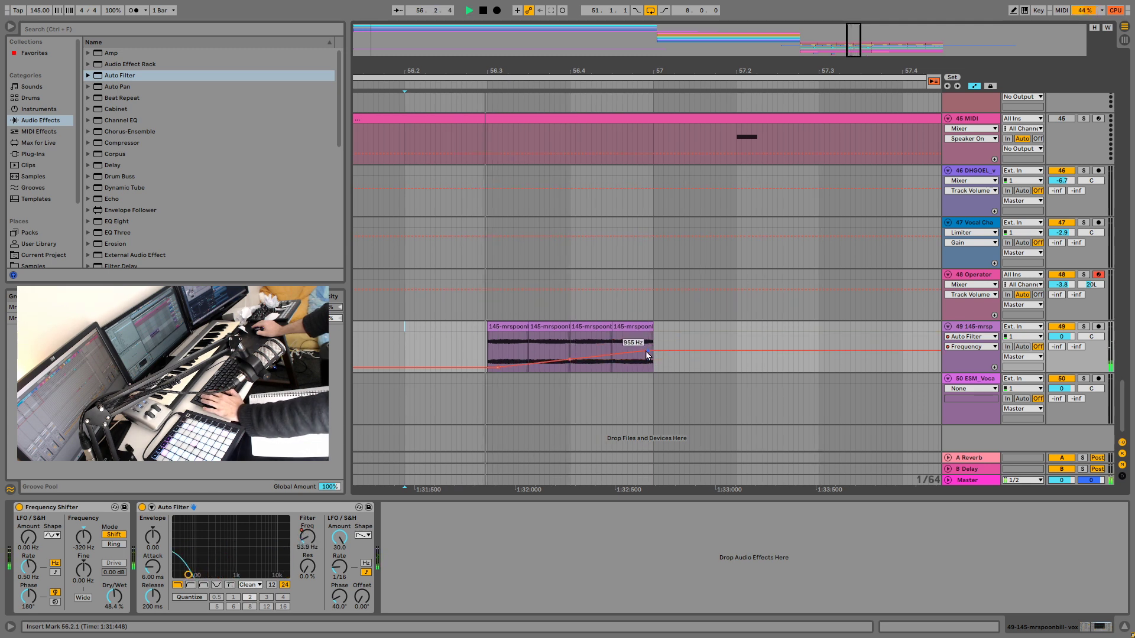
{"action": "left_click_drag", "start_coordinate": [497, 371], "coordinate": [488, 366]}
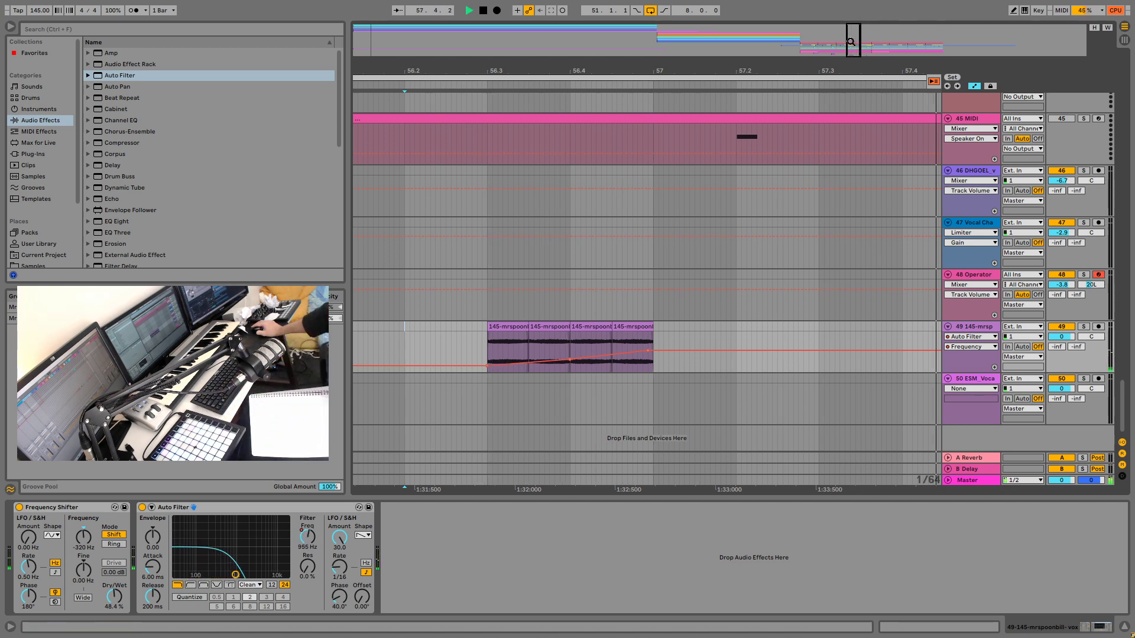
Step: Audition the ESM vocal clip on track 50 from 58.3.1
{"action": "left_click_drag", "start_coordinate": [517, 71], "coordinate": [517, 53]}
{"action": "key", "text": "minus"}
{"action": "key", "text": "minus"}
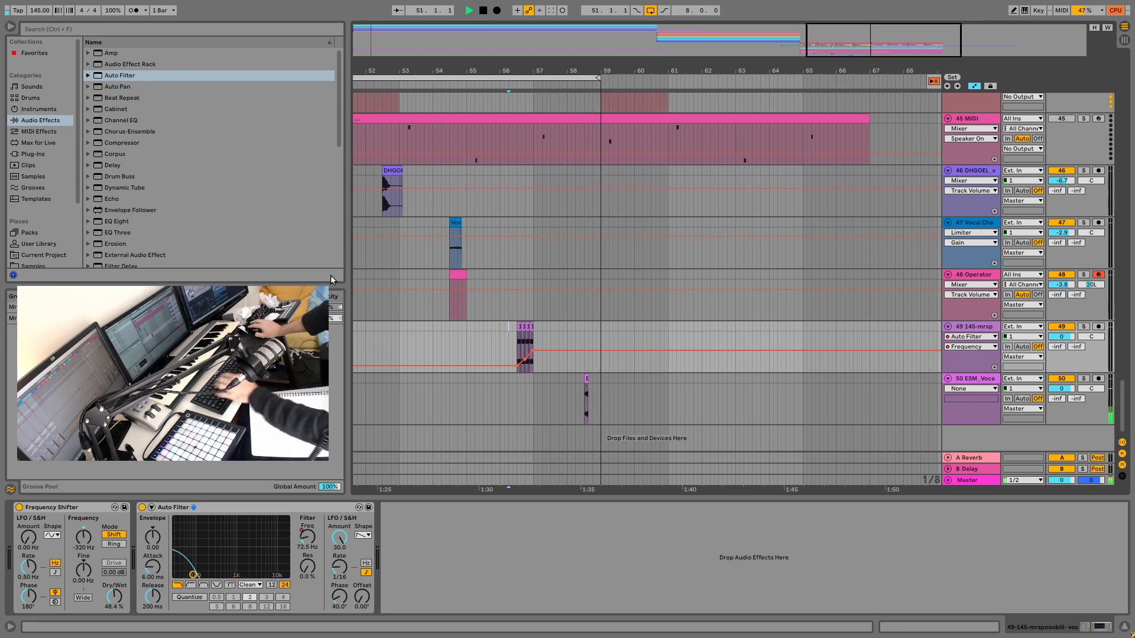
{"action": "left_click", "coordinate": [587, 416]}
{"action": "key", "text": "space"}
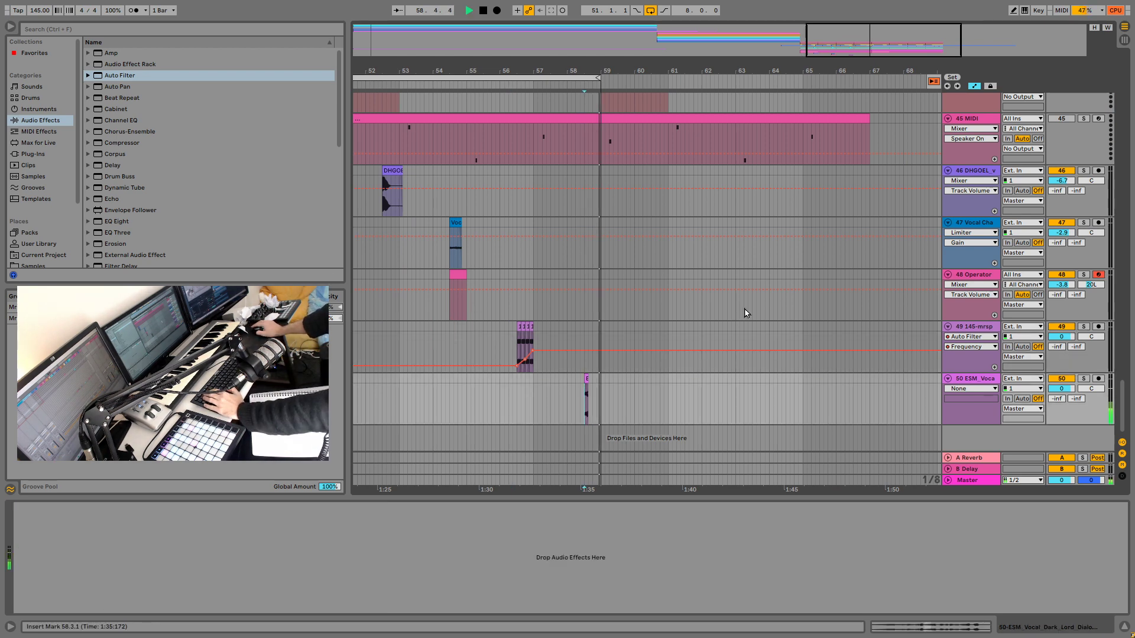
{"action": "key", "text": "space"}
{"action": "left_click_drag", "start_coordinate": [900, 27], "coordinate": [882, 126]}
{"action": "key", "text": "space"}
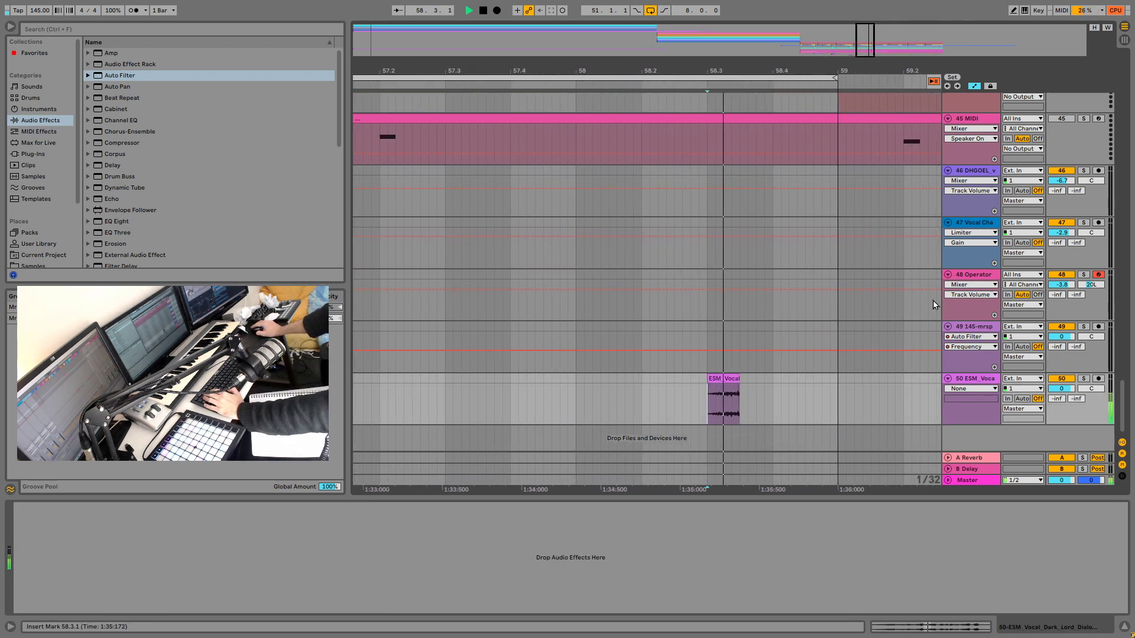
{"action": "key", "text": "space"}
Step: Delete the vocal clip's second half from 58.3.2 to 58.3.3 and raise track 50's volume to 6.0 dB while auditioning
{"action": "left_click_drag", "start_coordinate": [720, 412], "coordinate": [742, 414]}
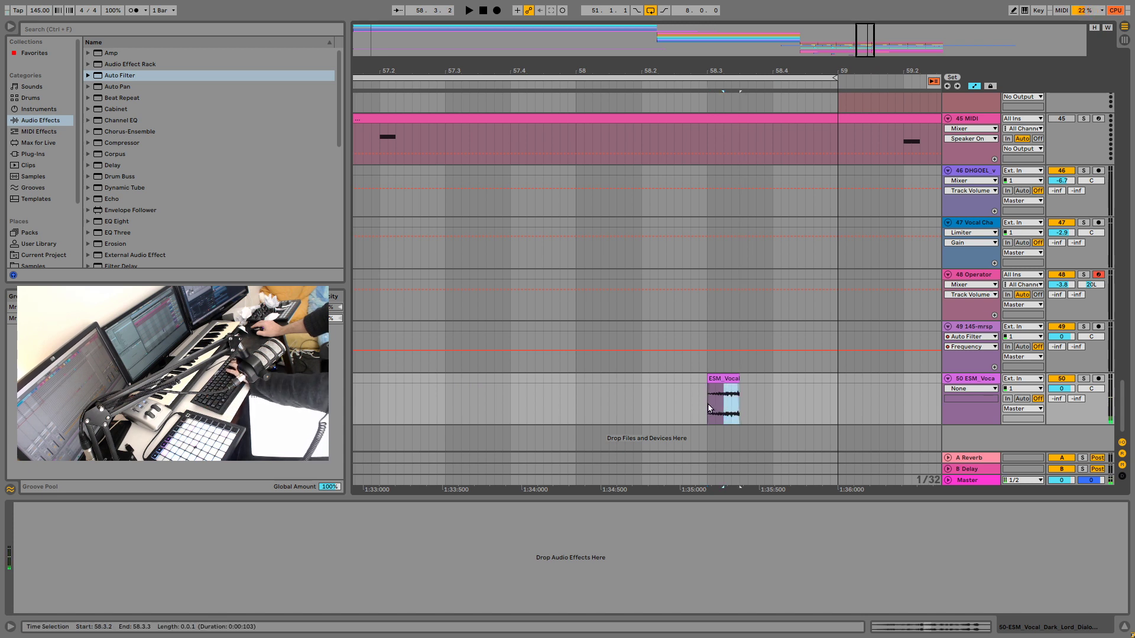
{"action": "key", "text": "a"}
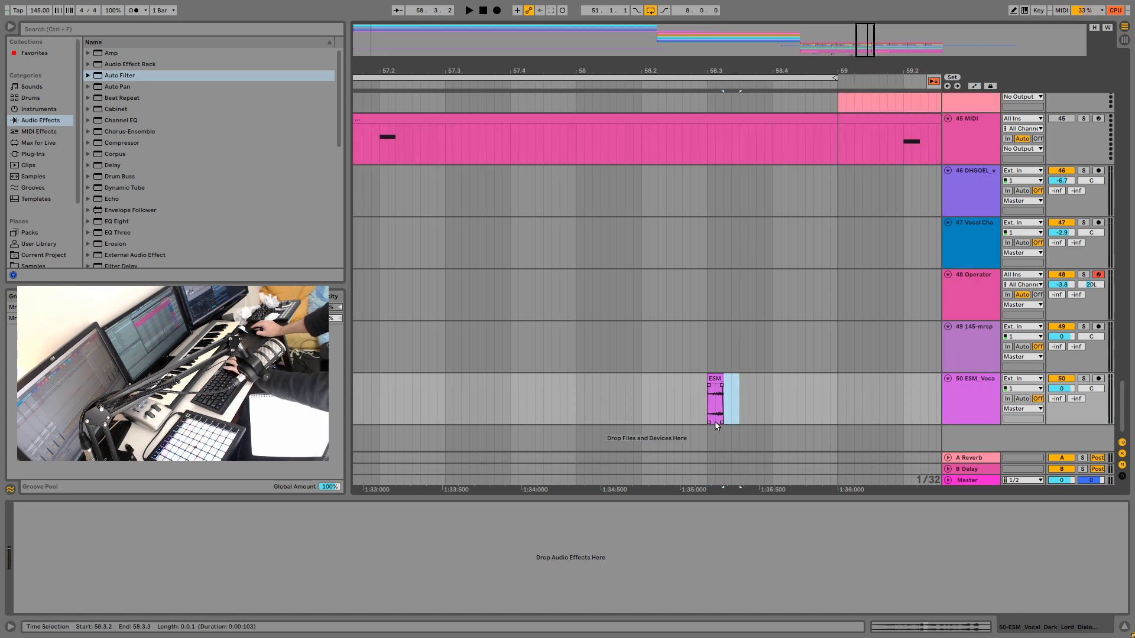
{"action": "left_click", "coordinate": [715, 414]}
{"action": "key", "text": "space"}
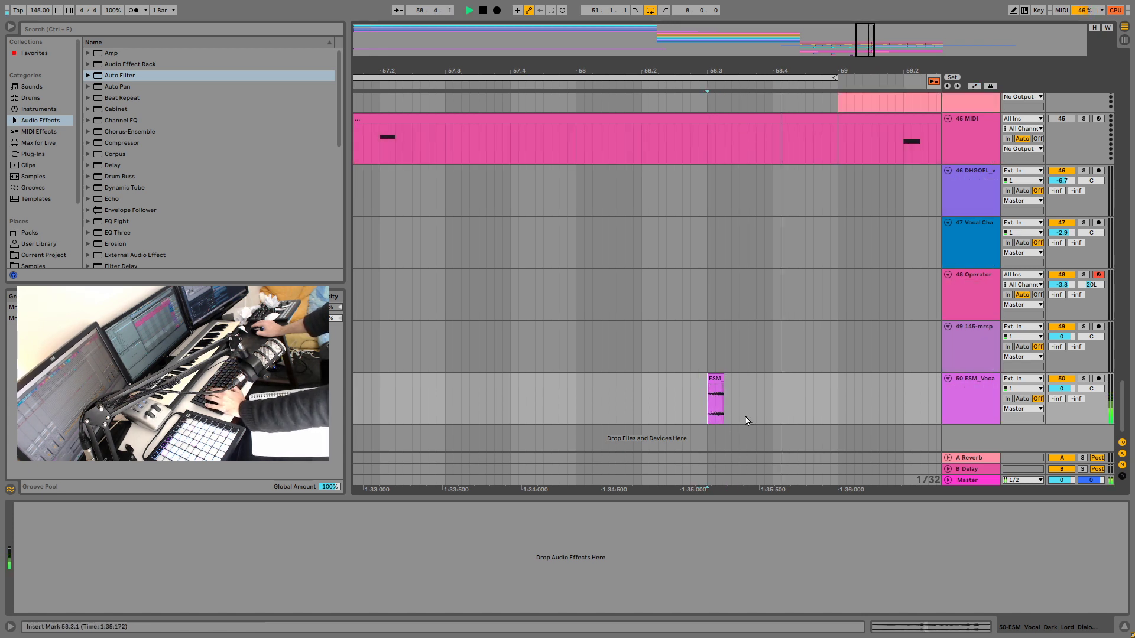
{"action": "key", "text": "space"}
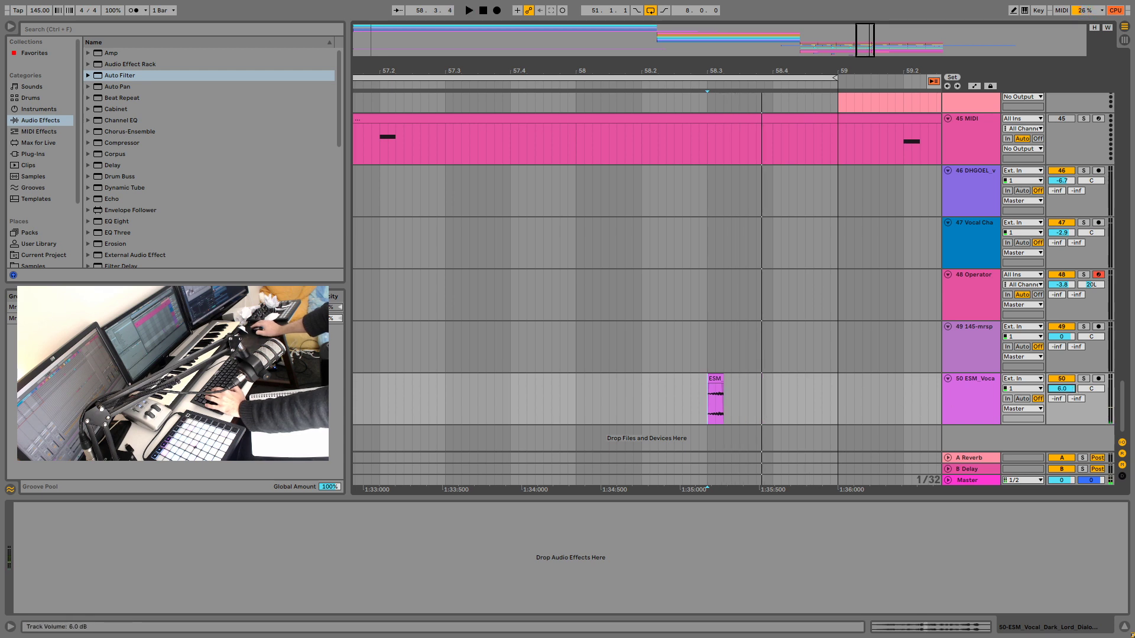
Step: Open the remaining ESM vocal clip, raise its gain and audition it
{"action": "double_click", "coordinate": [713, 379]}
{"action": "left_click_drag", "start_coordinate": [198, 384], "coordinate": [198, 360]}
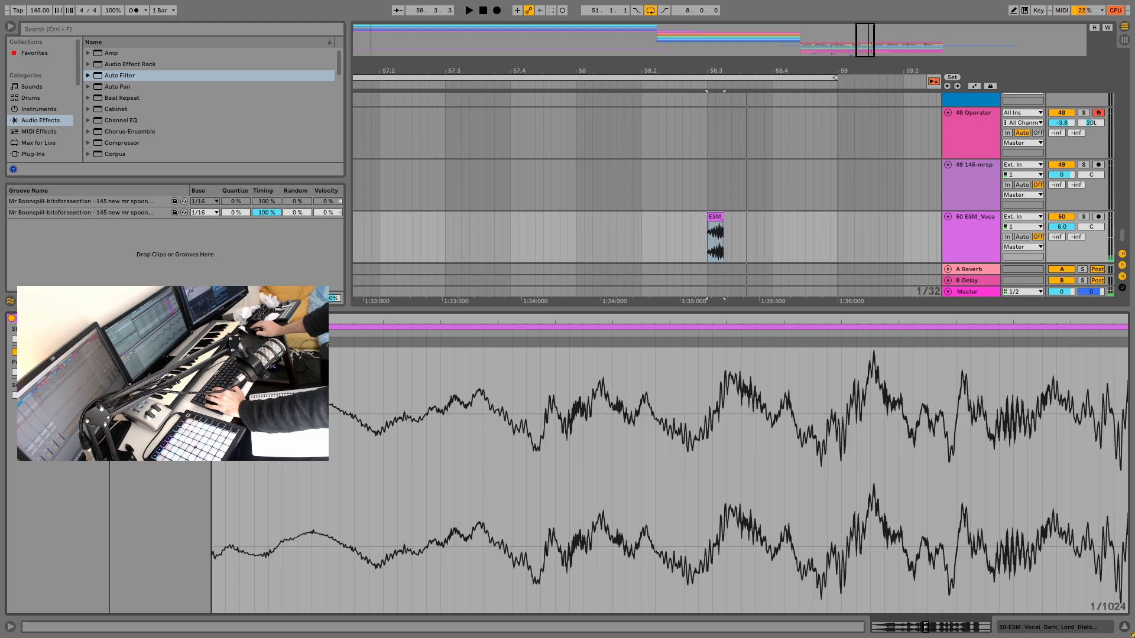
{"action": "key", "text": "space"}
{"action": "key", "text": "space"}
{"action": "key", "text": "space"}
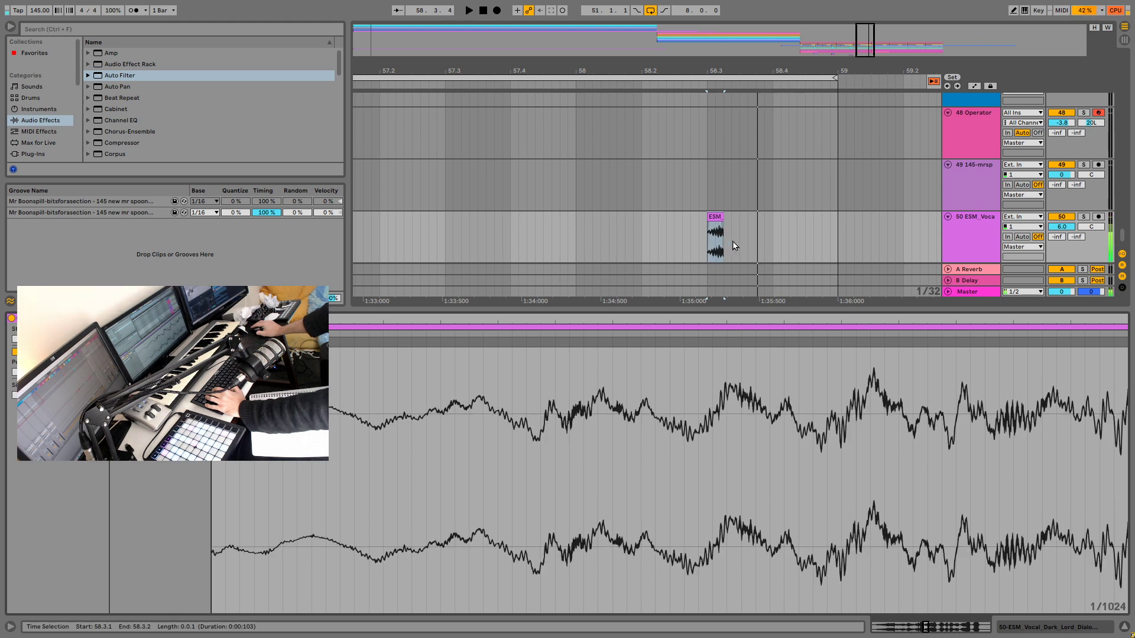
Step: Delete the second half of the remaining ESM vocal clip, clearing up to 58.3.3, and audition from 58.3.1
{"action": "left_click", "coordinate": [710, 242]}
{"action": "left_click_drag", "start_coordinate": [717, 242], "coordinate": [739, 243]}
{"action": "key", "text": "Delete"}
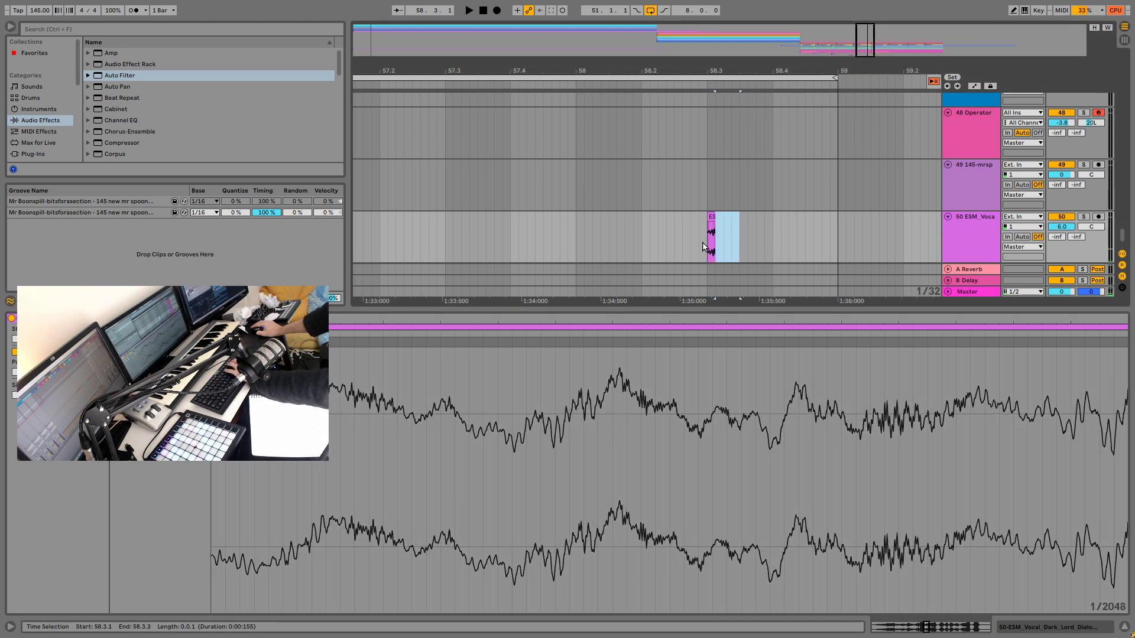
{"action": "left_click", "coordinate": [706, 250]}
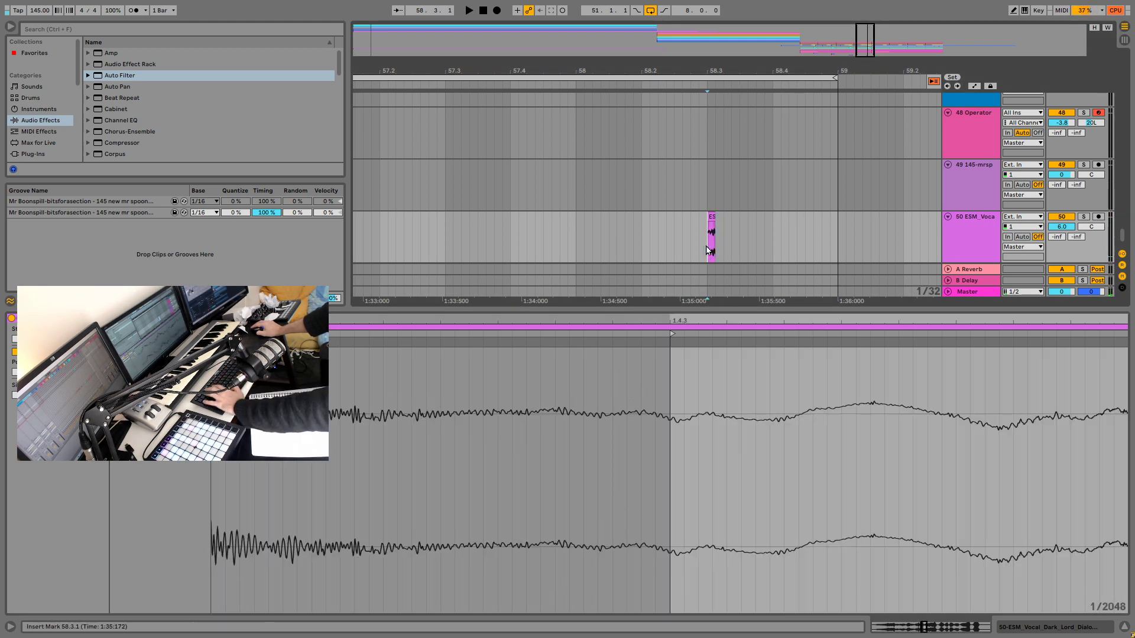
{"action": "left_click", "coordinate": [974, 229]}
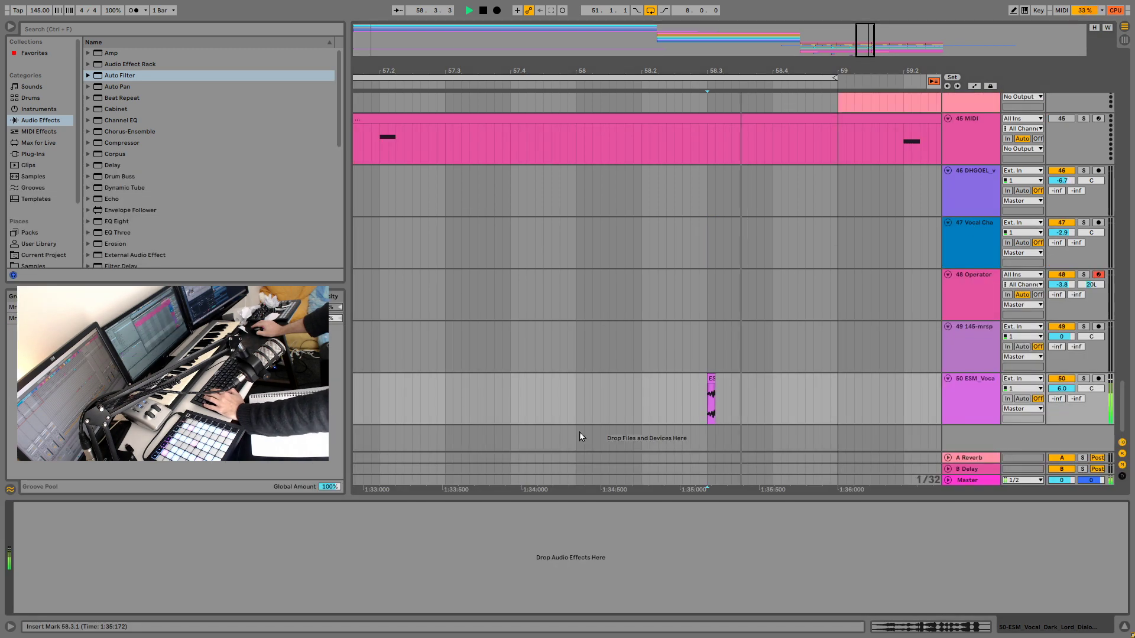
Step: Reduce the gain of the shortened ESM vocal clip while auditioning it in the mix
{"action": "left_click", "coordinate": [712, 376]}
{"action": "key", "text": "space"}
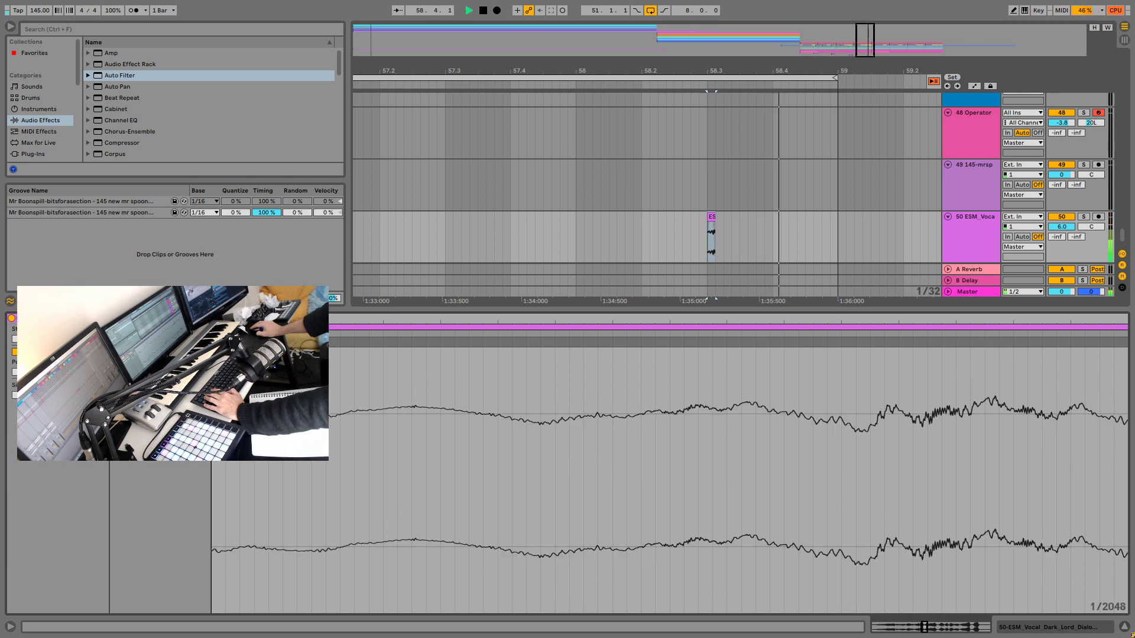
{"action": "key", "text": "space"}
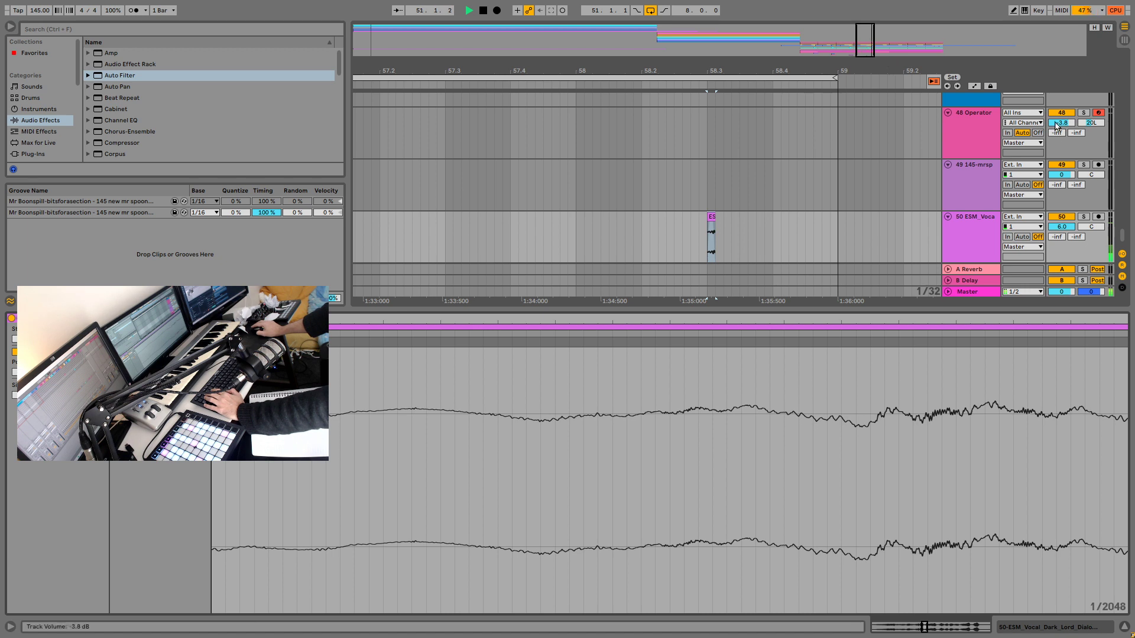
Step: Duplicate the accent clips of bars 51–59 on tracks 46 to 50 into bars 59–67
{"action": "double_click", "coordinate": [870, 43]}
{"action": "scroll", "coordinate": [760, 195], "scroll_direction": "up", "scroll_amount": 6}
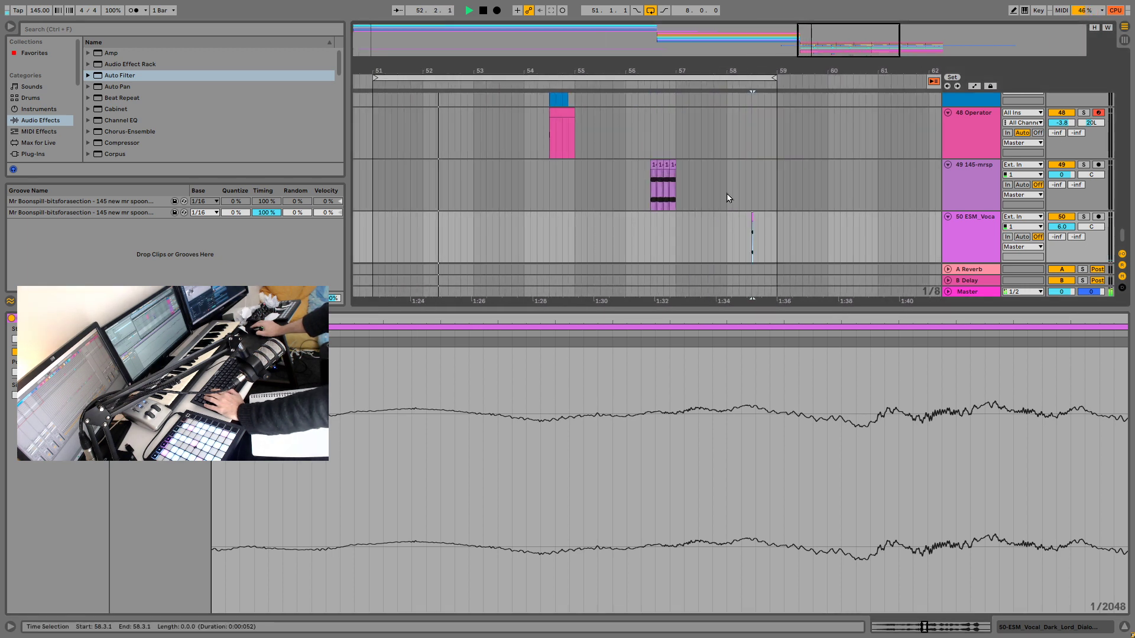
{"action": "left_click", "coordinate": [776, 247]}
{"action": "scroll", "coordinate": [672, 189], "scroll_direction": "up", "scroll_amount": 8}
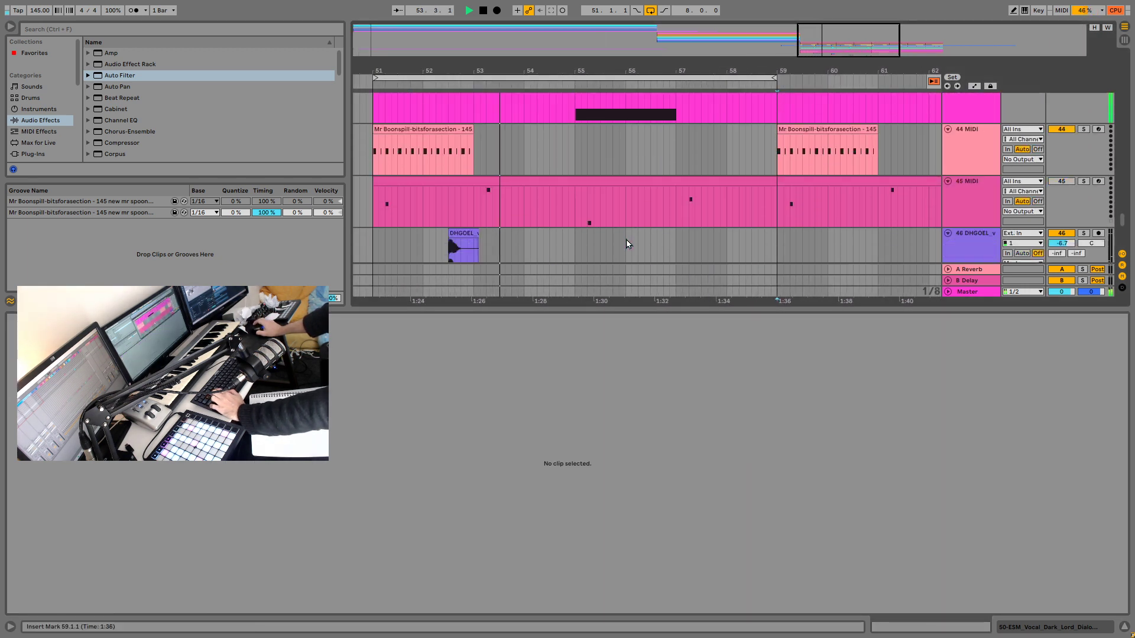
{"action": "left_click", "coordinate": [384, 239], "text": "shift"}
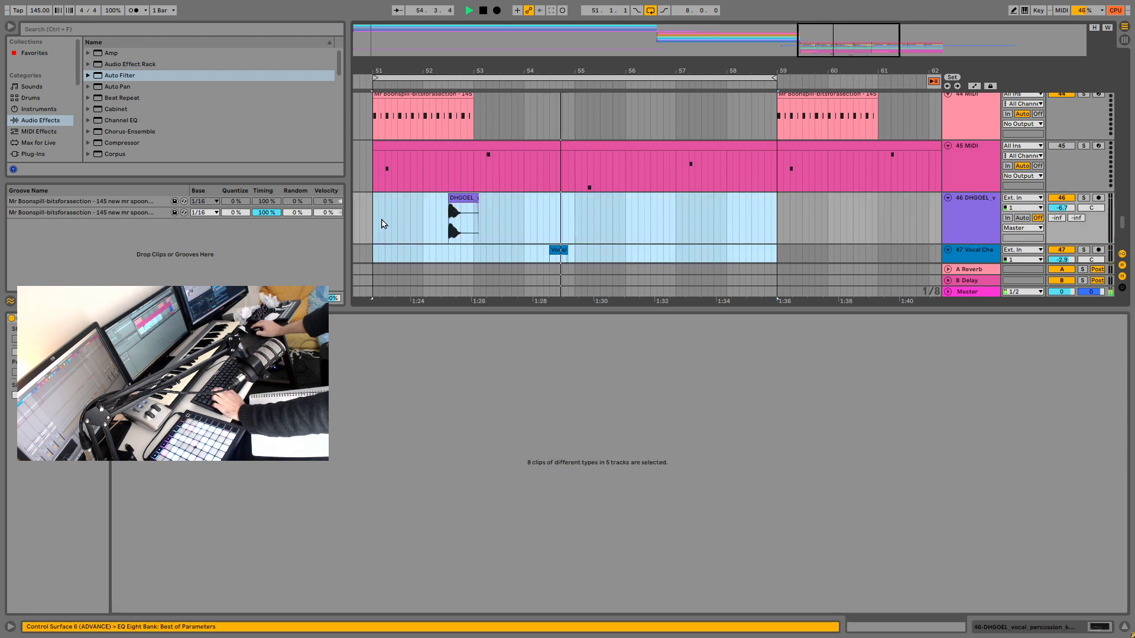
{"action": "key", "text": "ctrl+d"}
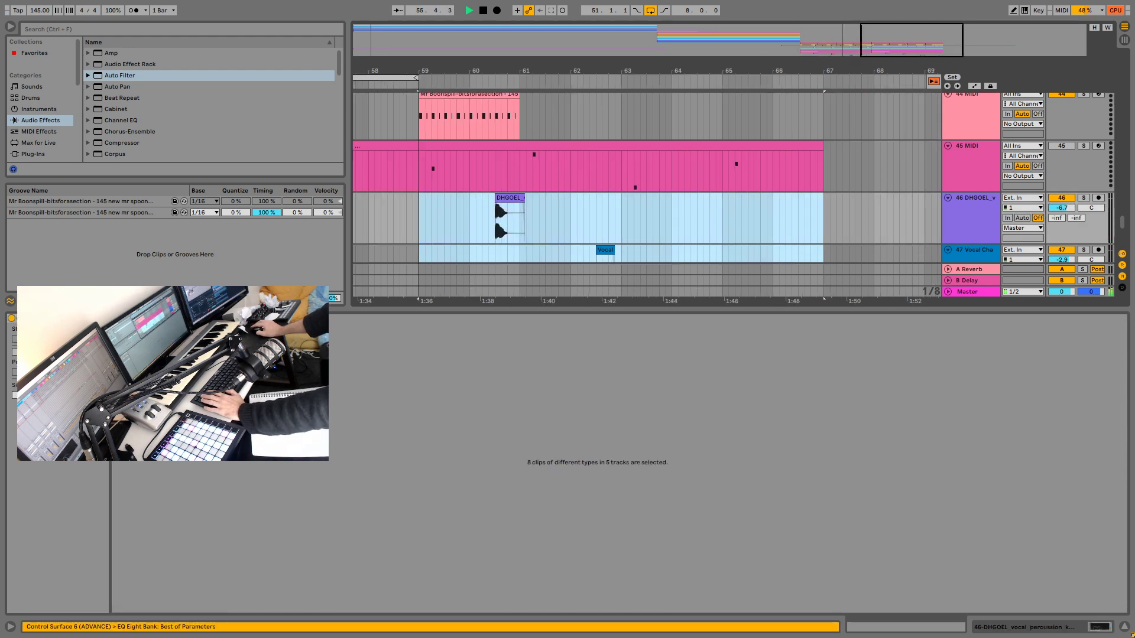
{"action": "key", "text": "minus"}
{"action": "left_click_drag", "start_coordinate": [694, 70], "coordinate": [694, 57]}
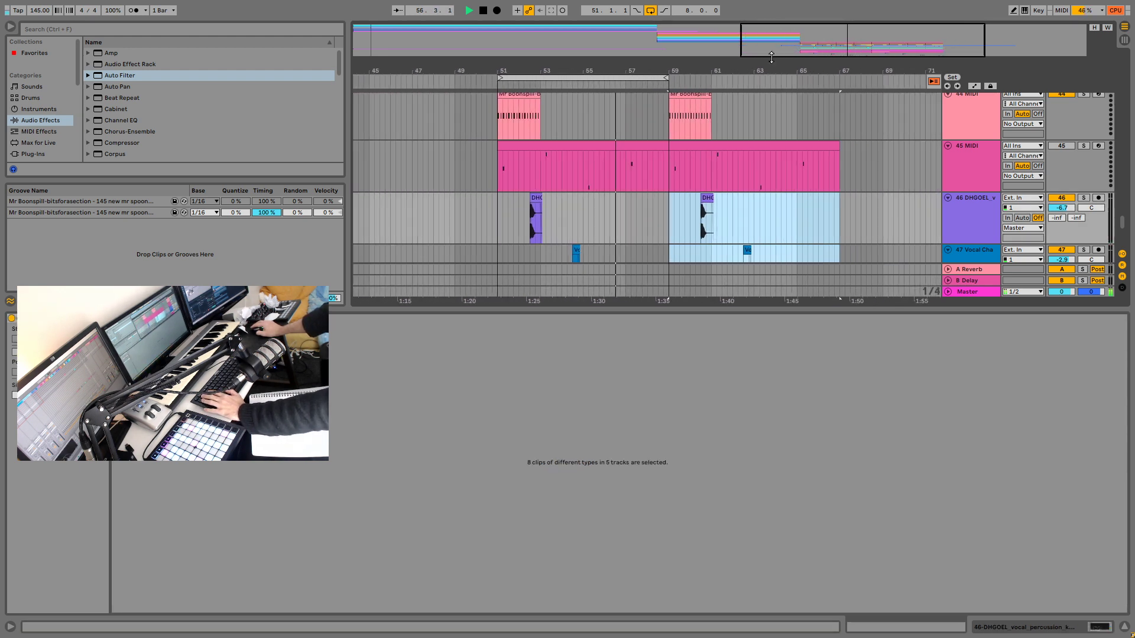
Step: Turn off looping and play on through bars 59–67 while looking over the tracks of the arrangement
{"action": "left_click", "coordinate": [649, 11]}
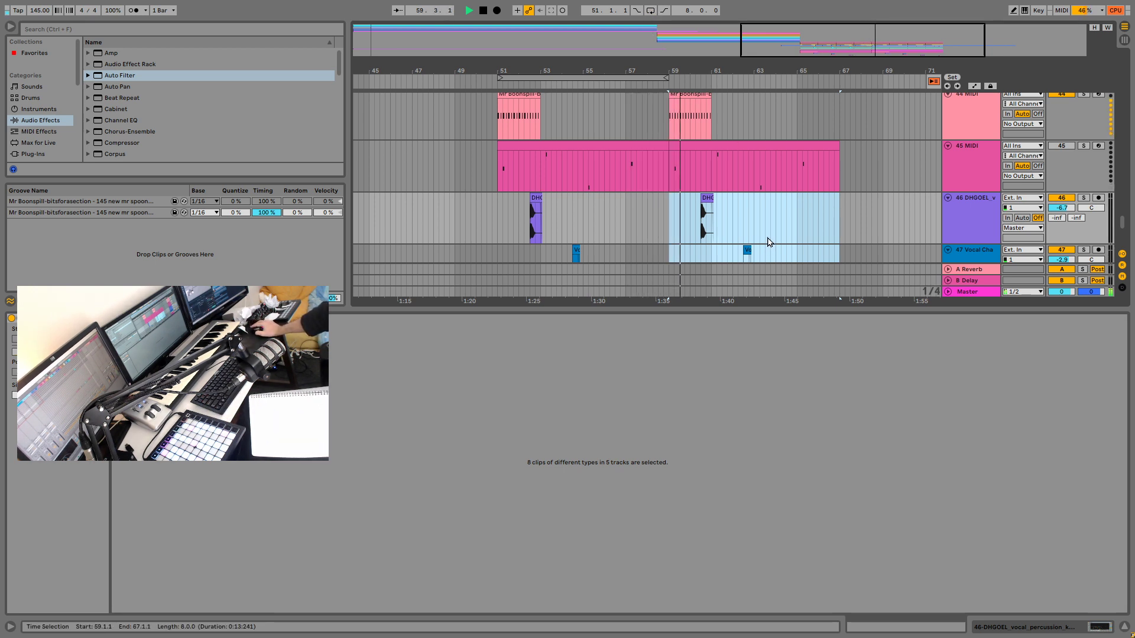
{"action": "scroll", "coordinate": [769, 241], "scroll_direction": "down", "scroll_amount": 6}
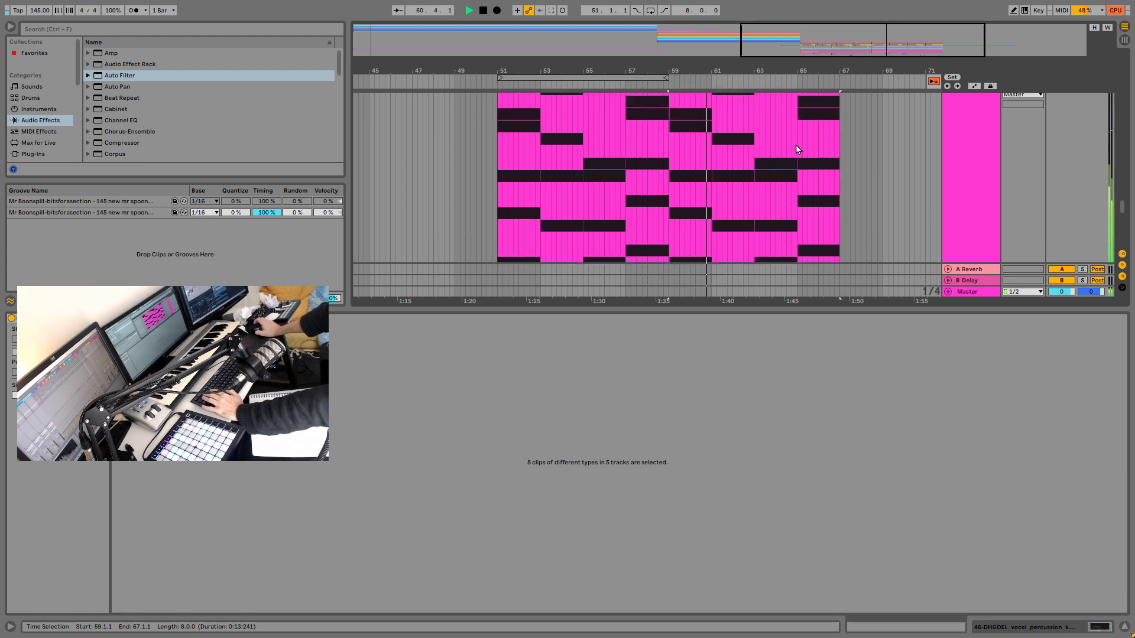
{"action": "scroll", "coordinate": [870, 194], "scroll_direction": "up", "scroll_amount": 8}
{"action": "scroll", "coordinate": [870, 194], "scroll_direction": "down", "scroll_amount": 4}
{"action": "scroll", "coordinate": [869, 194], "scroll_direction": "up", "scroll_amount": 2}
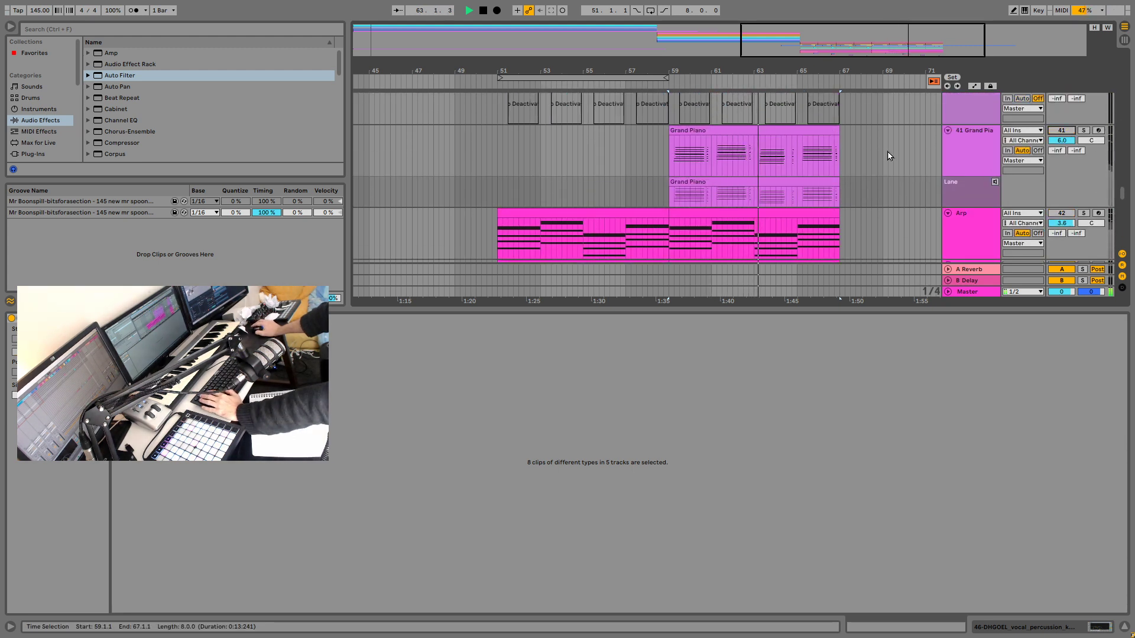
{"action": "scroll", "coordinate": [920, 188], "scroll_direction": "down", "scroll_amount": 5}
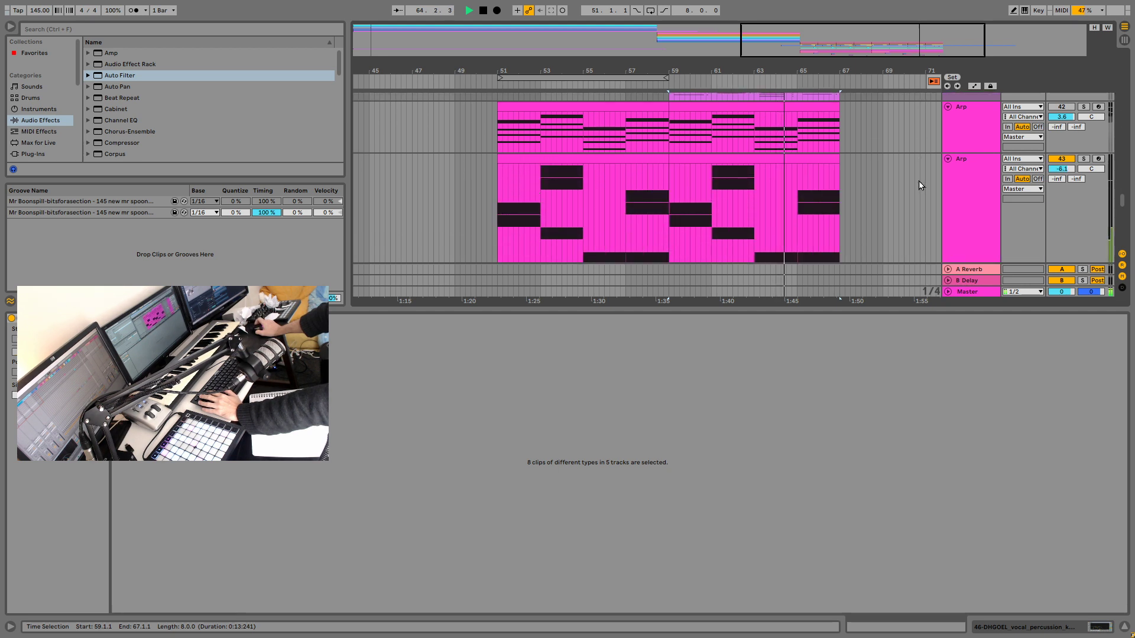
{"action": "scroll", "coordinate": [920, 188], "scroll_direction": "up", "scroll_amount": 5}
{"action": "scroll", "coordinate": [918, 185], "scroll_direction": "down", "scroll_amount": 6}
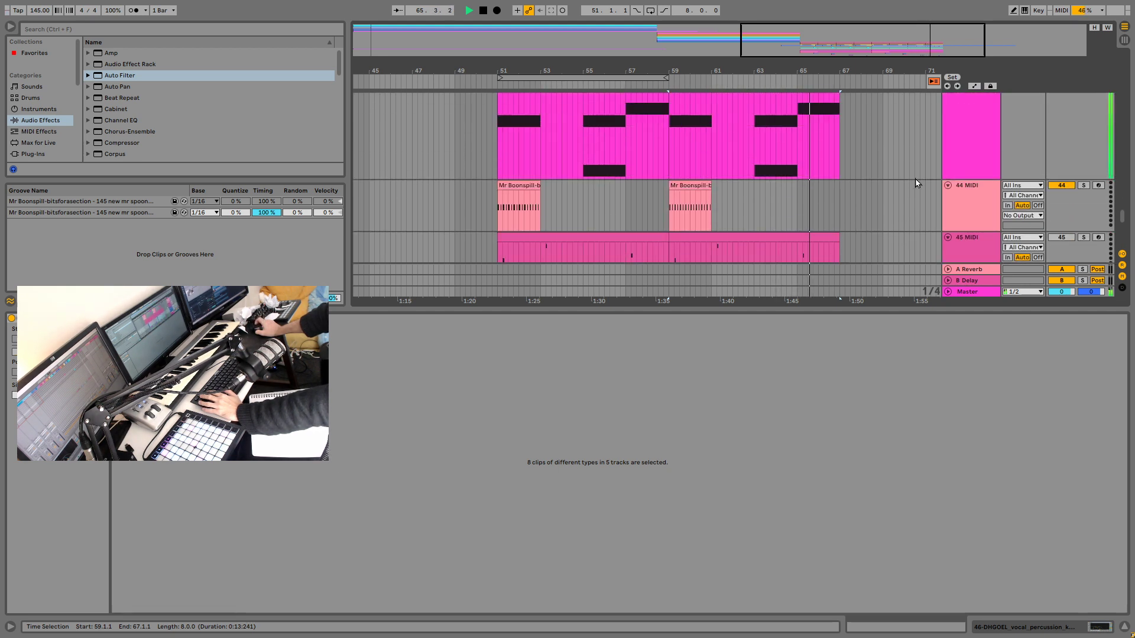
{"action": "scroll", "coordinate": [860, 200], "scroll_direction": "up", "scroll_amount": 9}
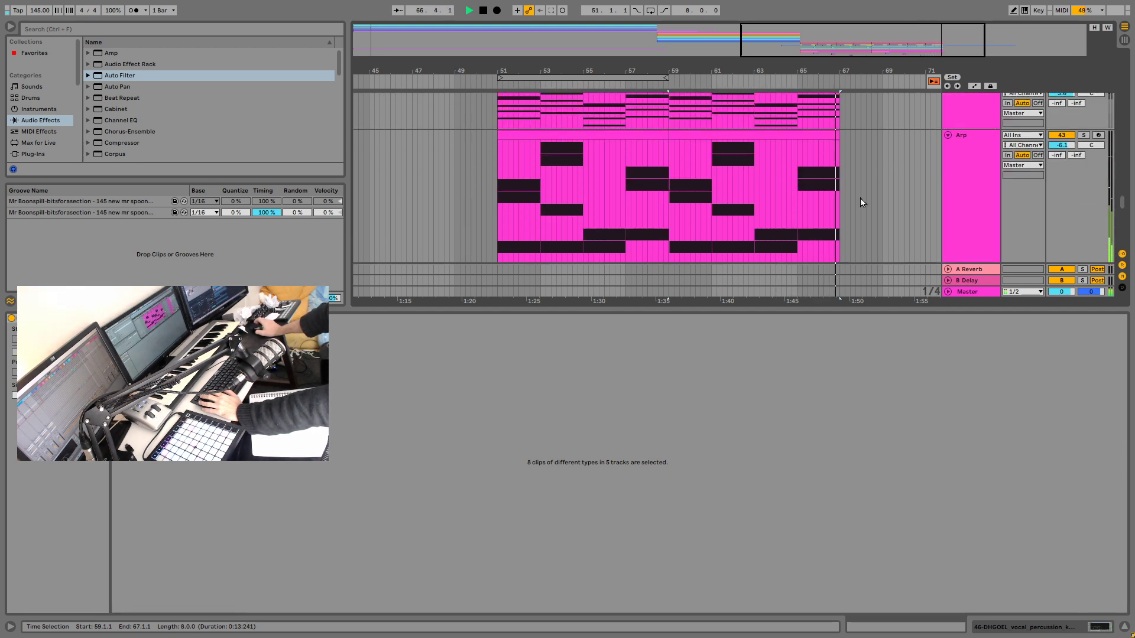
{"action": "scroll", "coordinate": [866, 198], "scroll_direction": "down", "scroll_amount": 4}
Step: Activate the Grand Piano track 41 and play the arrangement from just before bar 59
{"action": "key", "text": "space"}
{"action": "scroll", "coordinate": [646, 220], "scroll_direction": "up", "scroll_amount": 1}
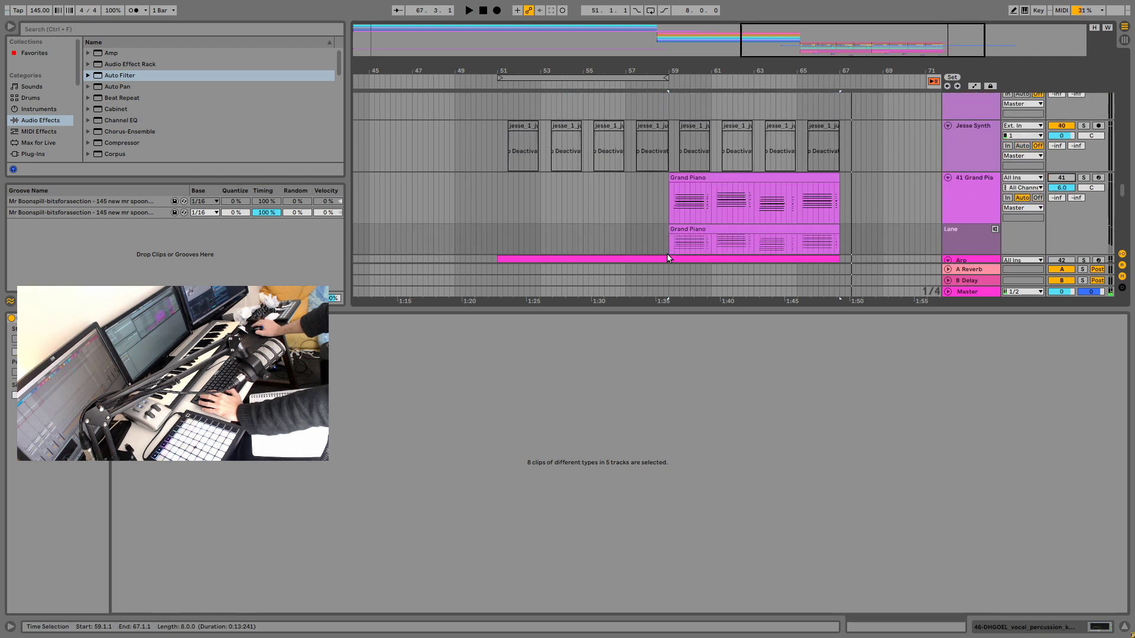
{"action": "left_click", "coordinate": [665, 208]}
{"action": "key", "text": "space"}
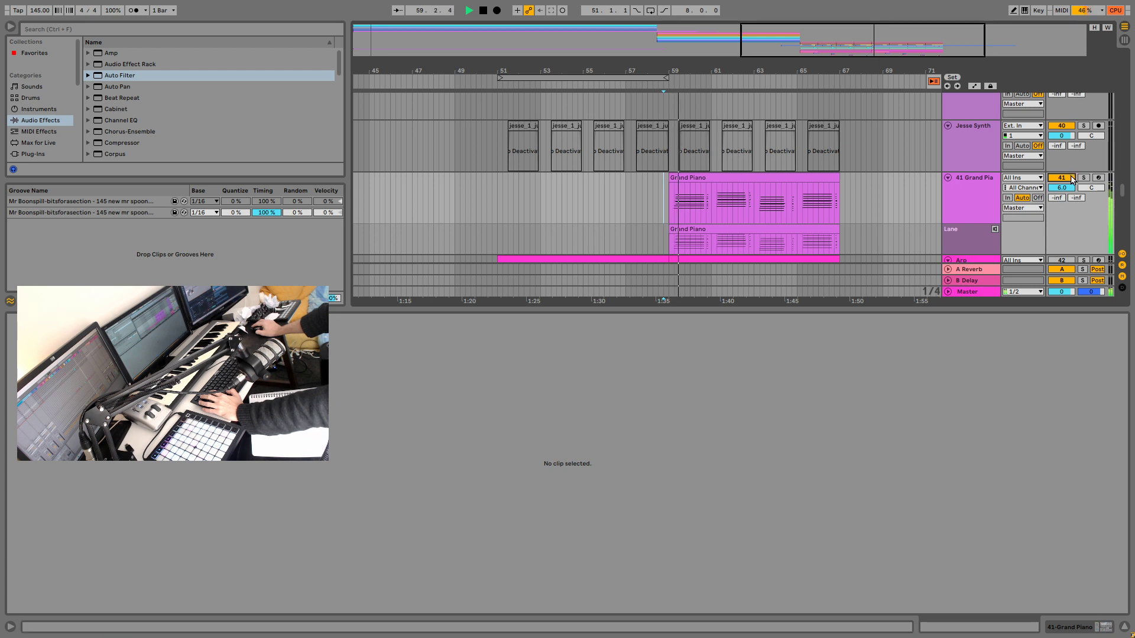
Step: Activate the Arp tracks 42 and 43 and open the Diva synth editor of Arp track 42
{"action": "scroll", "coordinate": [1073, 177], "scroll_direction": "down", "scroll_amount": 5}
{"action": "scroll", "coordinate": [1073, 147], "scroll_direction": "up", "scroll_amount": 1}
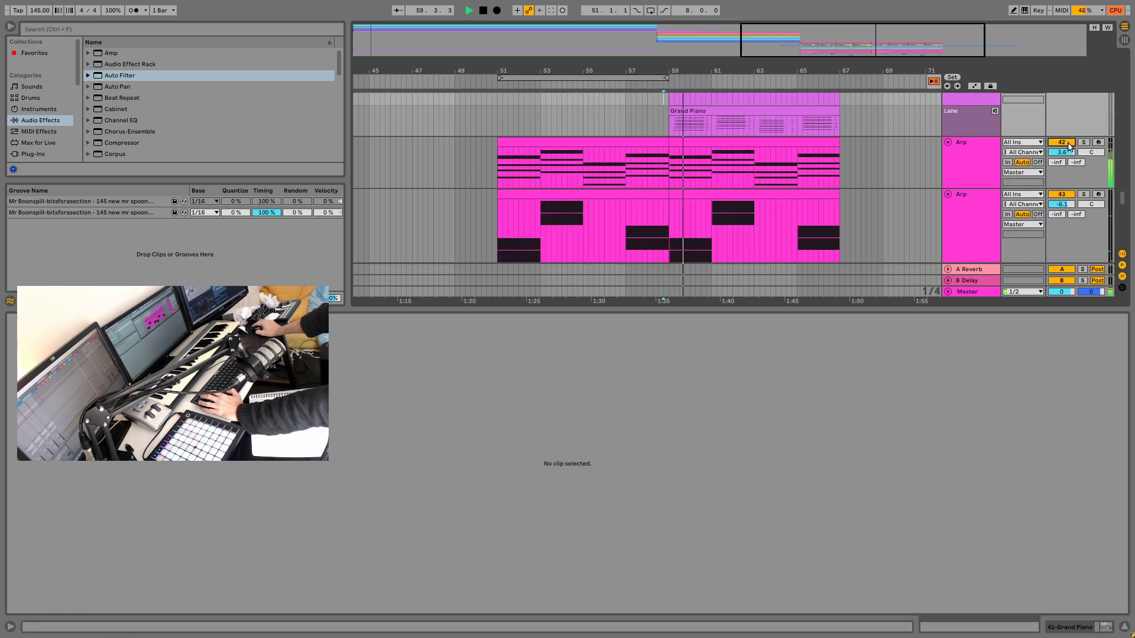
{"action": "double_click", "coordinate": [972, 148]}
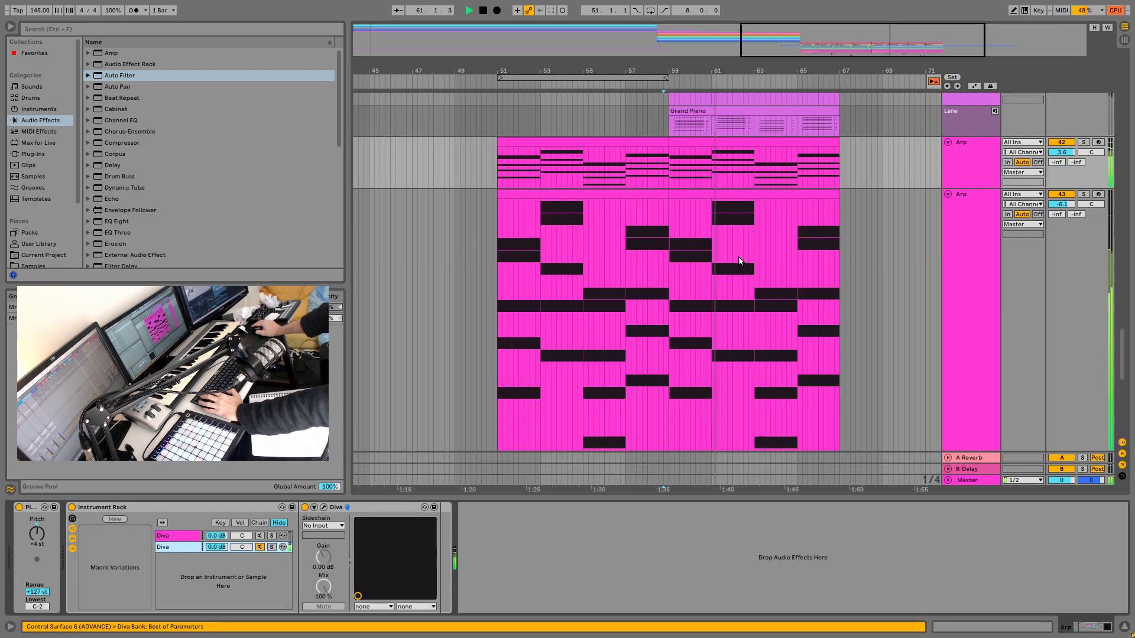
{"action": "left_click", "coordinate": [324, 508]}
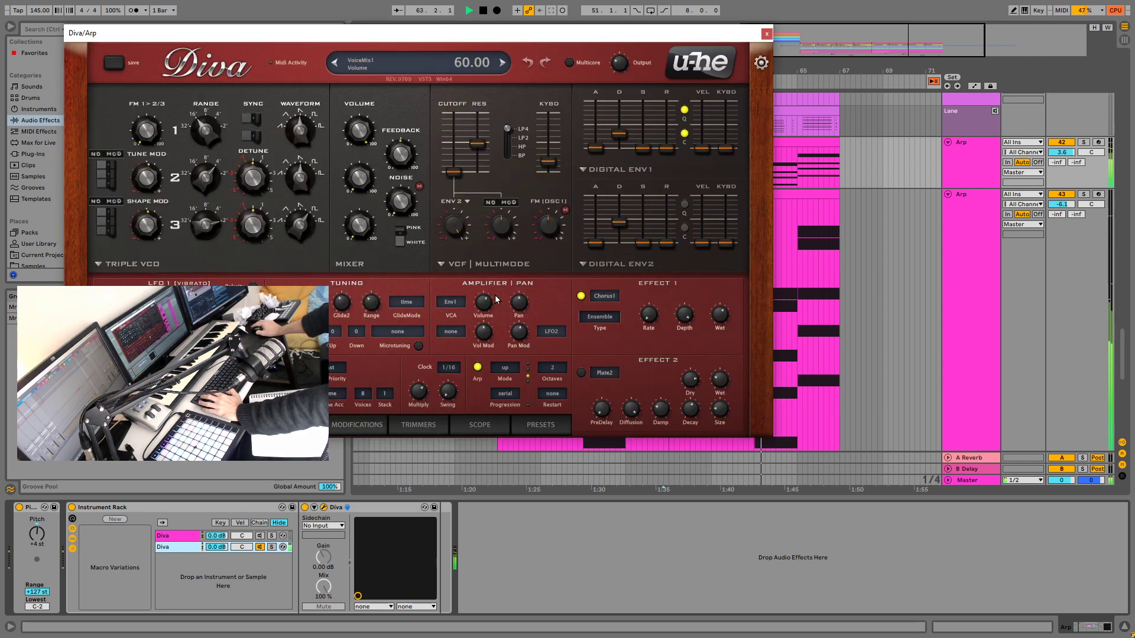
Step: Raise sustain and release in Diva's envelope 1 and release in envelope 2, and replay the section
{"action": "left_click_drag", "start_coordinate": [452, 223], "coordinate": [452, 244]}
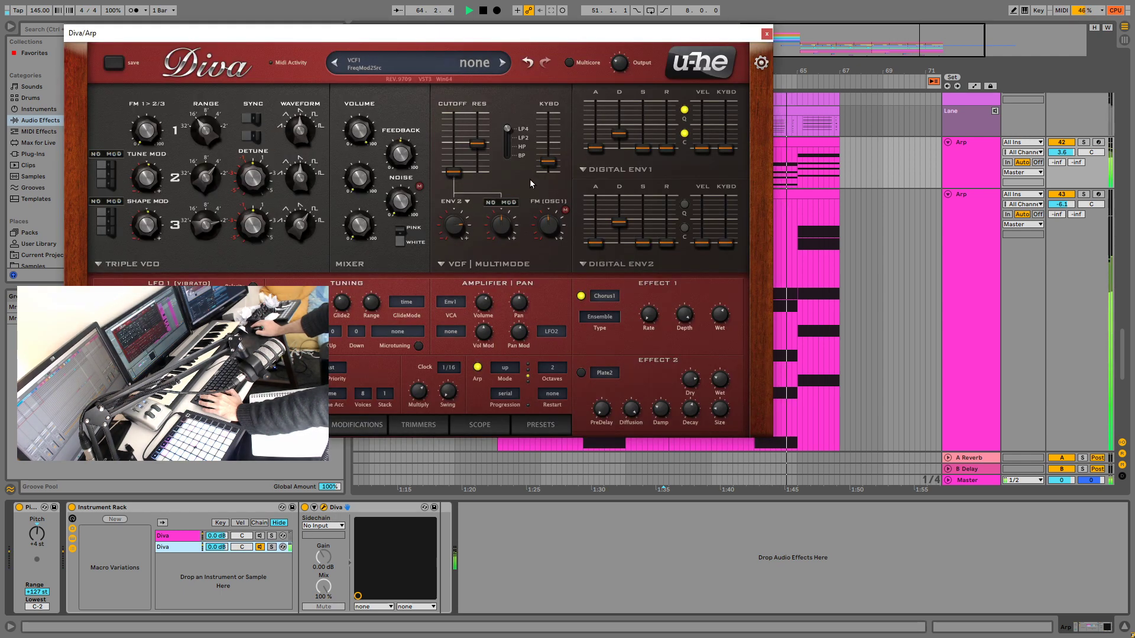
{"action": "left_click_drag", "start_coordinate": [627, 135], "coordinate": [667, 134]}
{"action": "left_click_drag", "start_coordinate": [668, 243], "coordinate": [669, 221]}
{"action": "left_click_drag", "start_coordinate": [646, 147], "coordinate": [646, 145]}
{"action": "key", "text": "space"}
{"action": "key", "text": "space"}
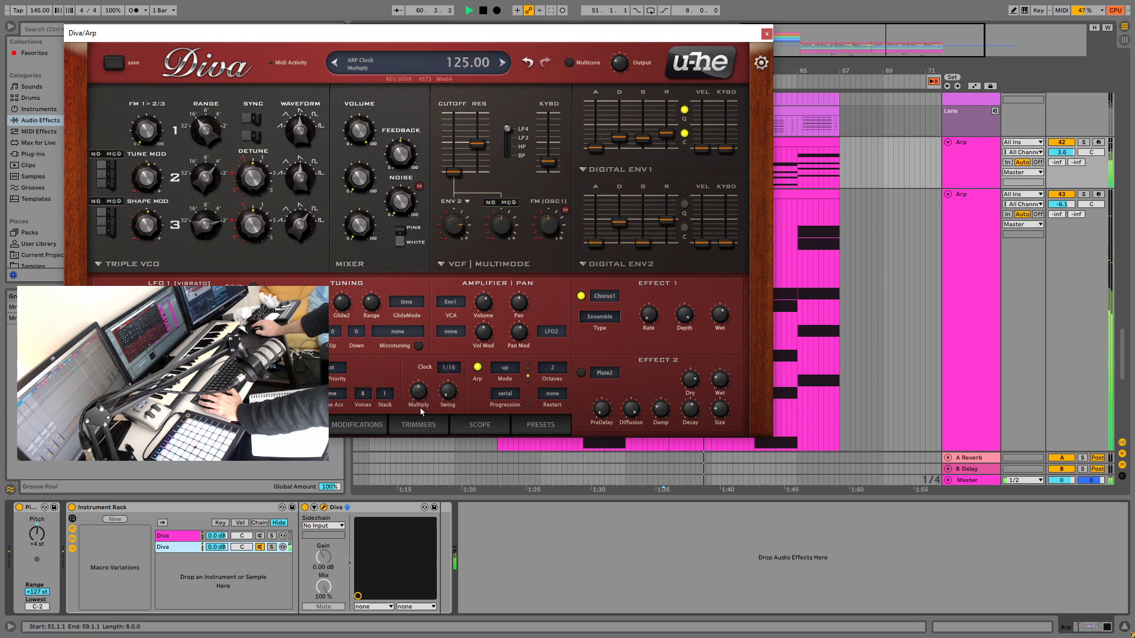
Step: Vary the arpeggiator's multiply and swing and oscillator 1's range, and raise the filter cutoff
{"action": "left_click_drag", "start_coordinate": [430, 431], "coordinate": [439, 470]}
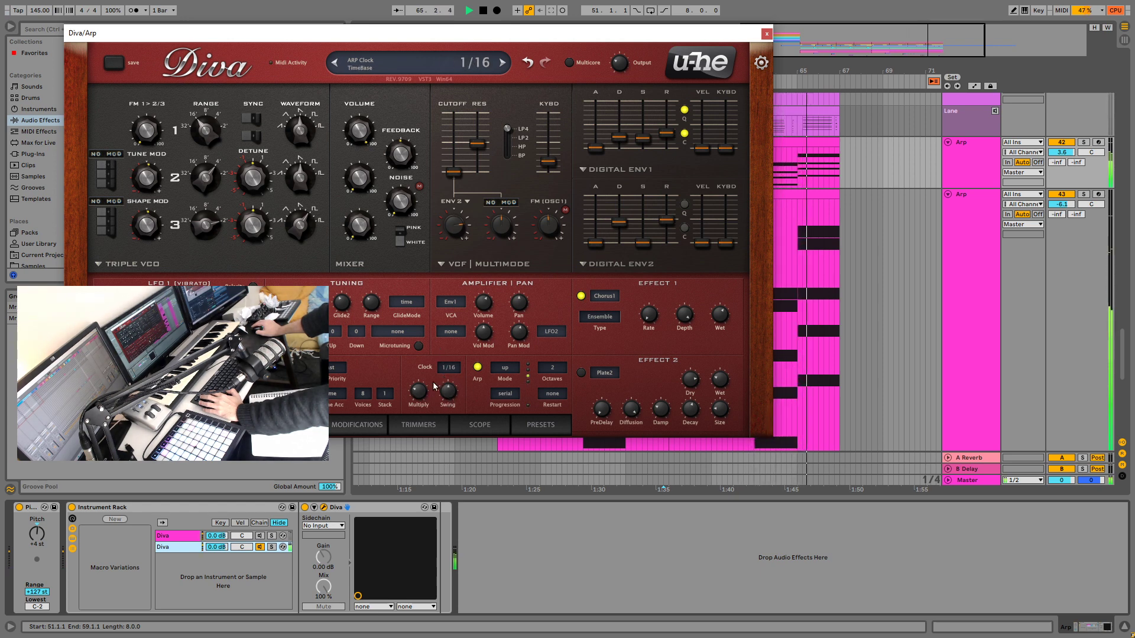
{"action": "left_click_drag", "start_coordinate": [447, 387], "coordinate": [445, 382]}
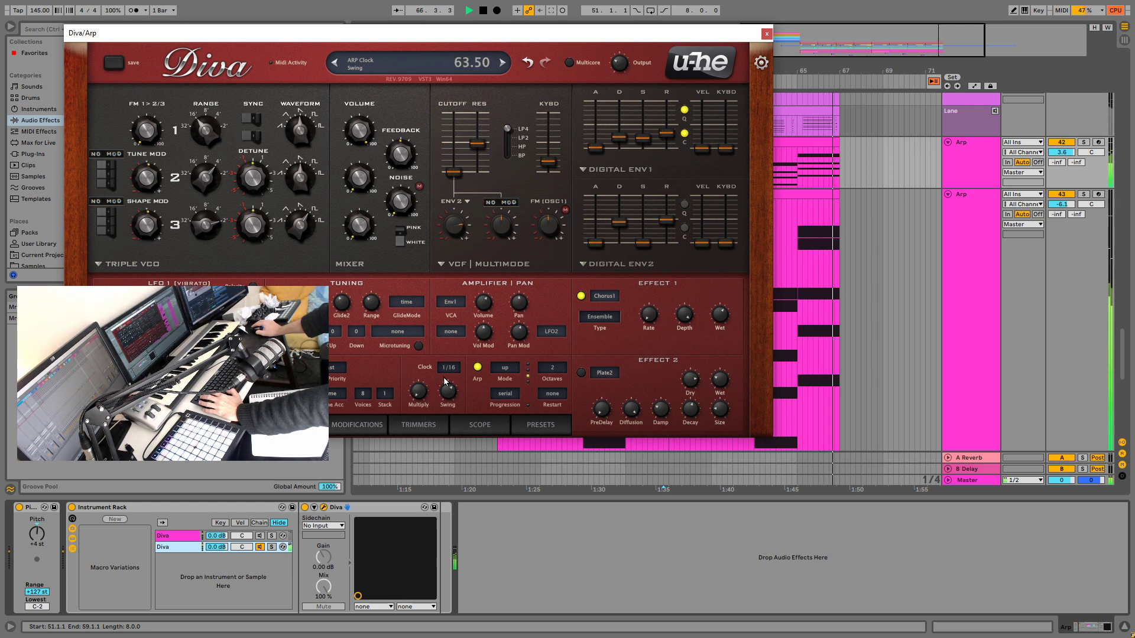
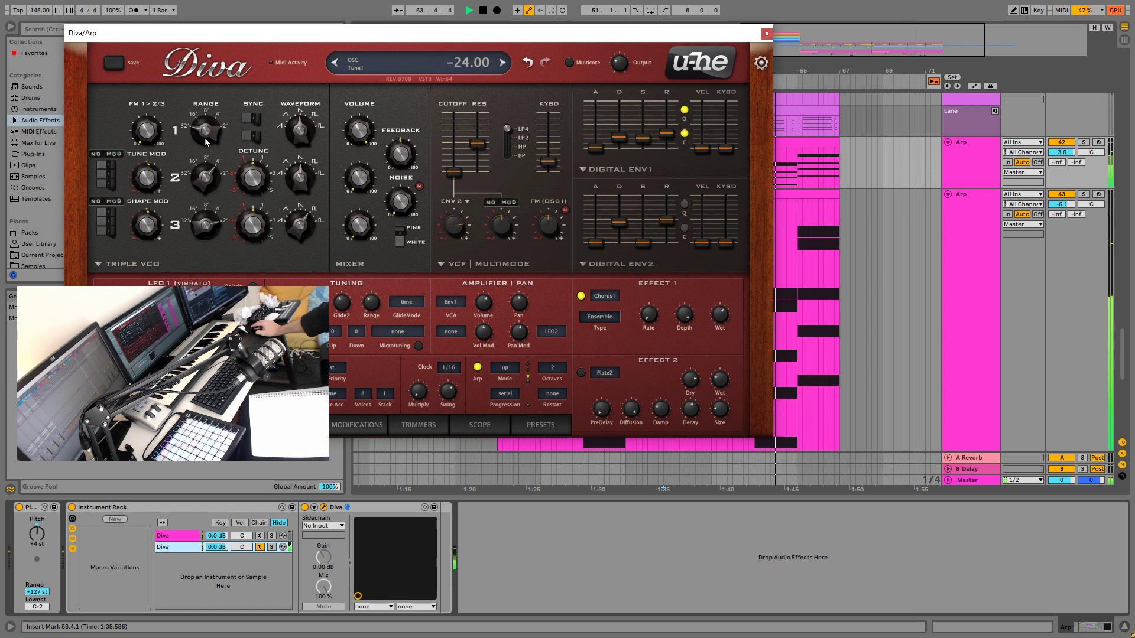
{"action": "left_click_drag", "start_coordinate": [205, 142], "coordinate": [206, 135]}
{"action": "left_click_drag", "start_coordinate": [453, 172], "coordinate": [454, 149]}
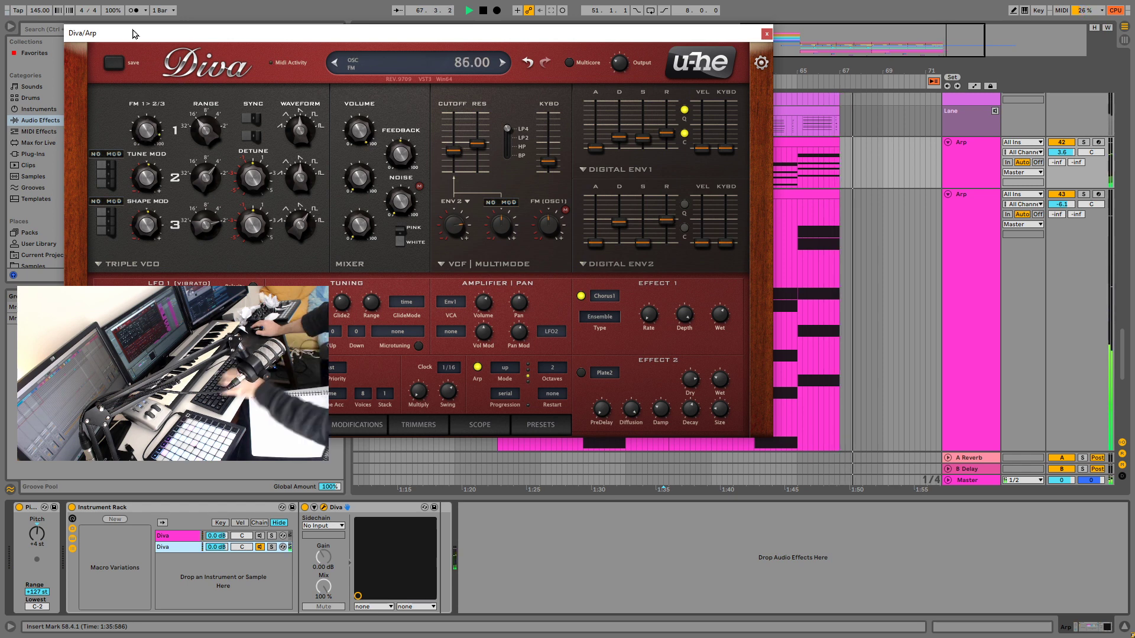
Step: Raise Diva's FM amount to 100 and adjust oscillator 1's waveform while replaying the section
{"action": "key", "text": "space"}
{"action": "key", "text": "space"}
{"action": "left_click_drag", "start_coordinate": [147, 130], "coordinate": [147, 101]}
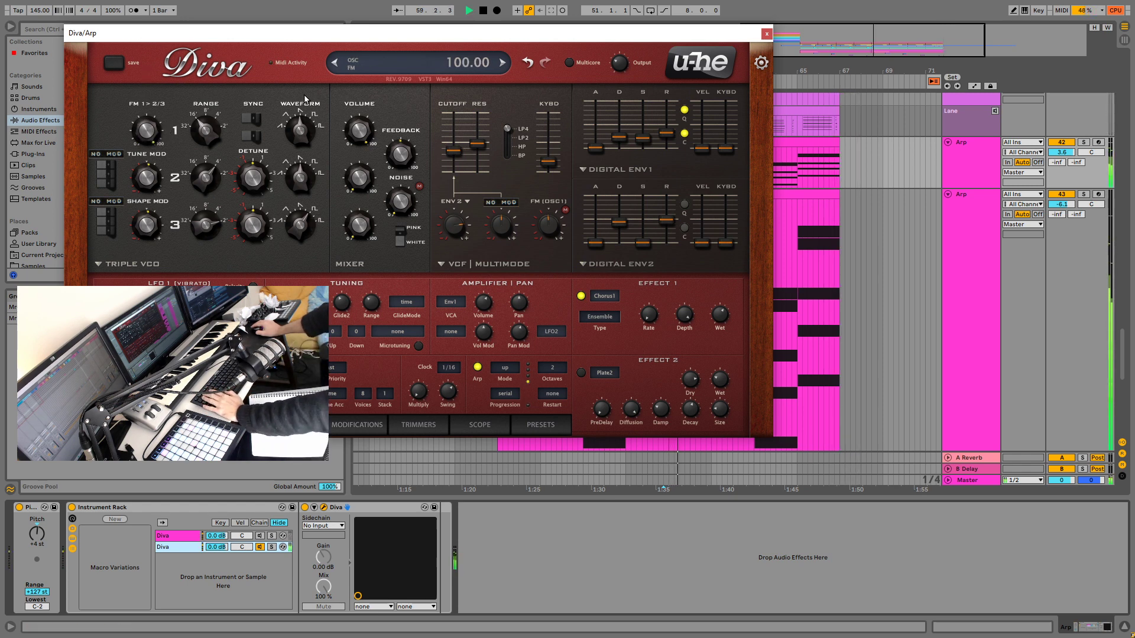
{"action": "left_click_drag", "start_coordinate": [300, 107], "coordinate": [302, 114]}
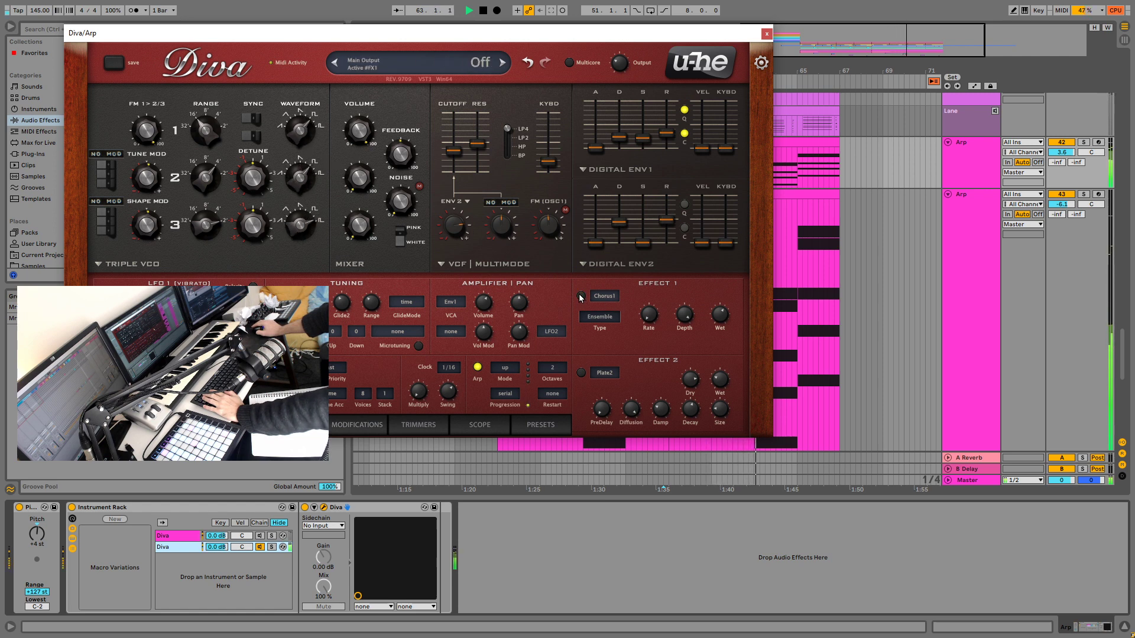
Step: Compare the Arp sound with and without Chorus1, and fine-tune the filter cutoff, oscillator 1 shape and envelopes
{"action": "mouse_move", "coordinate": [448, 157]}
{"action": "left_mouse_down"}
{"action": "mouse_move", "coordinate": [448, 144]}
{"action": "mouse_move", "coordinate": [448, 171]}
{"action": "left_mouse_up"}
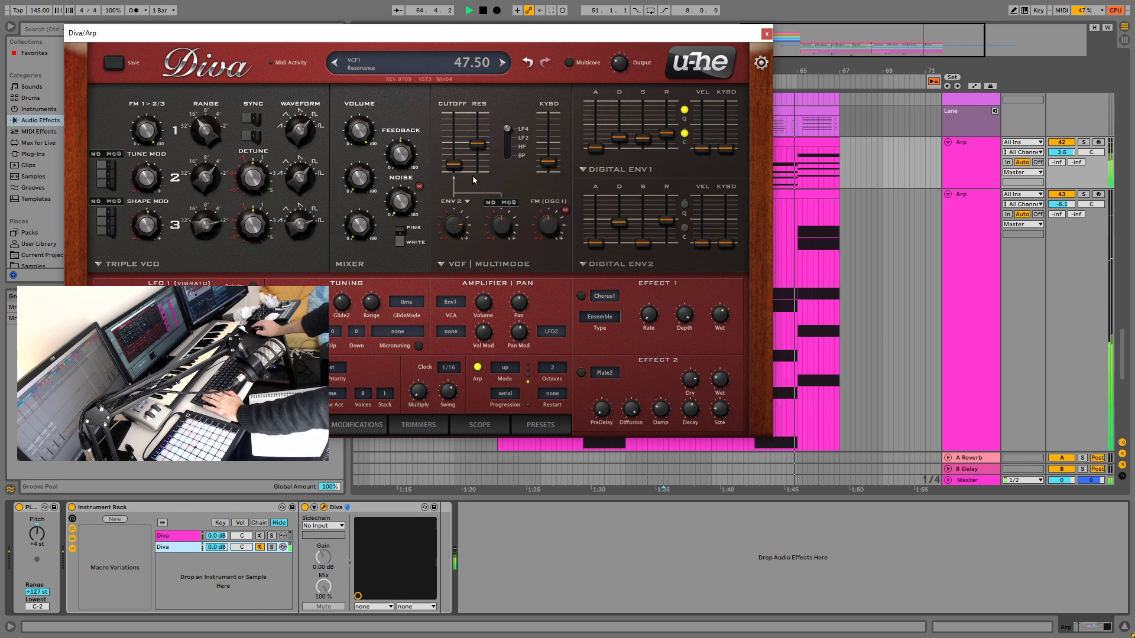
{"action": "left_click", "coordinate": [582, 296]}
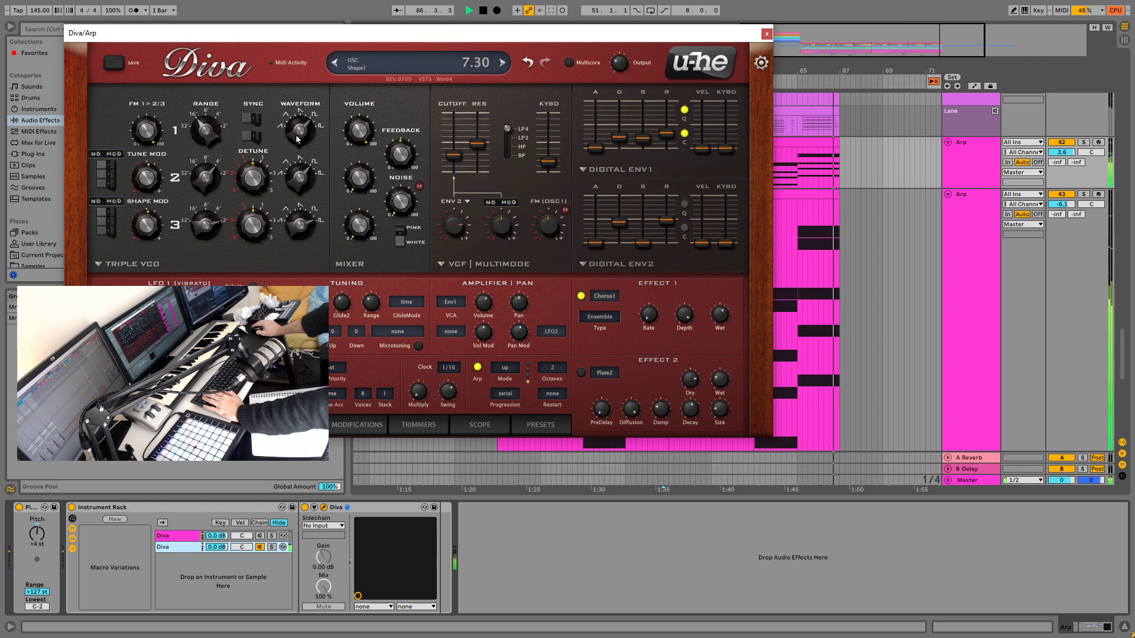
{"action": "mouse_move", "coordinate": [297, 138]}
{"action": "left_mouse_down"}
{"action": "mouse_move", "coordinate": [300, 149]}
{"action": "mouse_move", "coordinate": [299, 138]}
{"action": "left_mouse_up"}
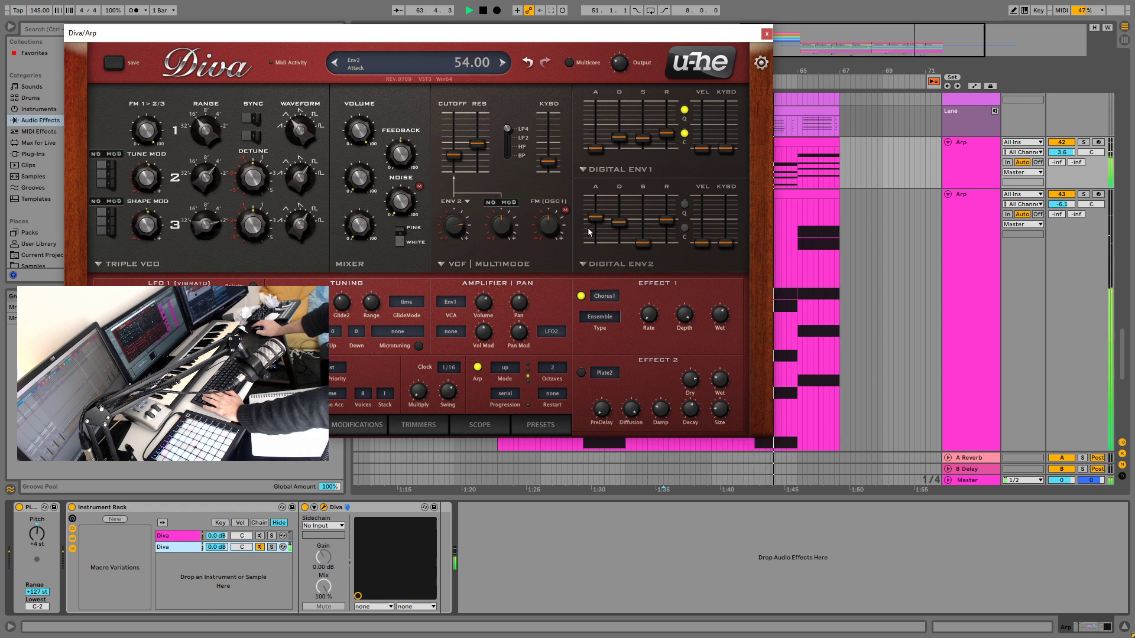
{"action": "left_click_drag", "start_coordinate": [588, 232], "coordinate": [606, 314]}
{"action": "left_click_drag", "start_coordinate": [619, 149], "coordinate": [588, 160]}
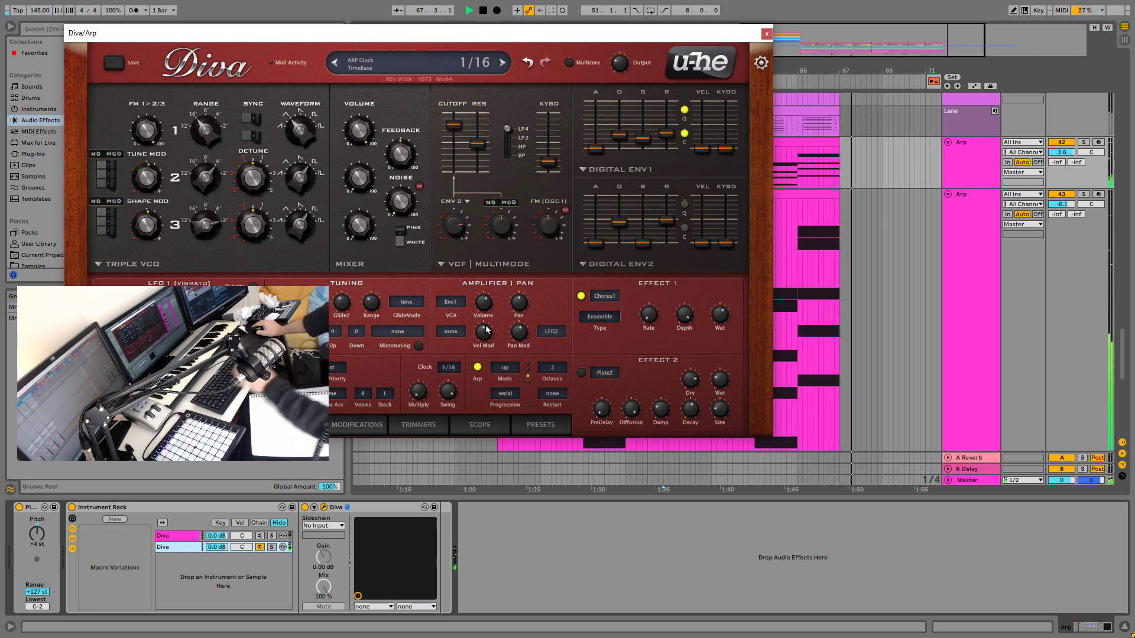
Step: Close the Diva editor and replay the arrangement from just before bar 59
{"action": "left_click", "coordinate": [766, 34]}
{"action": "key", "text": "space"}
{"action": "key", "text": "space"}
{"action": "left_click_drag", "start_coordinate": [950, 39], "coordinate": [950, 12]}
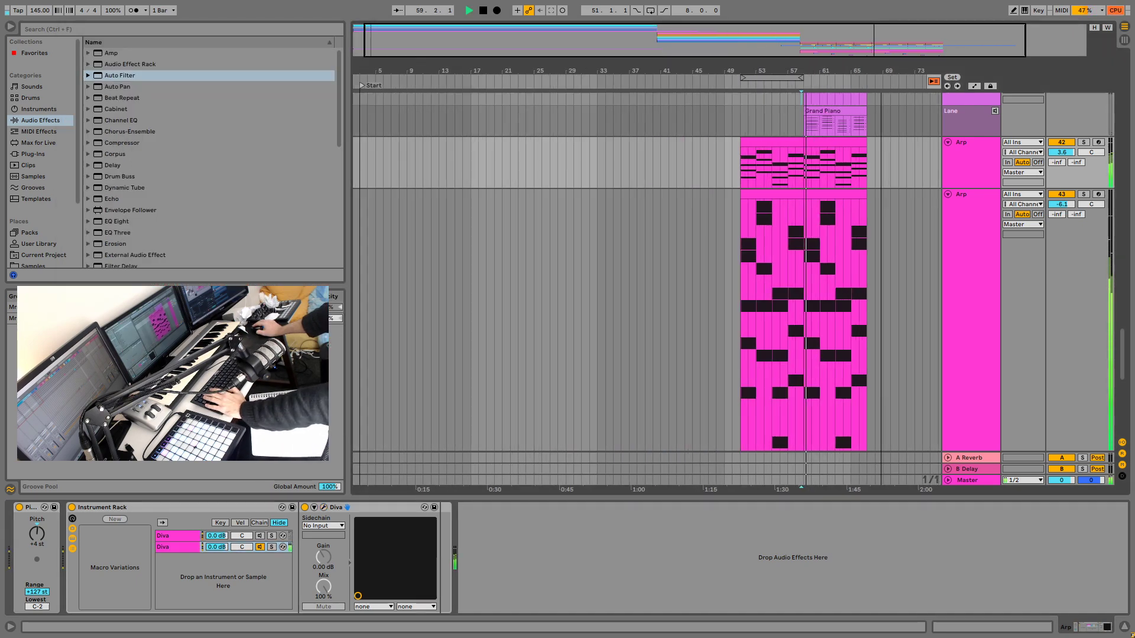
{"action": "key", "text": "minus"}
Step: Delete the Arp clip of bars 51–59 on track 42
{"action": "left_click", "coordinate": [603, 177]}
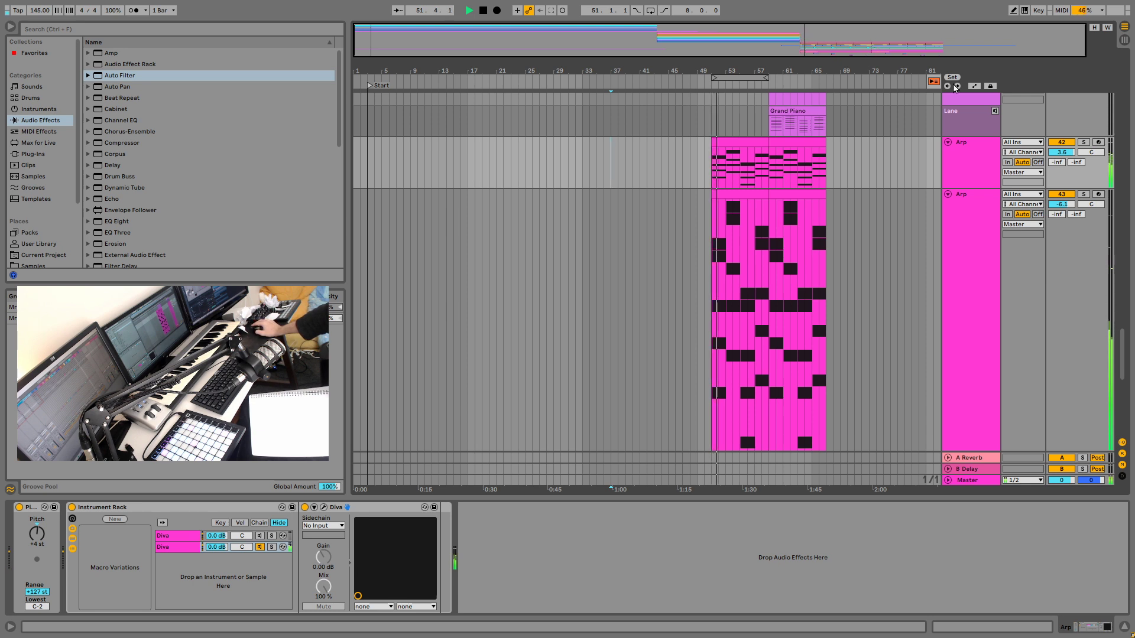
{"action": "scroll", "coordinate": [959, 111], "scroll_direction": "up", "scroll_amount": 2}
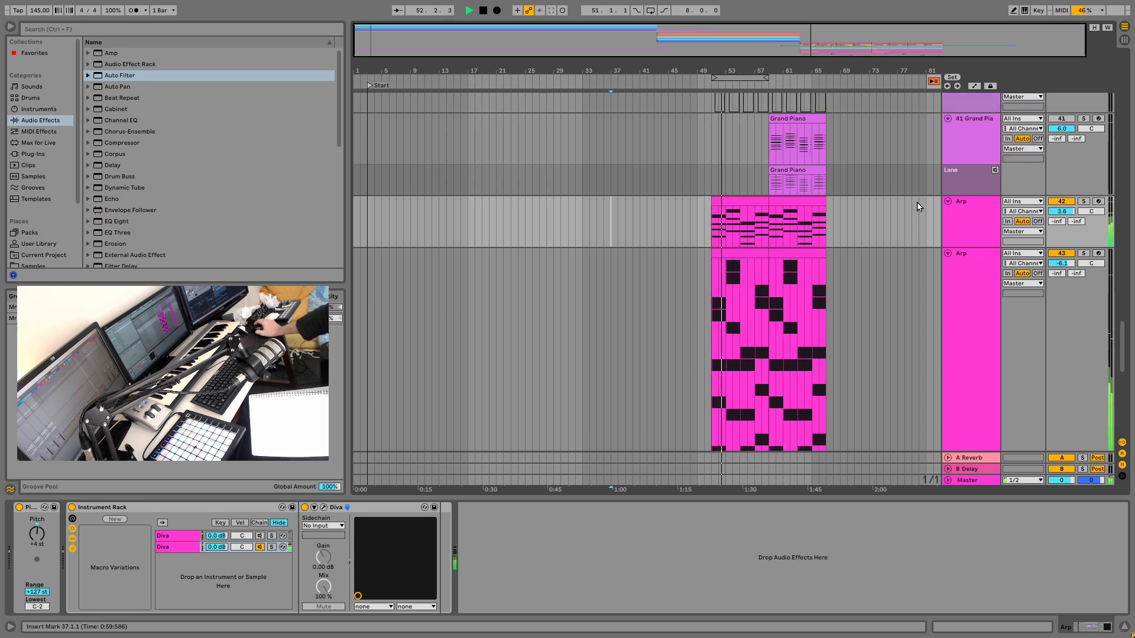
{"action": "left_click", "coordinate": [757, 206]}
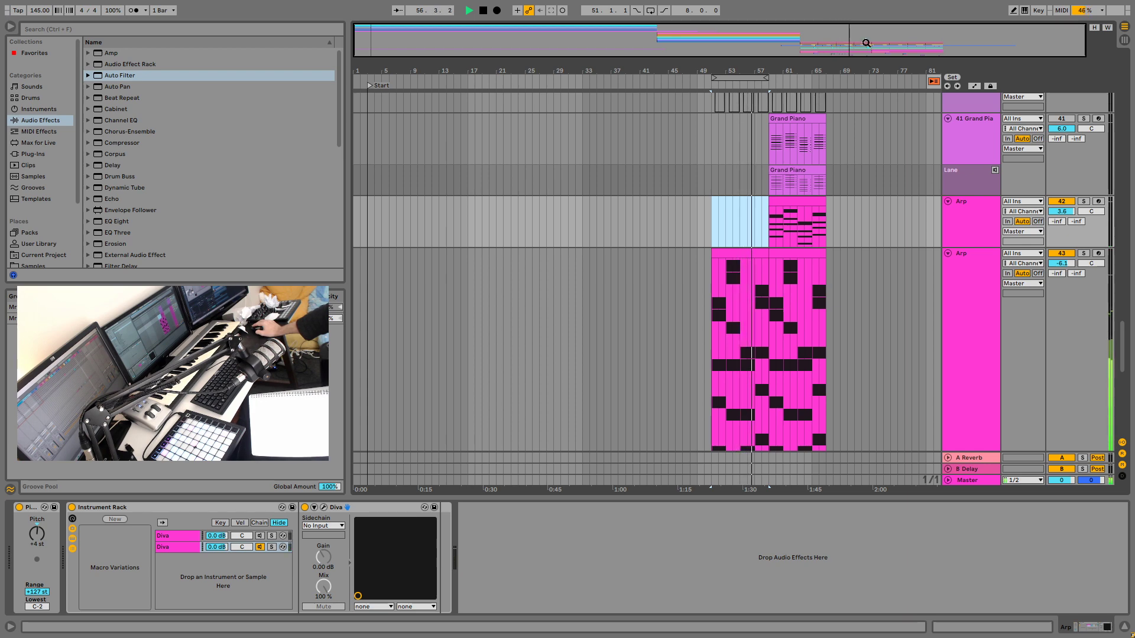
Step: Split the long audio clip on track 34 at about bar 72 and delete its tail
{"action": "left_click_drag", "start_coordinate": [866, 43], "coordinate": [925, 33]}
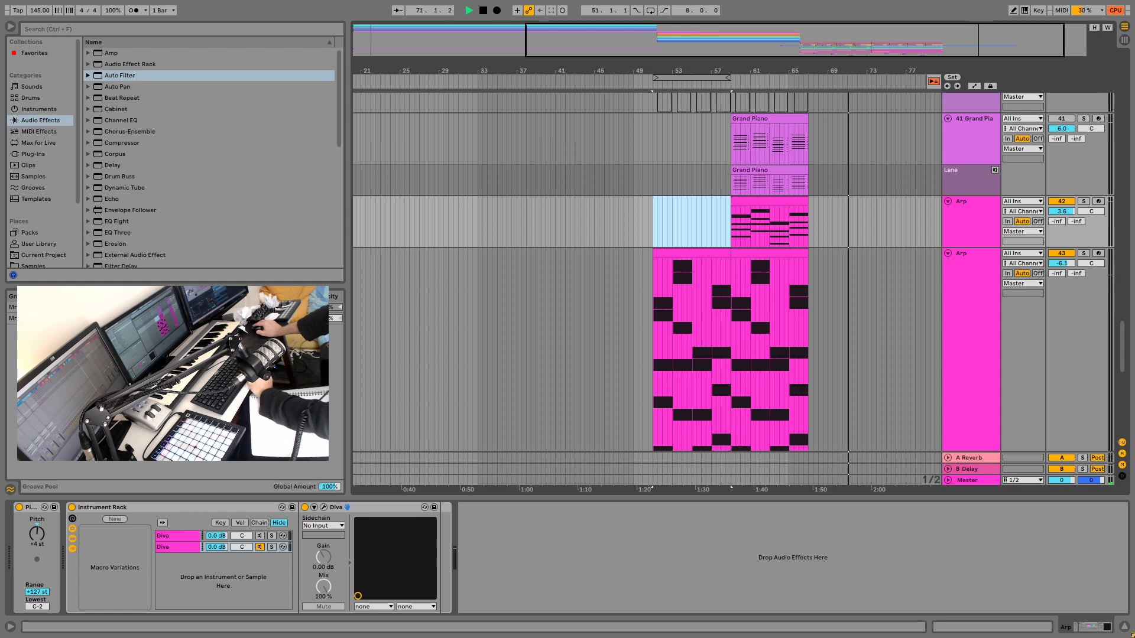
{"action": "scroll", "coordinate": [849, 282], "scroll_direction": "up", "scroll_amount": 3}
{"action": "scroll", "coordinate": [849, 282], "scroll_direction": "down", "scroll_amount": 1}
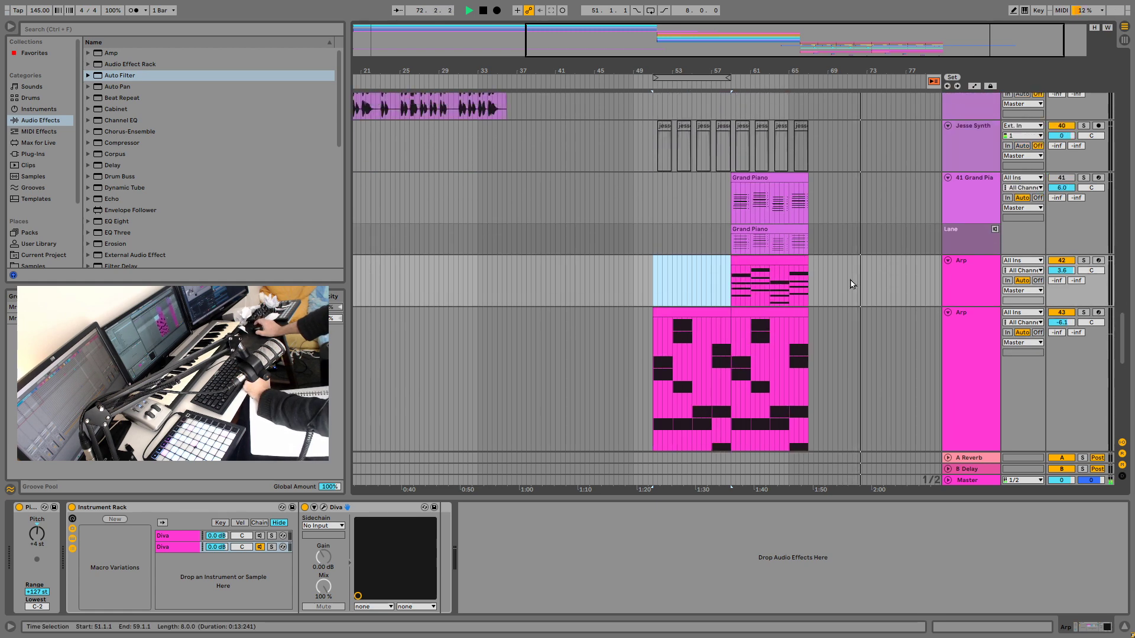
{"action": "scroll", "coordinate": [853, 270], "scroll_direction": "up", "scroll_amount": 5}
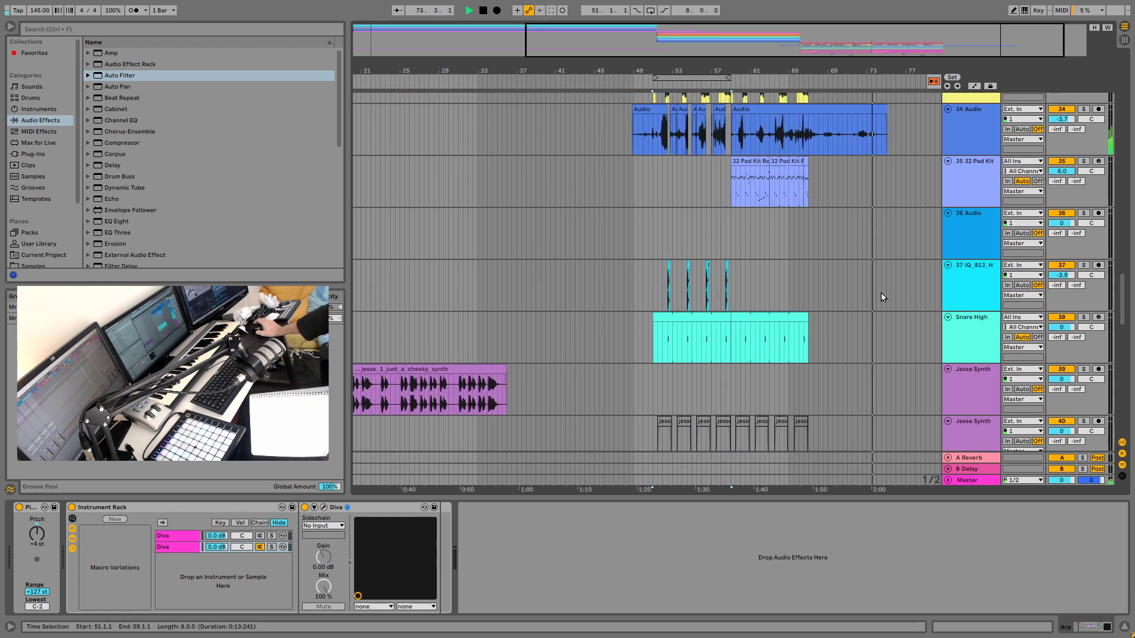
{"action": "scroll", "coordinate": [881, 266], "scroll_direction": "up", "scroll_amount": 1}
{"action": "left_click", "coordinate": [860, 188]}
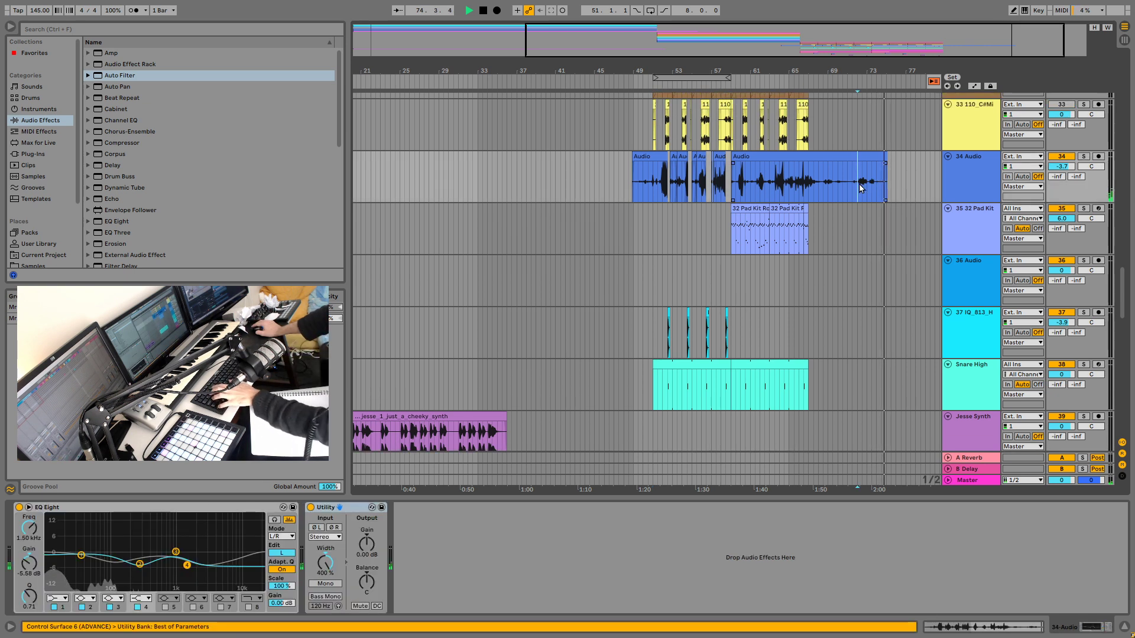
{"action": "key", "text": "ctrl+e"}
{"action": "left_click", "coordinate": [873, 157]}
{"action": "key", "text": "Delete"}
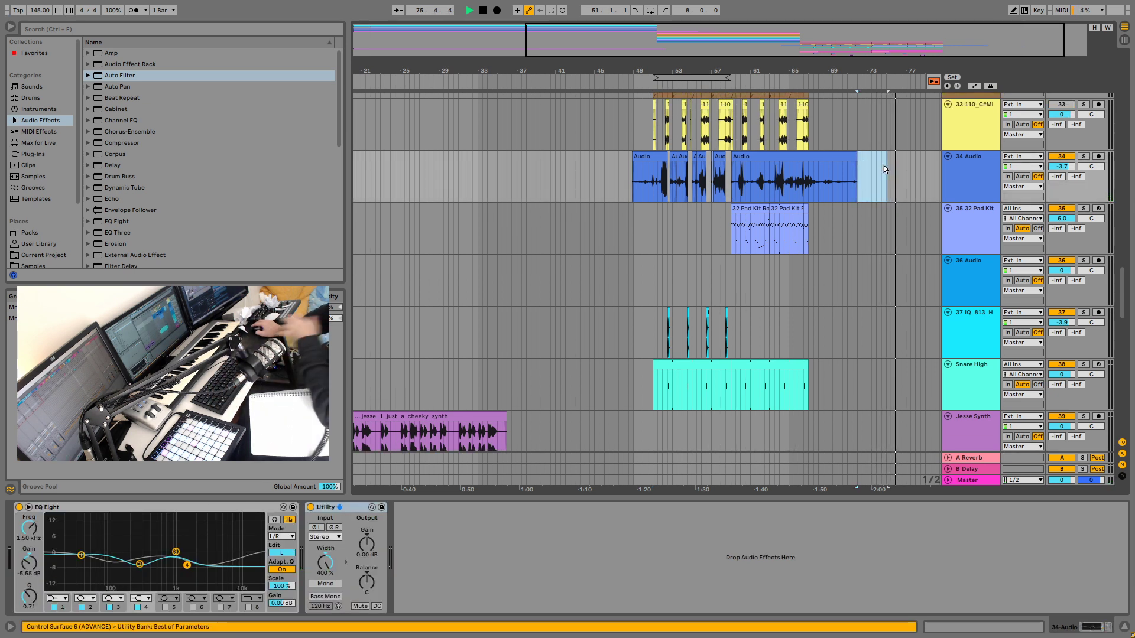